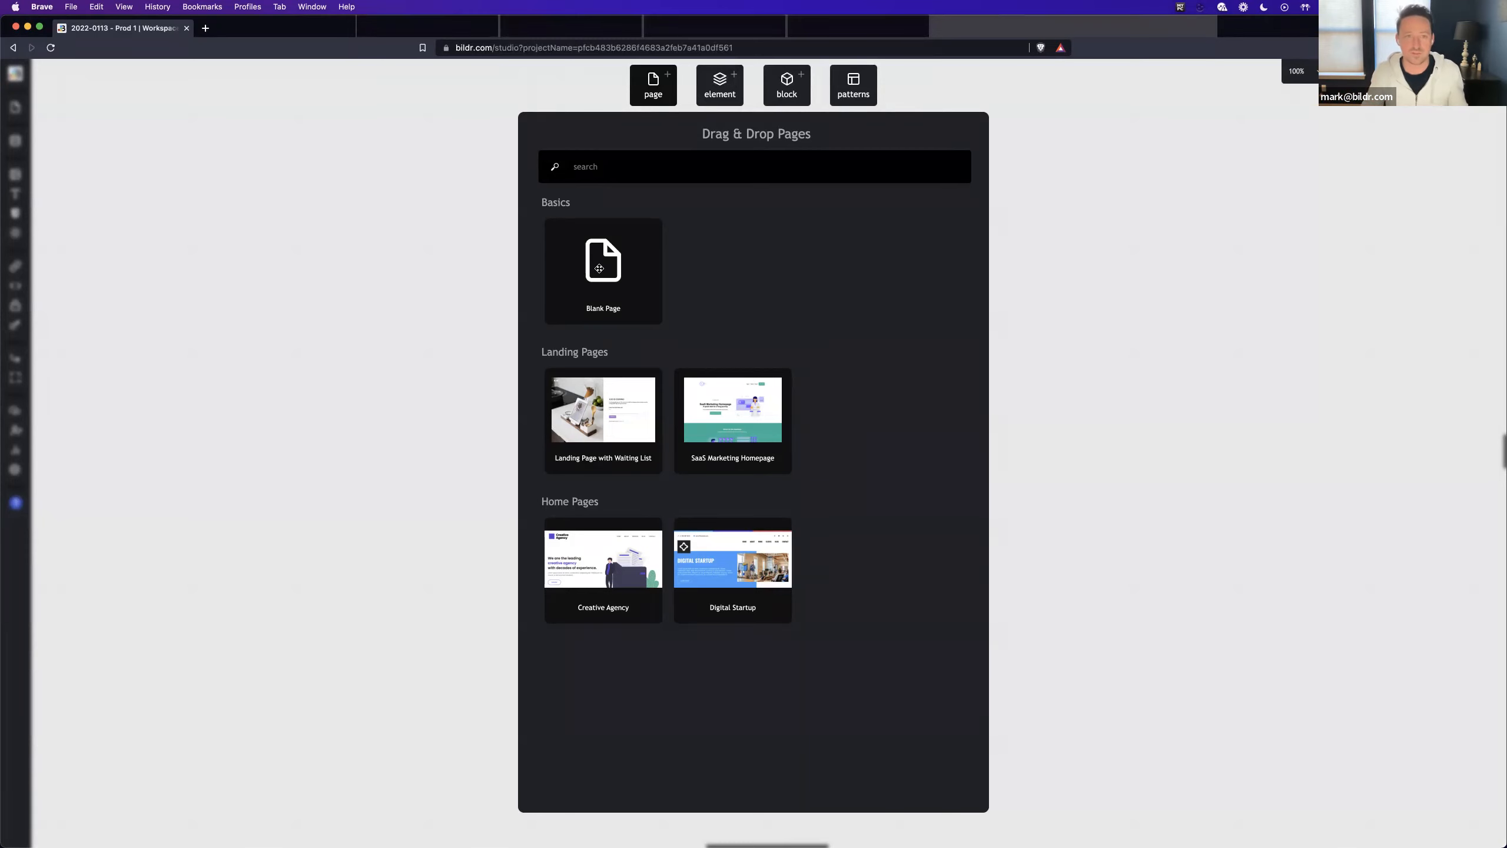
- Add a blank page to the canvas and name it Home
drag(600, 268, 469, 171)
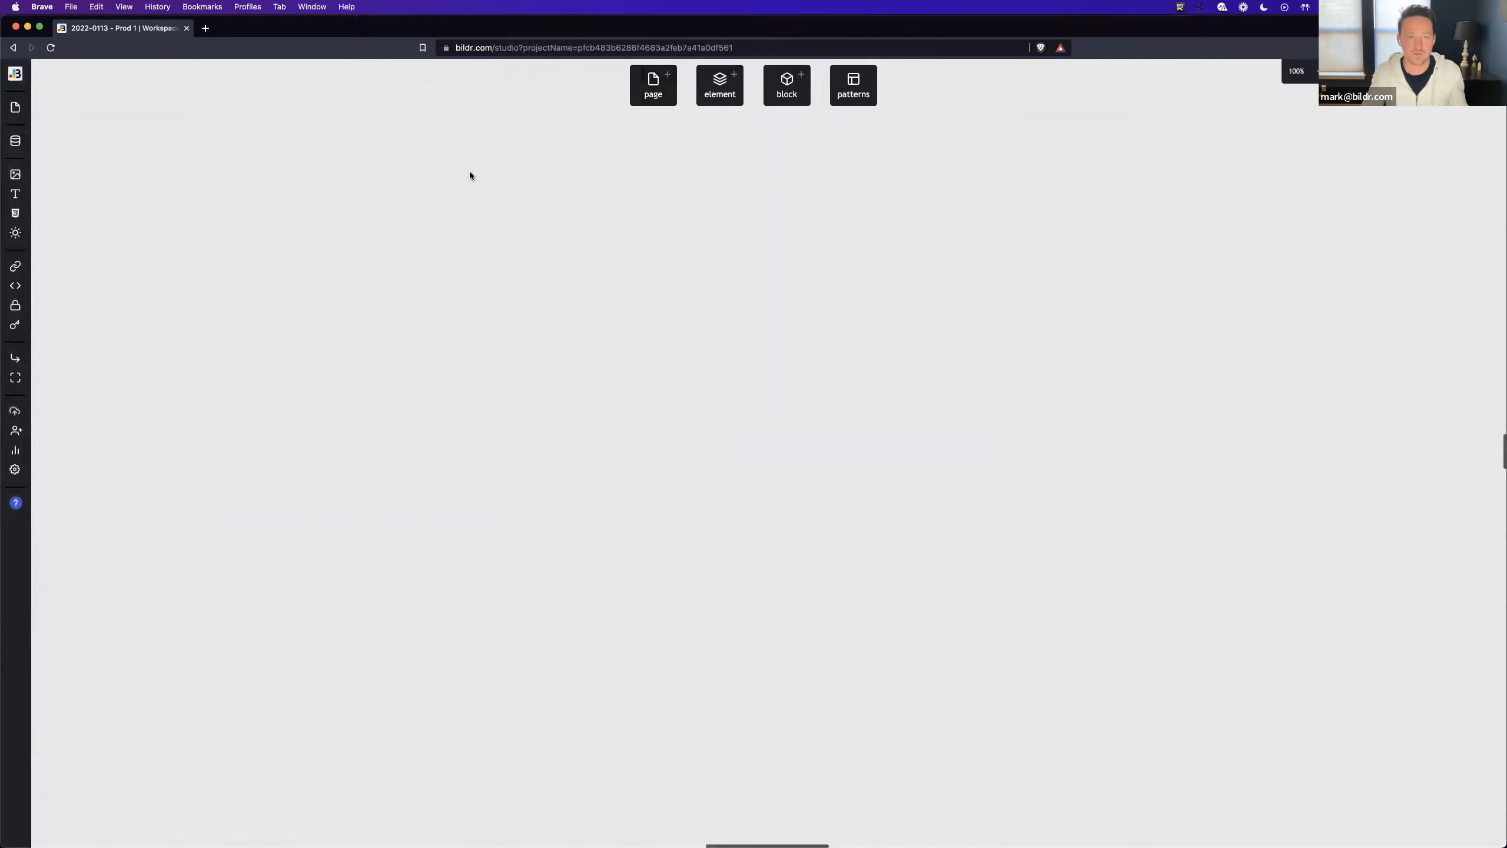
double_click(476, 163)
key(super+a)
text(Home)
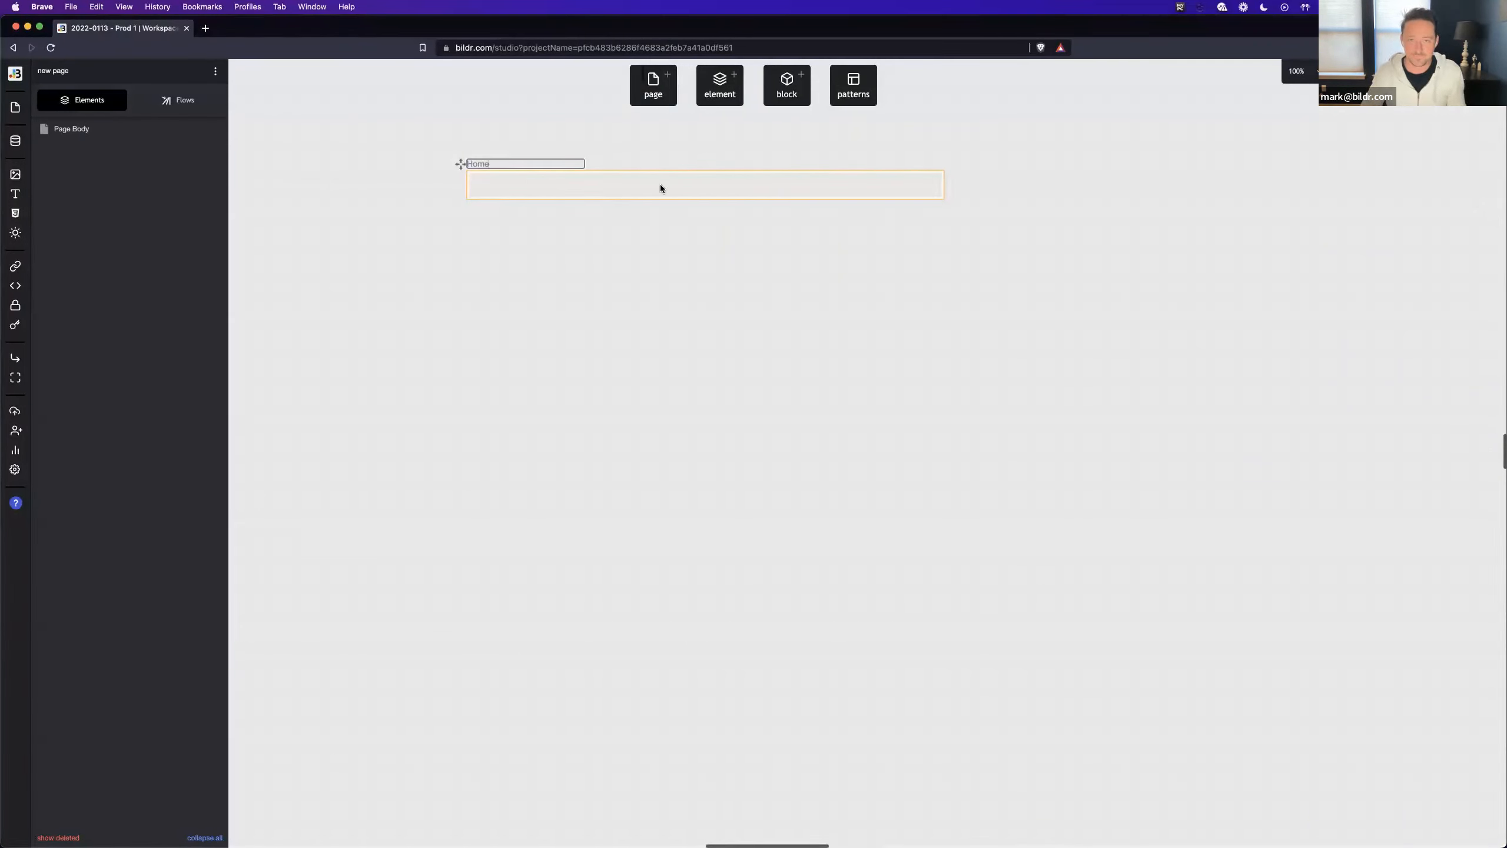
- Add a second blank page beside Home, name it Tooltip, and make it much narrower
click(661, 101)
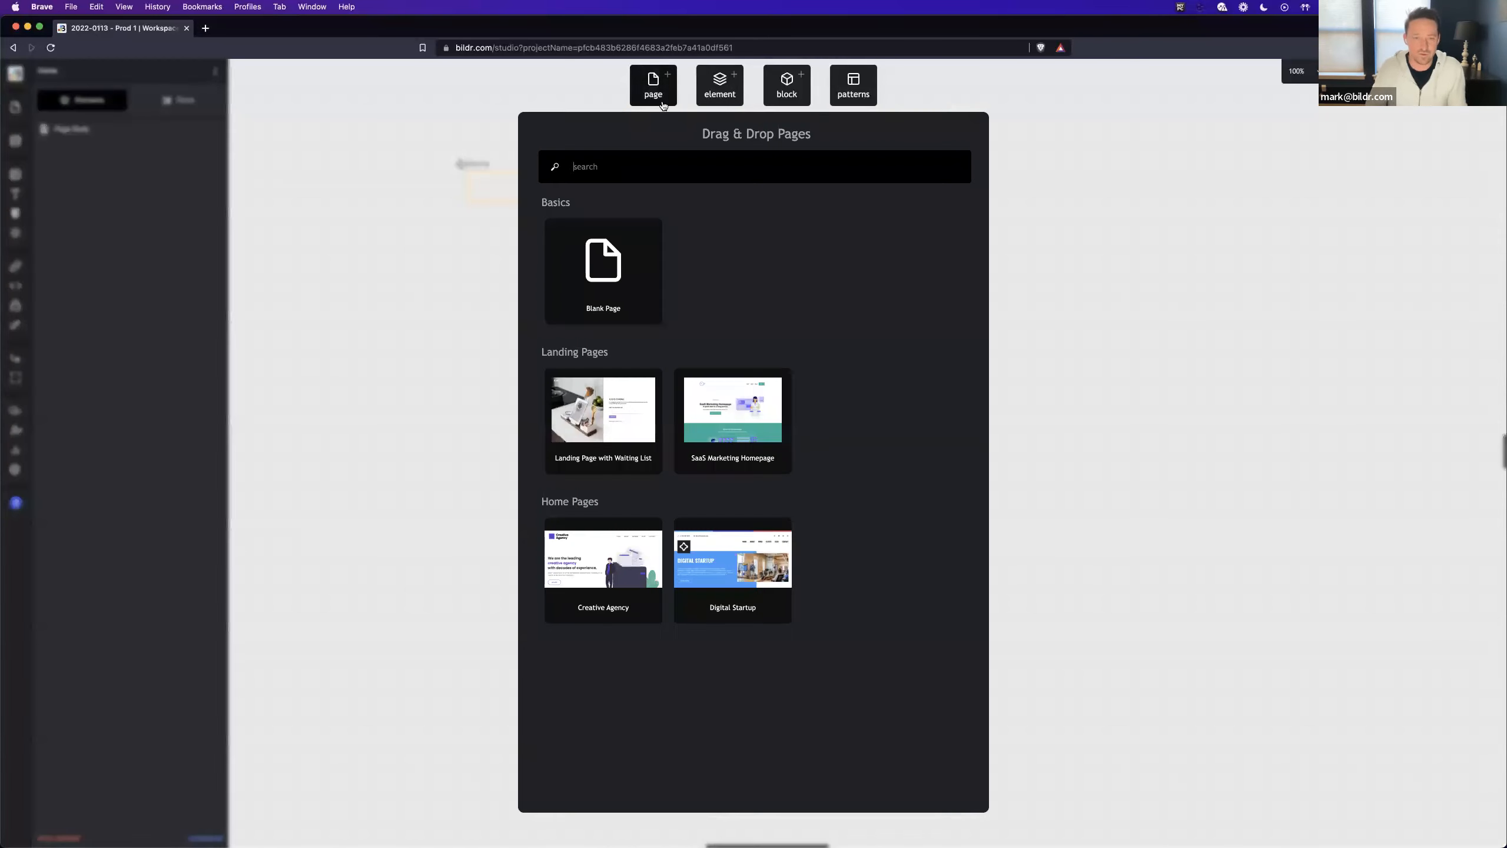
drag(612, 276, 1007, 166)
text(Tooltip)
key(Return)
drag(1448, 188, 1150, 190)
- Add a Div element to the Tooltip page's body
click(719, 95)
text(div)
drag(568, 343, 81, 132)
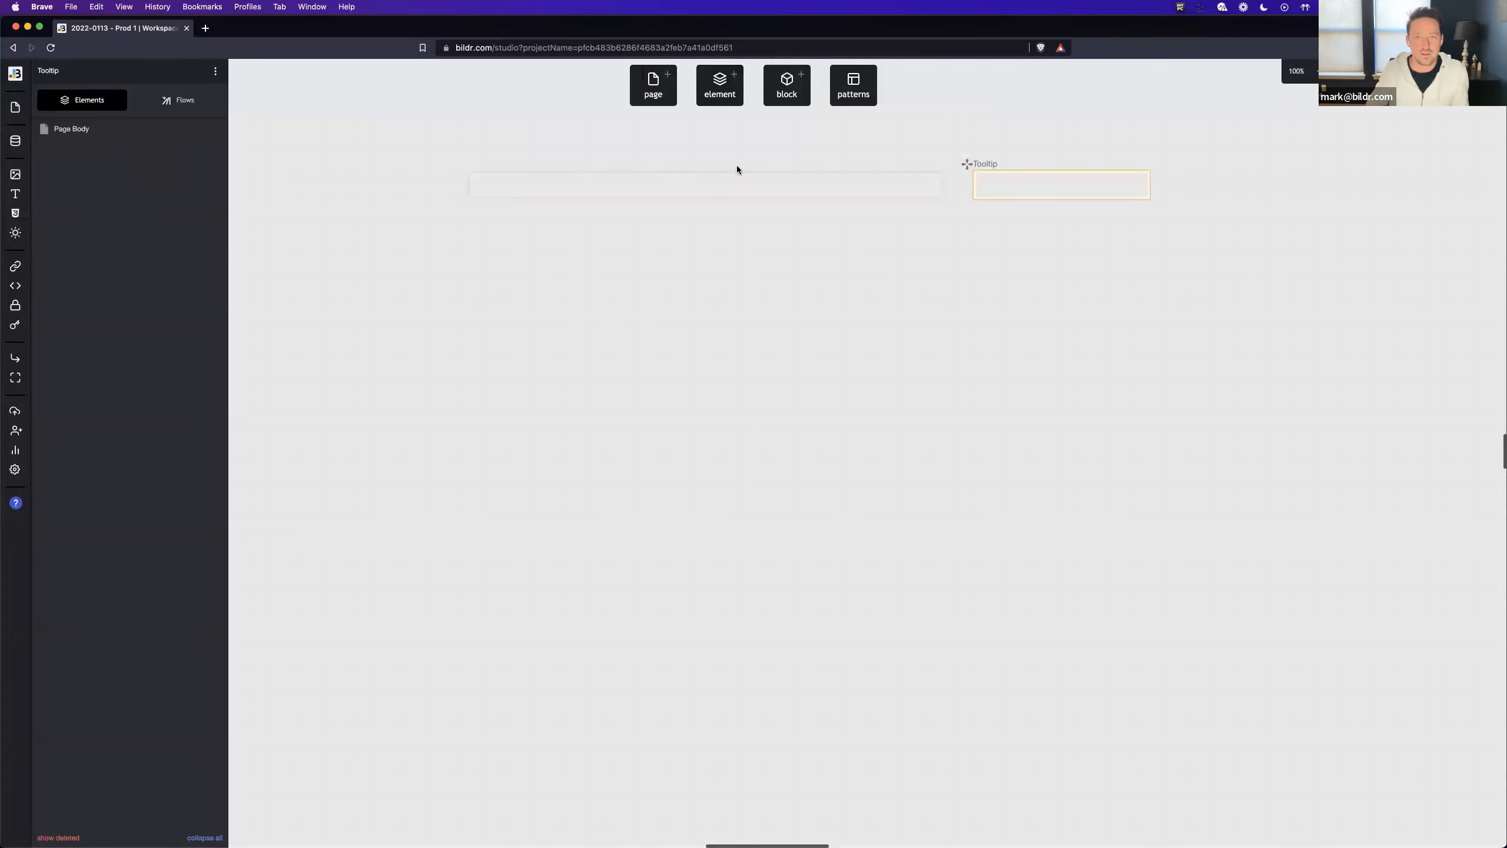
- Insert a Text / Paragraph element inside the Tooltip page's div and set its display text to "tooltip"
click(720, 84)
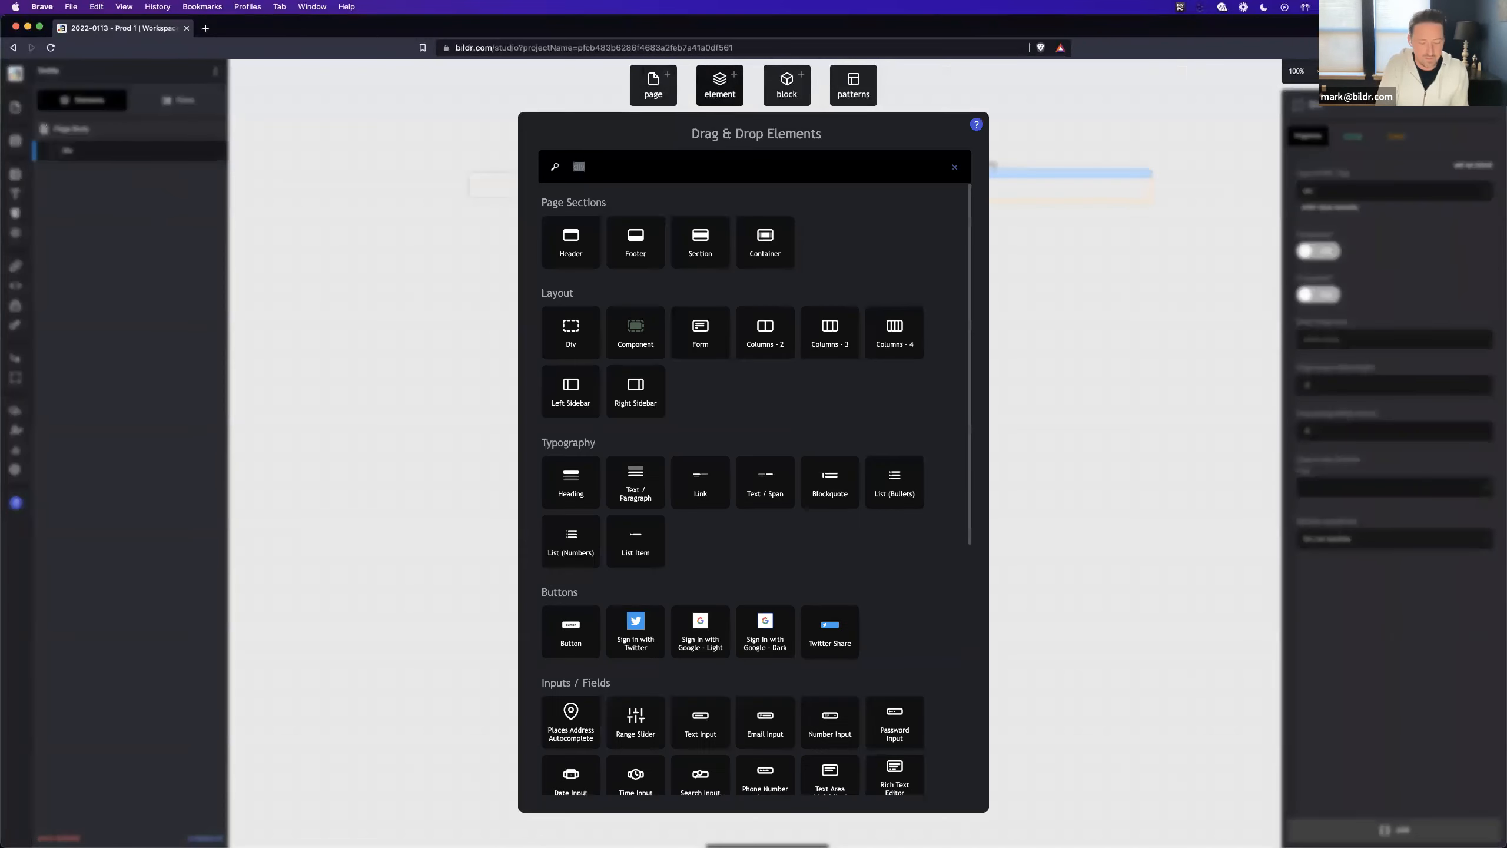
text(text)
drag(571, 237, 125, 149)
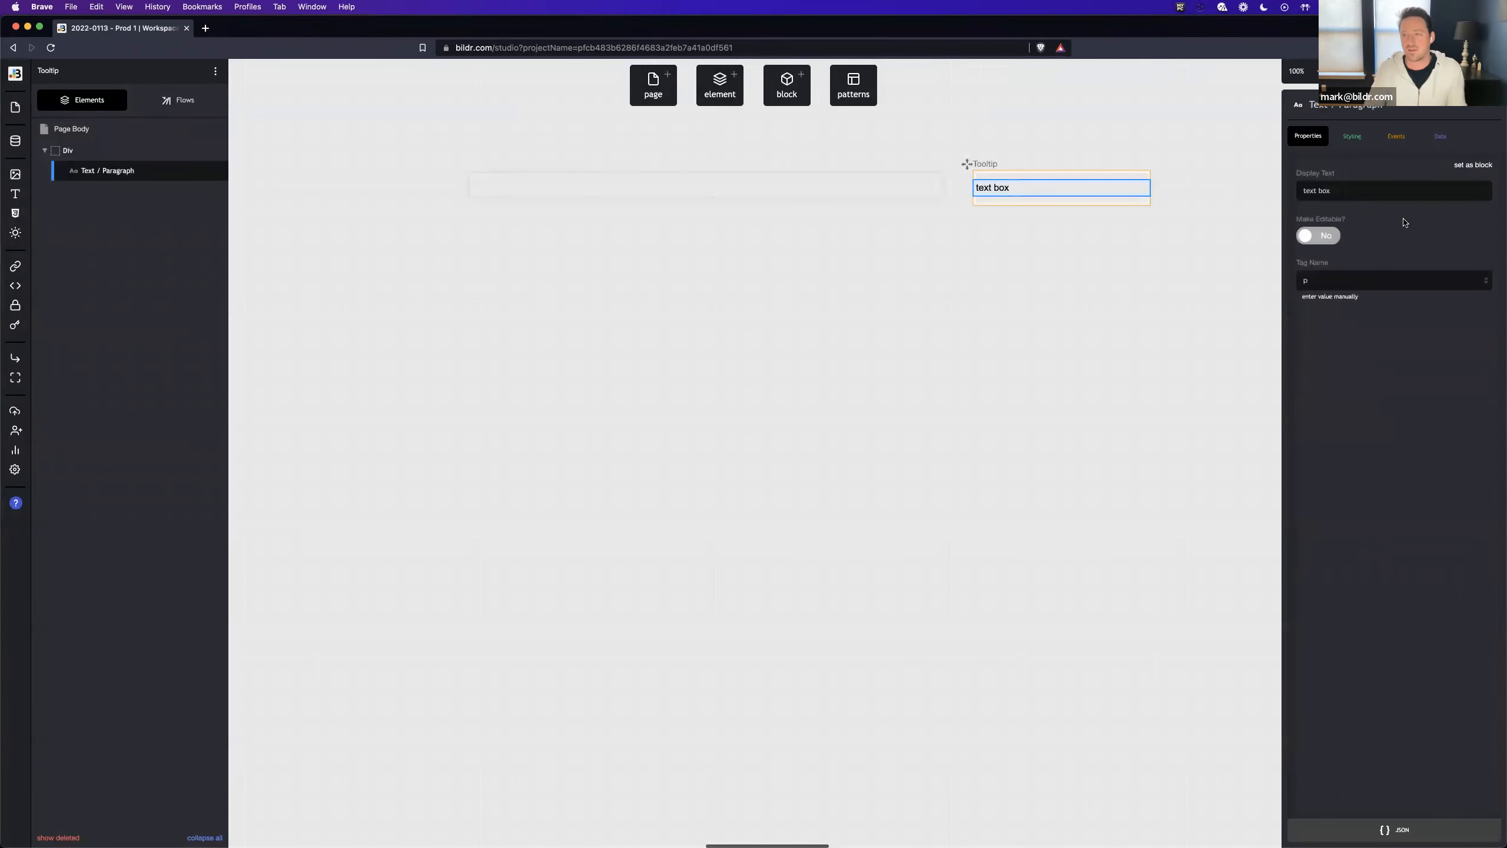
triple_click(1349, 198)
text(tooltip)
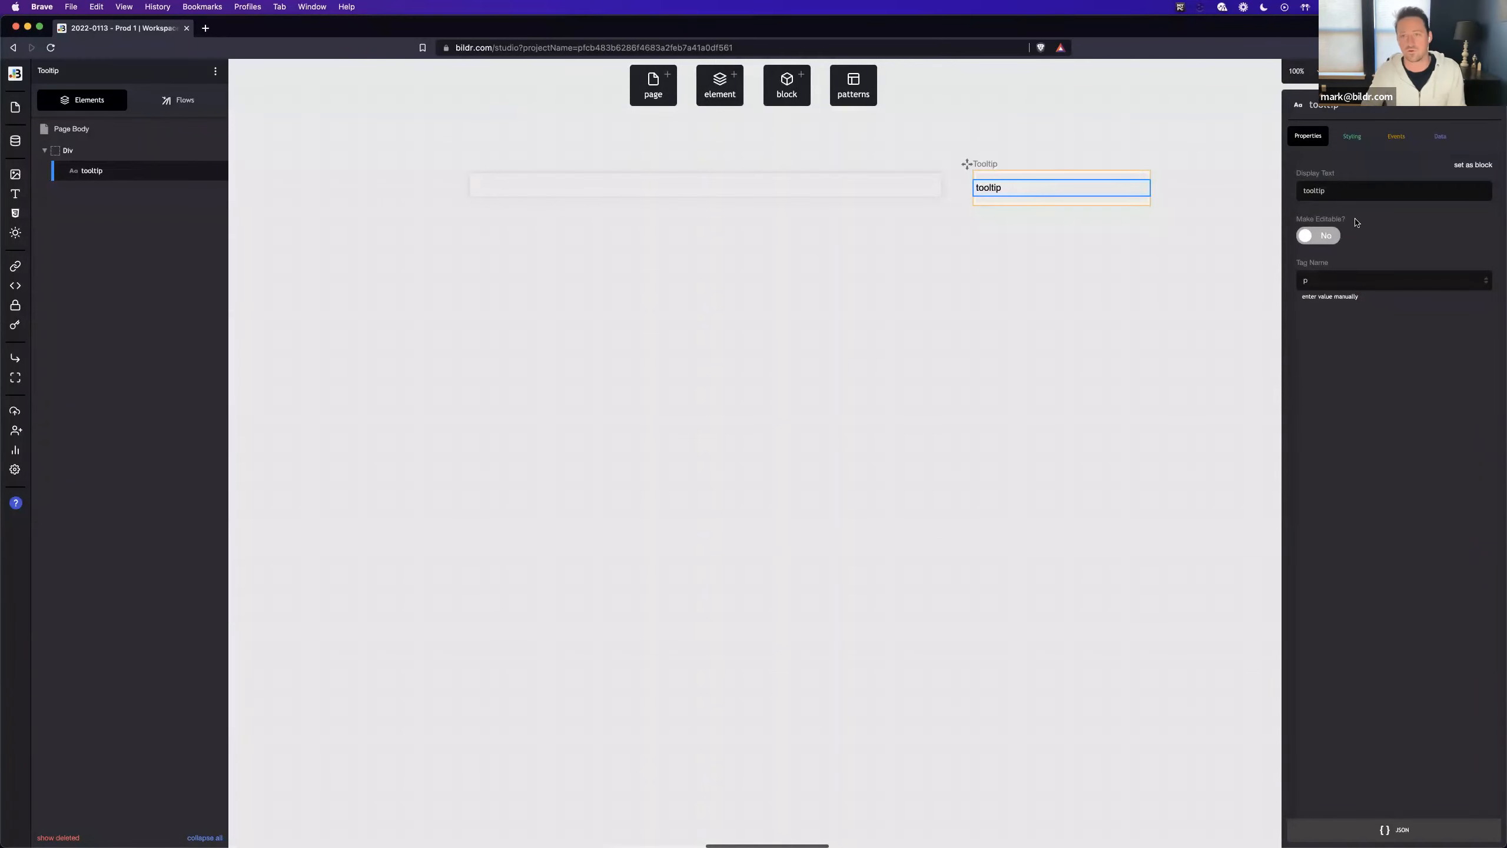
- Create a new primary style class named "Tooltip Container" for the div around the tooltip text
click(170, 152)
click(1335, 145)
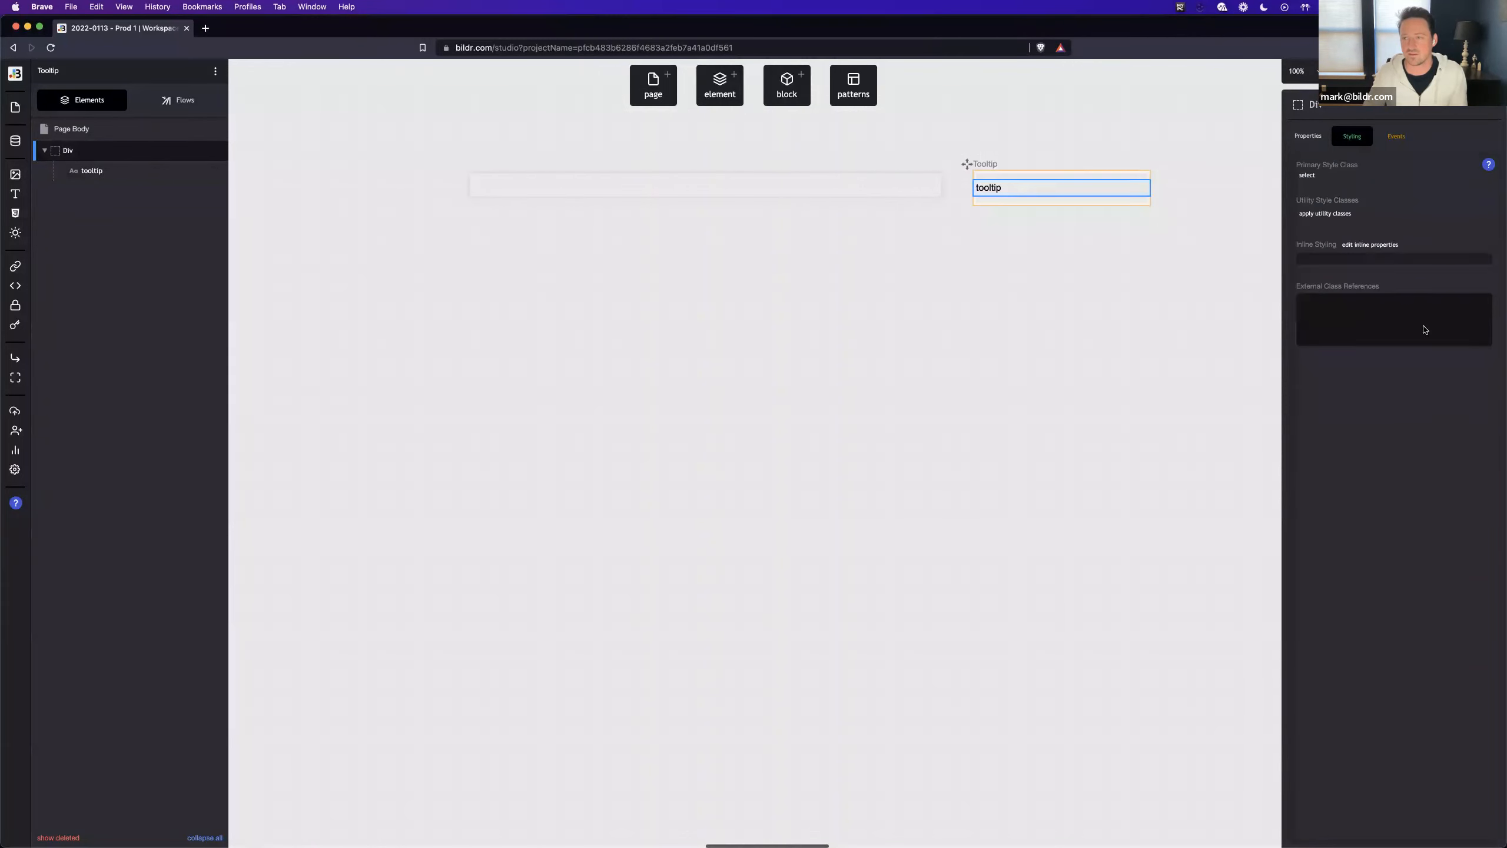
click(1307, 175)
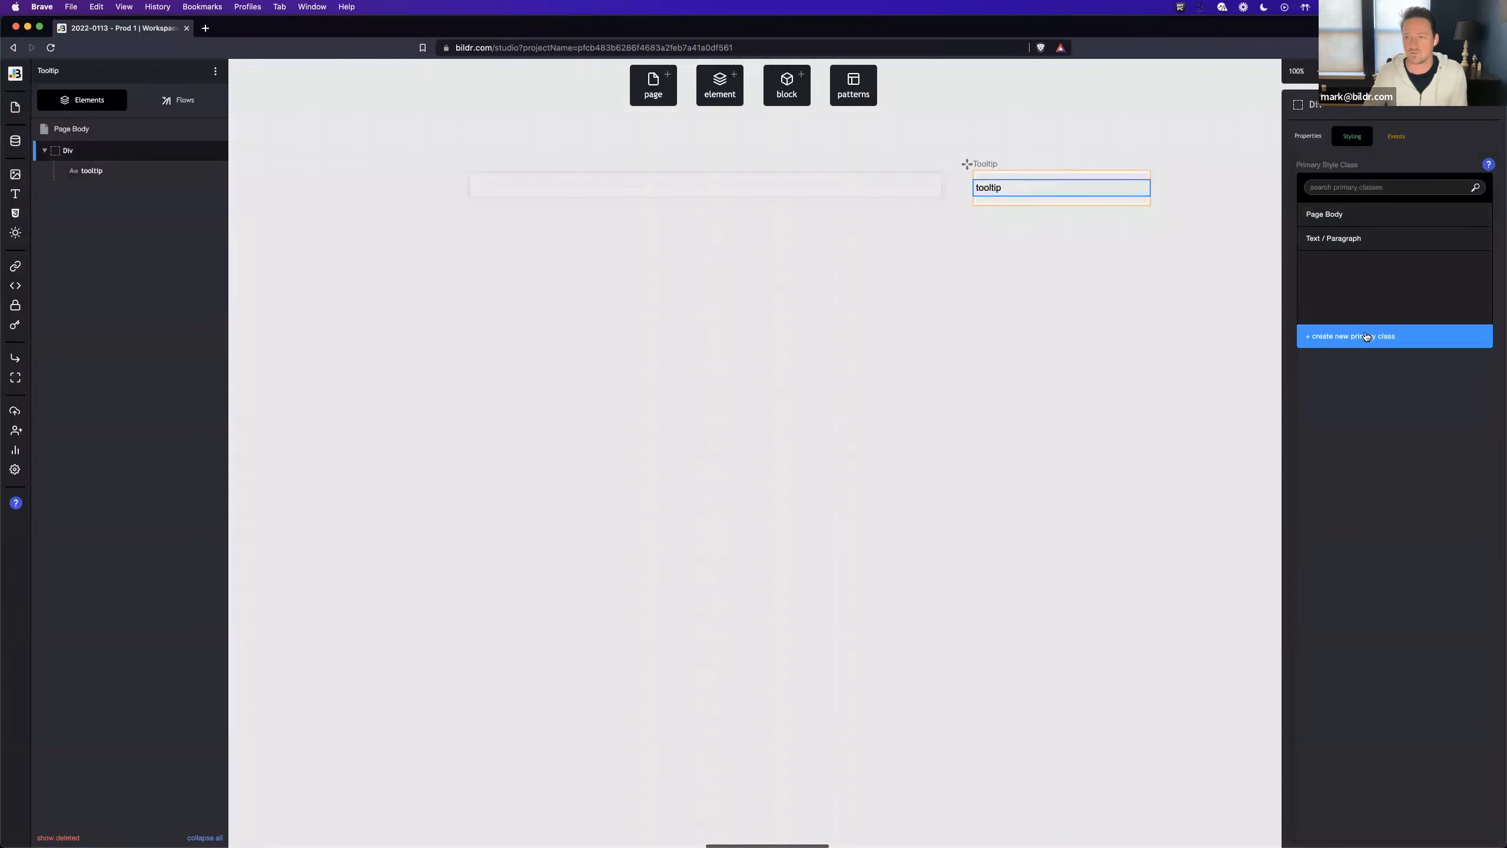
click(1366, 337)
text(Too)
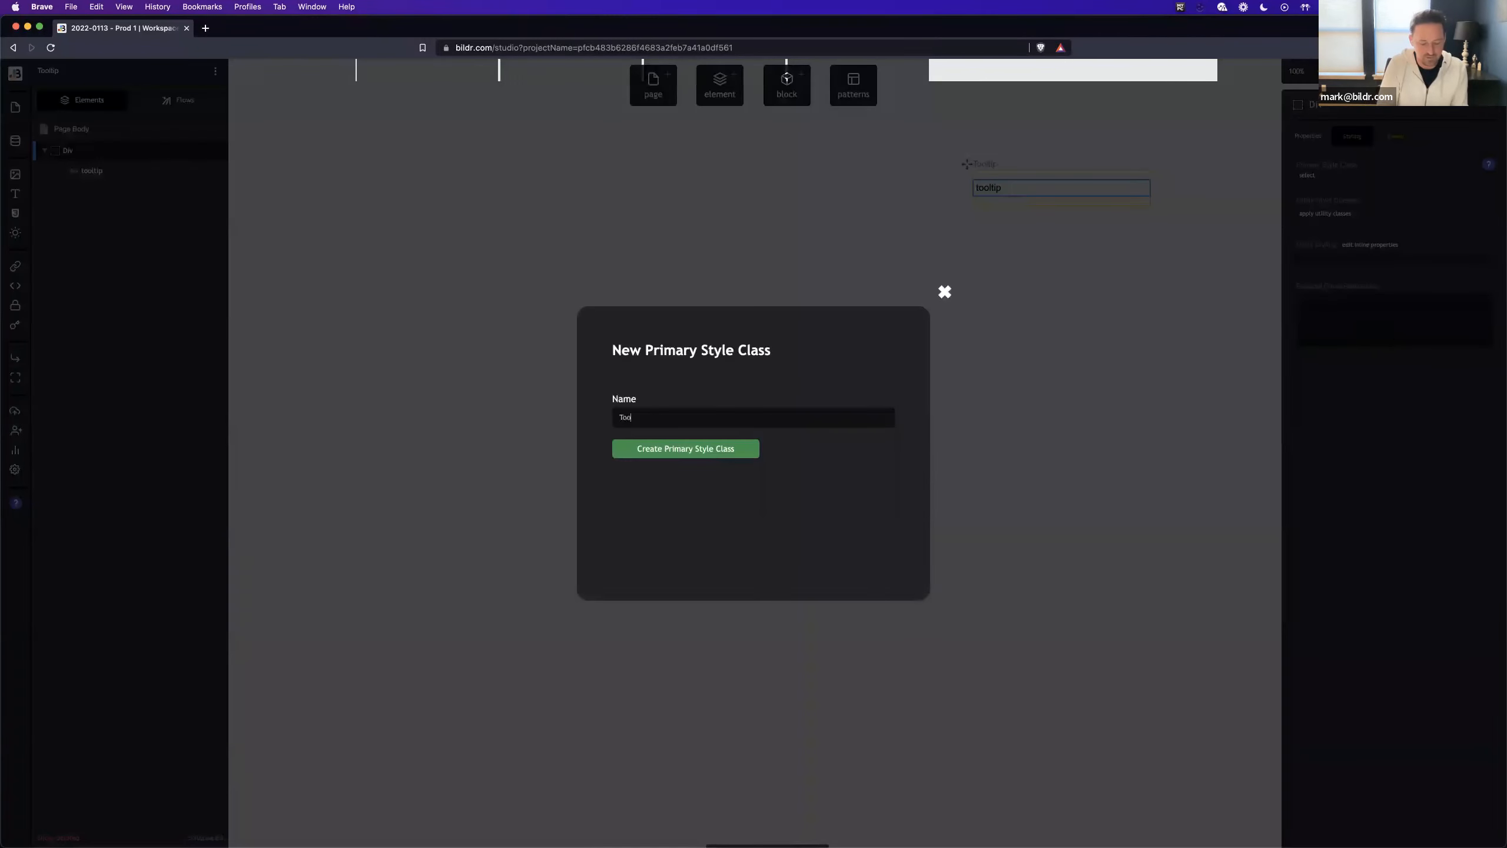
text(ltip Container)
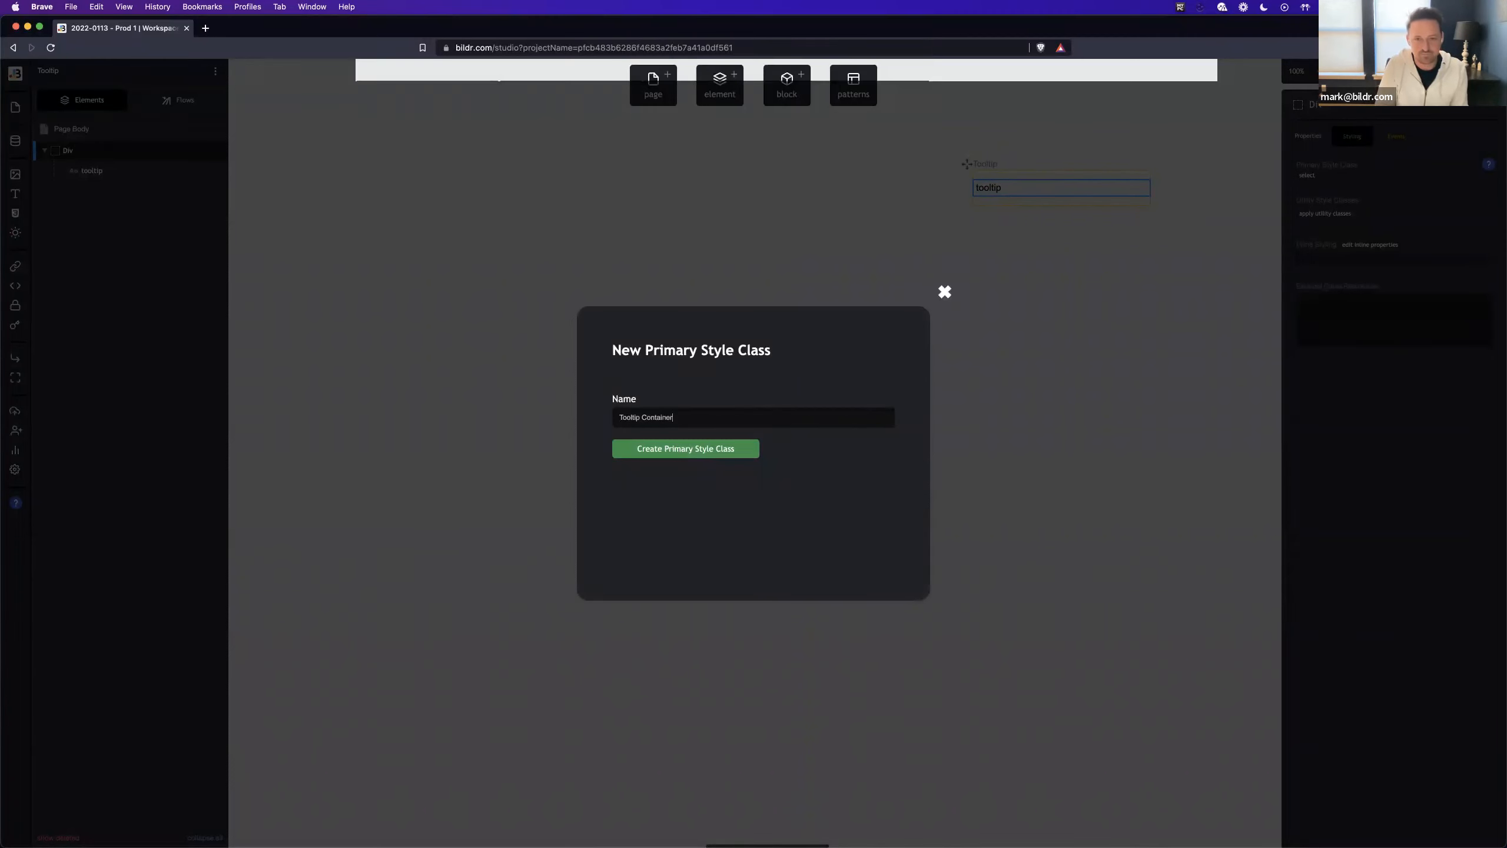
key(Return)
- Add a border property to the Tooltip Container style class
click(1320, 186)
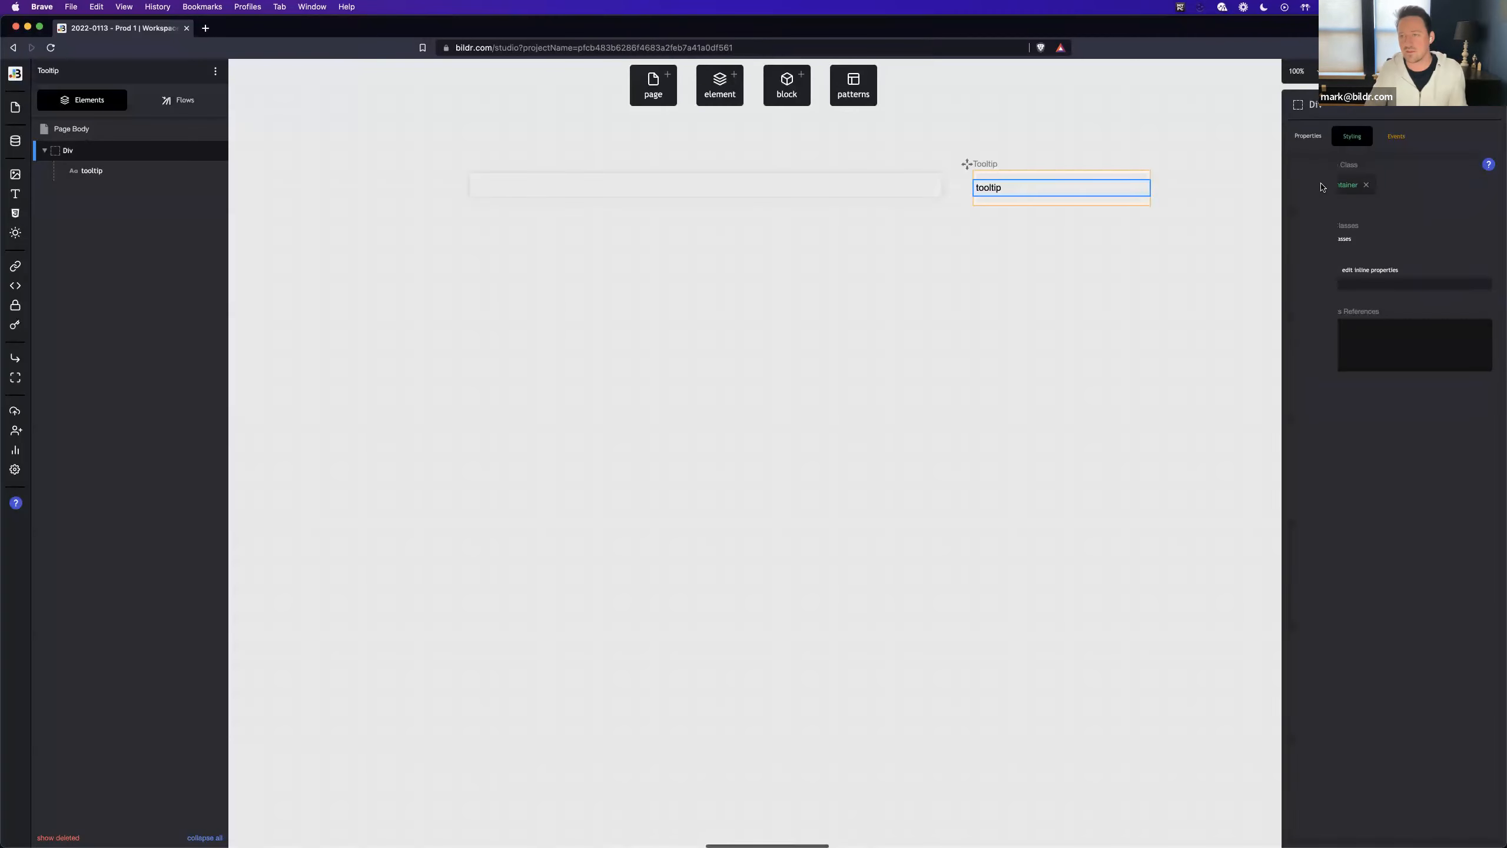
click(1417, 254)
text(bor)
key(BackSpace)
key(BackSpace)
key(BackSpace)
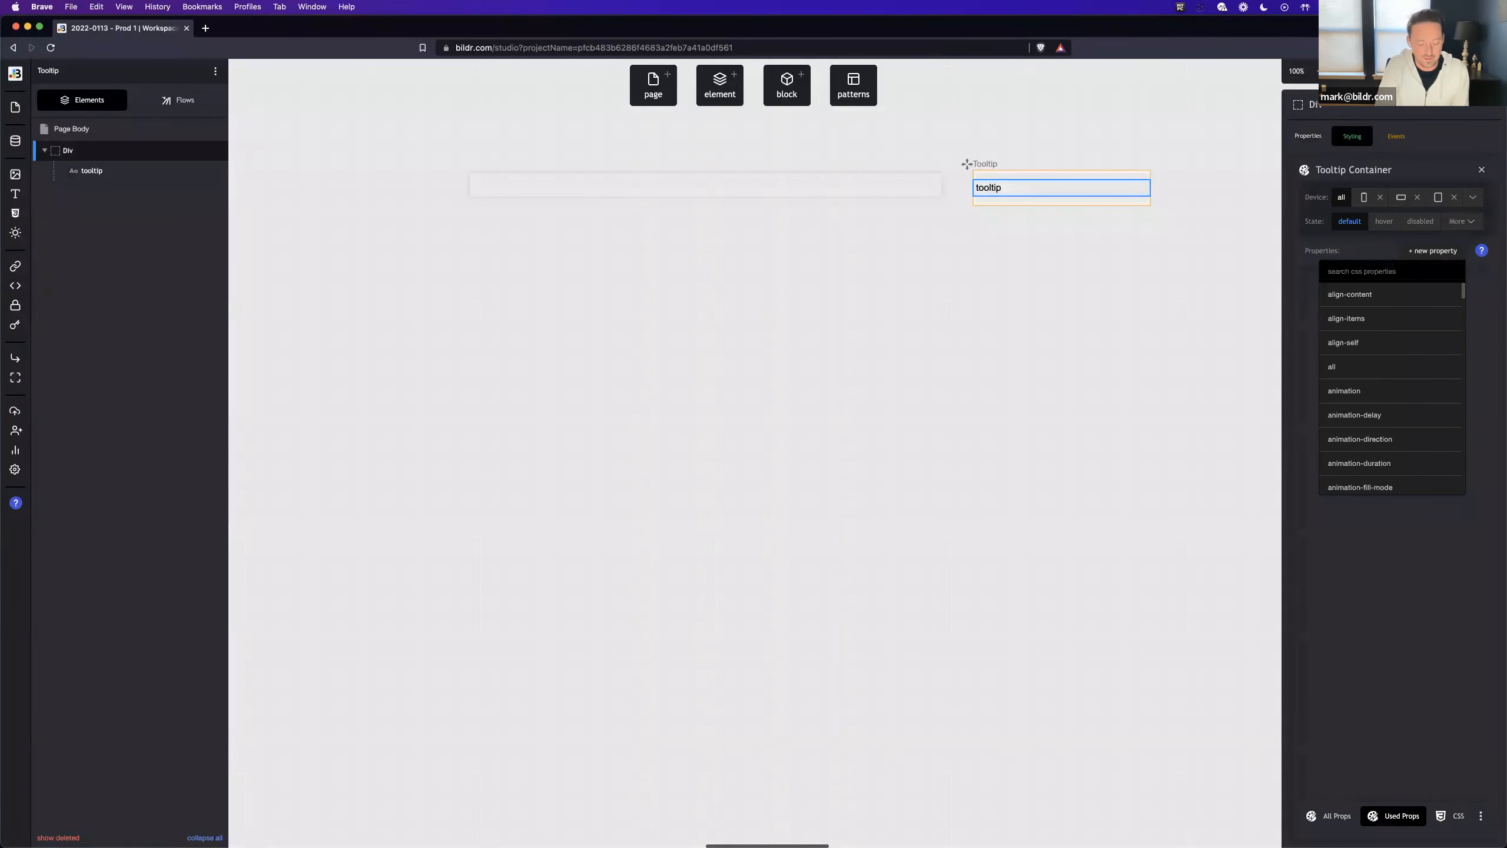
text(b)
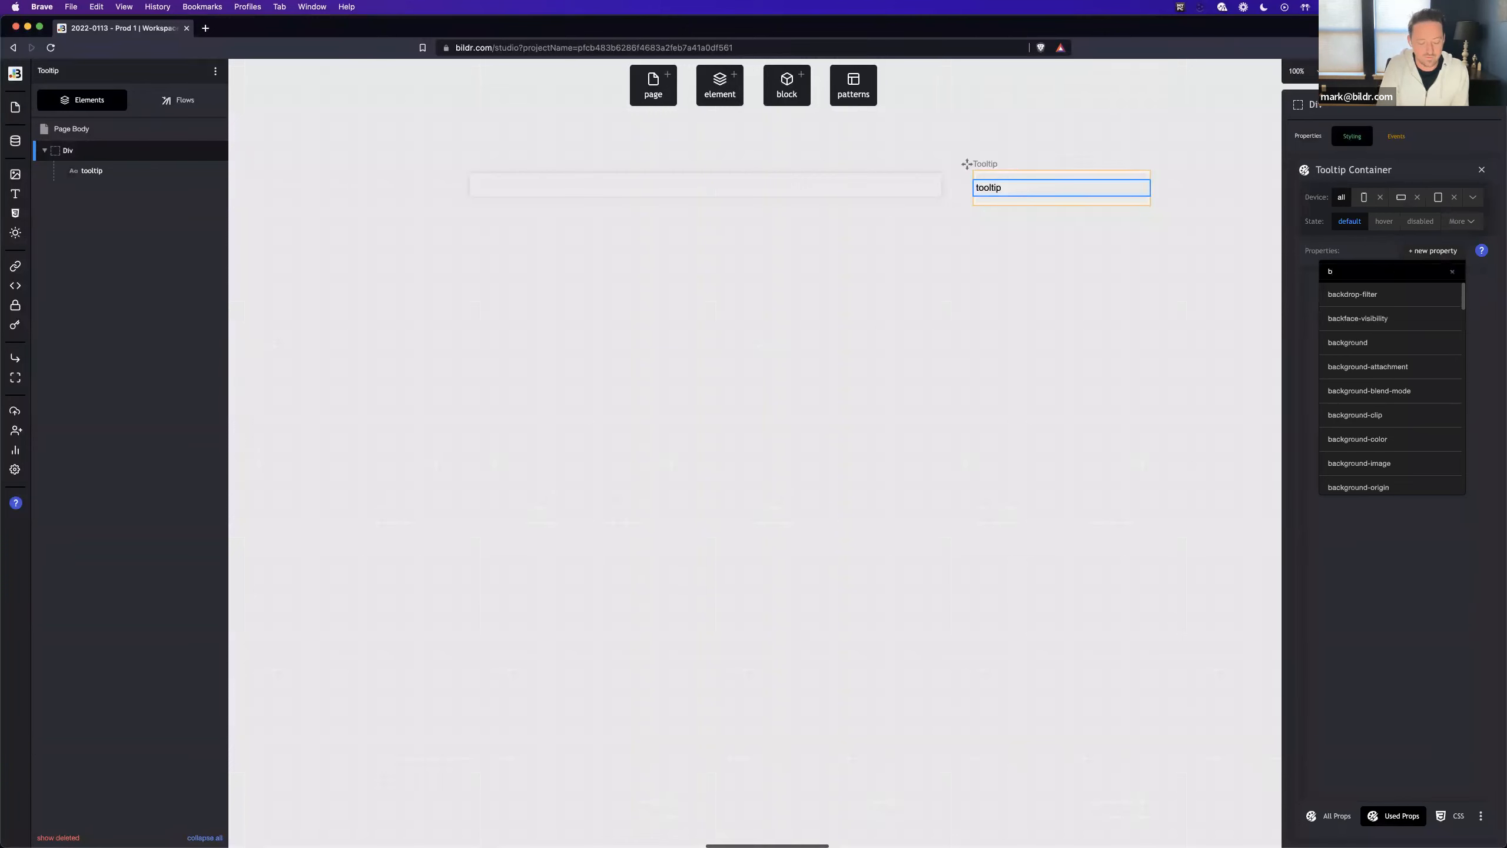
text(order)
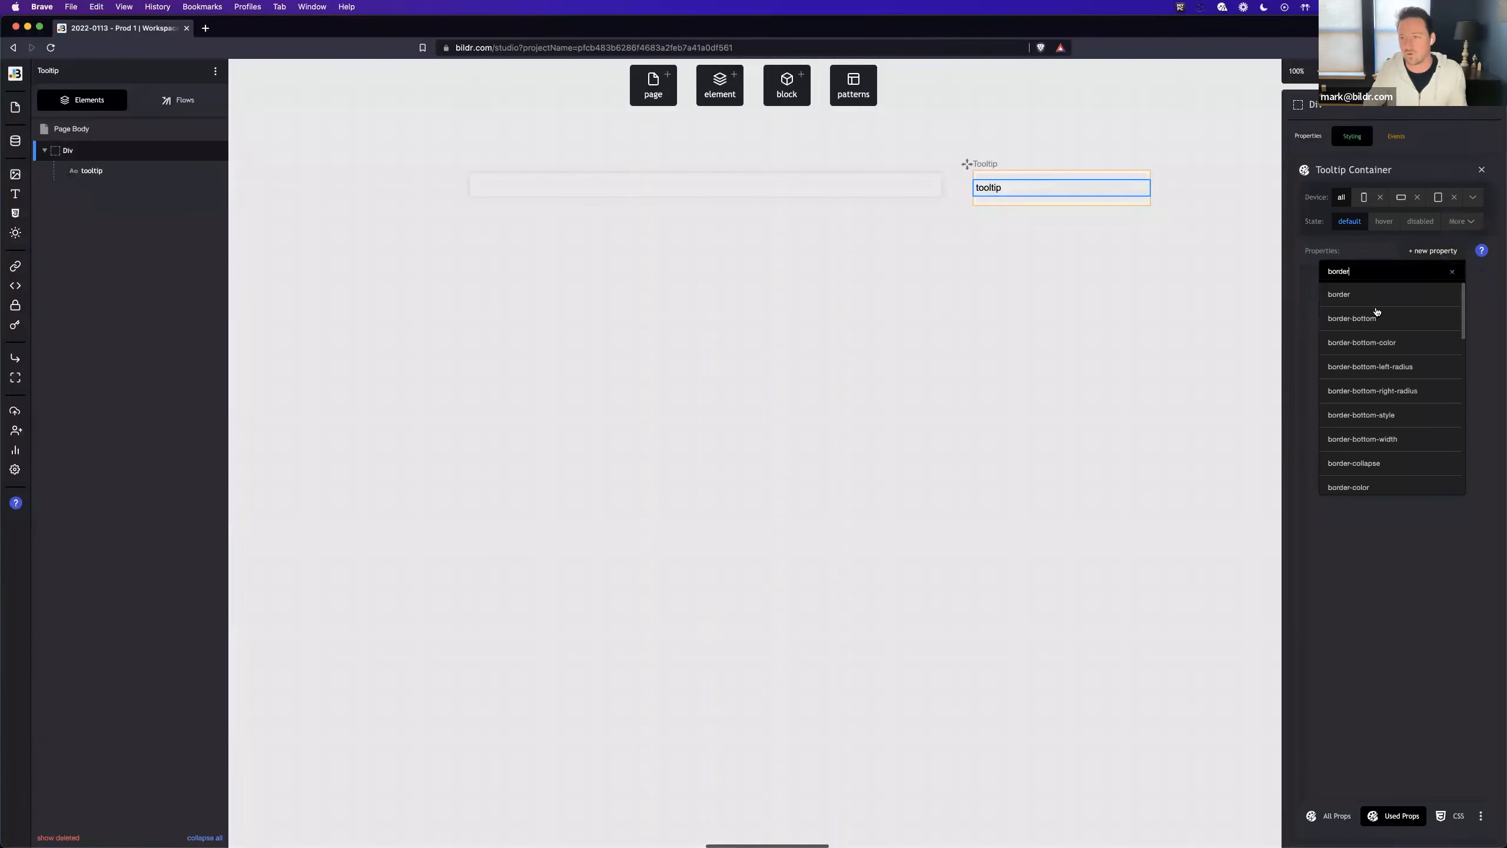
click(1365, 294)
- Make the Tooltip Container border solid with the grey colour #9e9e9e
click(1335, 319)
click(1327, 365)
click(1369, 316)
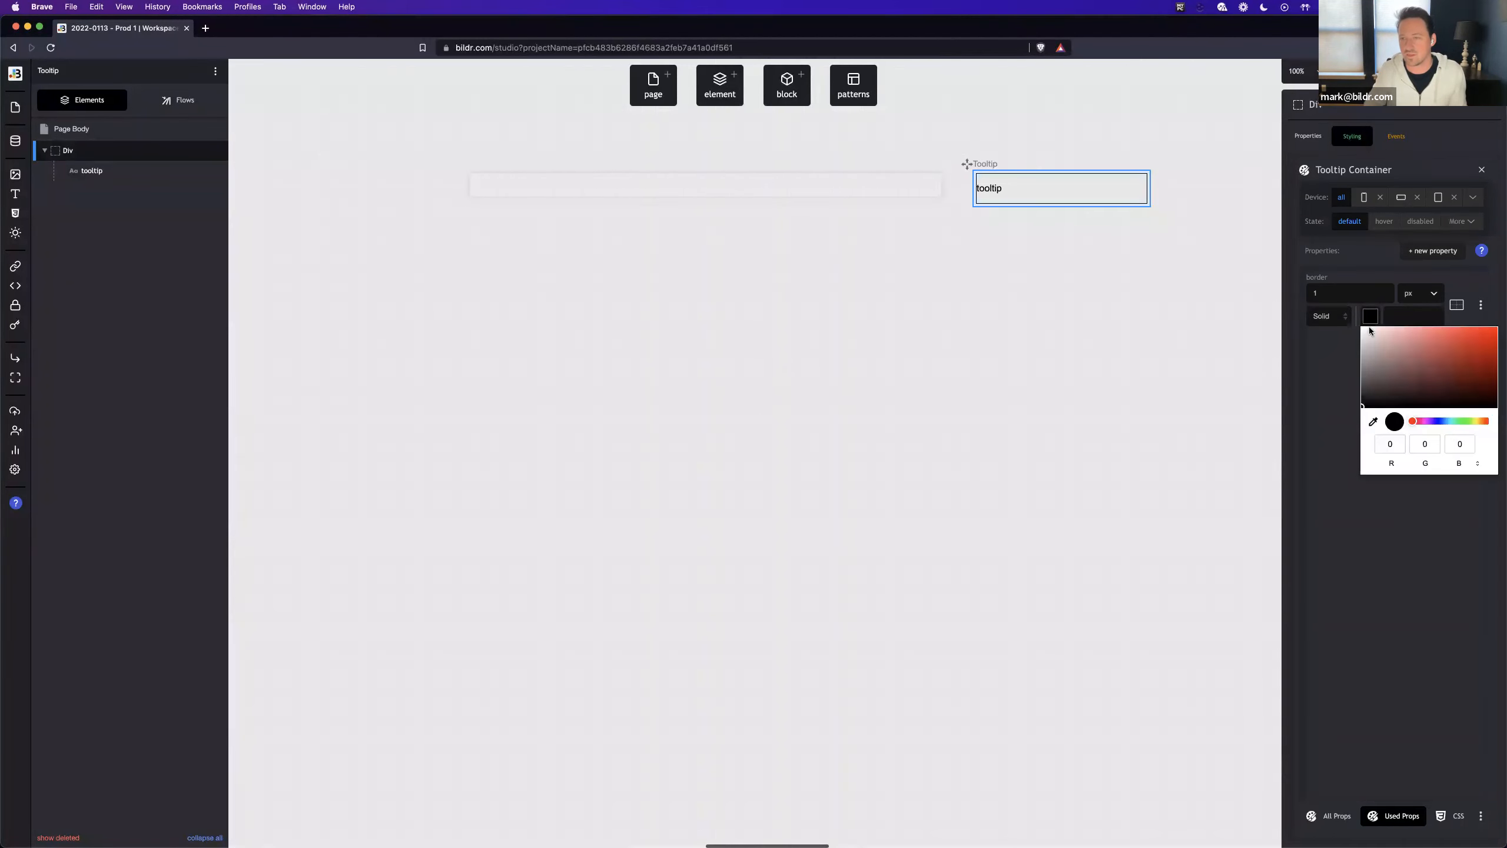
click(1362, 358)
click(1390, 447)
key(Return)
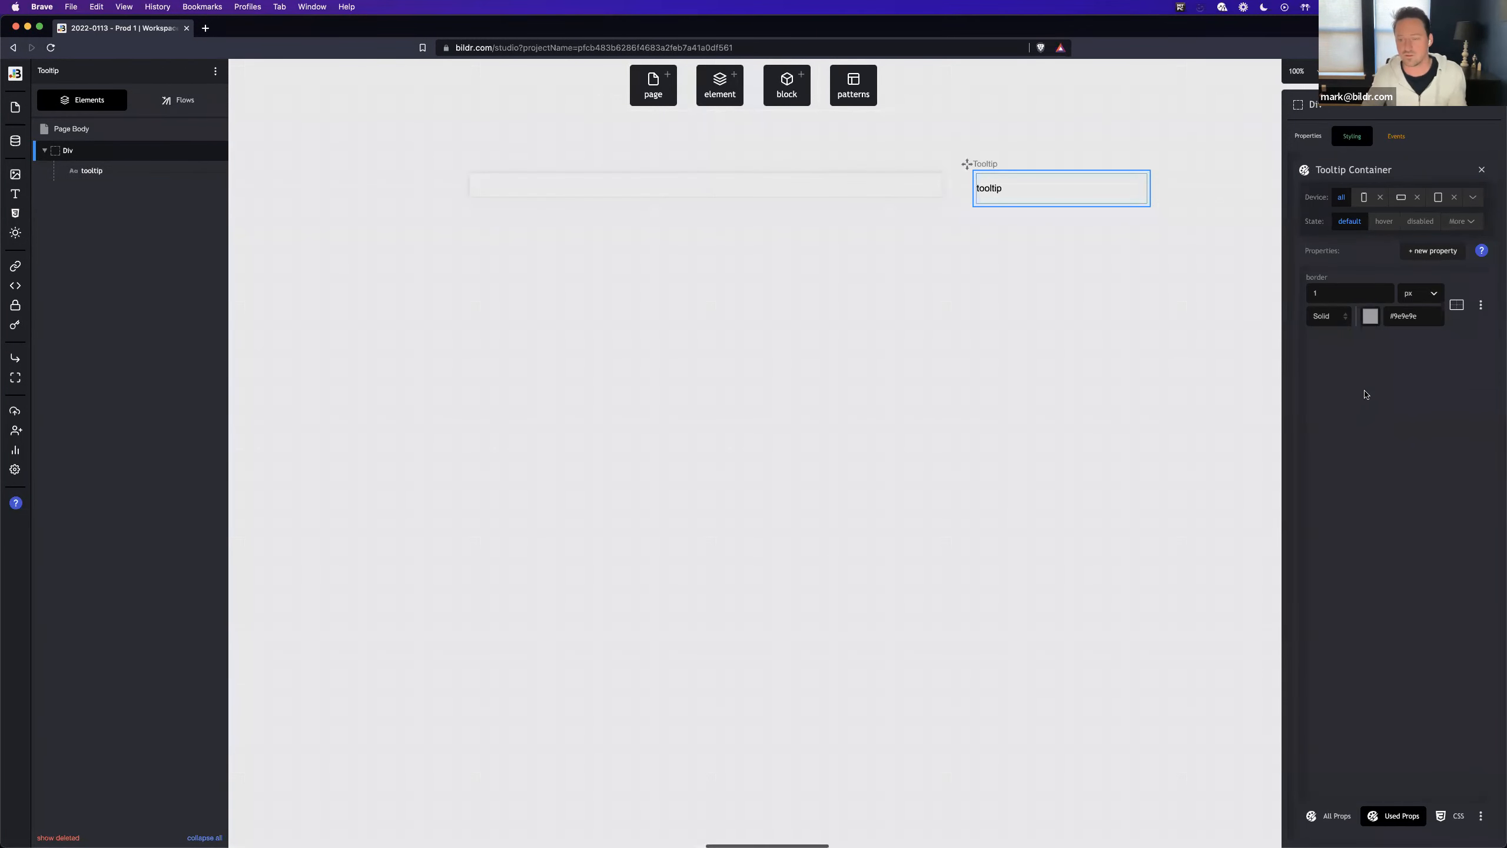
- Add padding to the Tooltip Container class and set it to 20 px on all sides
click(1402, 254)
text(padding)
key(Return)
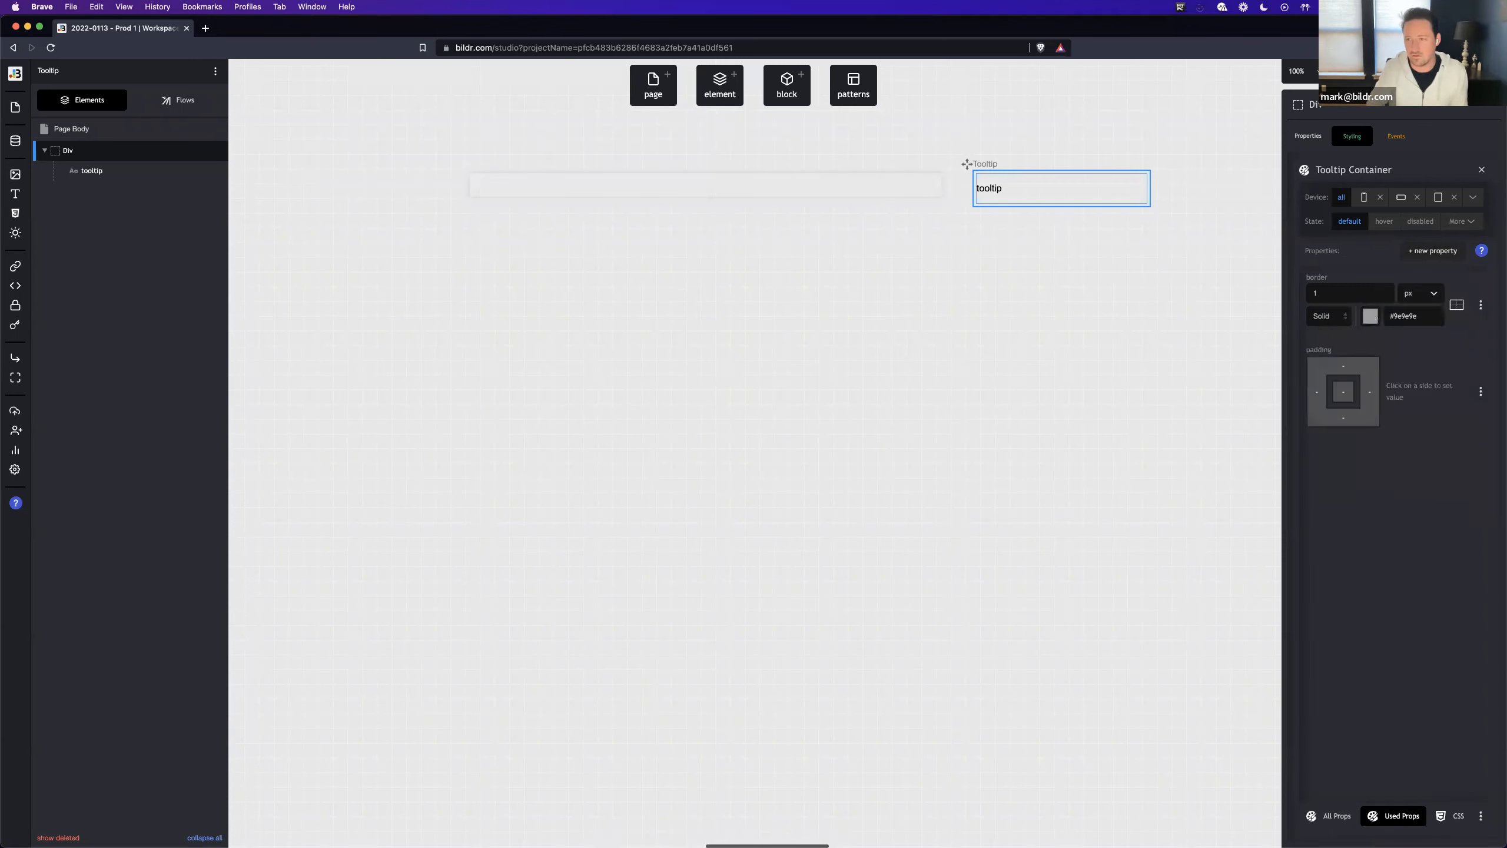
click(1343, 392)
text(20)
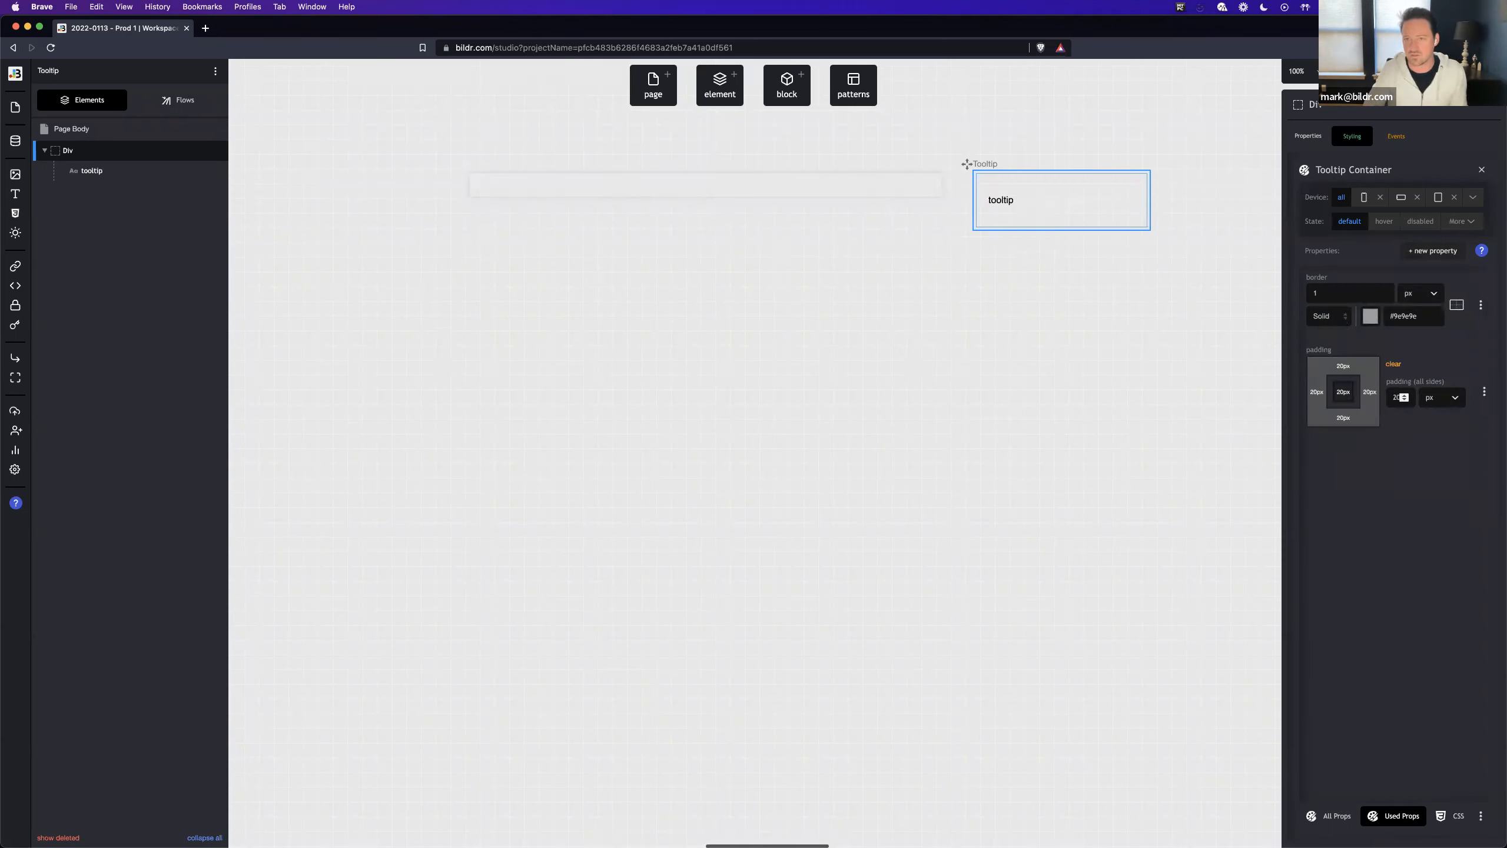
- Change the tag name of the tooltip text element to div
click(1001, 201)
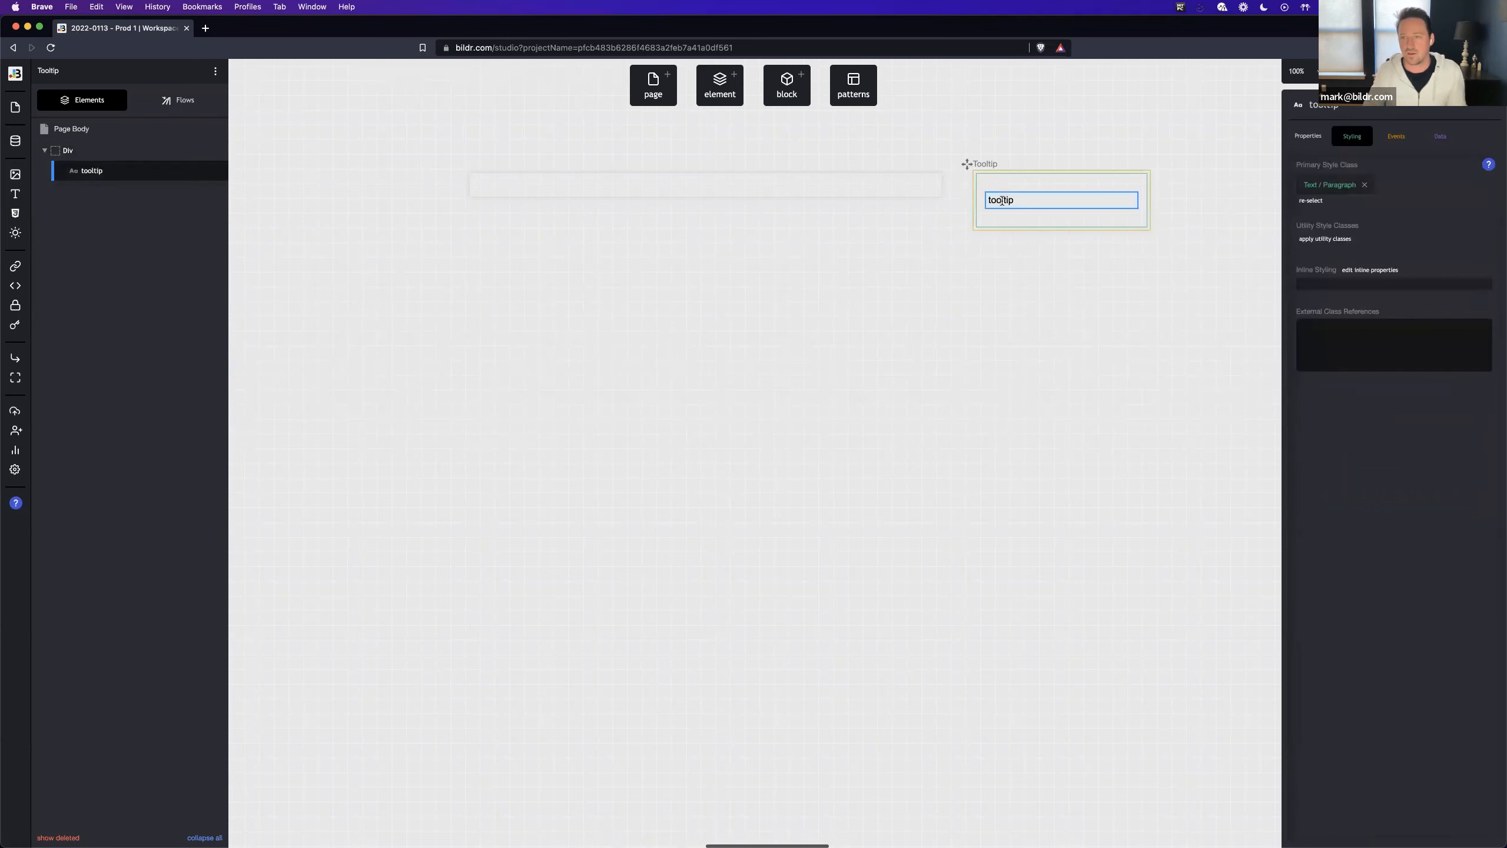
click(1308, 137)
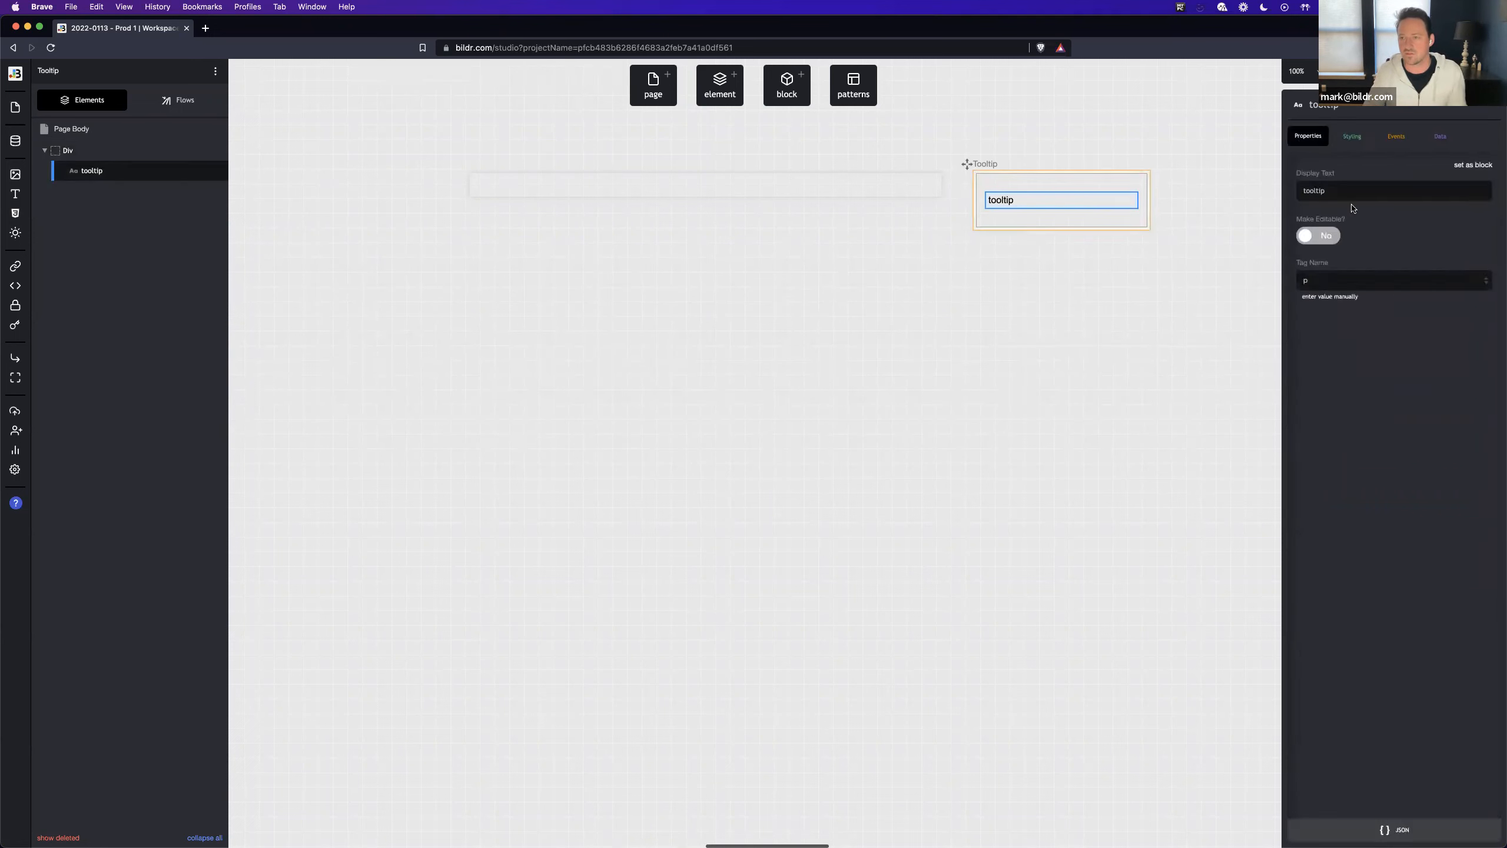
click(1330, 285)
click(1345, 318)
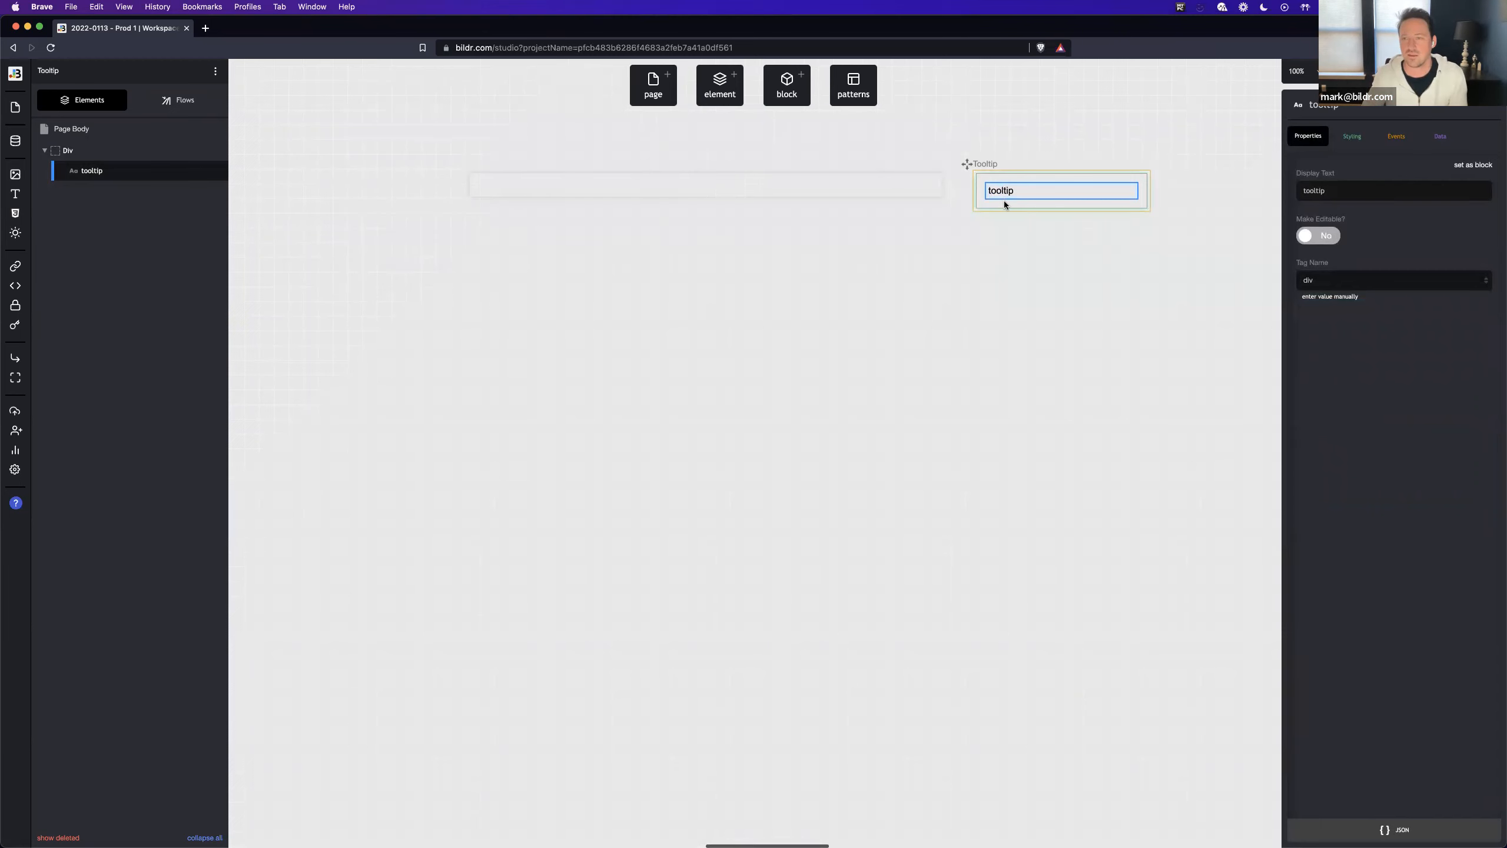
- Add a border-radius property to the Tooltip Container class and set all corners to 8 px
click(1004, 201)
click(1359, 138)
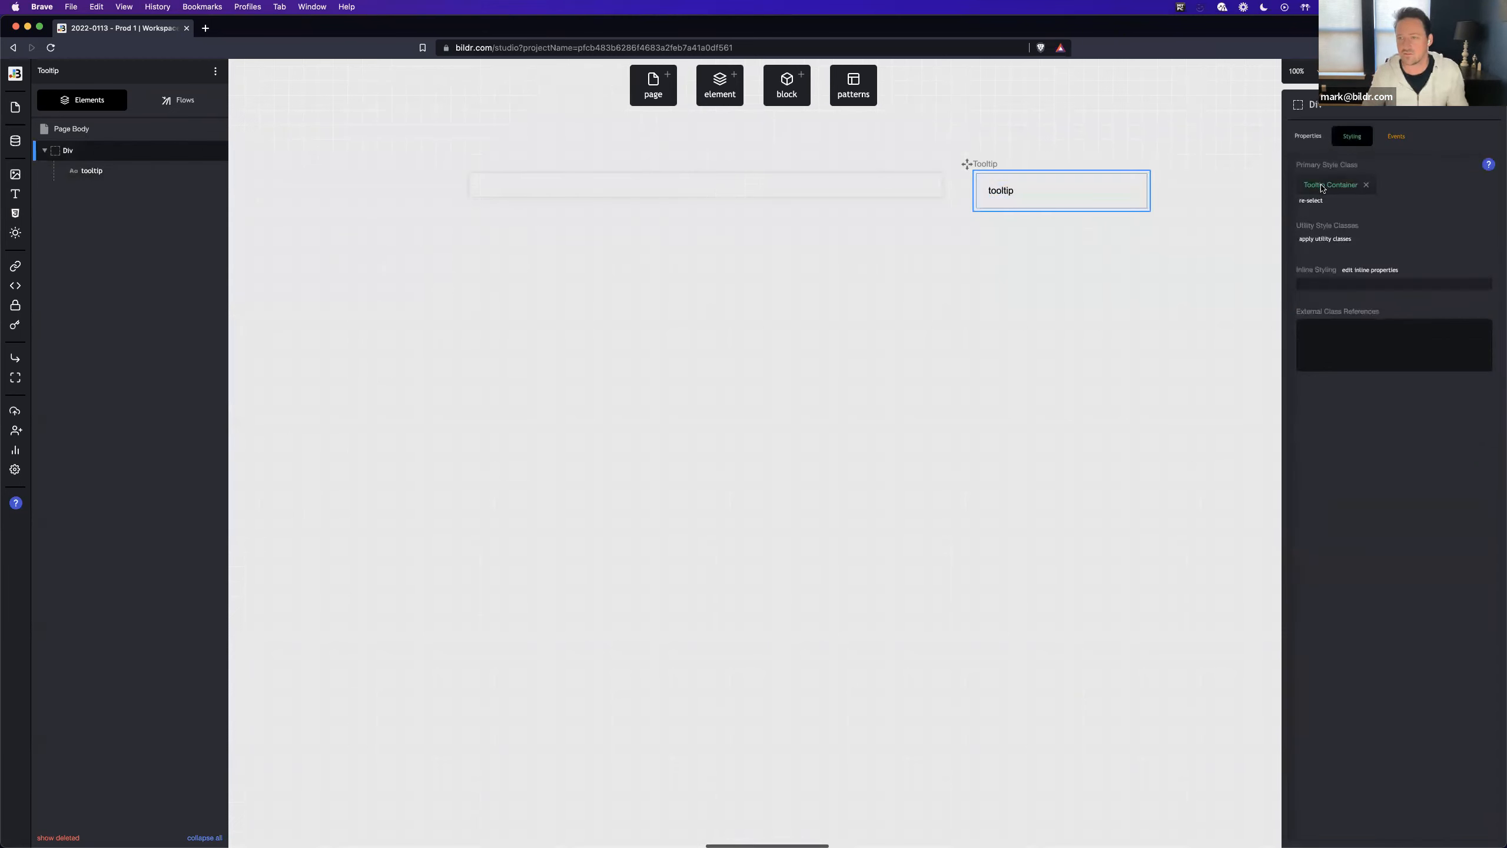
click(1328, 189)
click(1413, 250)
text(bor)
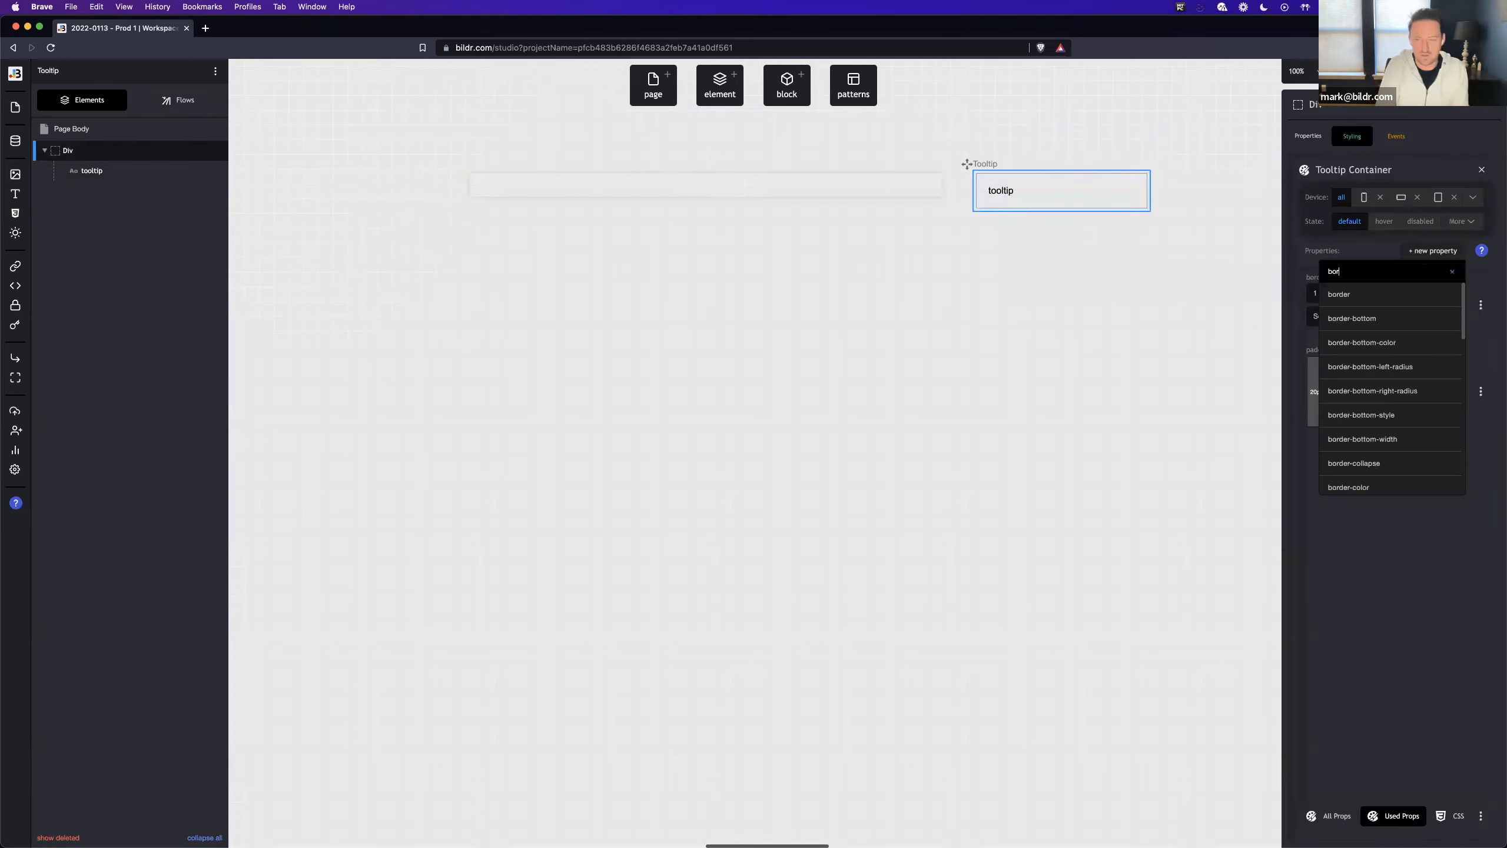
text(der)
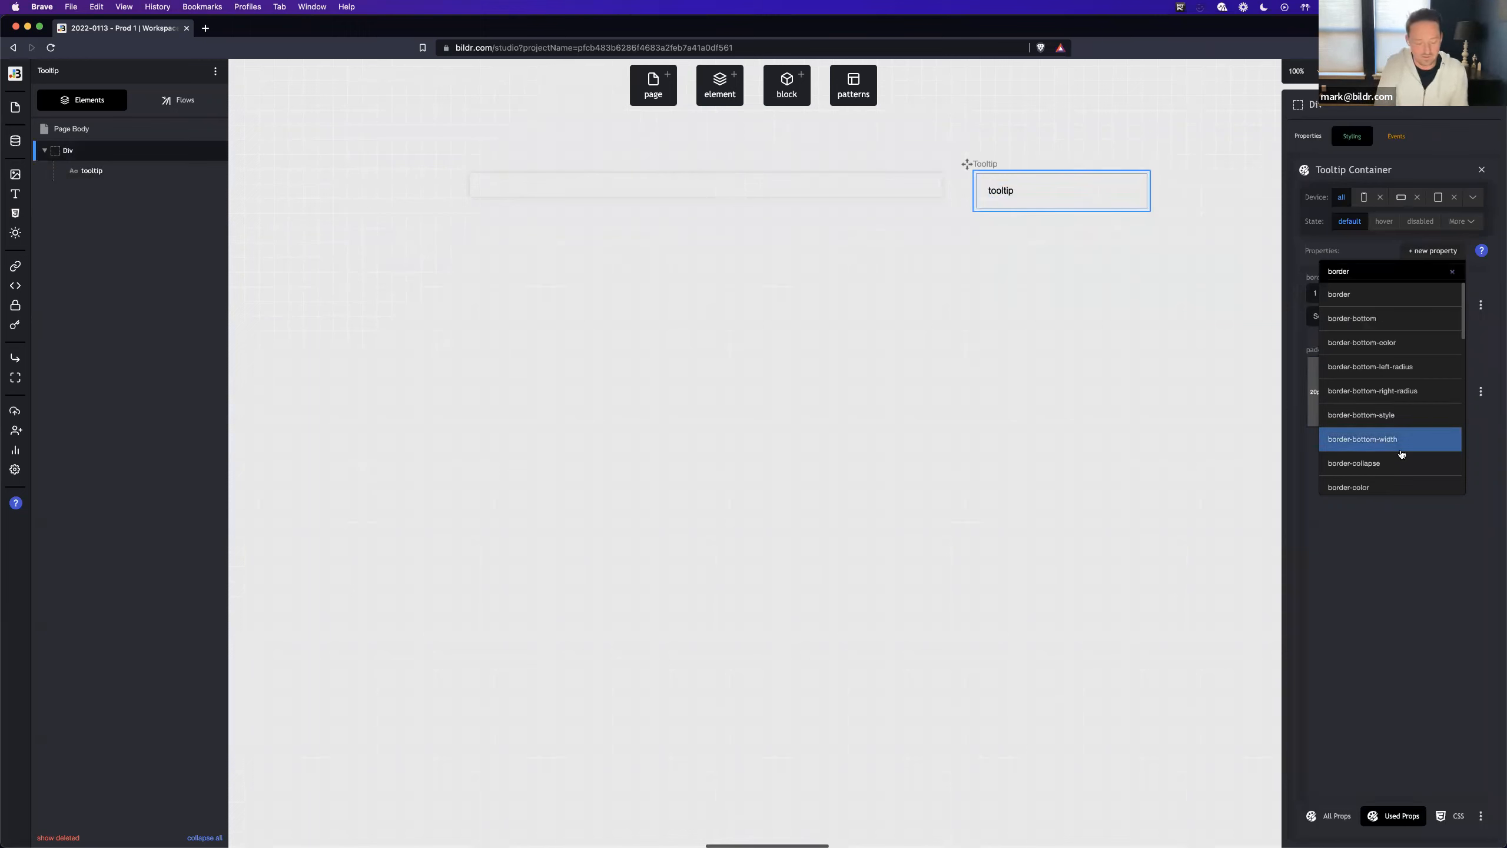
text( radi)
click(1360, 343)
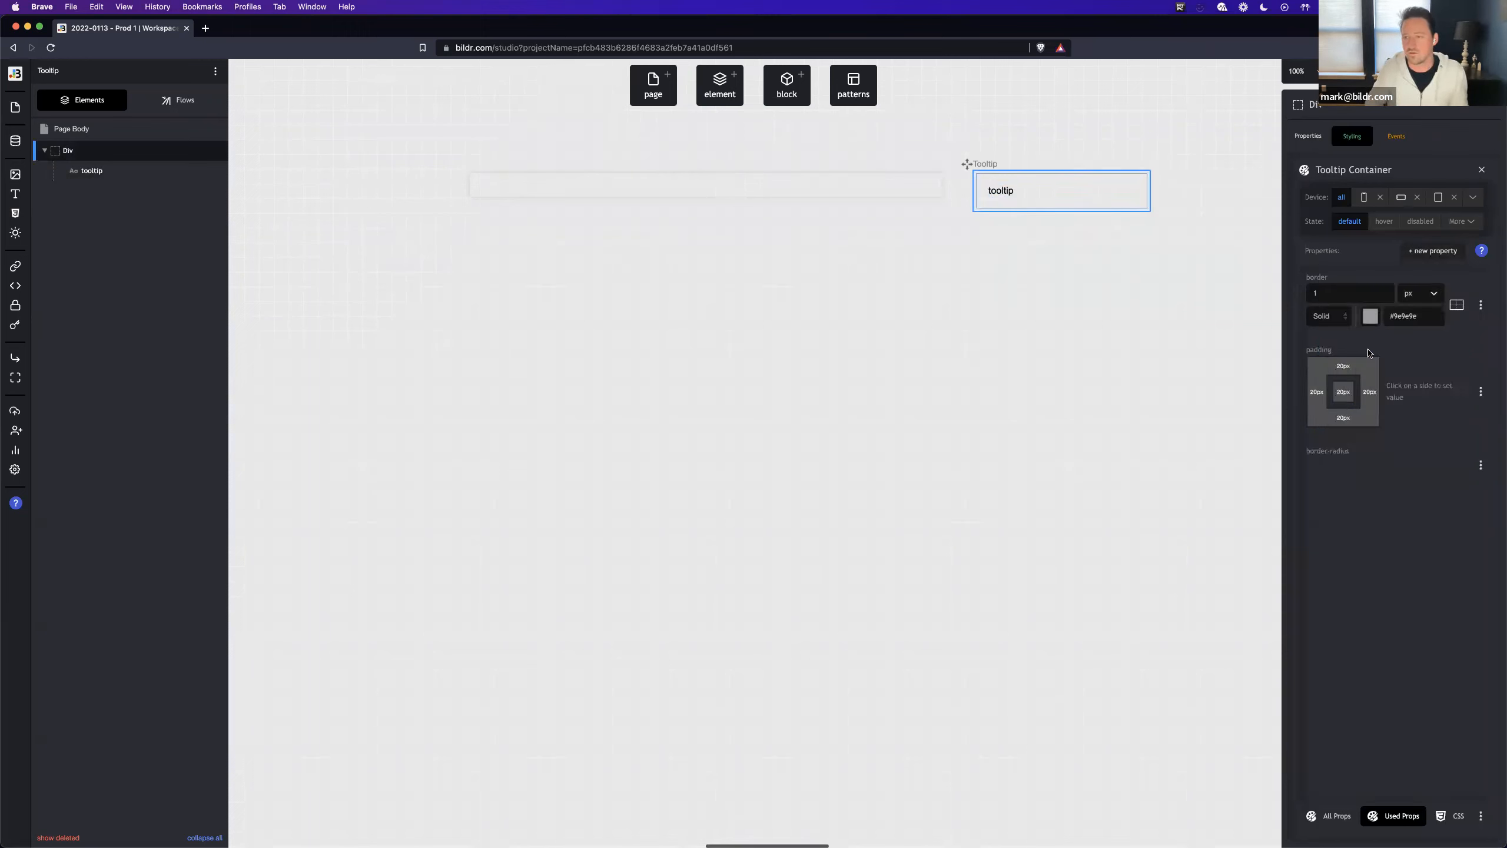
click(1340, 490)
text(8)
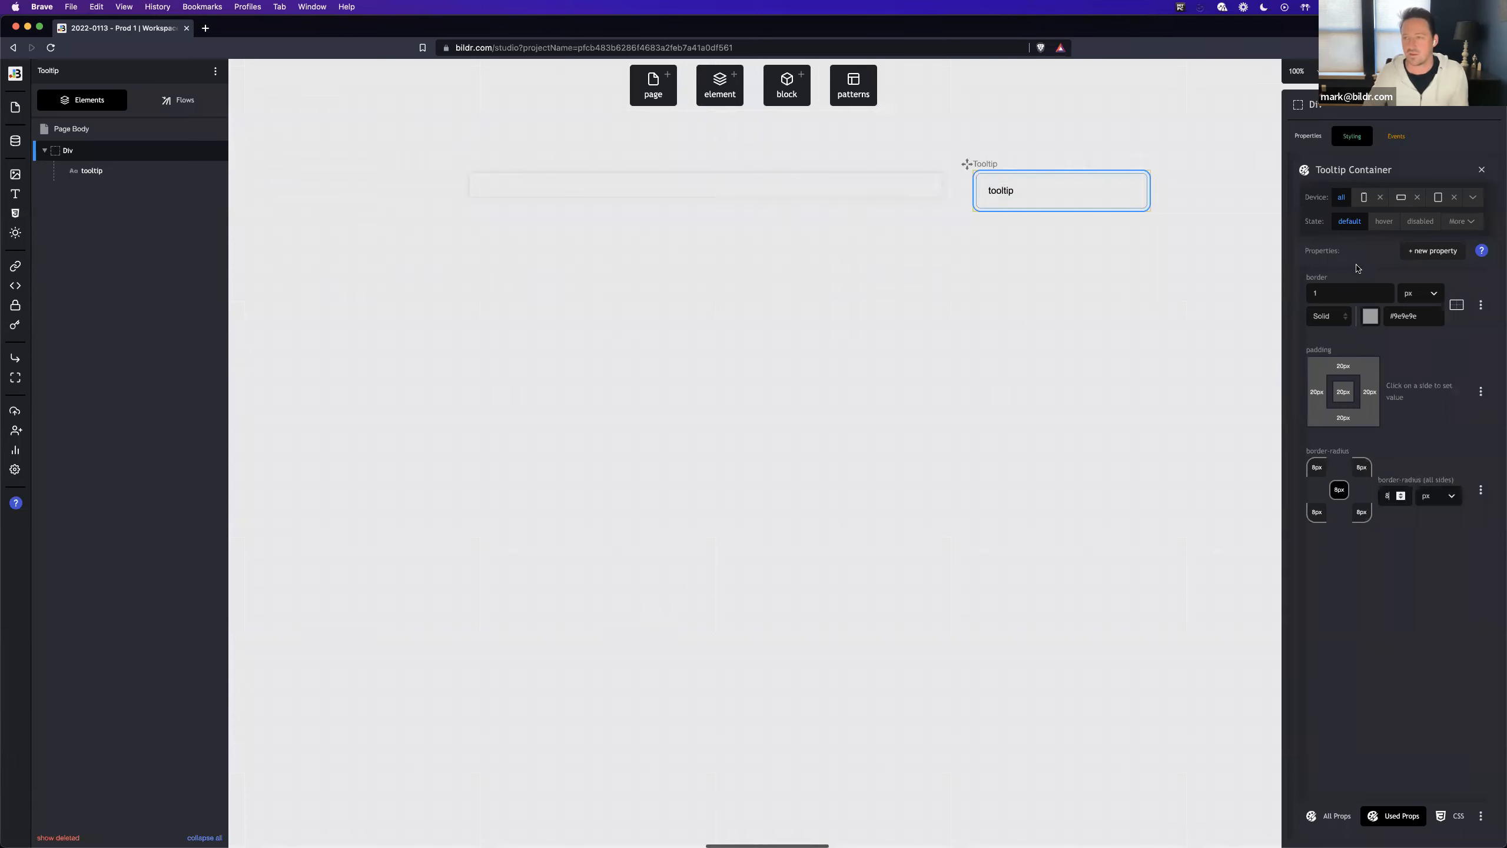
- Add a background-color property to the Tooltip Container class and set it to #fff
click(1432, 252)
text(backgrou)
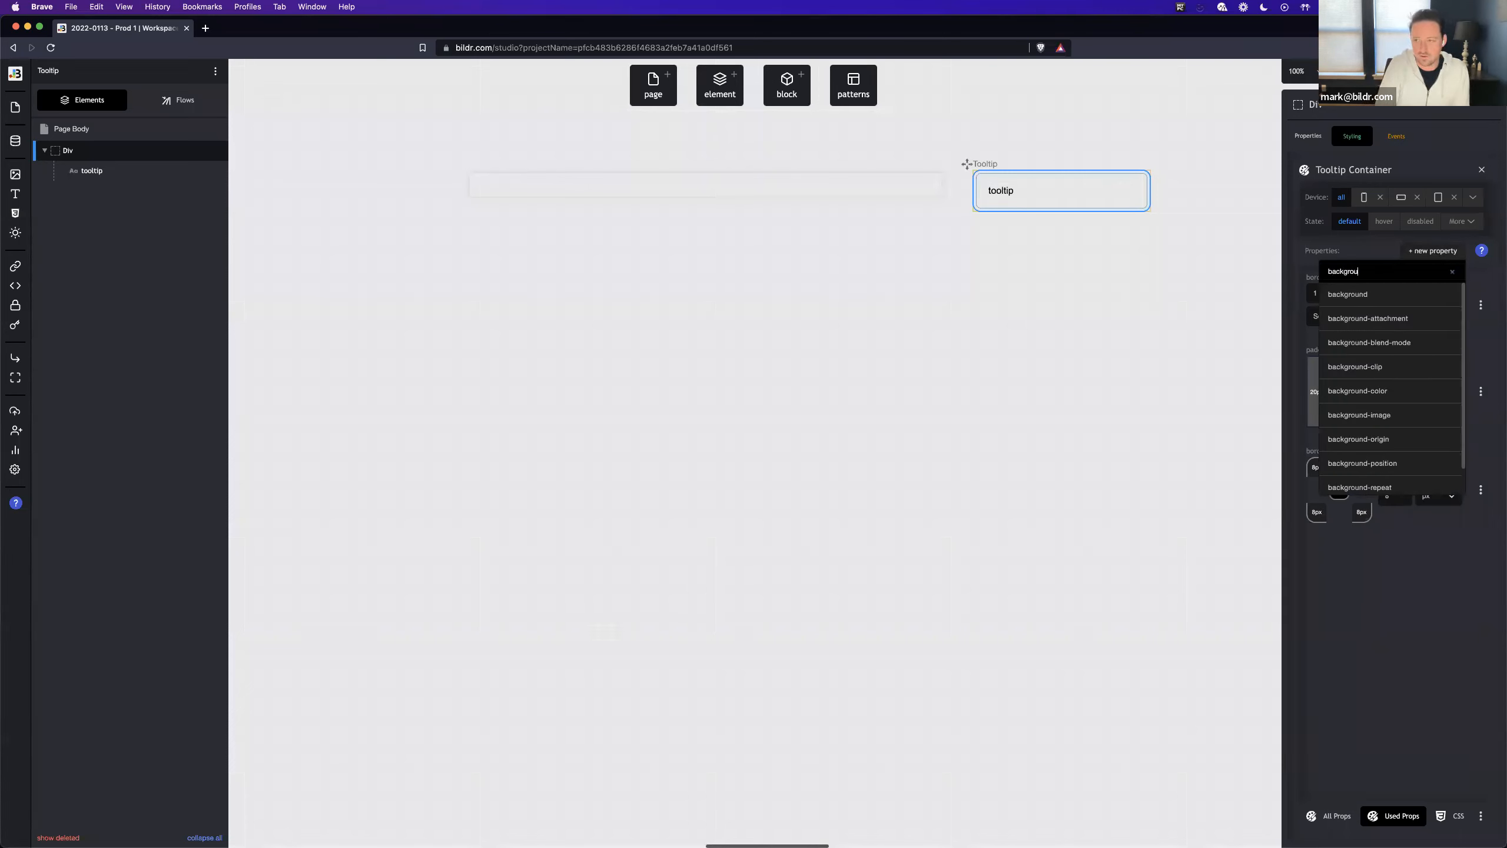
text(nd-color)
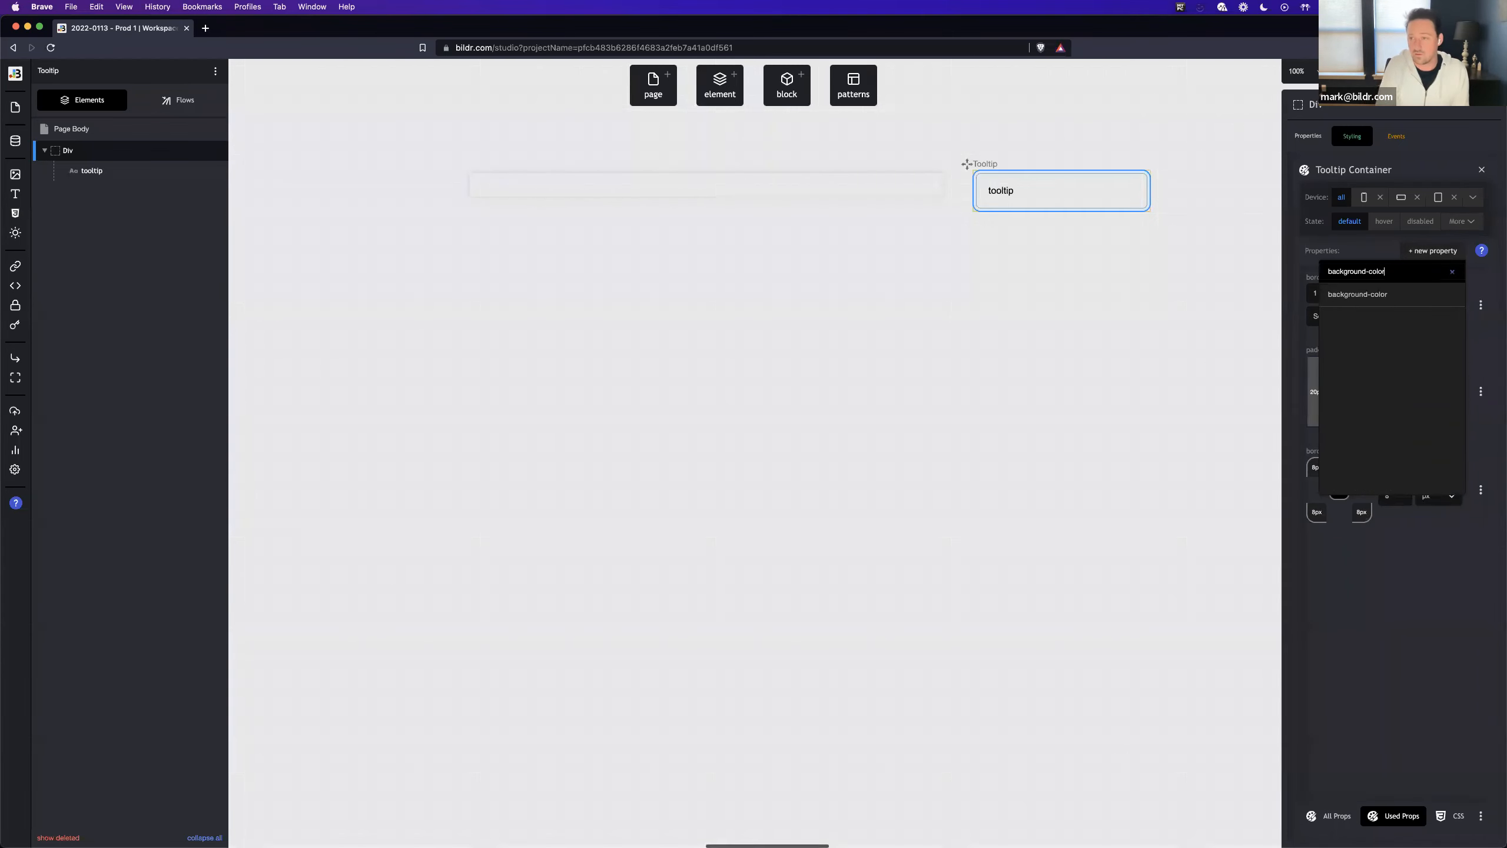
key(Return)
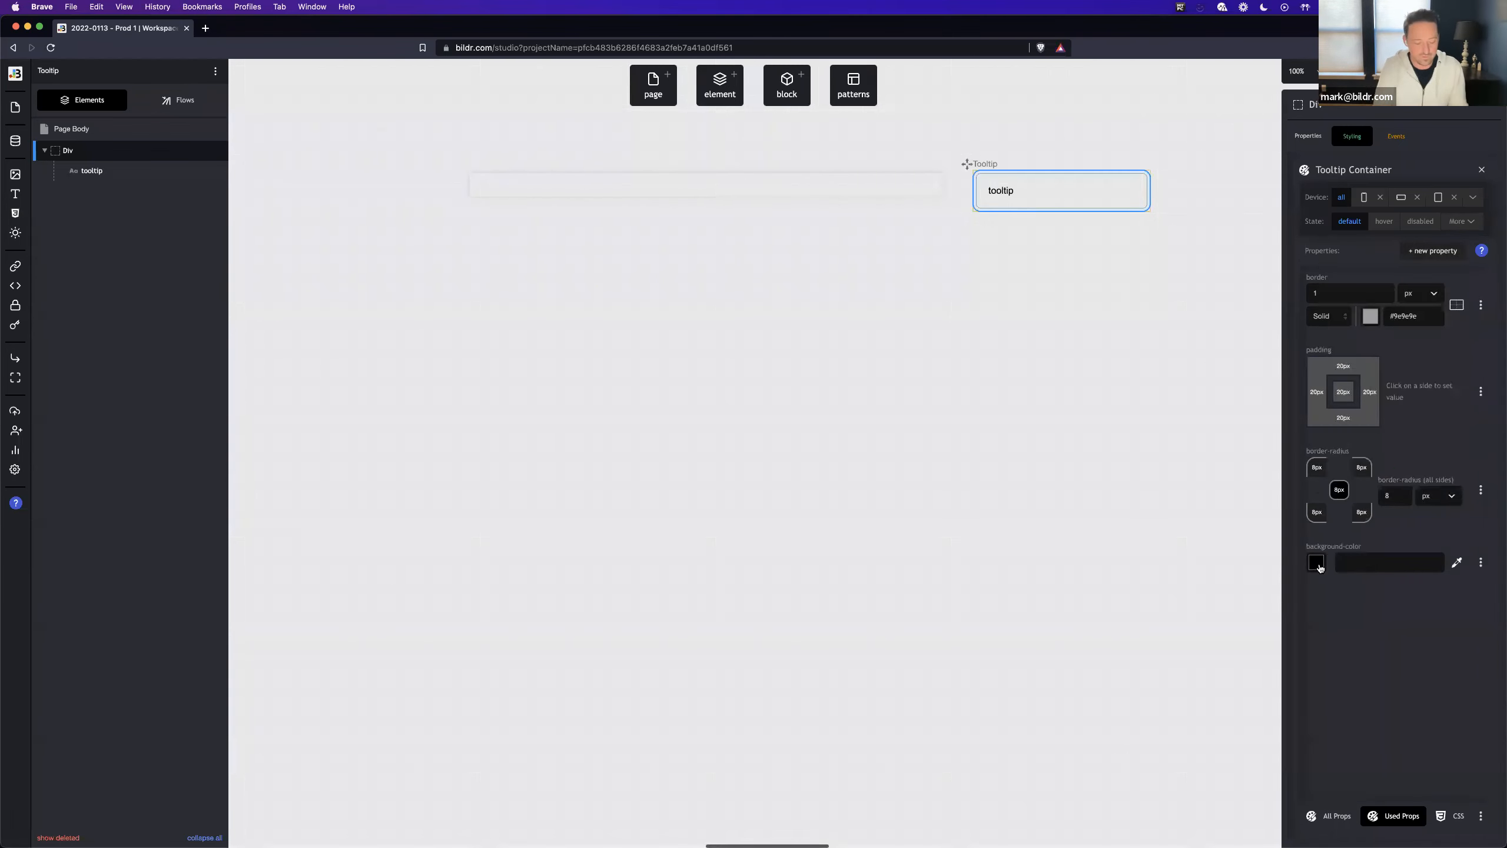
text(#fff)
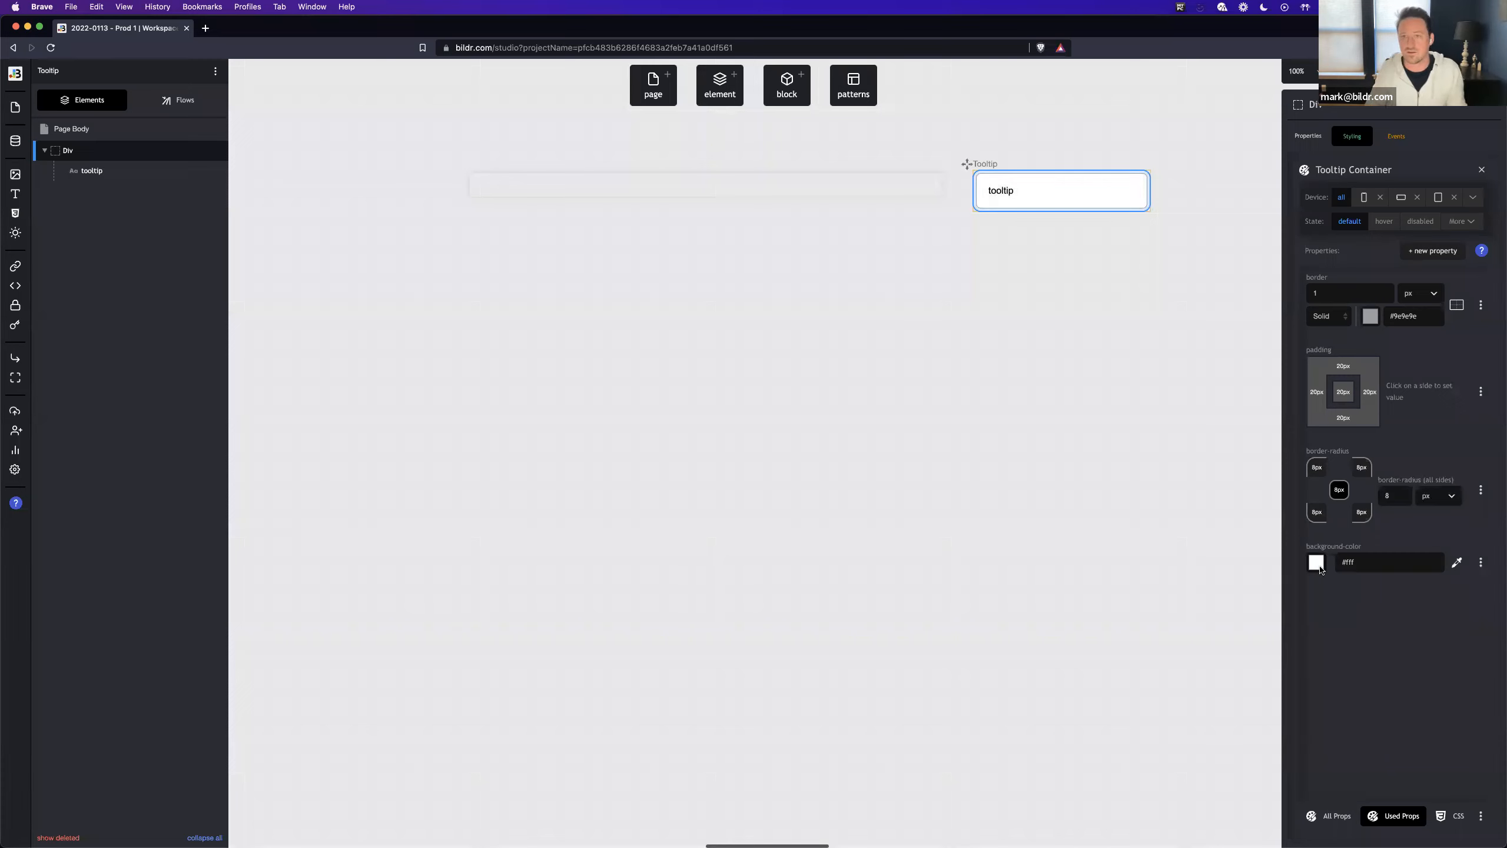
click(1050, 303)
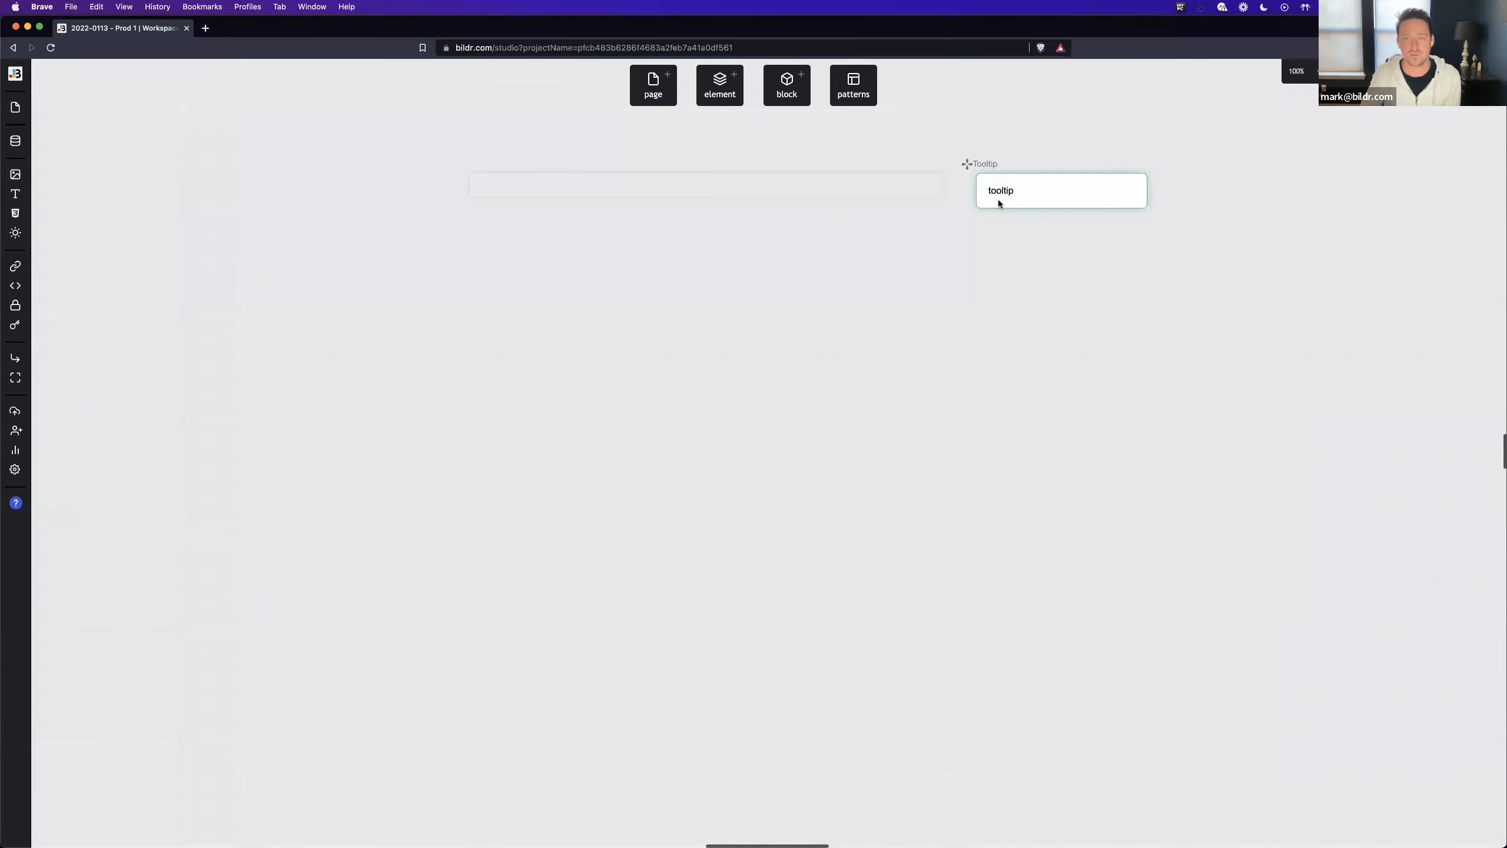
- Add a Div element to the Home page's body
click(507, 189)
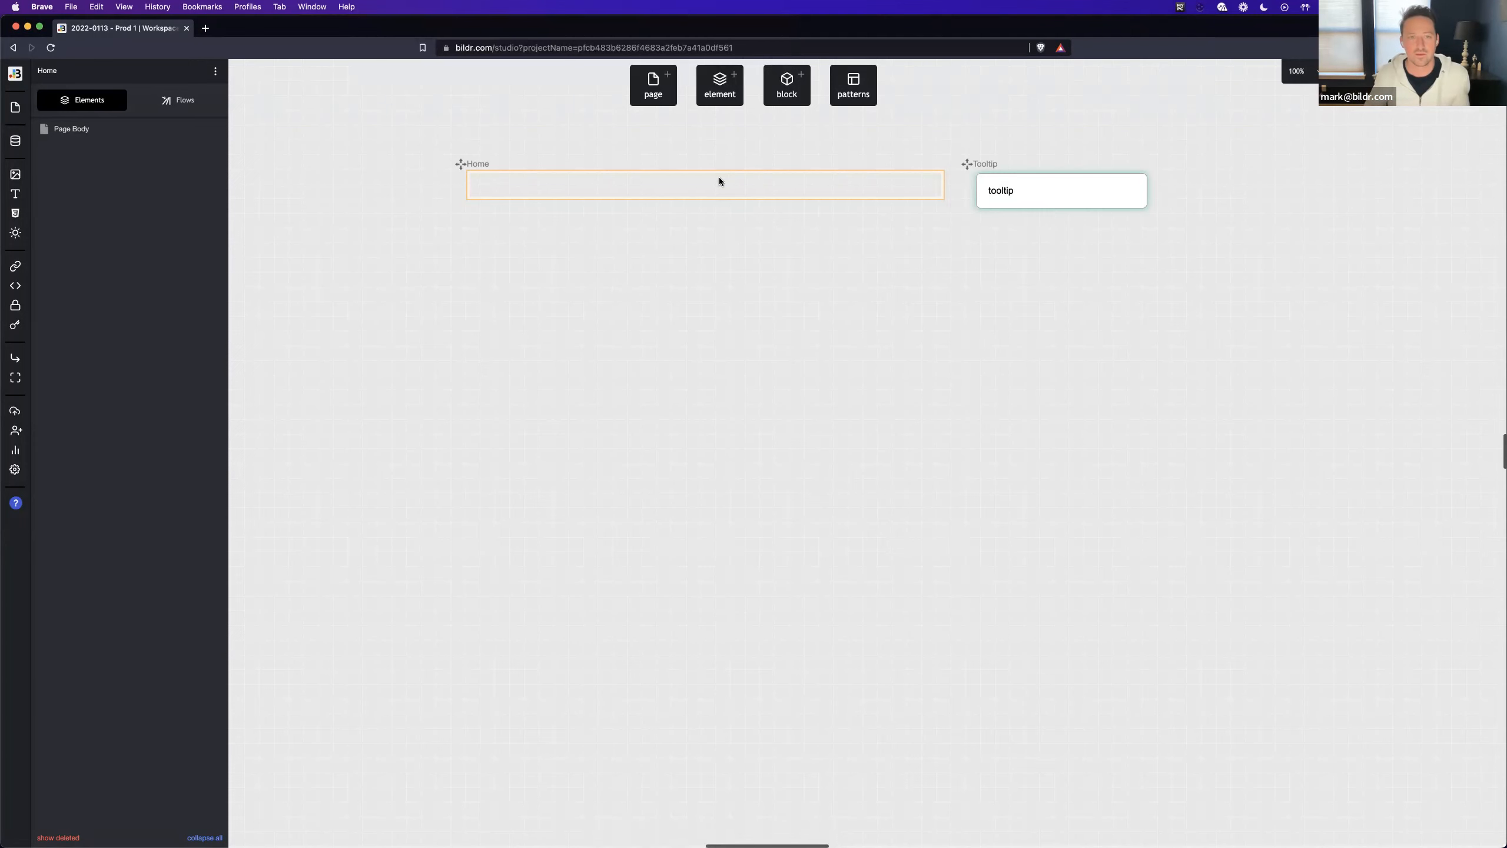
click(720, 89)
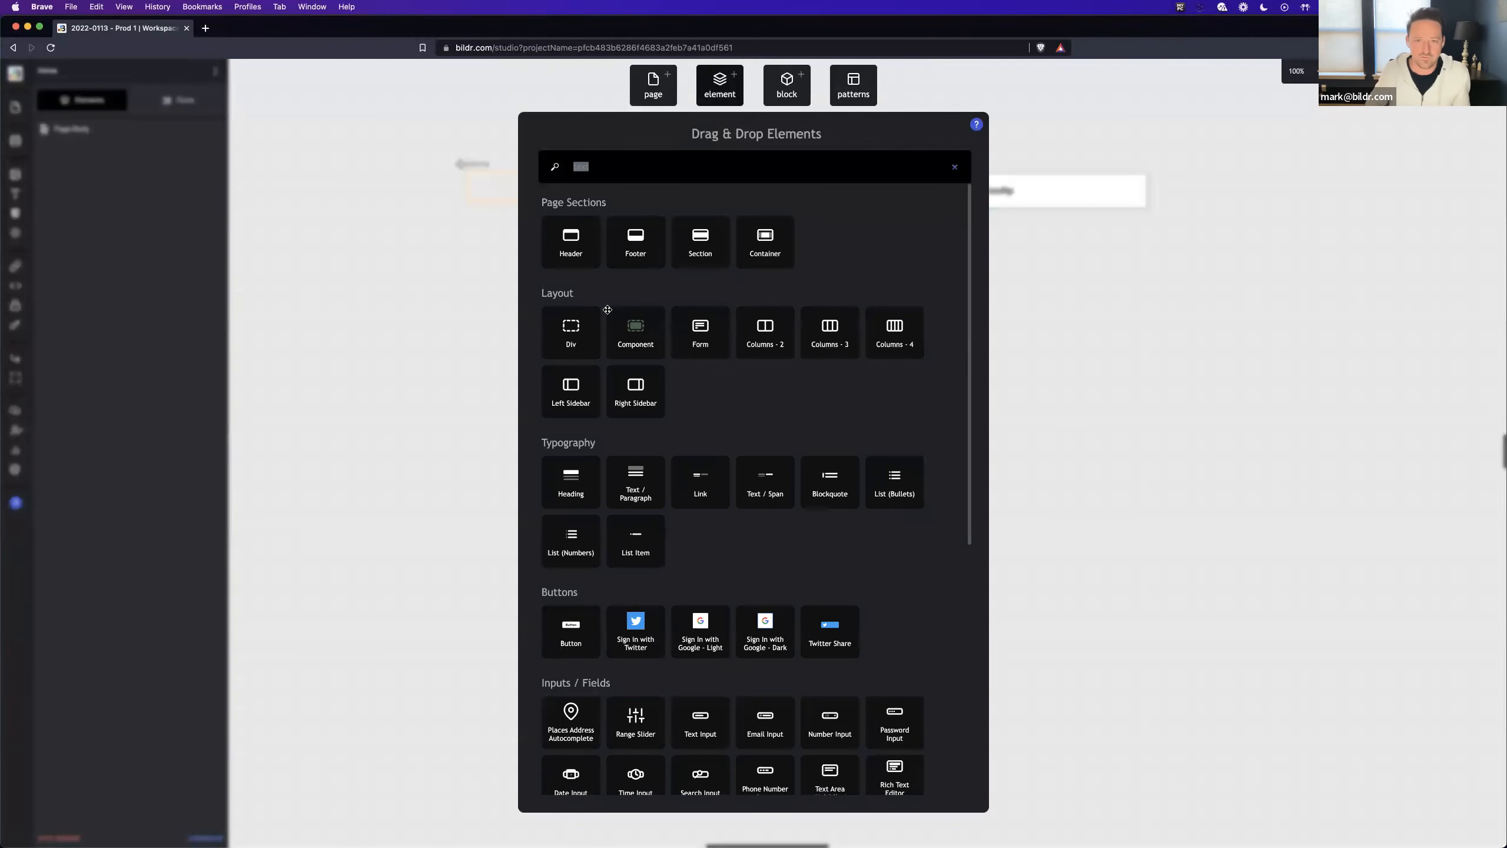
drag(583, 344, 520, 192)
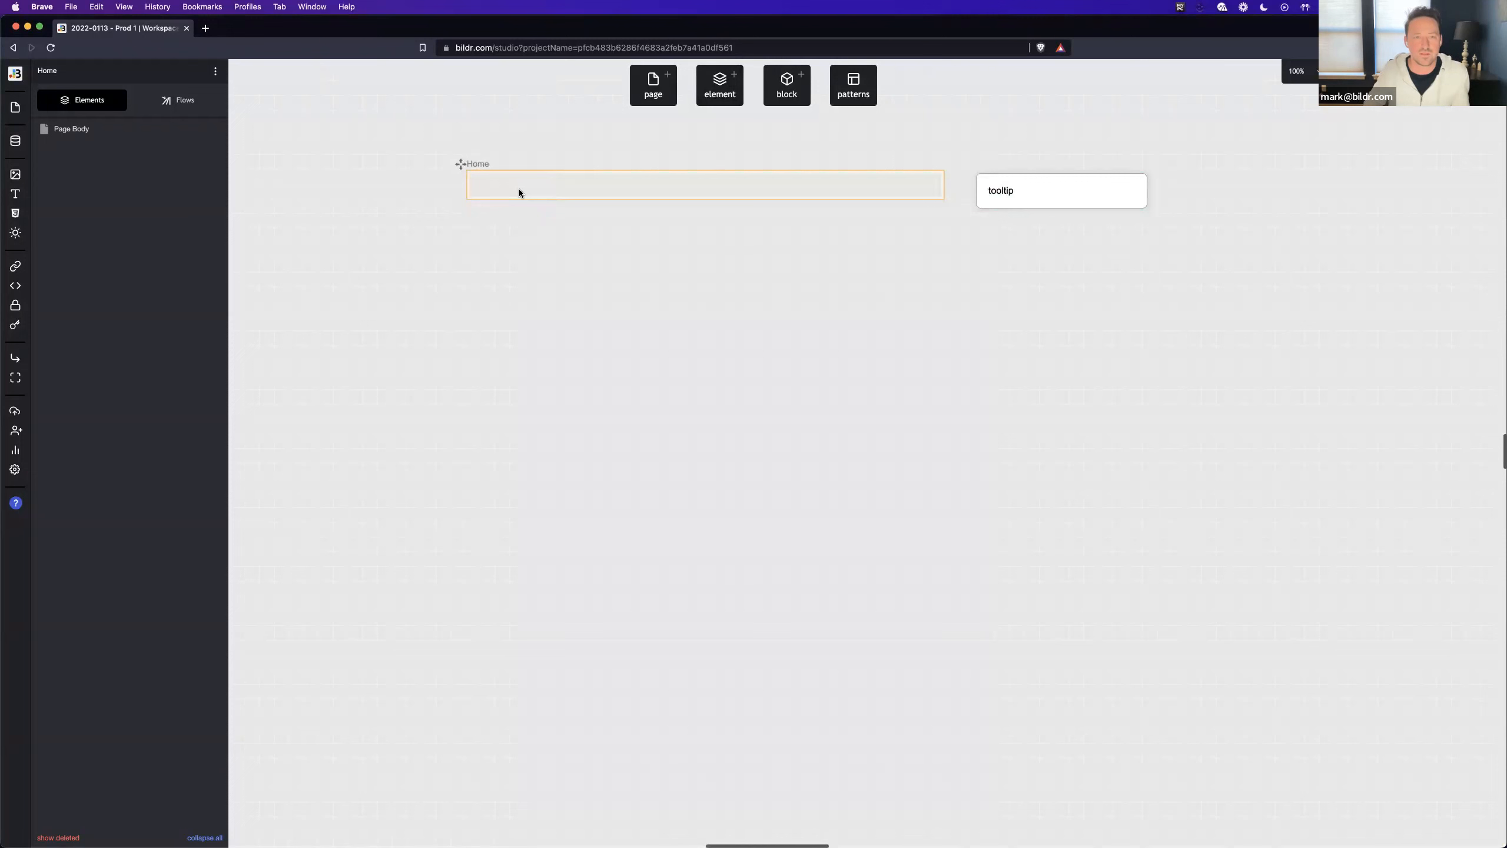
- Add a Text / Paragraph element and a Button element inside the Home page's Div
click(708, 100)
text(text)
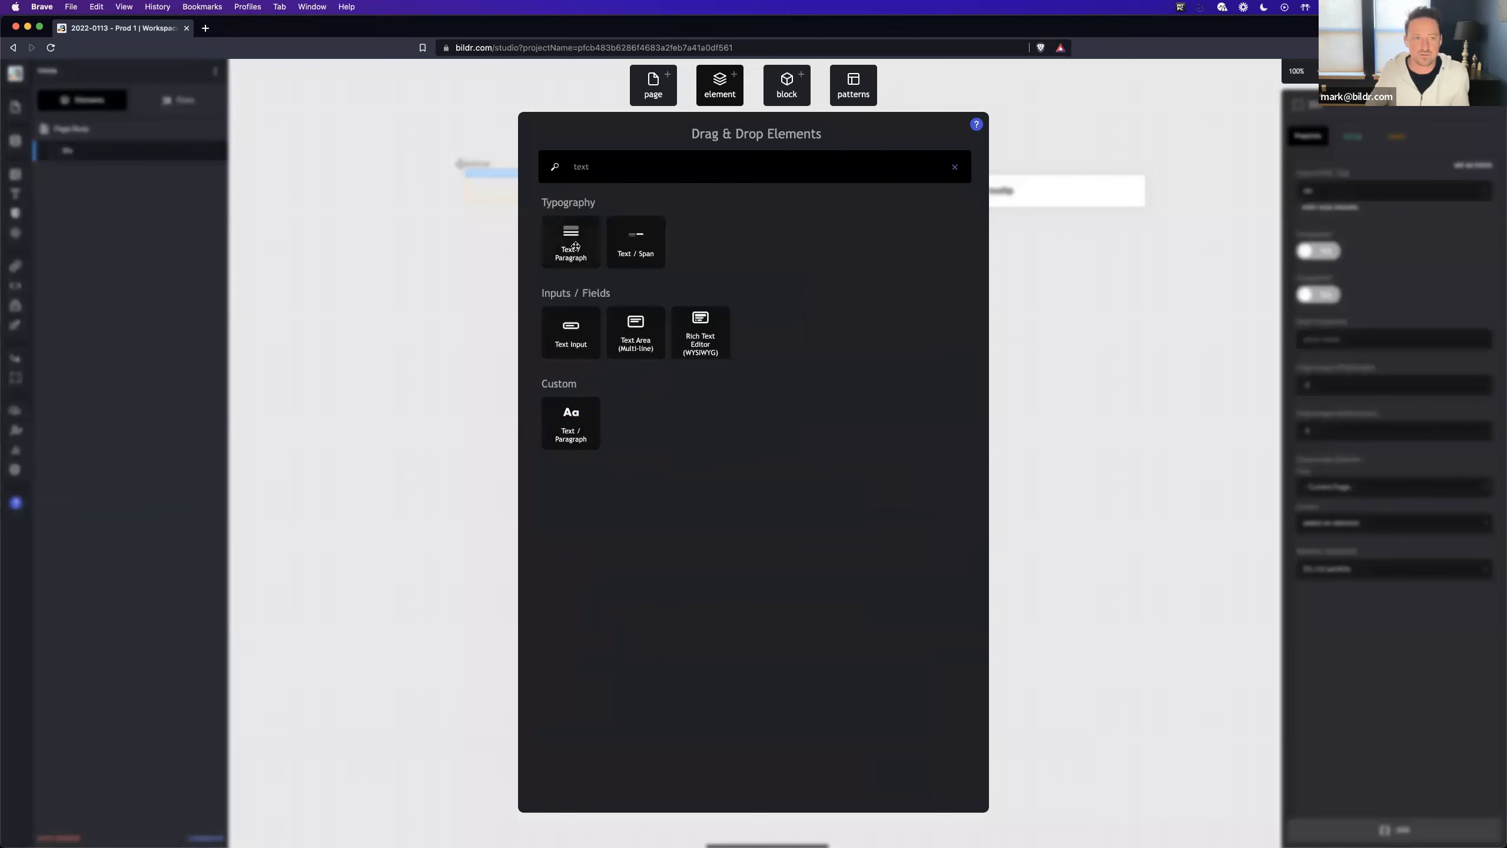
drag(575, 246, 111, 148)
click(709, 96)
text(but)
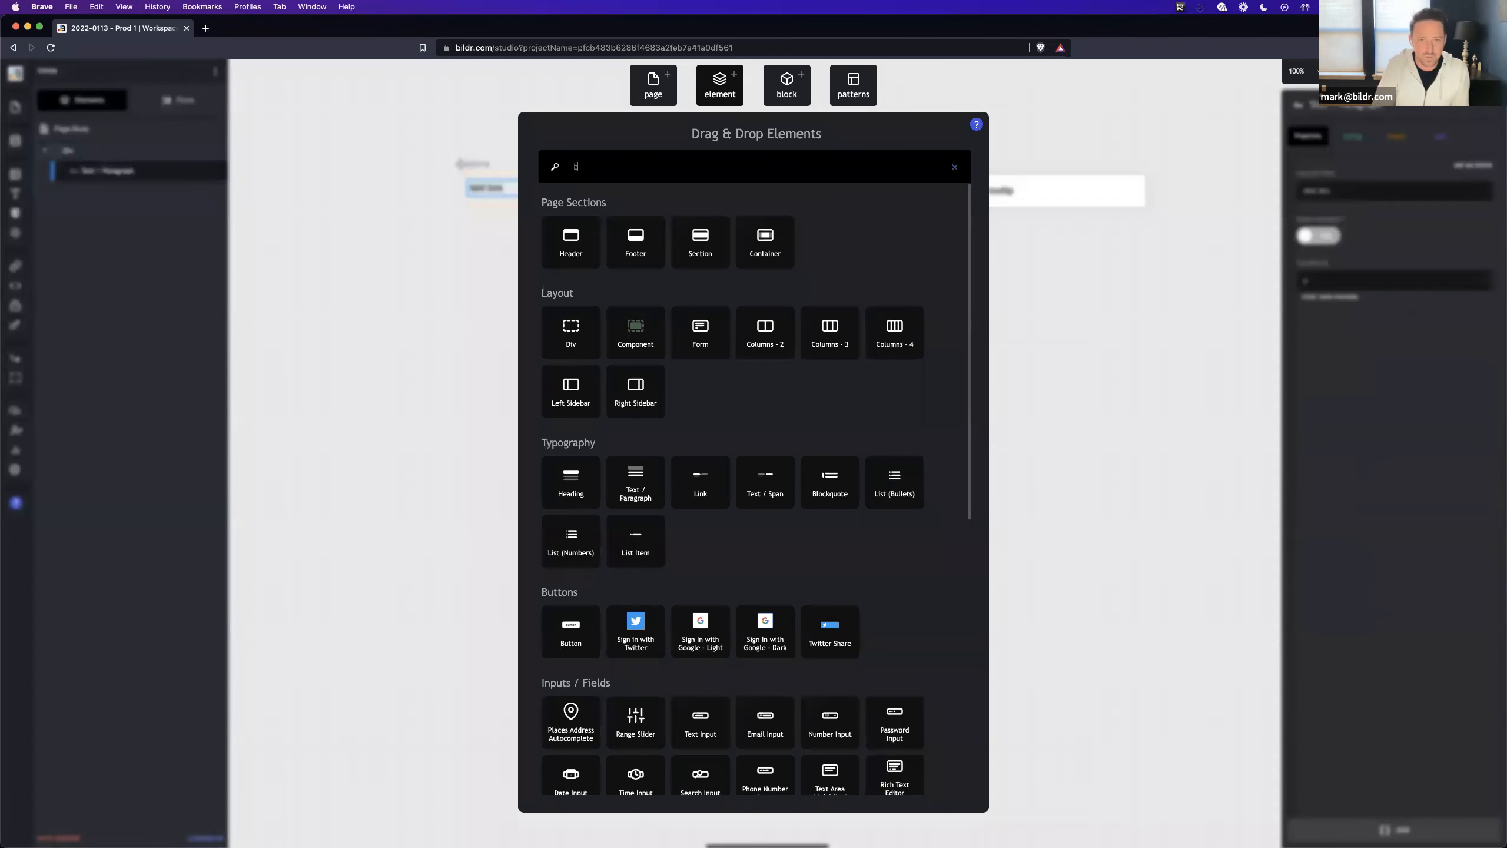
drag(575, 244, 86, 151)
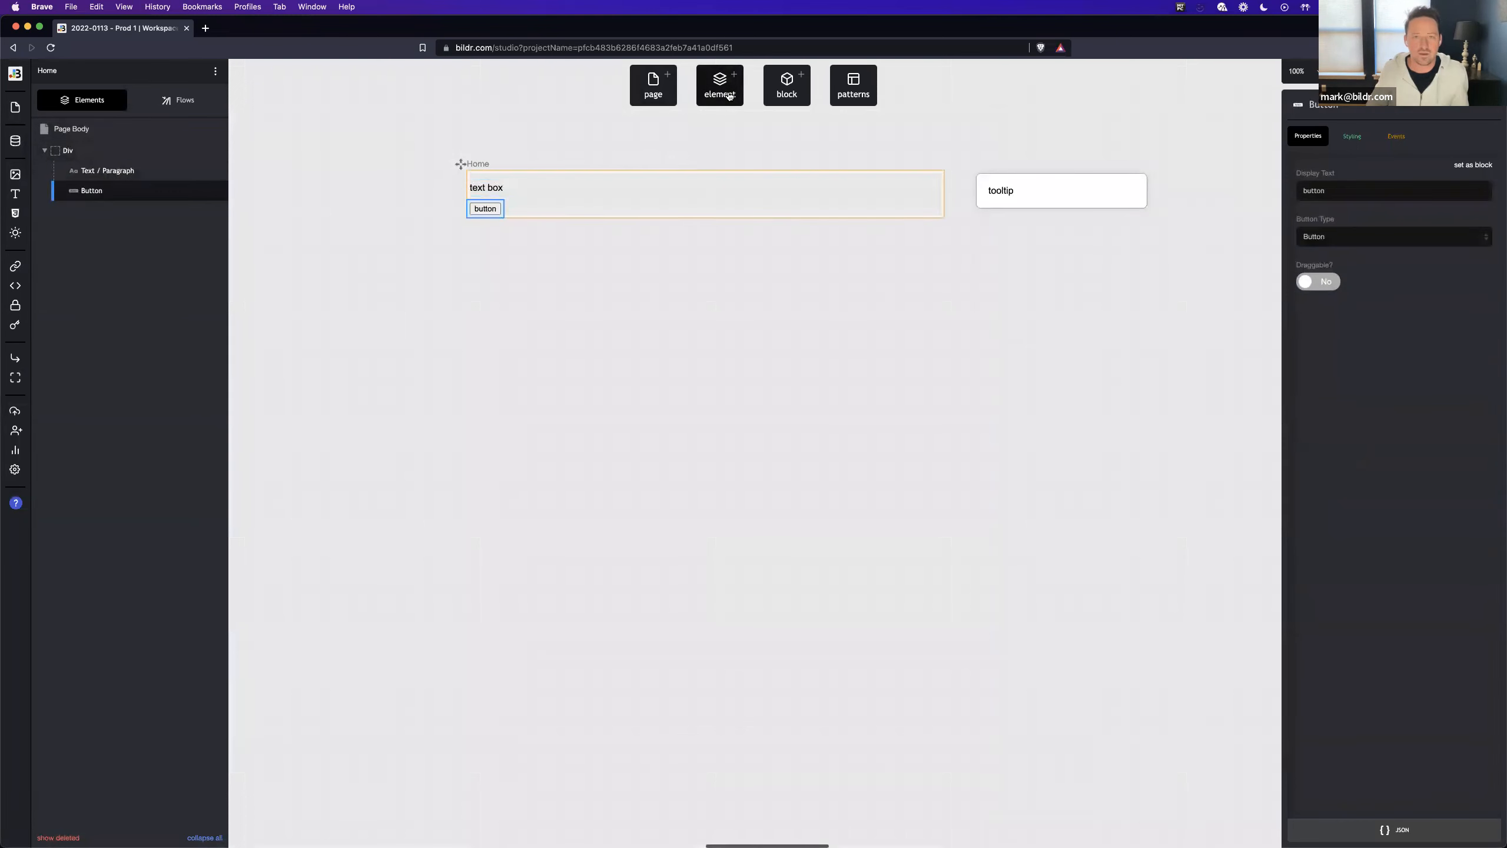
- Add an Image element inside the Div below the button, and check the text, button and image by selecting each
click(729, 96)
text(image)
drag(575, 238, 153, 157)
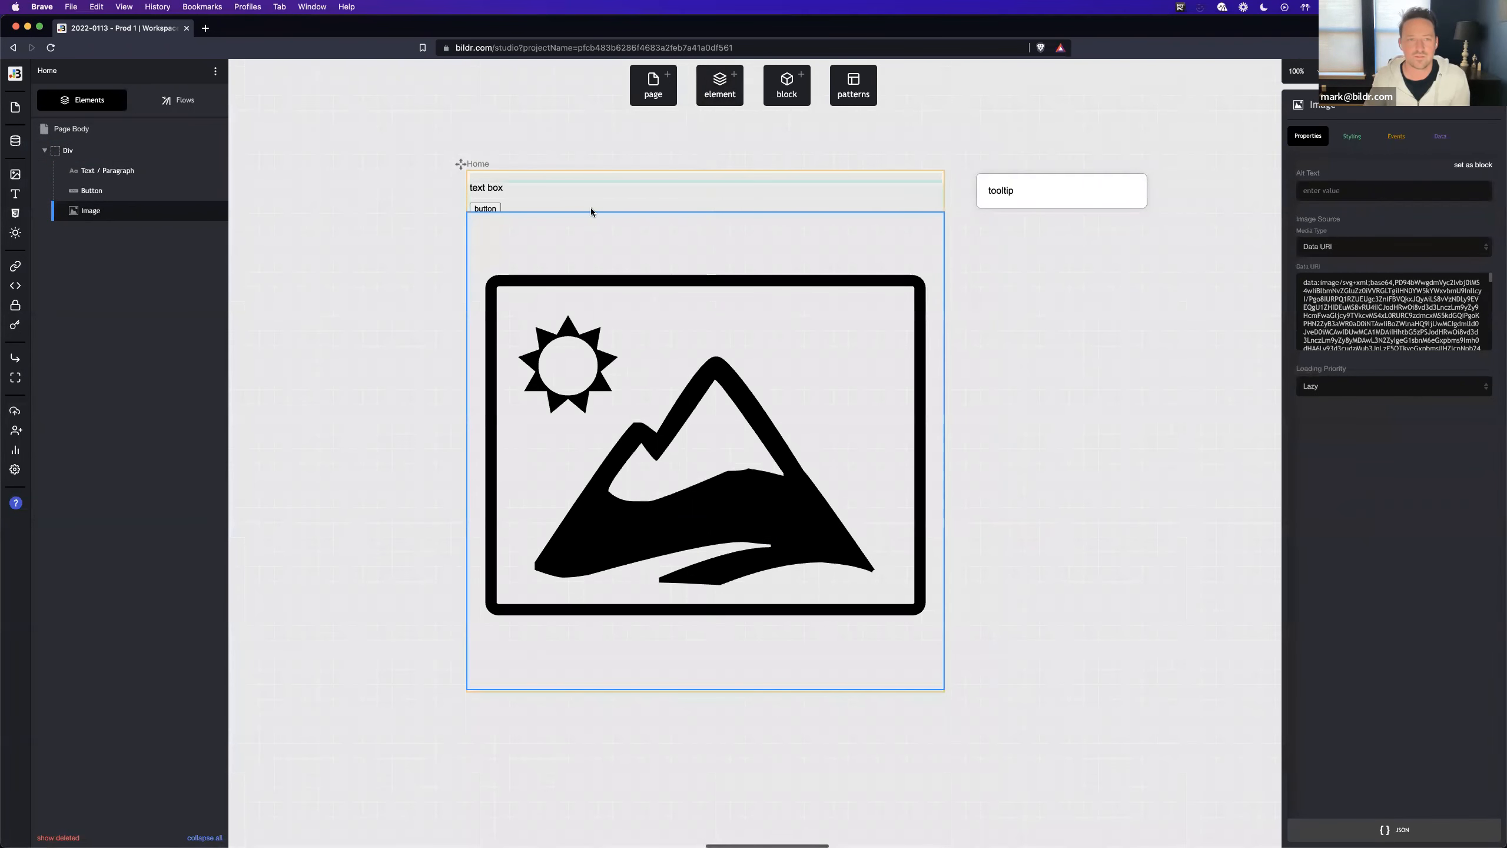
click(495, 189)
click(492, 210)
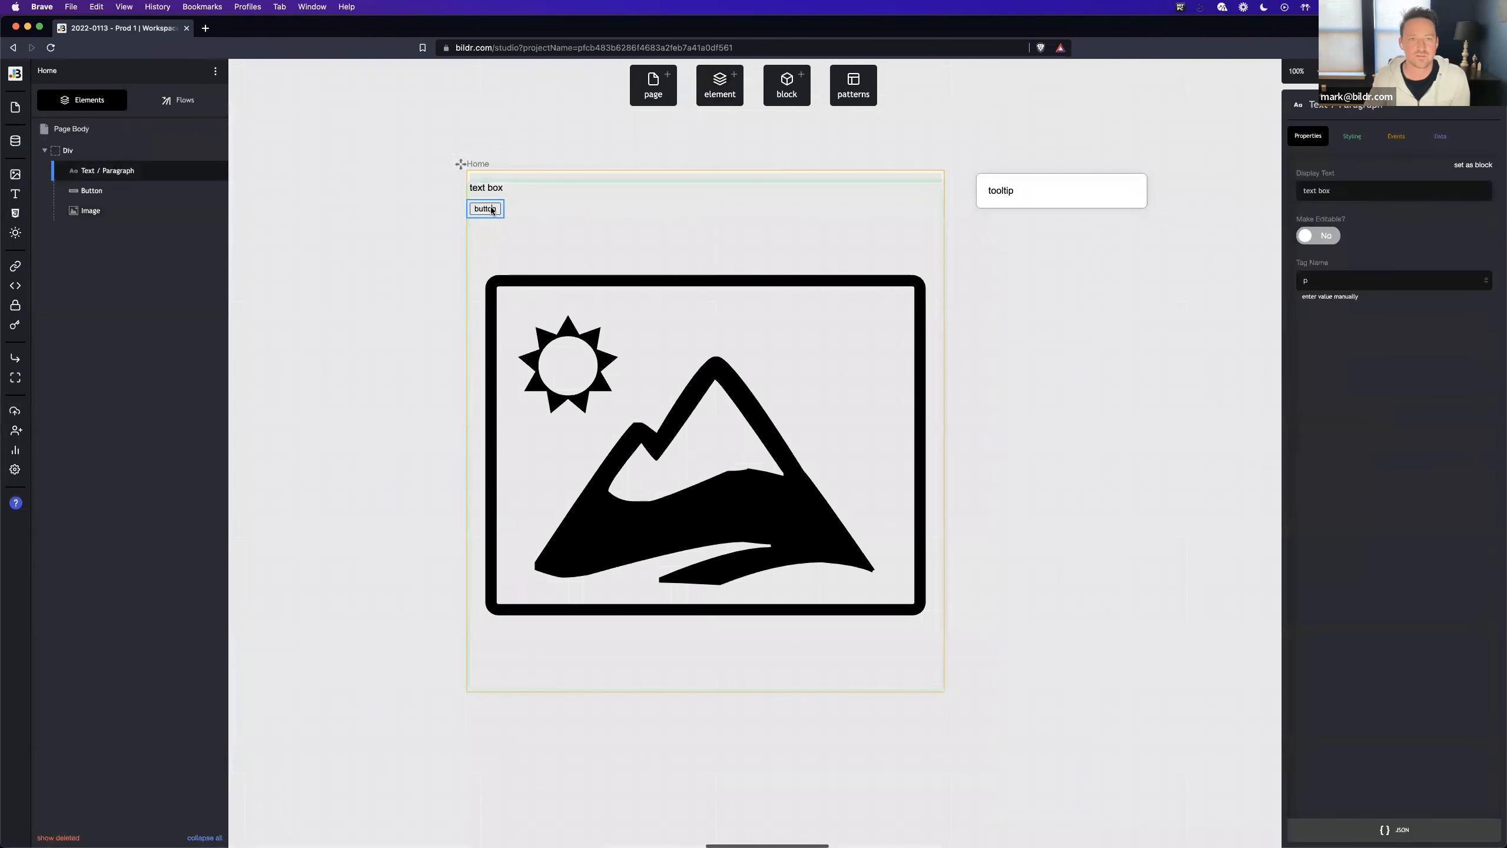
click(559, 322)
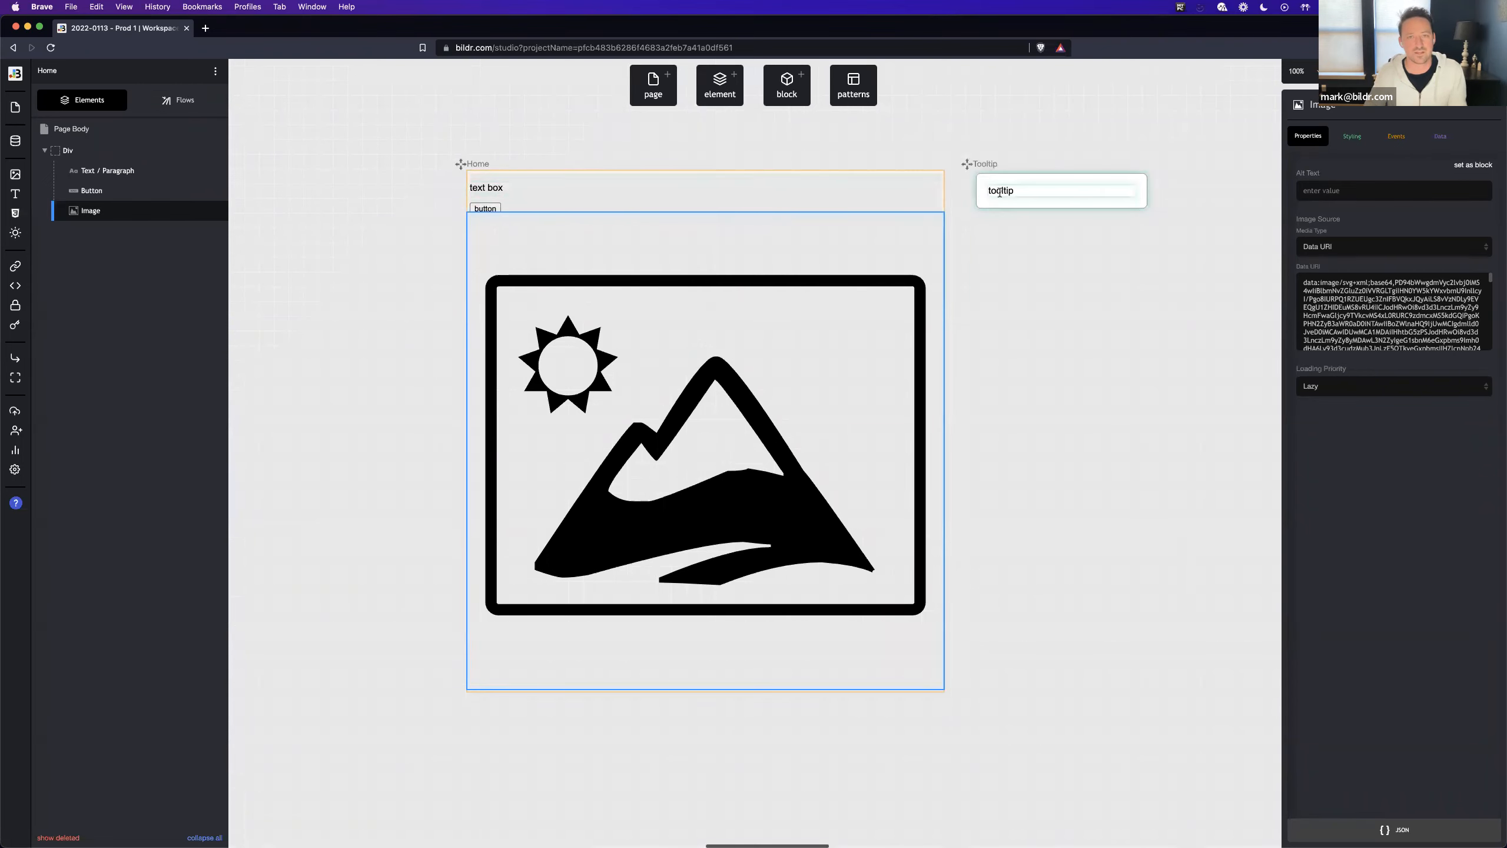
- Add a second Div directly to the Home page's body and rename it Floating Tooltip
click(712, 92)
text(div)
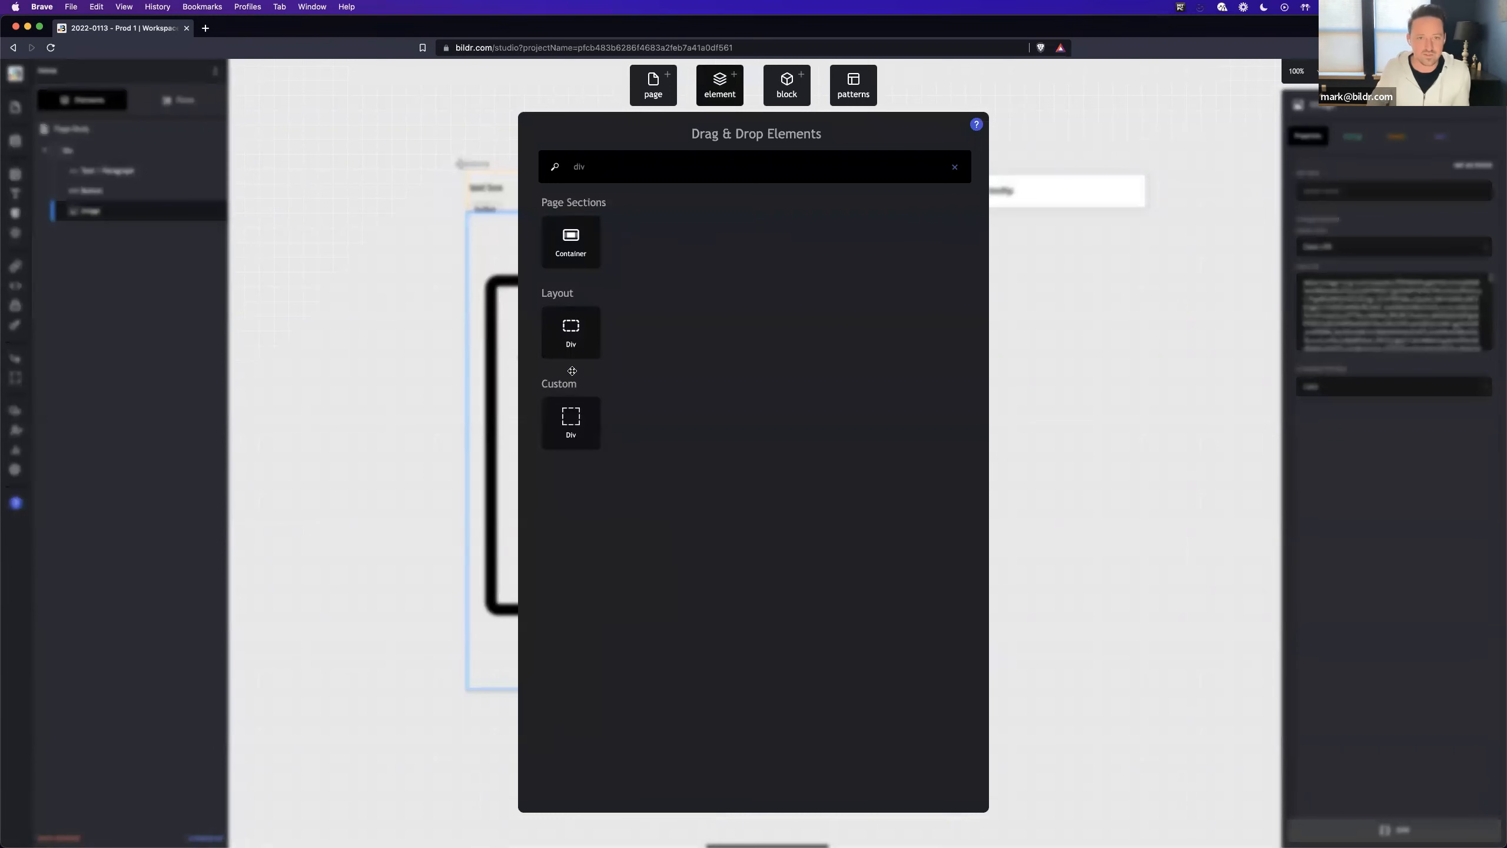
drag(571, 347, 128, 137)
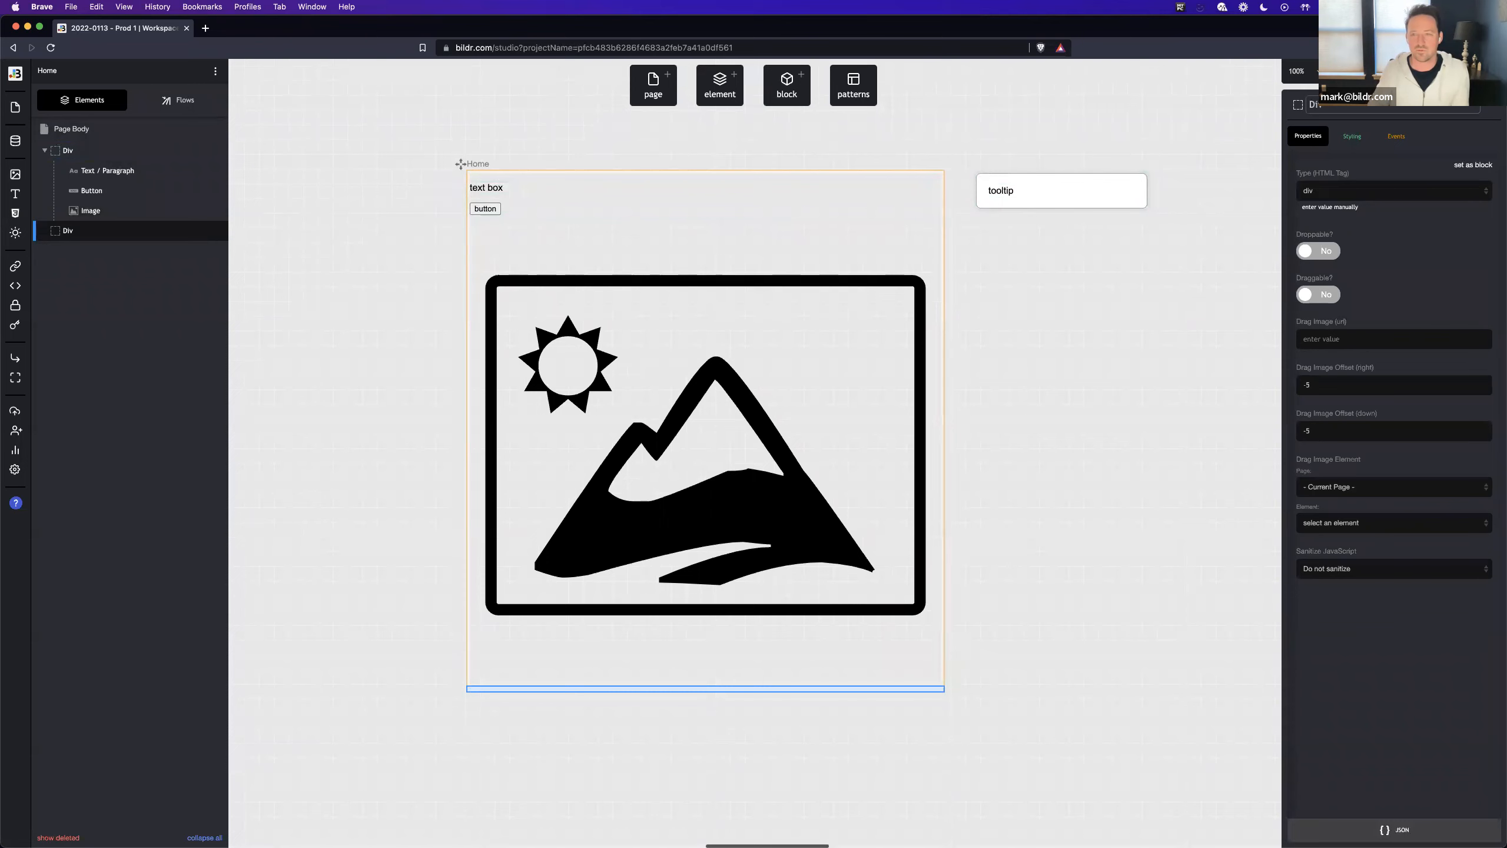
text(To)
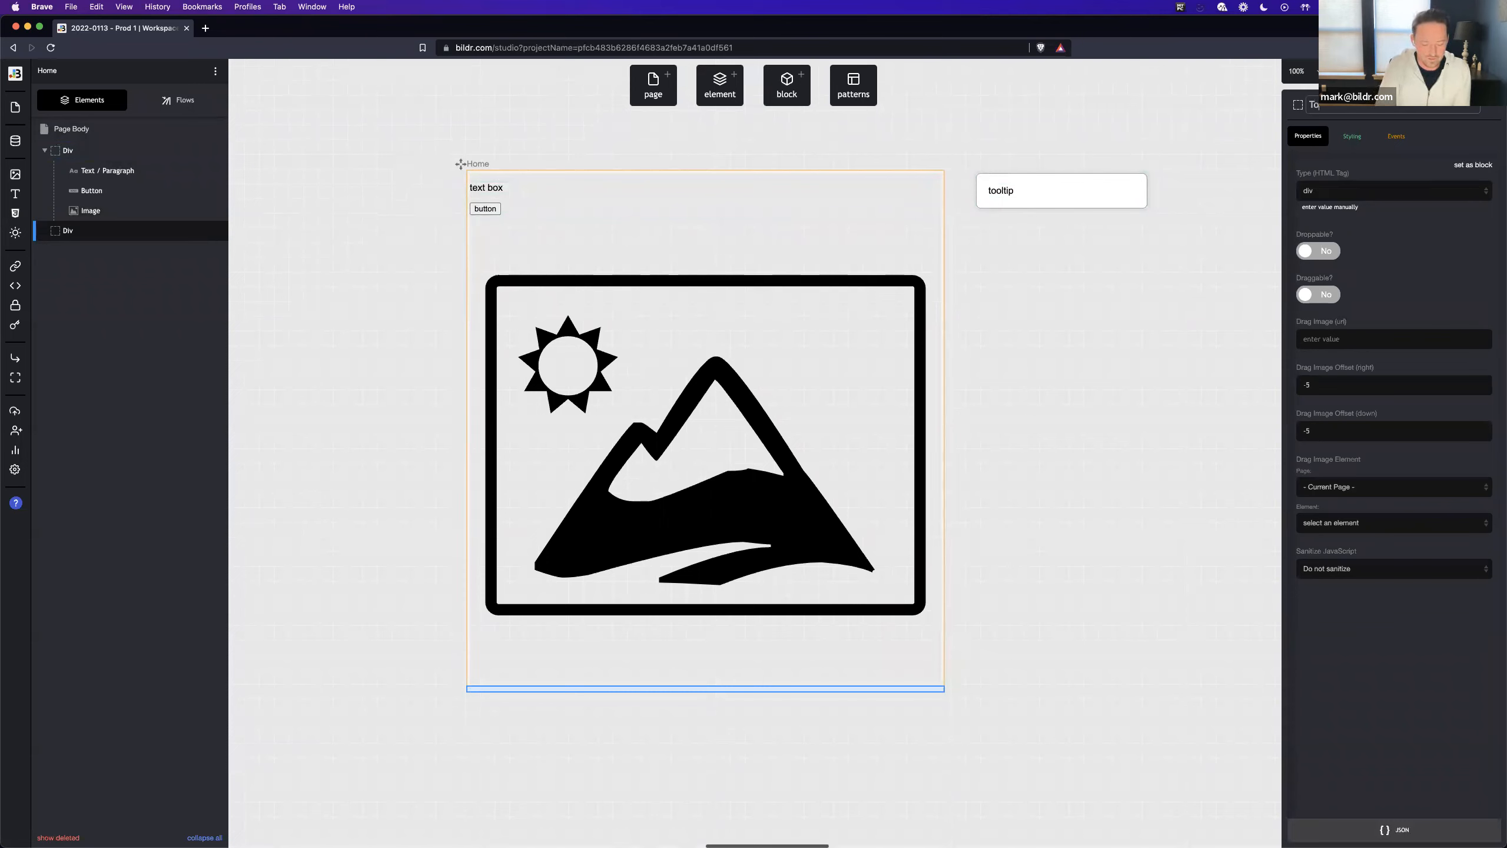
text(Floating Tooltip)
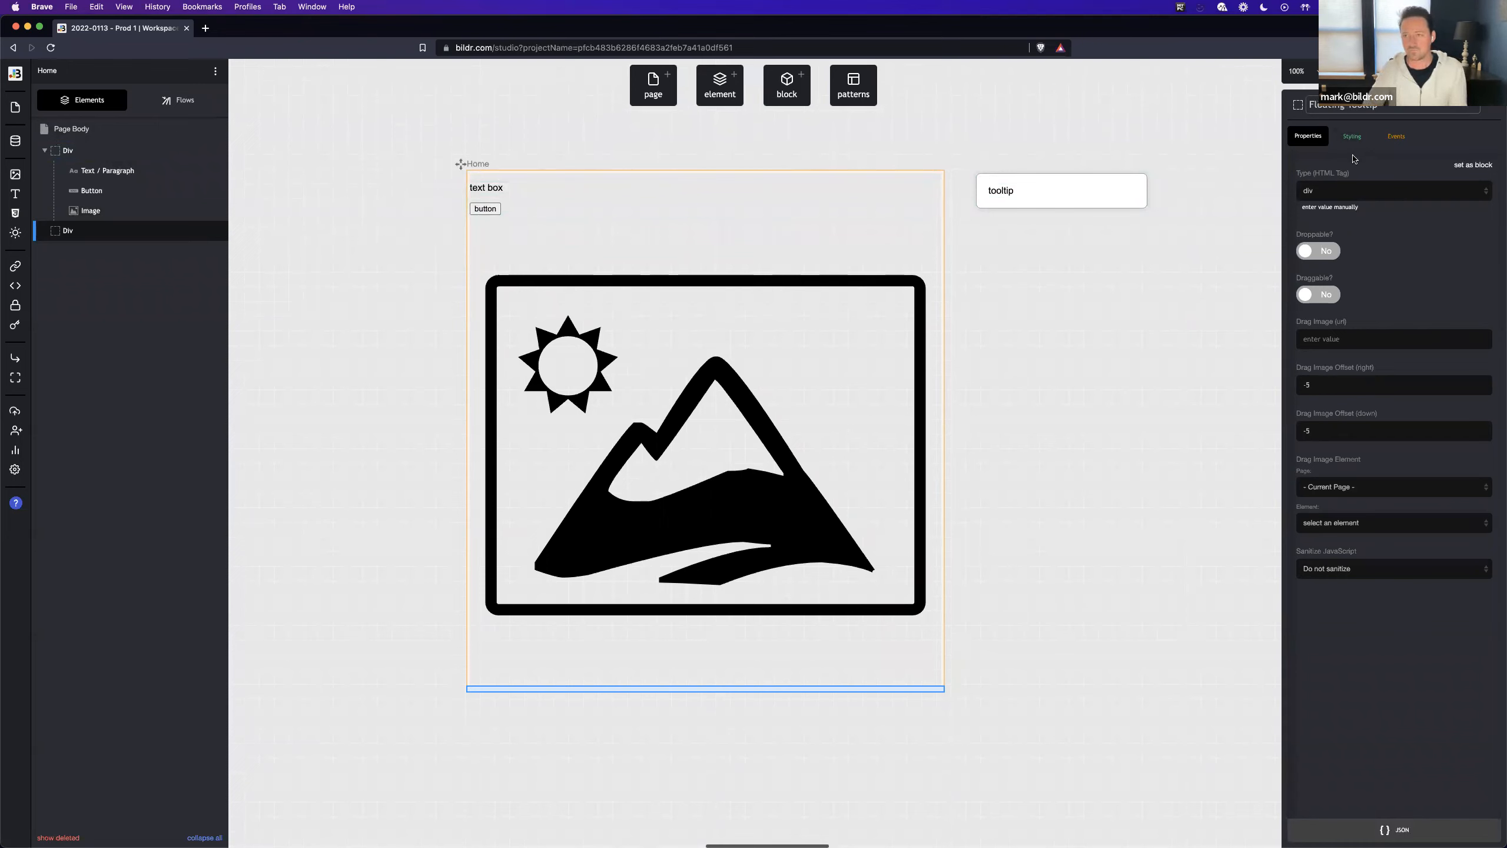
- Create a primary style class named Floating Tooltip Container for the Floating Tooltip element
click(1341, 141)
click(1310, 176)
click(1387, 380)
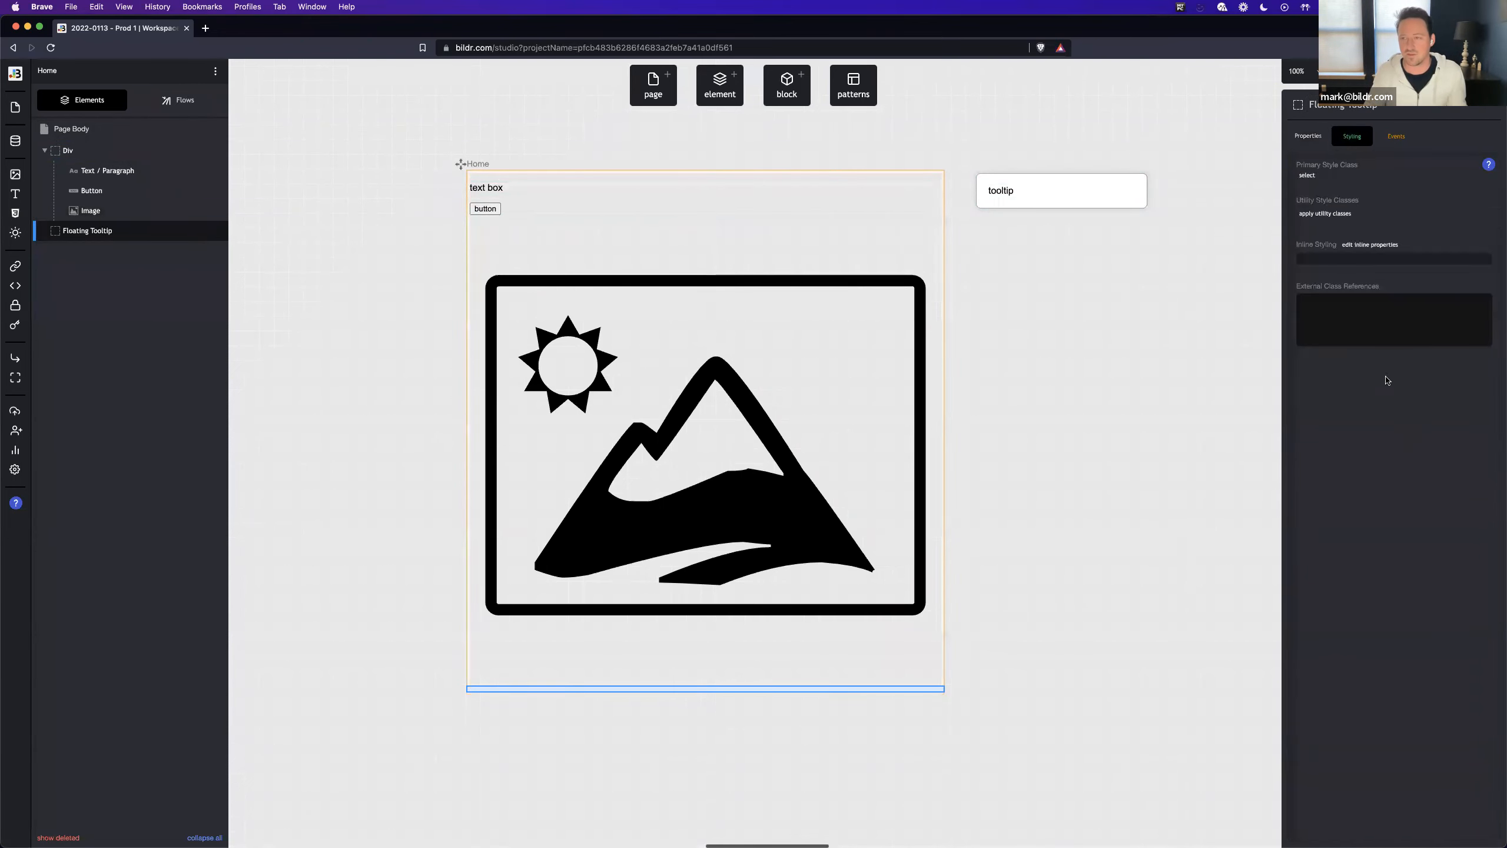
click(1309, 177)
click(1340, 336)
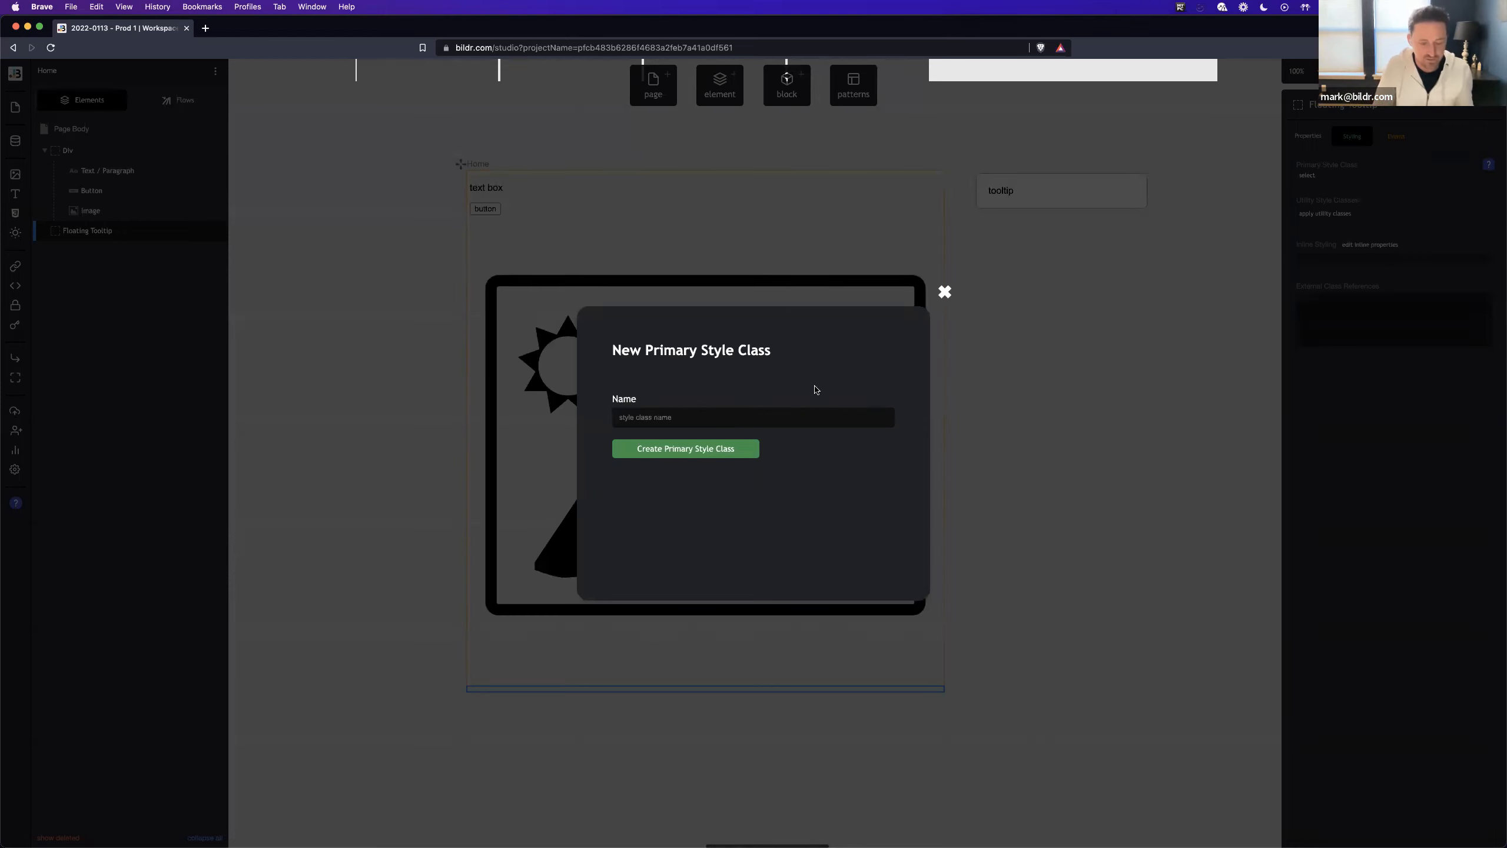
text(Floati)
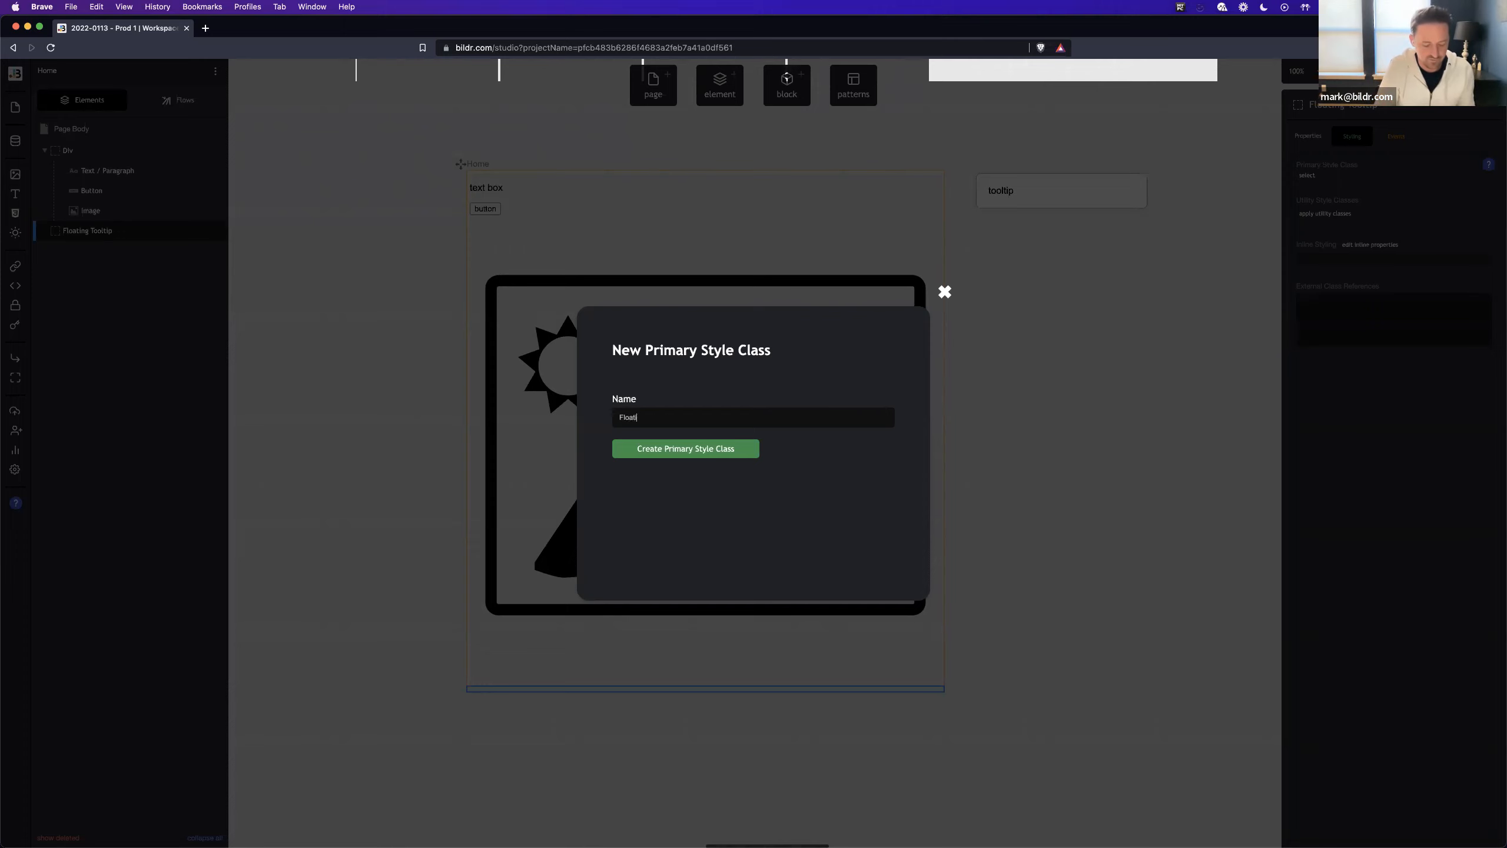
text(ng Tooltip Container)
key(Return)
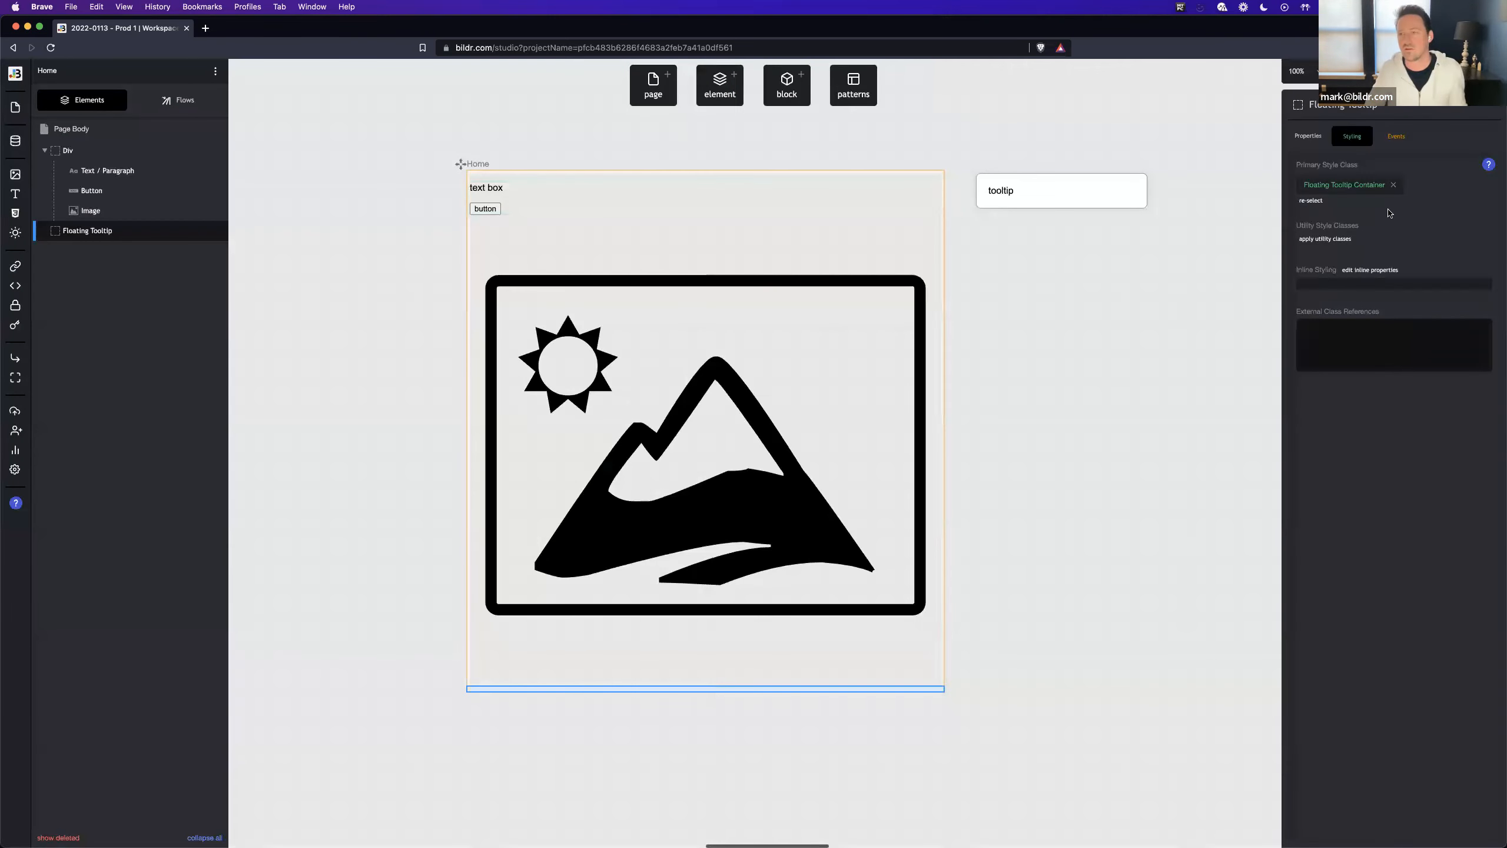
- Add a position property to the Floating Tooltip Container class
click(1368, 188)
click(1427, 252)
text(posi)
click(1388, 382)
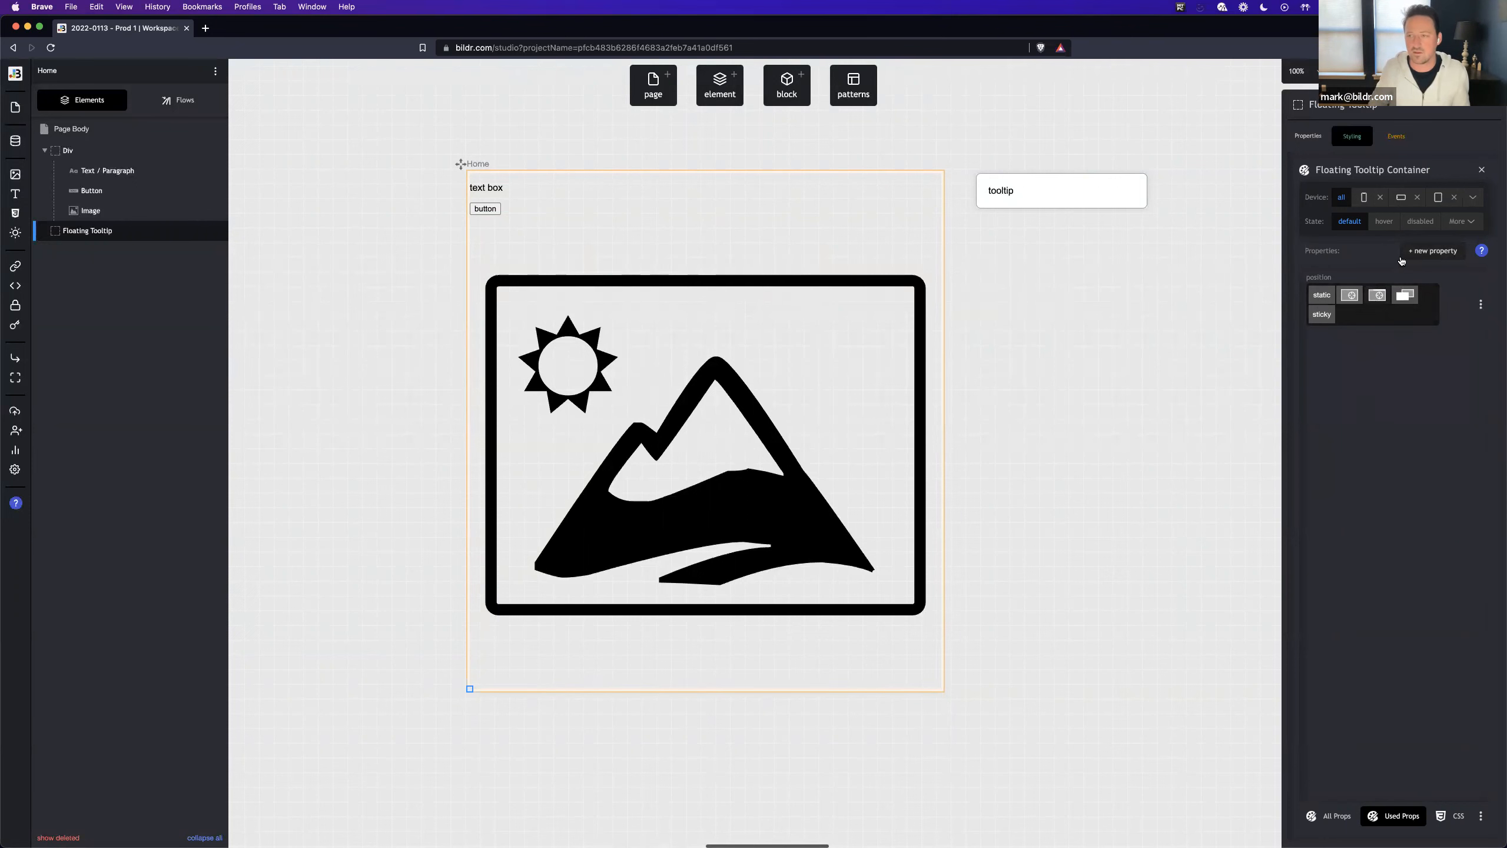
- Add top and left properties to the Floating Tooltip Container class, both set to 0 px
click(1411, 254)
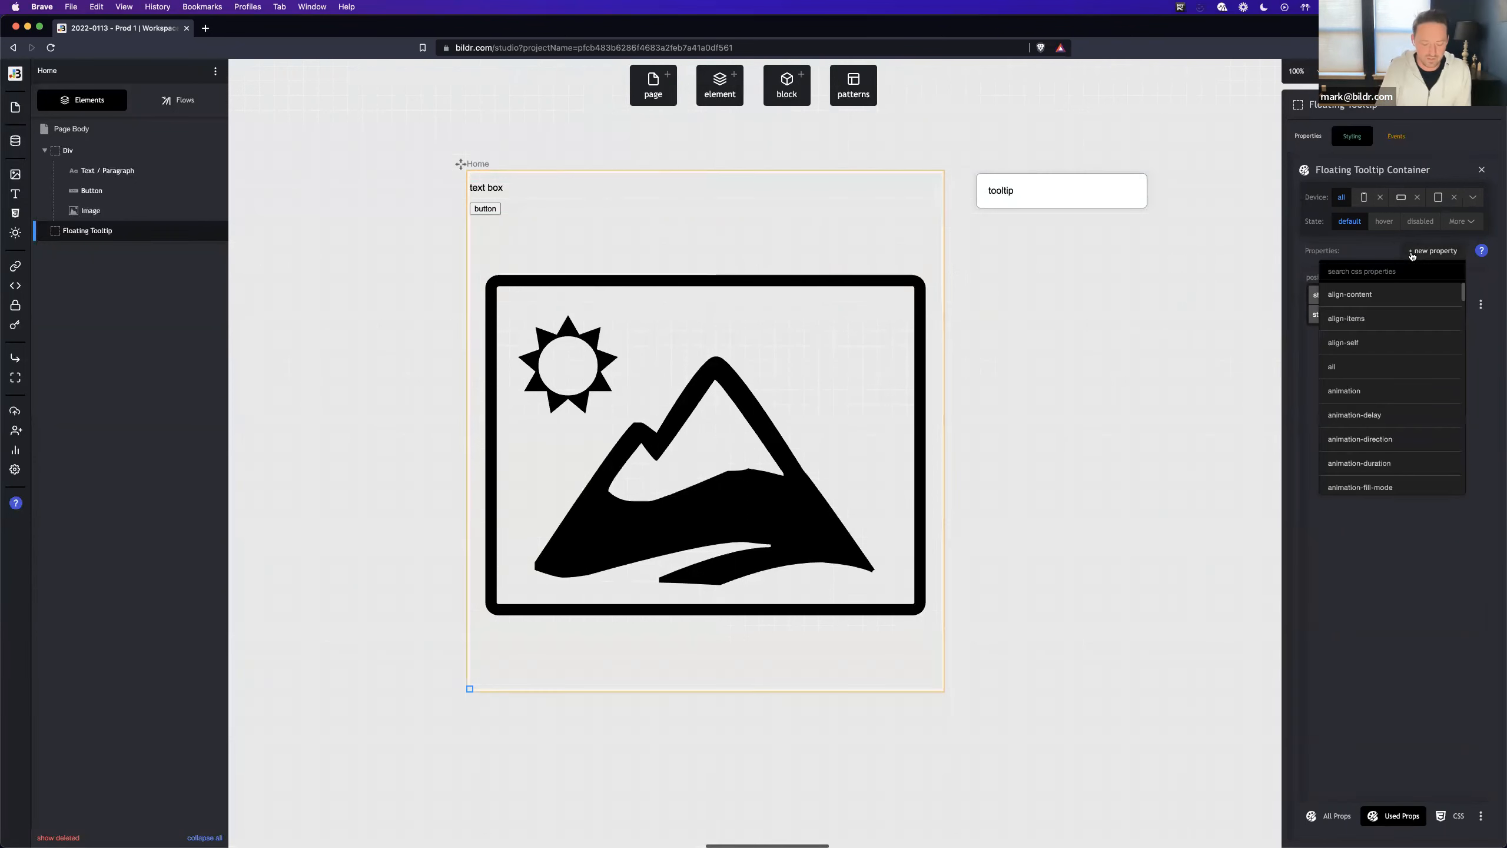
text(top)
key(Return)
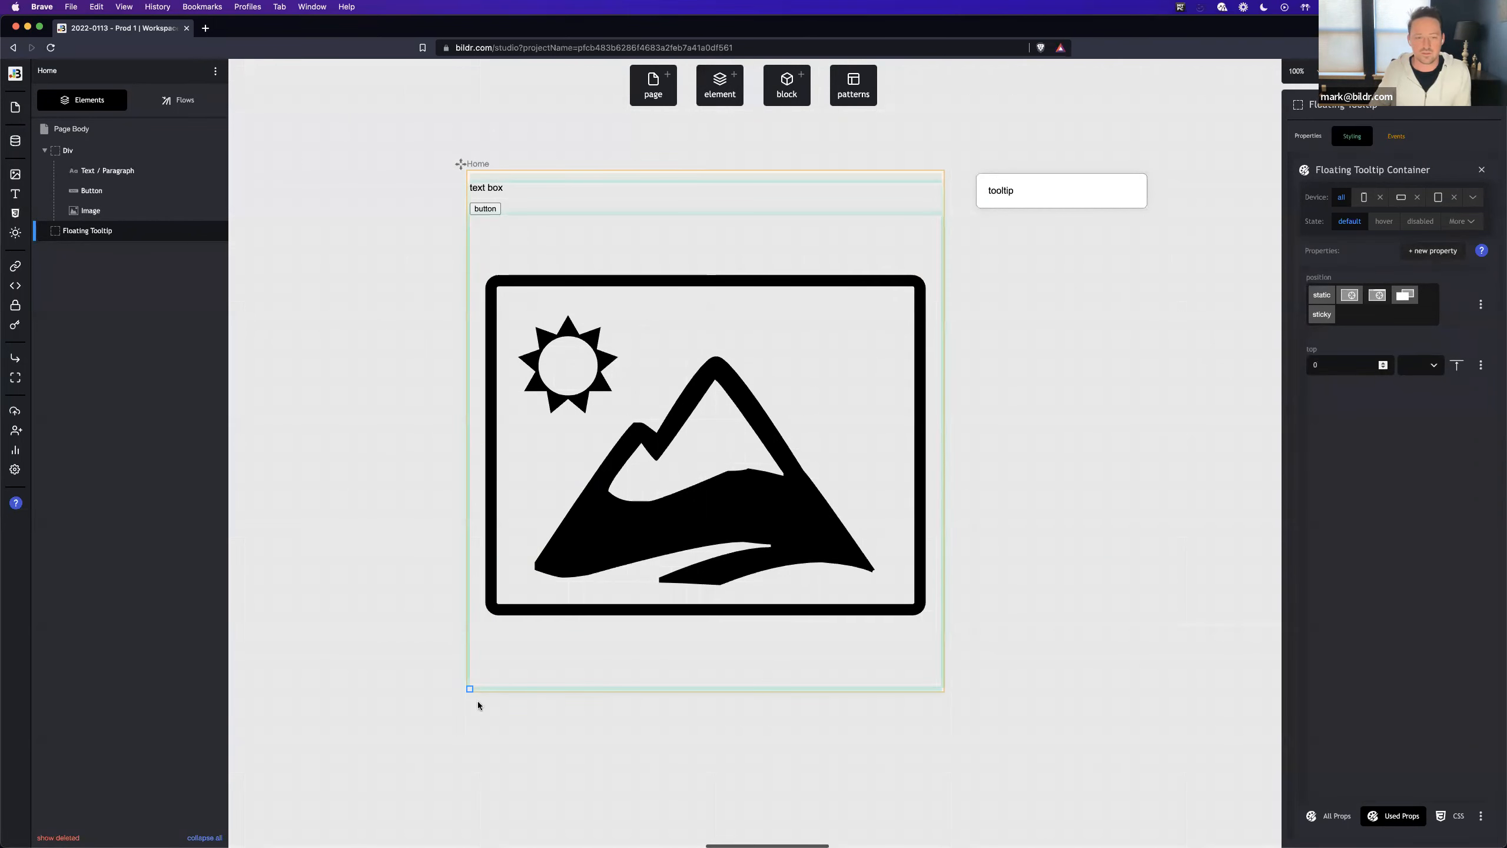
click(1316, 526)
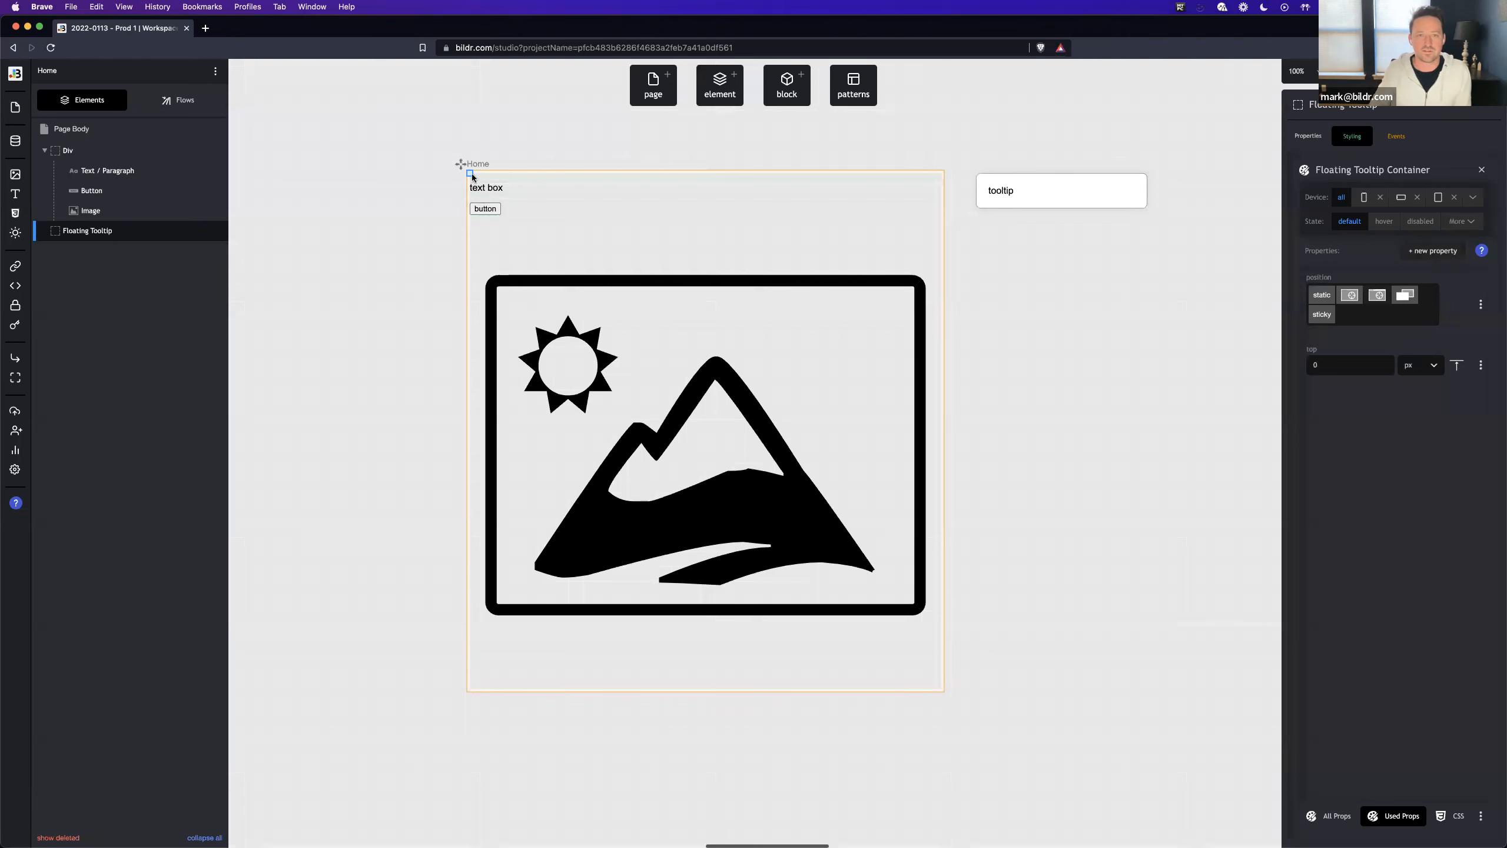
click(1430, 250)
text(left)
key(Return)
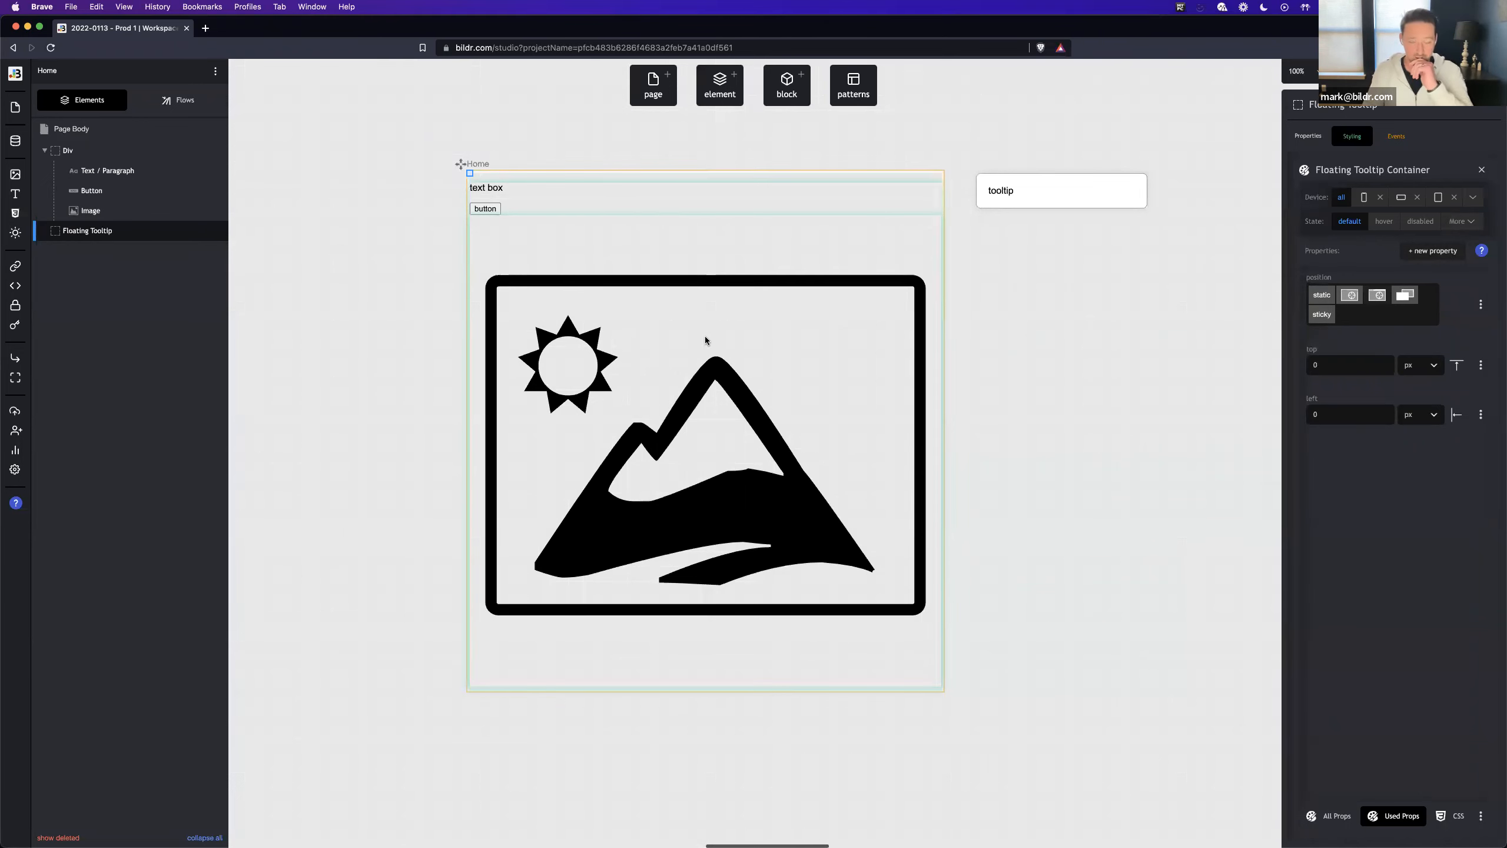
- Select the image on the Home page and show its events
click(583, 271)
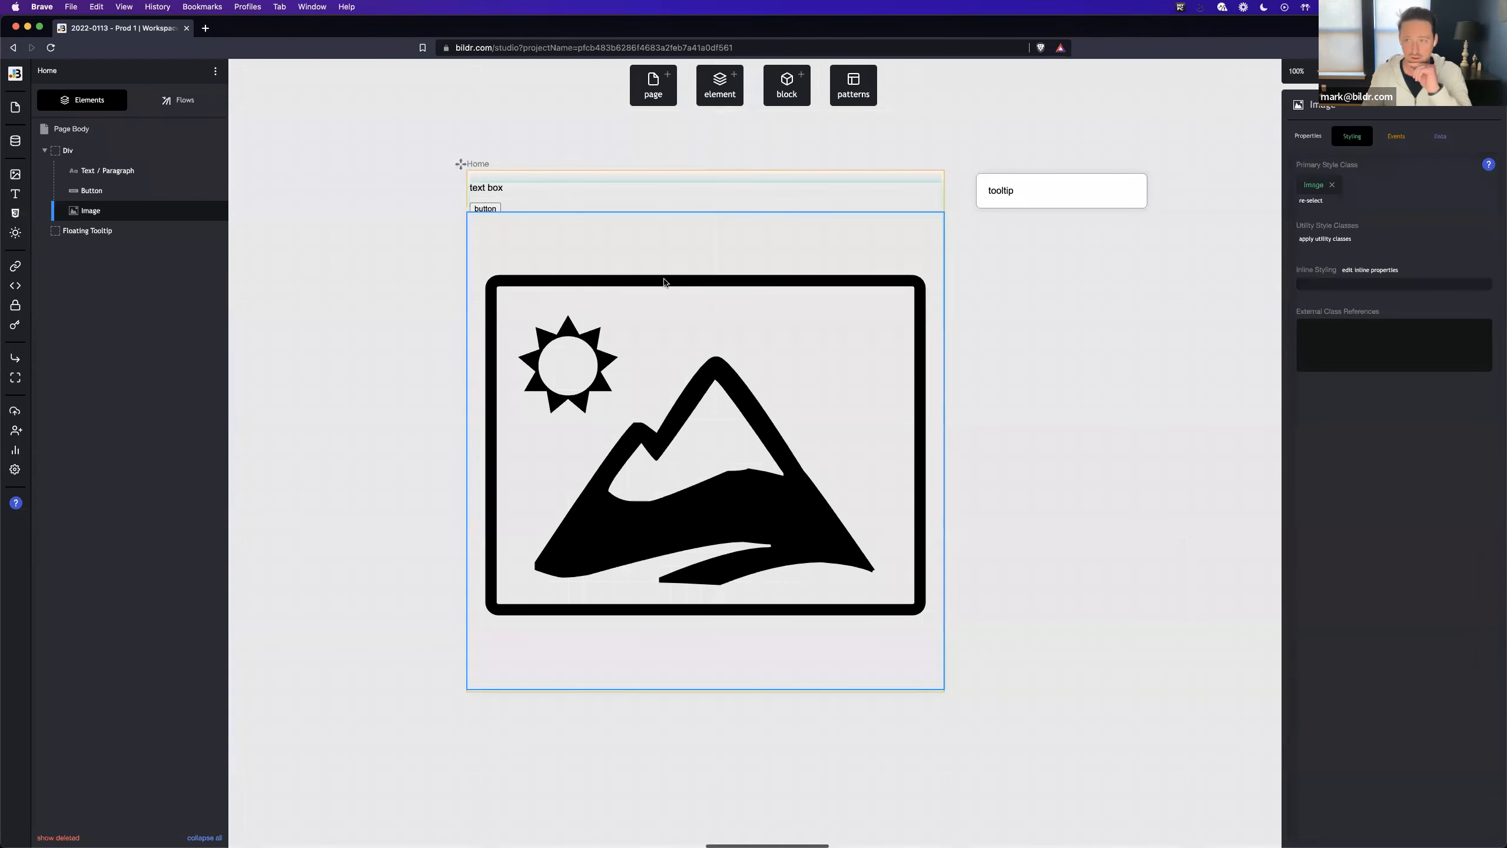
click(1396, 137)
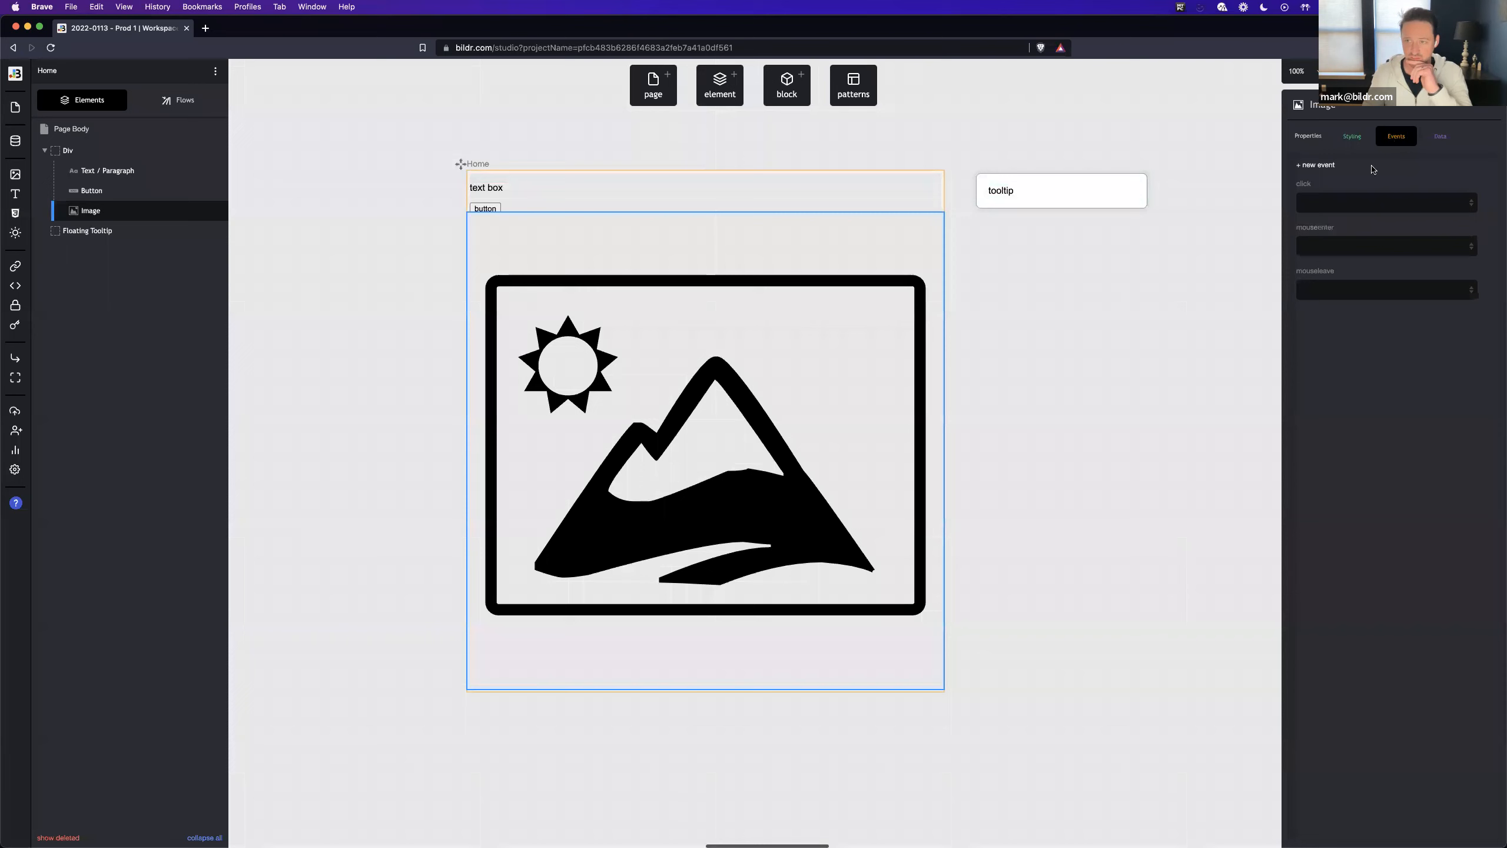
click(1344, 247)
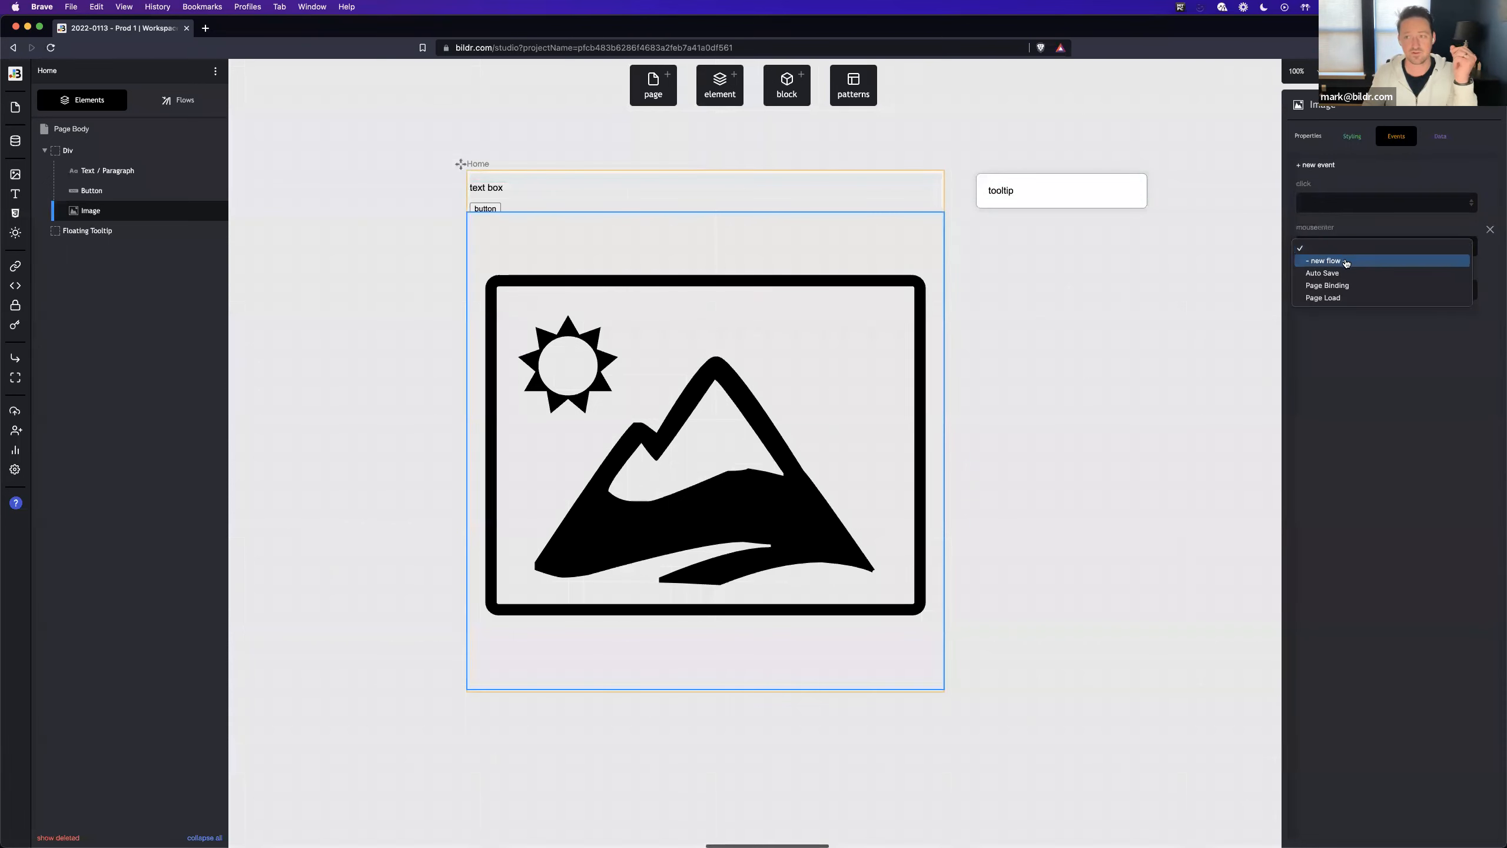
click(1346, 261)
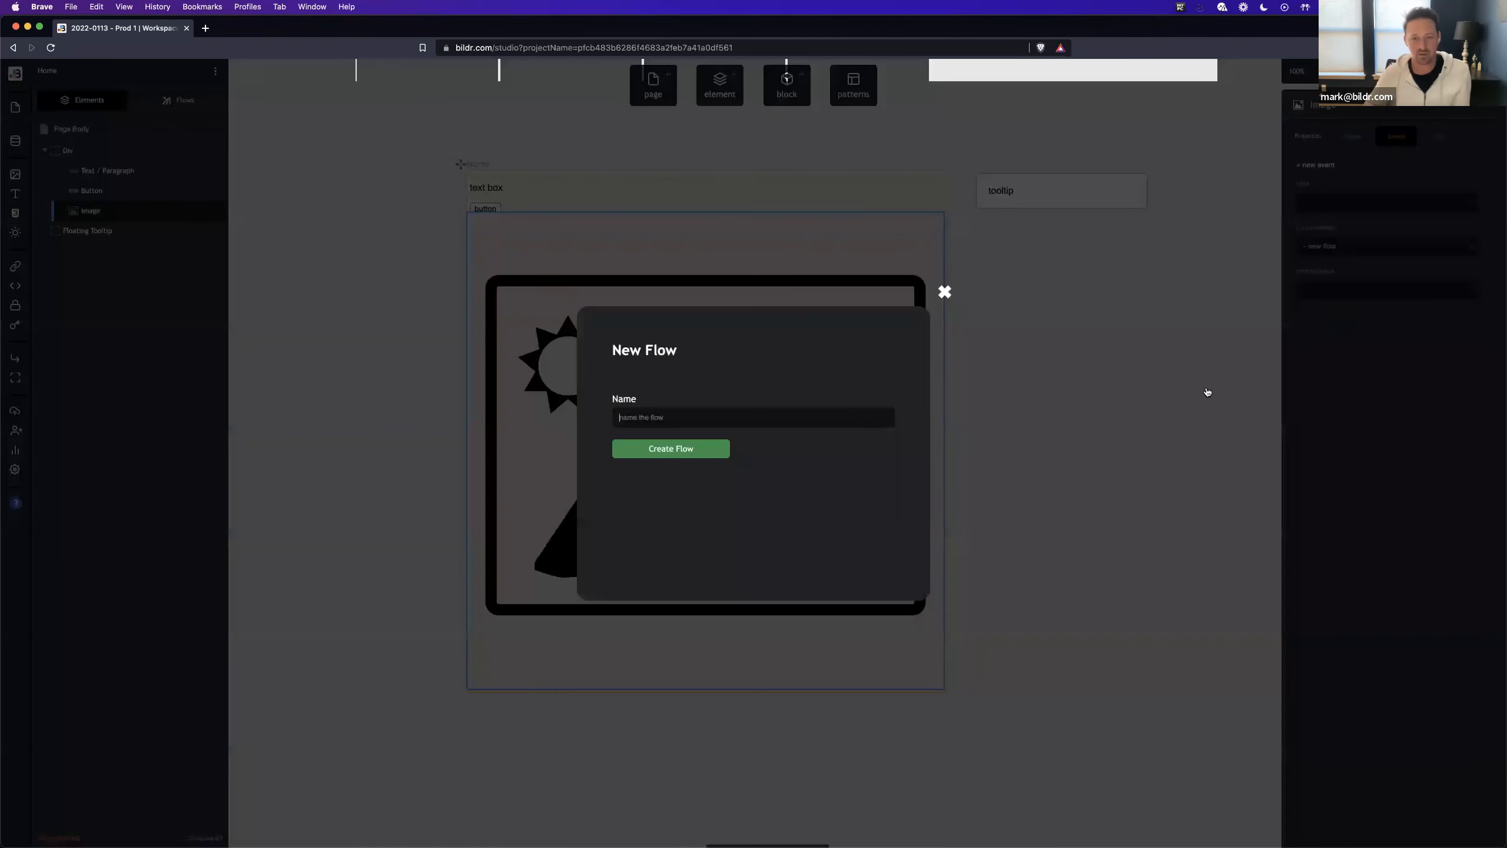
click(944, 292)
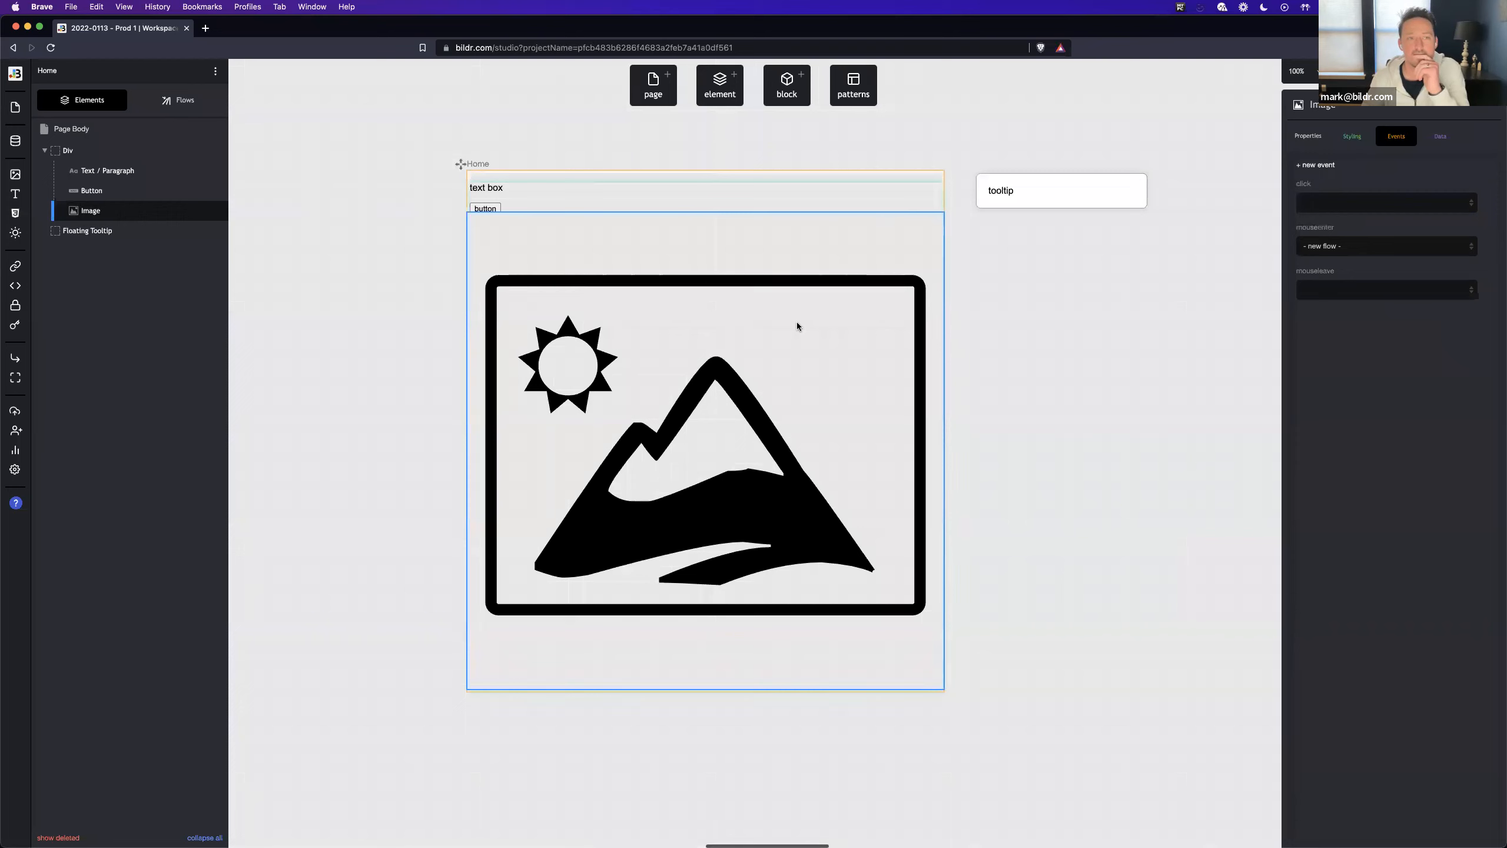
click(1358, 246)
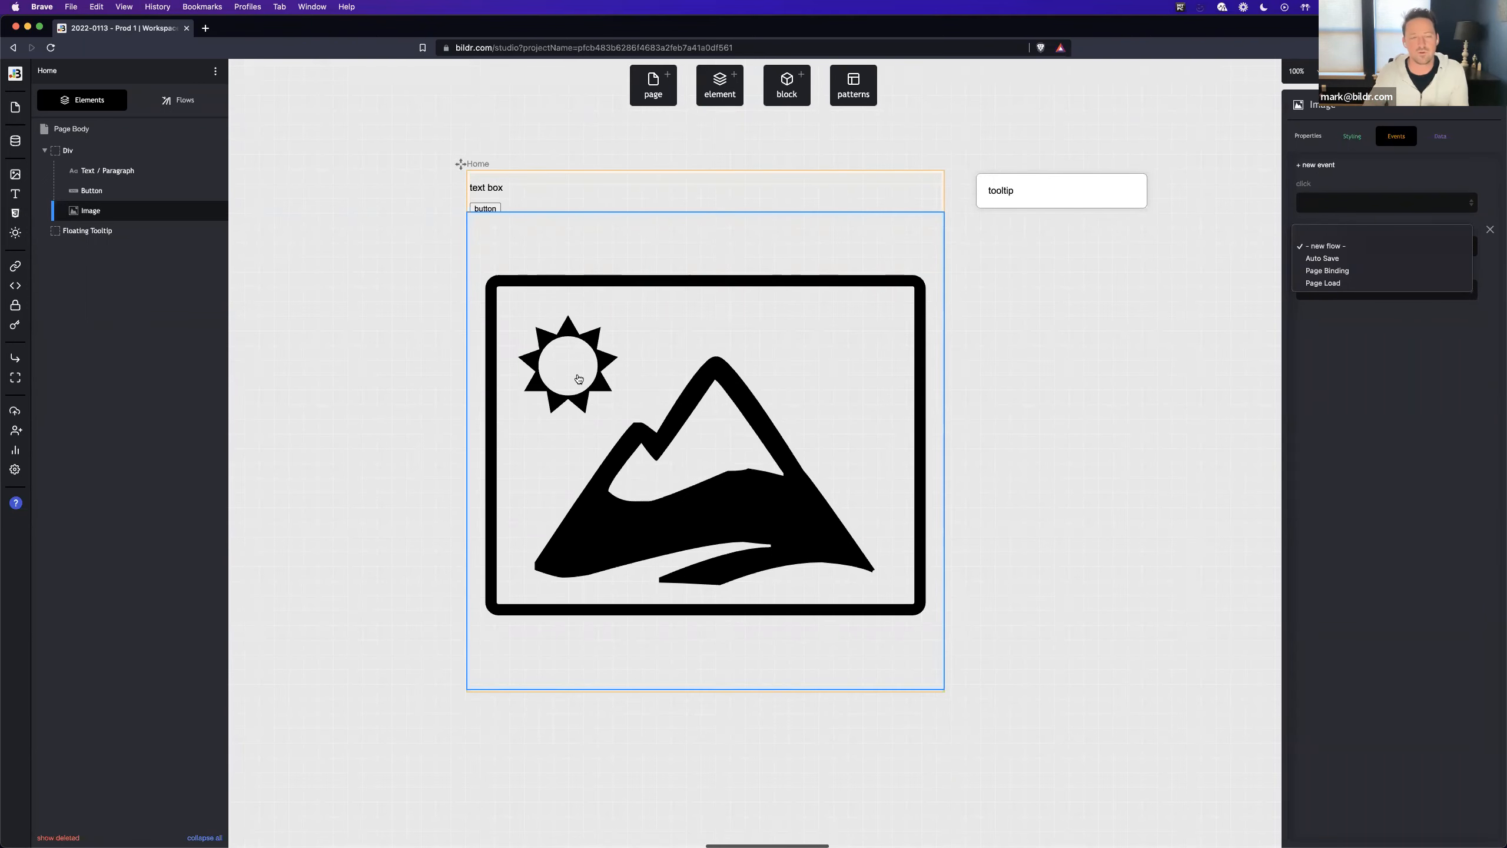
click(1339, 247)
click(1343, 250)
click(1354, 235)
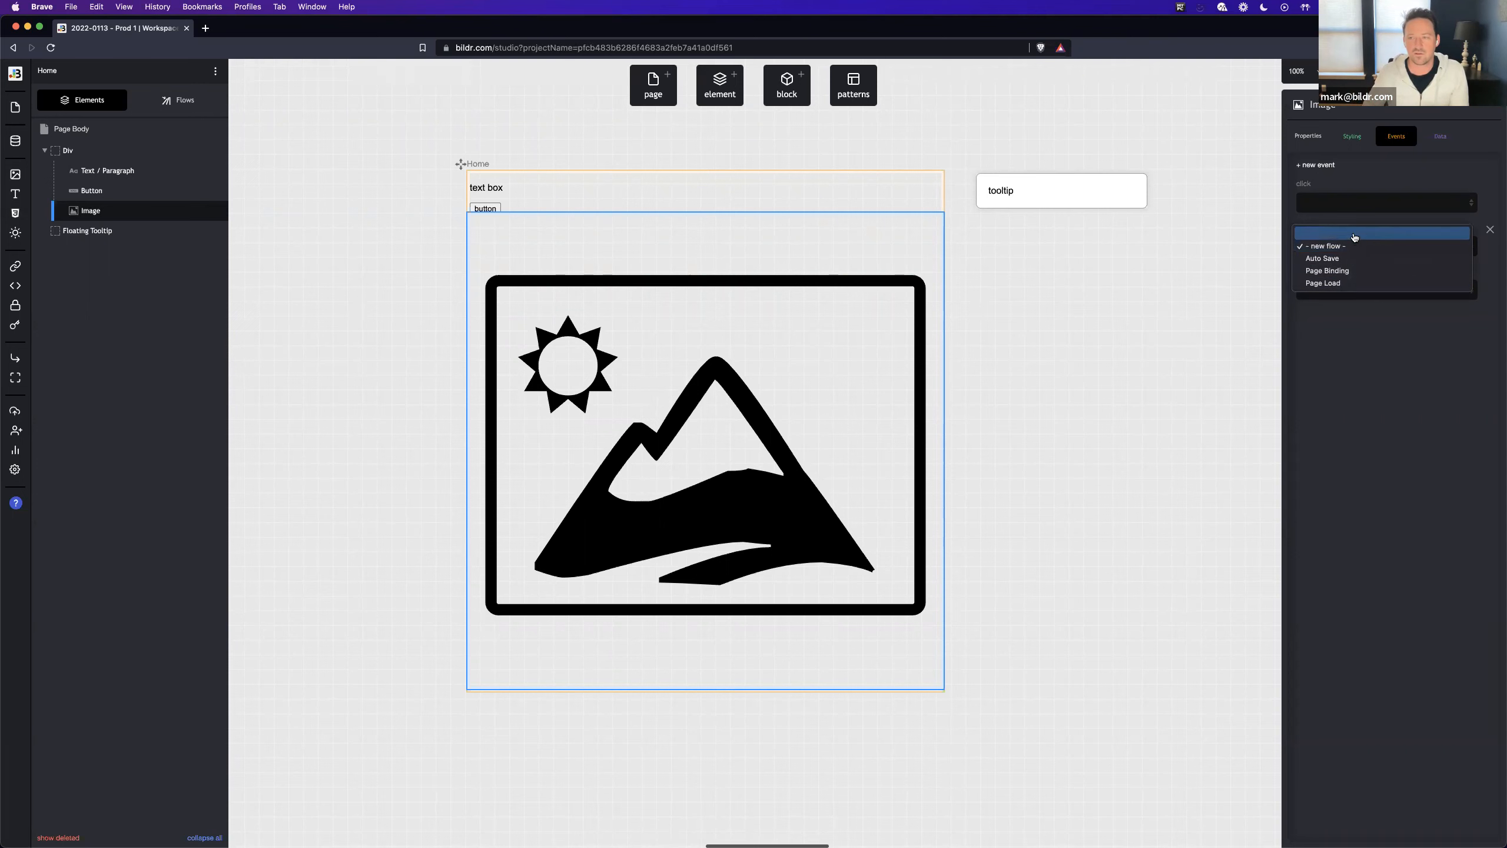
- Create a new flow named Mouseenter - Image for the image's mouseenter event
click(1355, 248)
click(1355, 260)
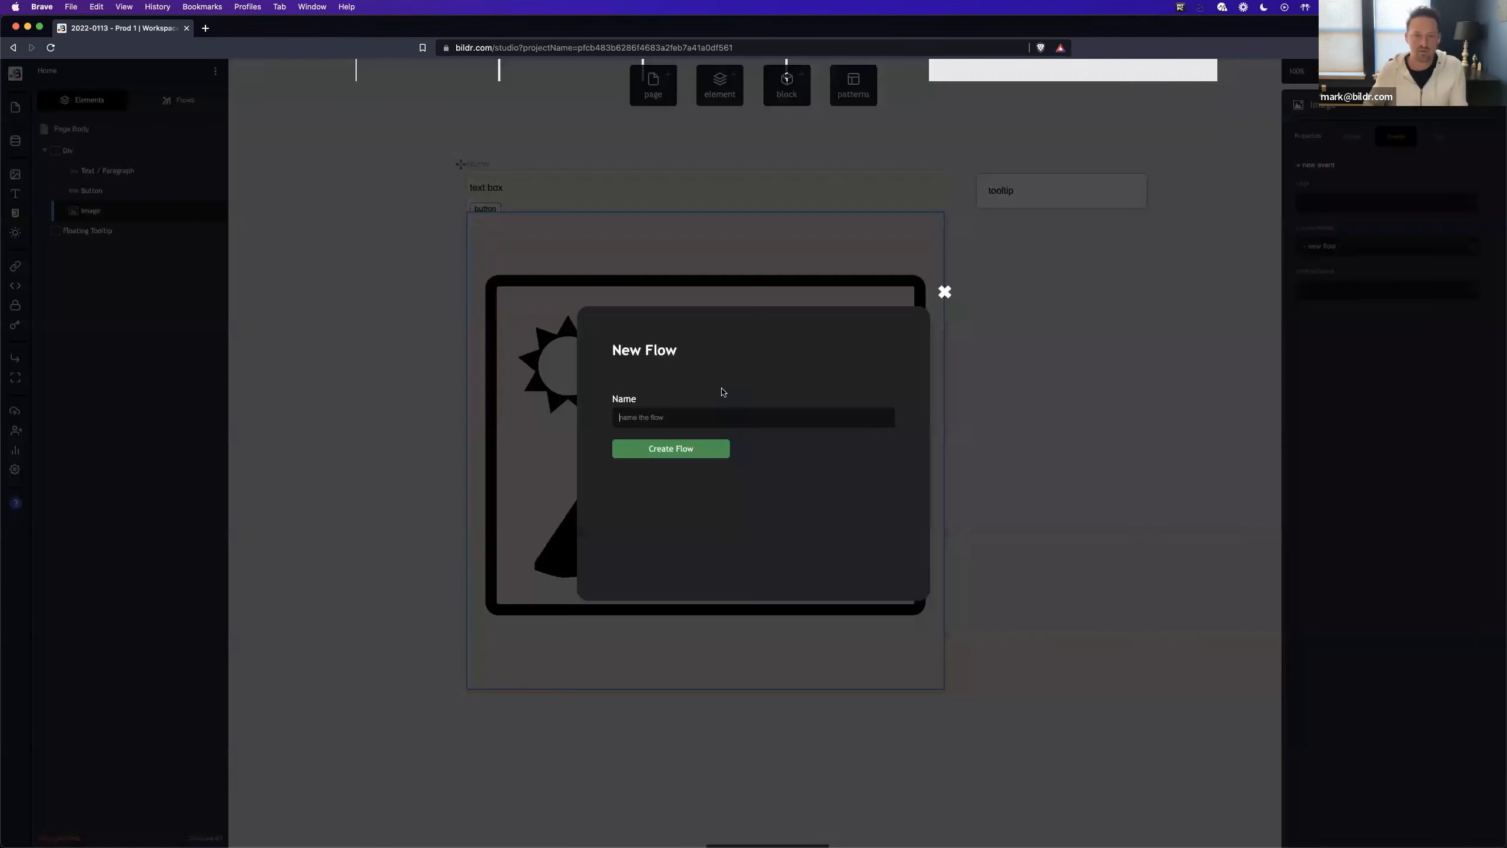
text(Mouseenter - Image)
key(Return)
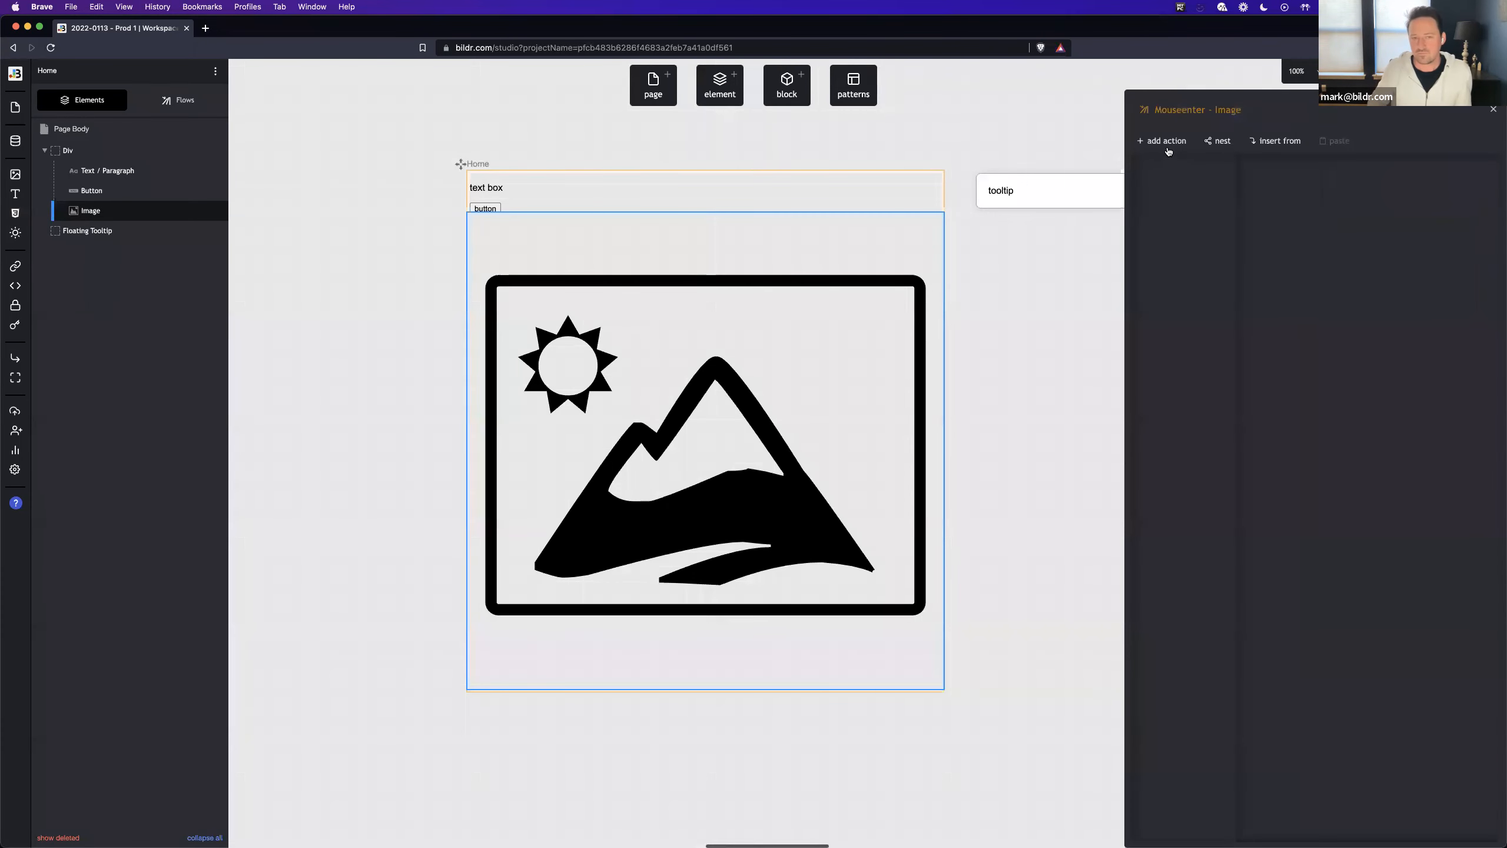
- Add a Set variable action to the flow, targeting the Root Page, with variable name tooltipValue and value image
click(1163, 142)
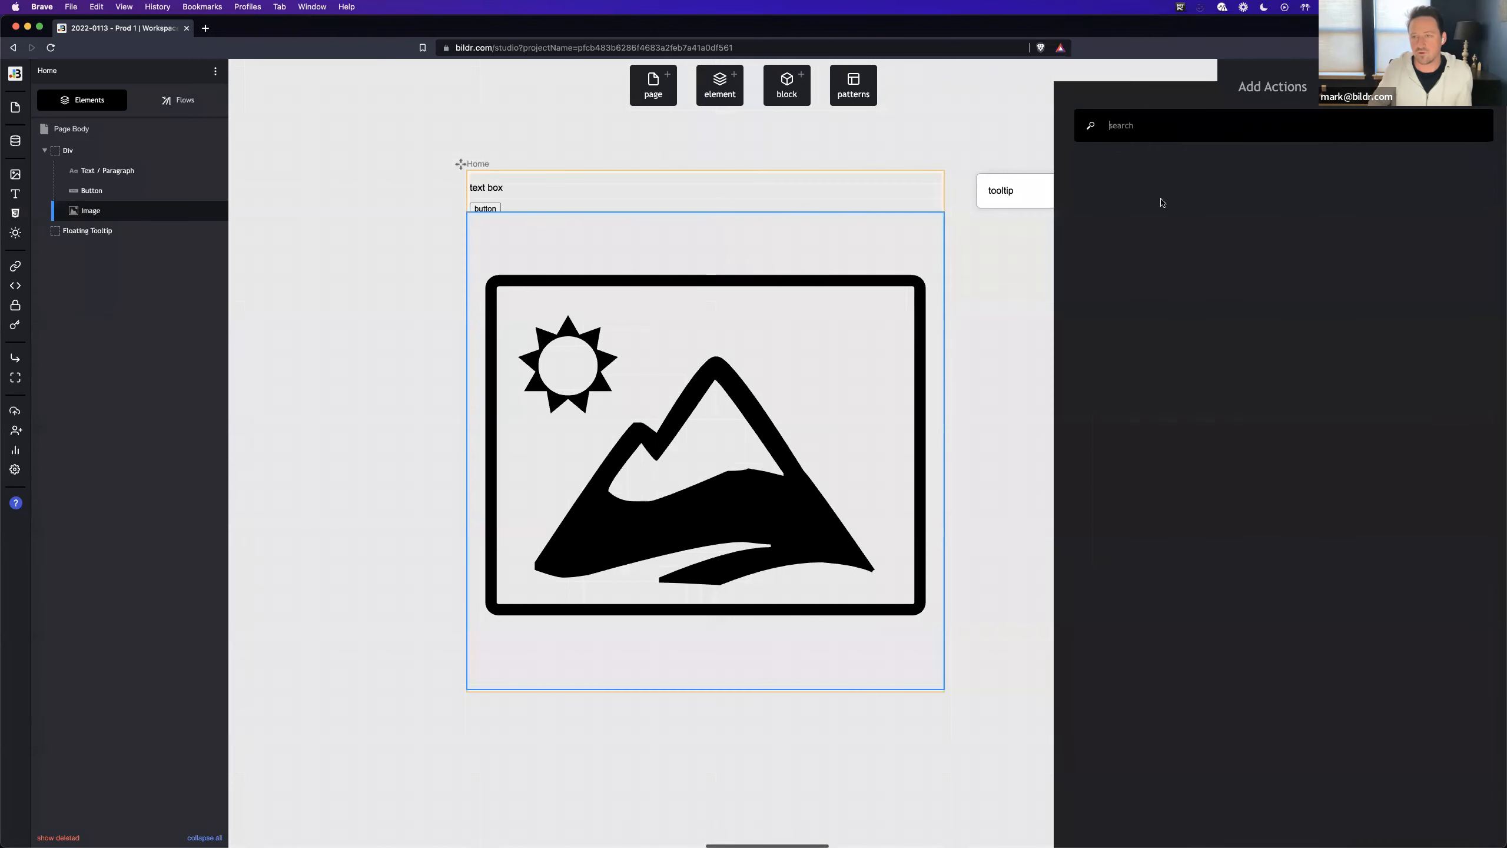
text(set vari)
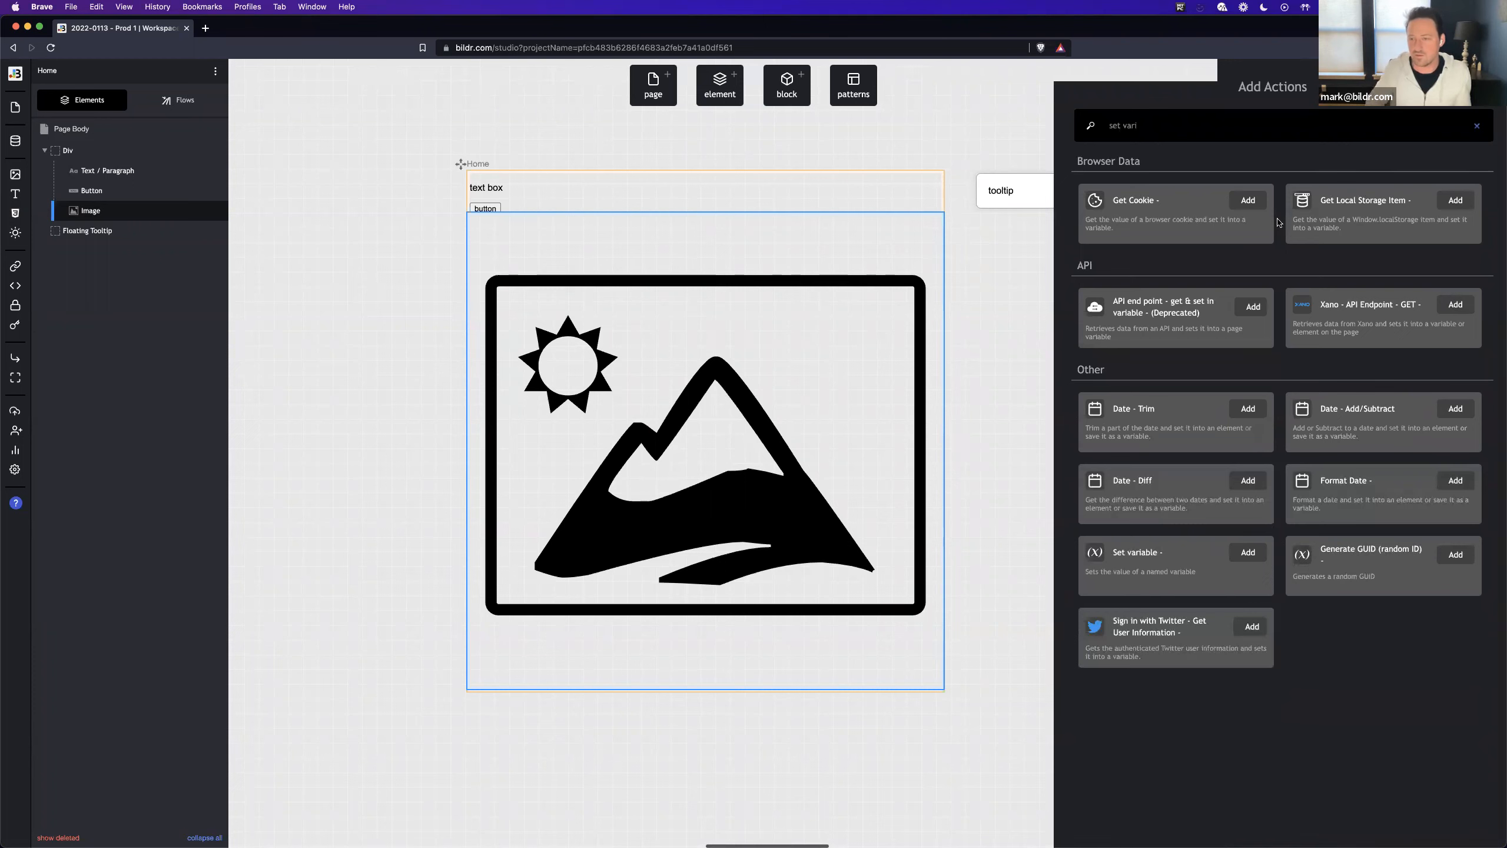
click(1214, 567)
click(1336, 239)
click(1330, 275)
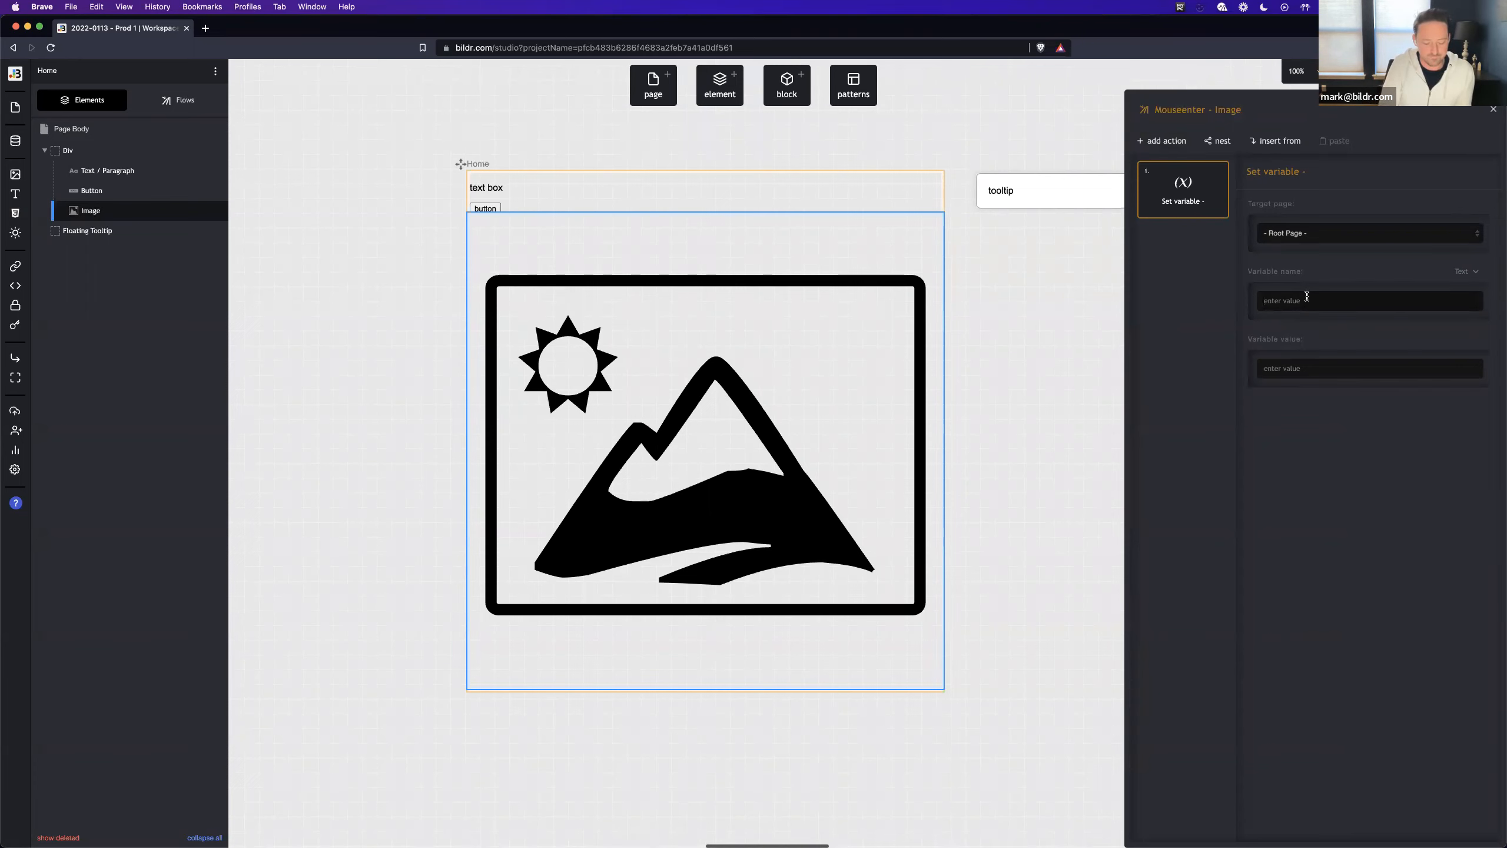
text(tooltipValue)
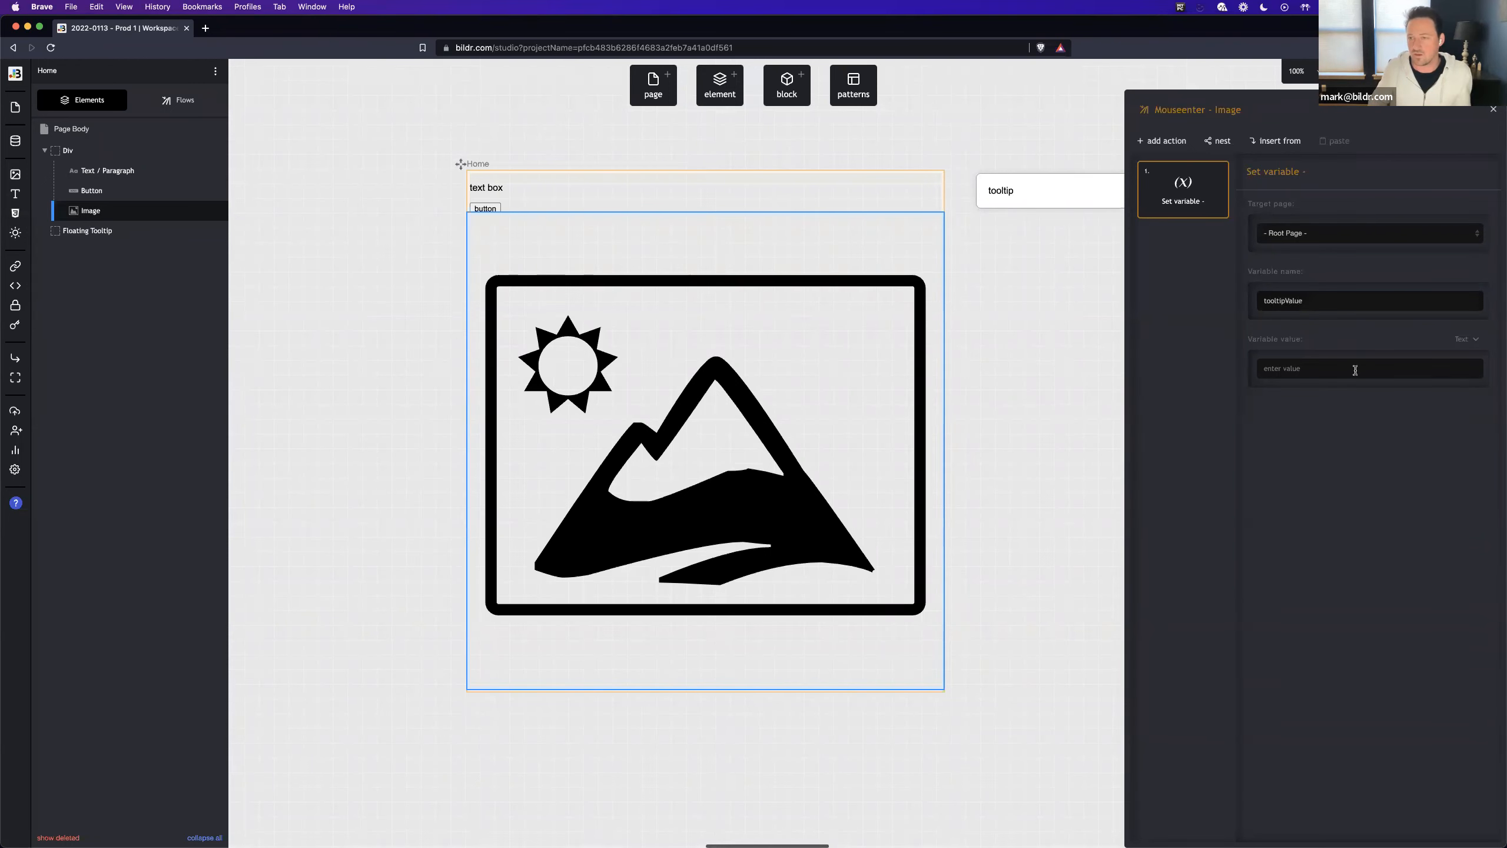
text(image)
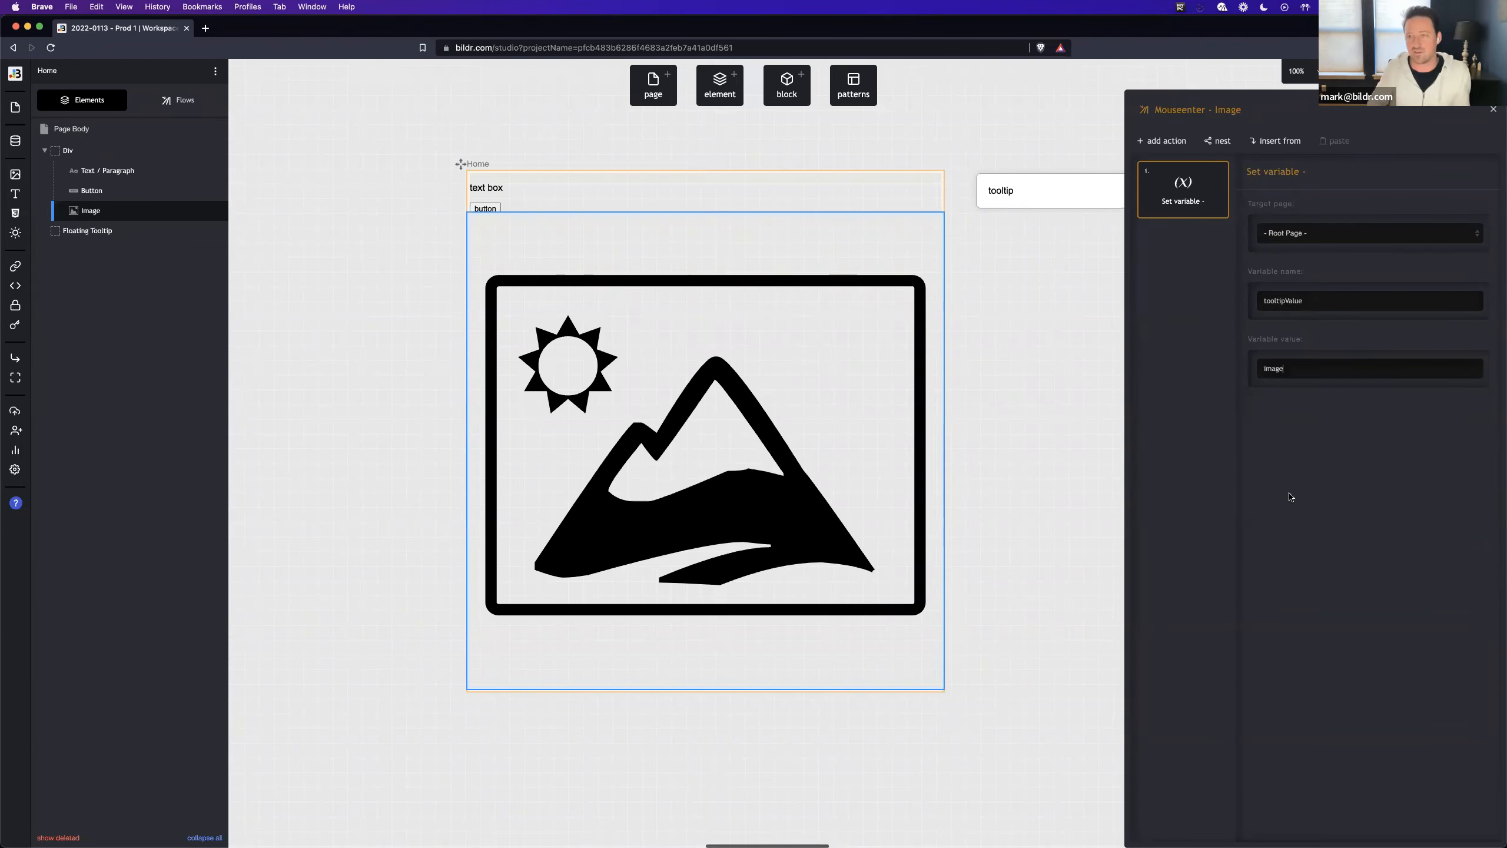
- Label the Set variable action with its variable name, tooltipValue
double_click(1299, 301)
key(super+c)
click(1350, 170)
click(1212, 305)
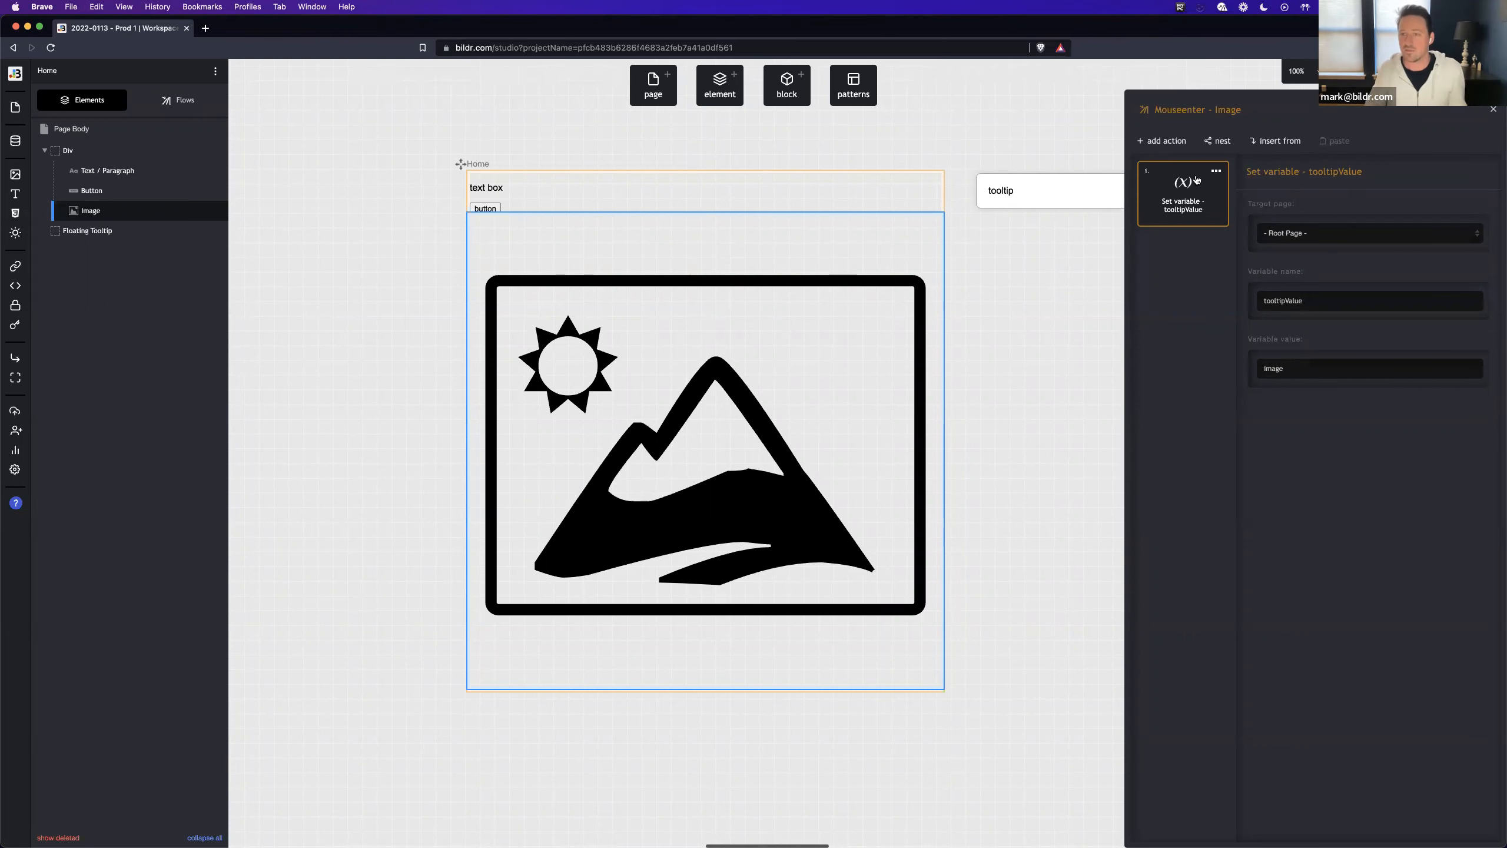
click(1183, 142)
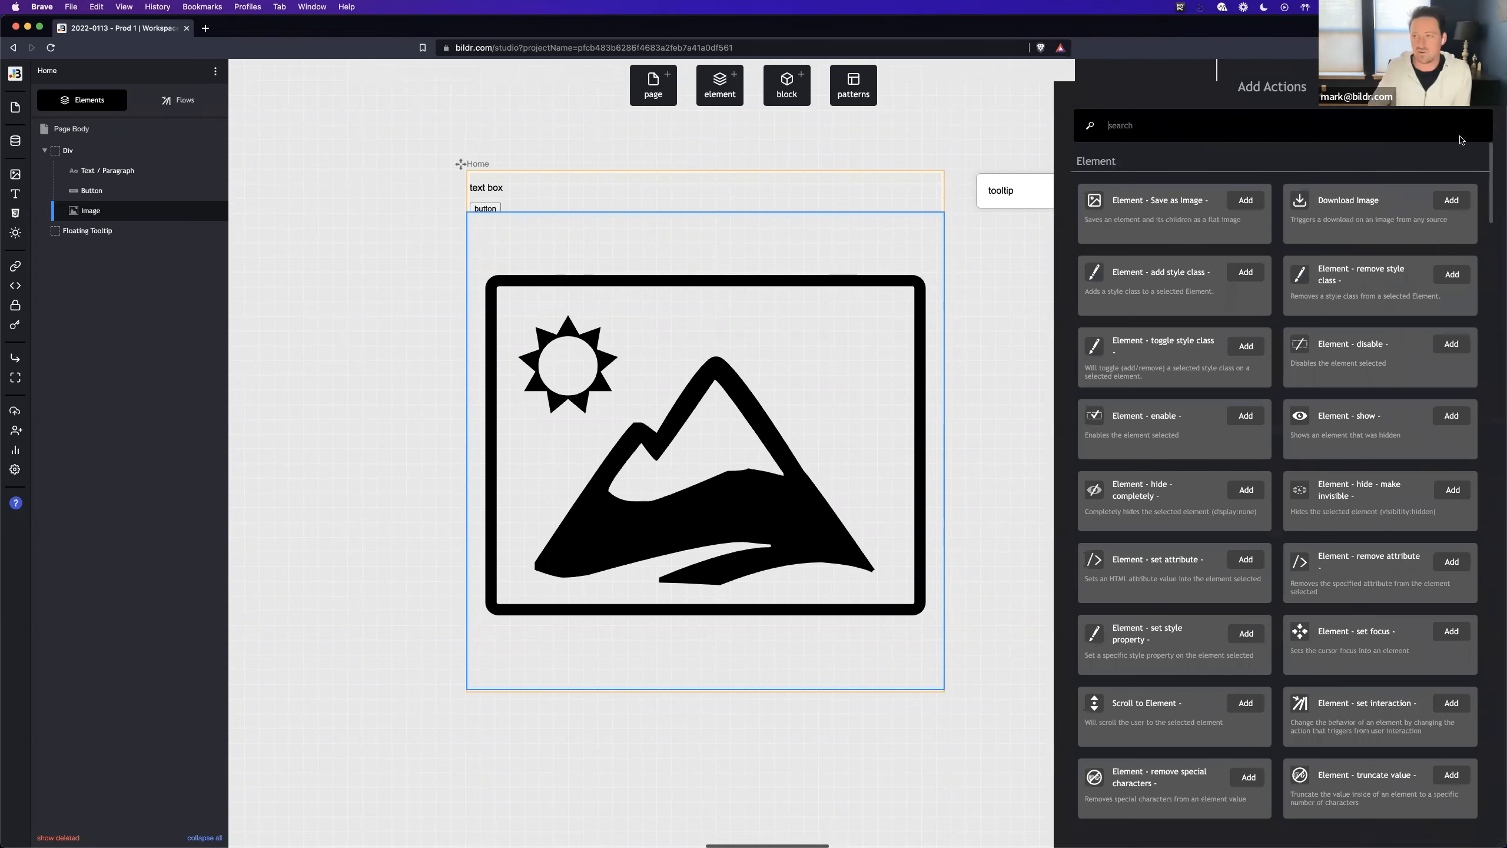
key(Escape)
click(1216, 171)
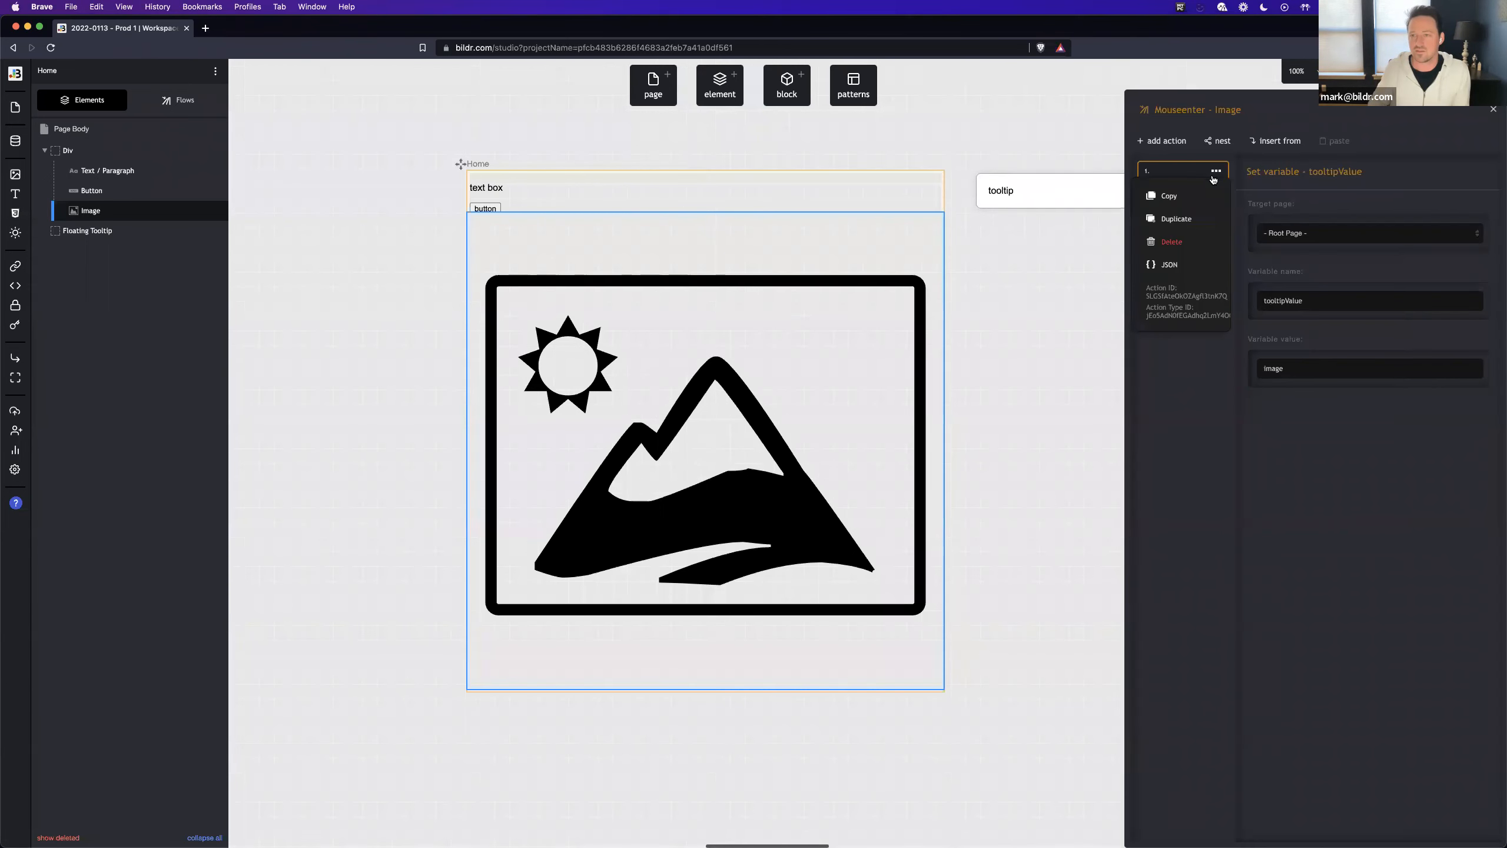
click(1177, 218)
double_click(1327, 172)
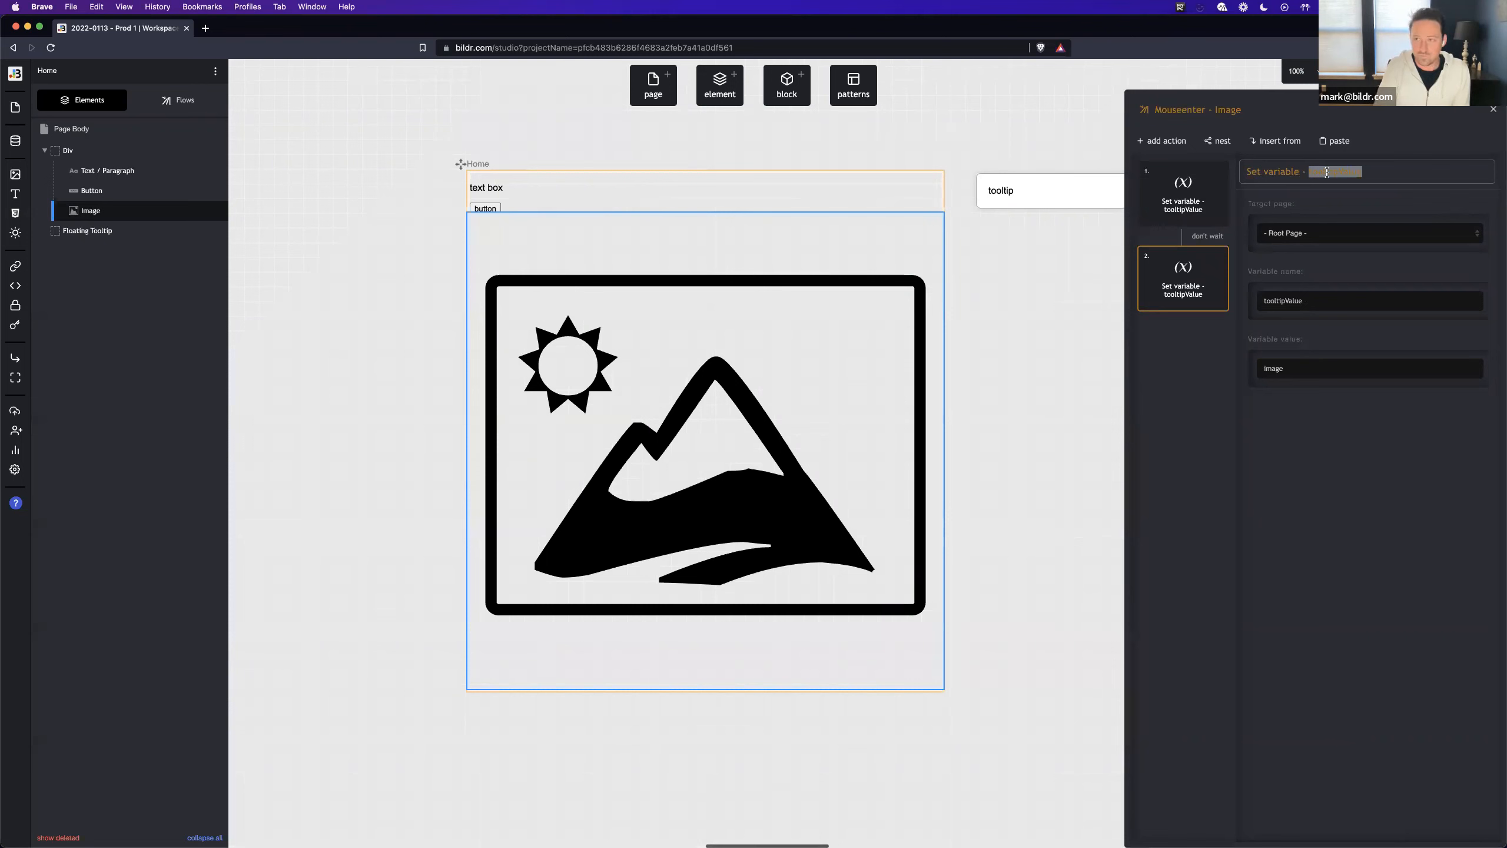
click(1216, 255)
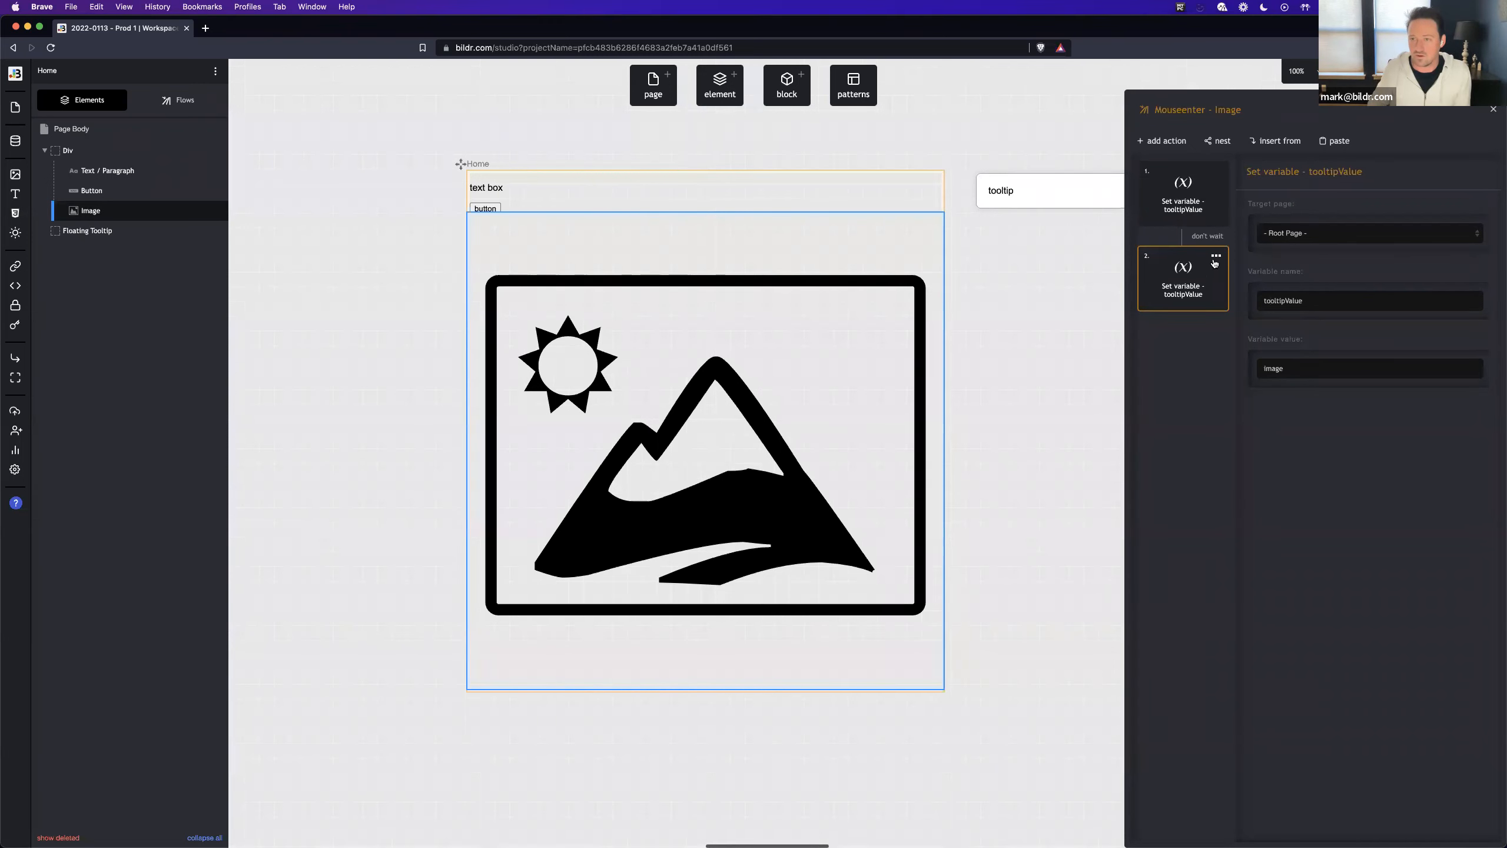
click(1193, 327)
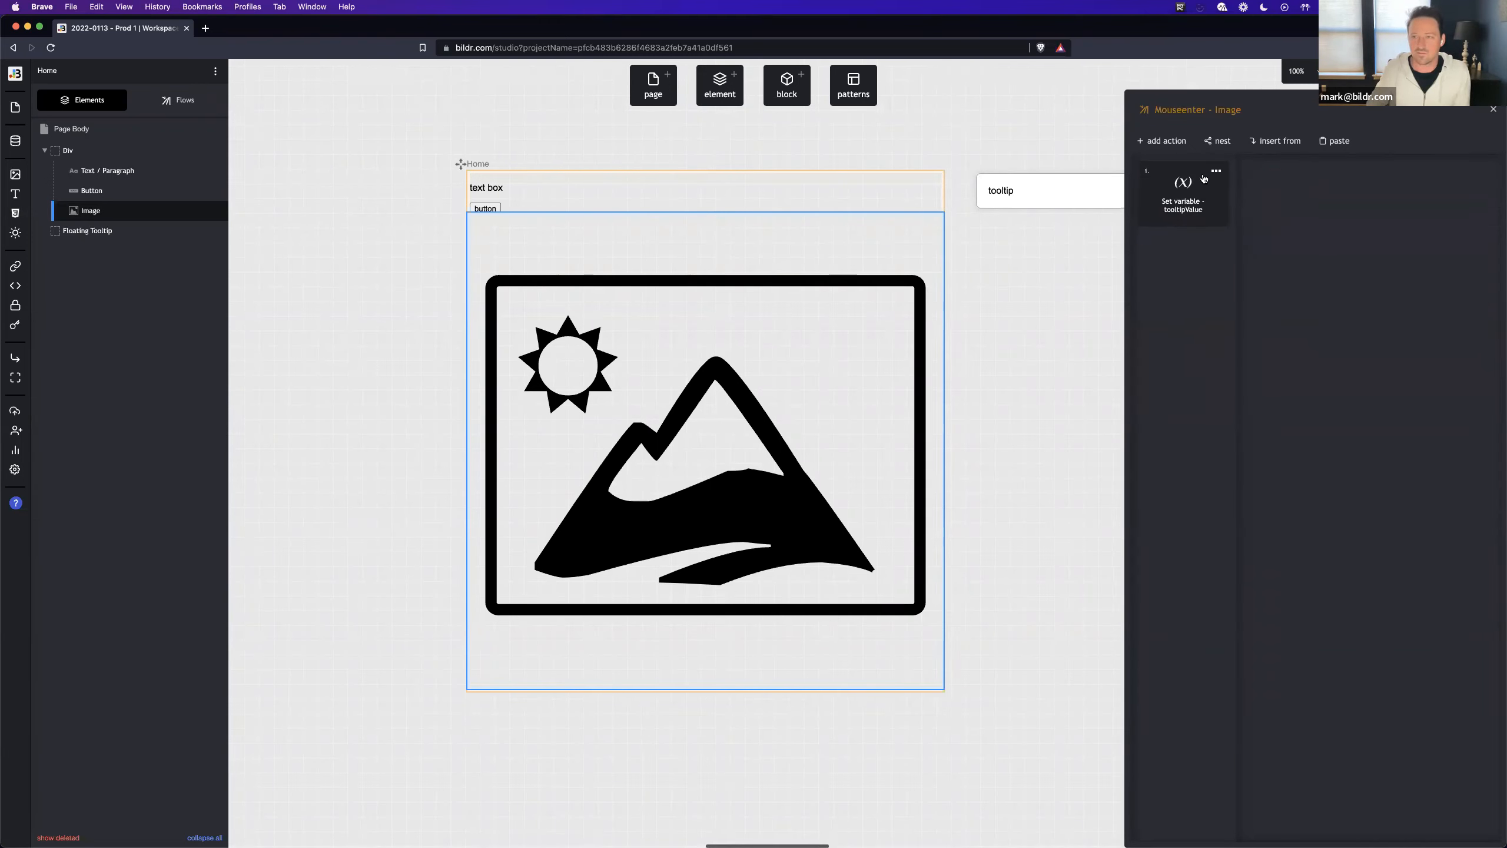
- Copy the Set variable - tooltipValue action and the flow name from Mouseenter - Image
click(1215, 173)
click(1187, 200)
click(1198, 113)
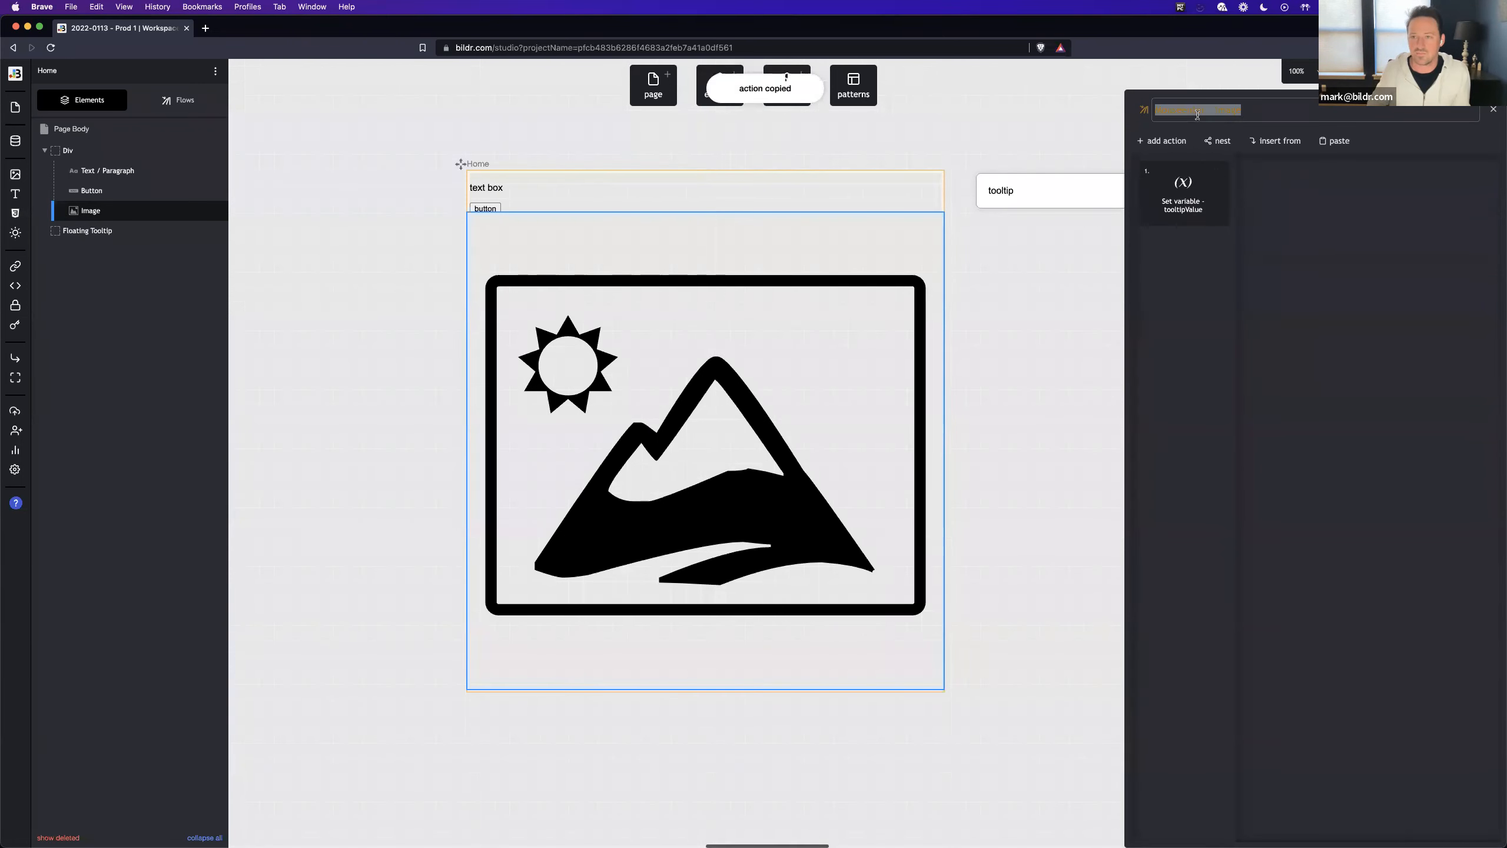
- Create a new flow named Mouseenter - Button for the button's click event and paste the copied Set variable action into it
click(485, 208)
click(1362, 203)
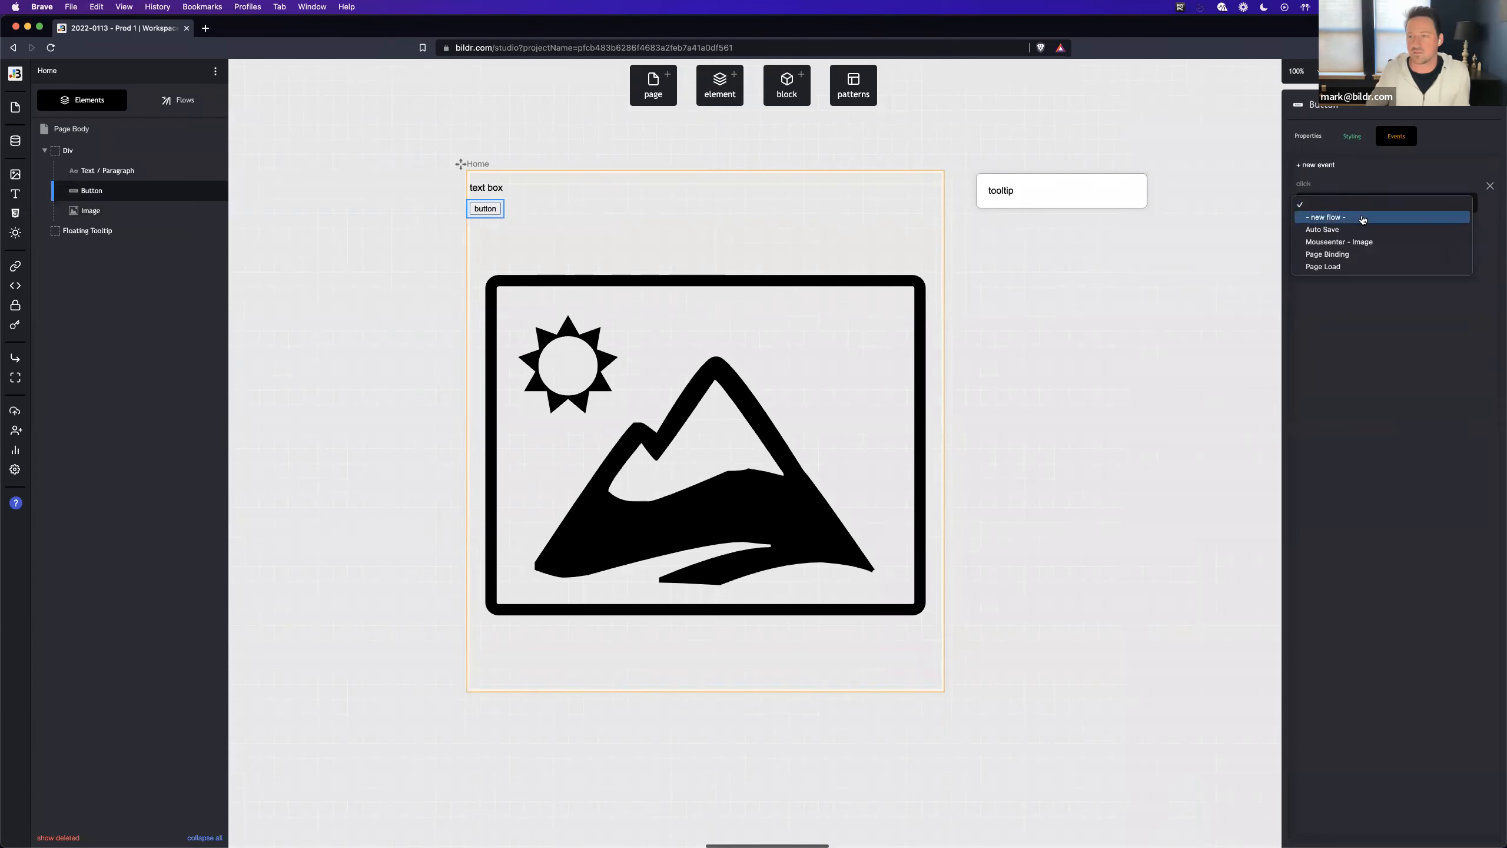
click(1362, 217)
key(super+v)
double_click(676, 418)
text(Button)
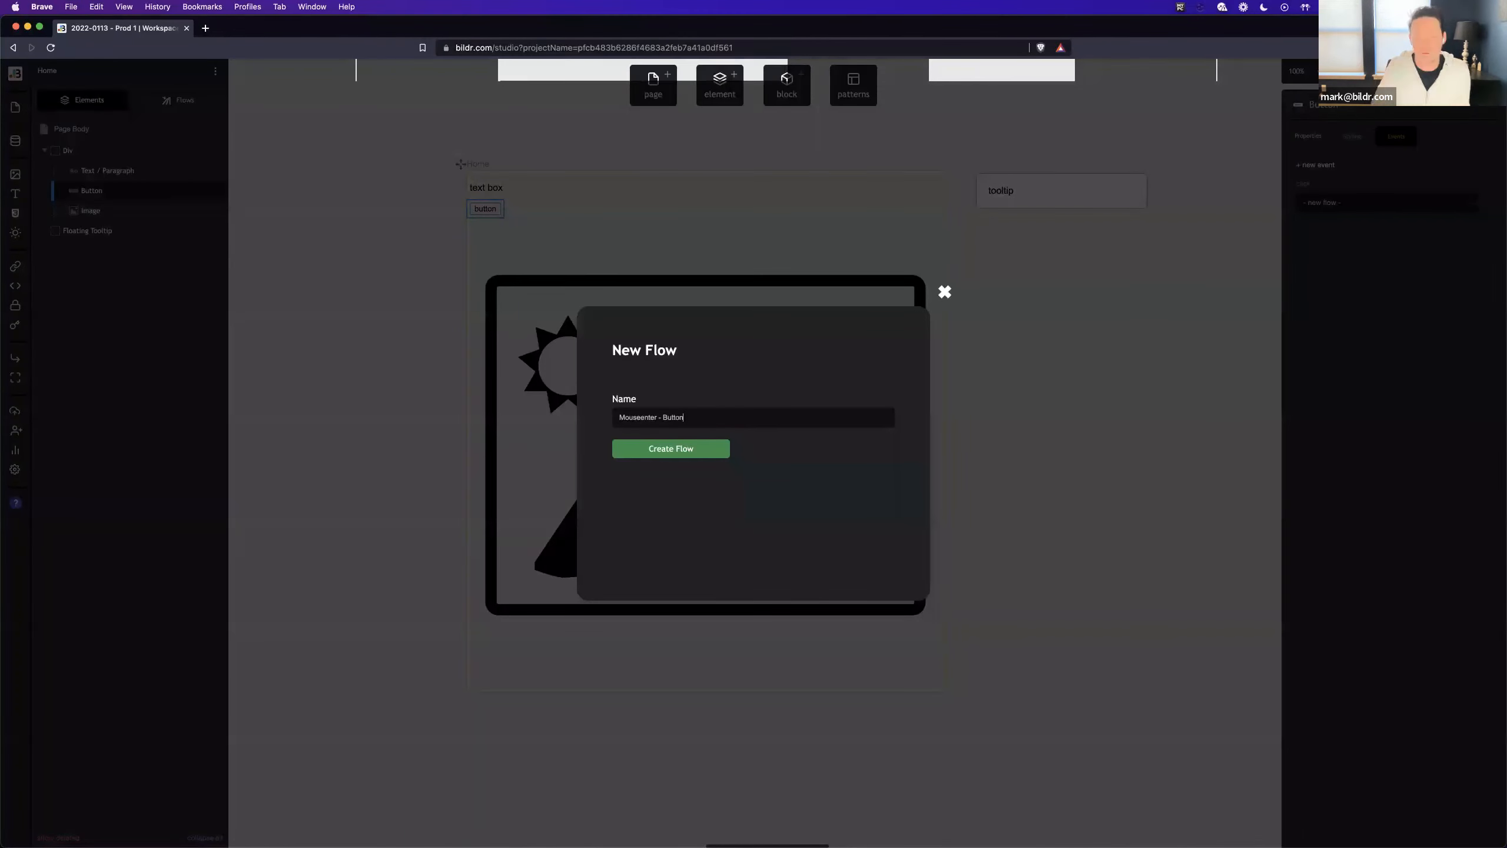
key(Return)
click(1335, 141)
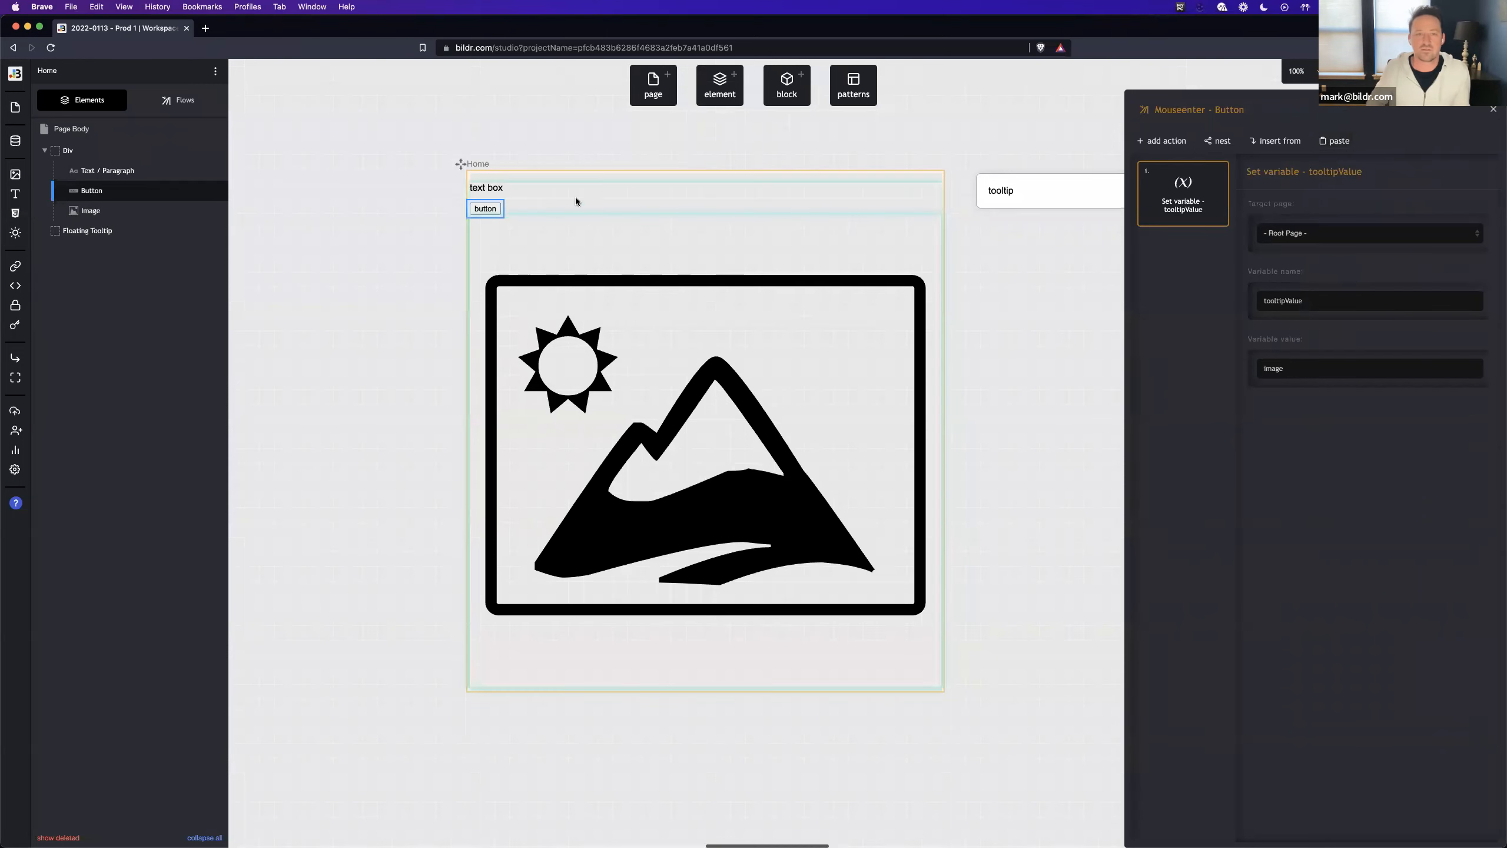
- Create a new flow named Mouseenter - Text for the mouseenter event of the text box
click(487, 187)
click(1335, 165)
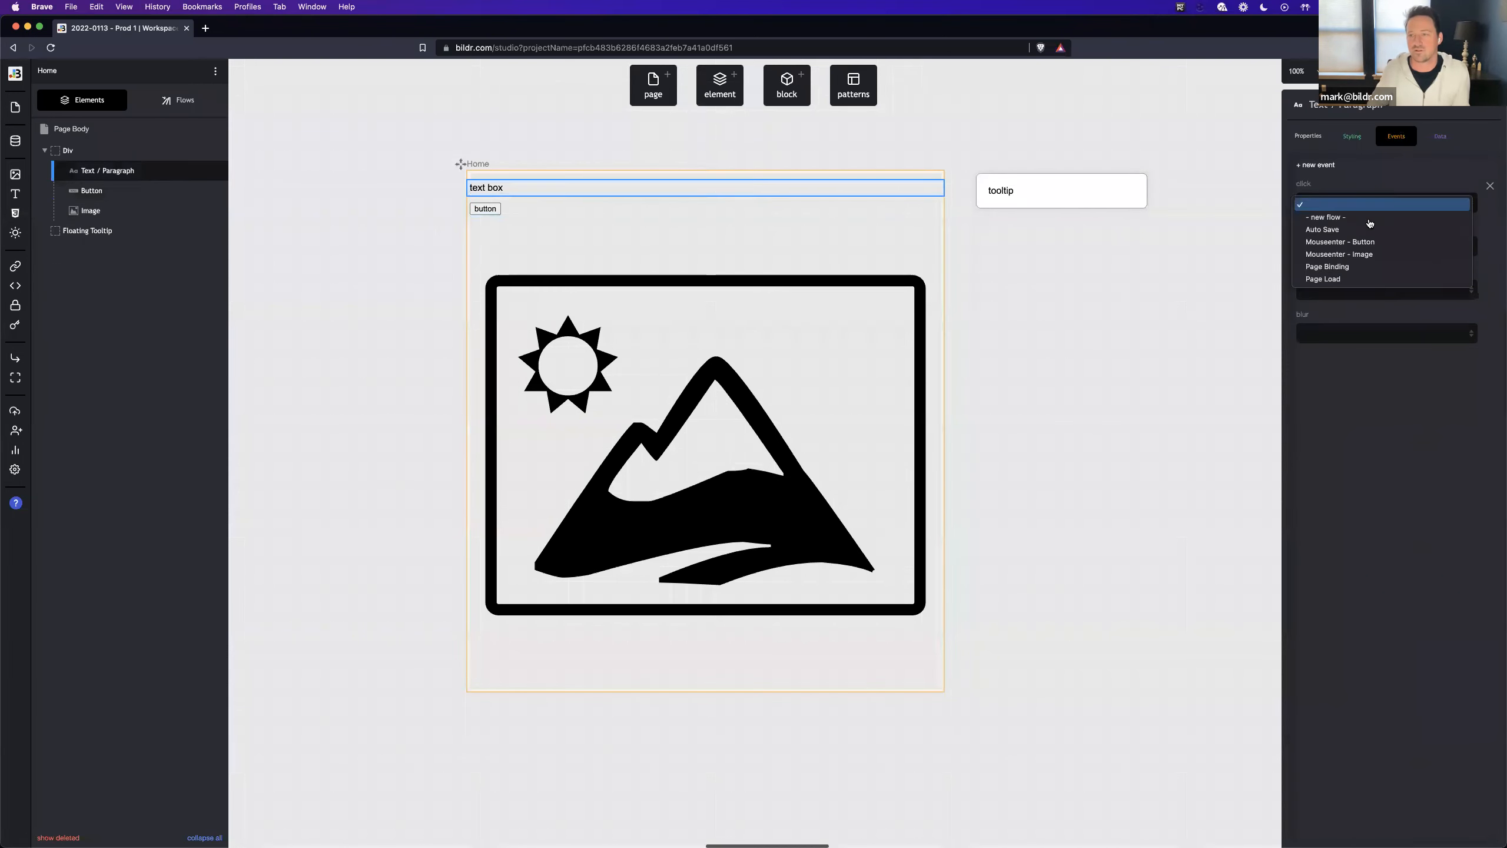
key(Escape)
click(1344, 247)
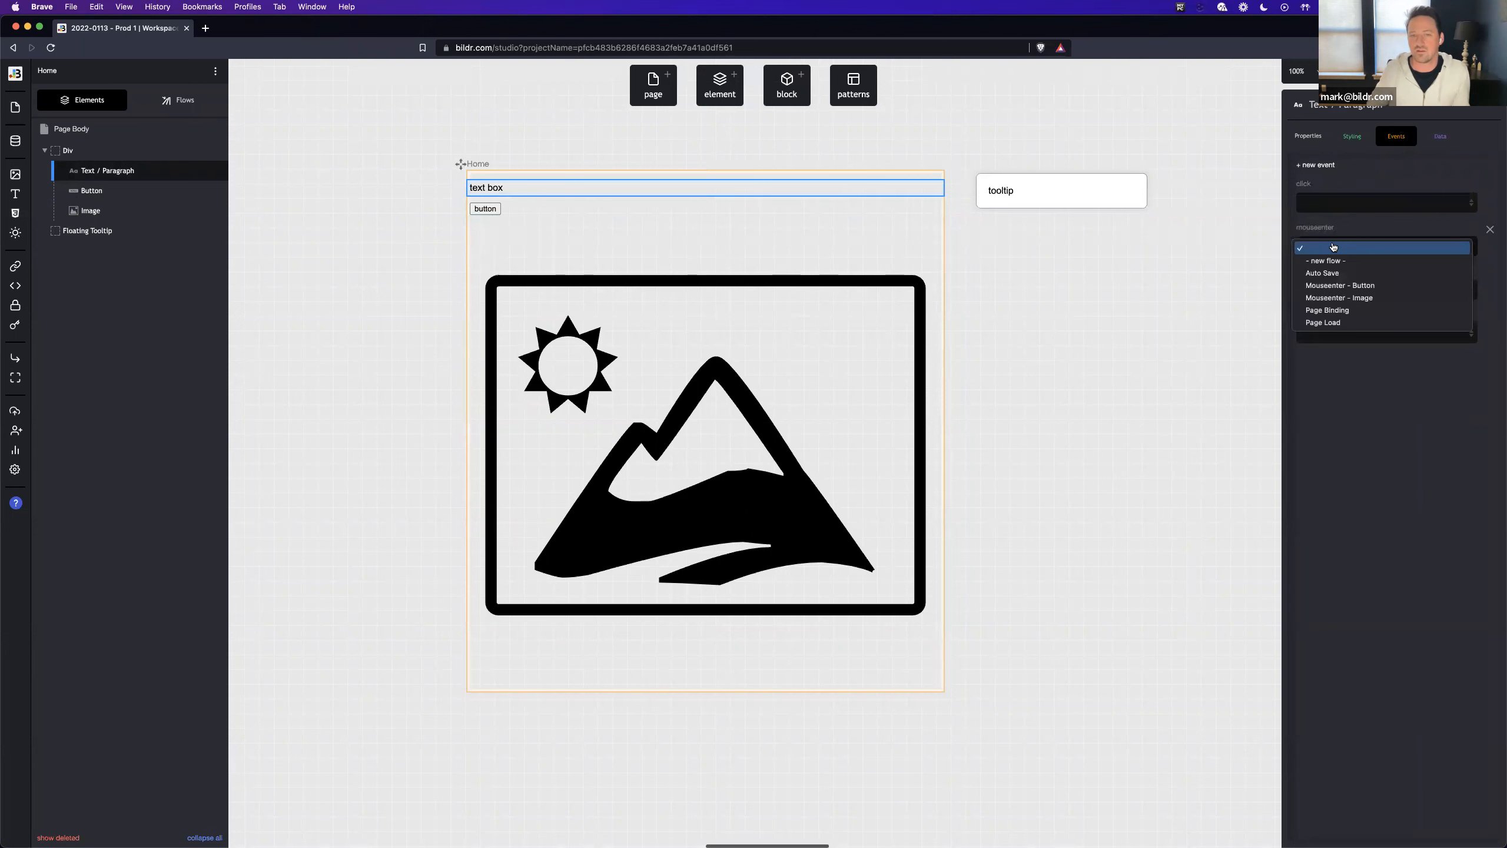
click(1299, 259)
key(super+v)
key(BackSpace)
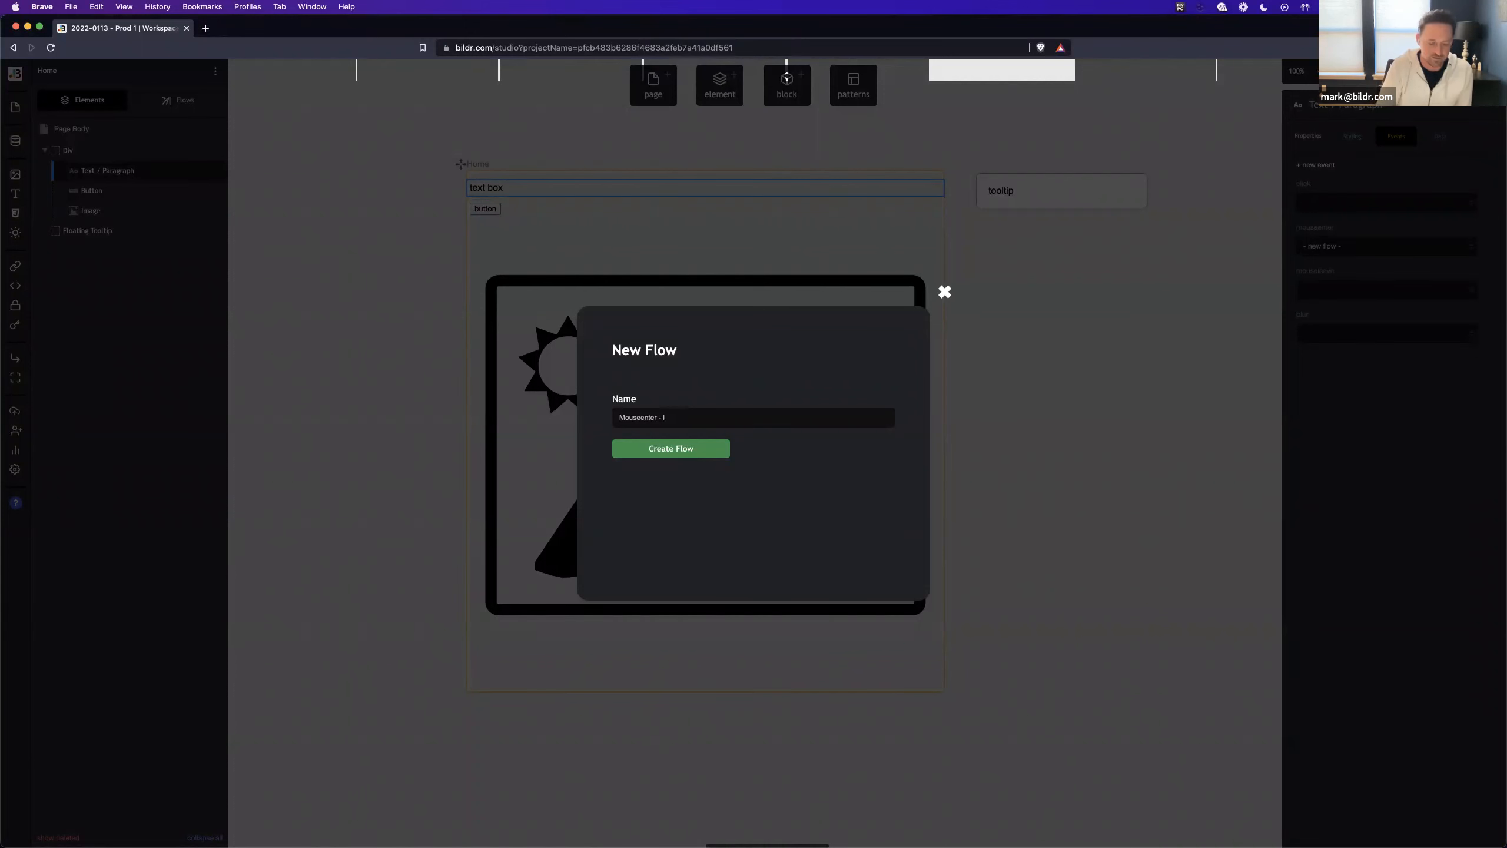
key(Return)
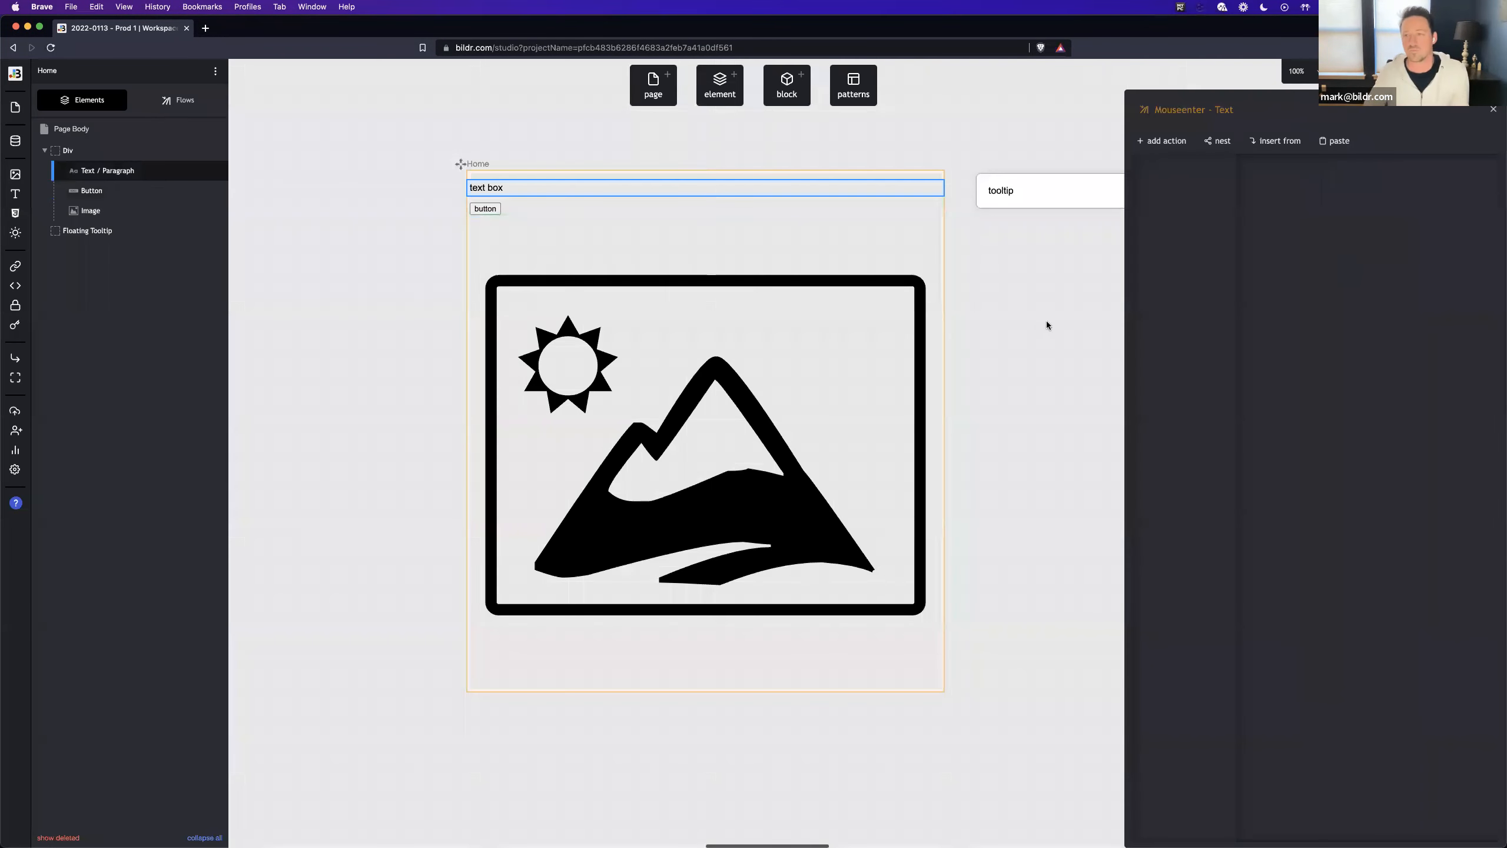
- Paste the copied Set variable action into the Mouseenter - Text flow and set its variable value to text
click(1315, 140)
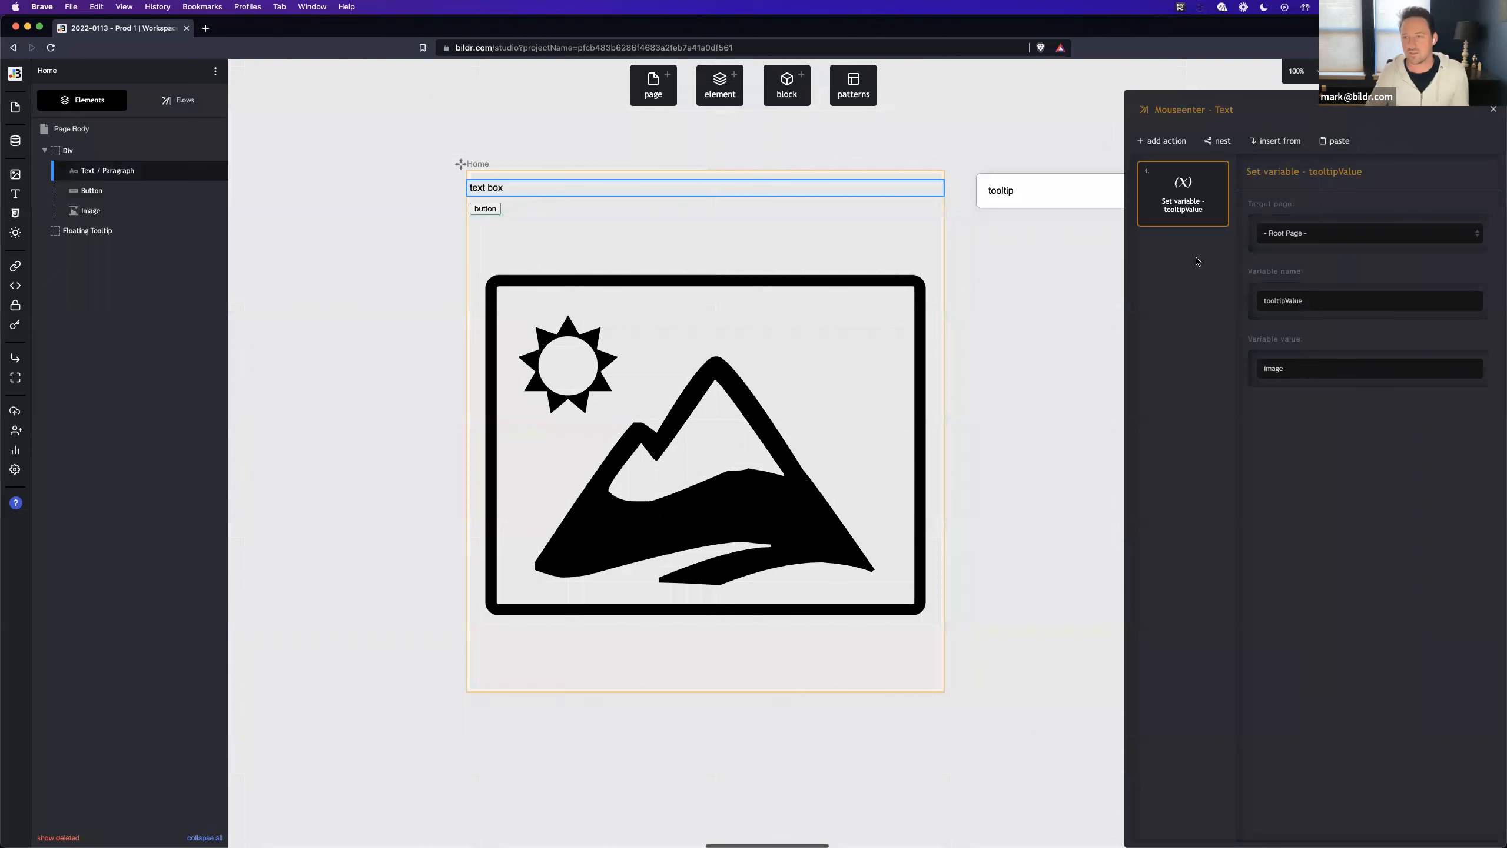
double_click(1300, 367)
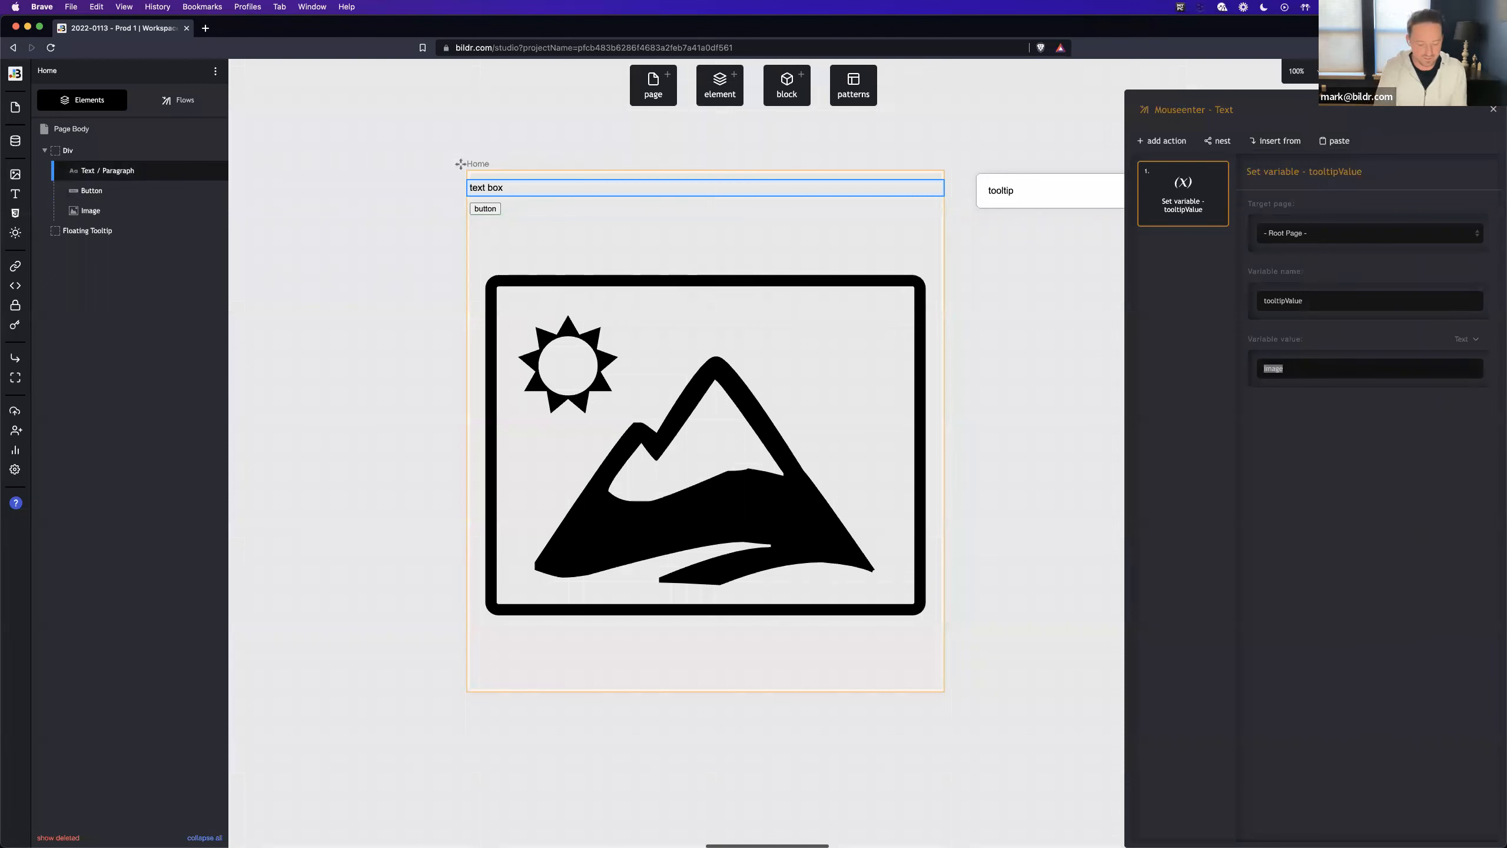
text(text)
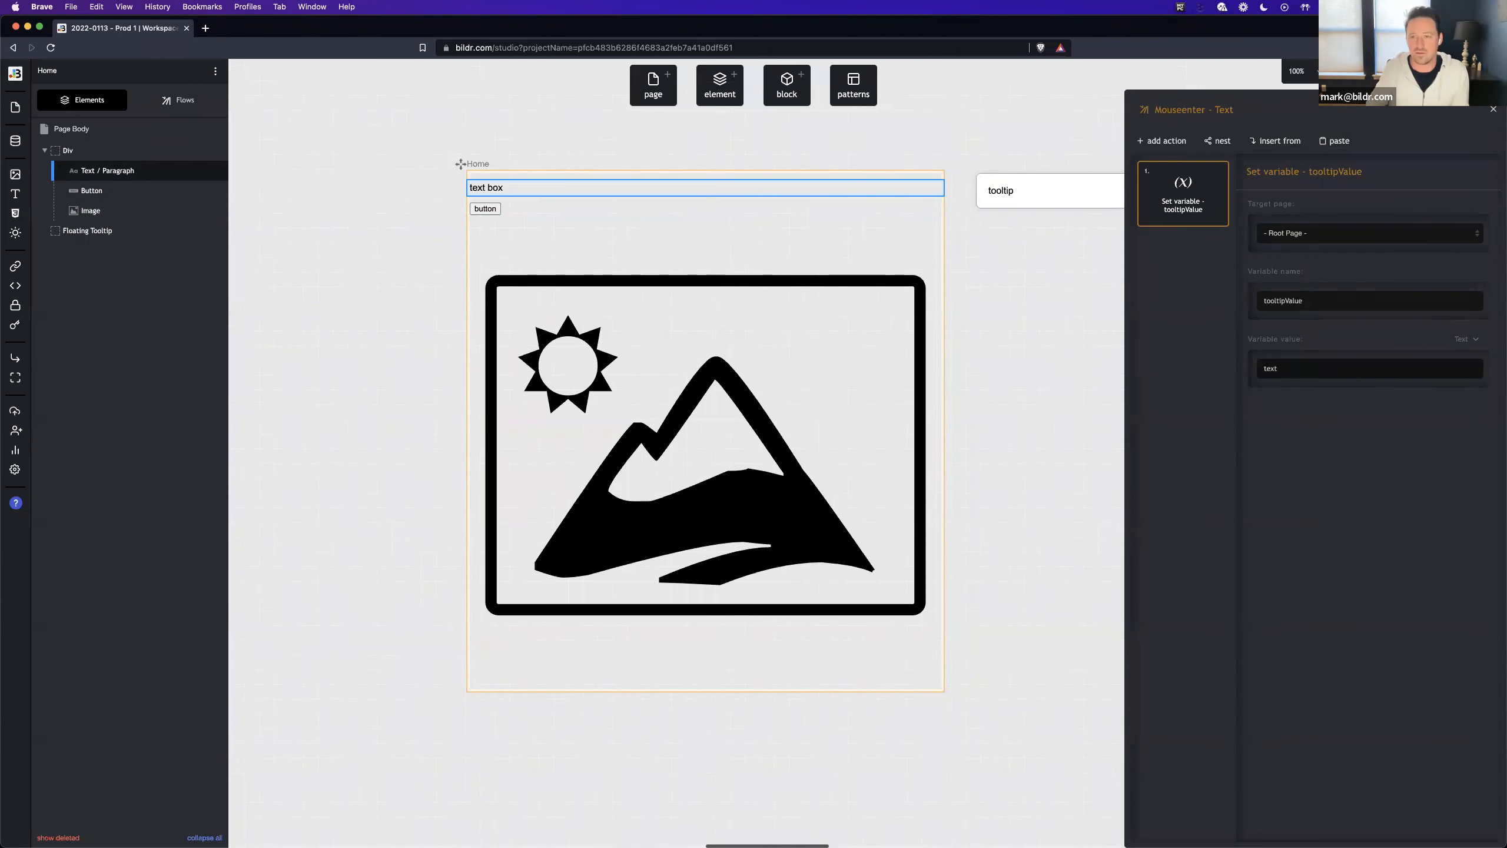
- Open the button's Mouseenter - Button flow and set the tooltipValue variable's value to button
click(484, 208)
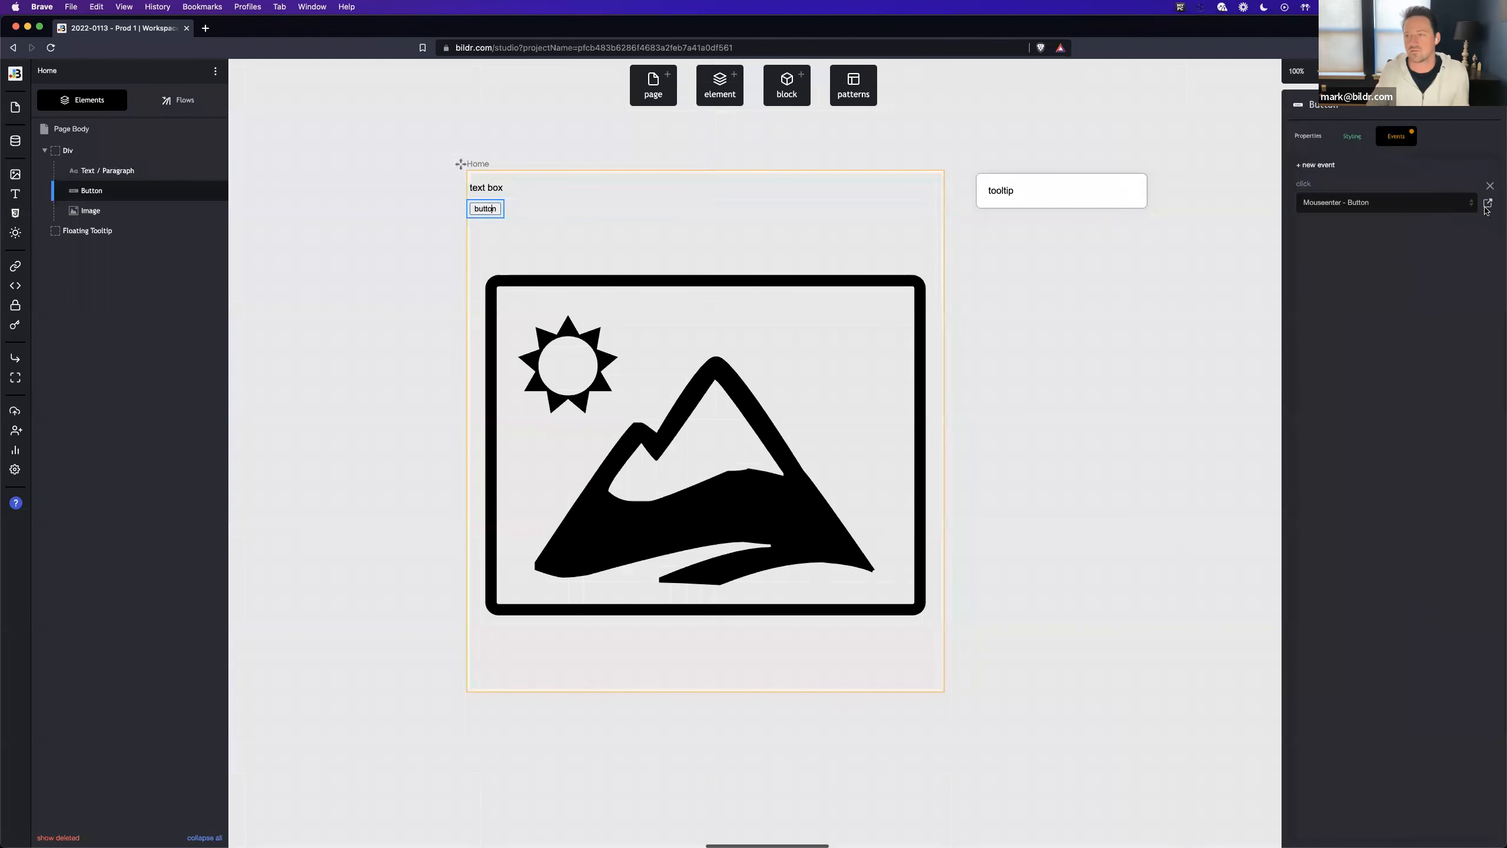
click(1488, 202)
double_click(1306, 369)
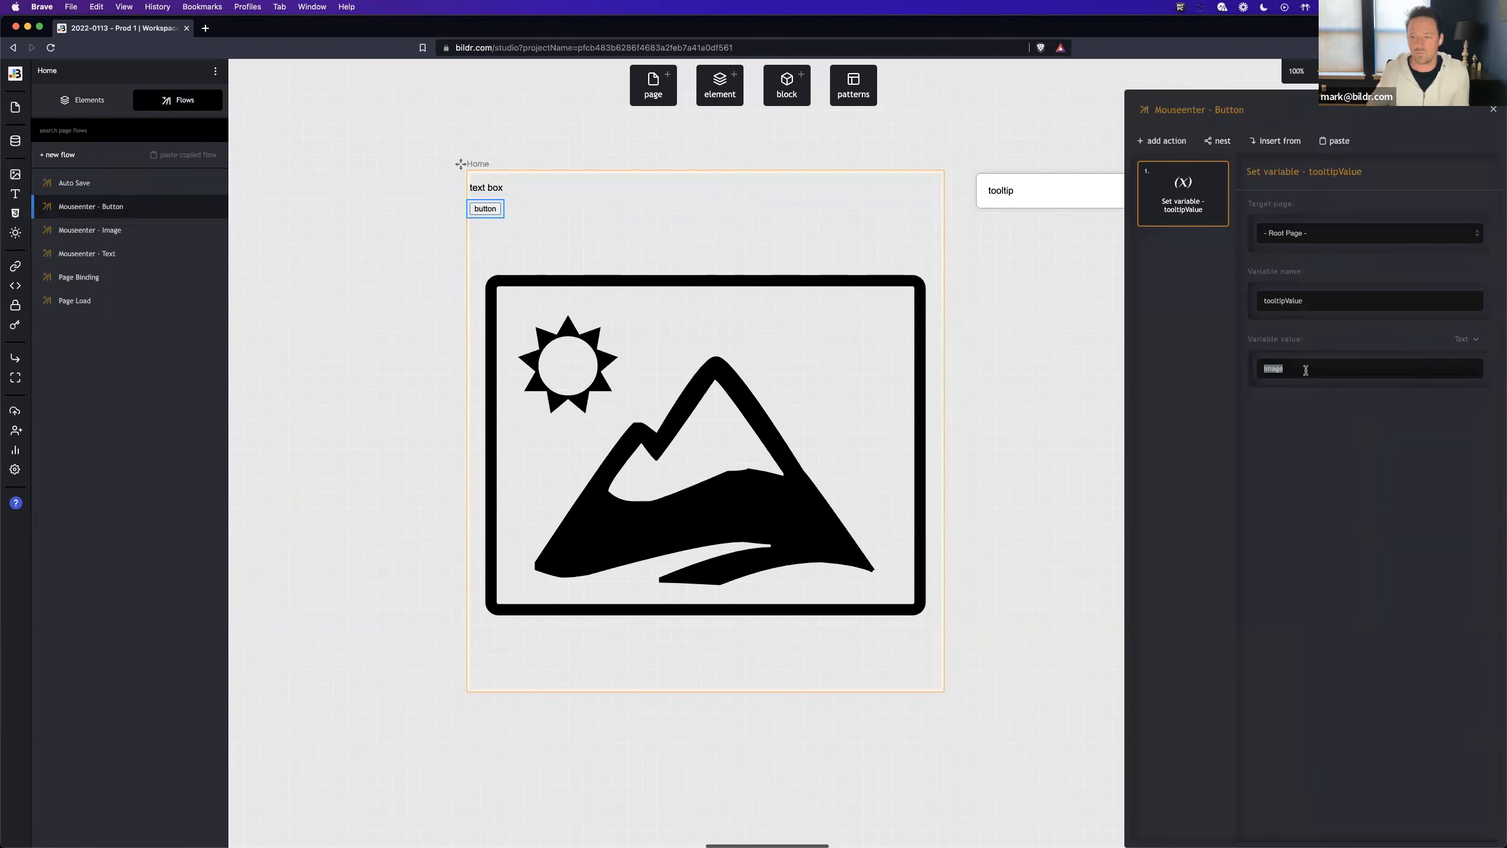
text(button)
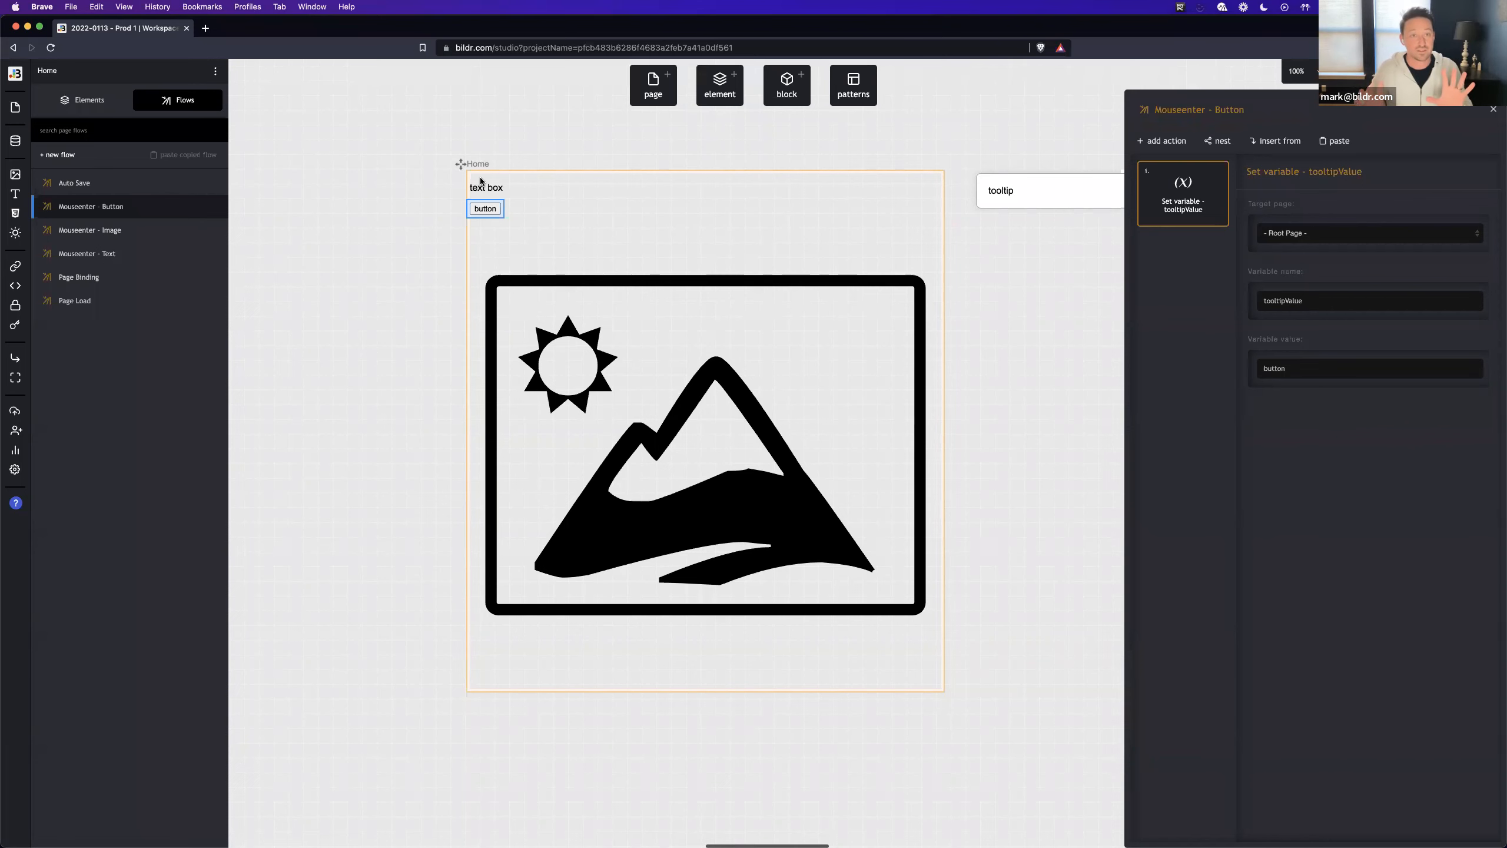
- Create a new flow on the Home page named Open Tooltip
click(59, 155)
text(Open Tooltip)
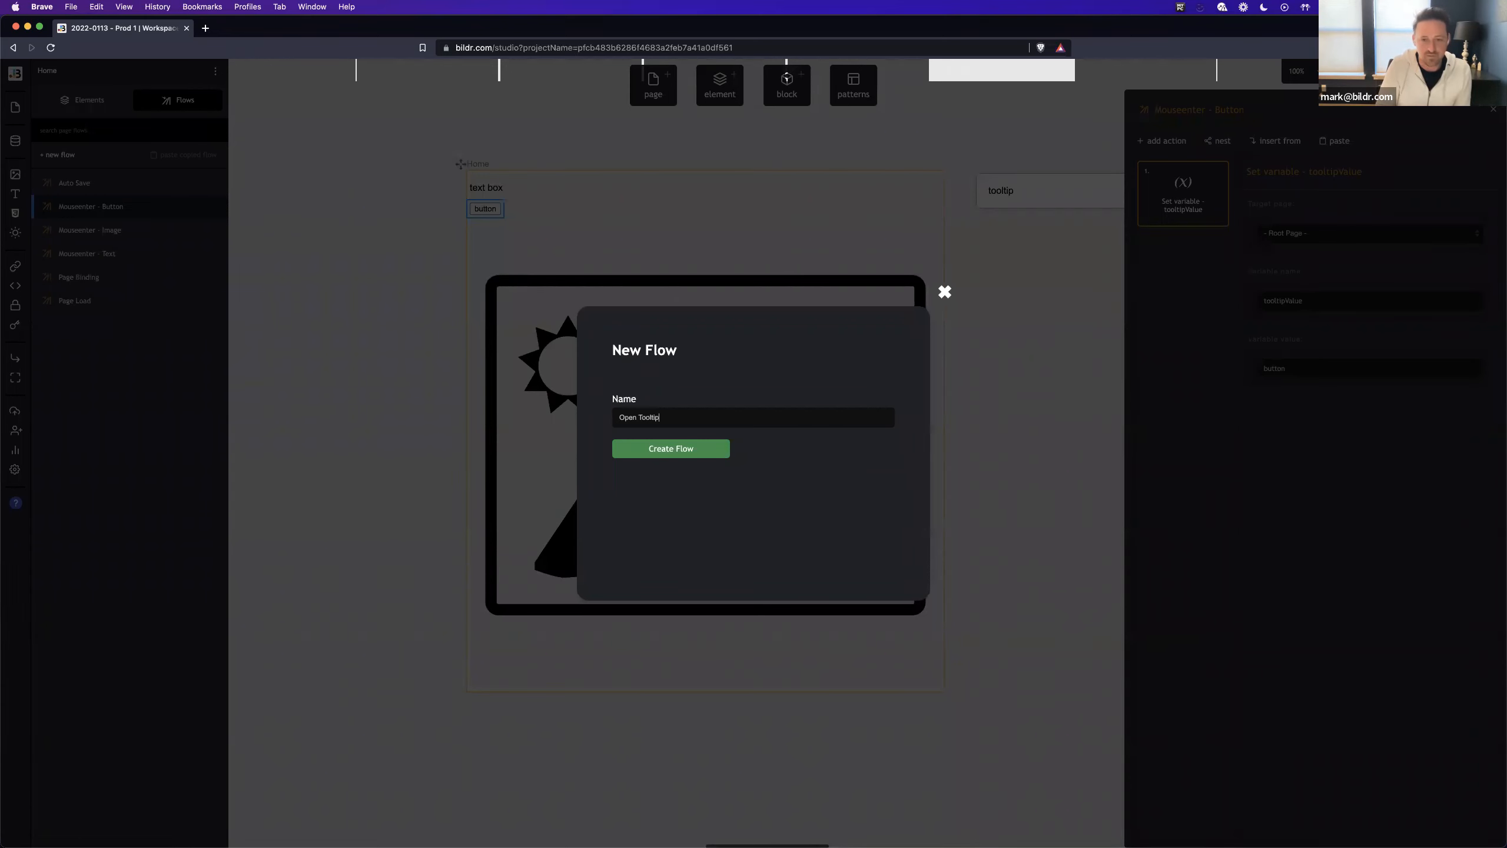
key(Return)
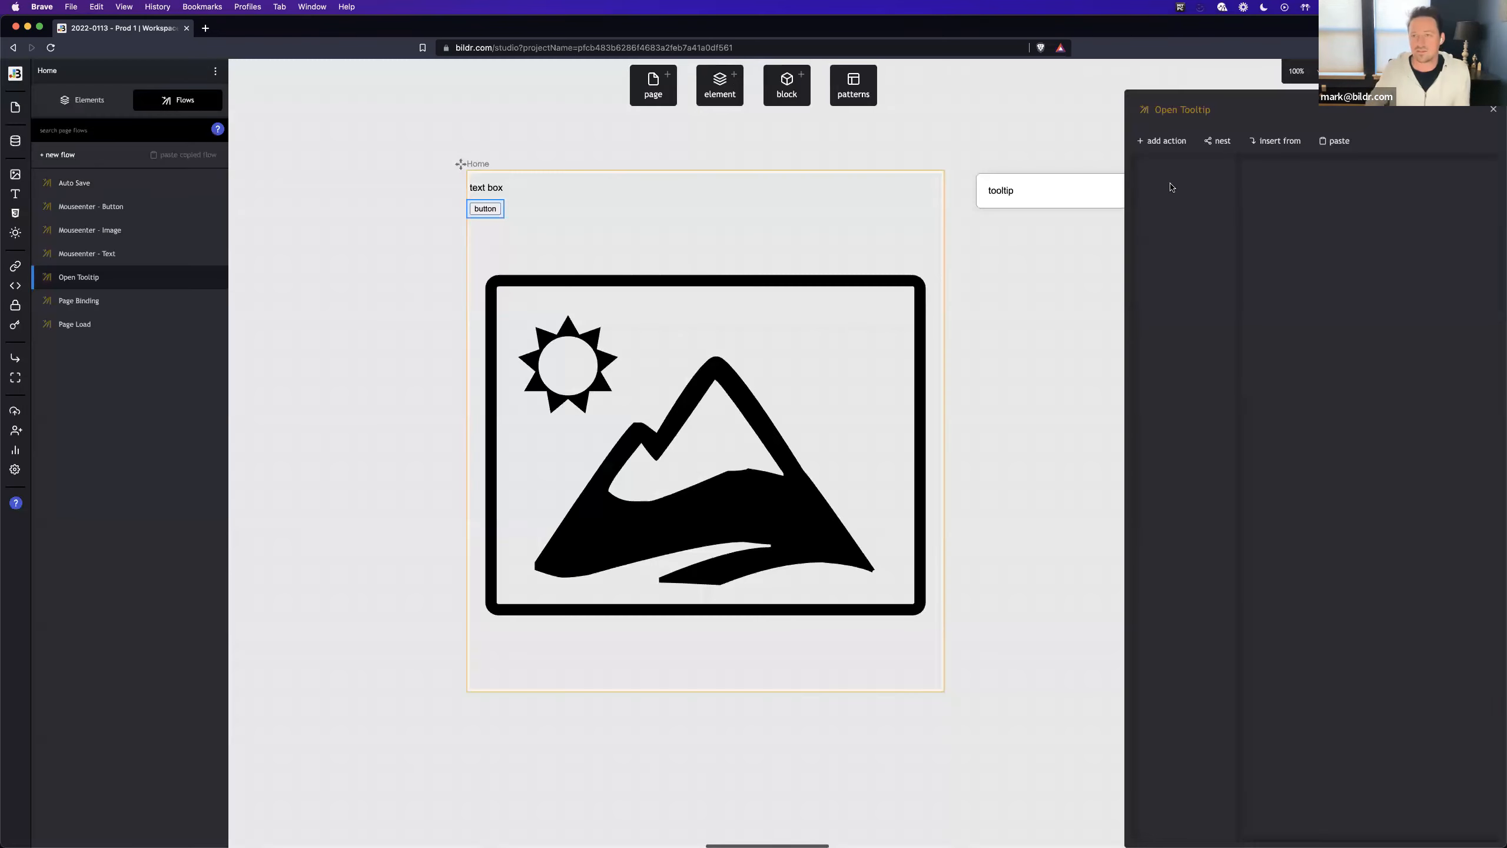
- Add an Open page into Container action that opens the Tooltip page in the current page's Floating Tooltip element
click(1165, 141)
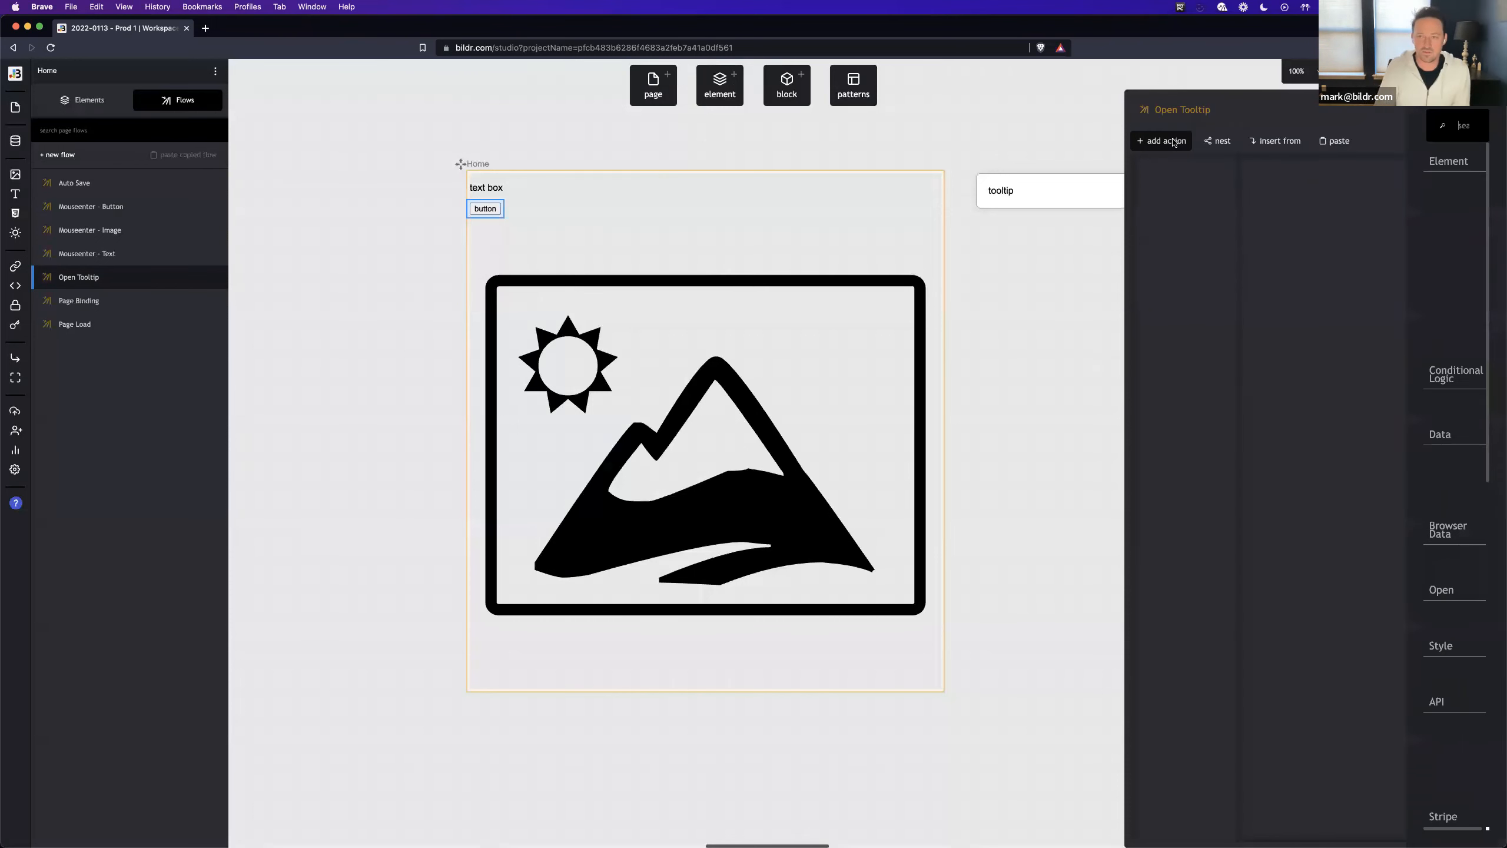
text(open page)
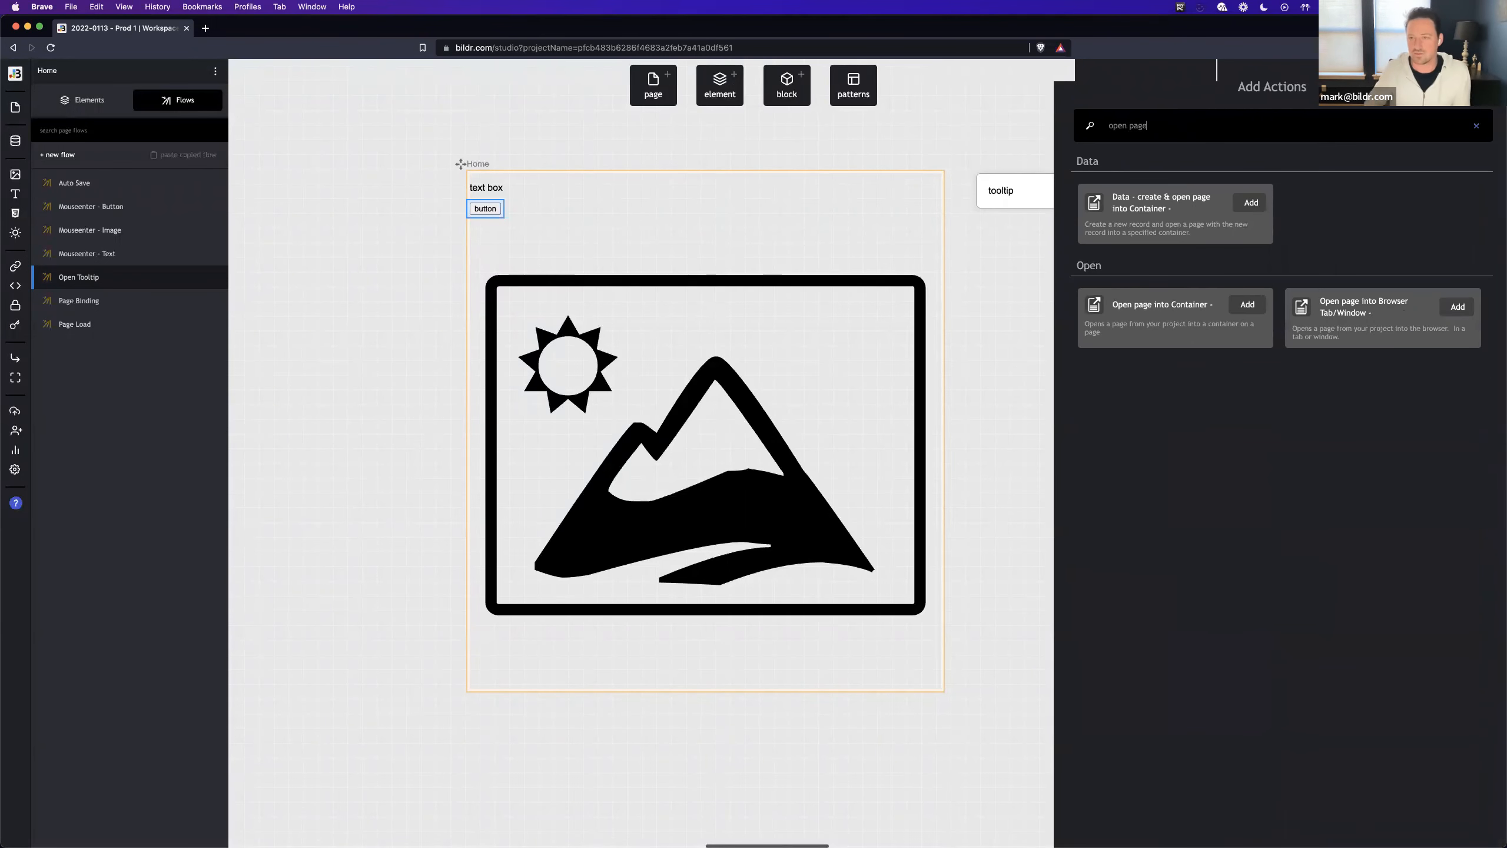
click(1248, 305)
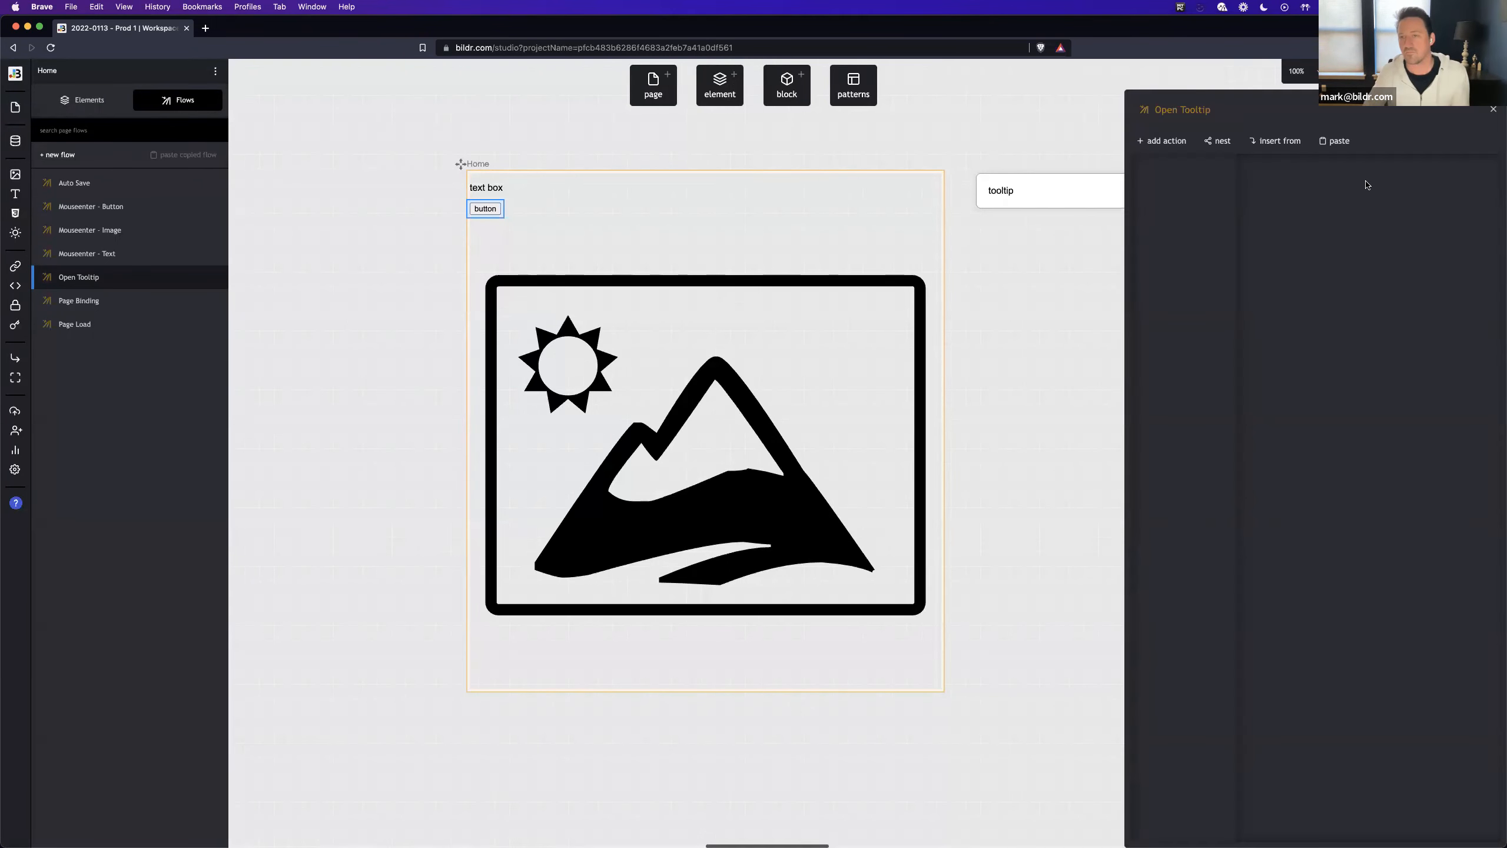
click(1320, 240)
click(1321, 259)
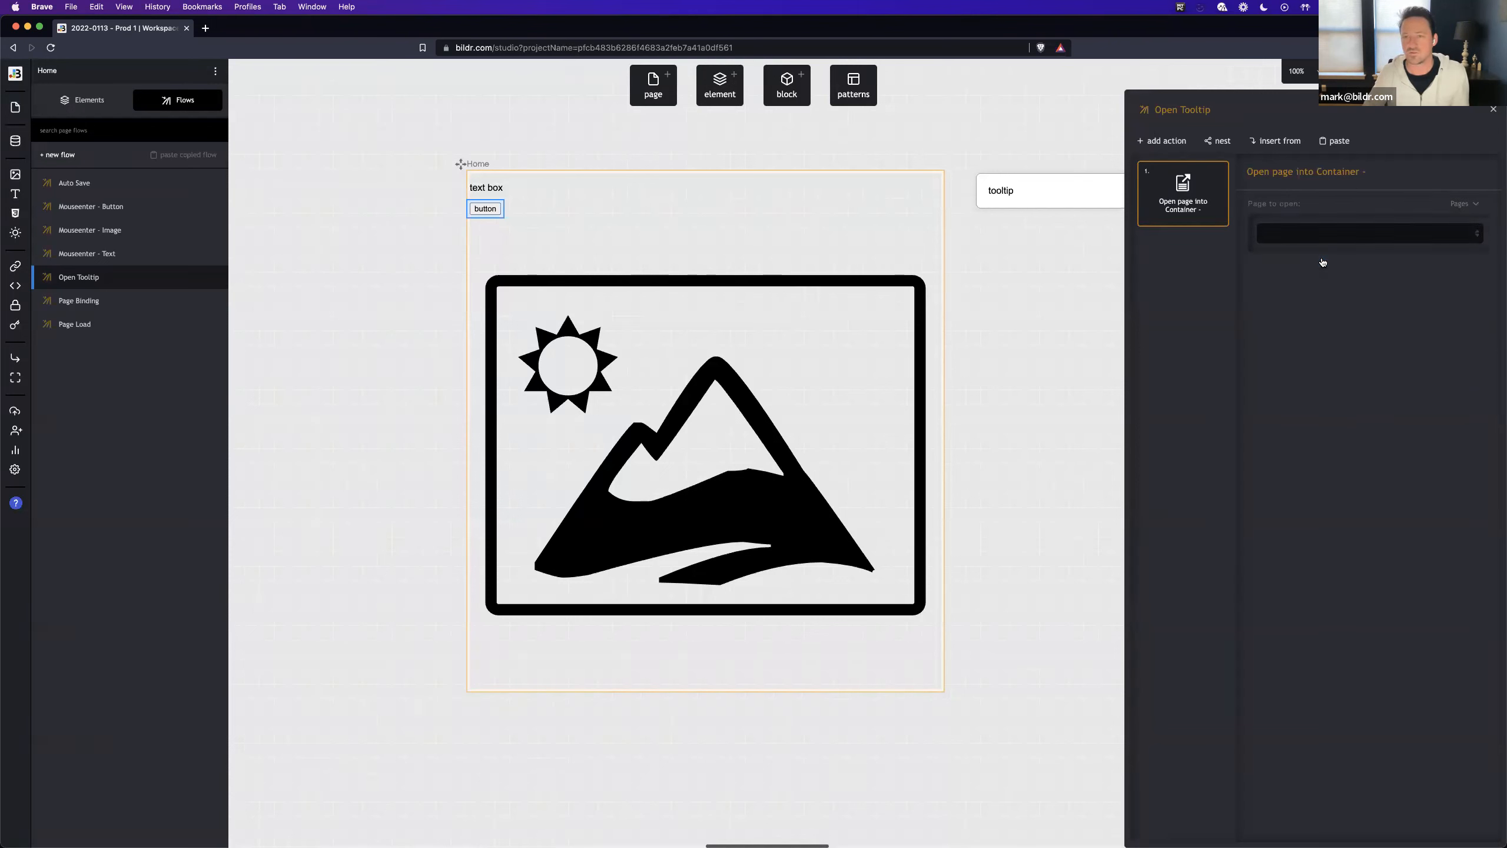
click(1309, 353)
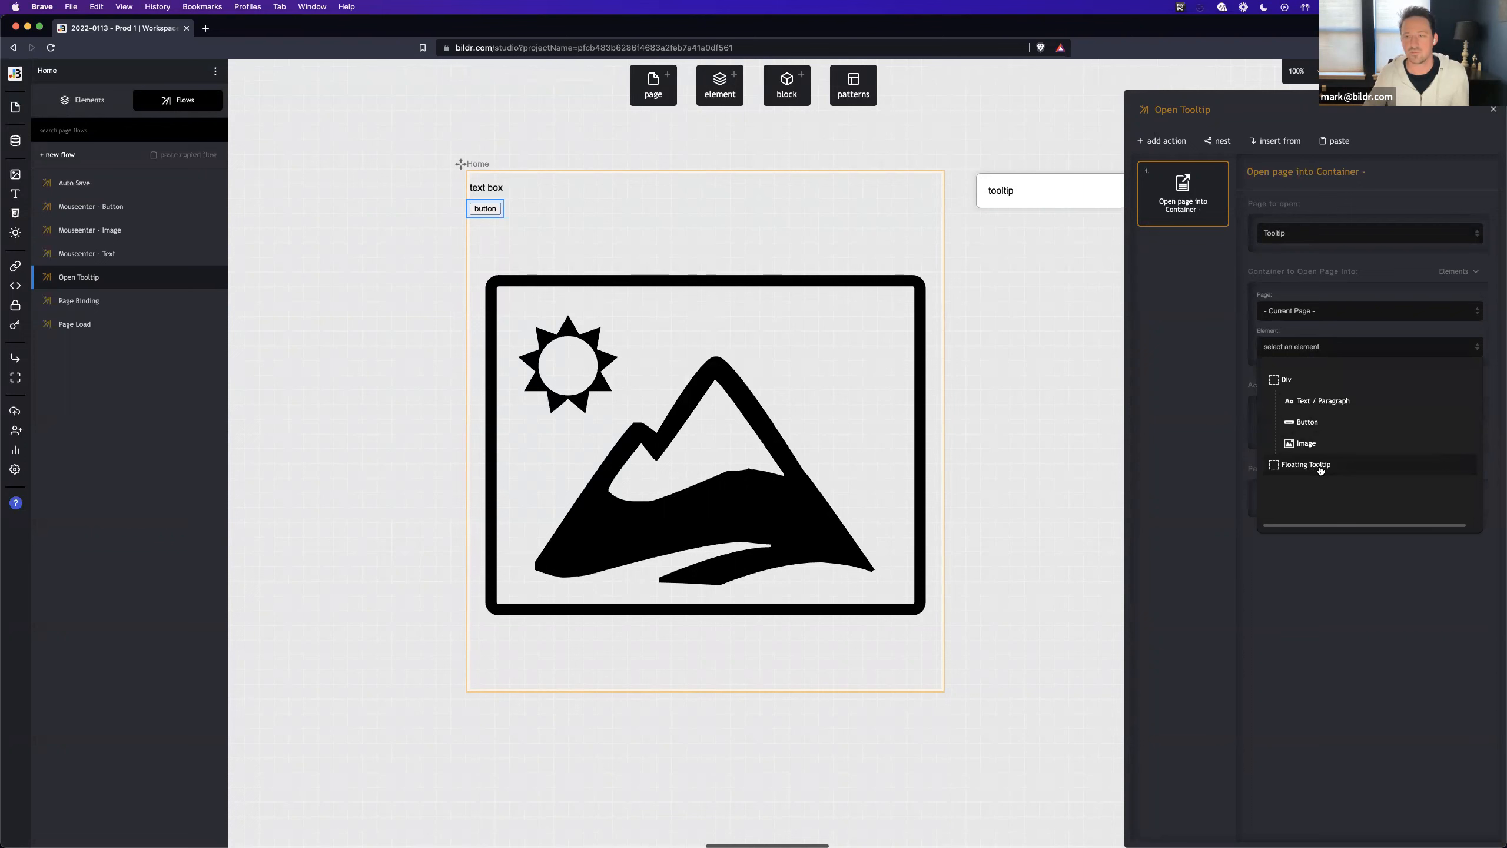
click(1318, 466)
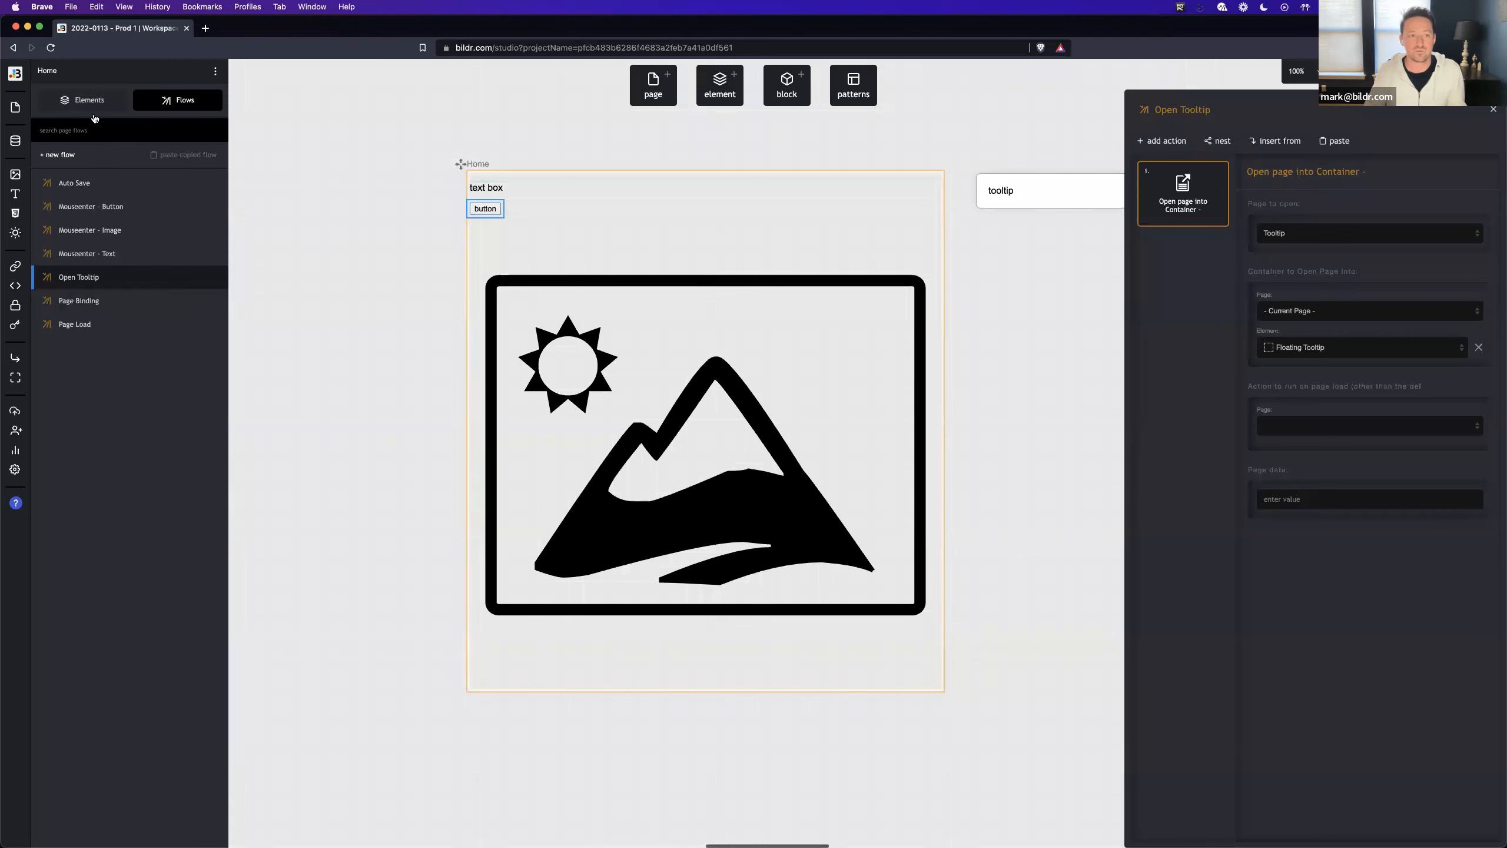
- Open the Home page preview with the developer console showing and clear the console
click(99, 97)
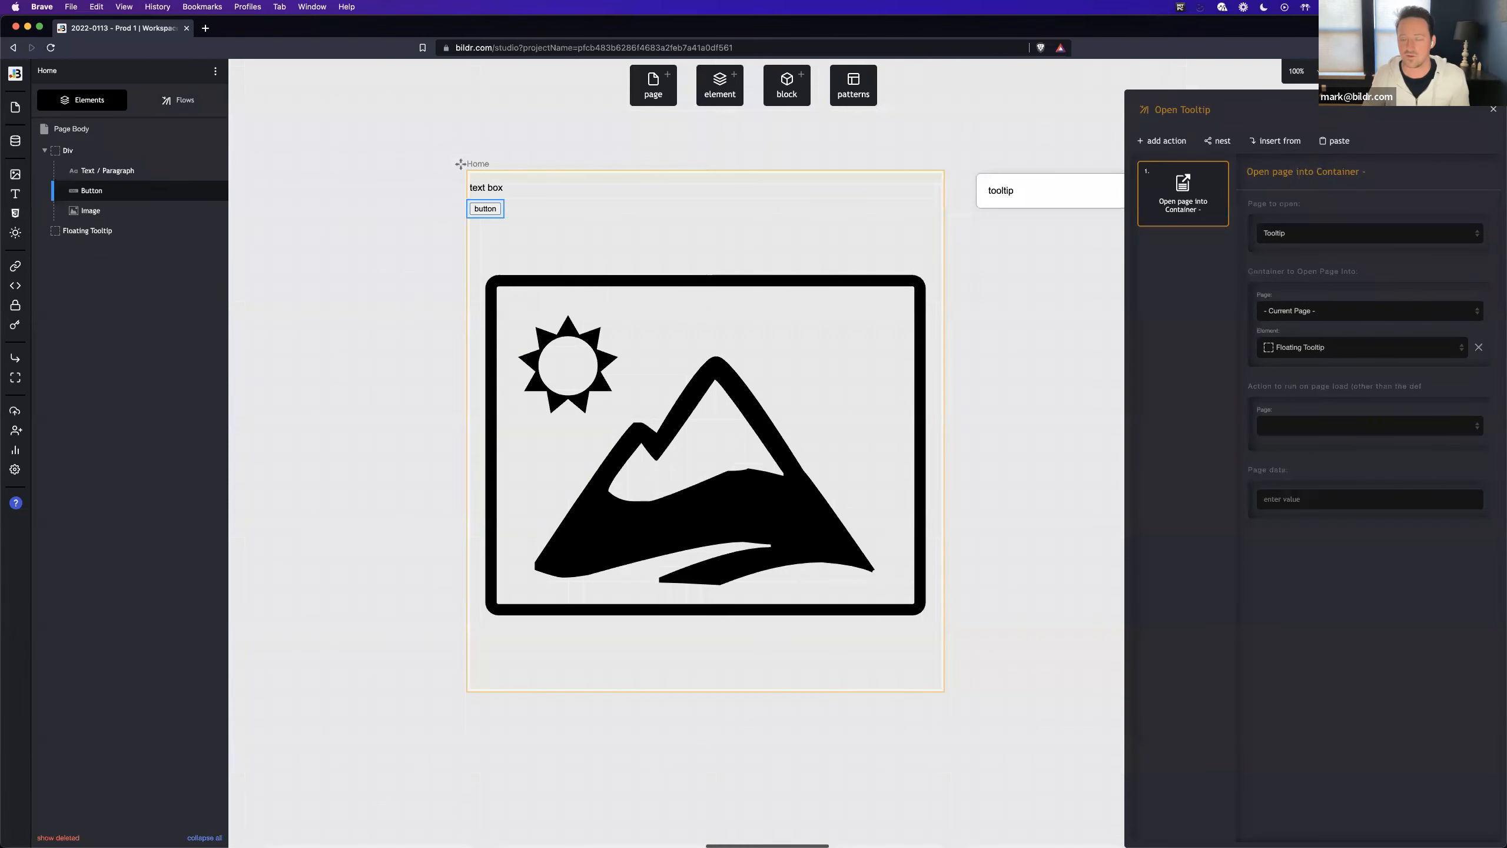
click(720, 409)
click(717, 421)
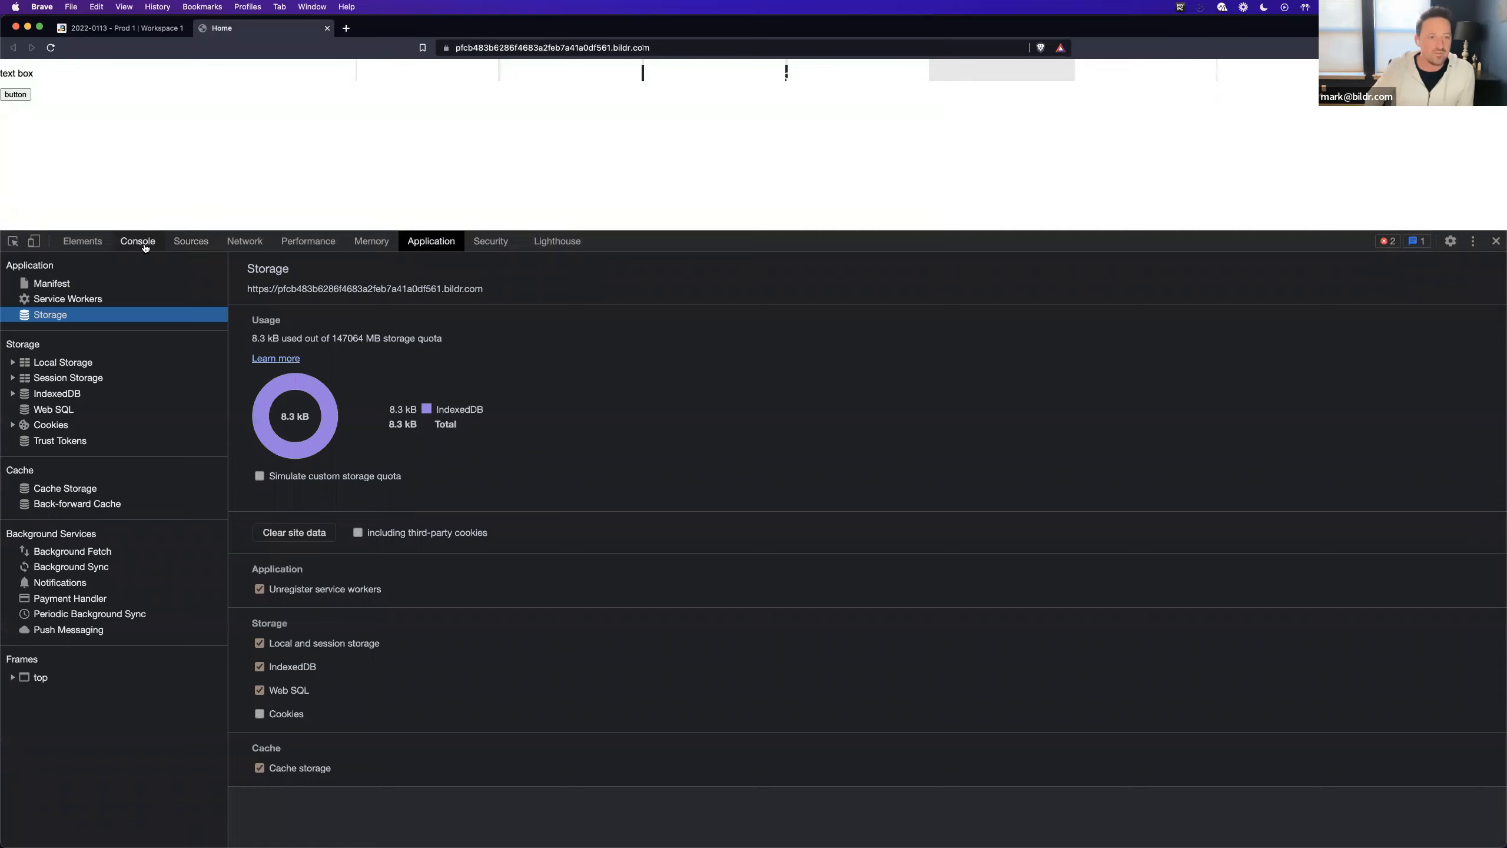
click(142, 241)
click(35, 262)
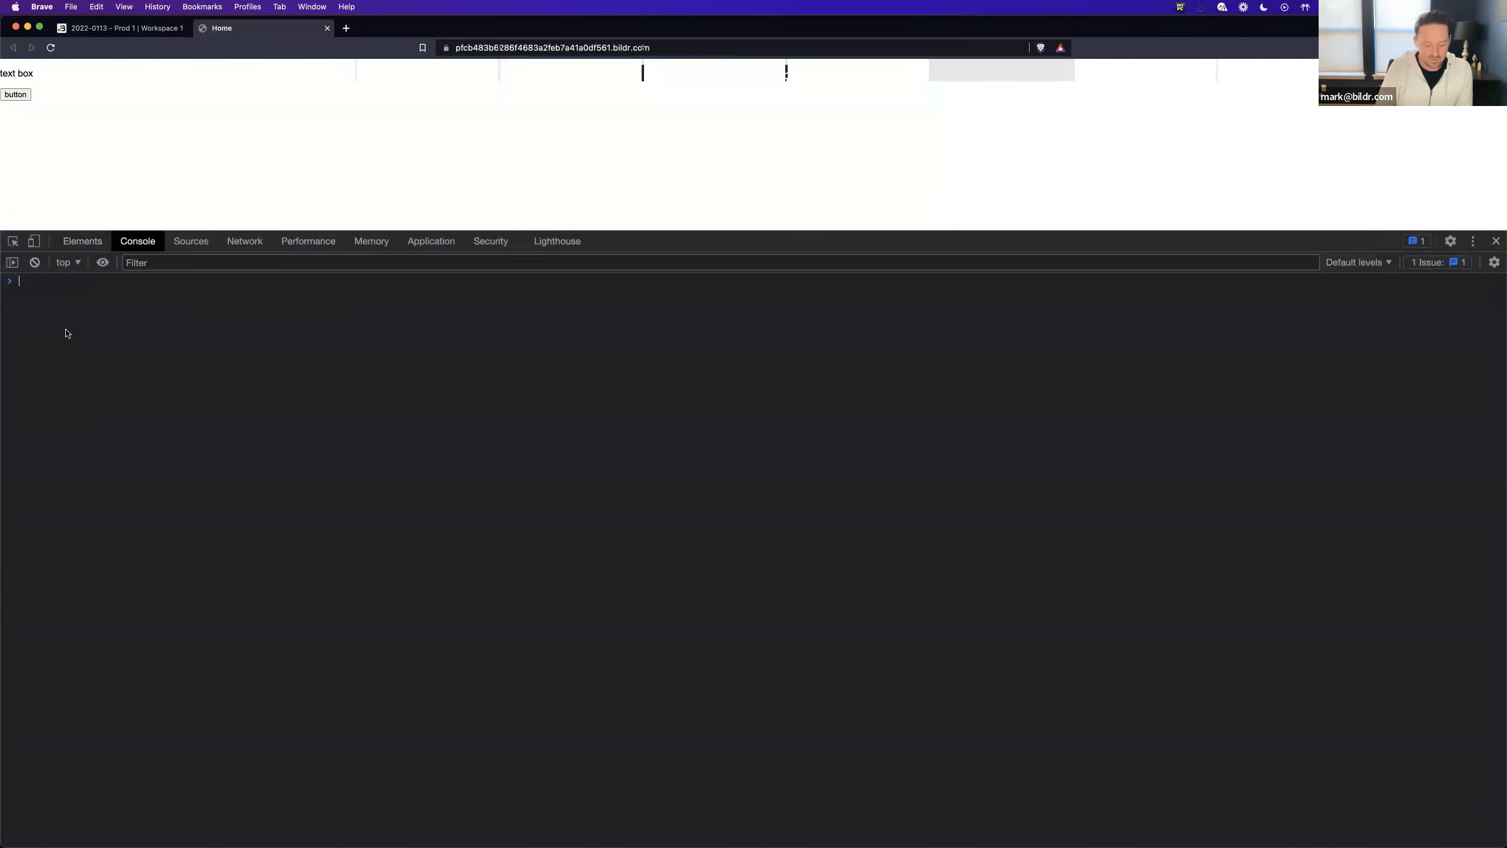
- Evaluate brwFormRoot._vars in the console to inspect the root page's variables
text(br)
key(Tab)
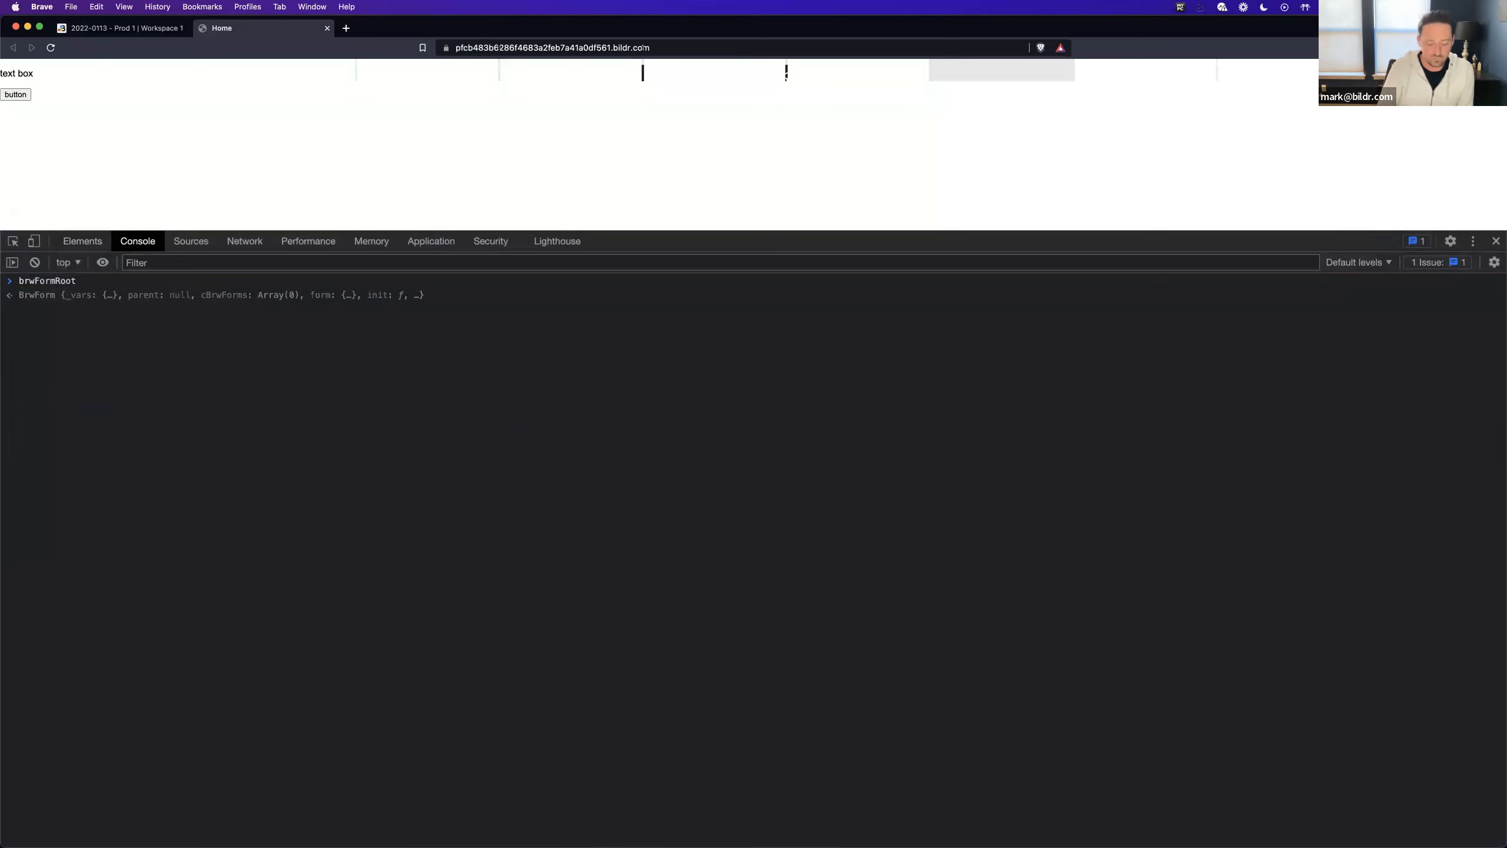
text(._vars)
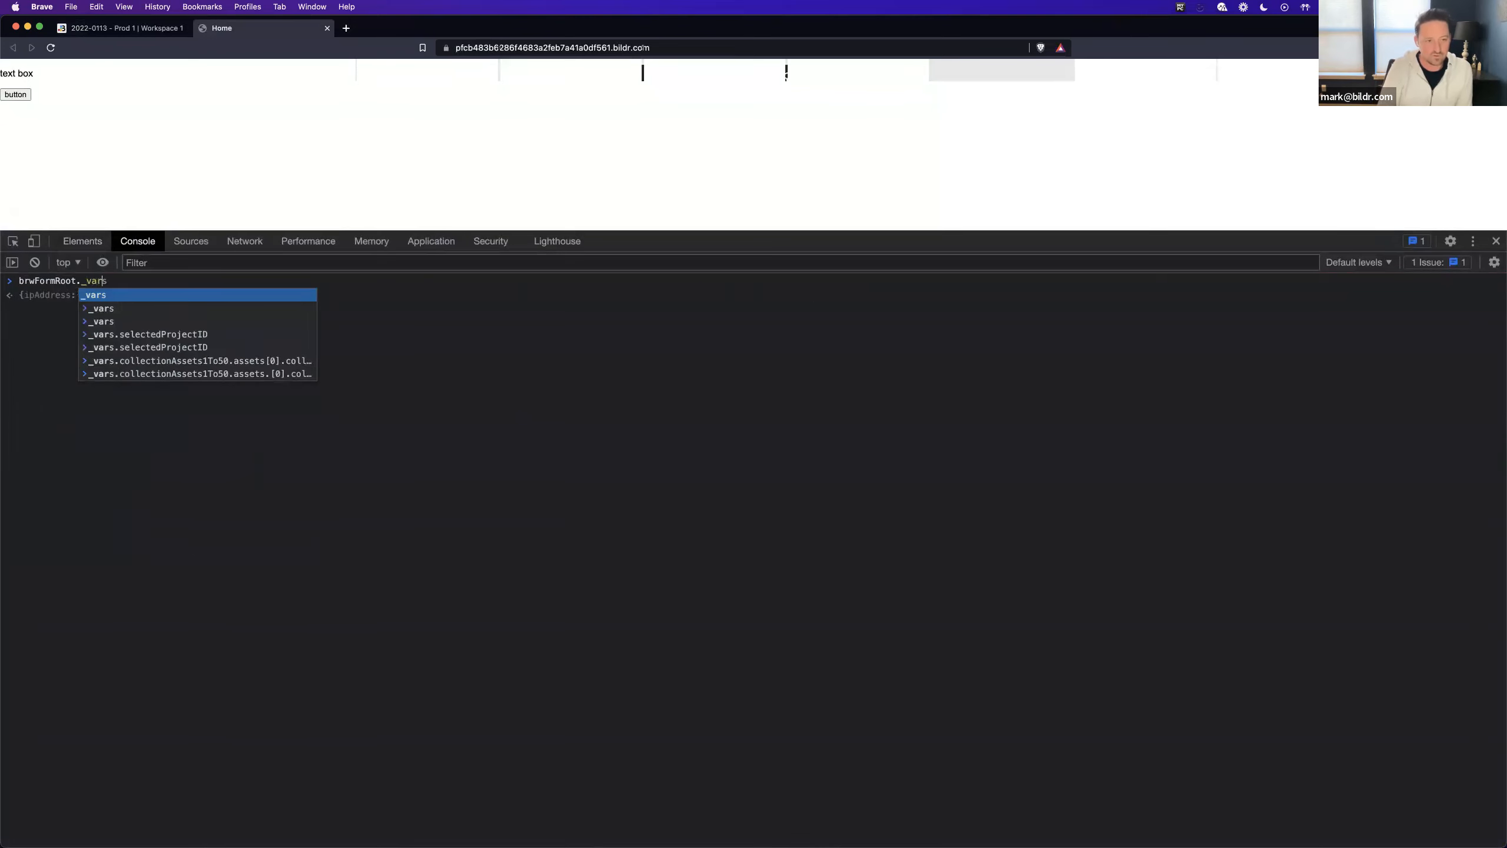
key(Escape)
key(Return)
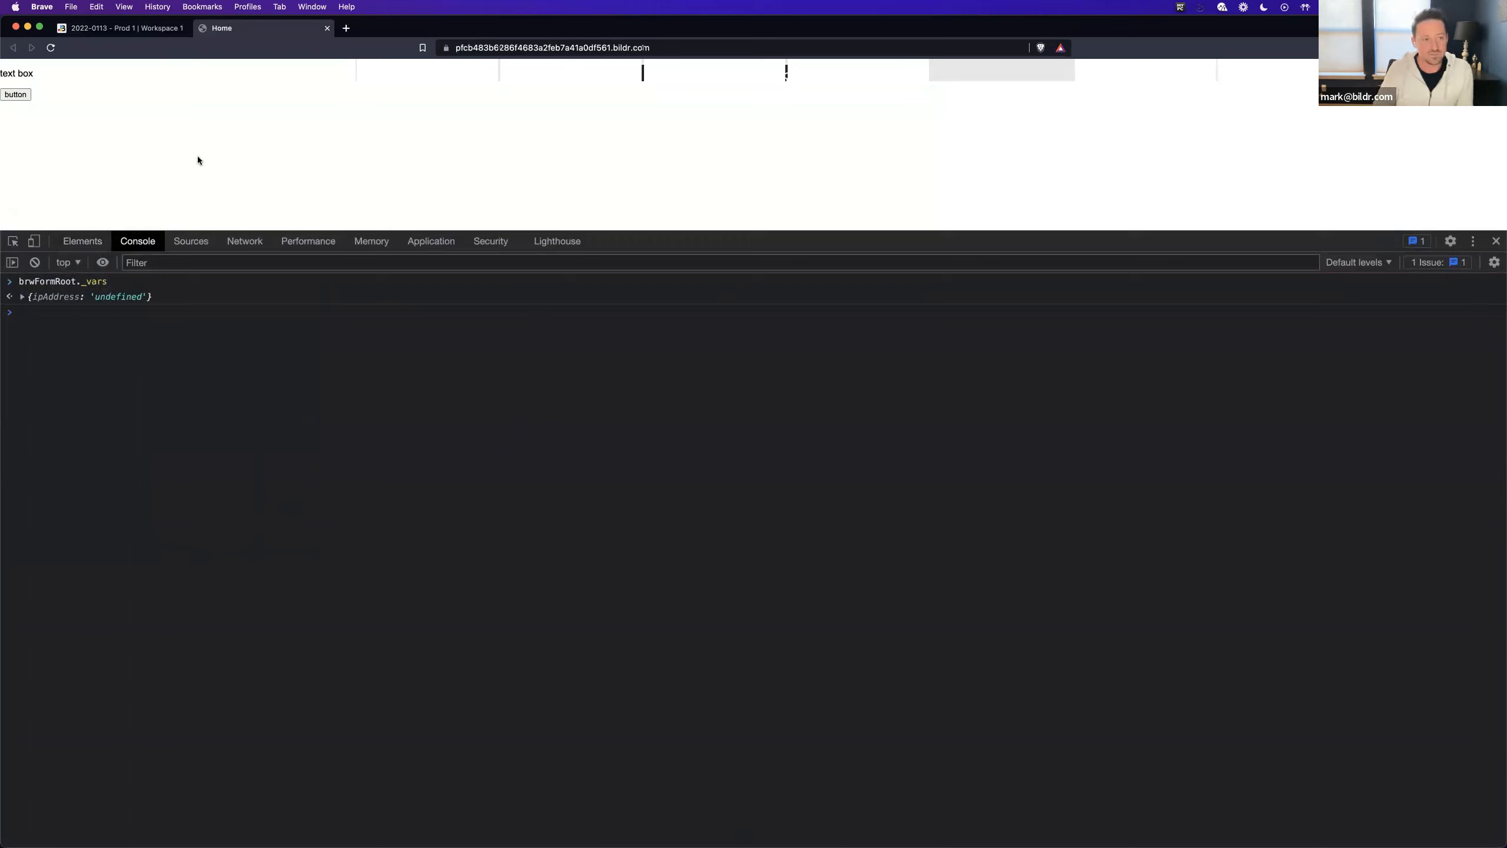
- Evaluate brwFormRoot._vars again and expand the result to examine tooltipValue and the window mouse position variables
key(Up)
key(Return)
click(22, 328)
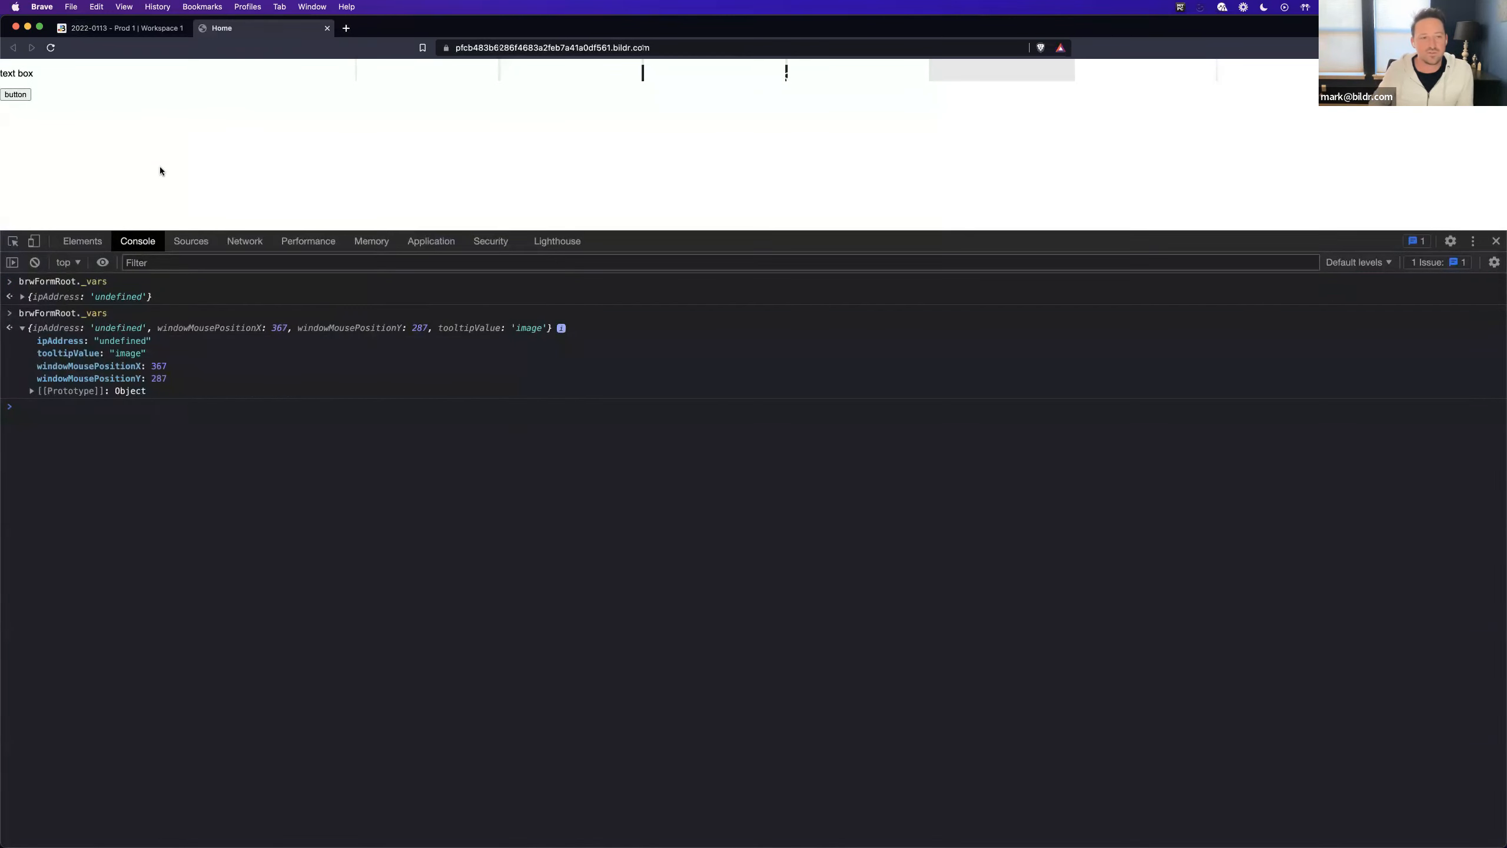
drag(53, 366, 85, 371)
double_click(85, 367)
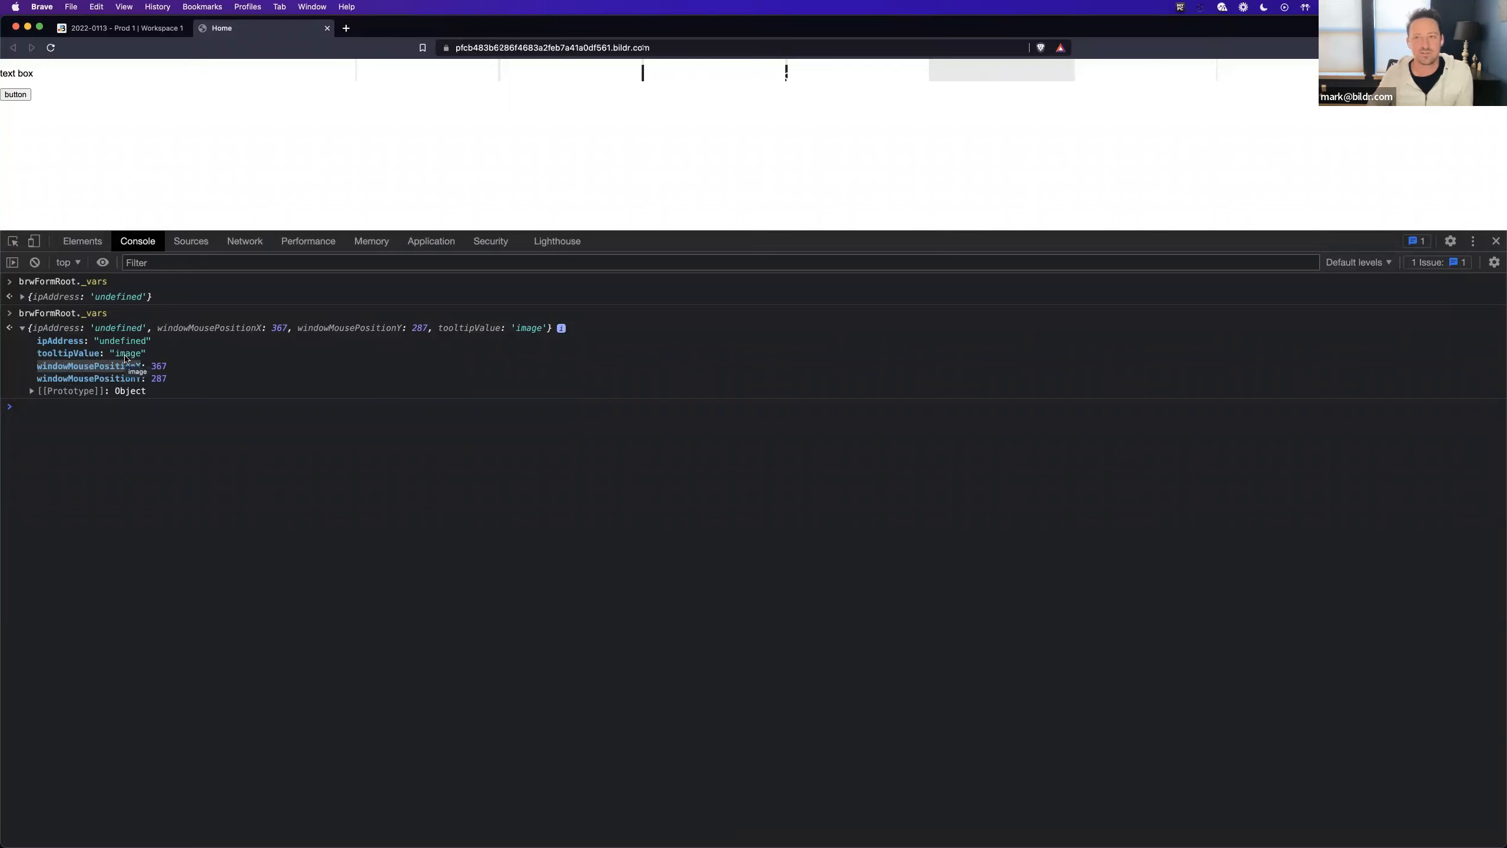
- Evaluate brwFormRoot._vars once more in the console and examine the updated windowMousePositionX and windowMousePositionY variables
click(92, 412)
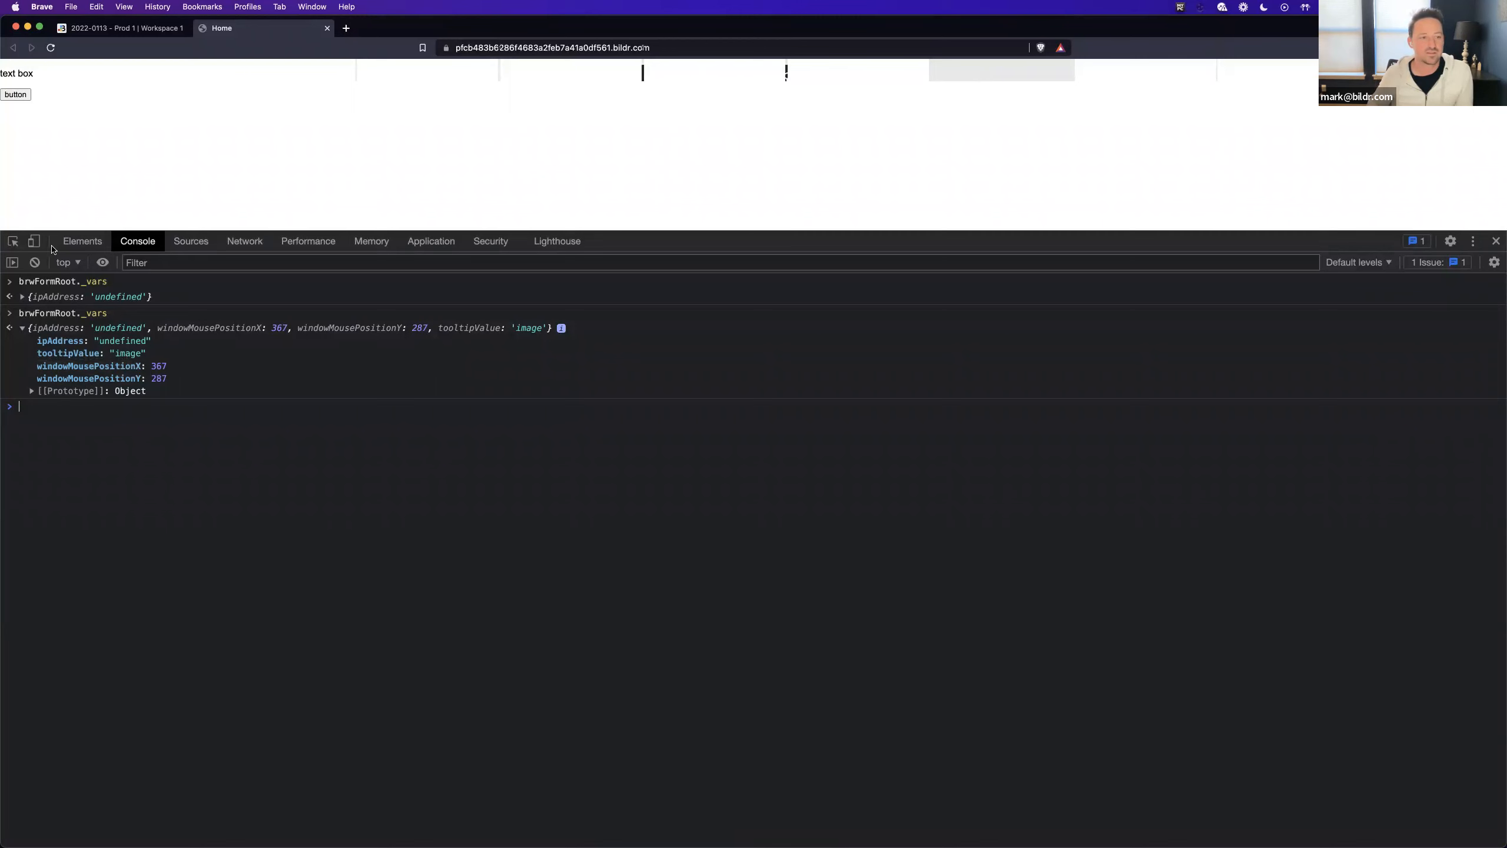
key(Up)
key(Return)
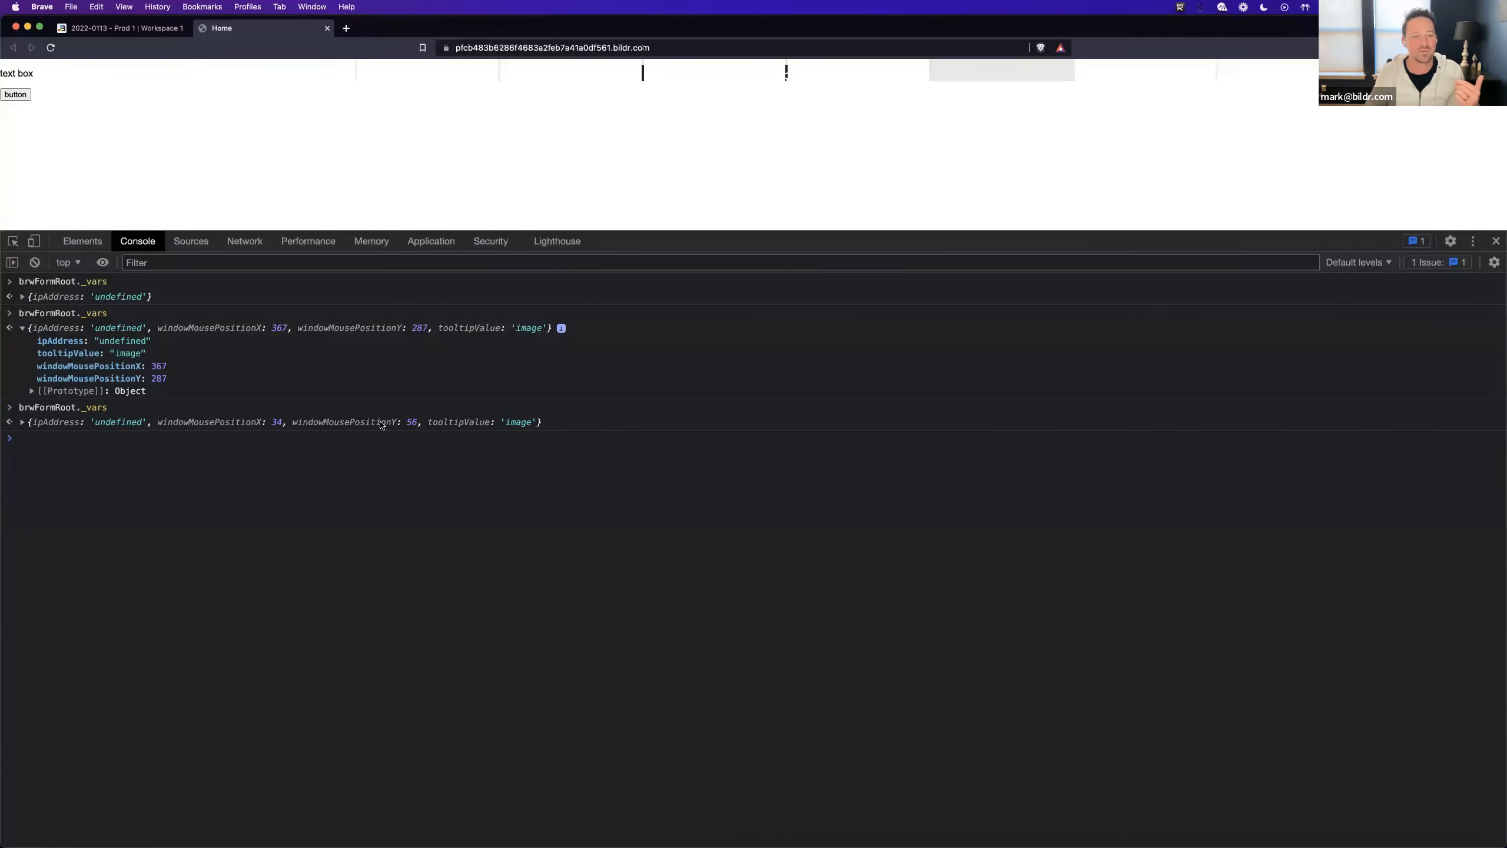
double_click(336, 426)
double_click(211, 425)
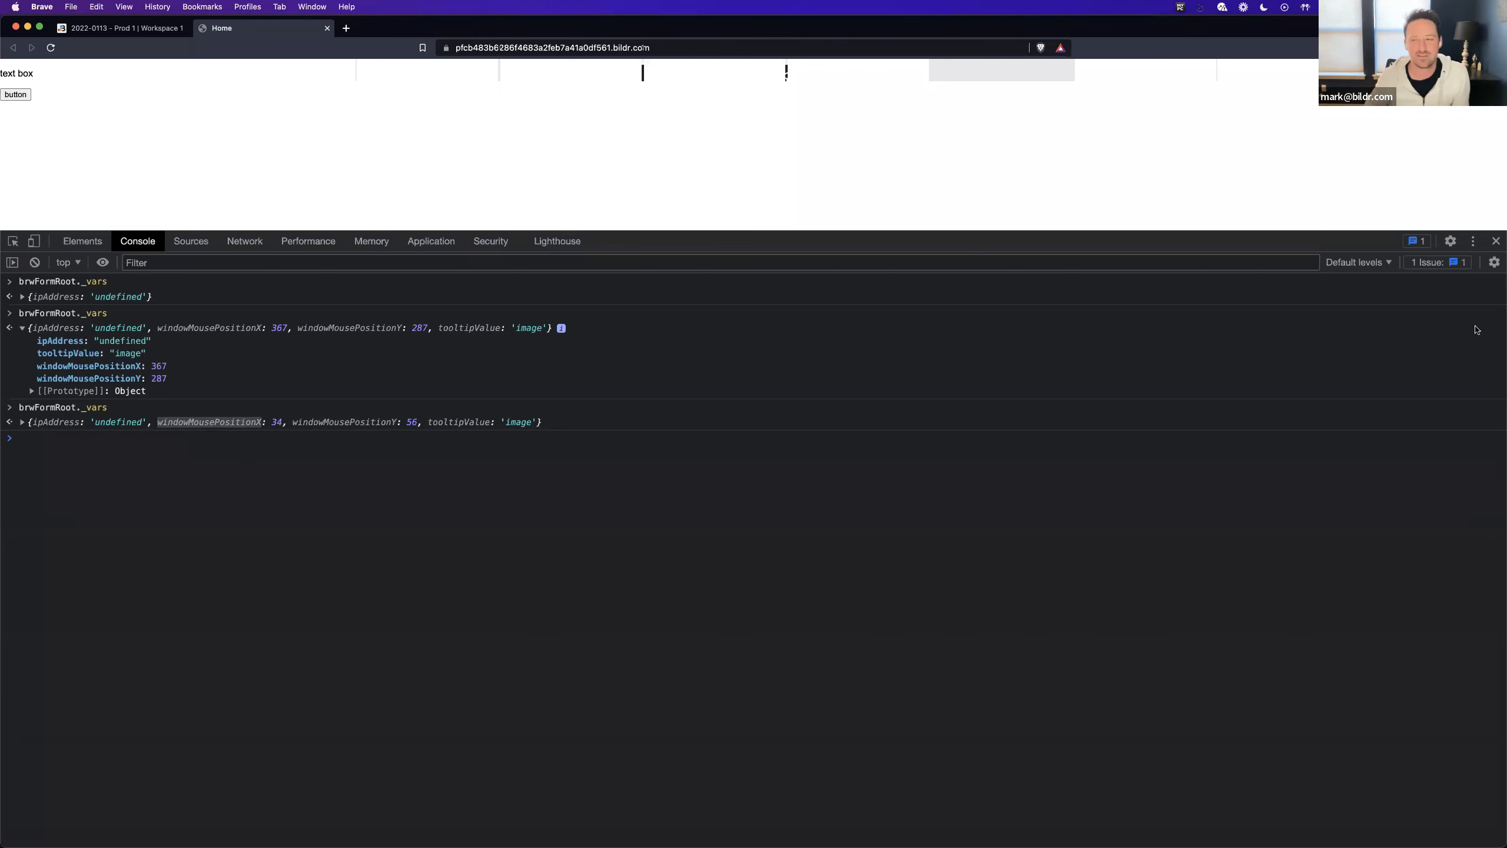
- Back in the Bildr studio, add an Element - set style property action to Open Tooltip targeting Floating Tooltip with property name left
click(95, 29)
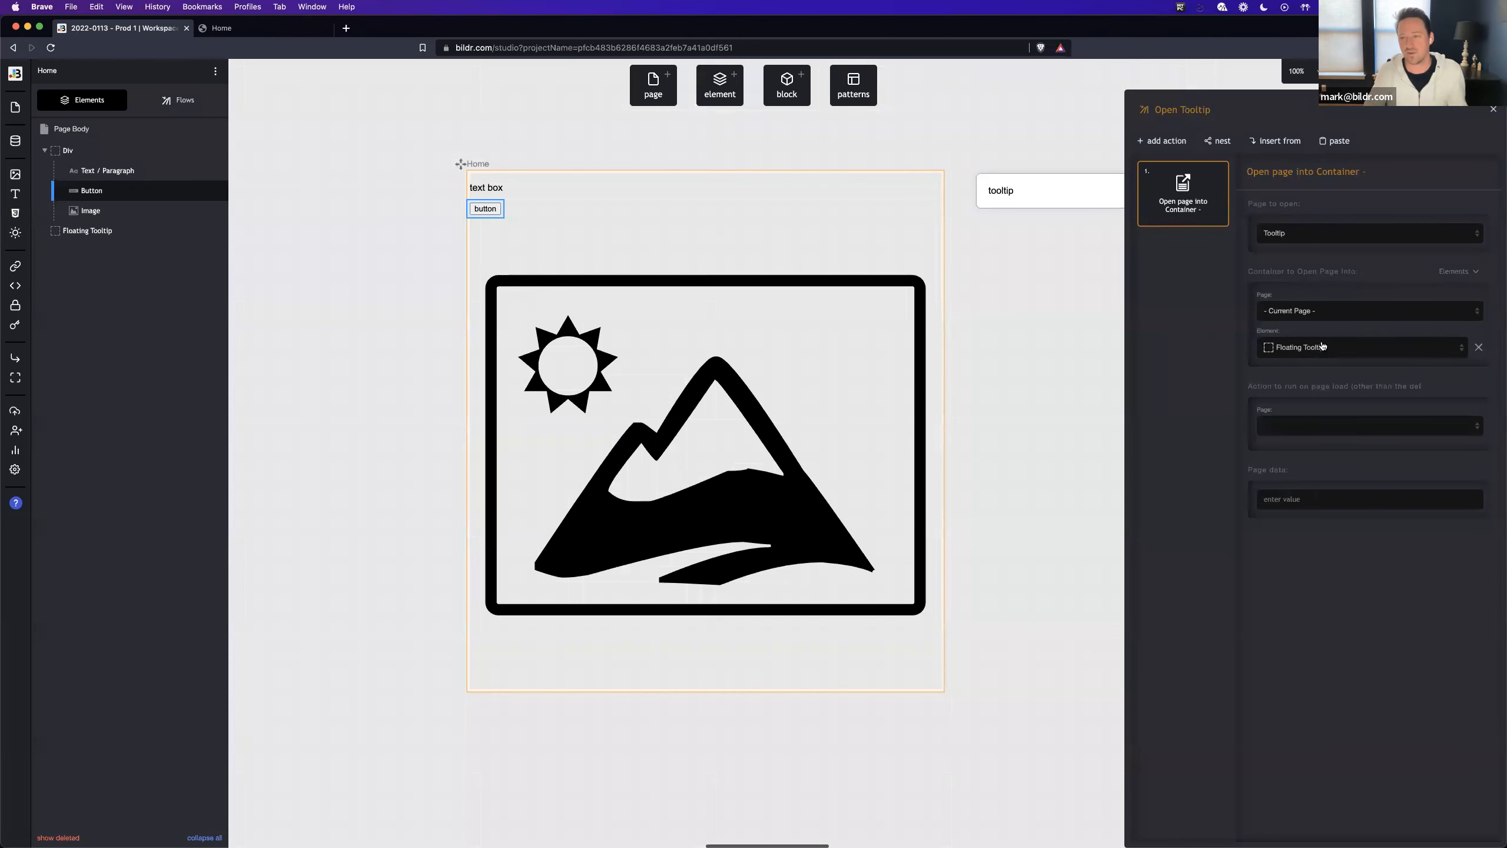
click(1166, 142)
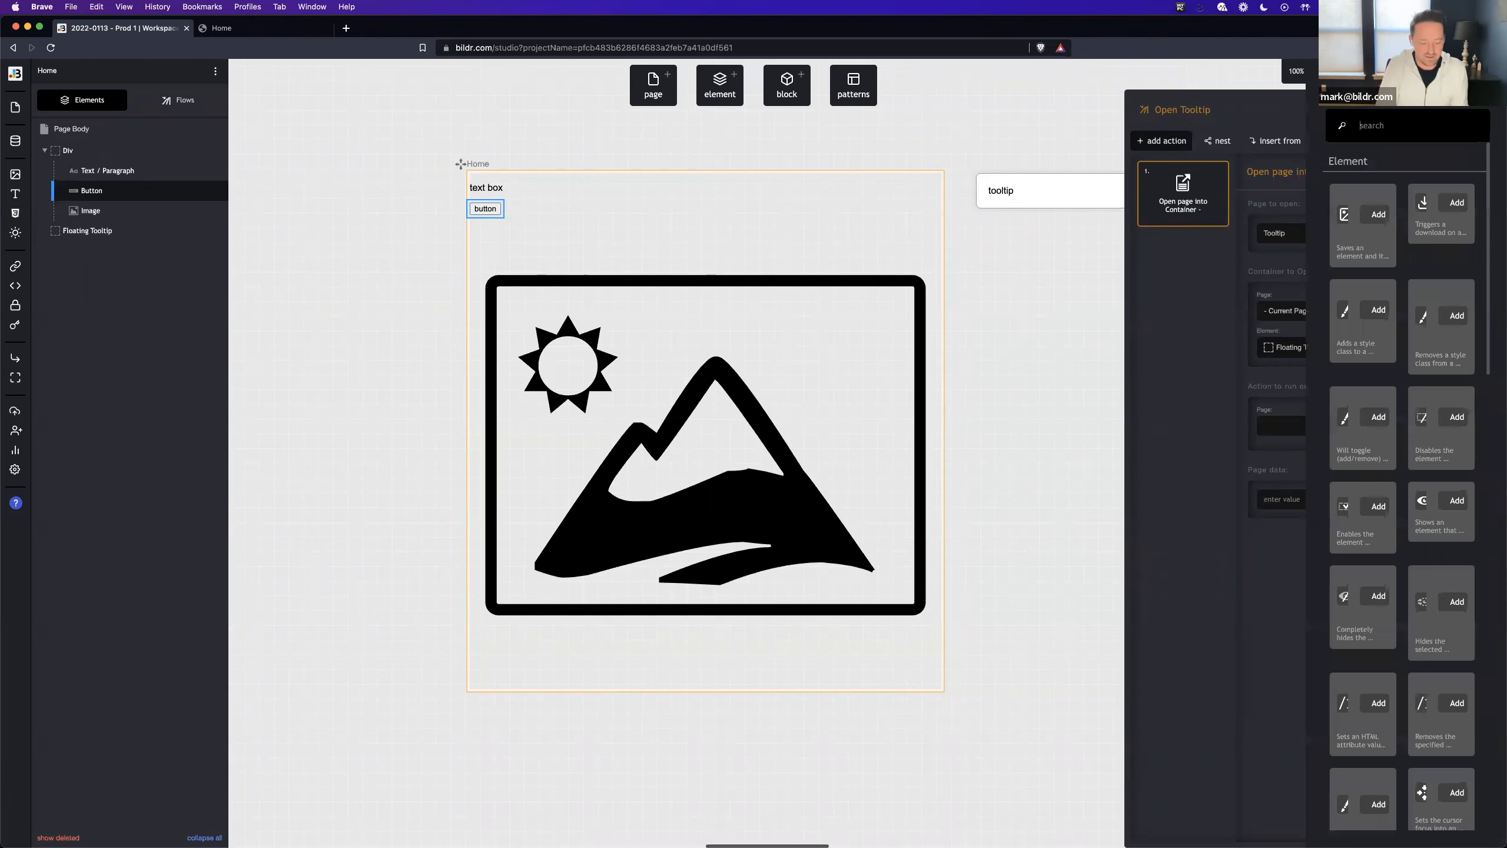
text(set styl)
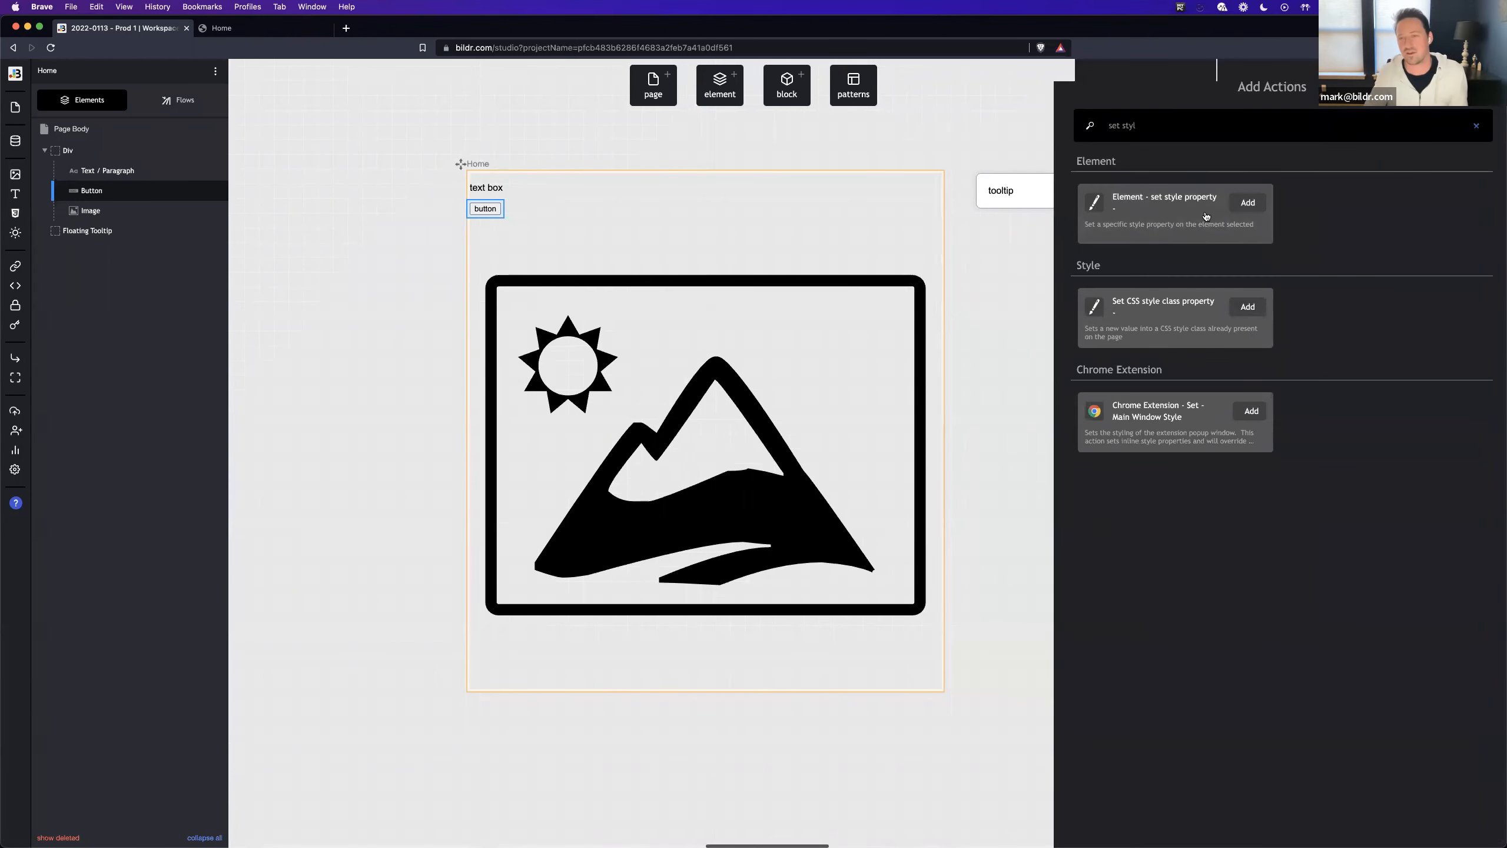
click(1247, 203)
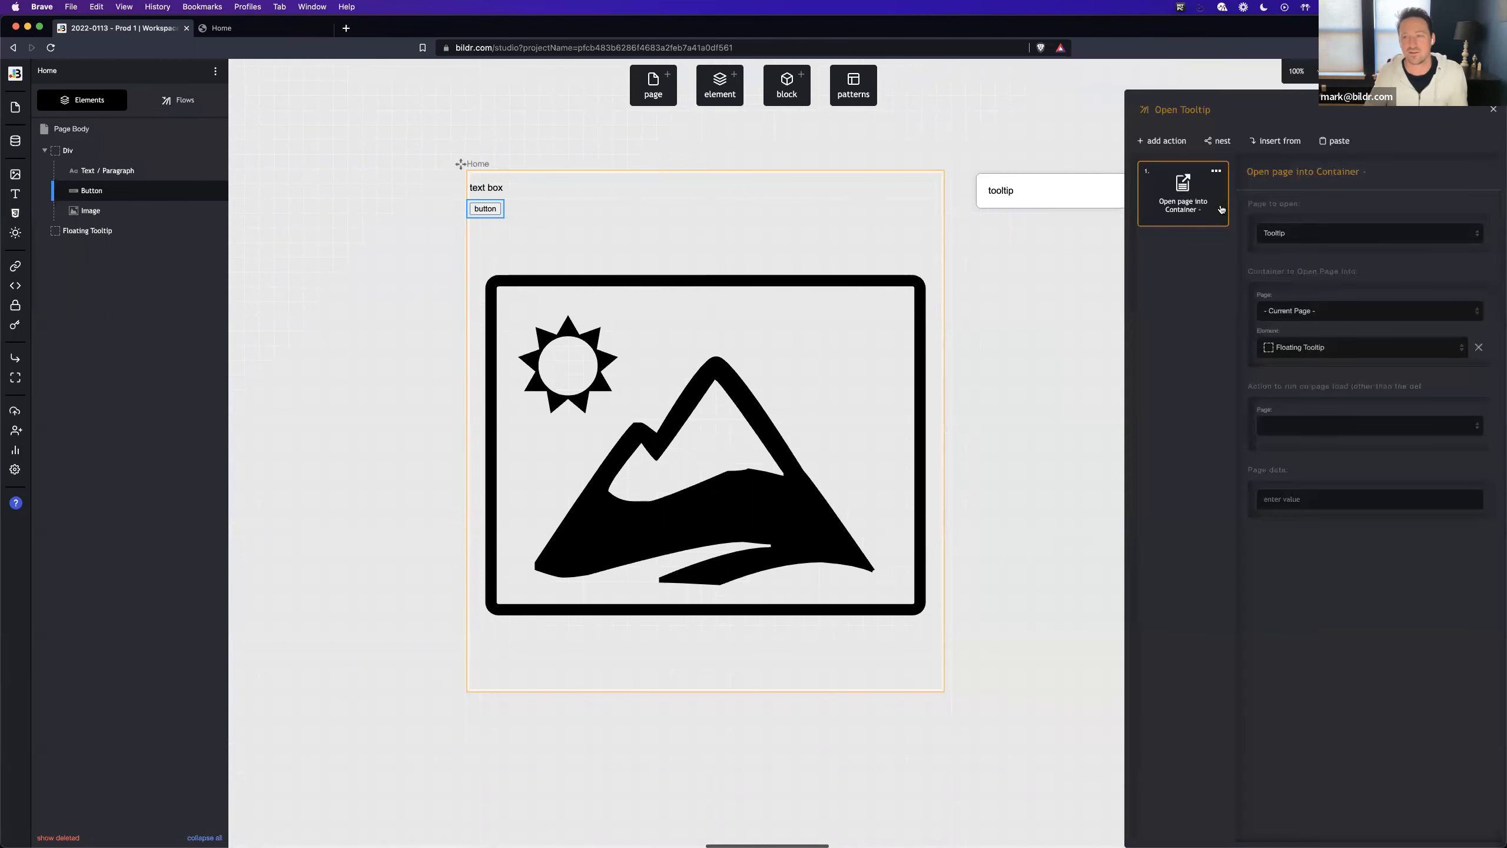
click(1325, 231)
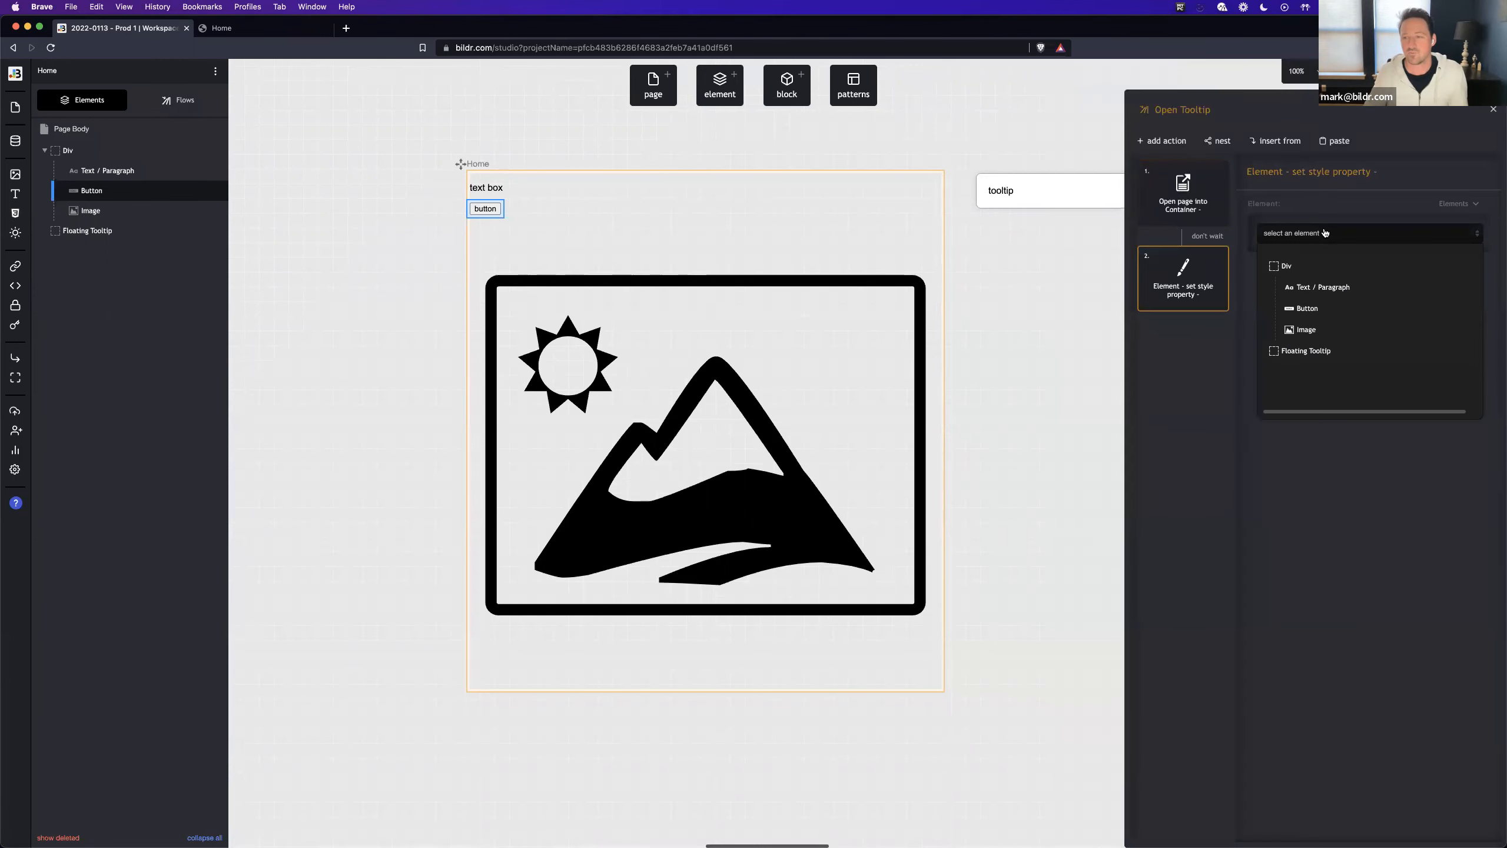
click(1353, 352)
click(1302, 306)
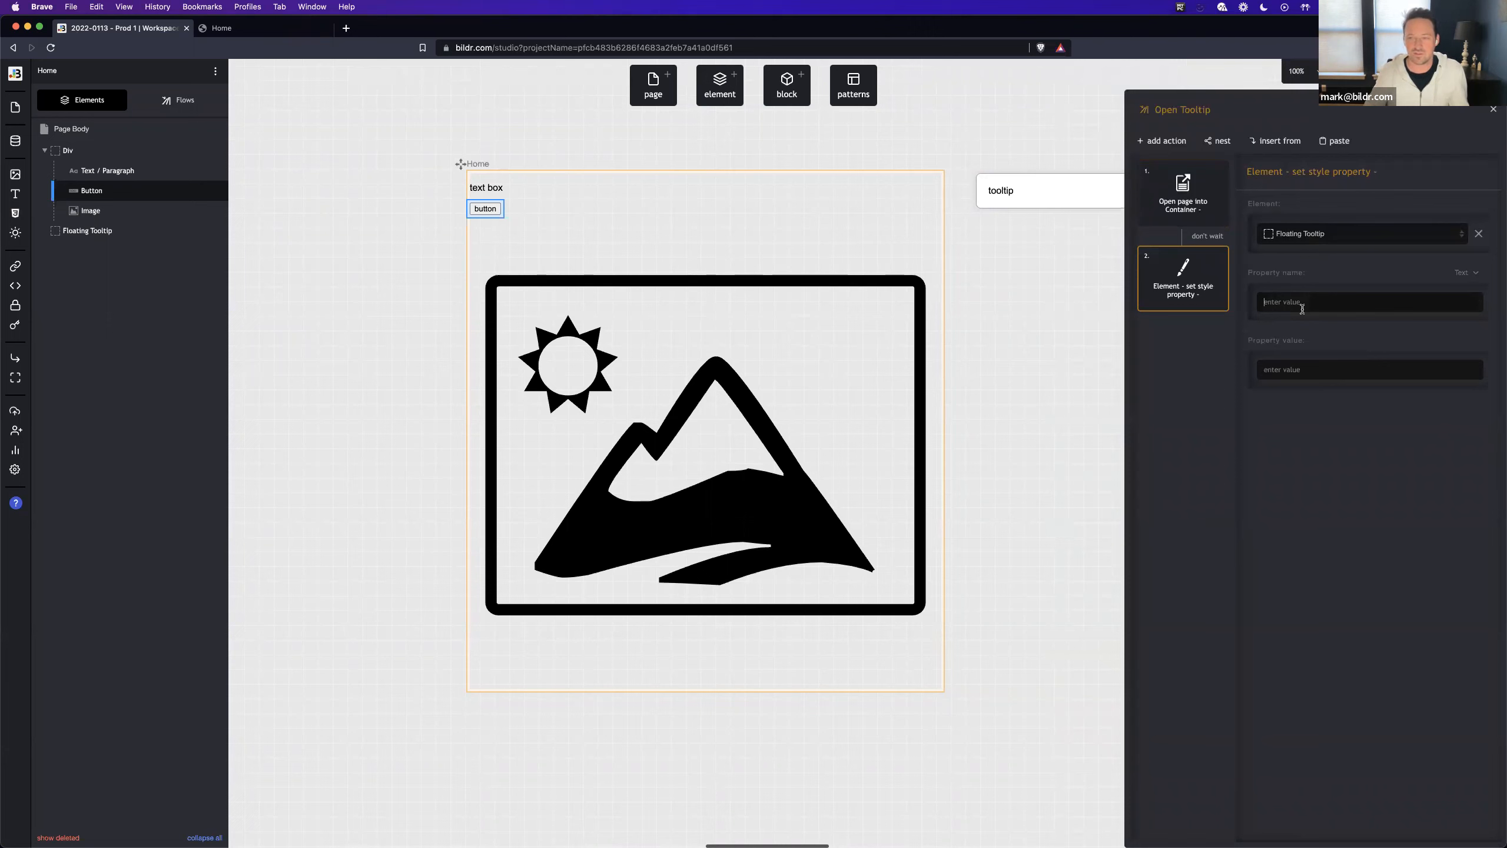
text(left)
key(Tab)
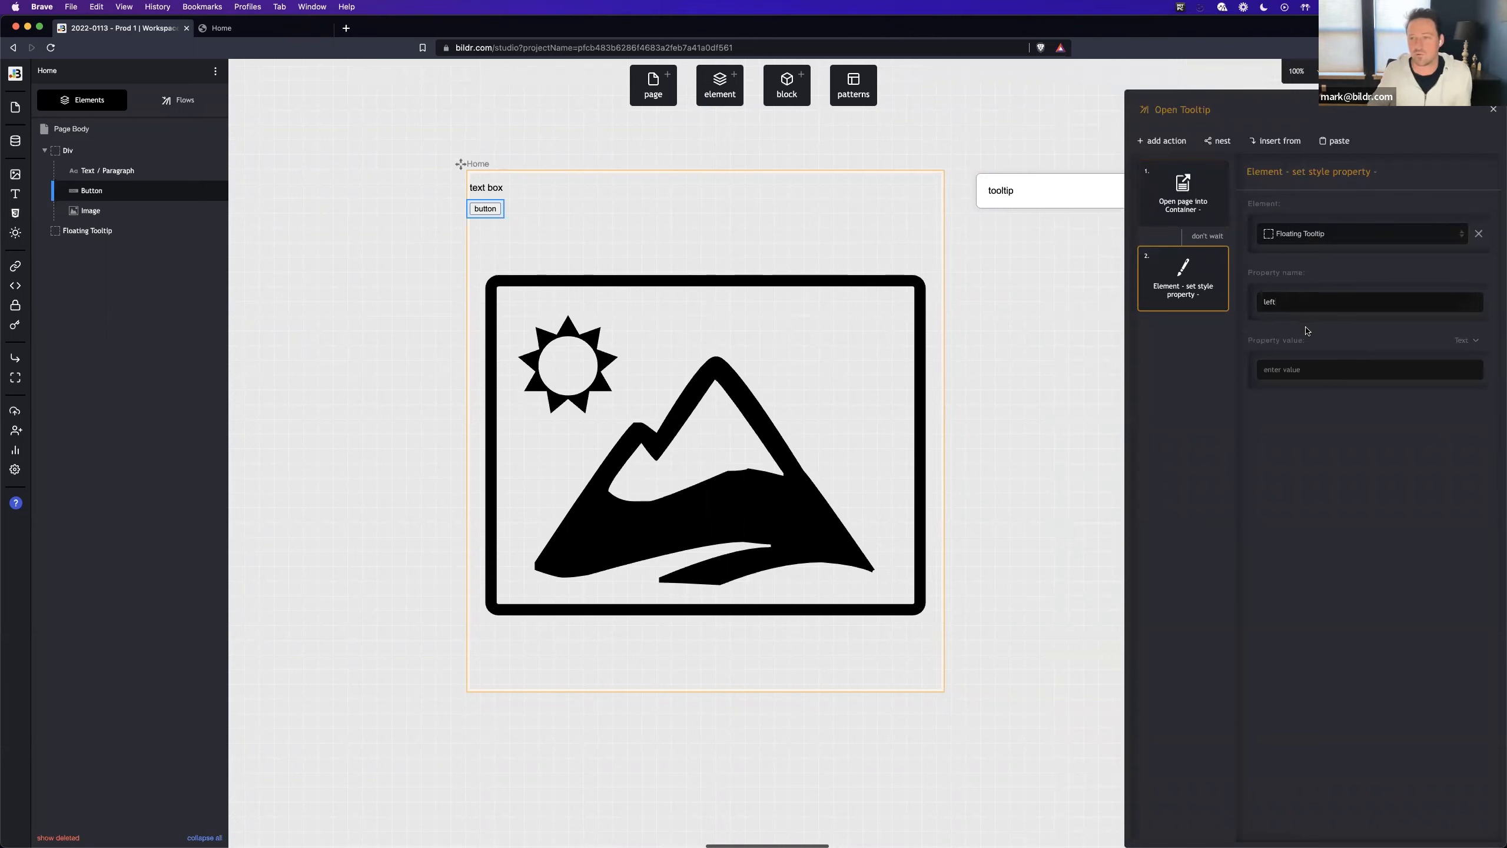
- Take the left property's value from the Root Page variable windowMousePositionX
click(1464, 340)
click(1405, 412)
click(1353, 390)
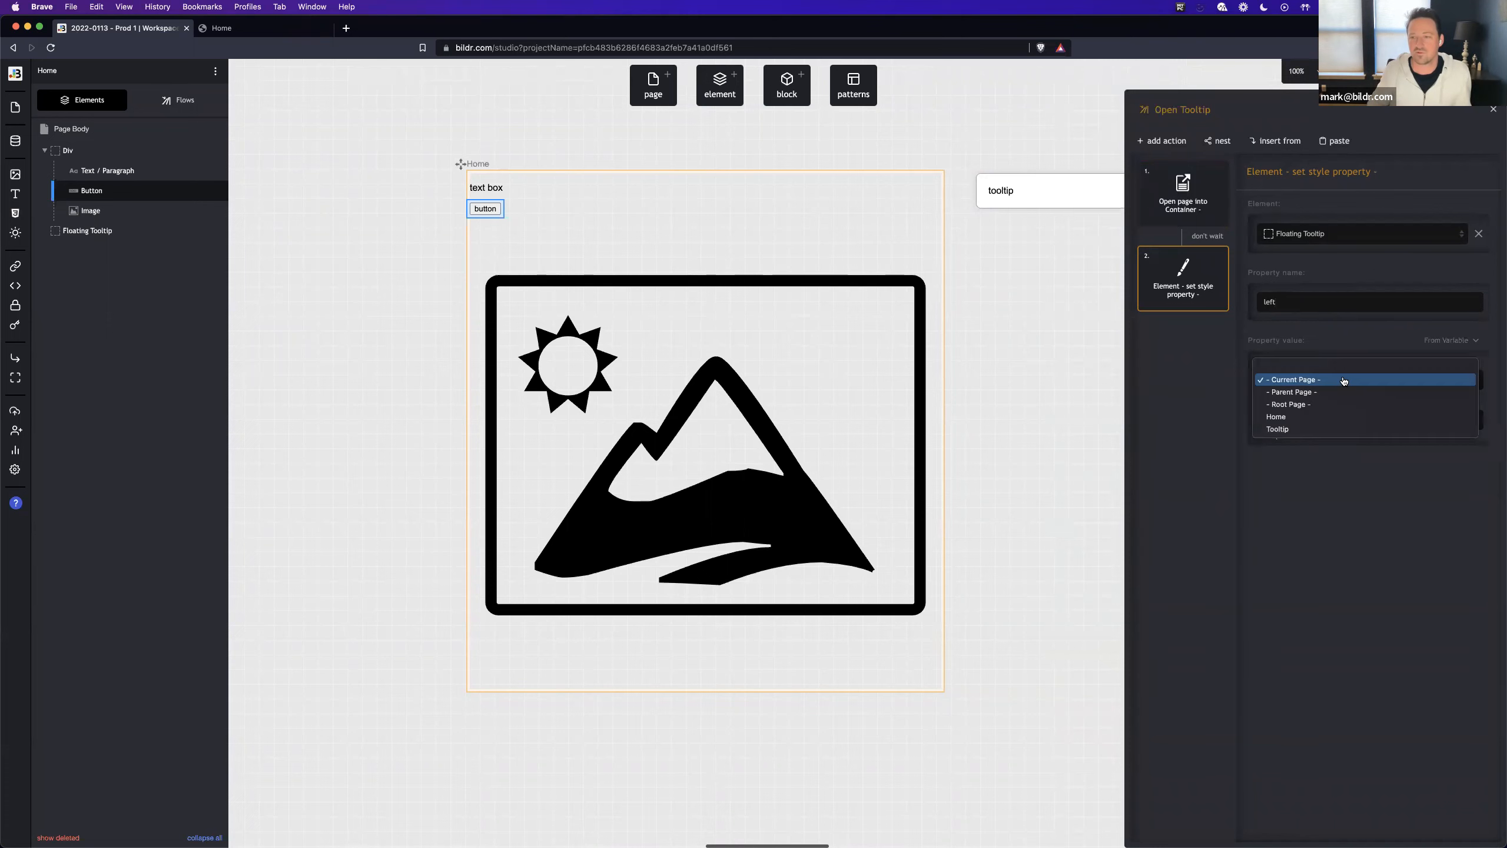
click(1340, 405)
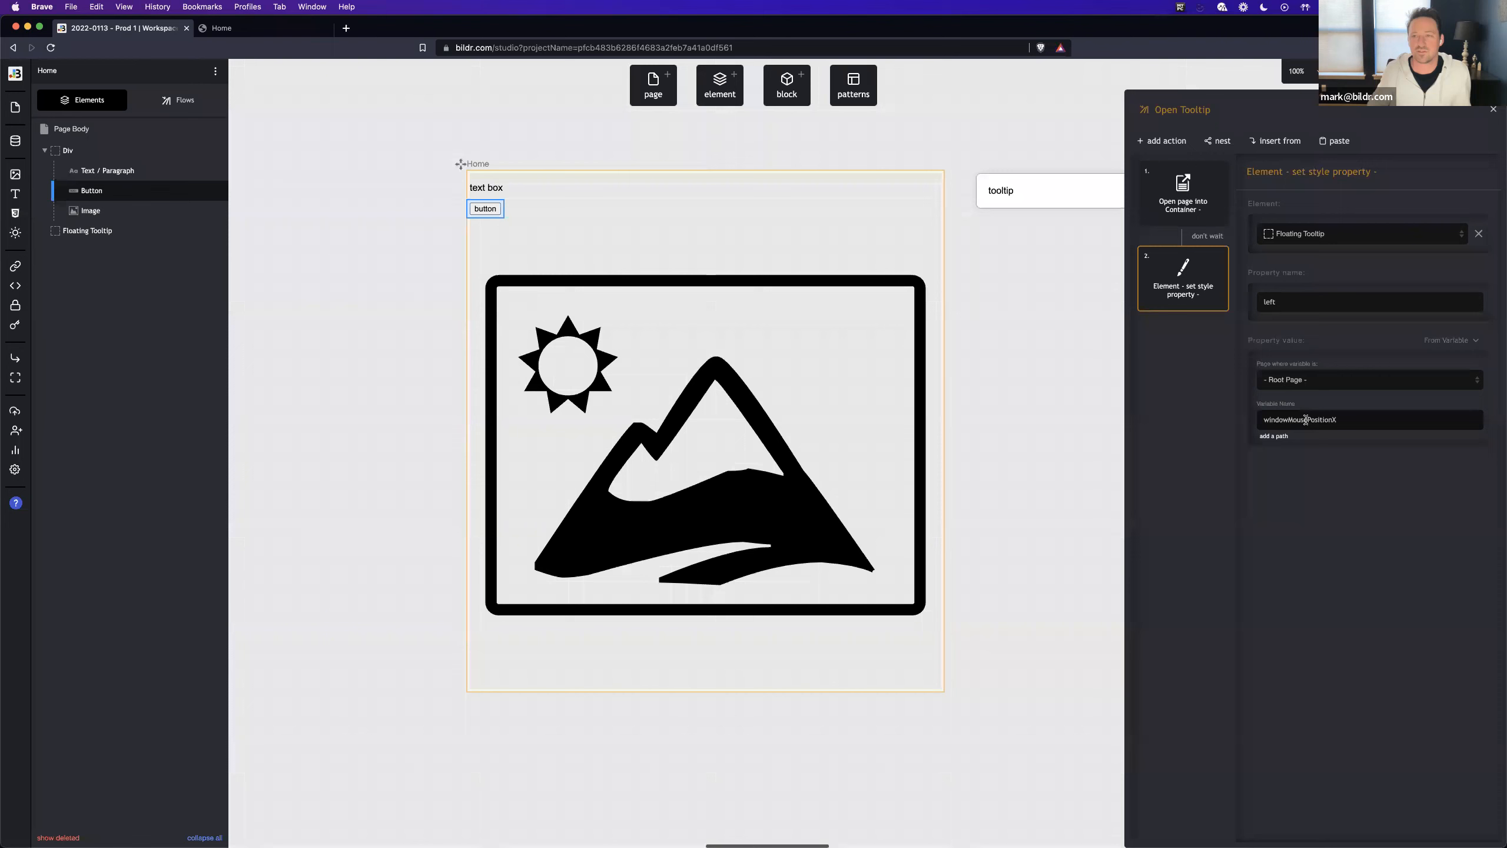
- Duplicate the set style property action and rename the original as "Set style property - left"
click(1216, 257)
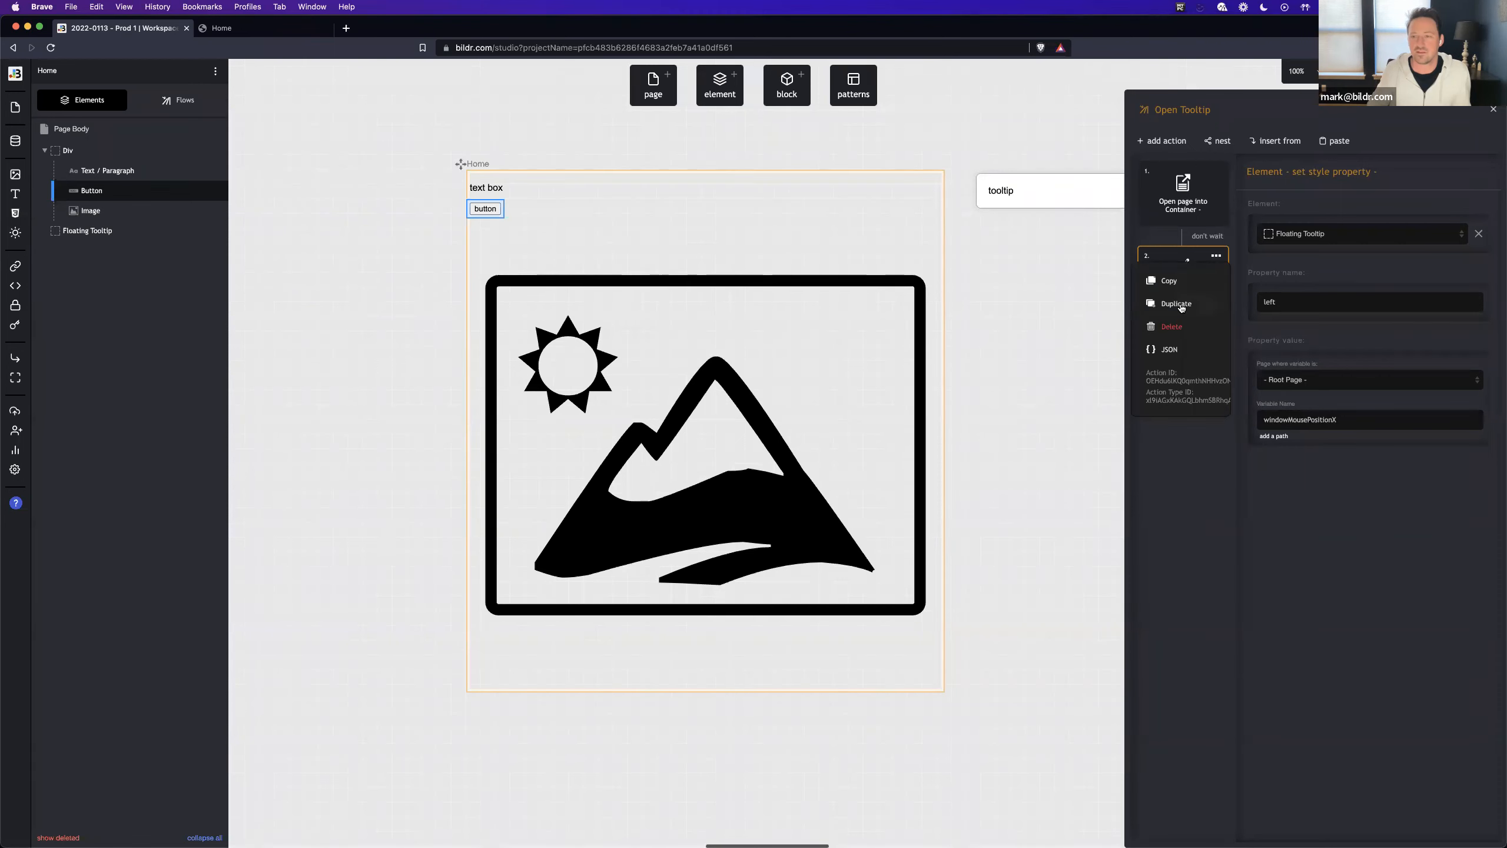
click(1176, 303)
click(1173, 304)
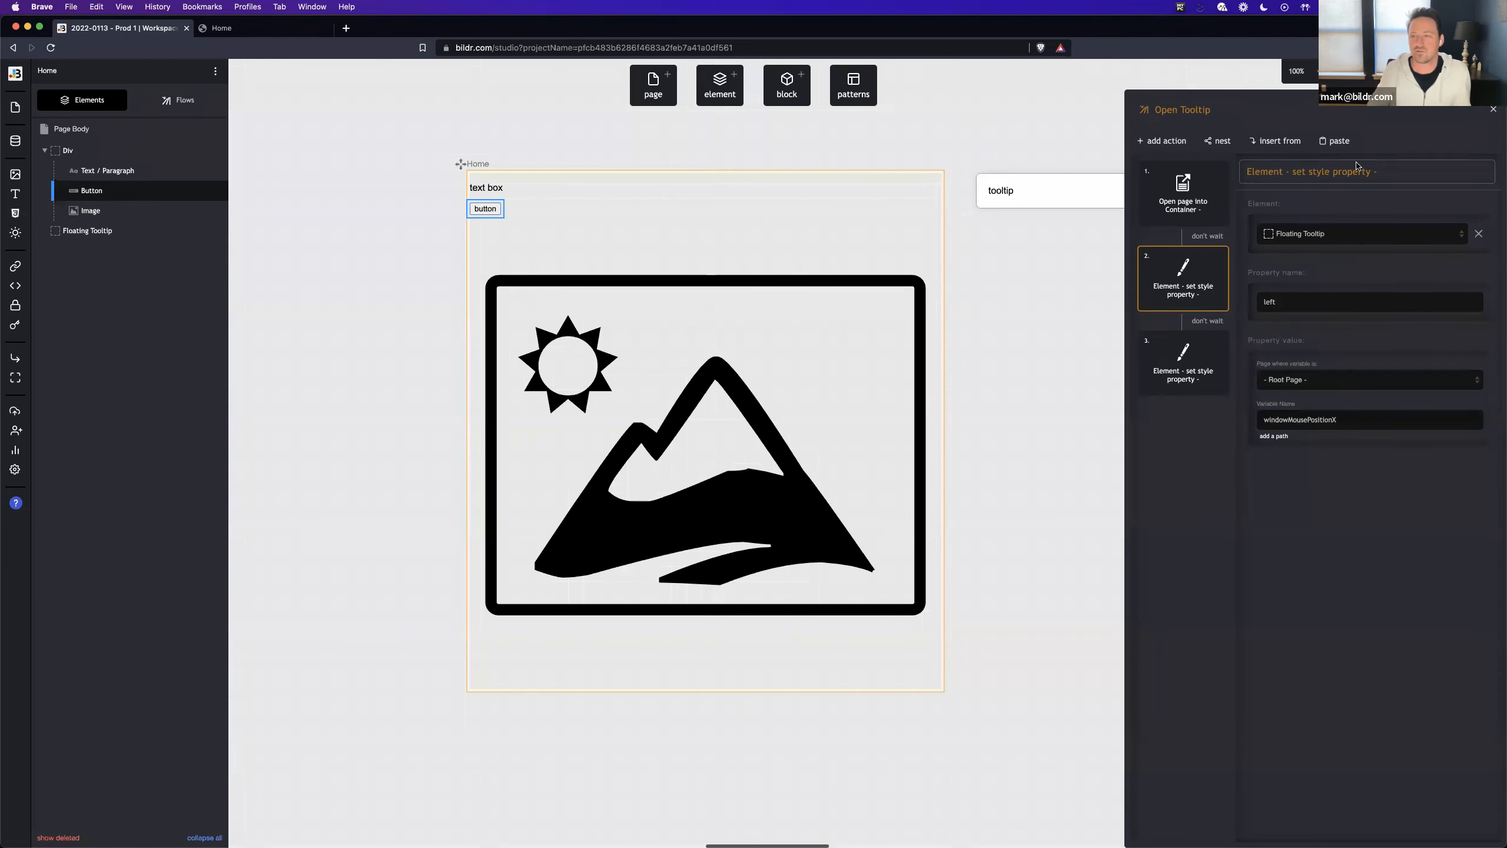
drag(1297, 171, 1242, 171)
text(S)
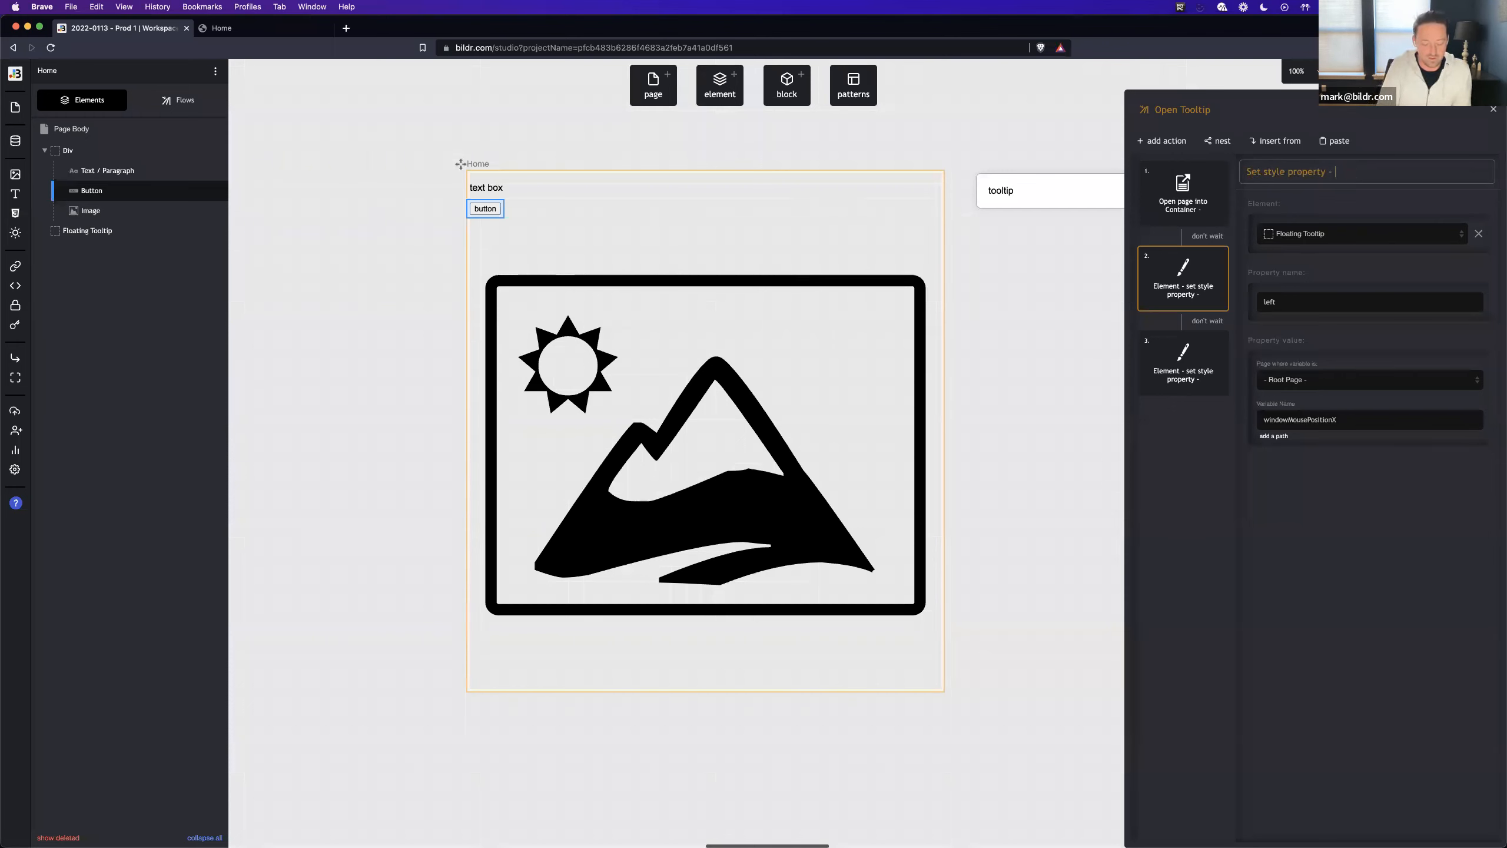
text(left)
- Rename the duplicated third action as "Set style property - top"
click(1184, 374)
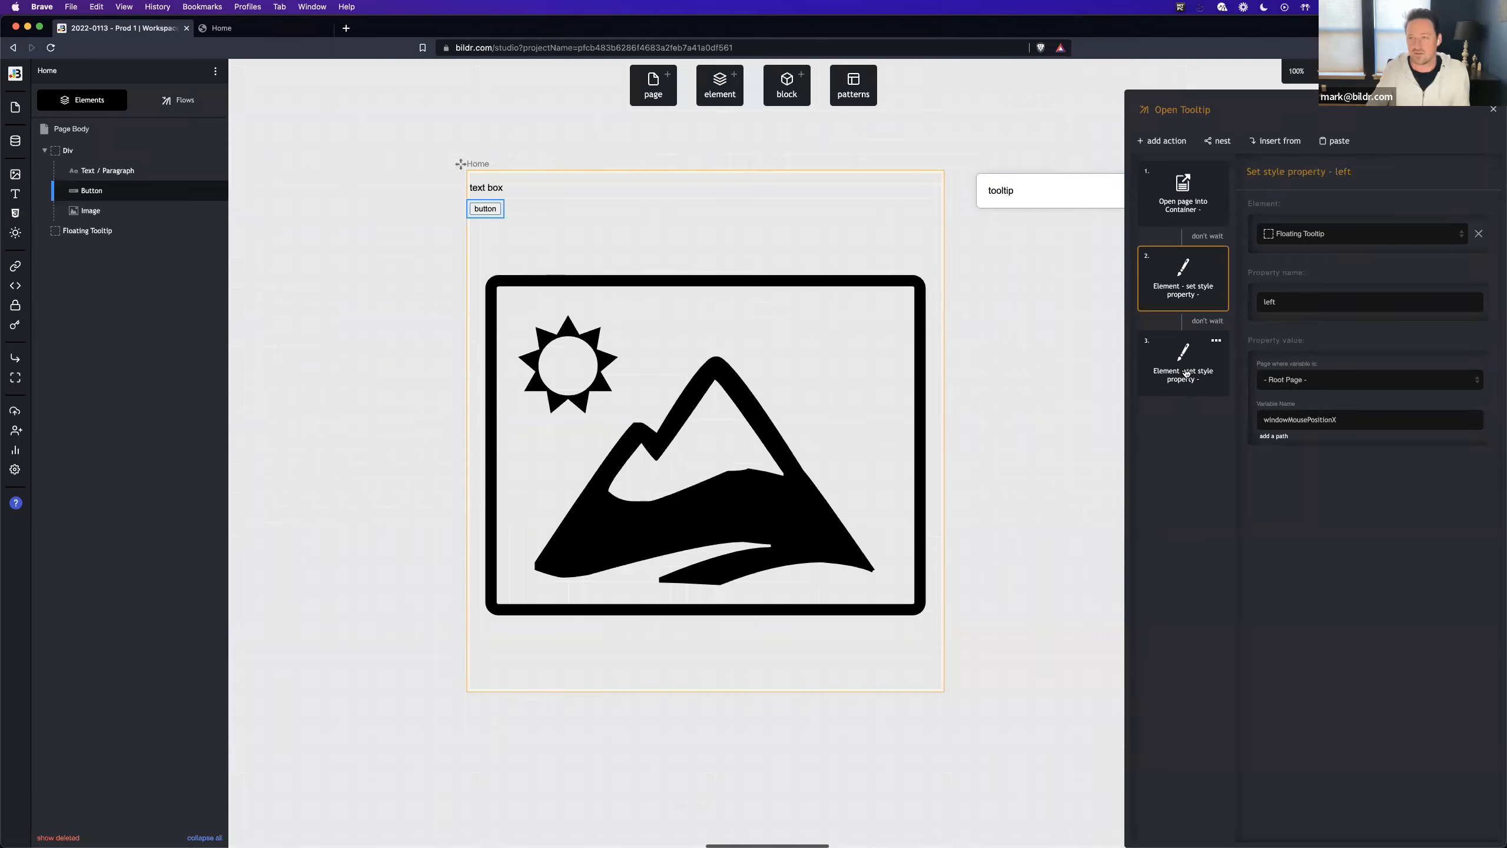
drag(1297, 171, 1246, 167)
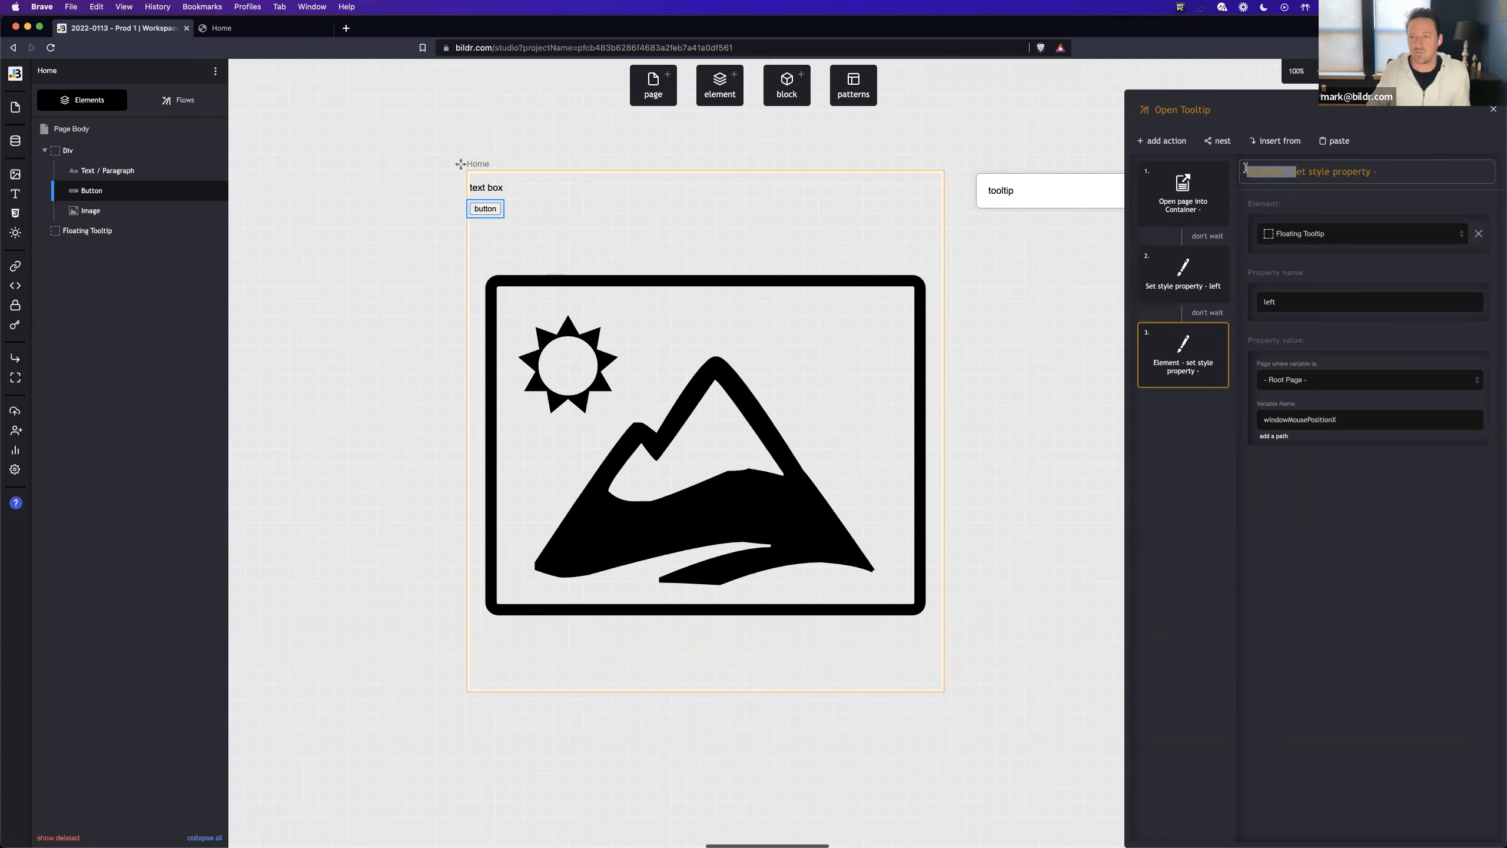
text(S)
text(top)
- Change the duplicated action's value variable to windowMousePositionY and its property name to top
click(1375, 418)
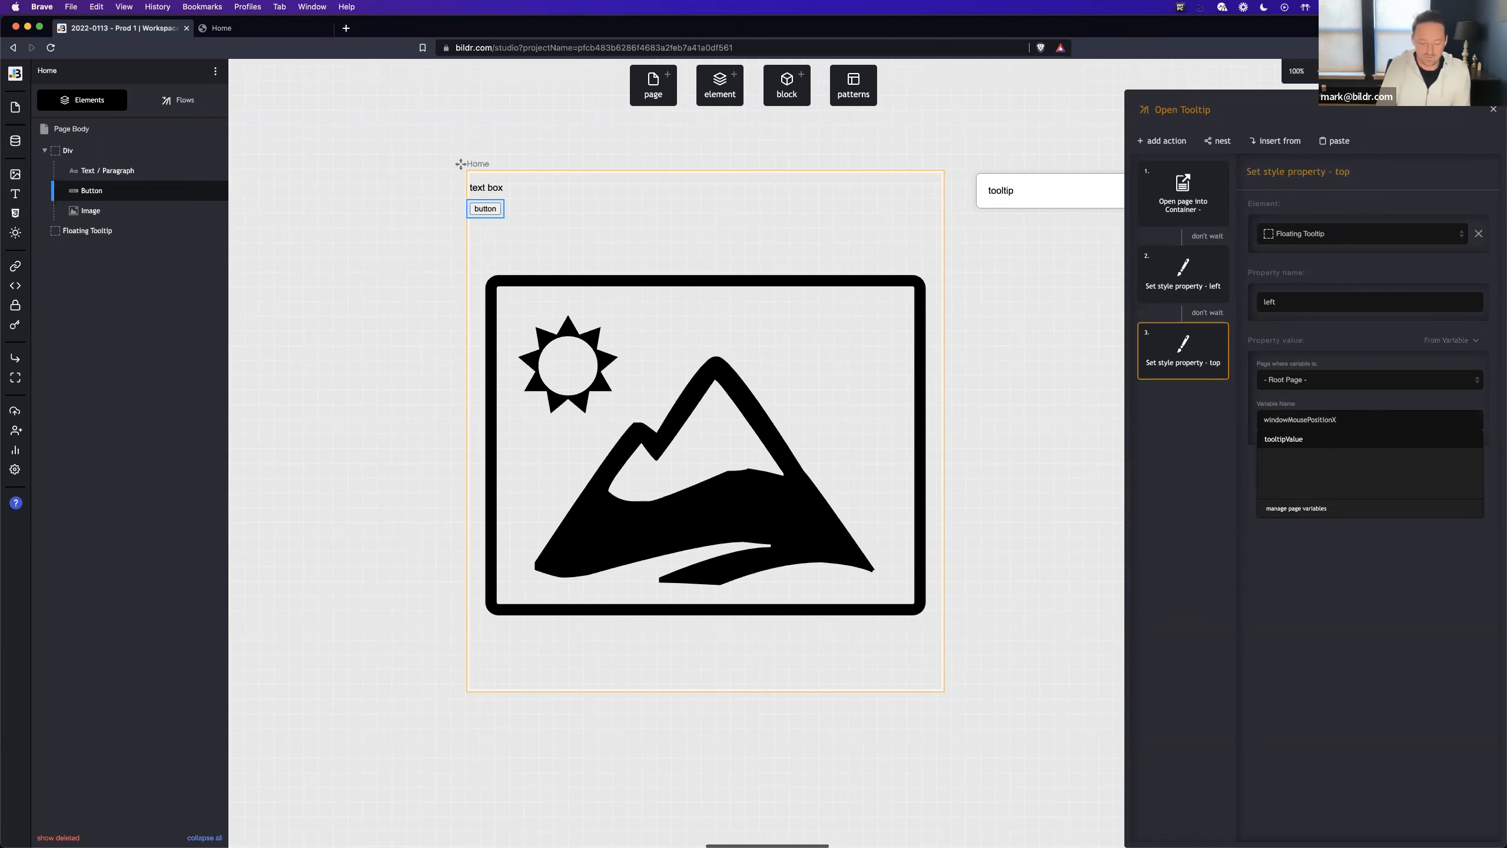
key(BackSpace)
click(1182, 498)
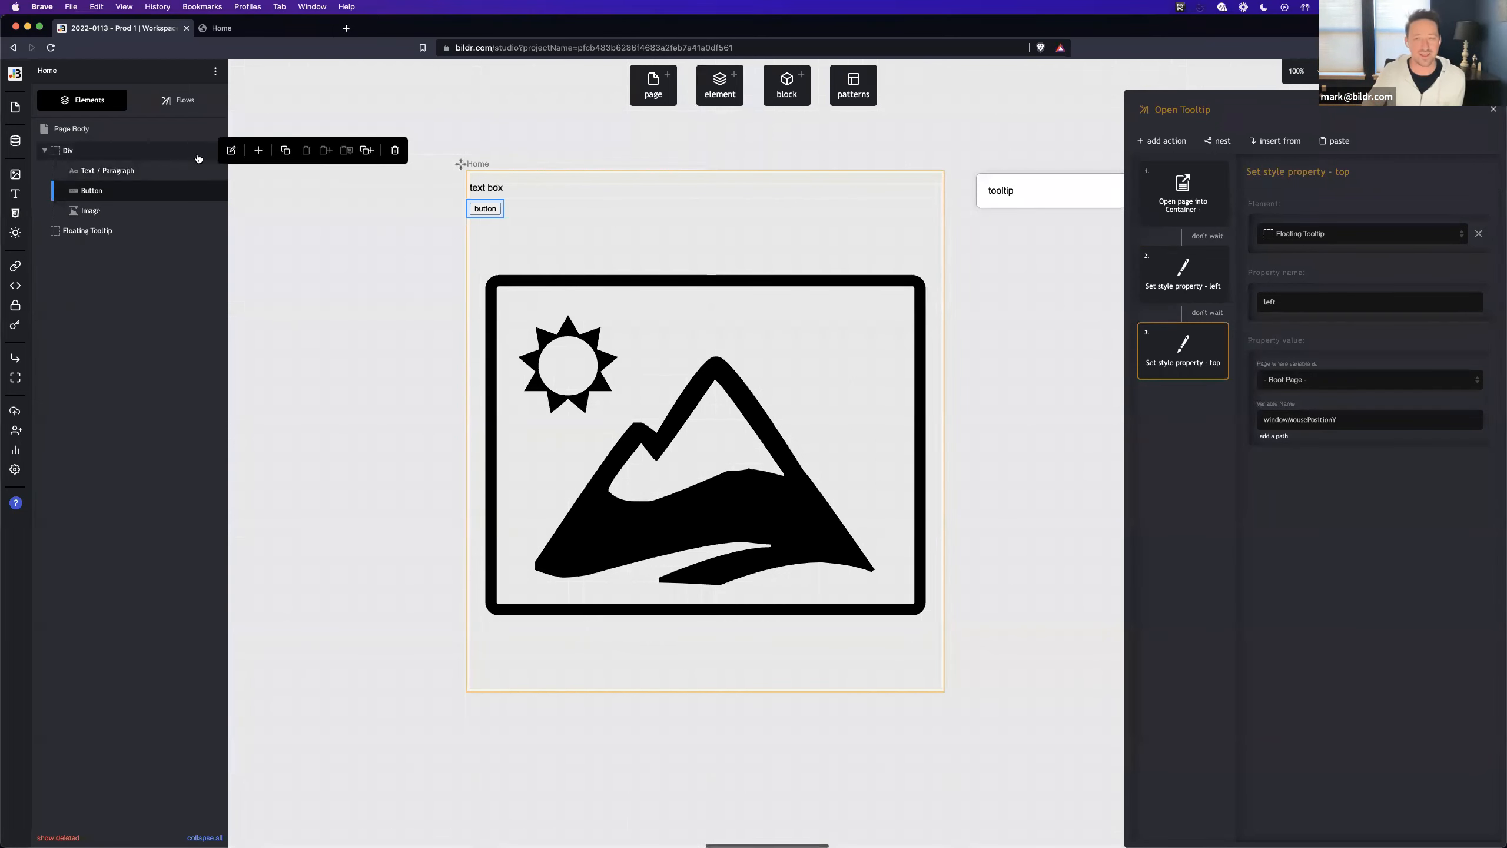
click(185, 101)
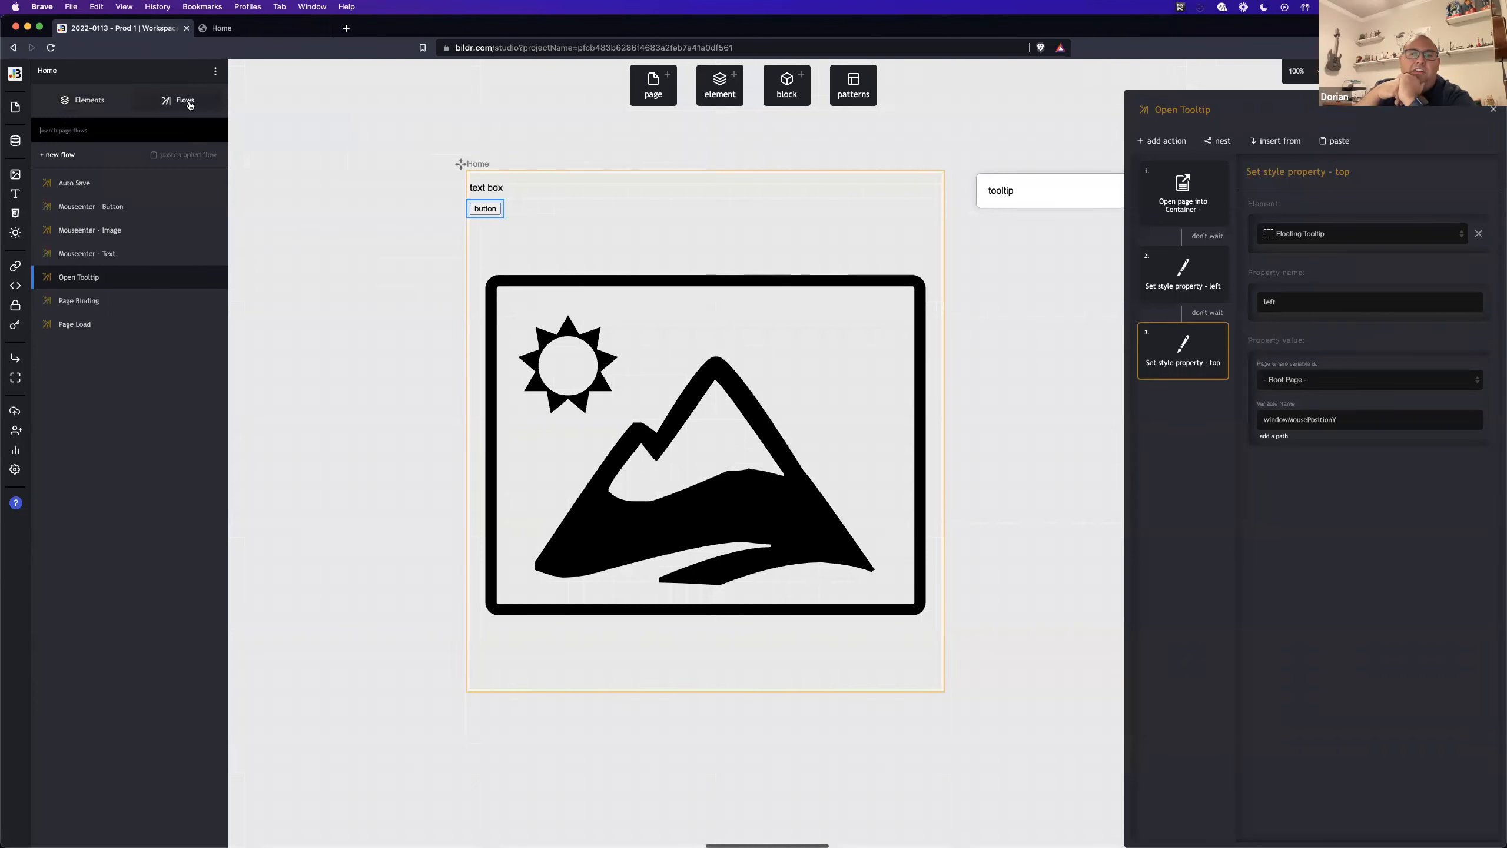
click(177, 138)
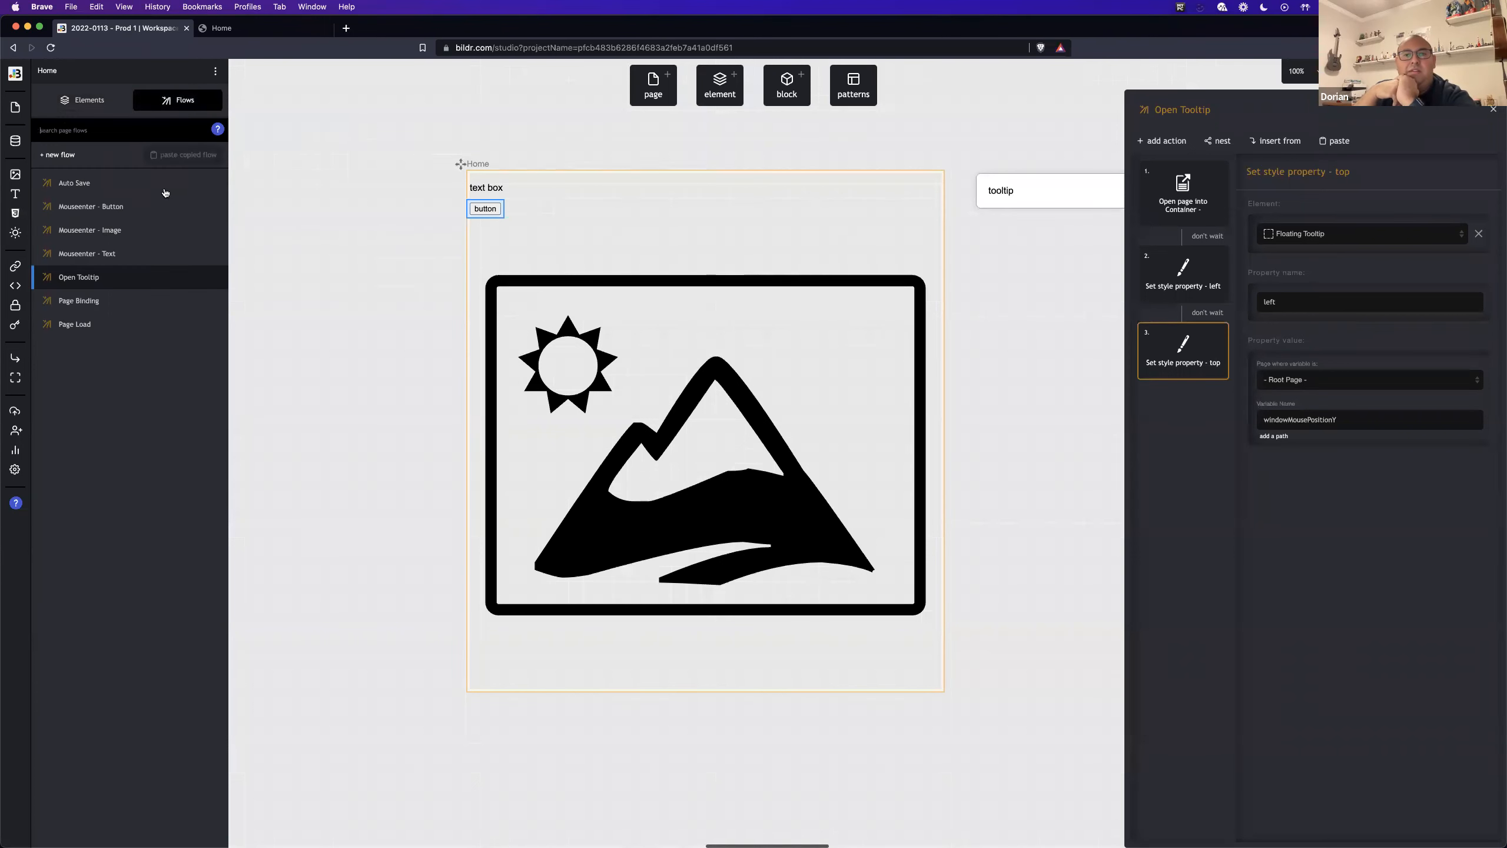
double_click(1283, 302)
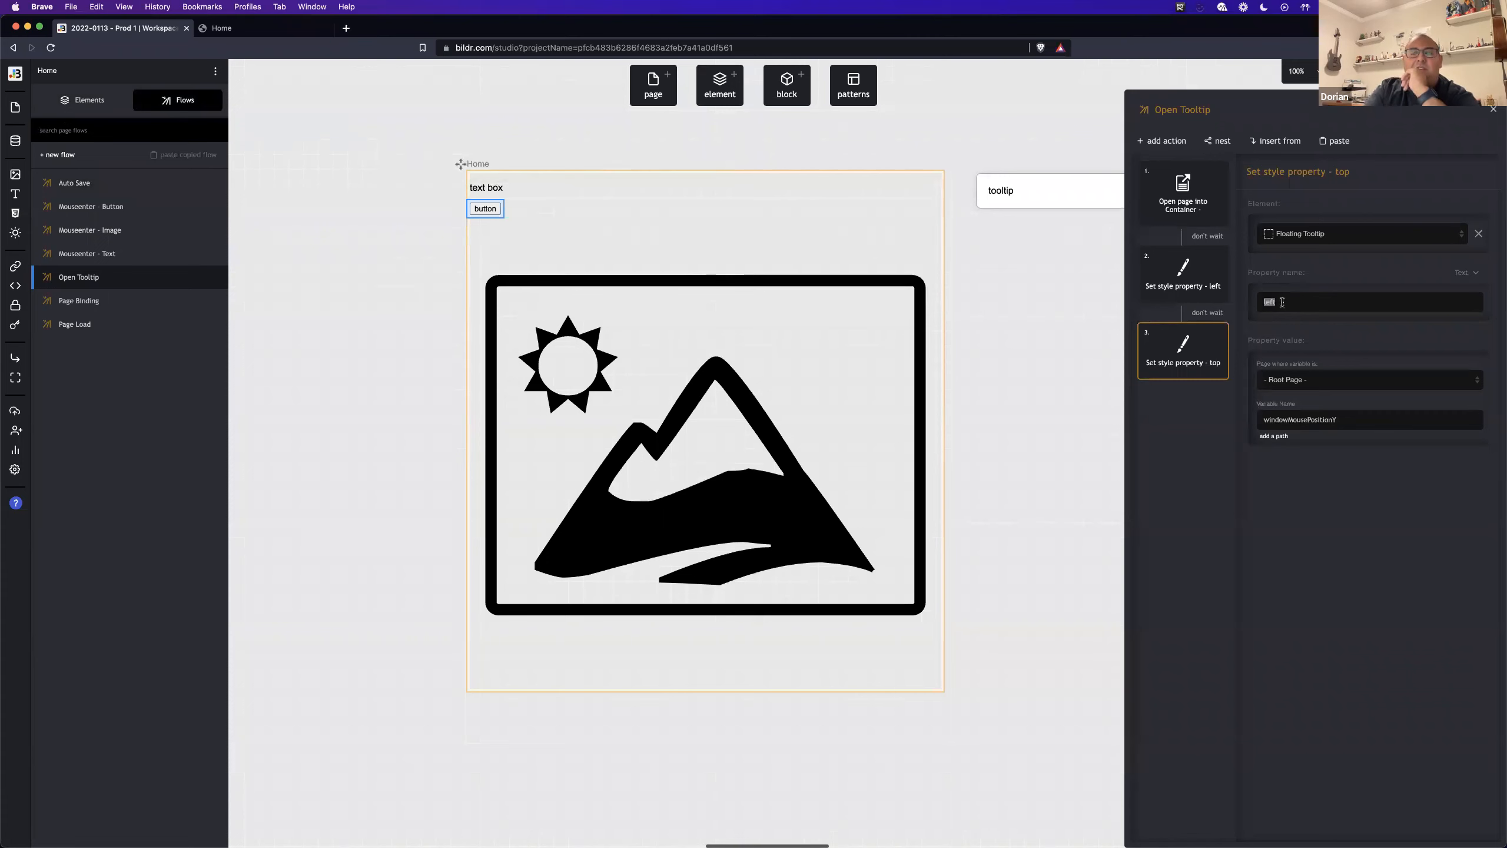
text(top)
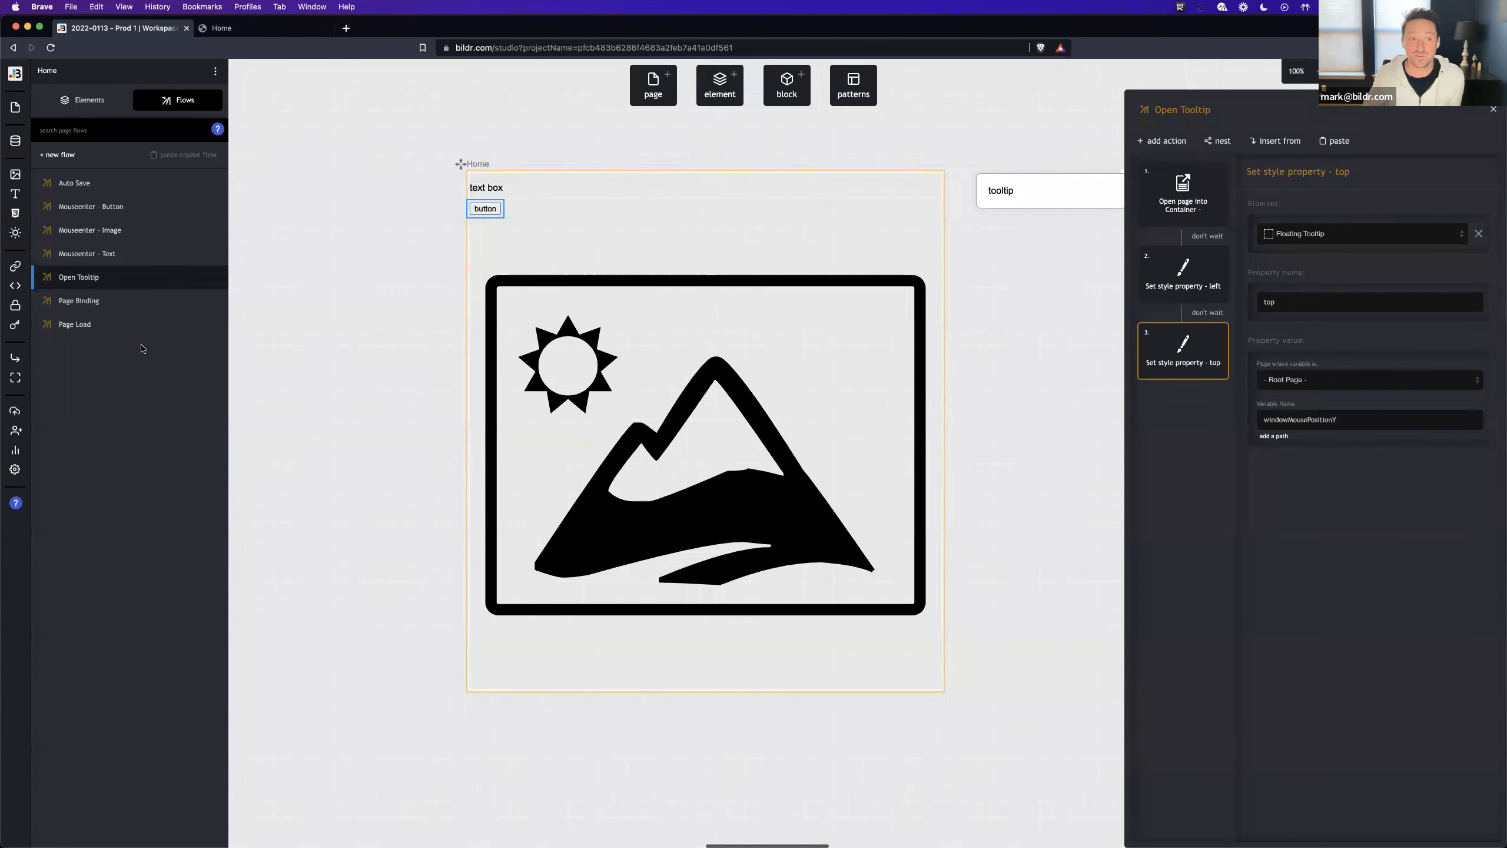
- Nest the Open Tooltip flow in the Mouseenter - Text flow and make it wait for the tooltipValue action
click(113, 254)
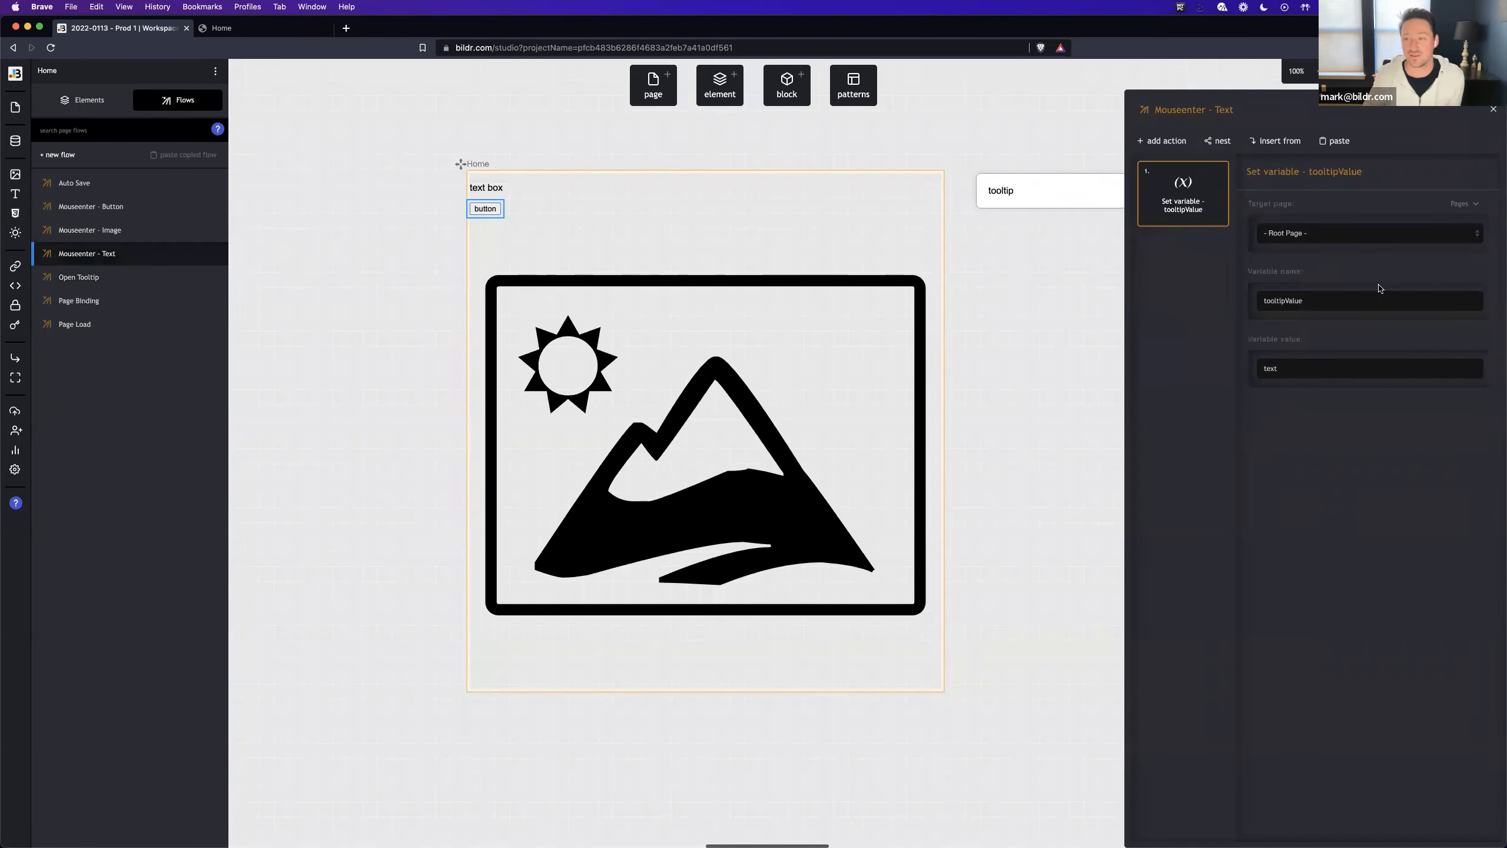
click(1213, 145)
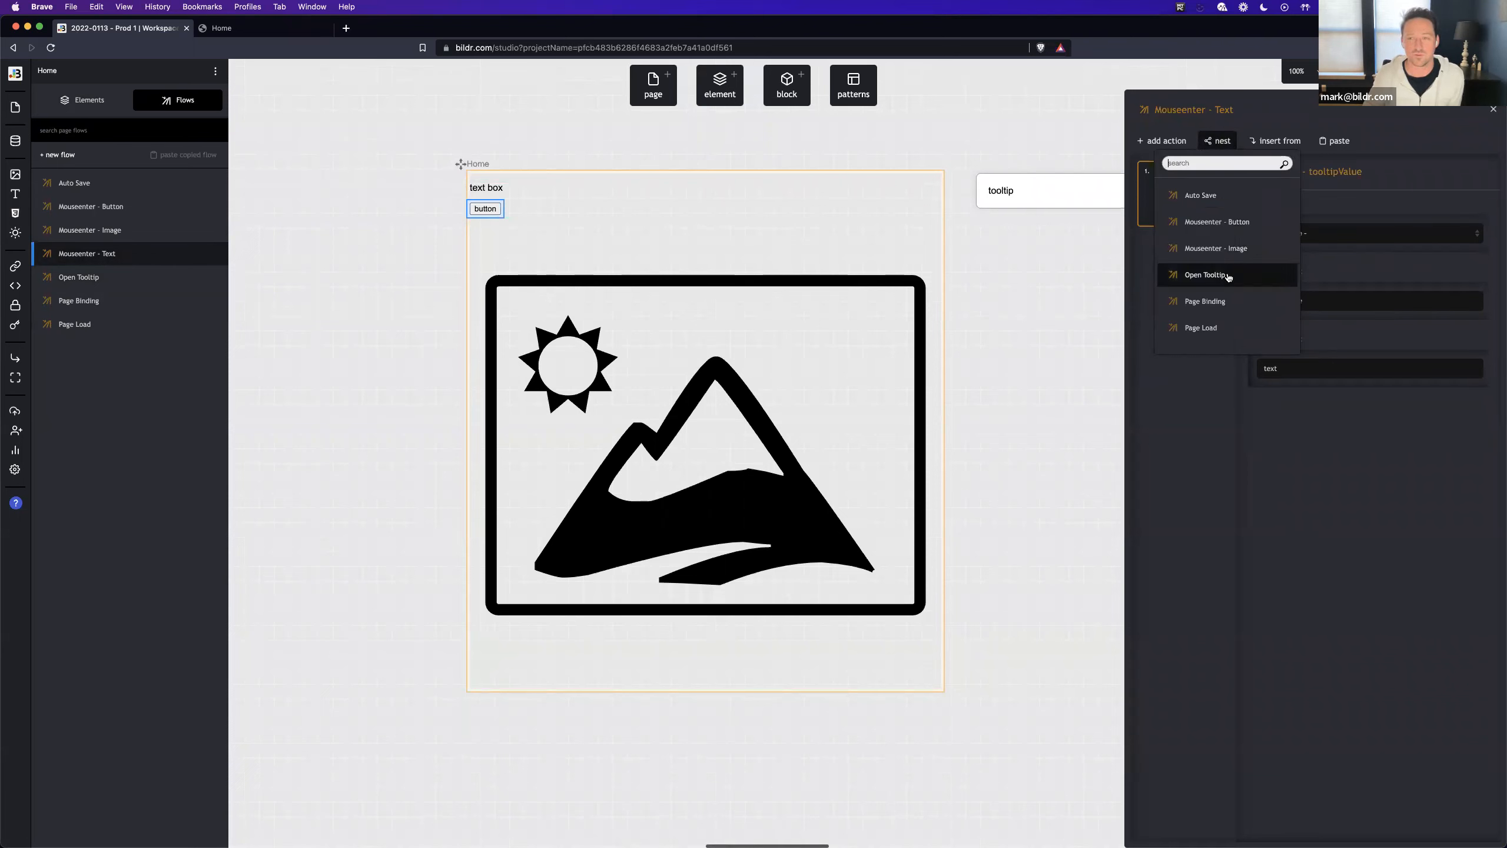
click(1227, 277)
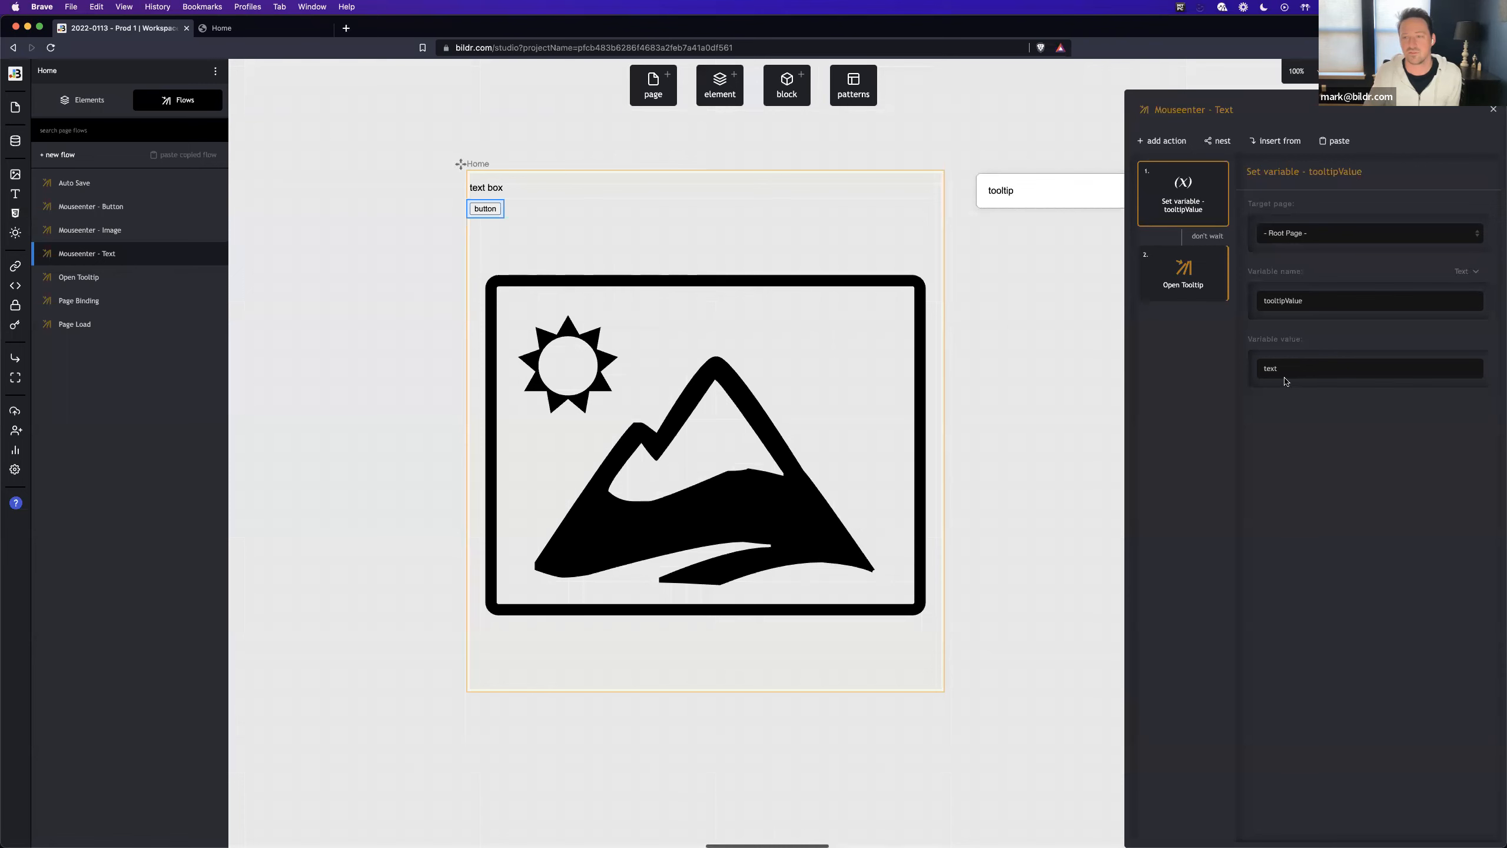
click(1208, 237)
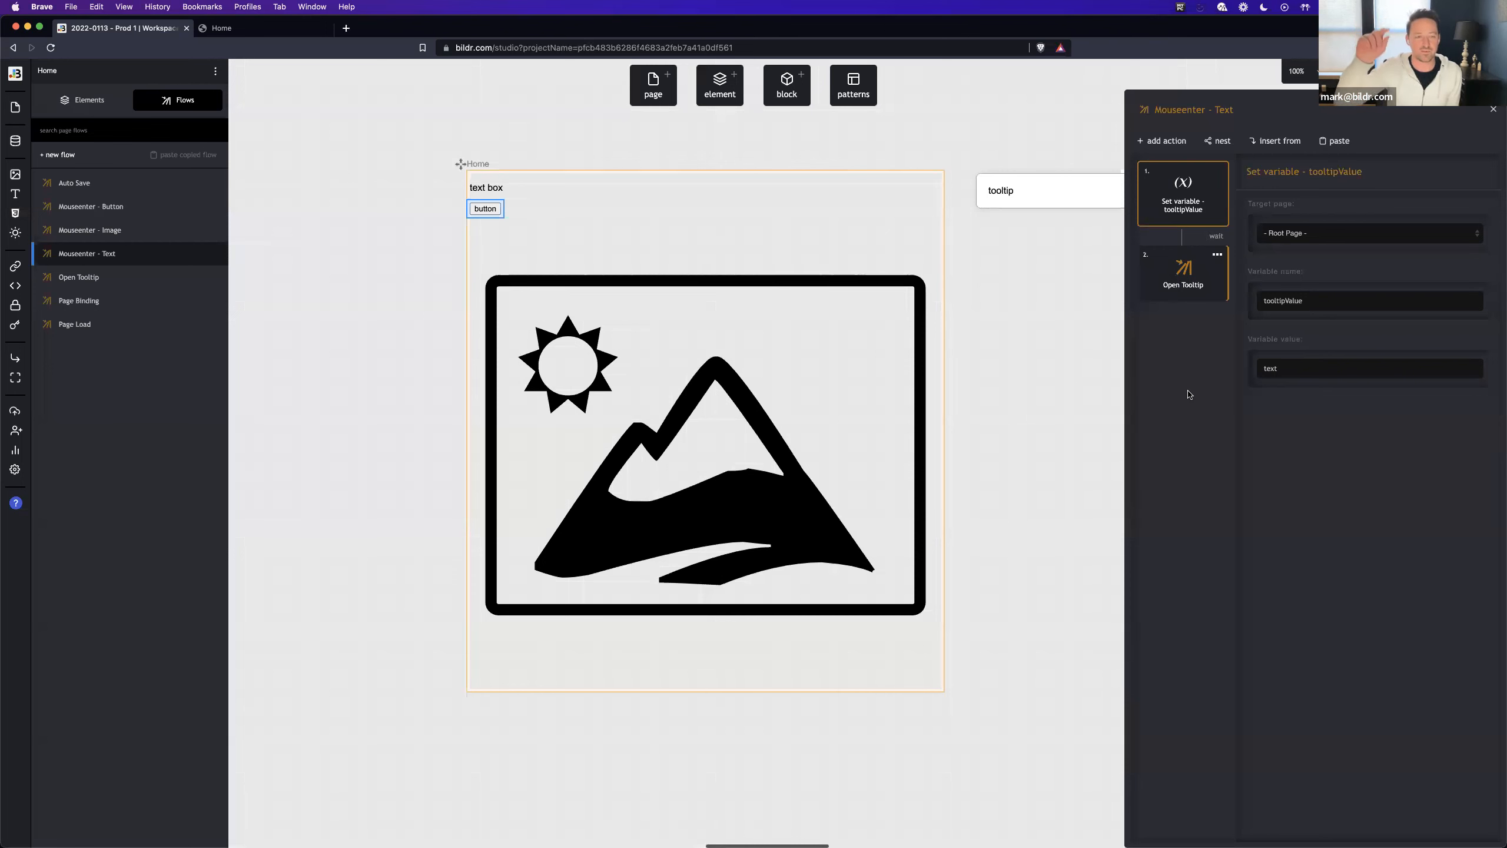
- Nest the Open Tooltip flow in the Mouseenter - Image flow, set to wait for the tooltipValue action
click(214, 230)
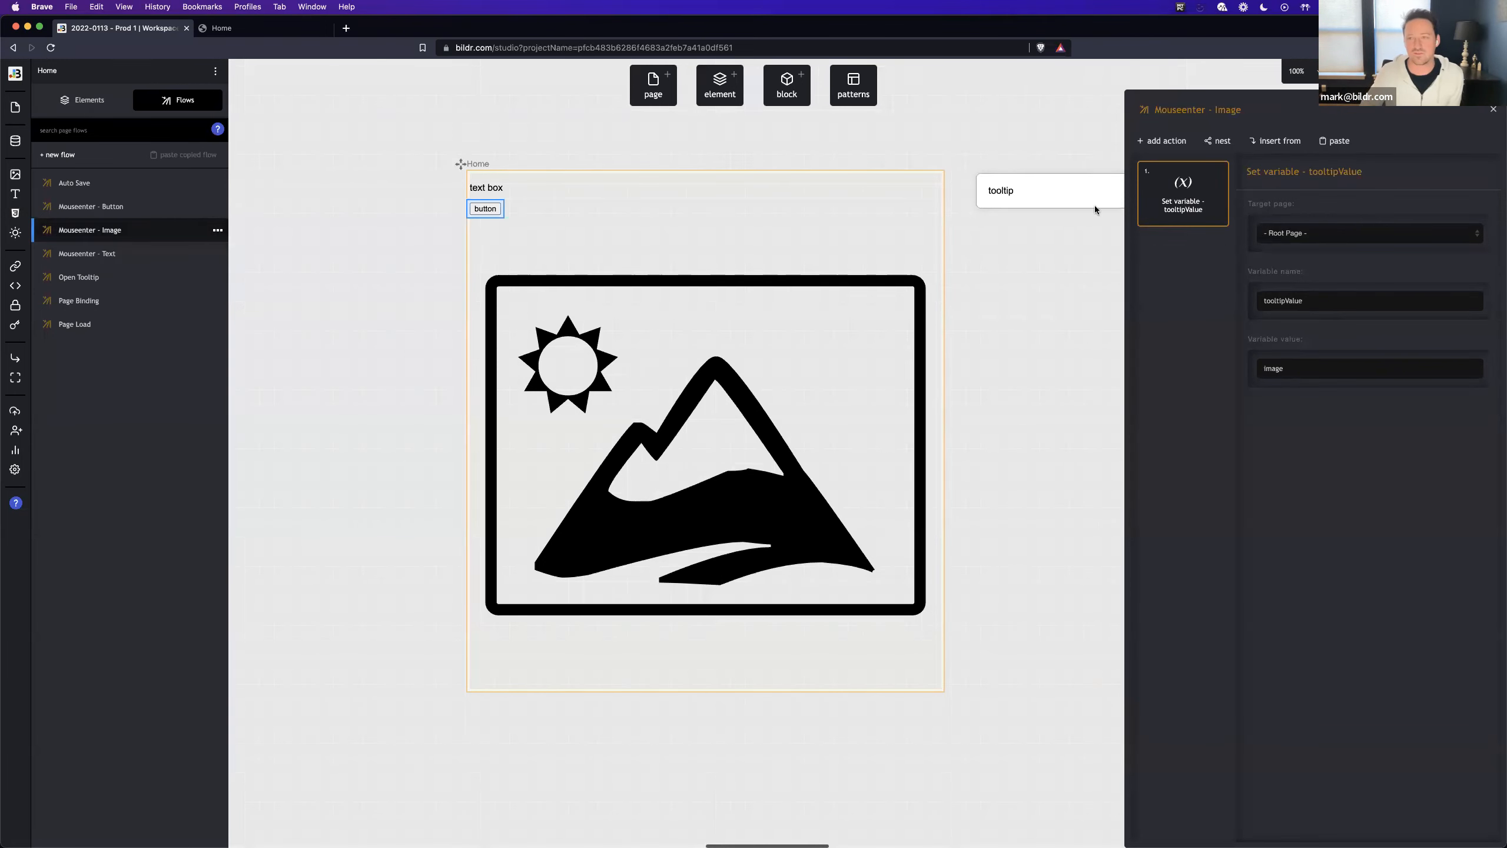
click(1224, 141)
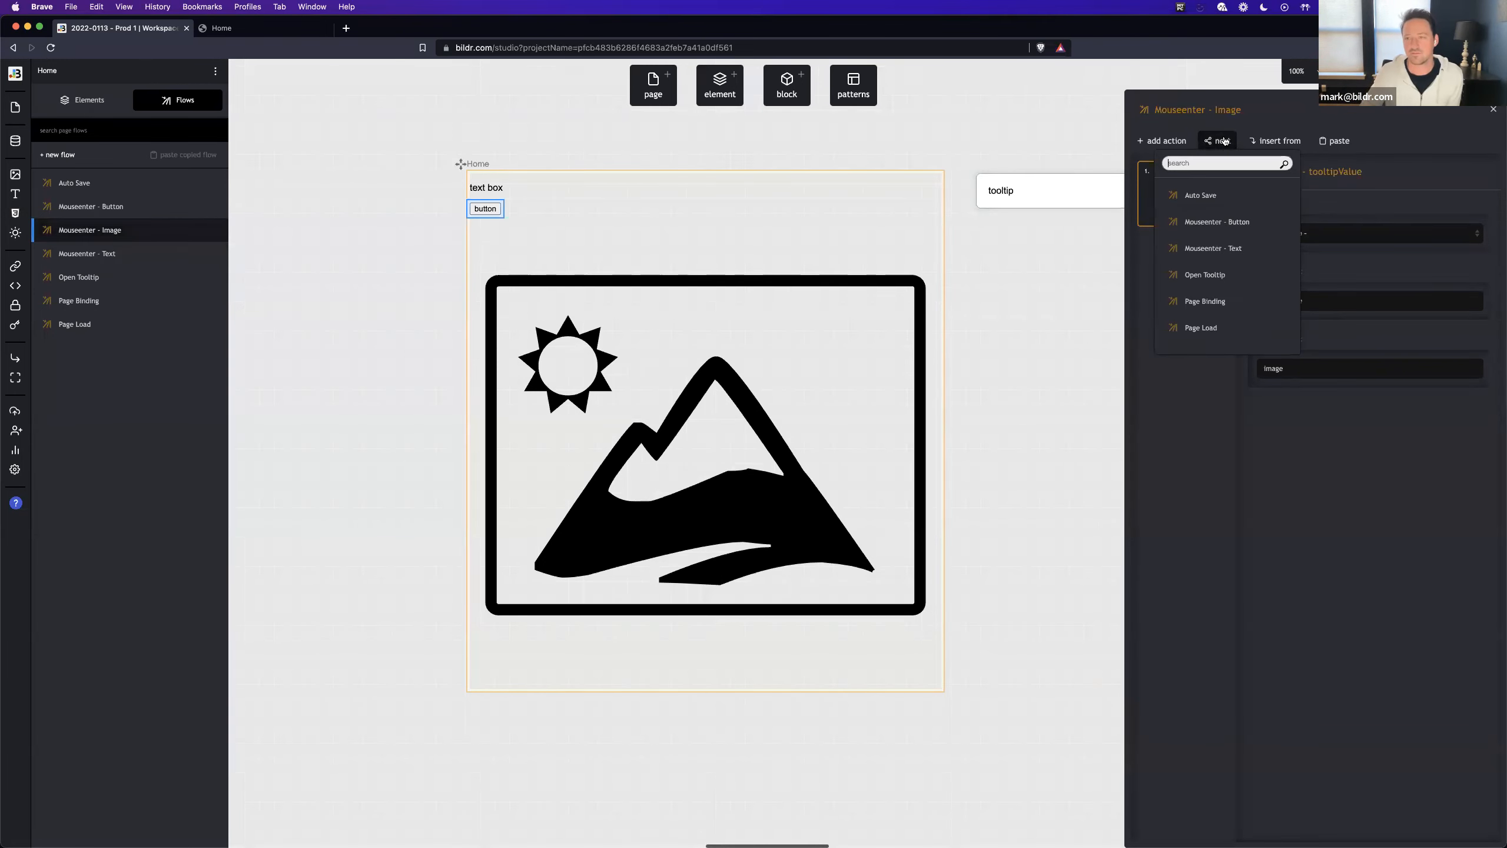
click(1233, 277)
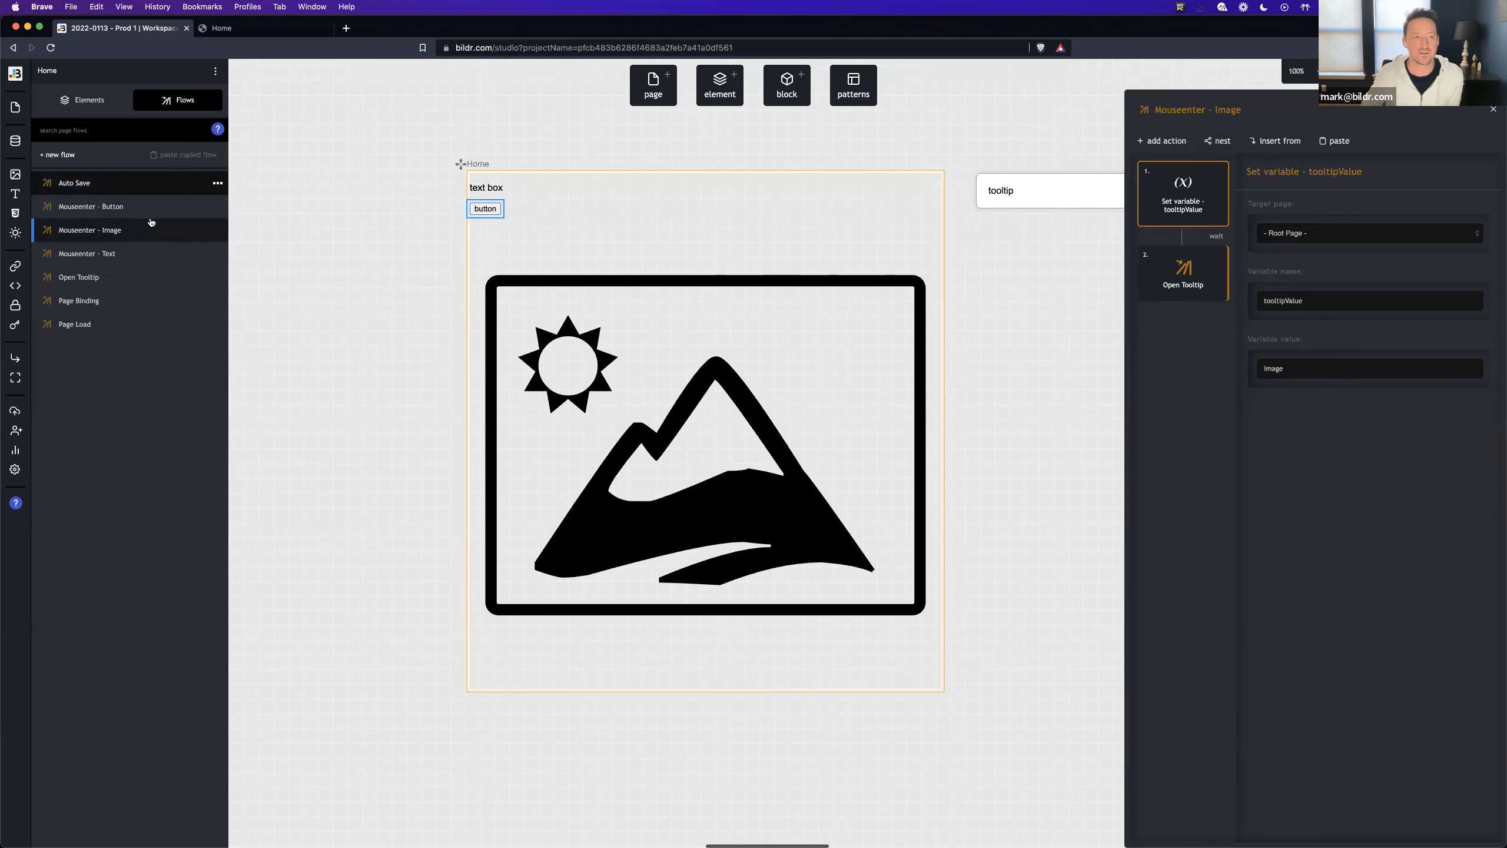
- Rename the Mouseenter - Button flow as "Click - Button"
click(126, 208)
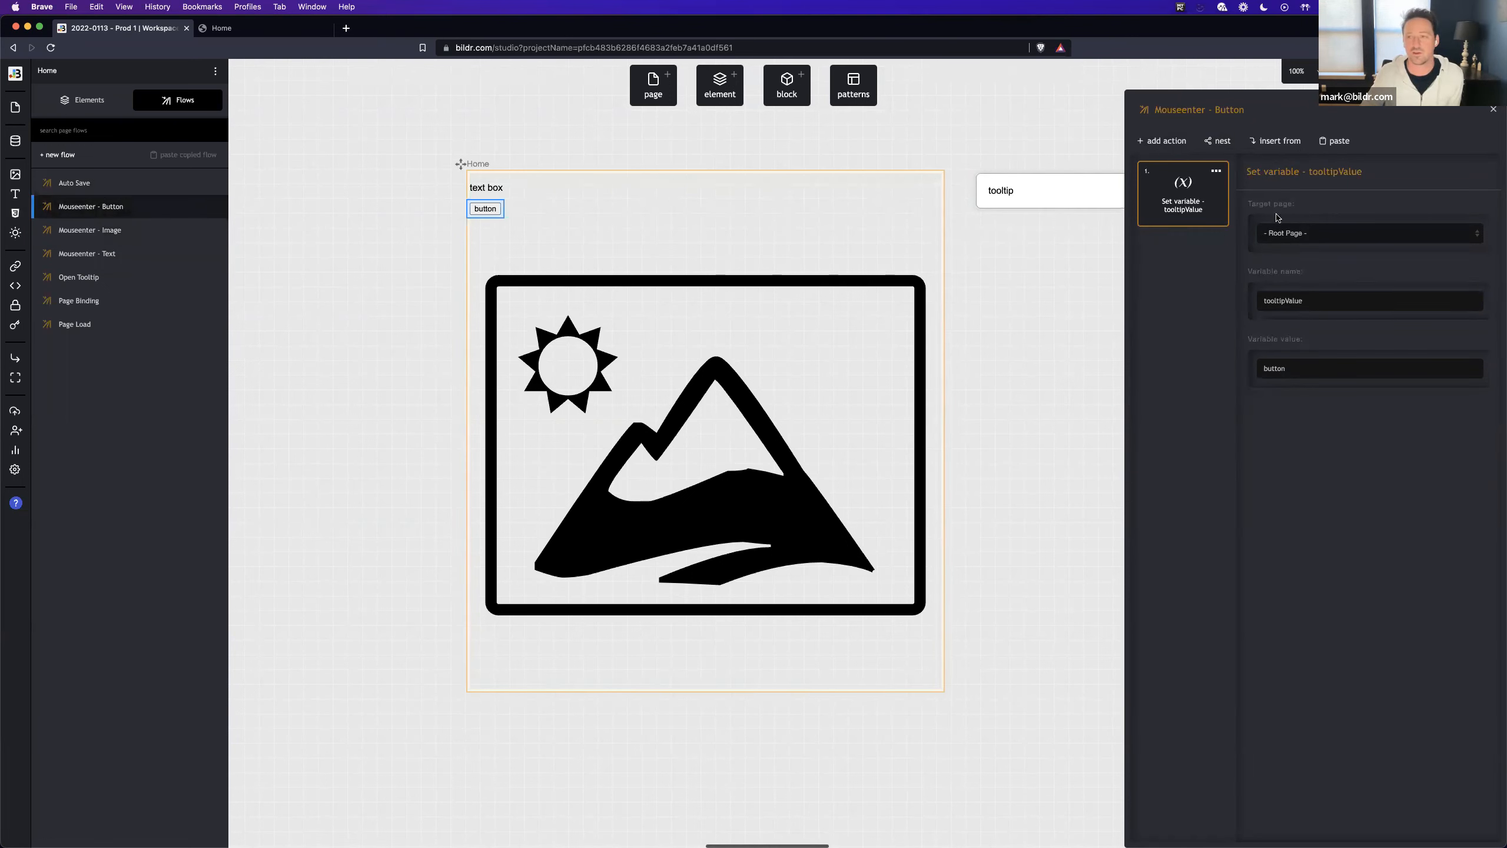
double_click(1180, 110)
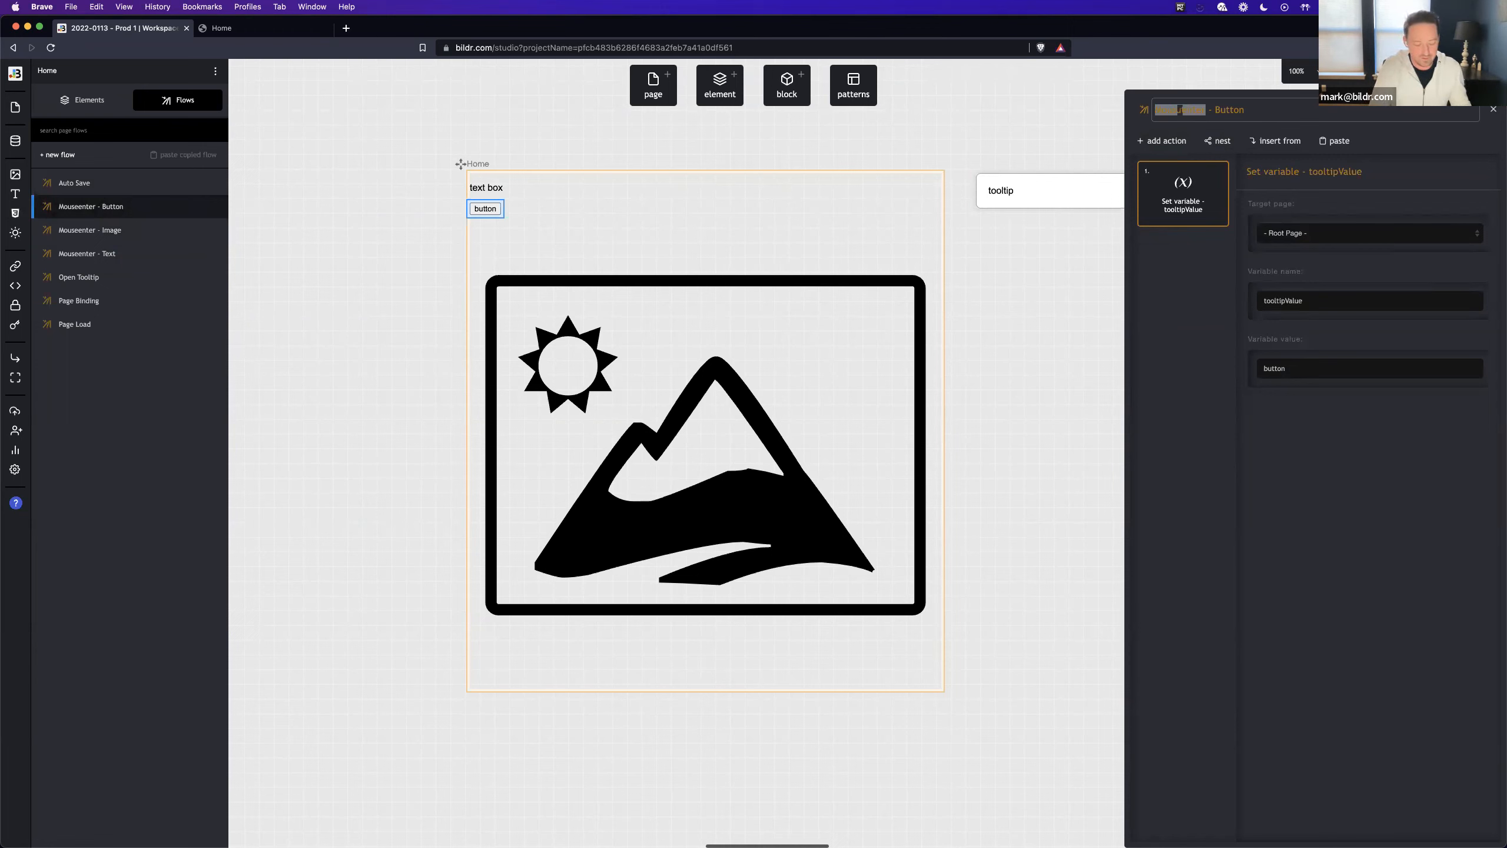
text(Click)
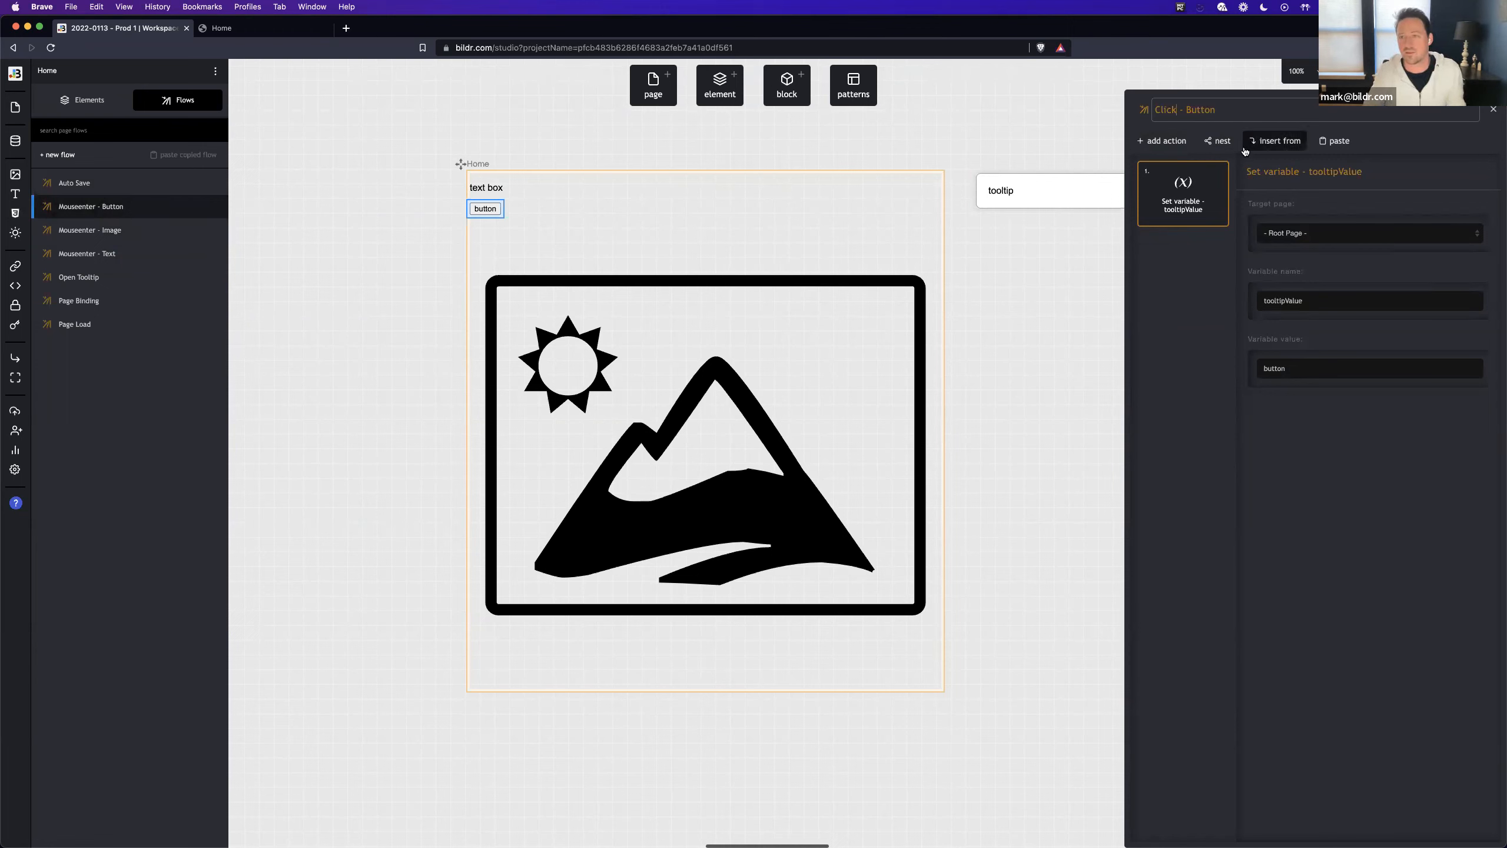
- Nest the Open Tooltip flow in the Click - Button flow and make it wait for the tooltipValue action
click(1218, 140)
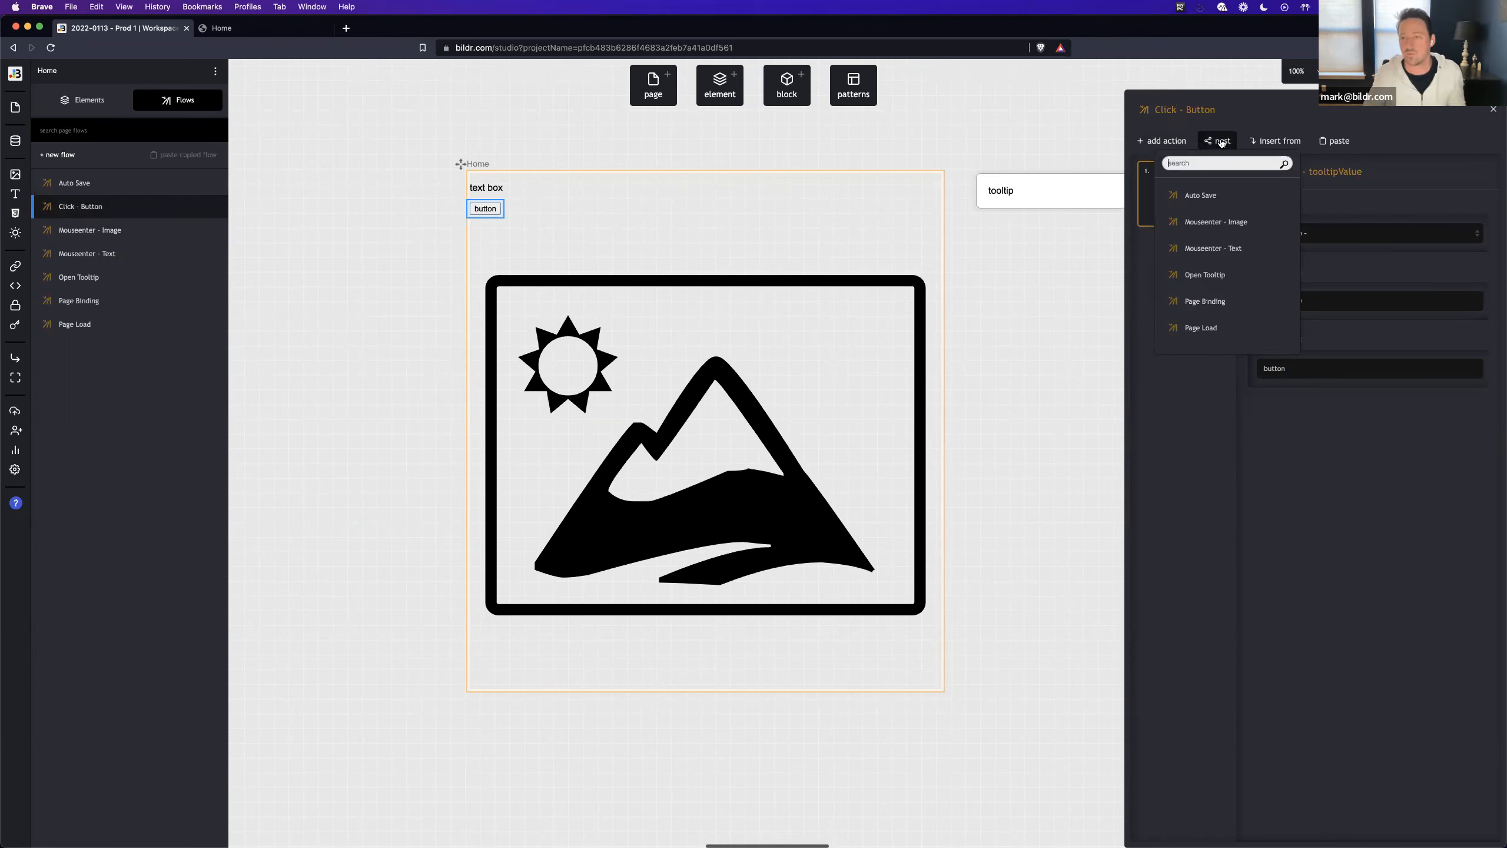
click(1222, 275)
click(1215, 236)
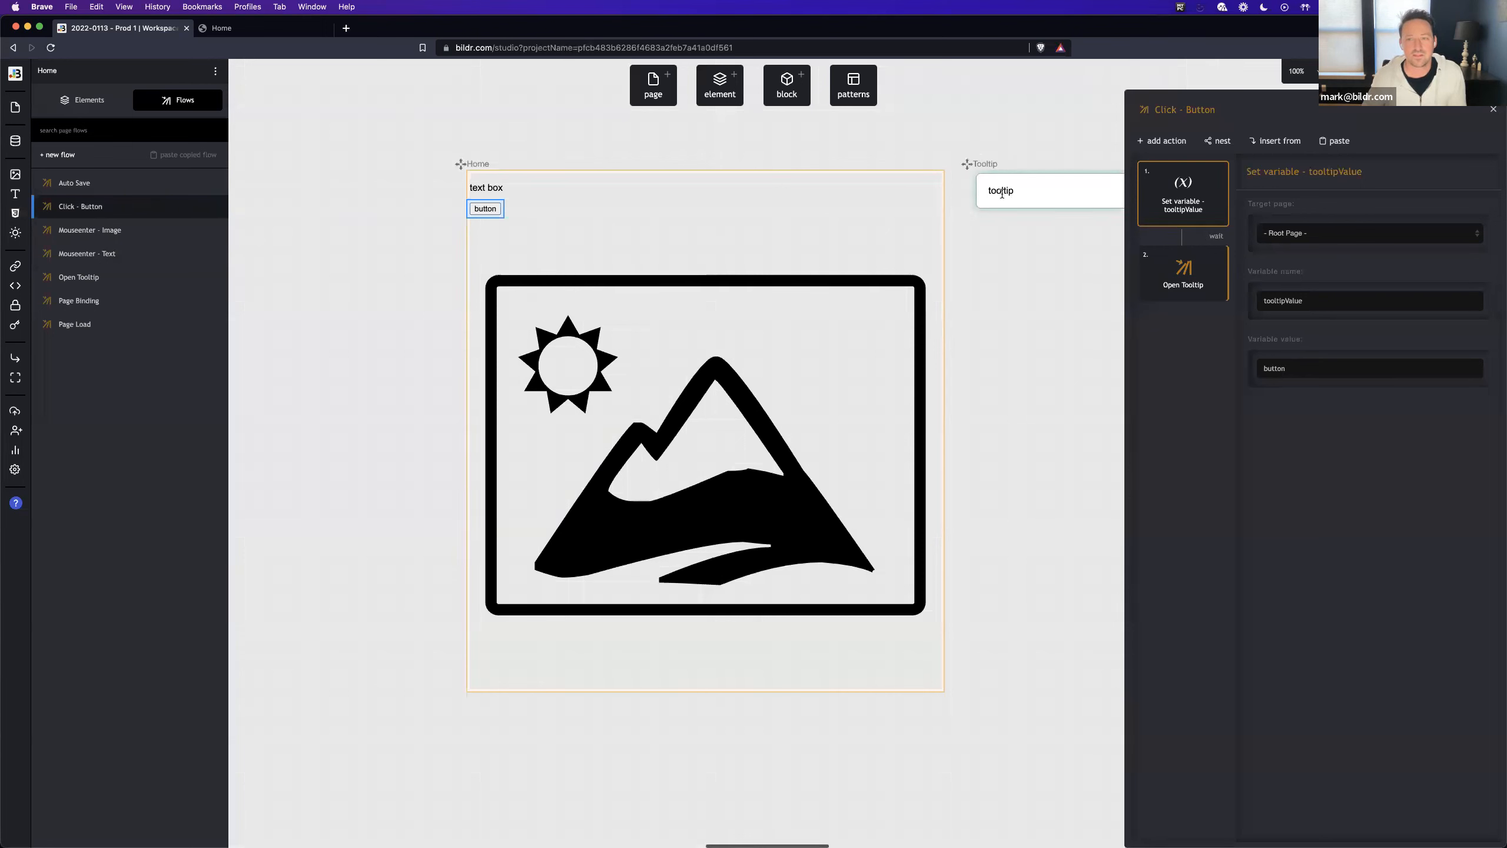
- Add an Element - set value action to the Tooltip page's Page Binding flow
double_click(1283, 300)
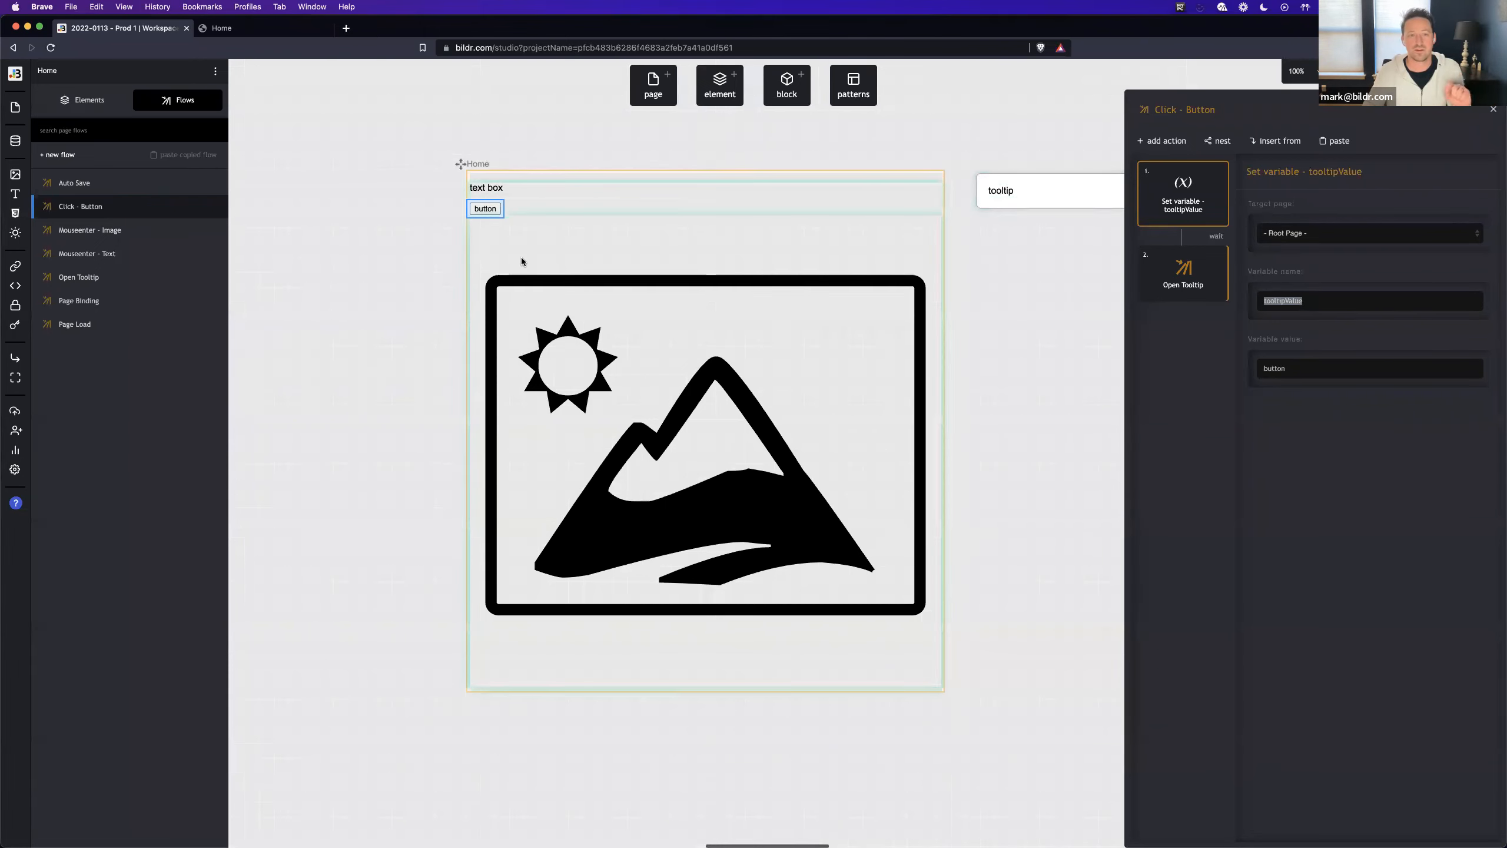
click(991, 201)
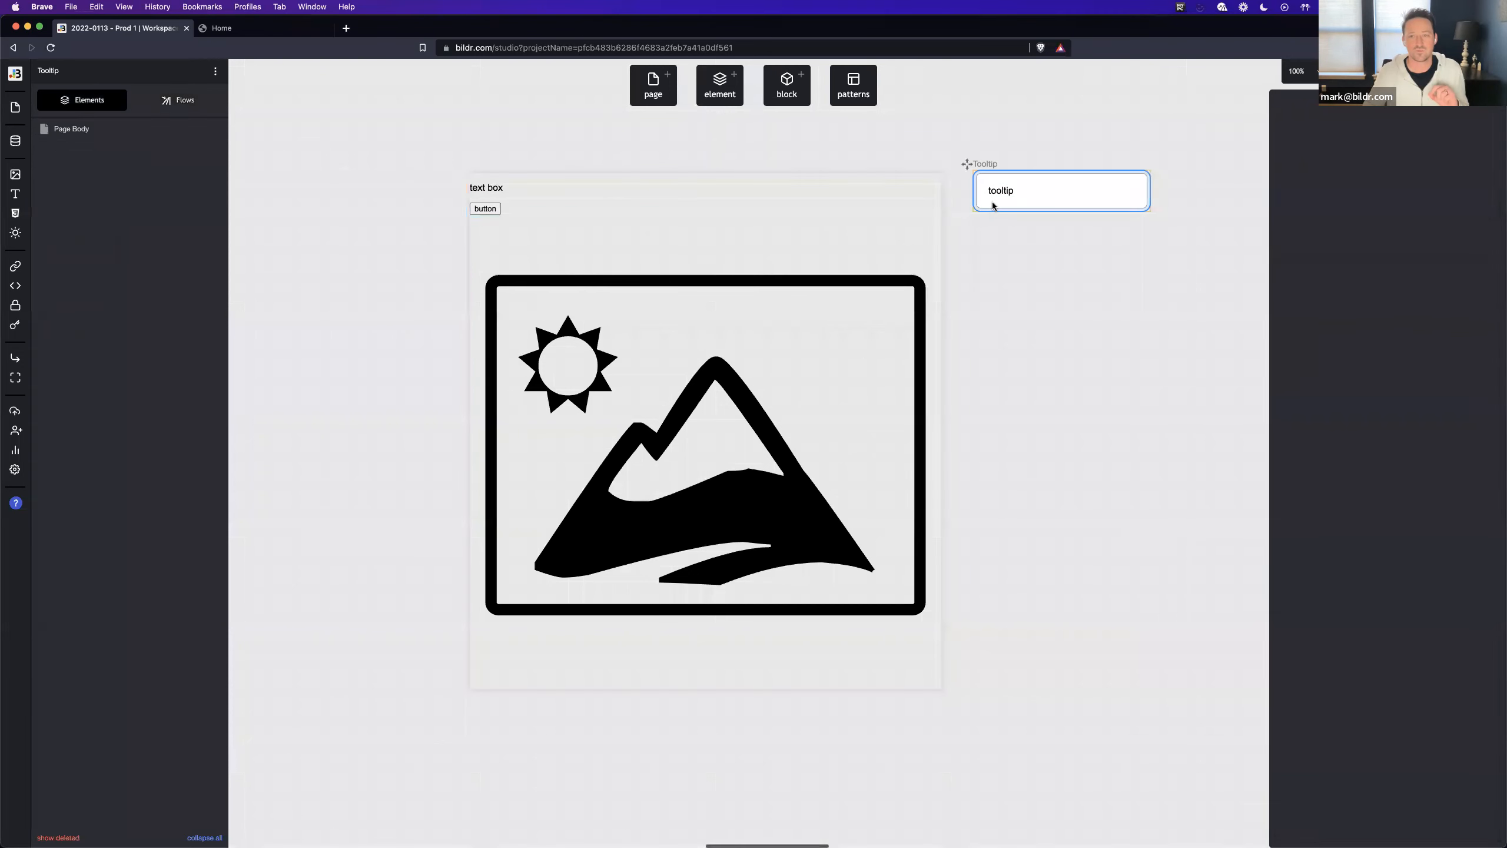
click(178, 100)
click(119, 206)
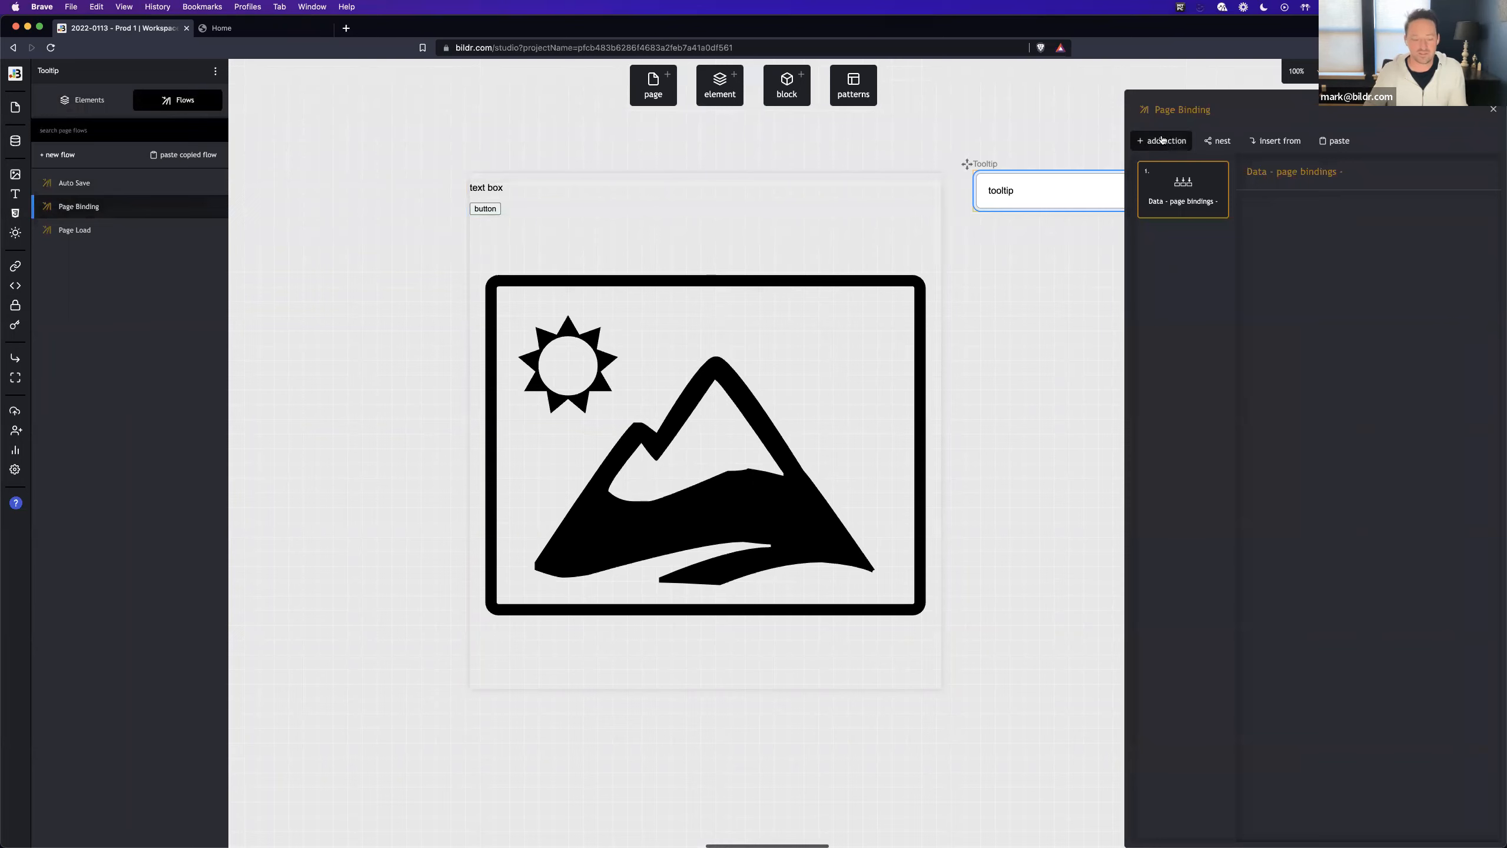
click(1157, 143)
text(set elem valu)
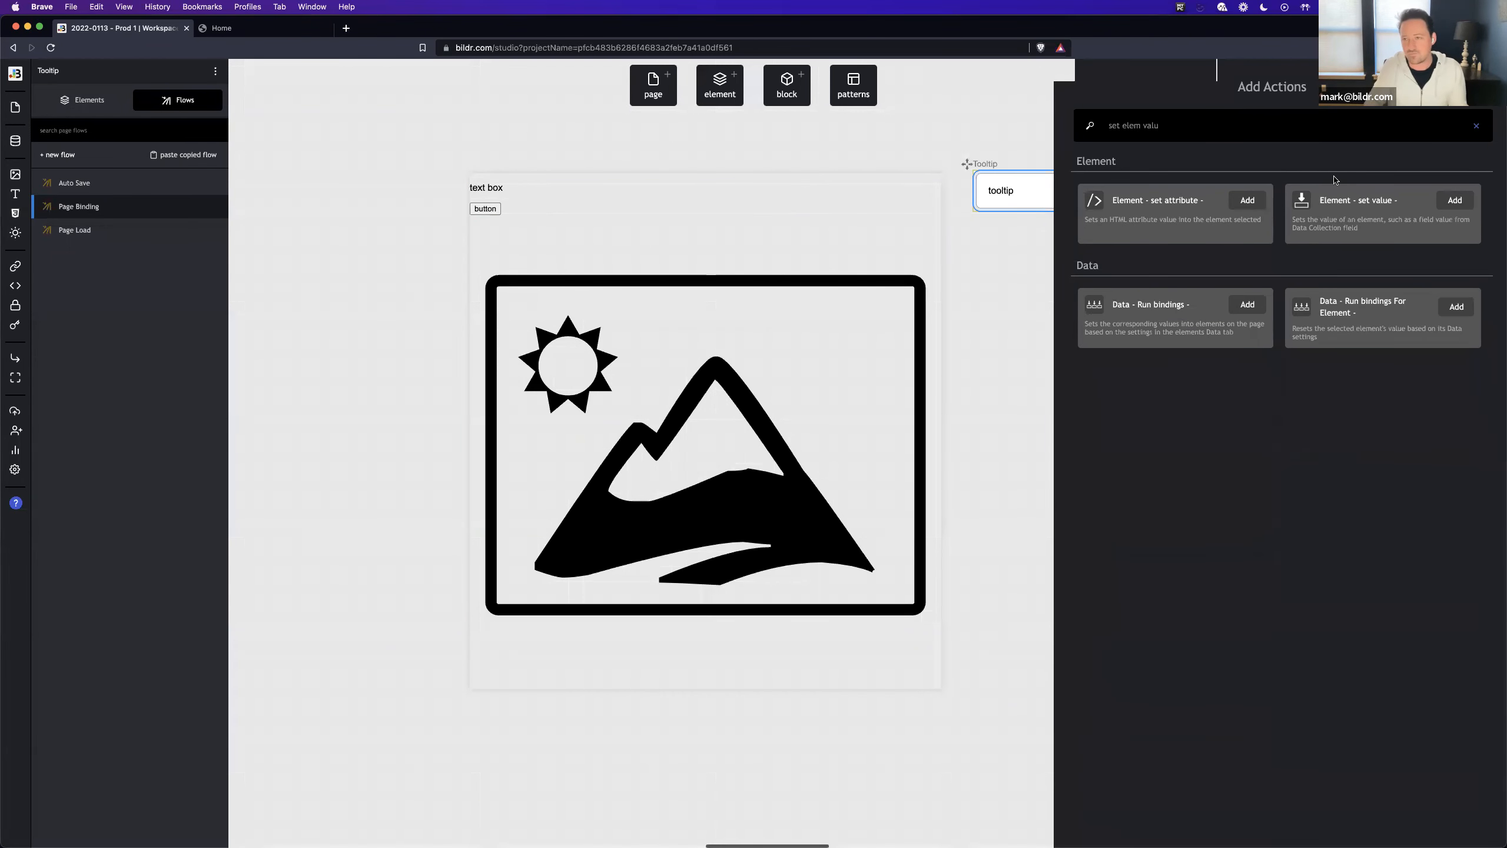
click(1377, 197)
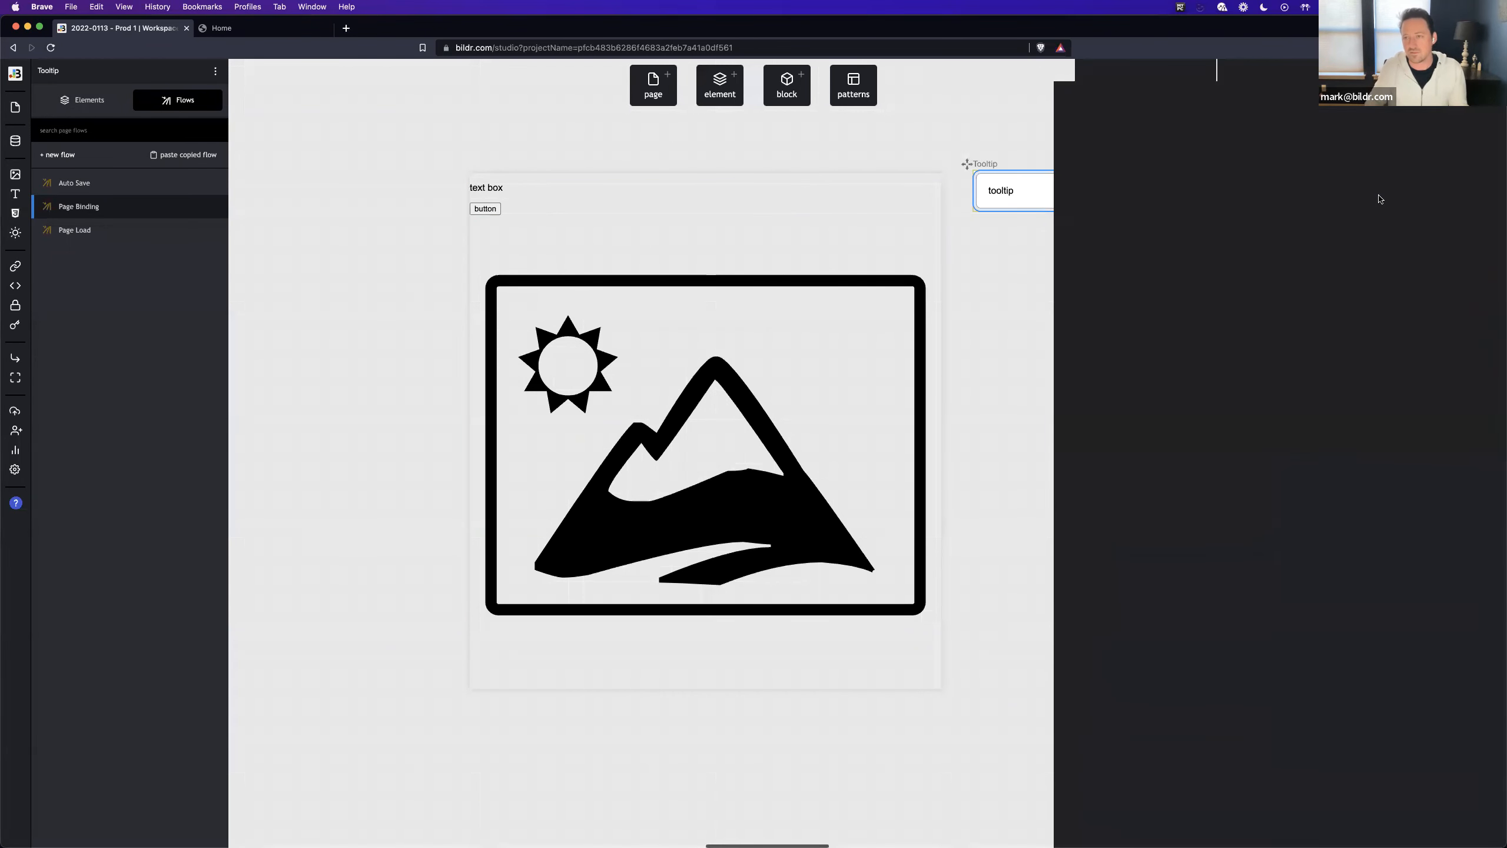
- Configure the set value action to fill the tooltip text element from the Root Page variable tooltipValue
click(1322, 235)
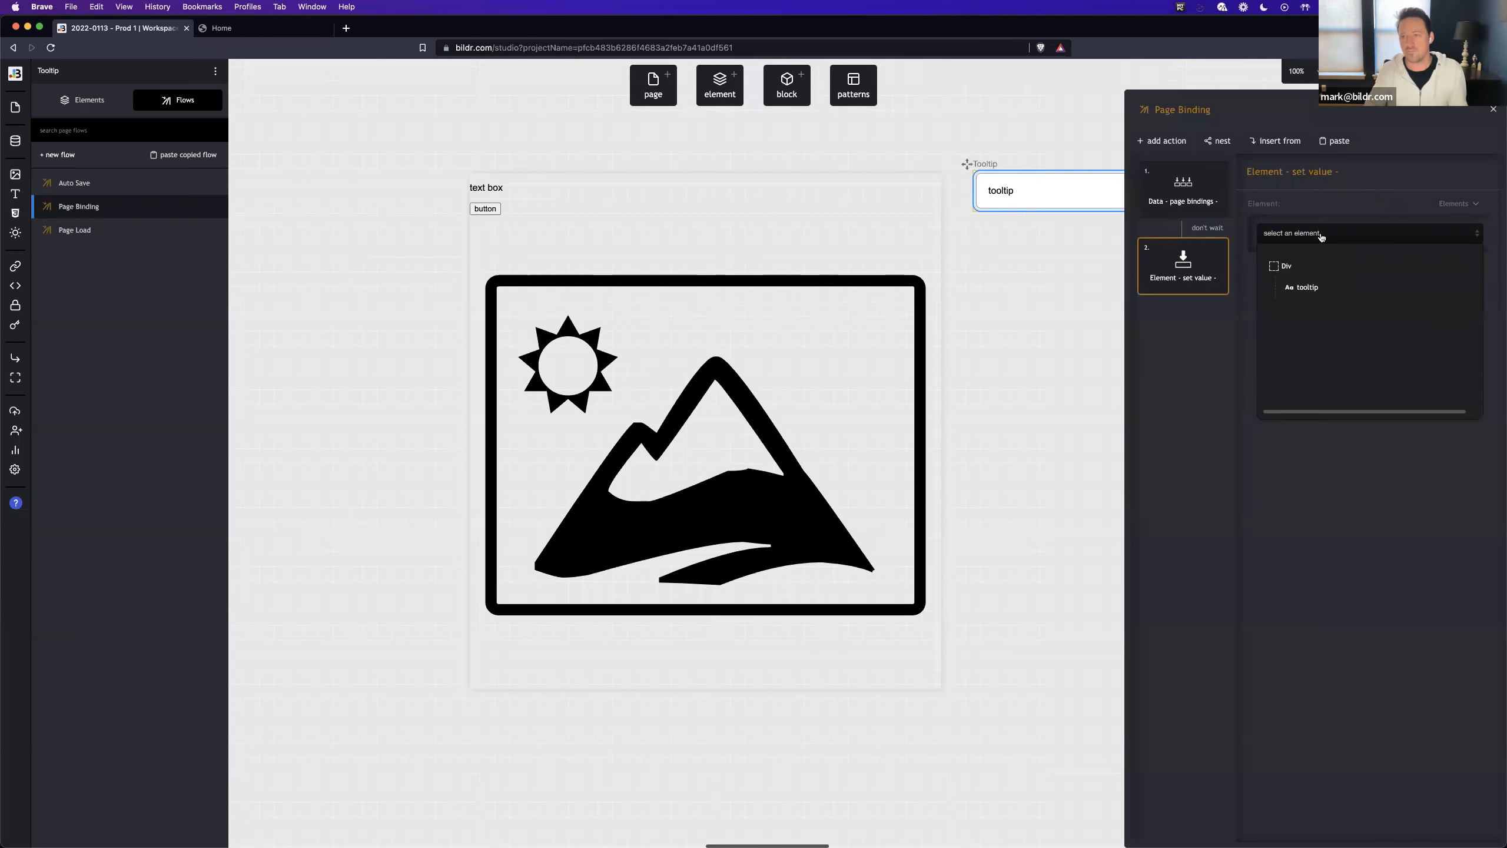
click(1326, 286)
click(1459, 274)
click(1429, 330)
click(1352, 314)
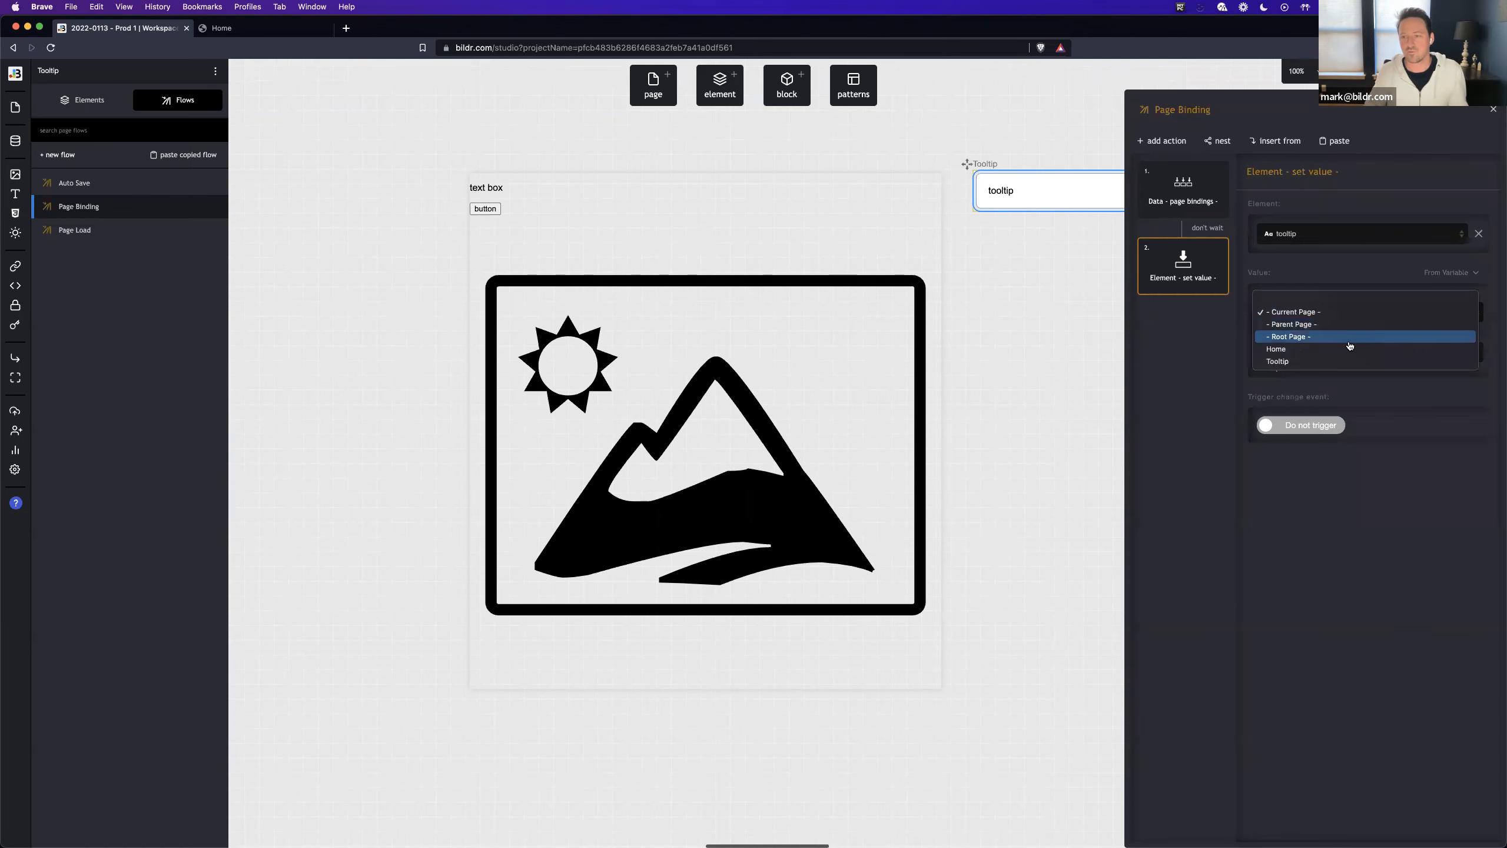
click(1349, 339)
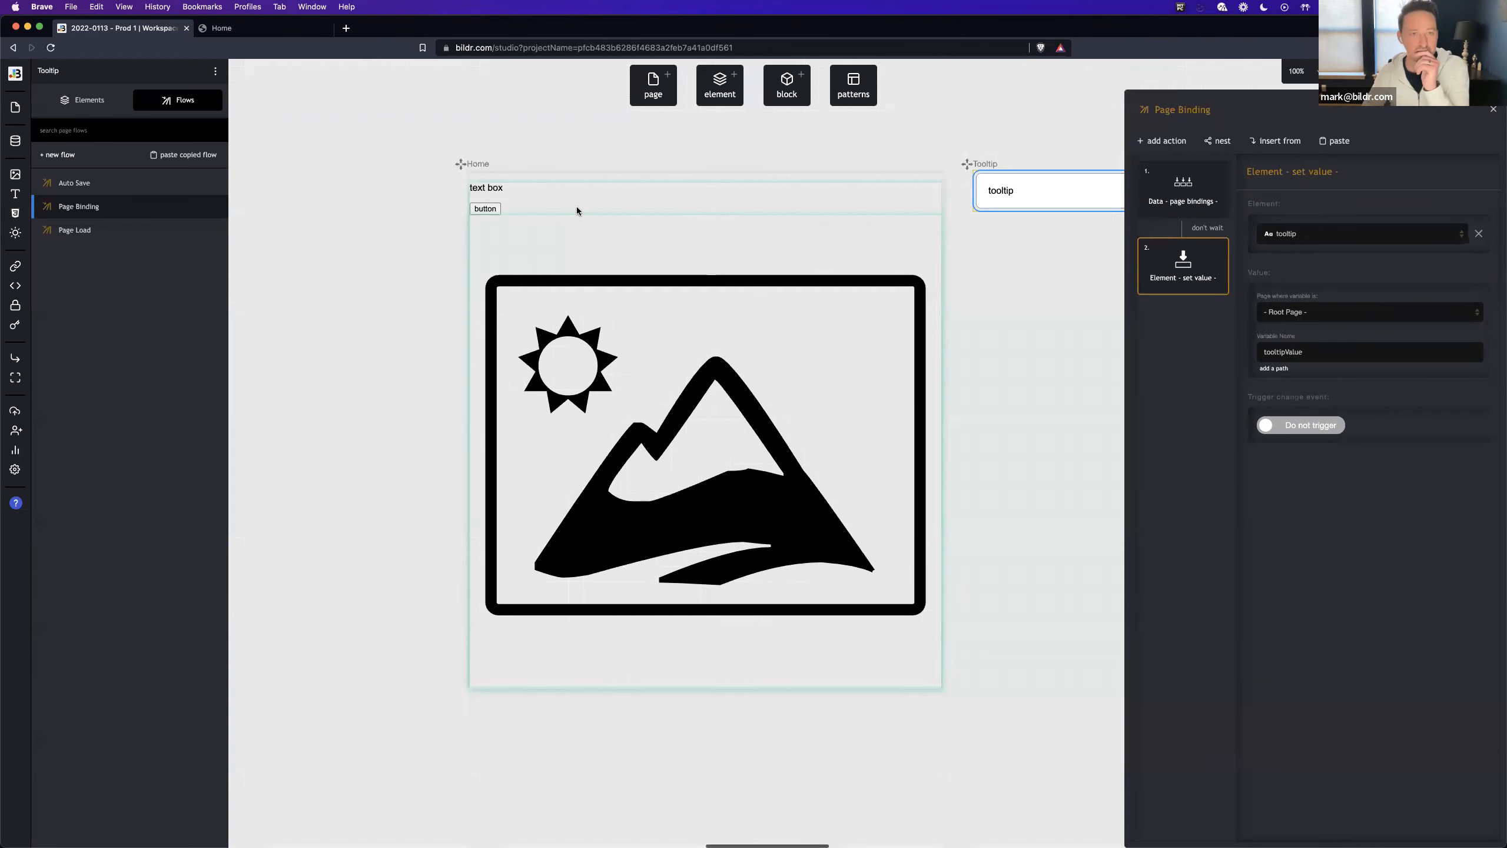
- Preview the home page route and test the tooltip on its button, then return to the Bildr workspace
mouse_move(1335, 71)
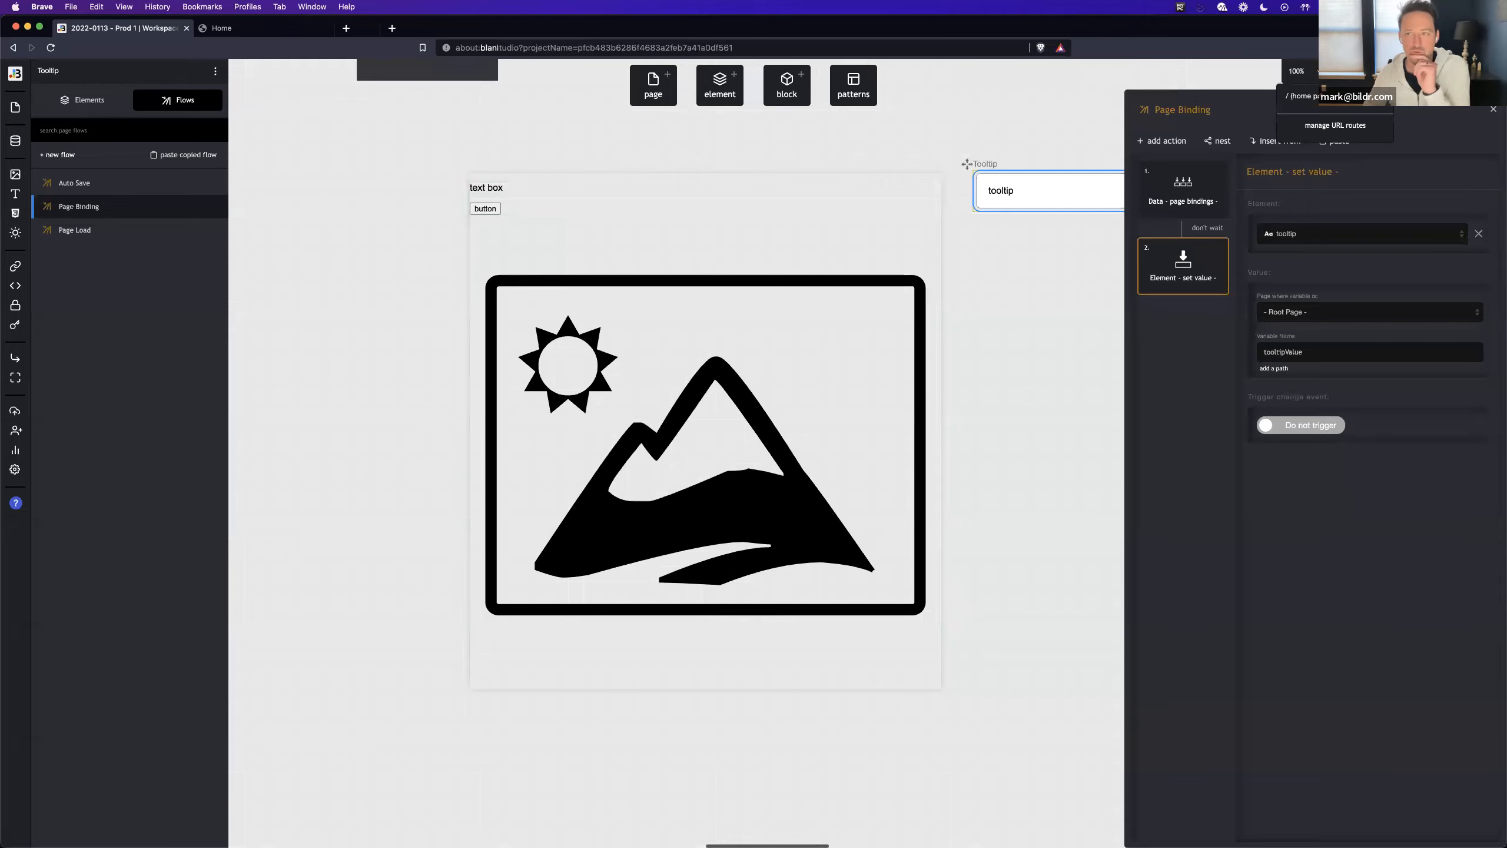
click(1299, 95)
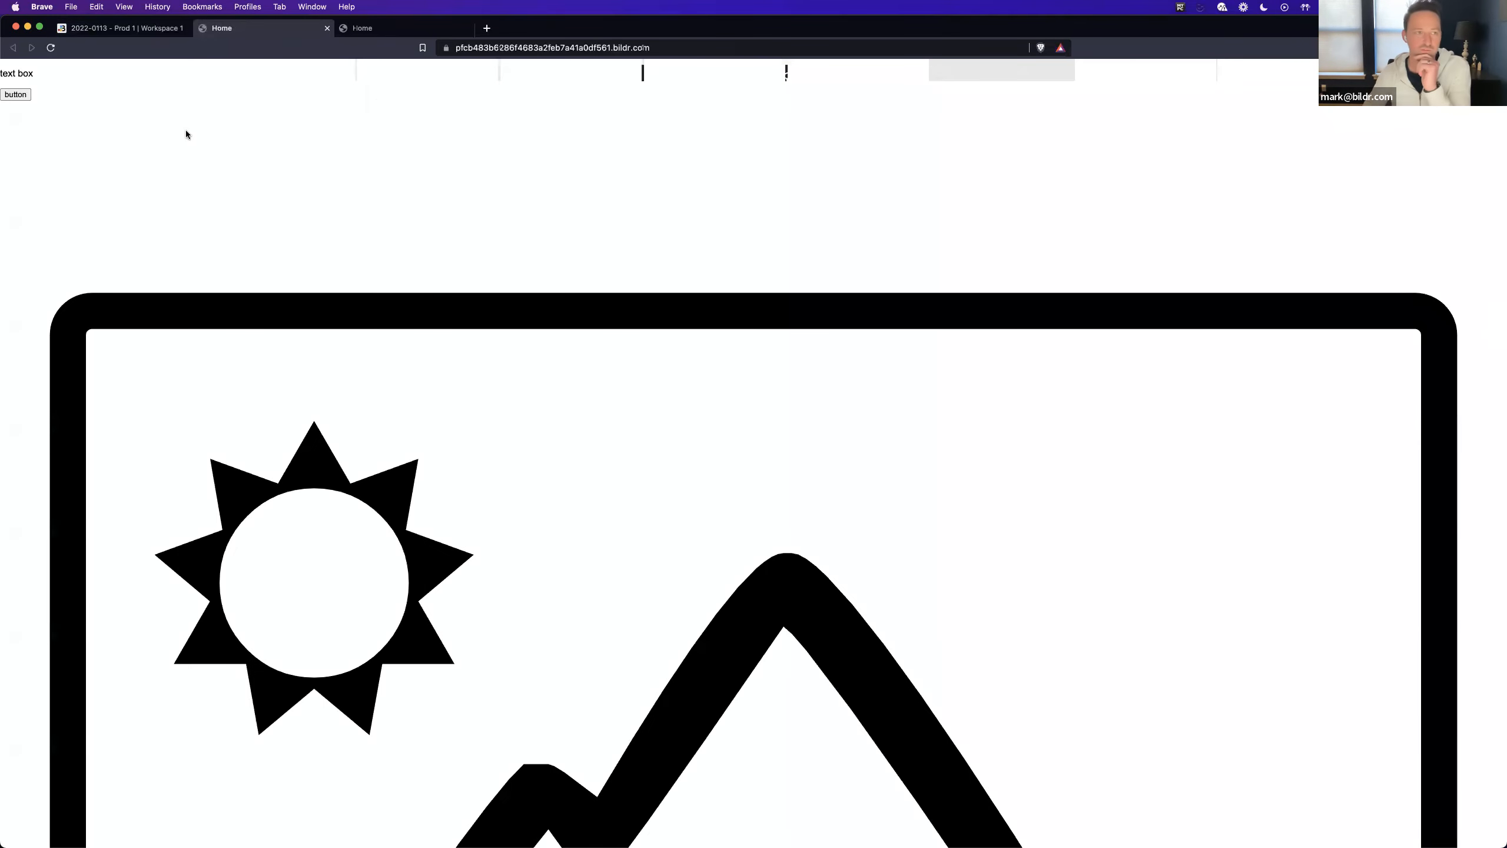
click(26, 96)
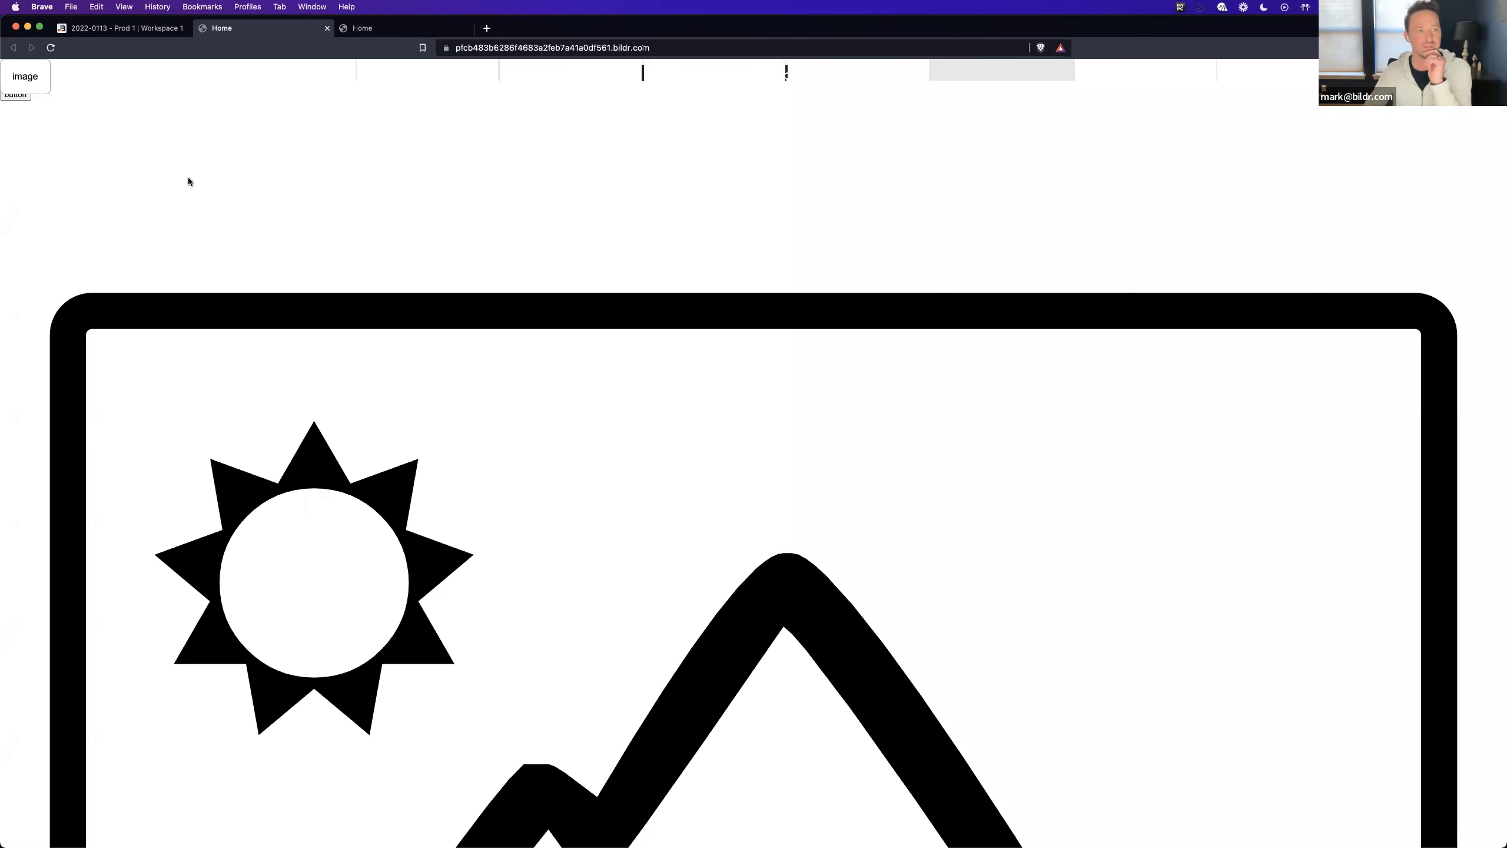
click(18, 98)
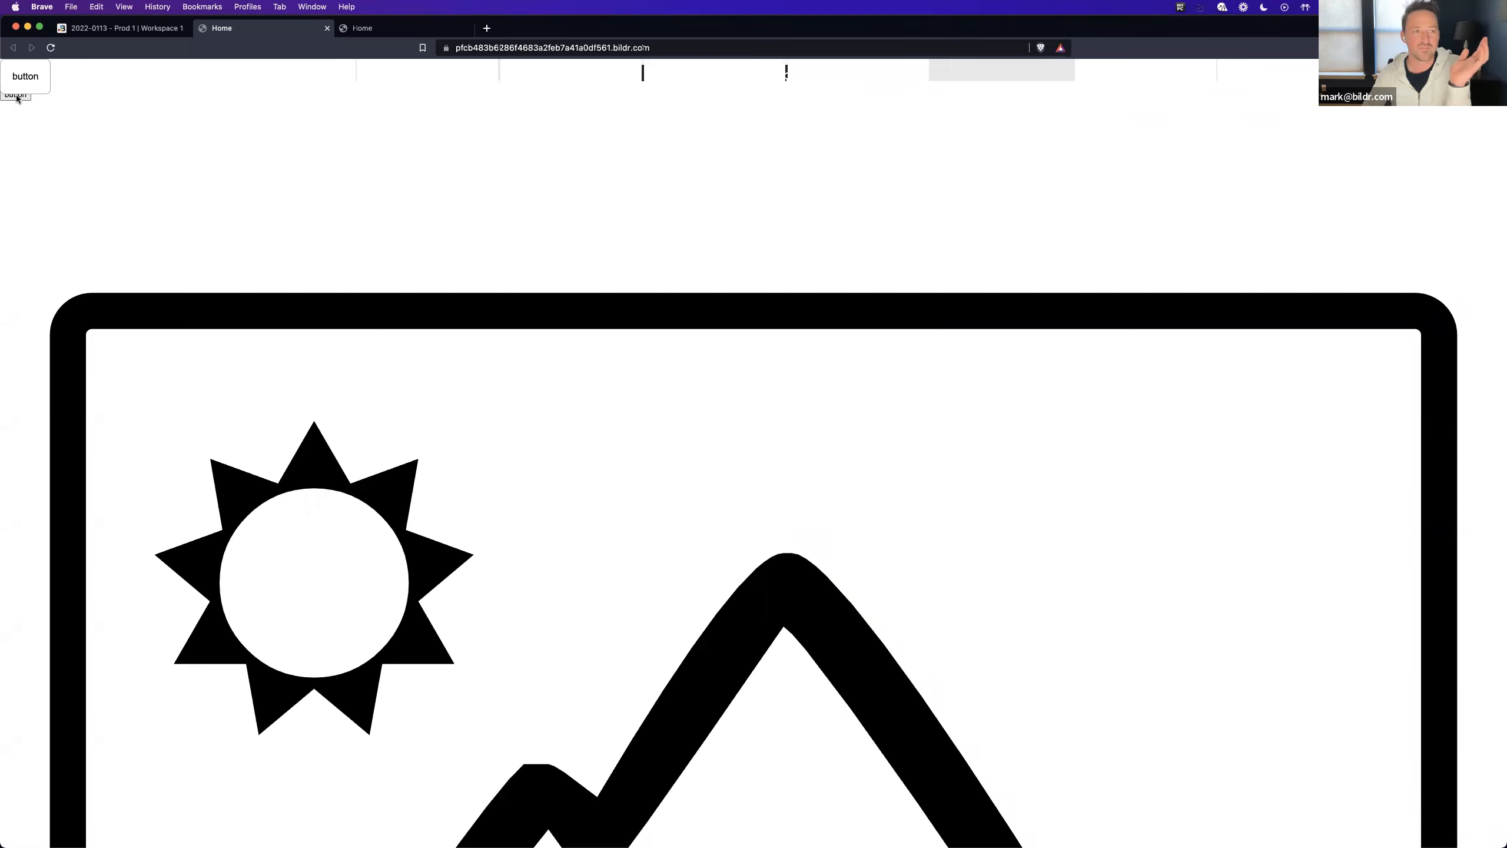
click(122, 28)
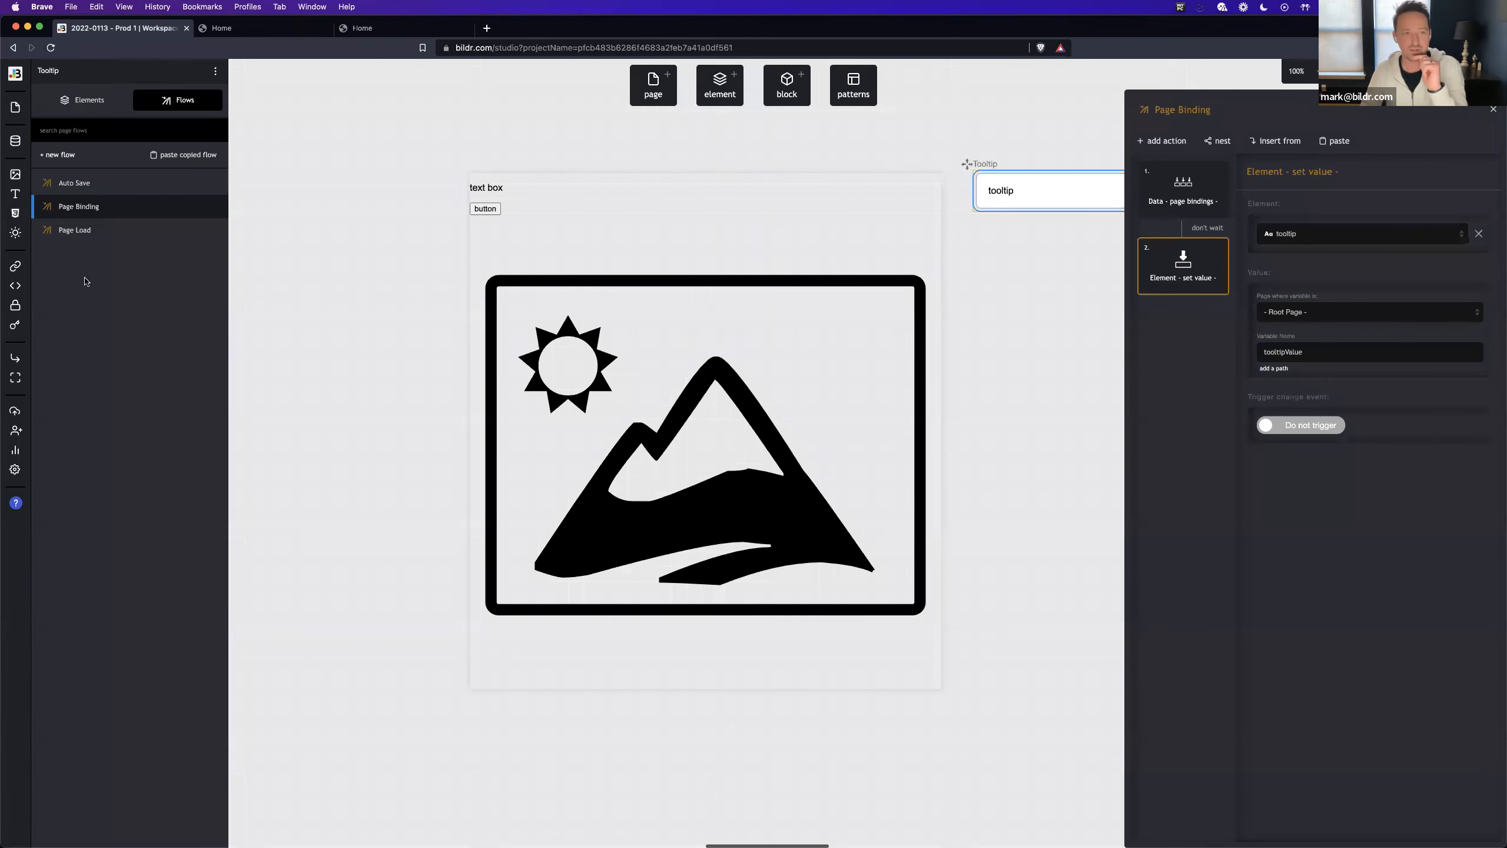
- In the Home page's Open Tooltip flow, change the left style action's property value type to Concatenate
click(573, 246)
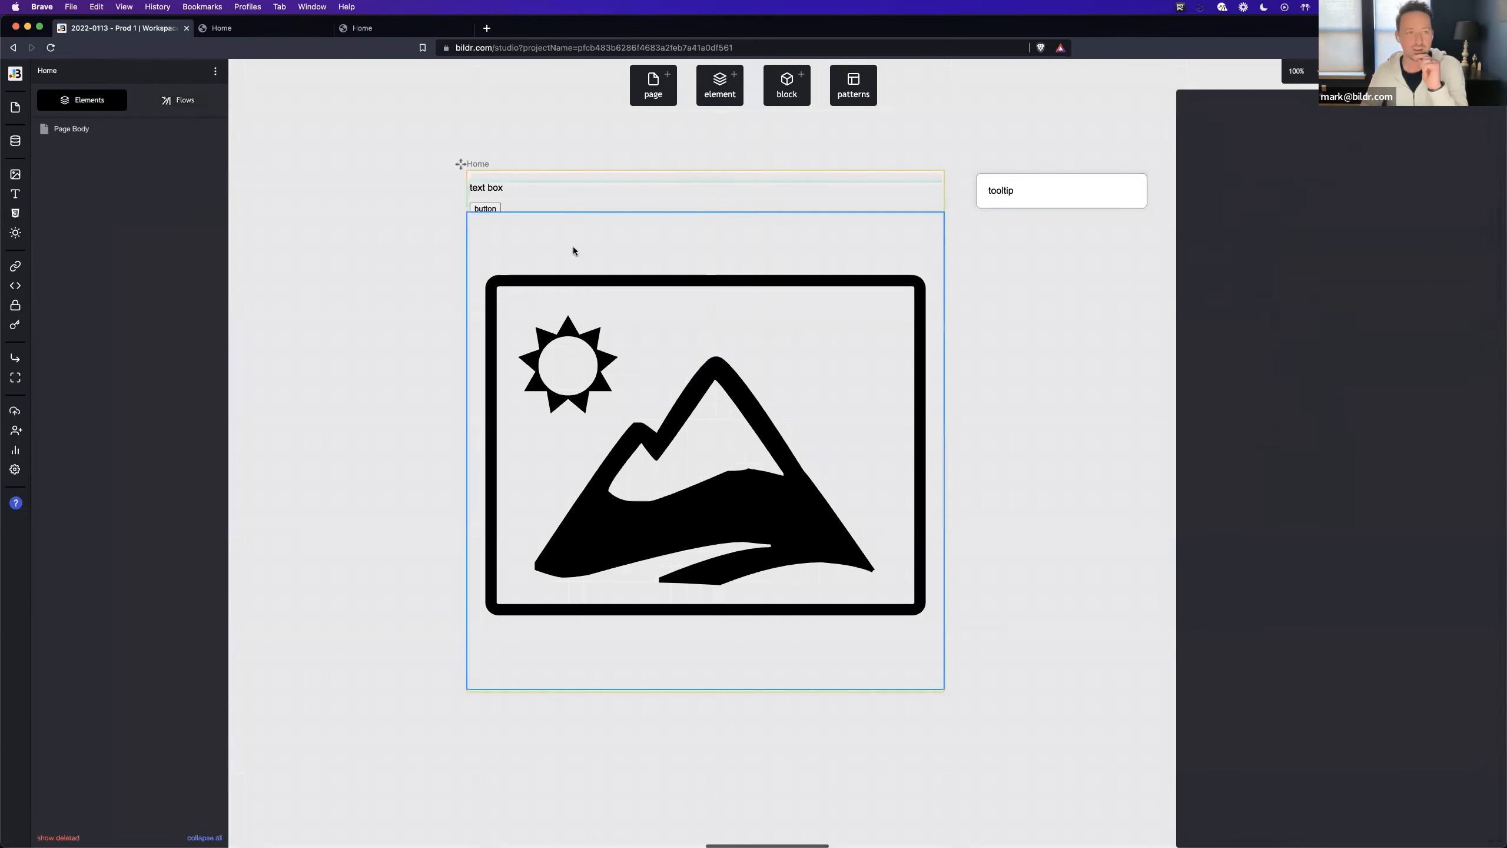
click(175, 99)
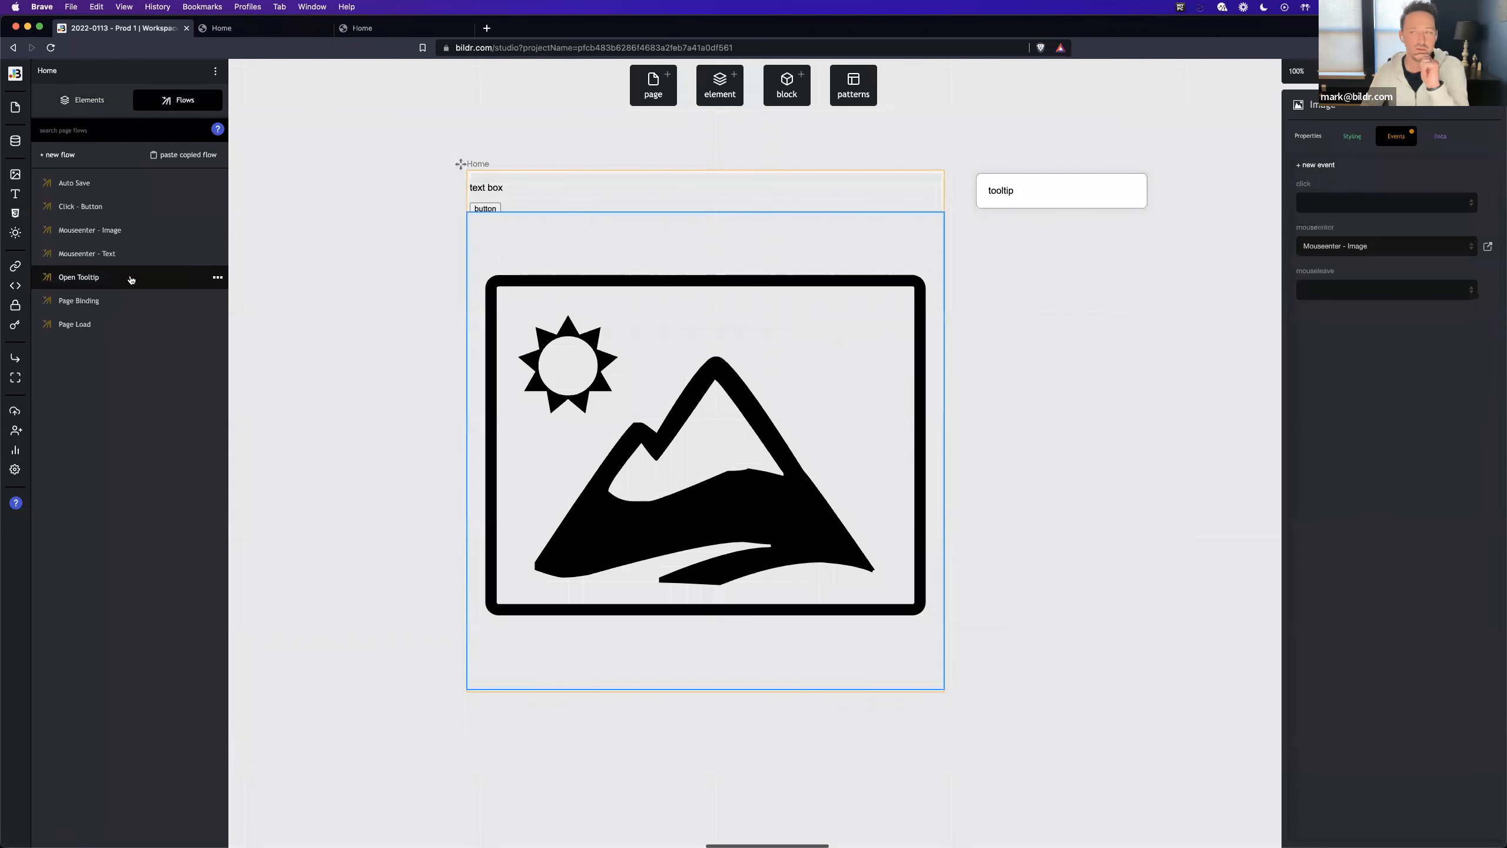
click(131, 279)
click(1166, 272)
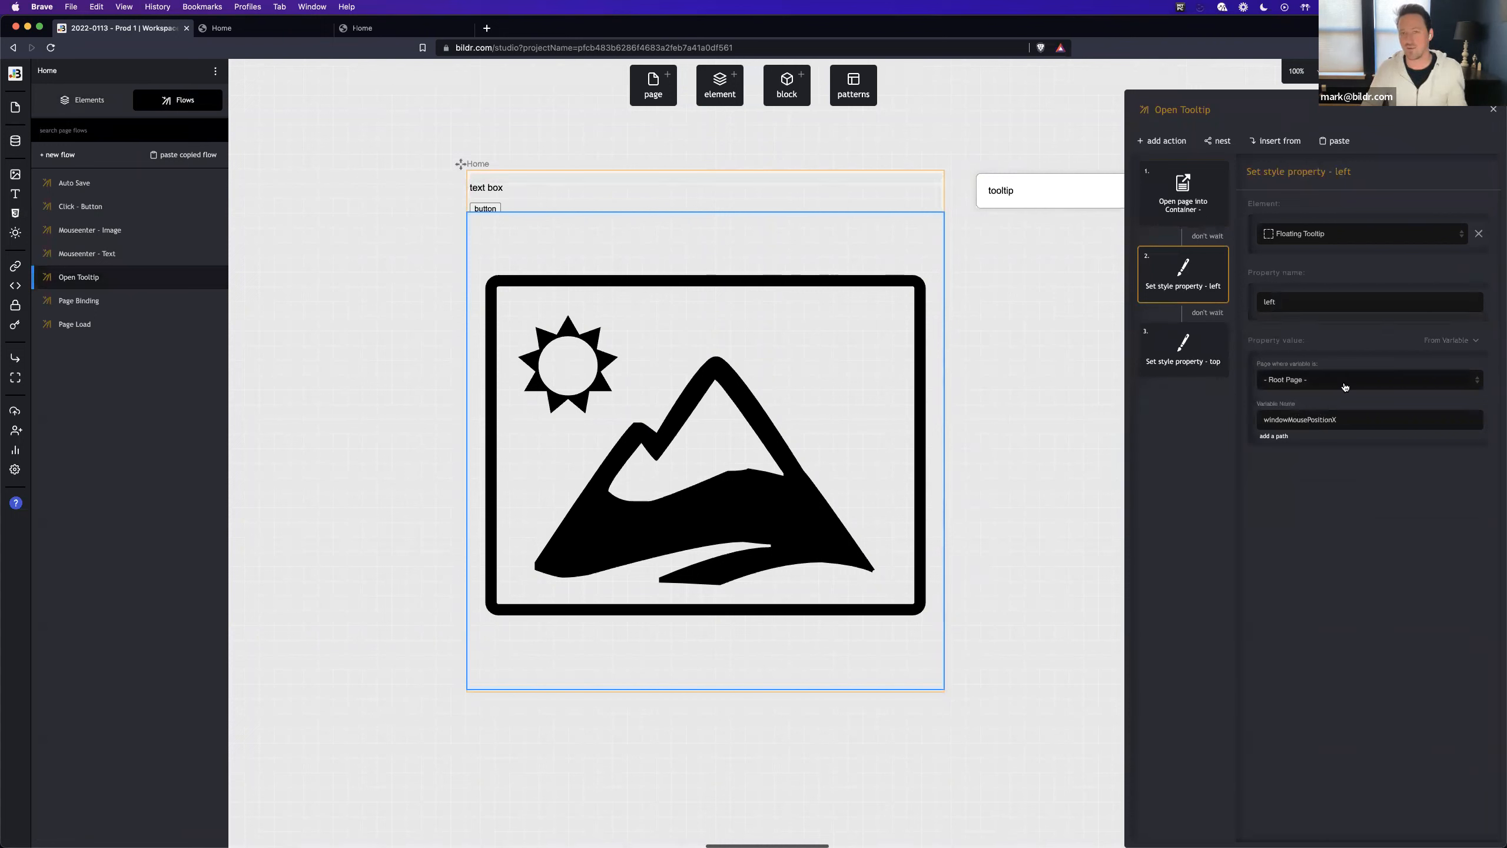
click(1321, 417)
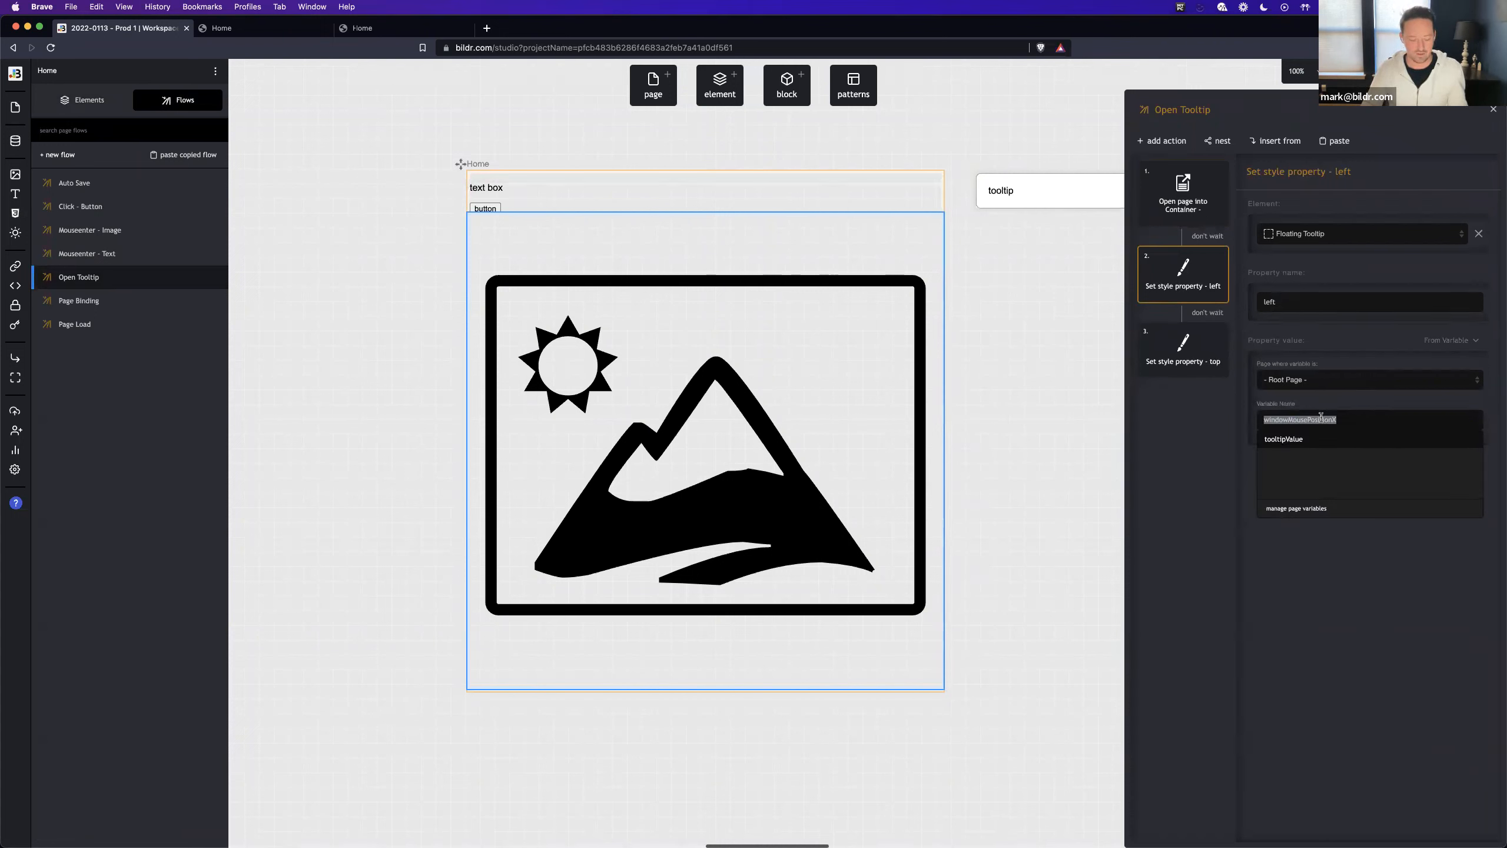
click(1450, 341)
scroll(1435, 463, down, 5)
click(1431, 517)
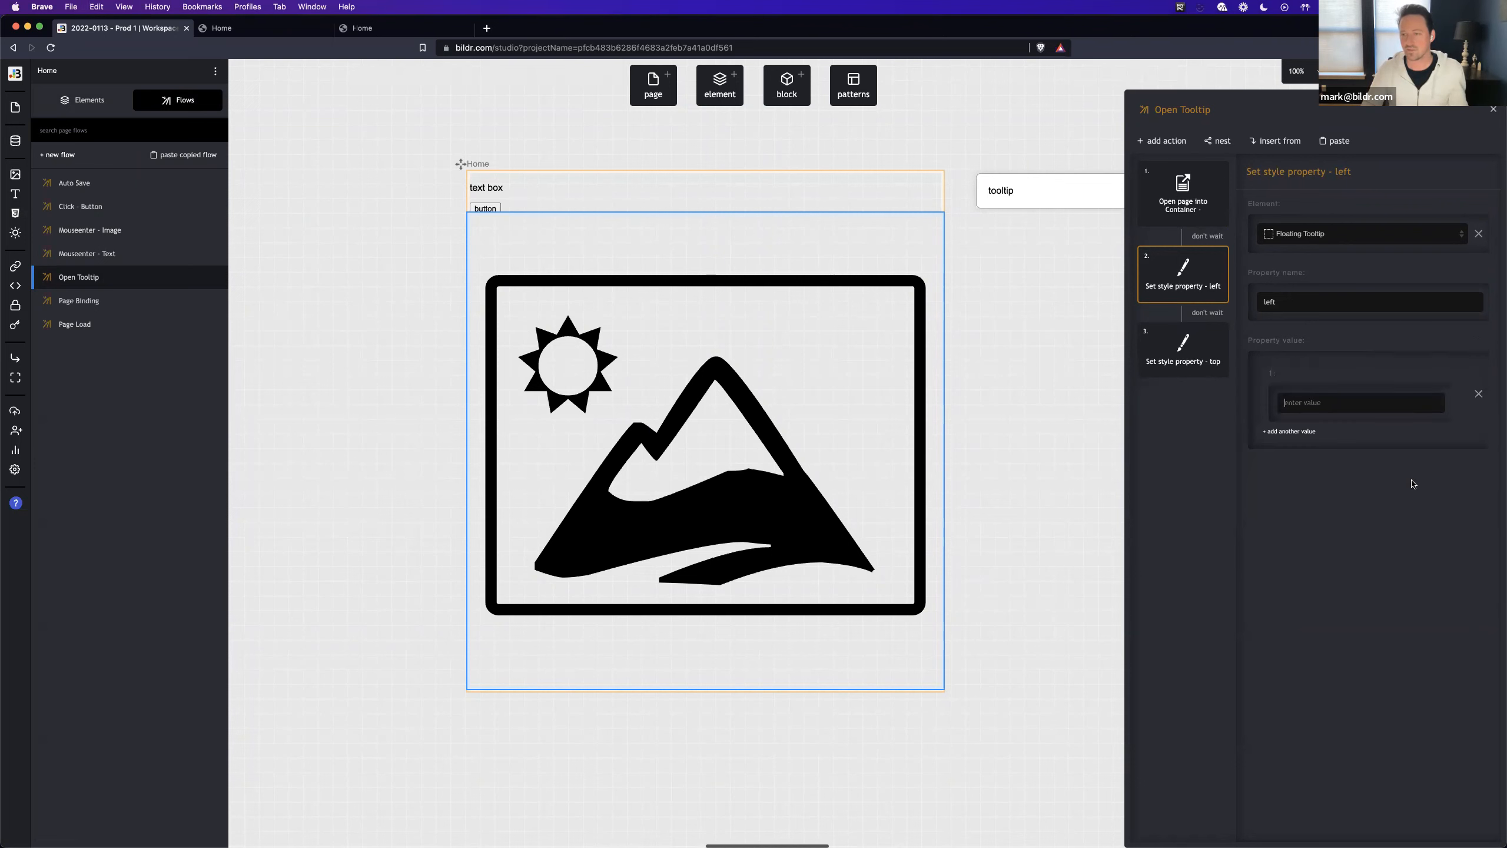
- Build the left value by concatenating the Root Page variable windowMousePositionX with the text px
click(1429, 373)
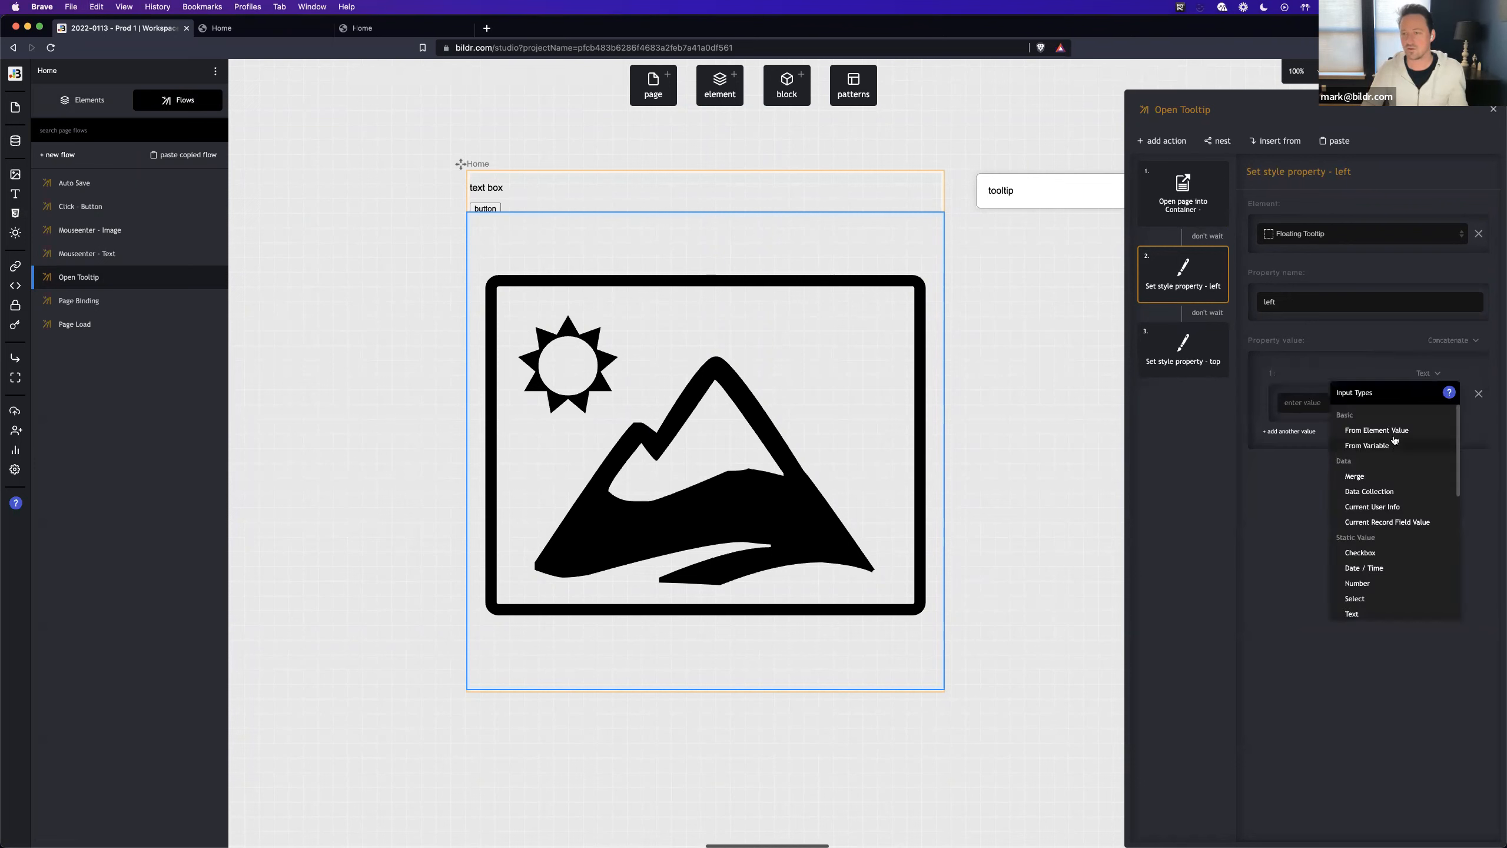
click(1395, 444)
click(1339, 413)
click(1339, 437)
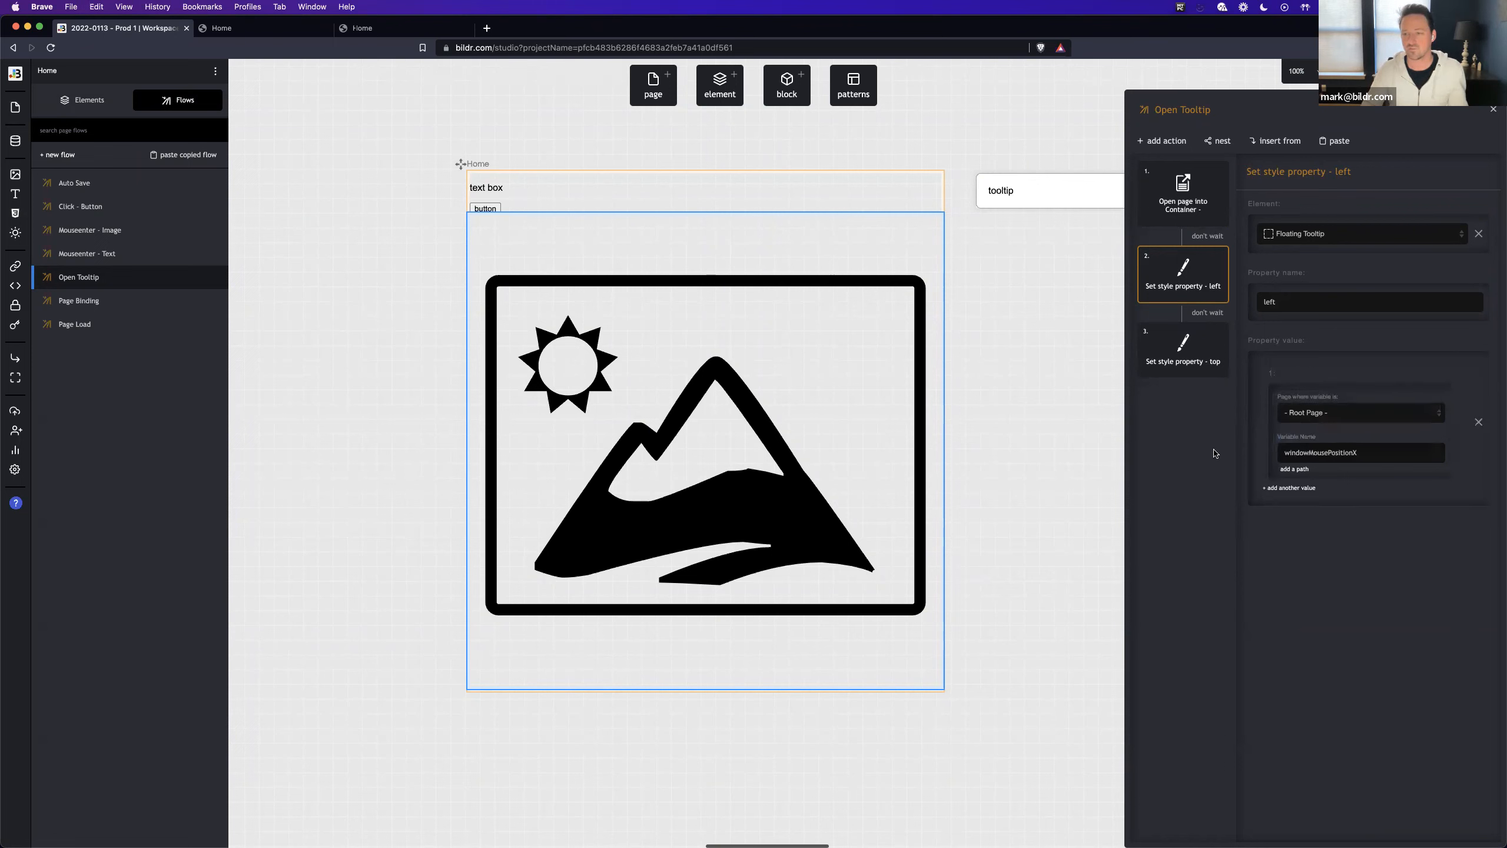
click(1285, 487)
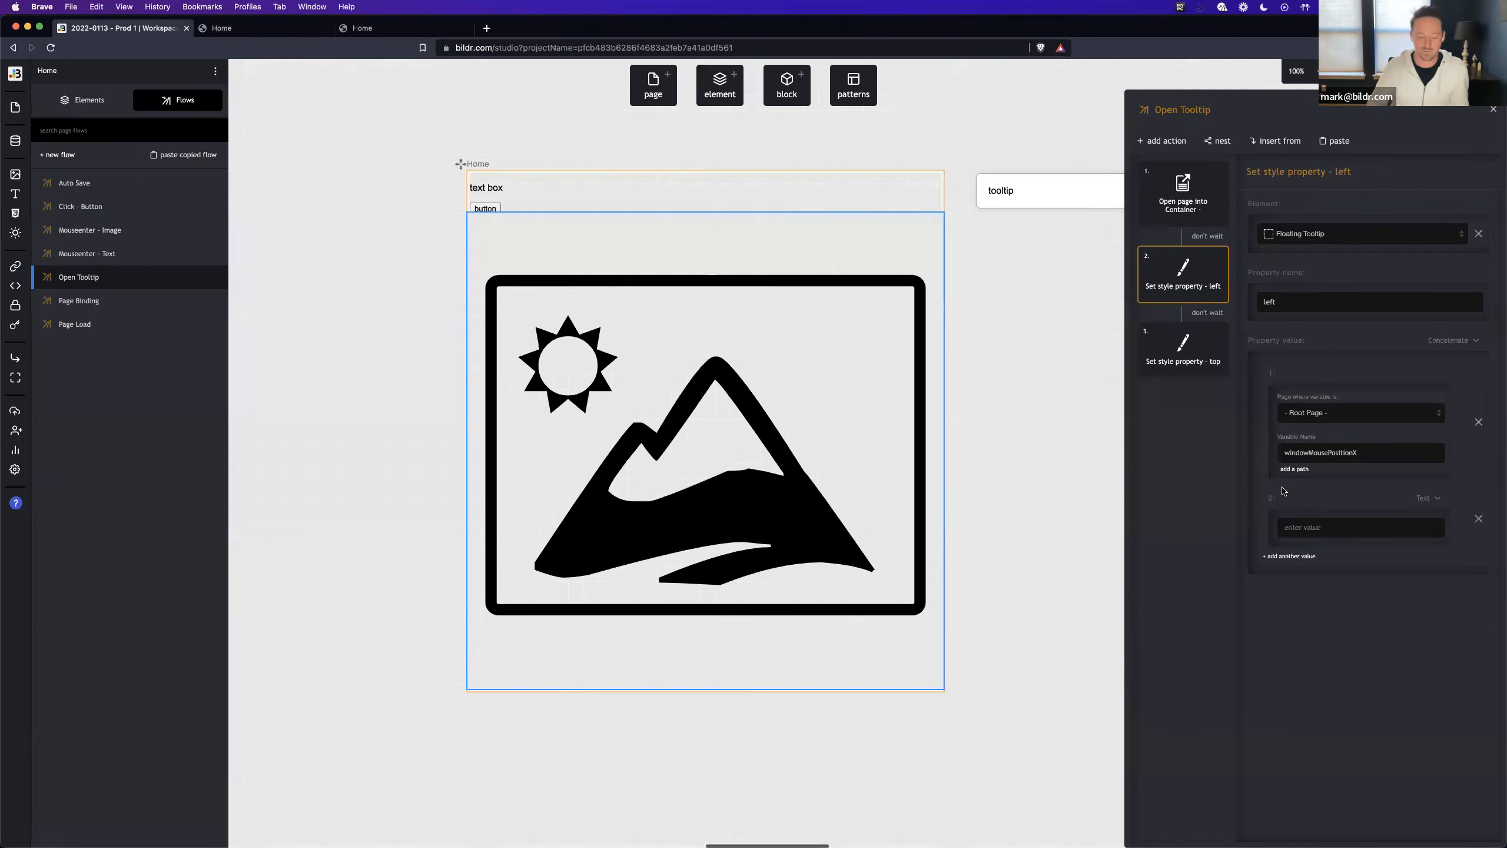
text(px)
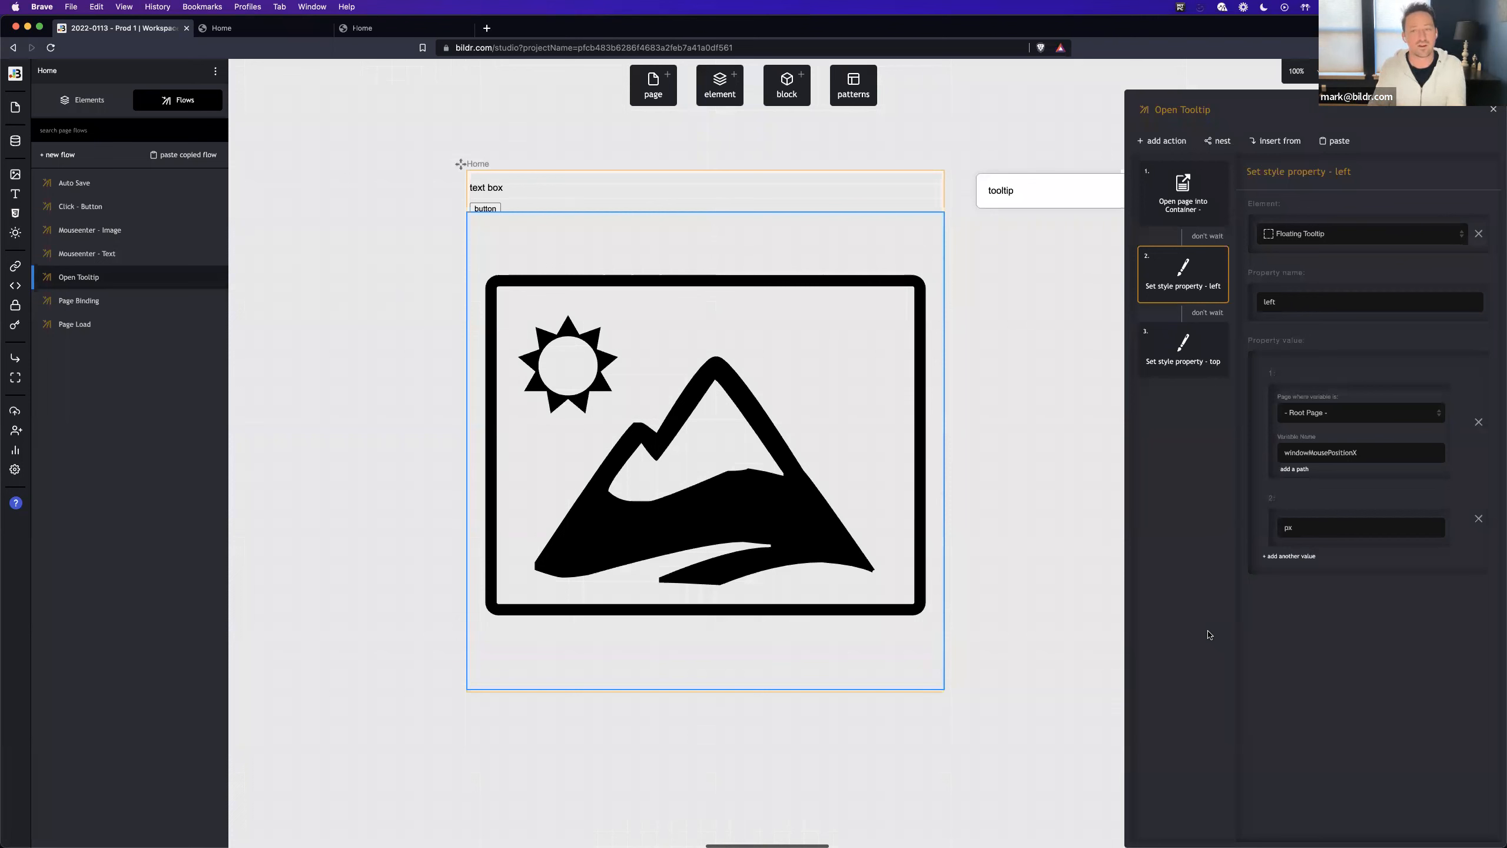
- Replace the existing top style action with a duplicate of the left style action
click(1217, 332)
click(1201, 402)
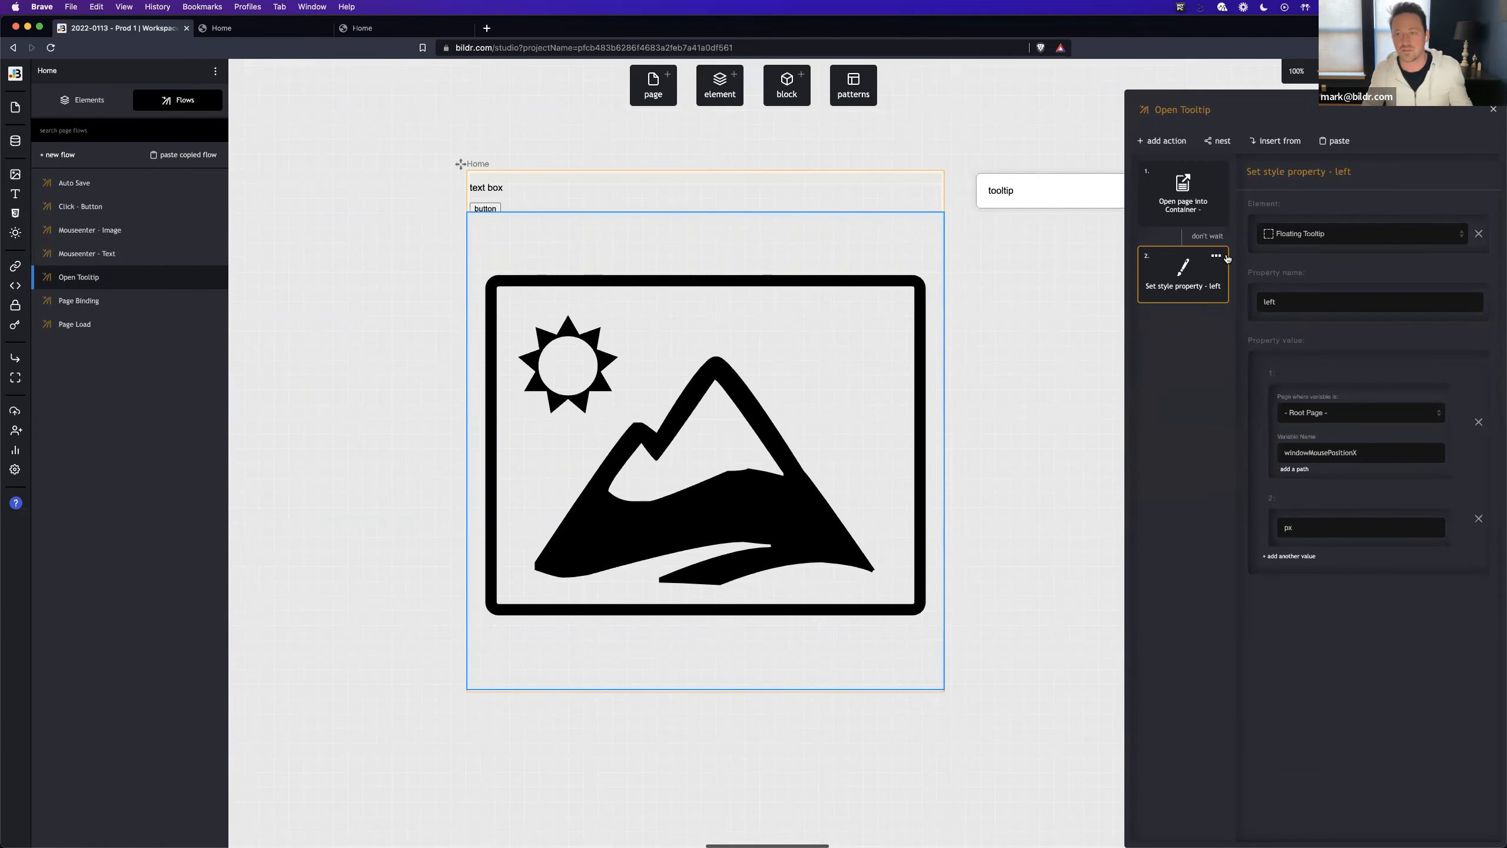
click(1216, 256)
key(ctrl+v)
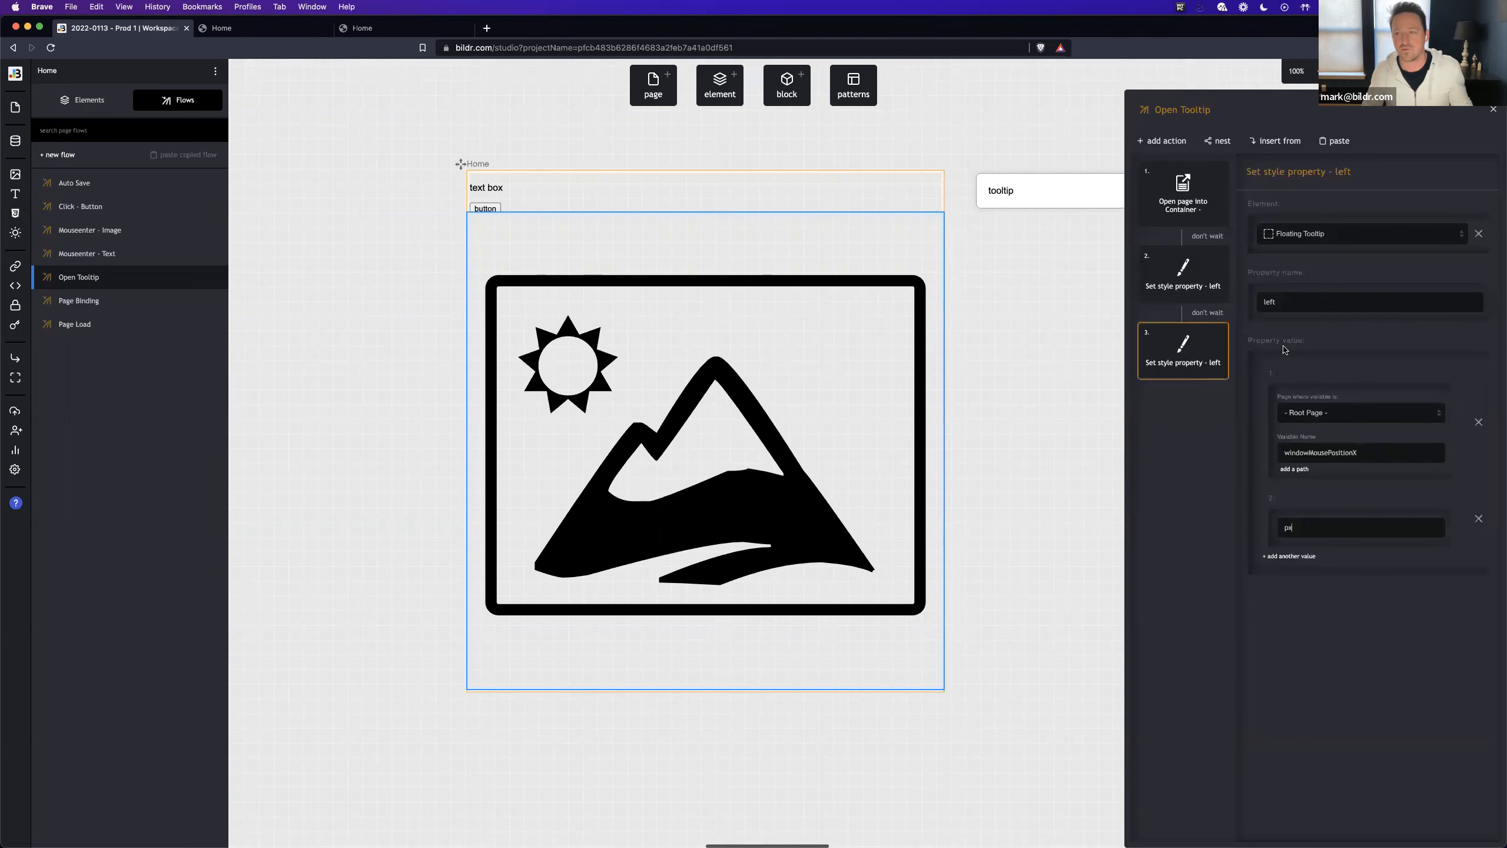
- Set the duplicated action's property name to top and its variable to windowMousePositionY
double_click(1299, 303)
text(top)
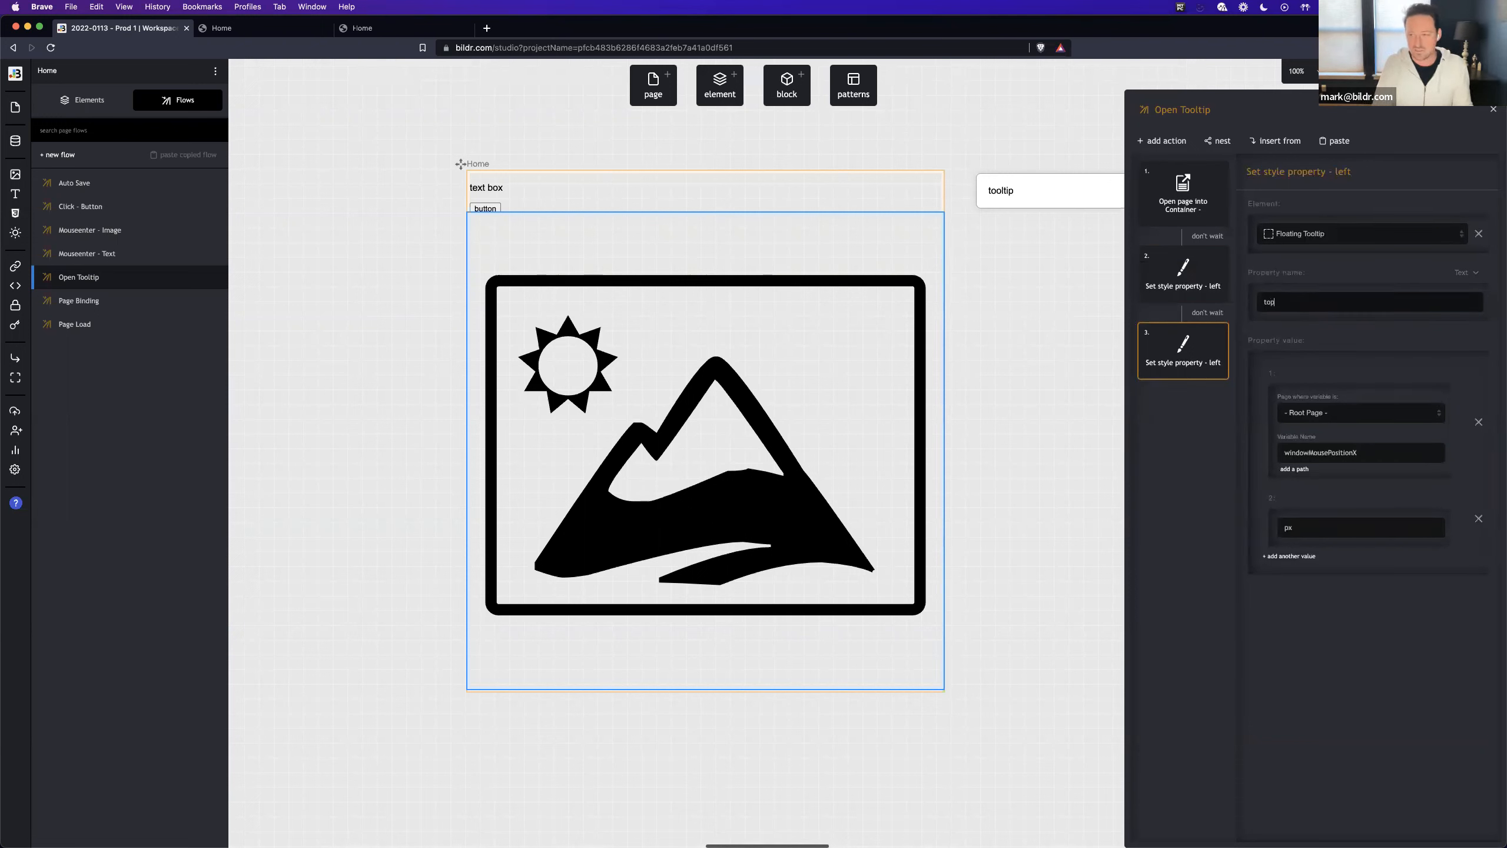
click(1381, 453)
key(BackSpace)
text(Y)
click(1249, 697)
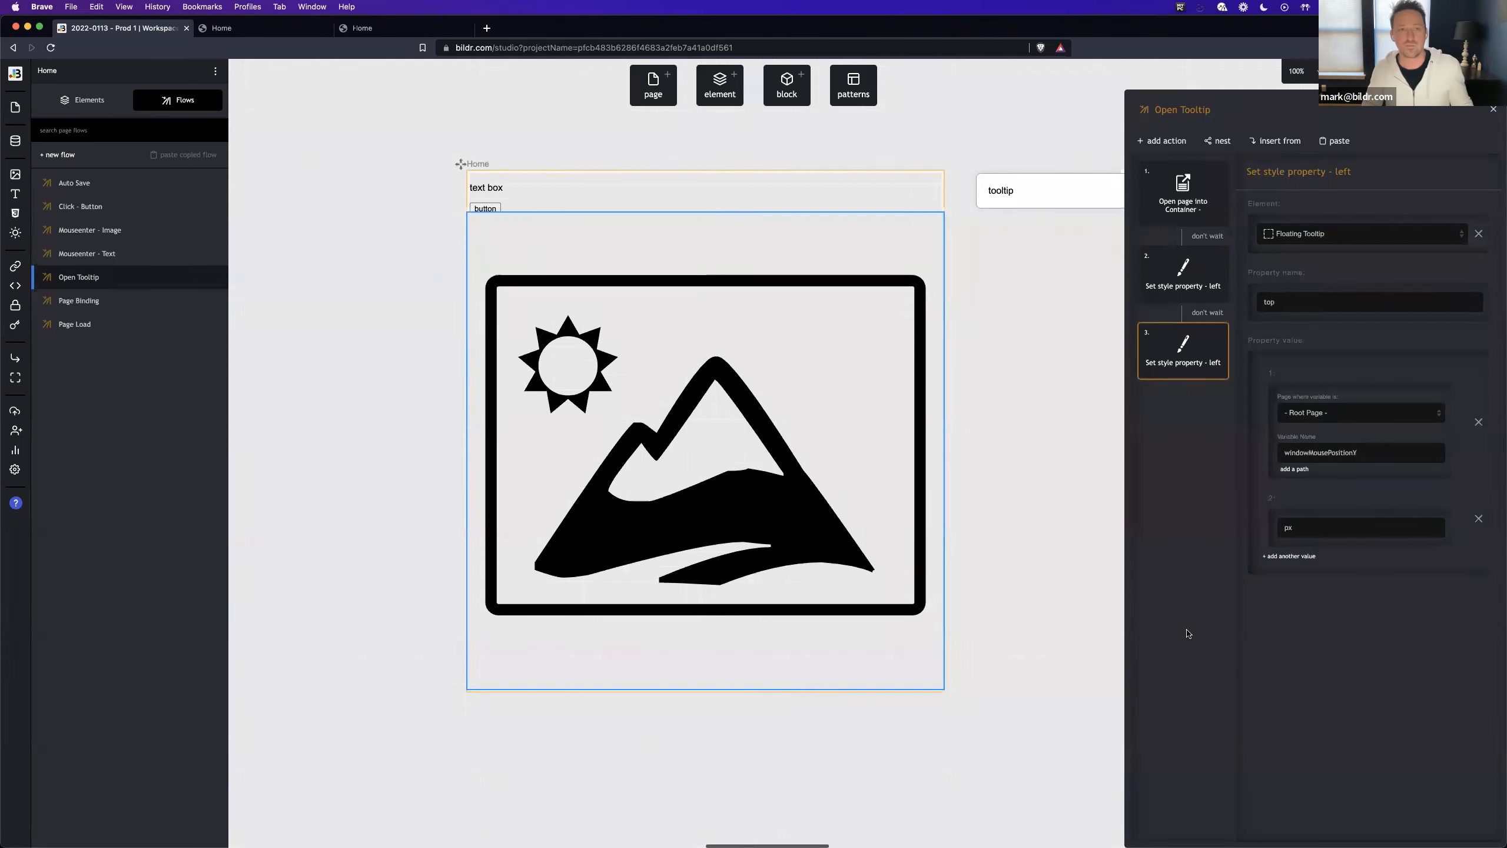
- Test the tooltip's position over the image in the live Home page preview, then return to the workspace
click(229, 27)
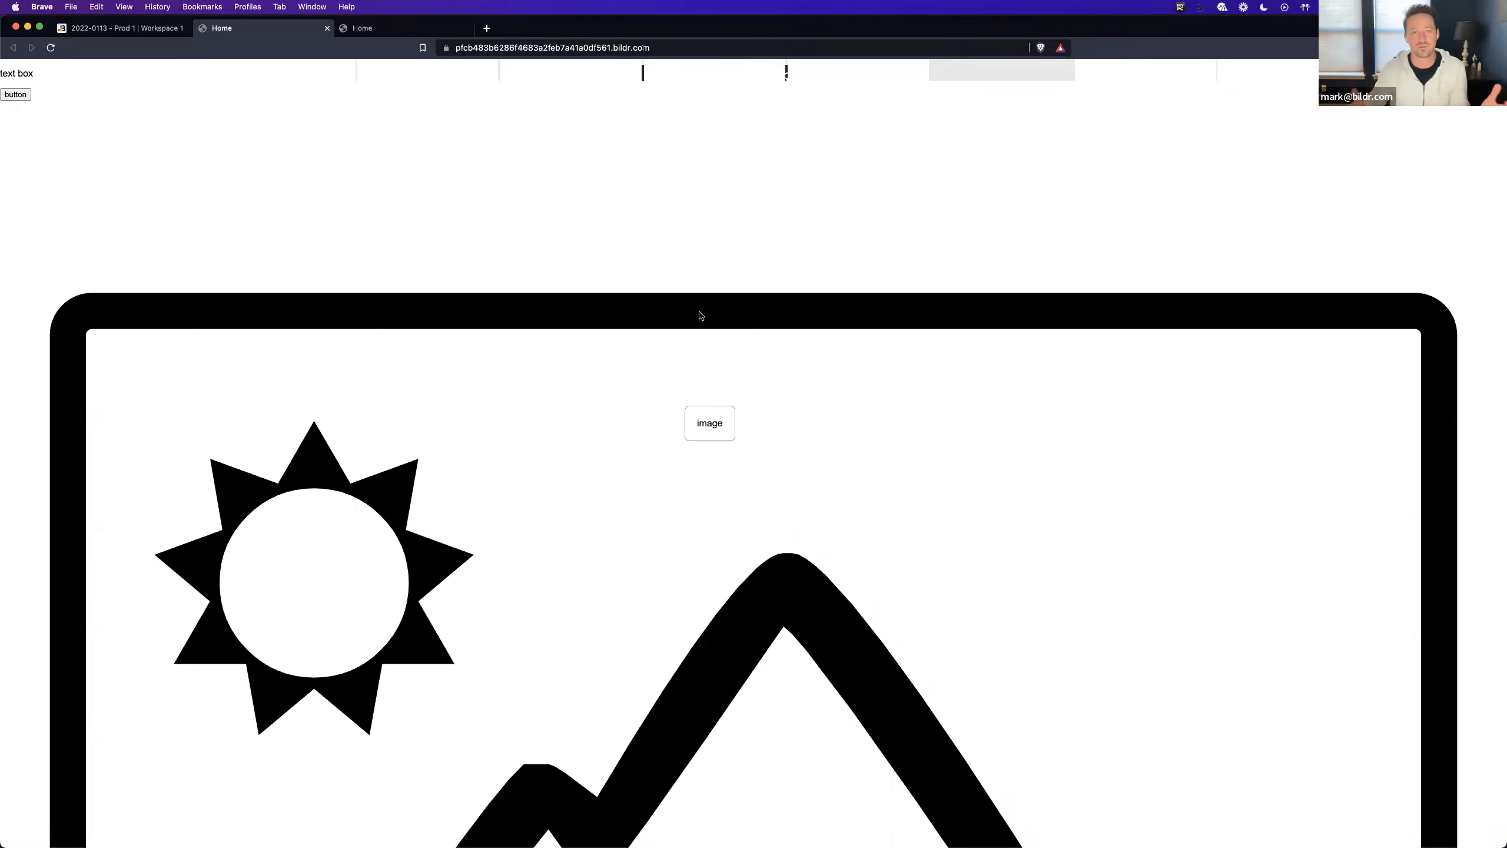
click(152, 31)
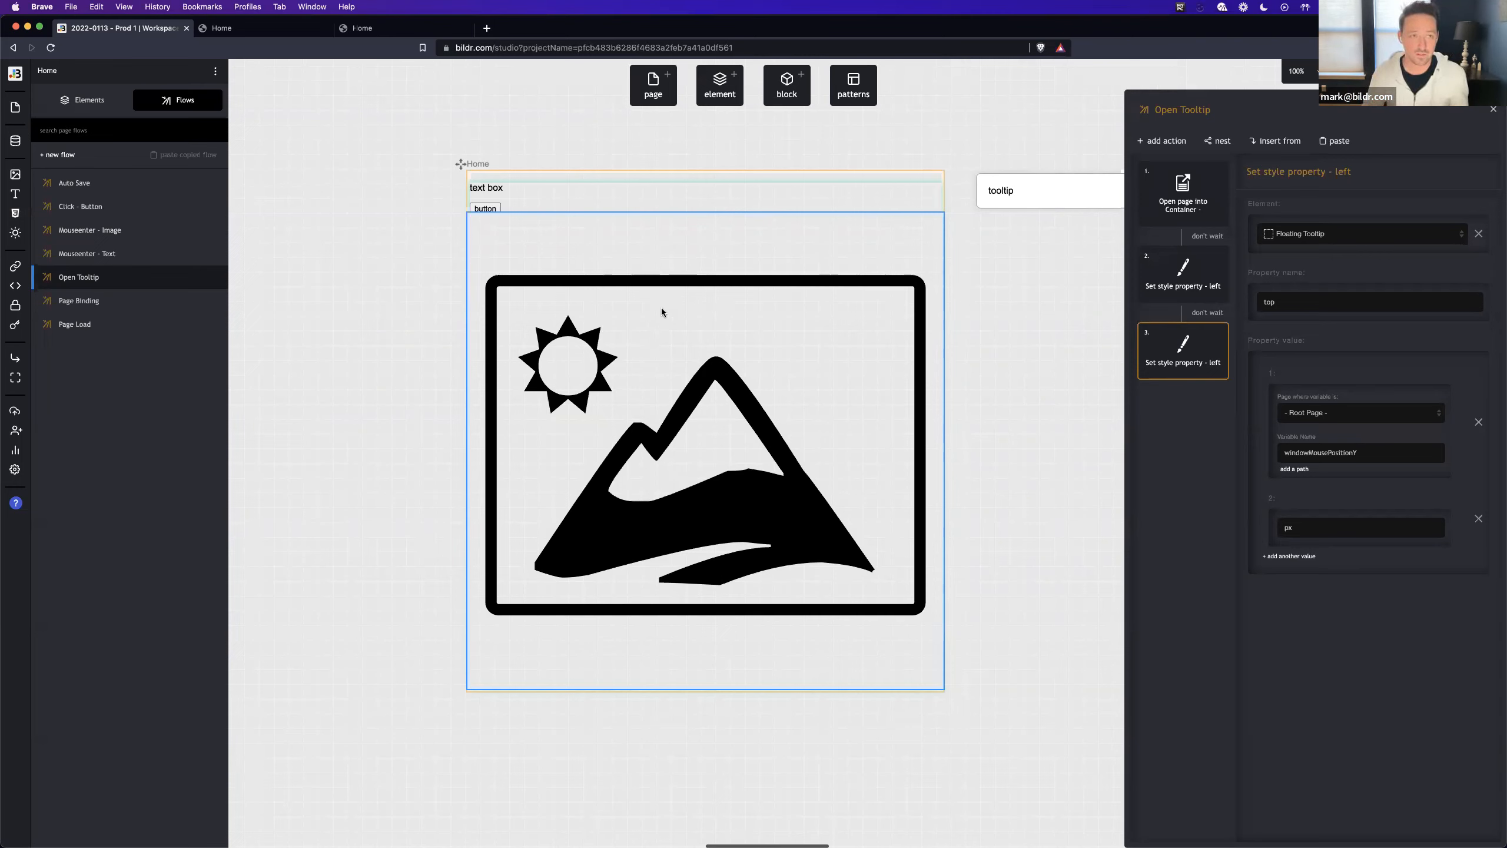
- Add a new page named Row to the canvas beneath the tooltip page
click(653, 89)
drag(593, 278, 989, 279)
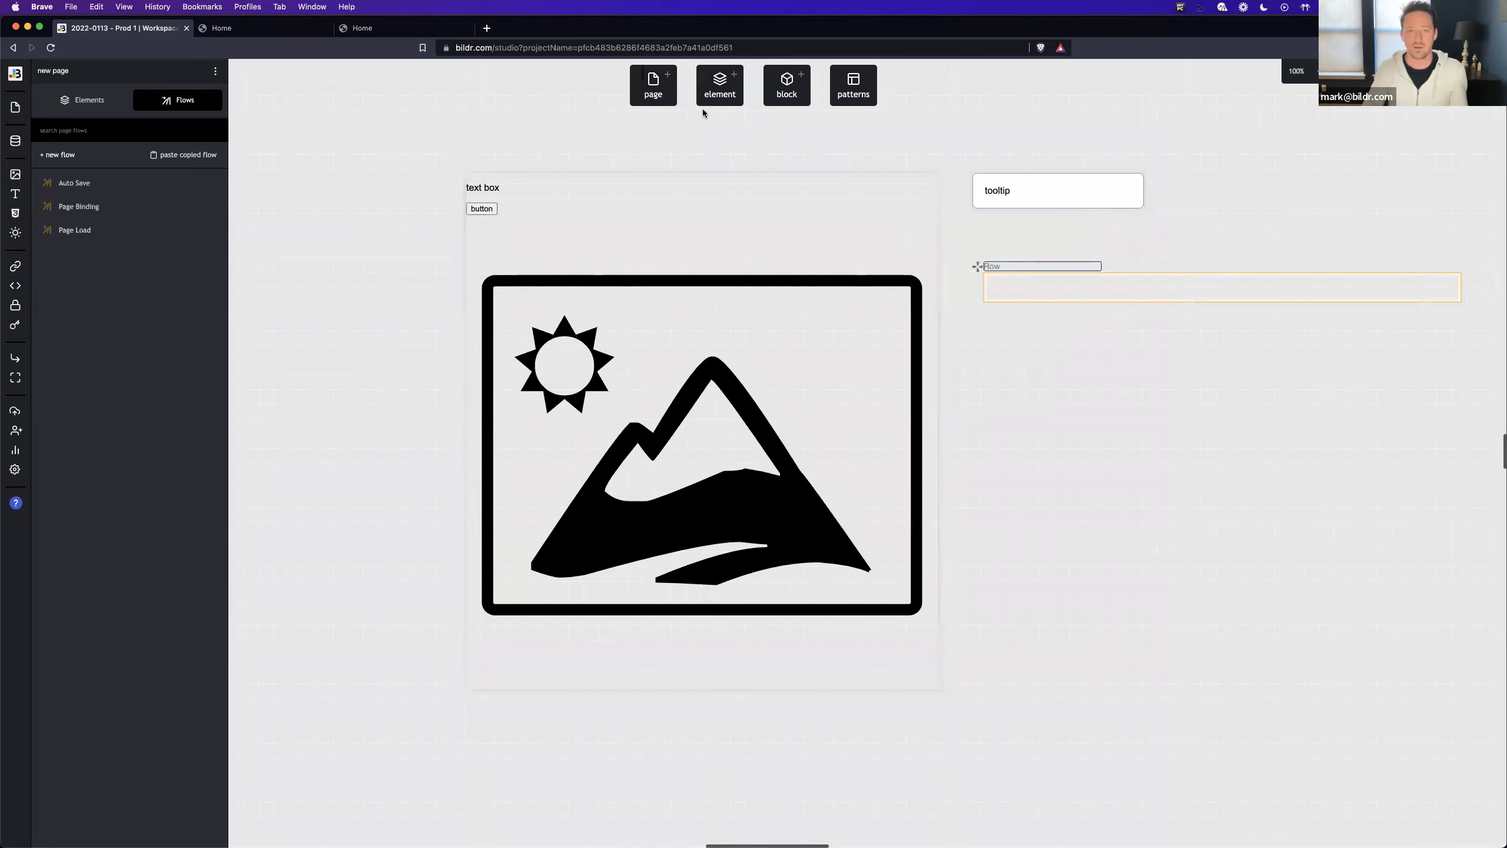
click(720, 89)
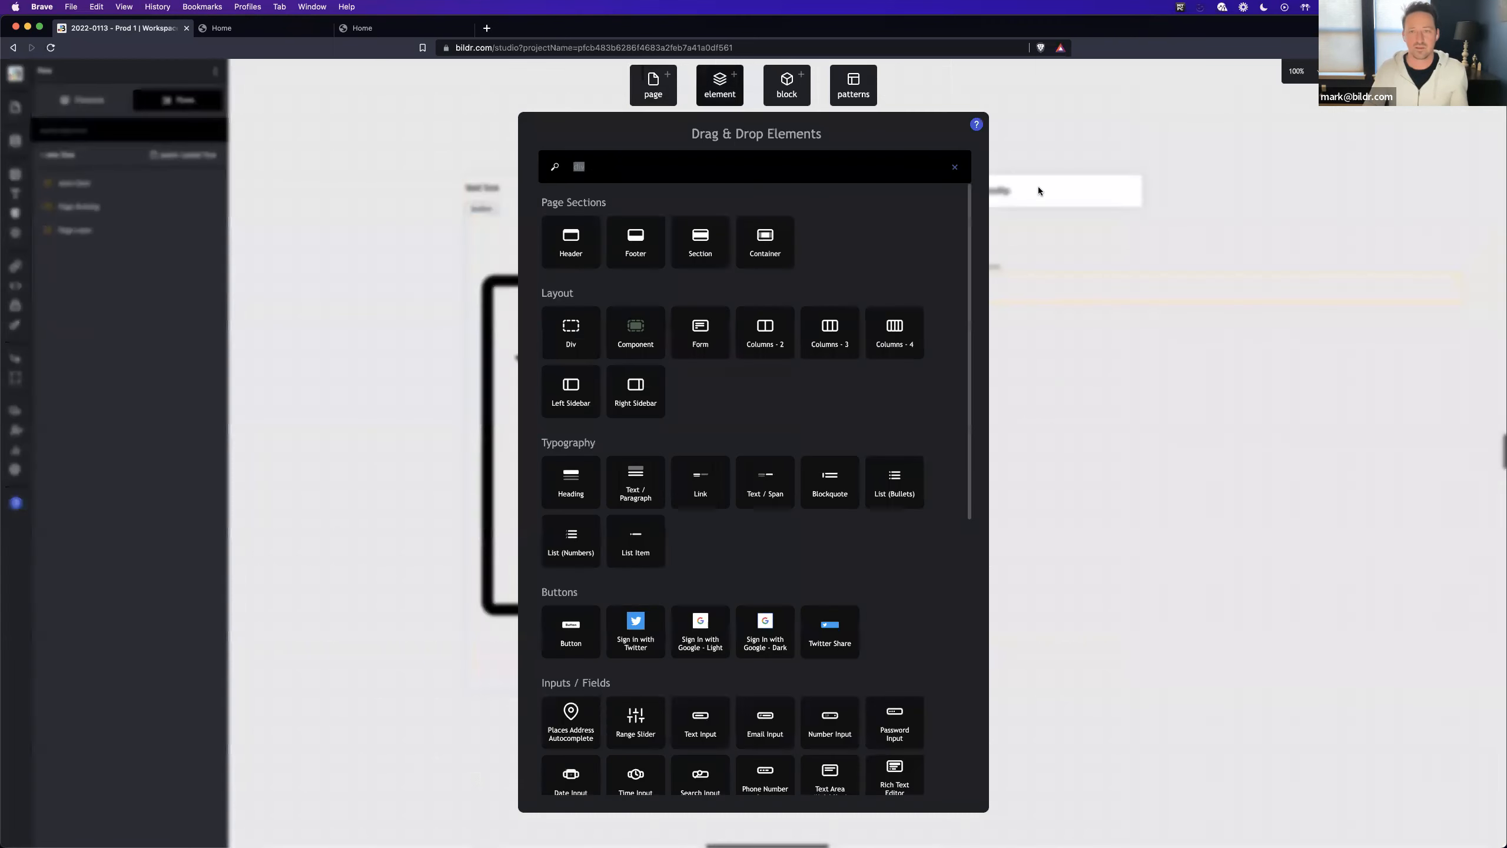
click(1066, 285)
- Search the blocks for "row" and place the item row block on the canvas below the Row page
click(786, 86)
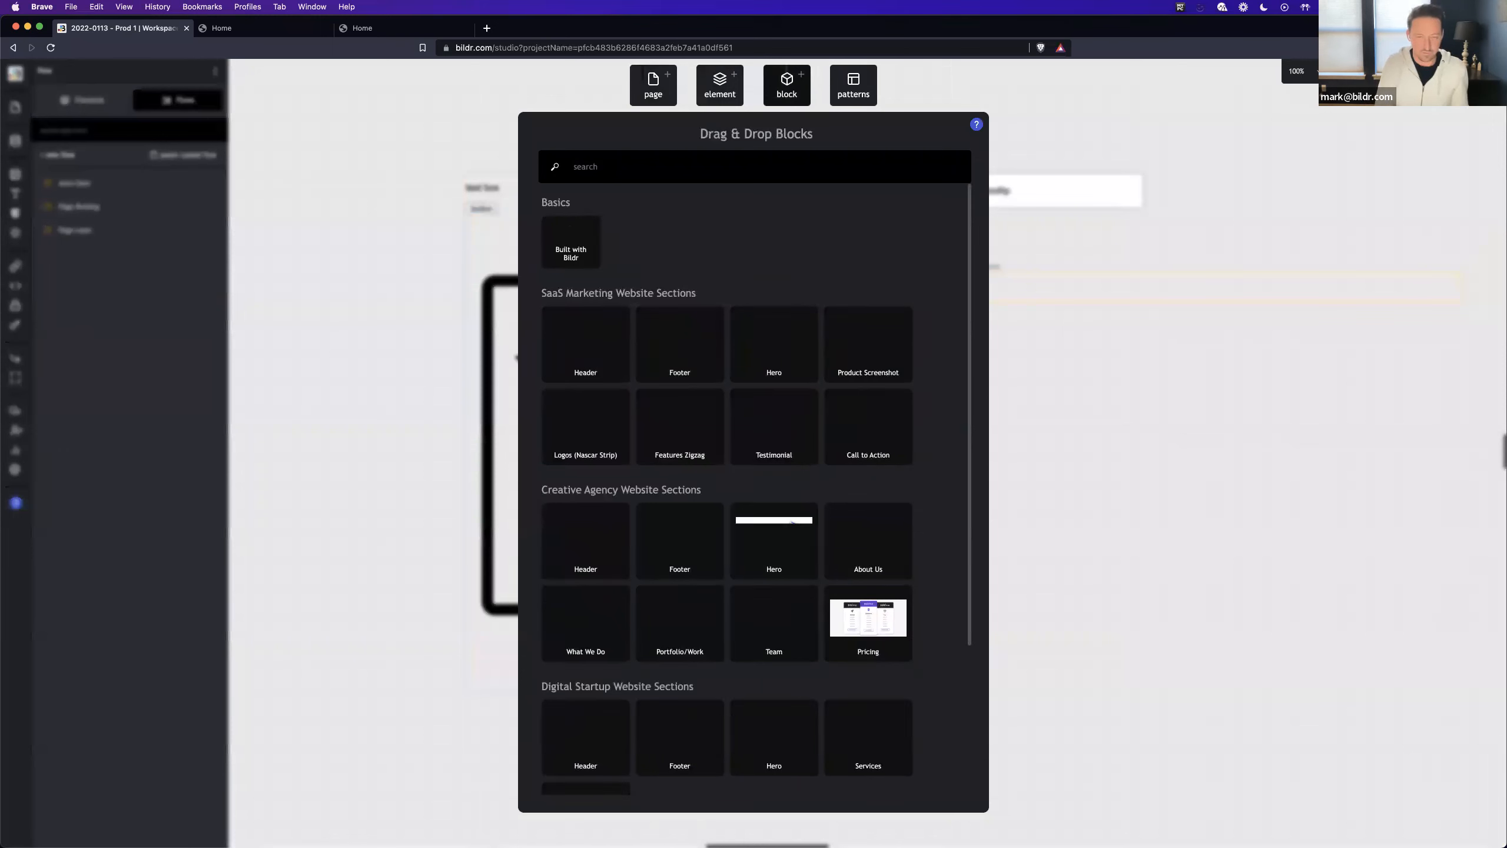
text(row)
drag(593, 249, 987, 334)
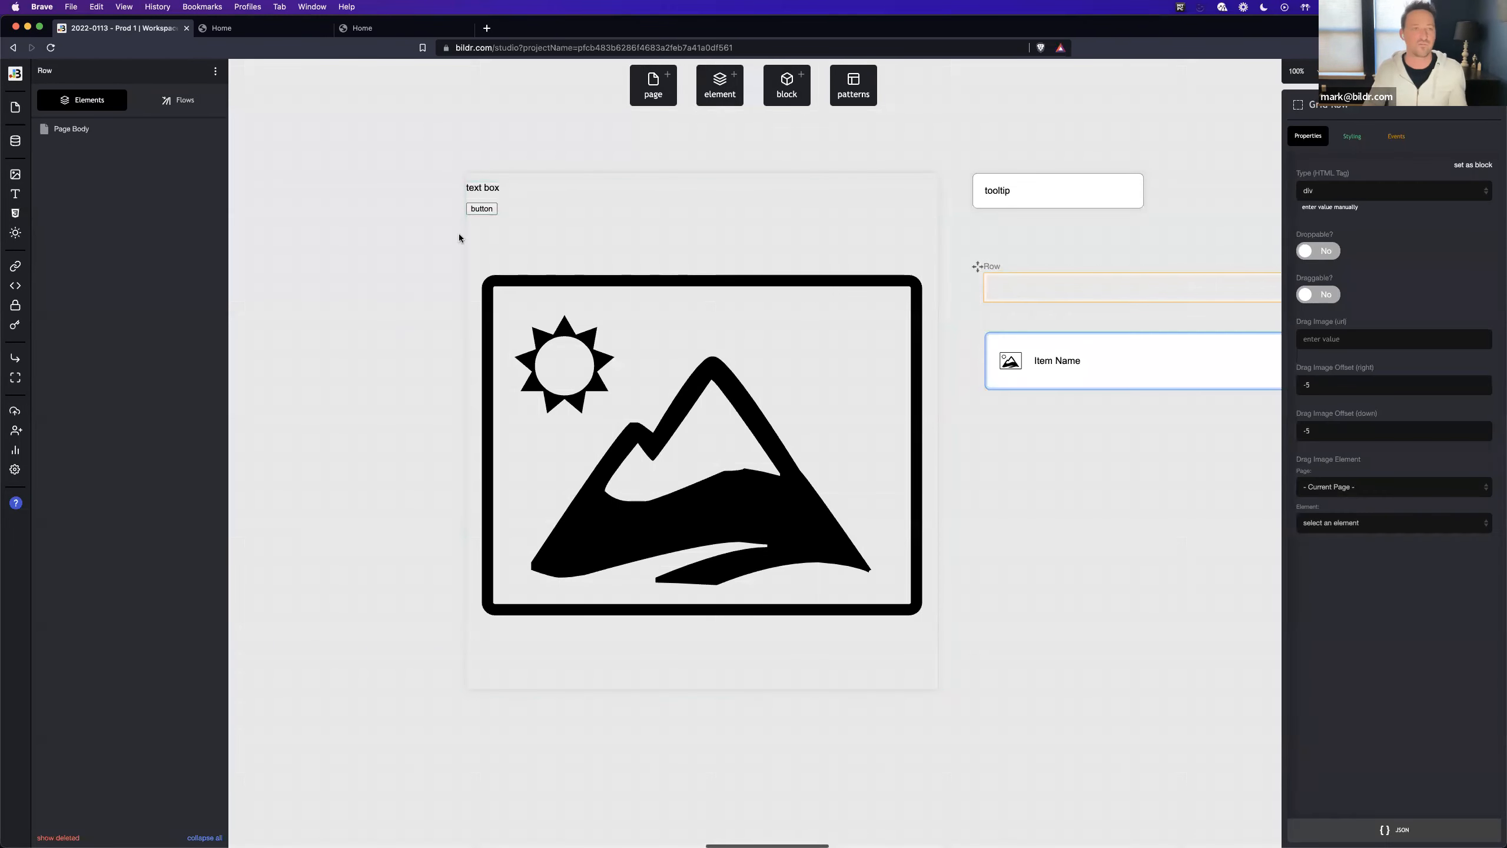
- Delete the empty Row page and move the item row block's page up beneath the tooltip page
click(216, 71)
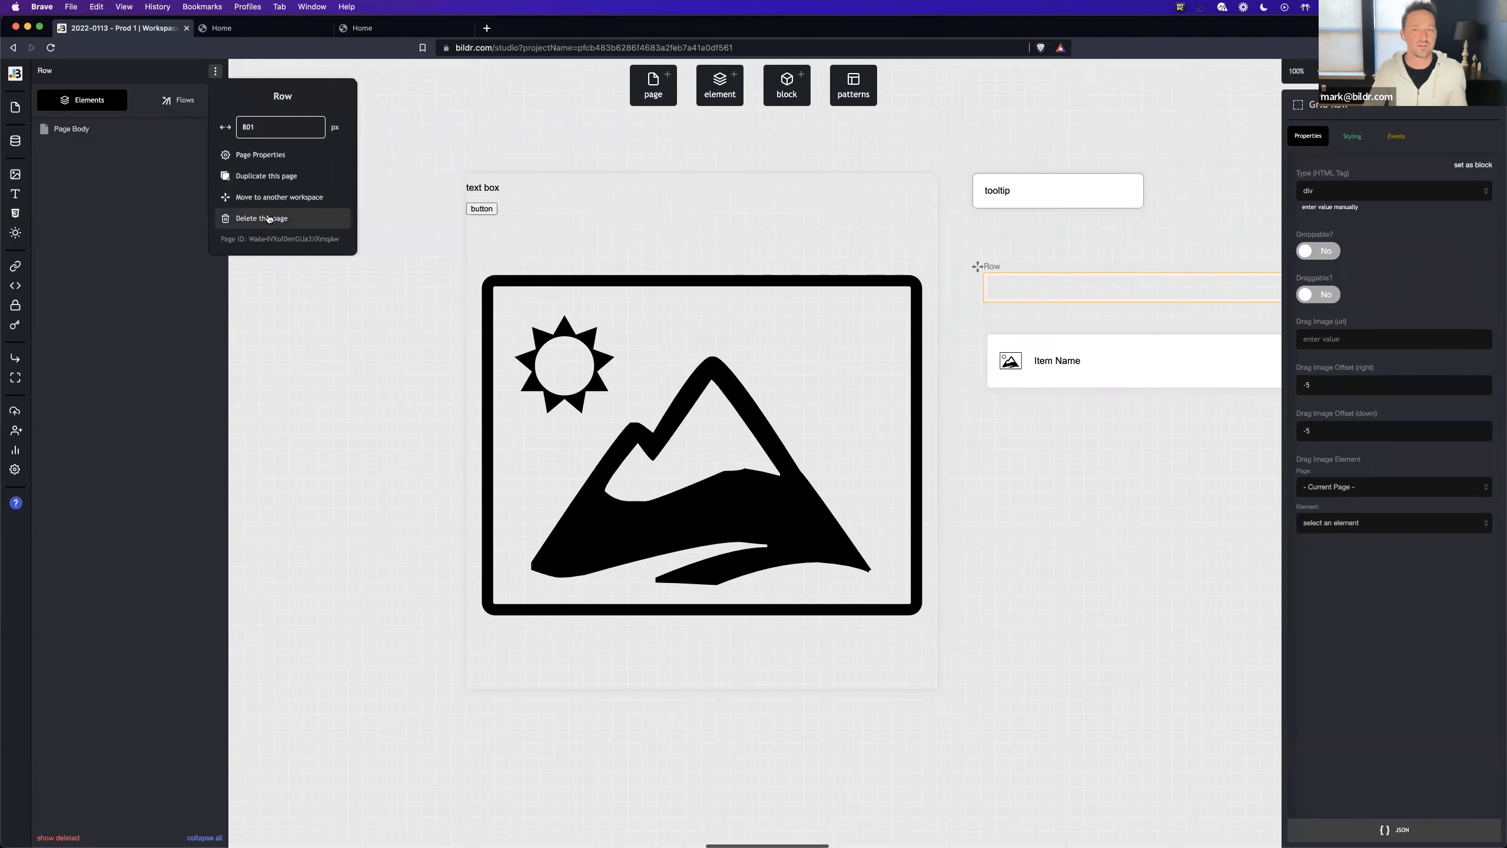
click(269, 218)
click(779, 448)
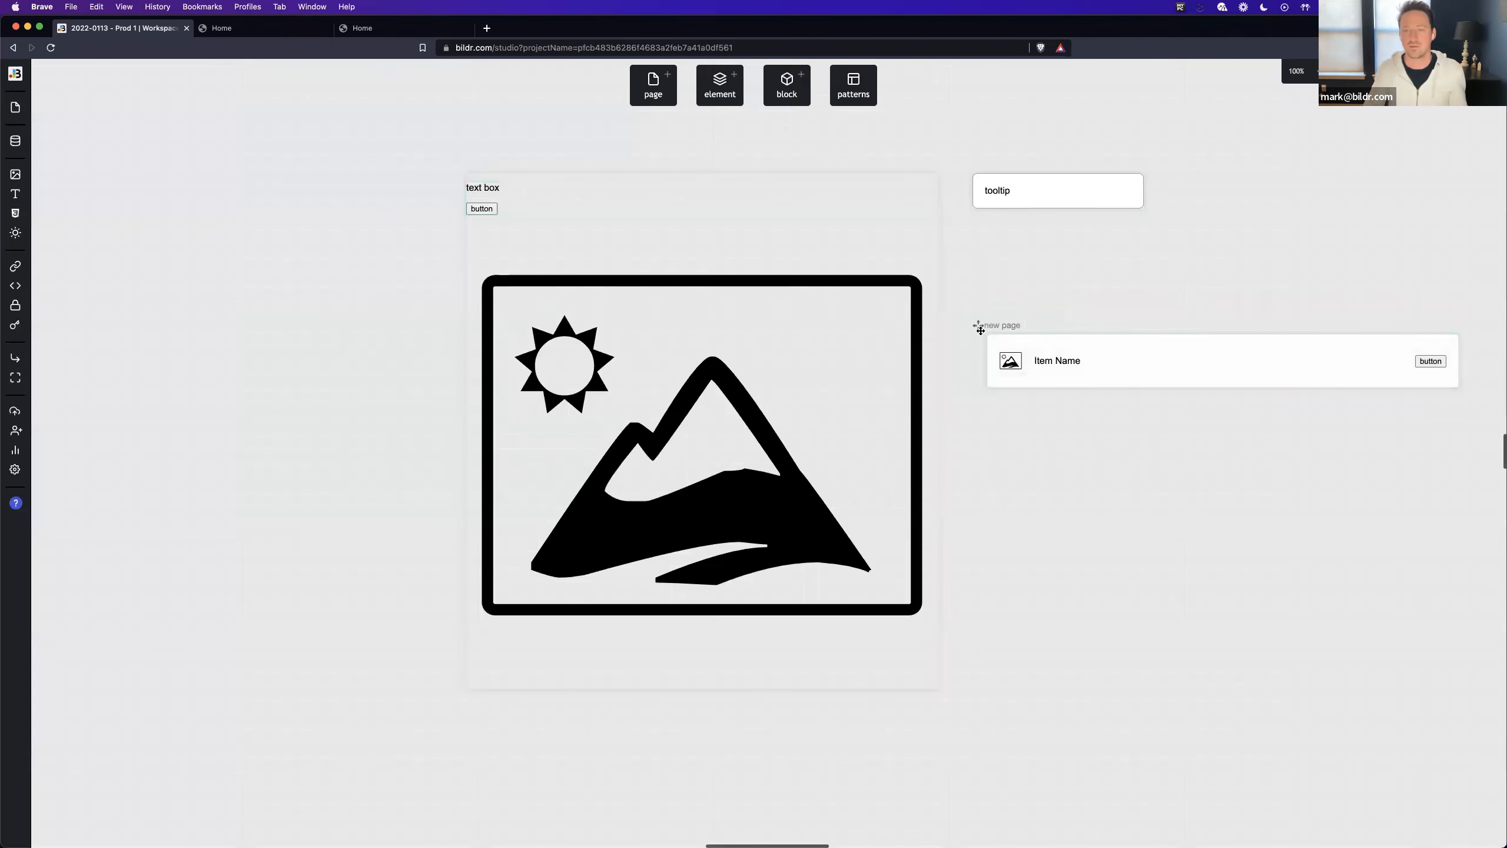
drag(981, 330, 958, 238)
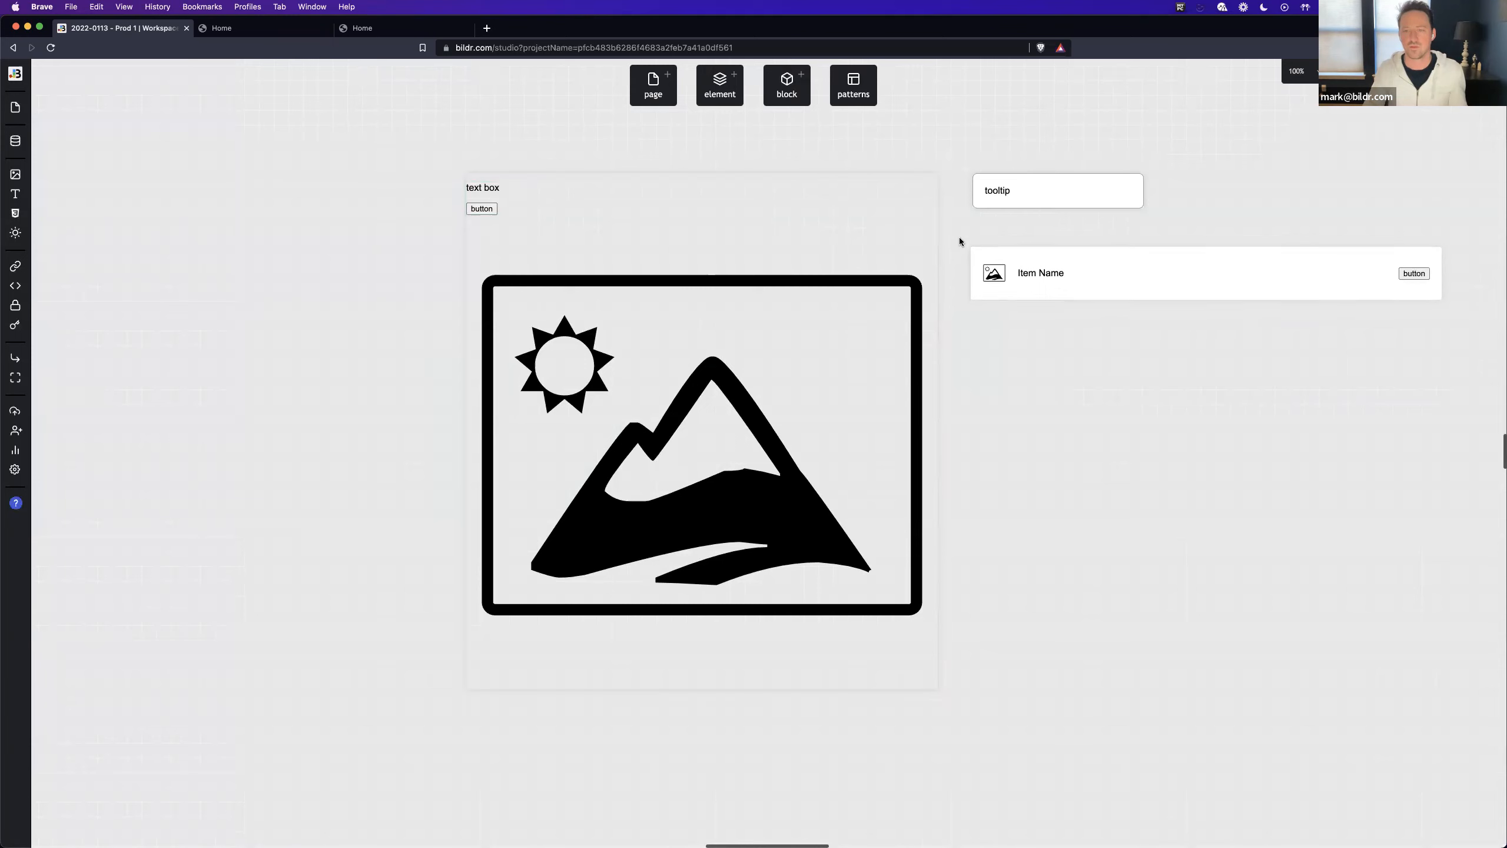
- Create a new data collection named Items
click(15, 141)
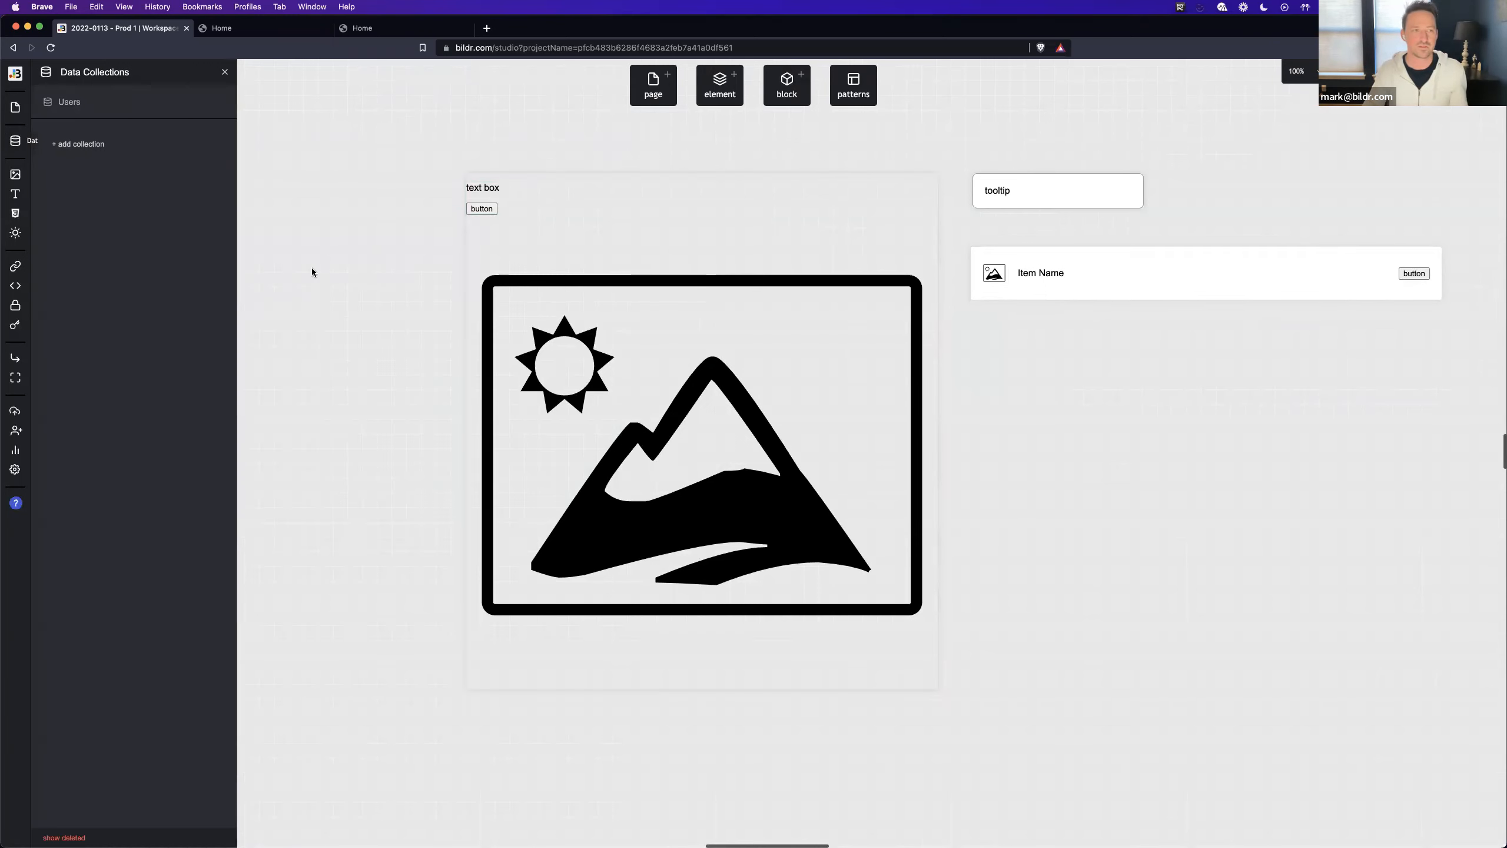
click(83, 144)
text(Items)
key(Return)
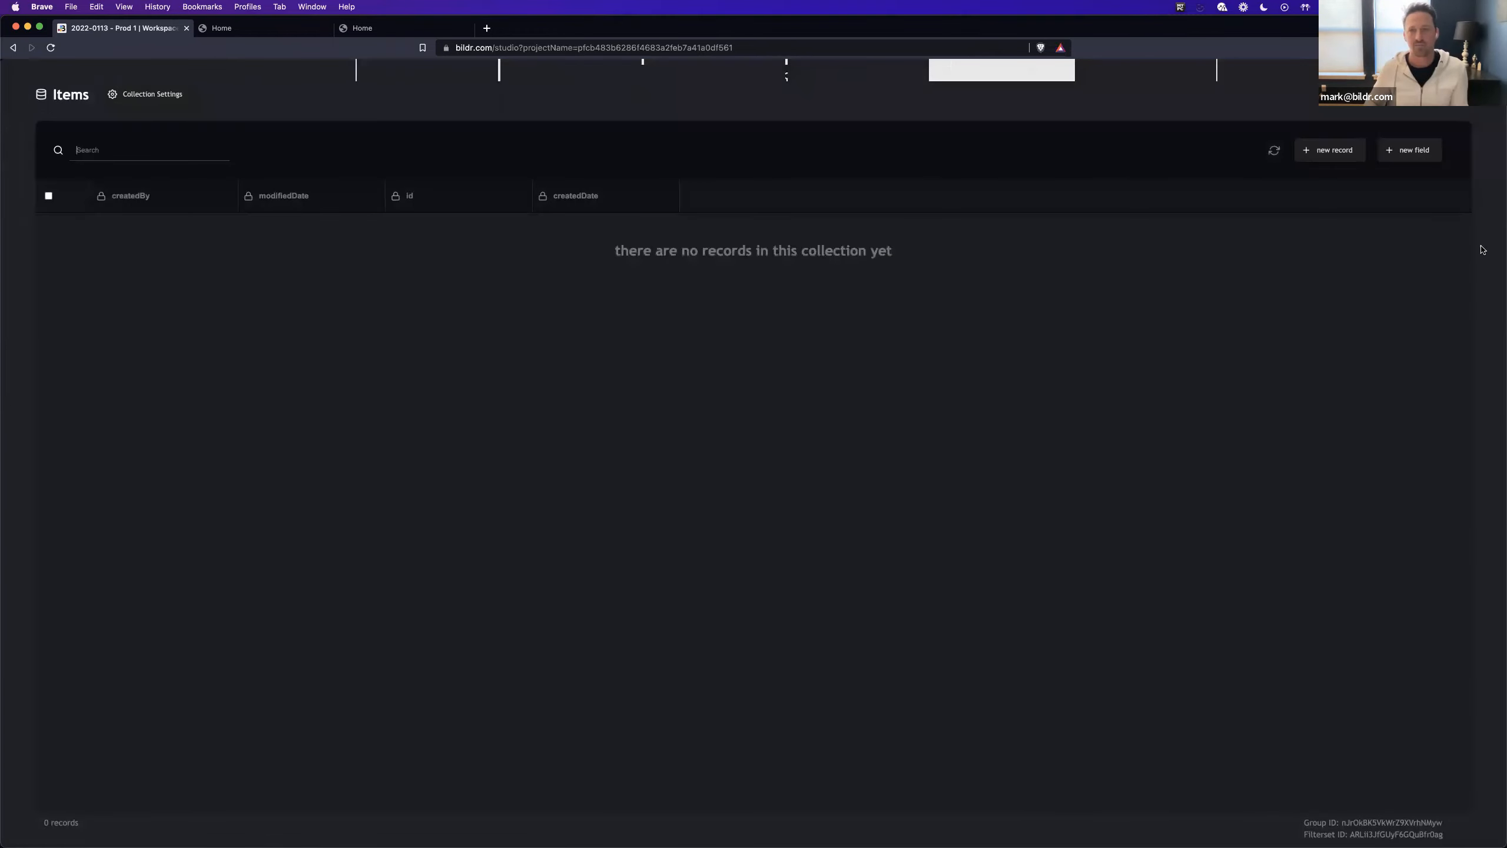
- Add a single-line text field named Item Name to the Items collection
click(1413, 157)
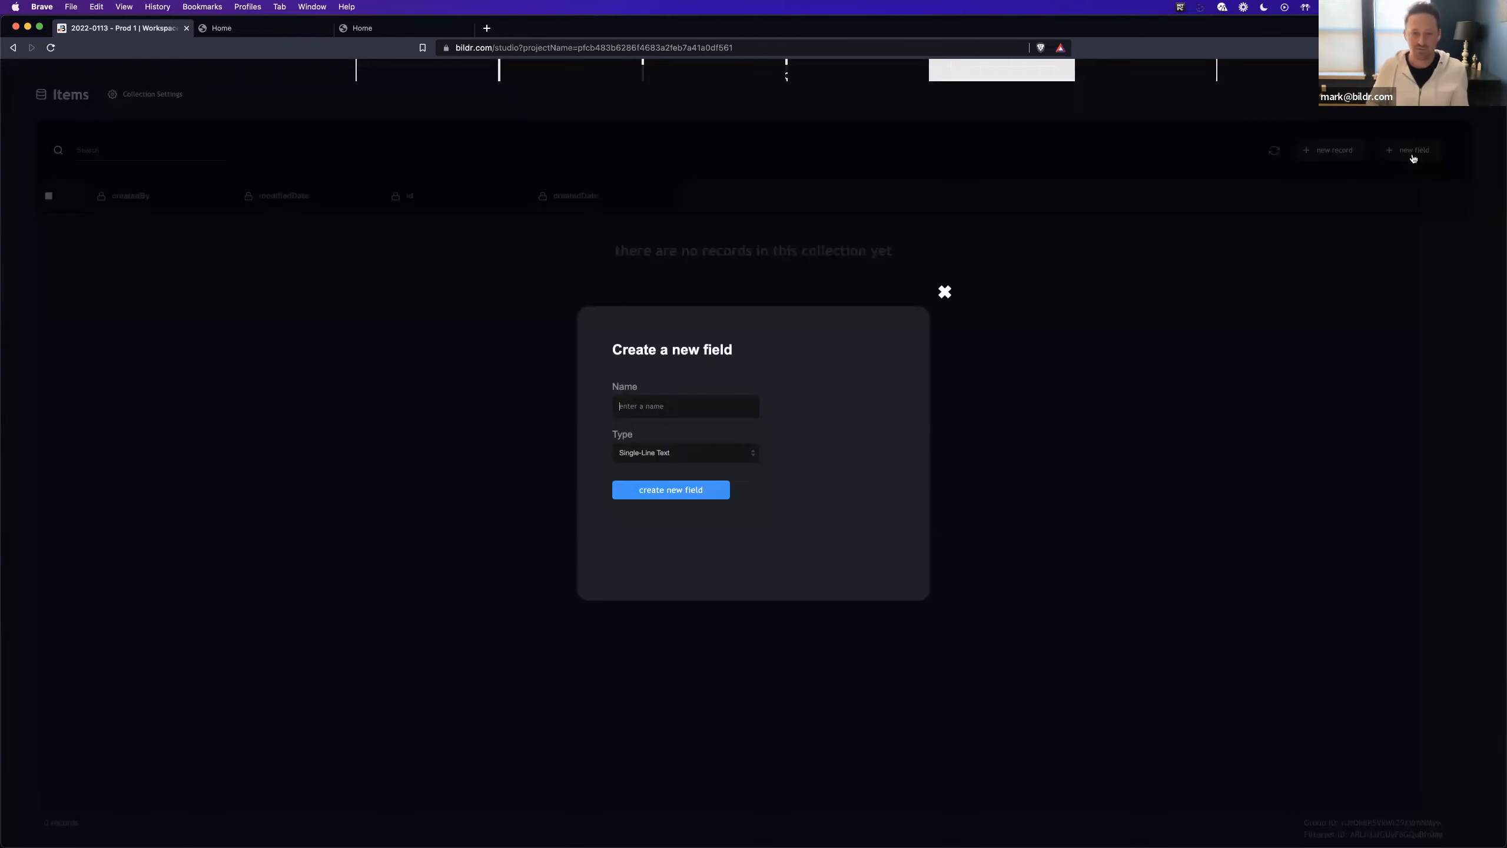
text(Item Name)
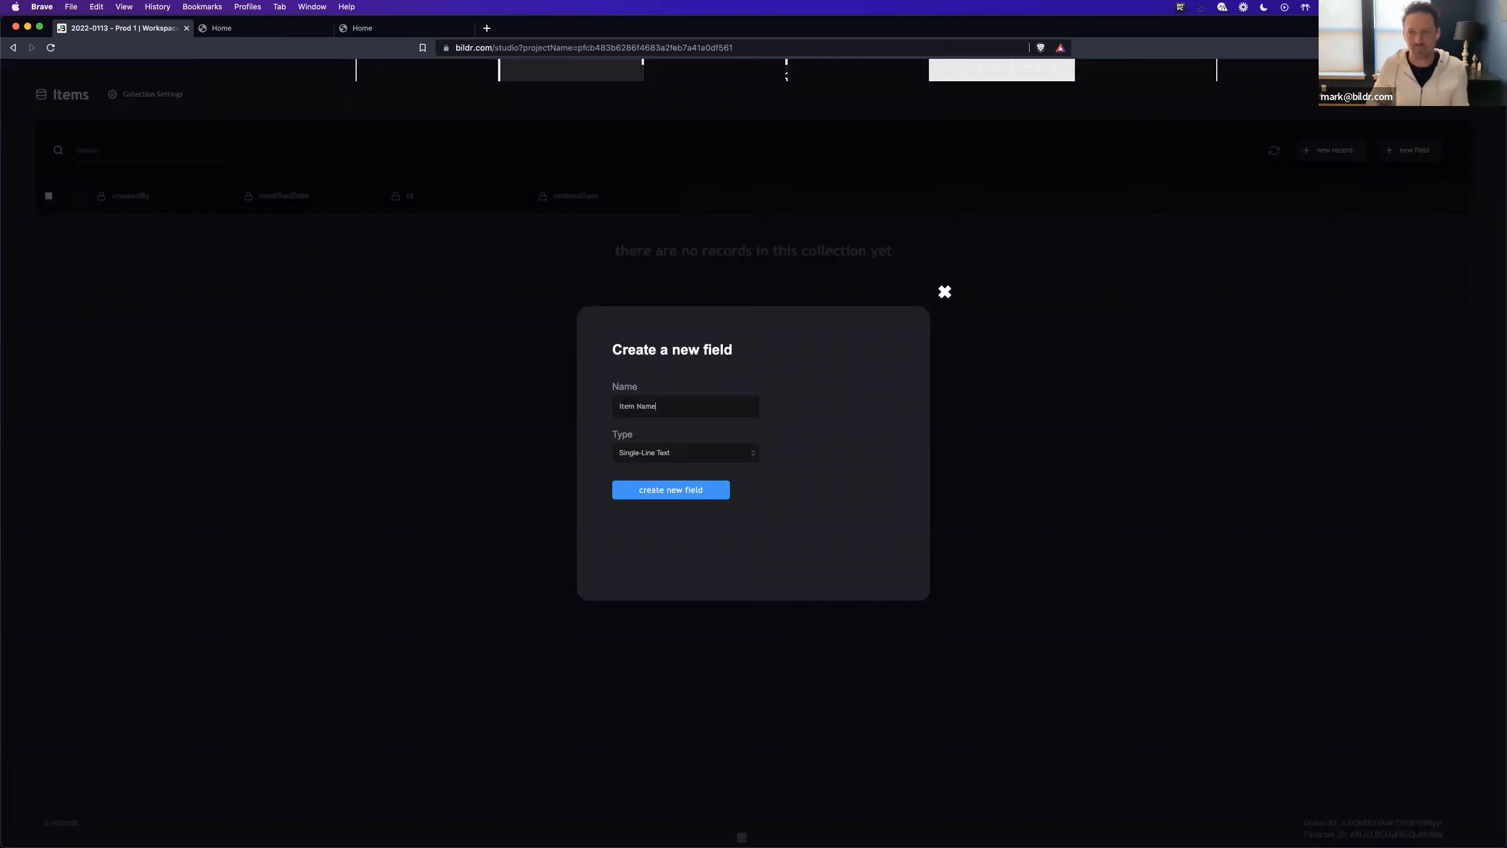
key(Return)
- Add three records to the Items collection with the item names One, Two and Three
click(1337, 152)
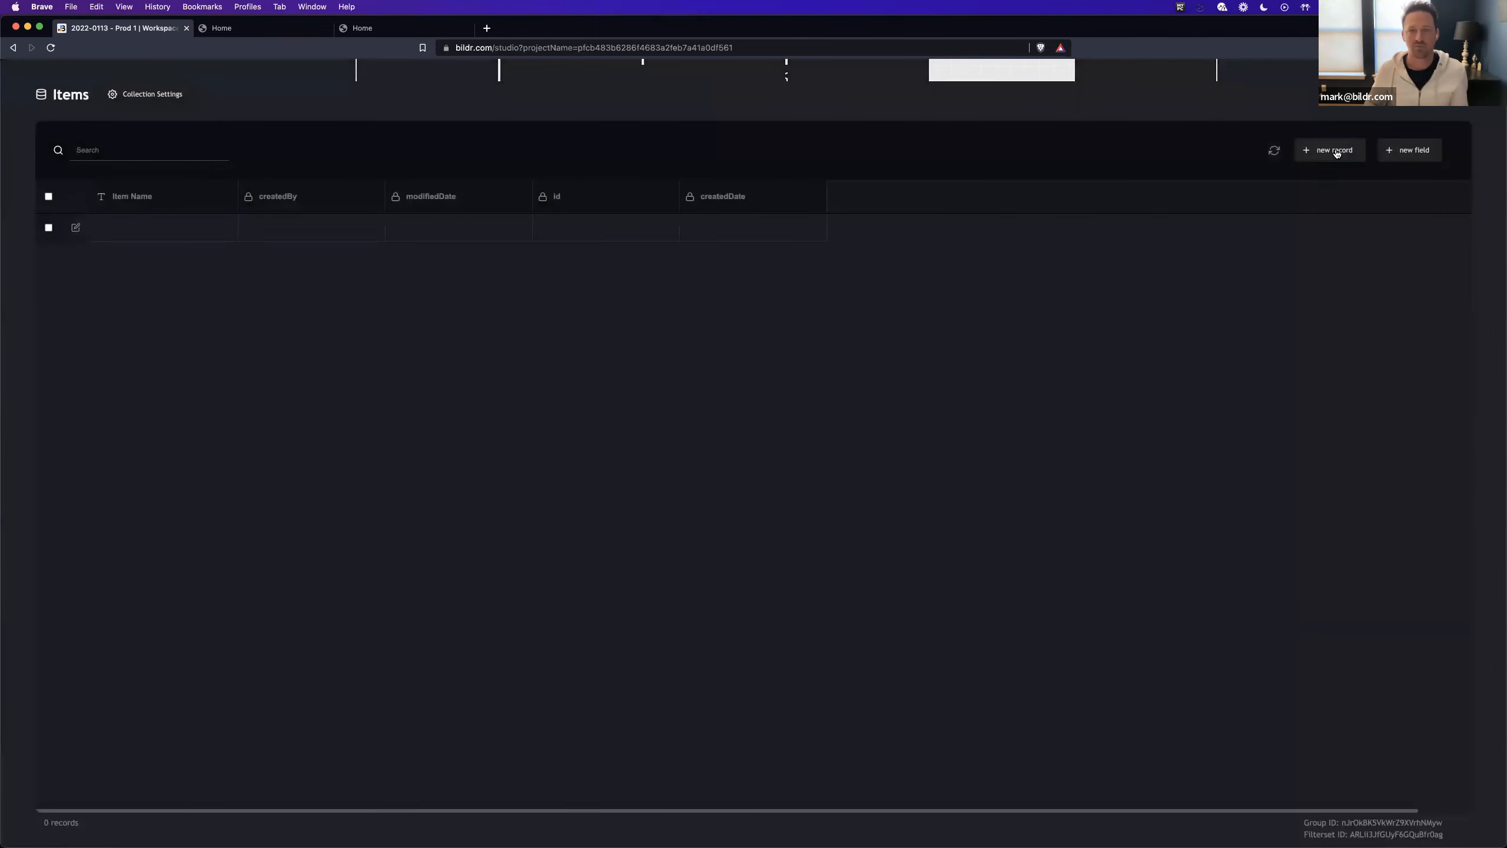
click(1336, 153)
click(1337, 153)
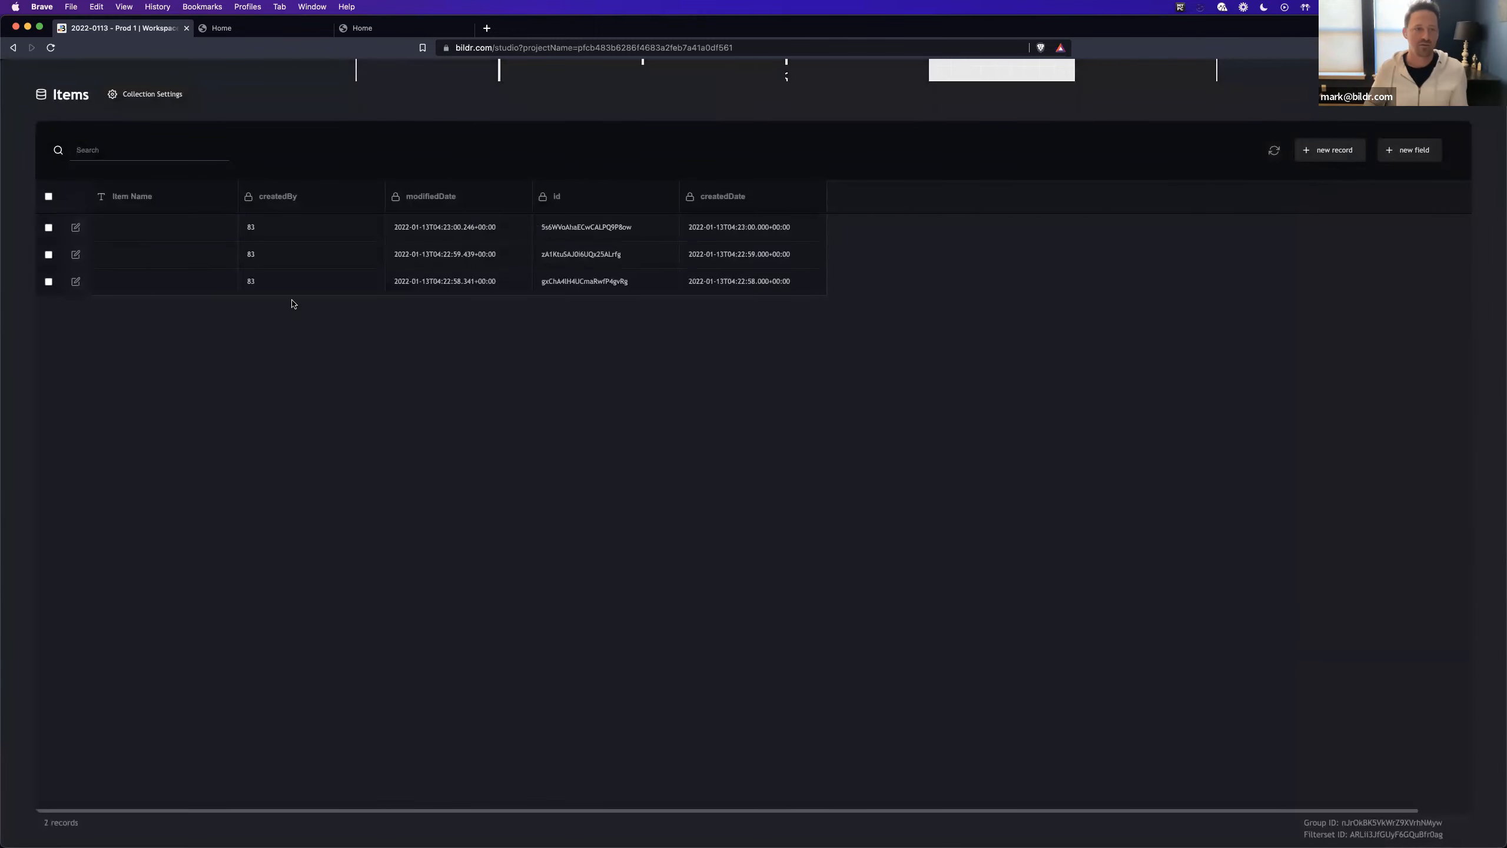
click(167, 232)
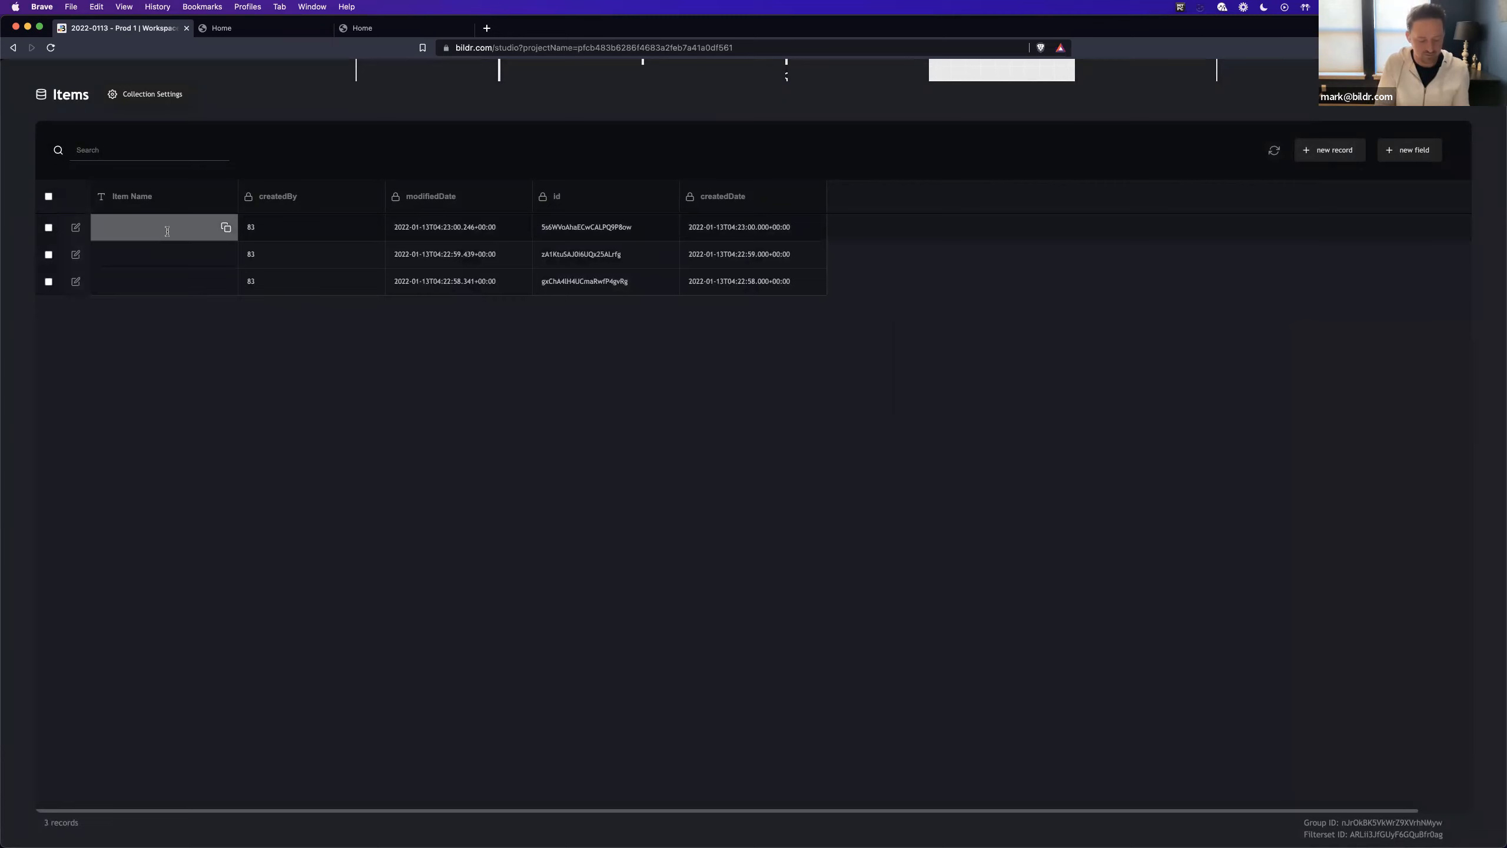
click(143, 255)
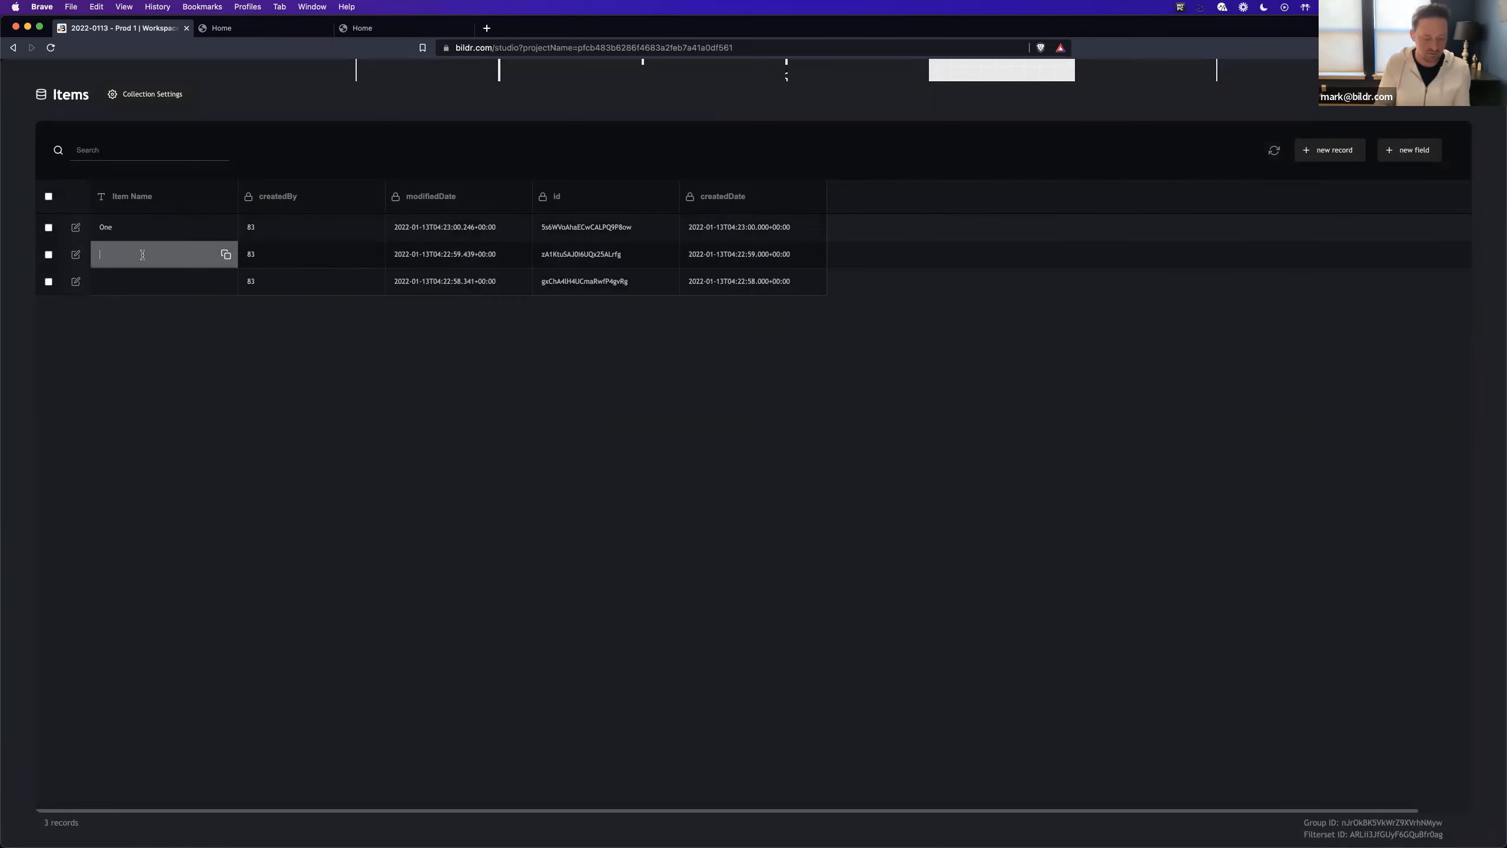
click(116, 288)
text(Three)
click(347, 396)
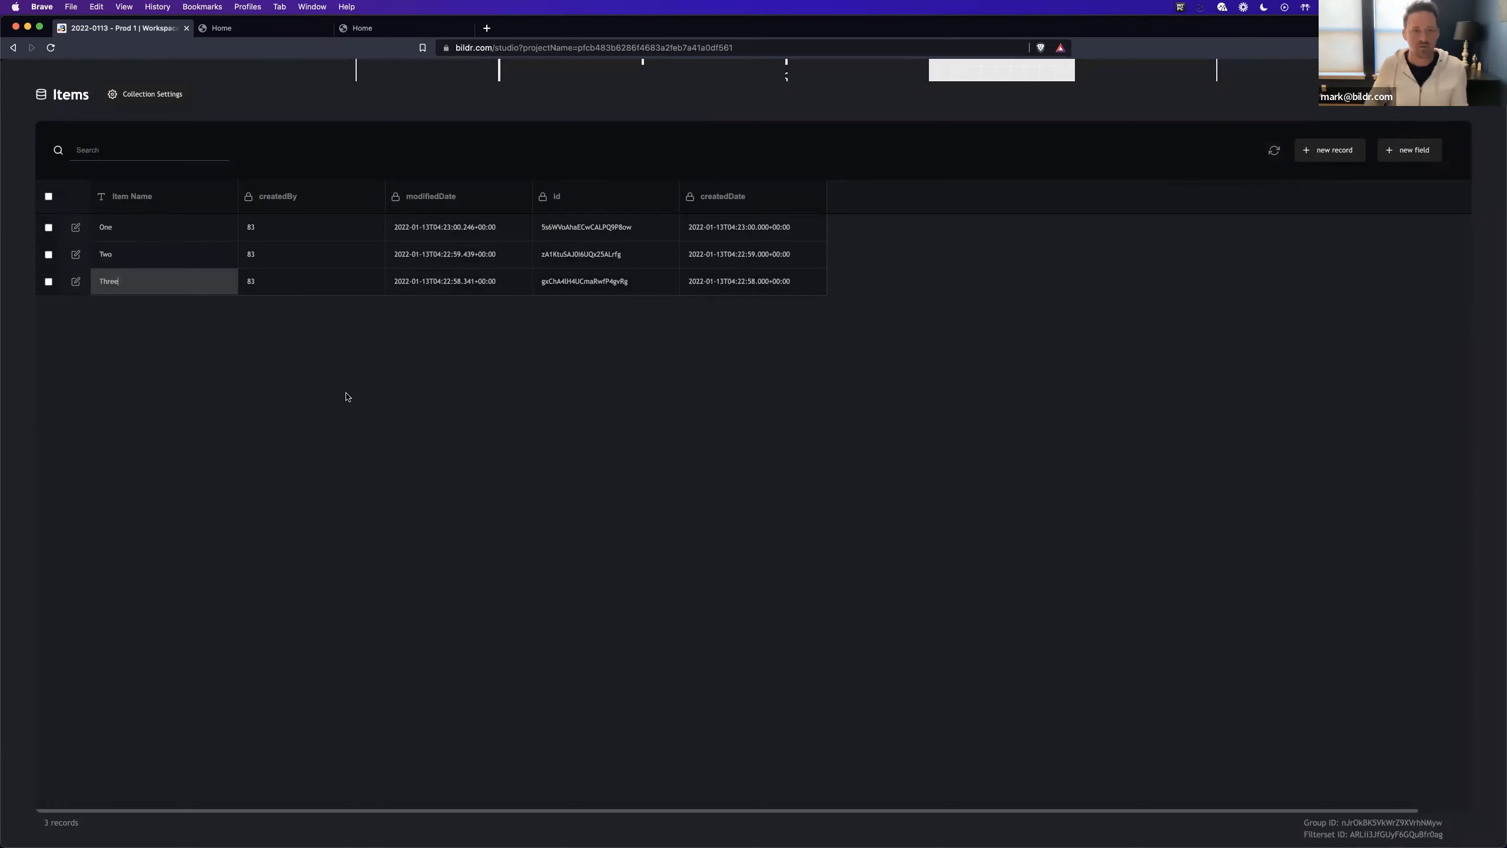
- Add a single-line text field named Description to the Items collection and return to the canvas
click(1410, 149)
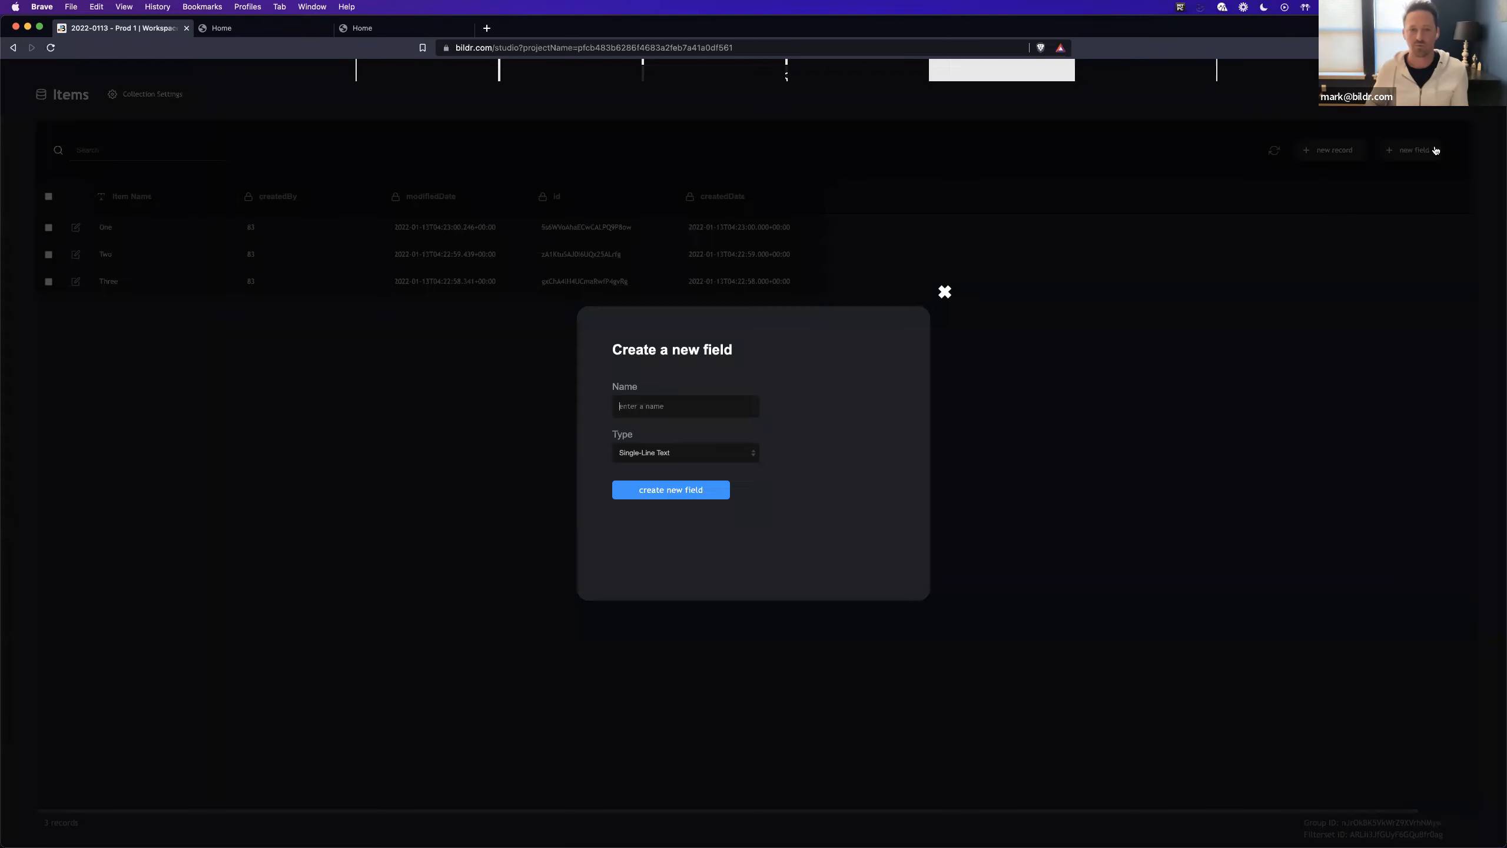
text(Descriptio)
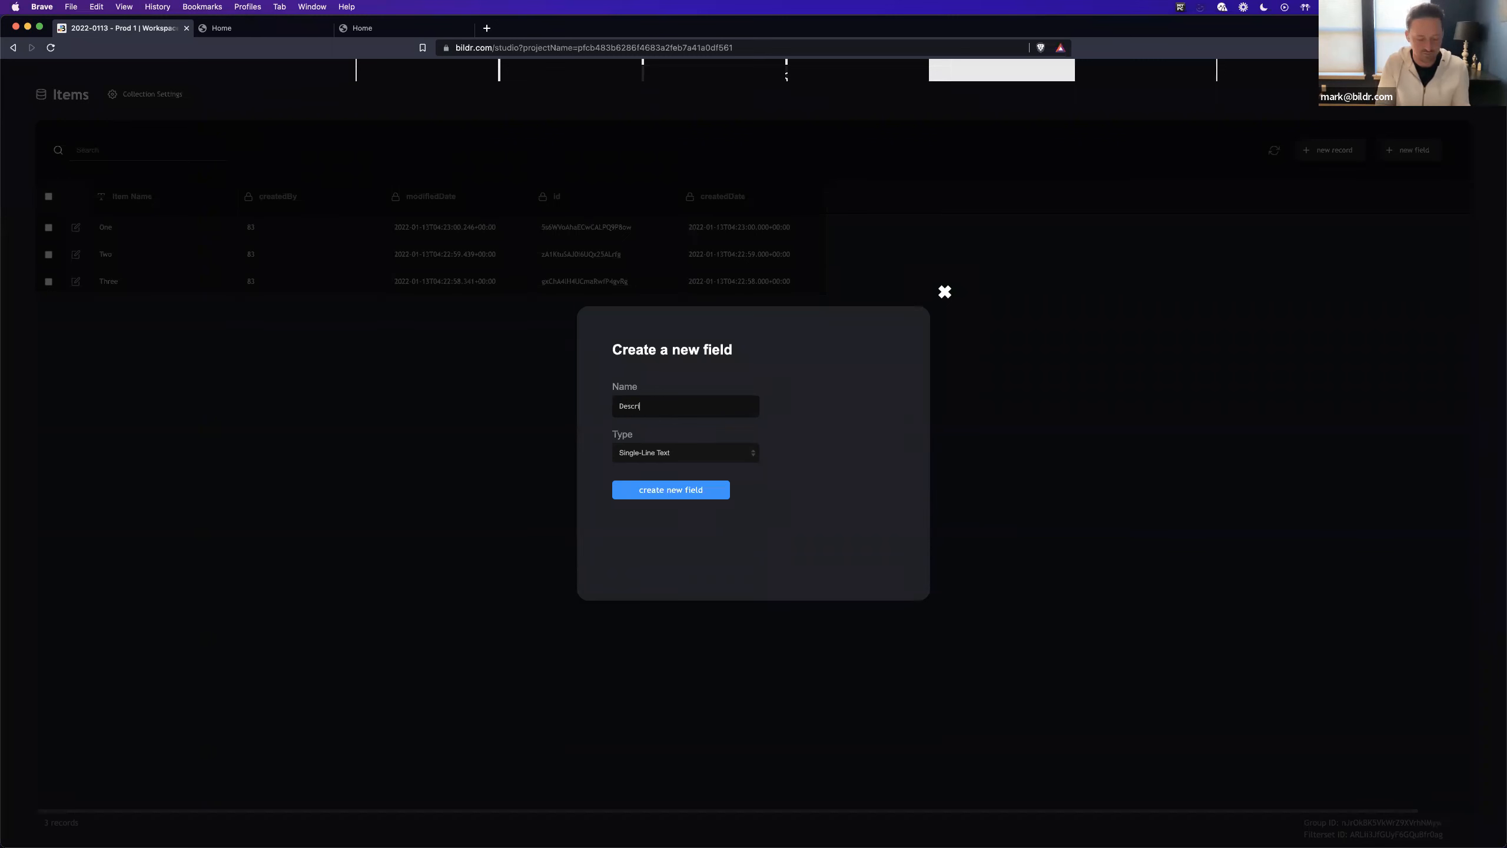
text(n)
key(Return)
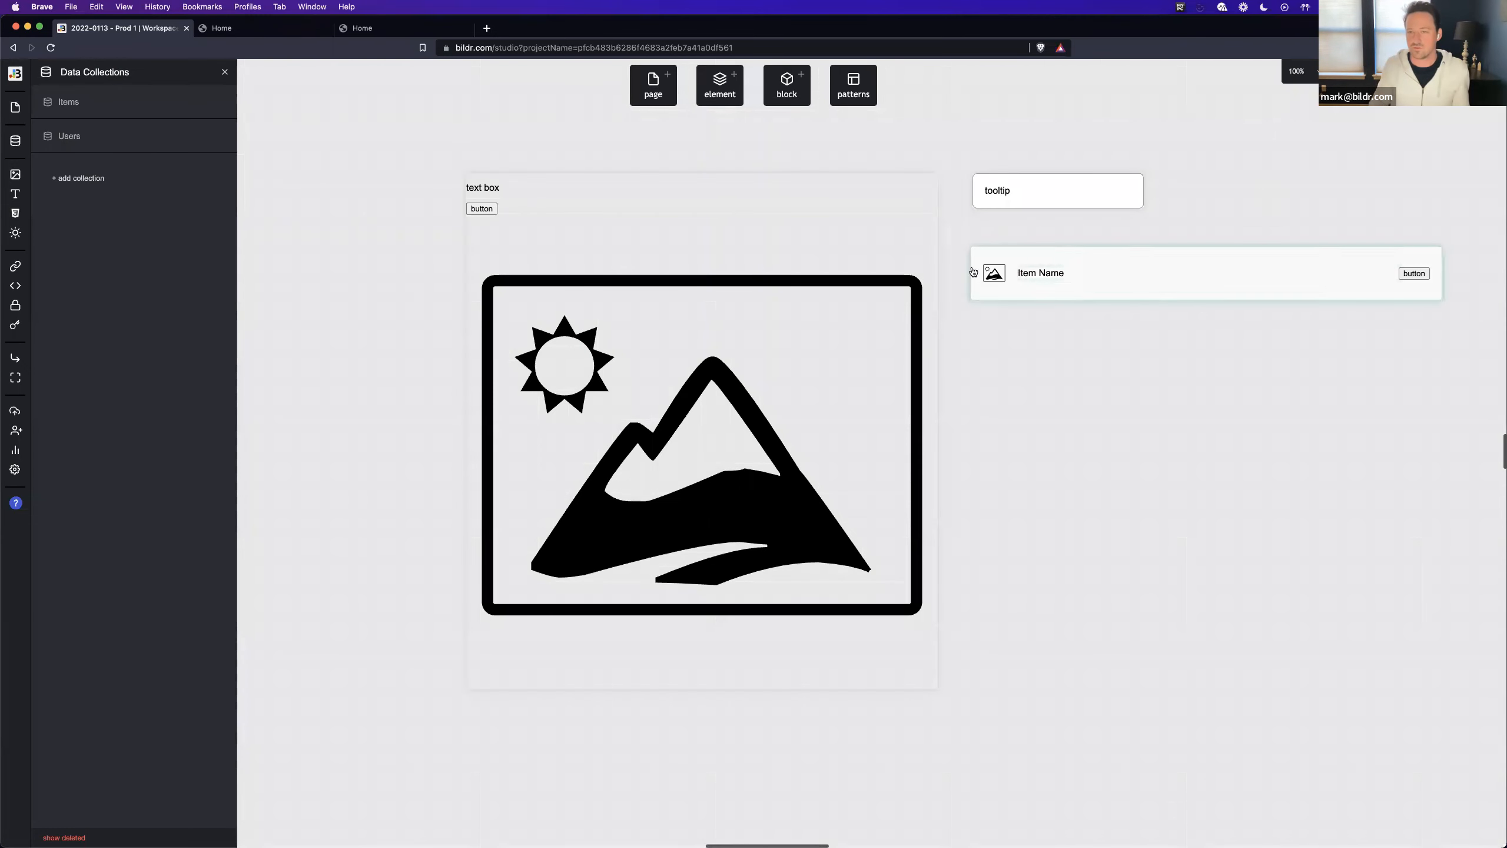
- Delete the image from the item row page and set the row button's display text to "?"
click(992, 273)
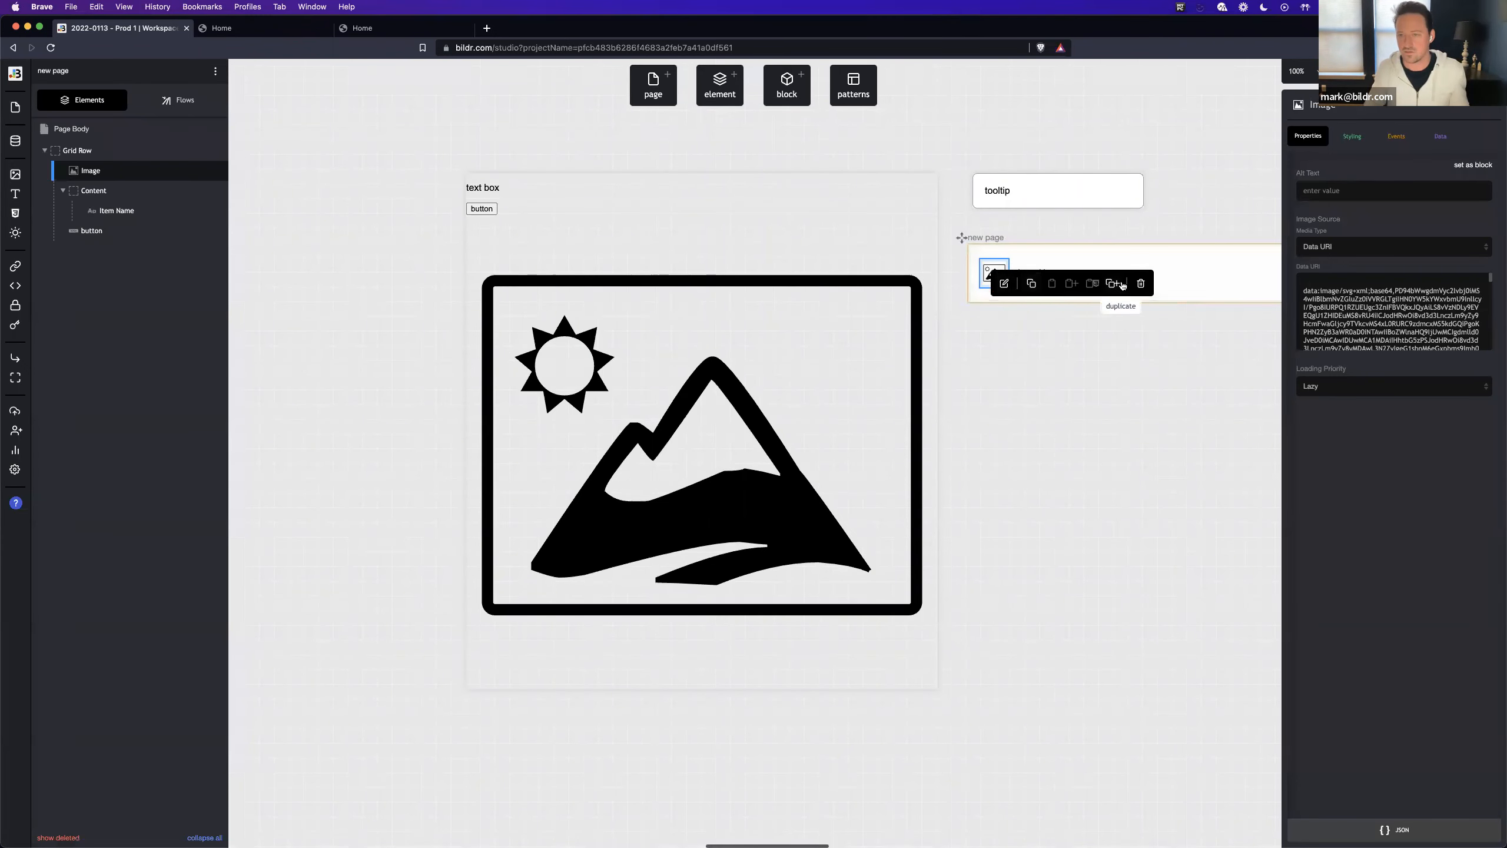
click(1141, 284)
scroll(1110, 276, right, 5)
click(1143, 275)
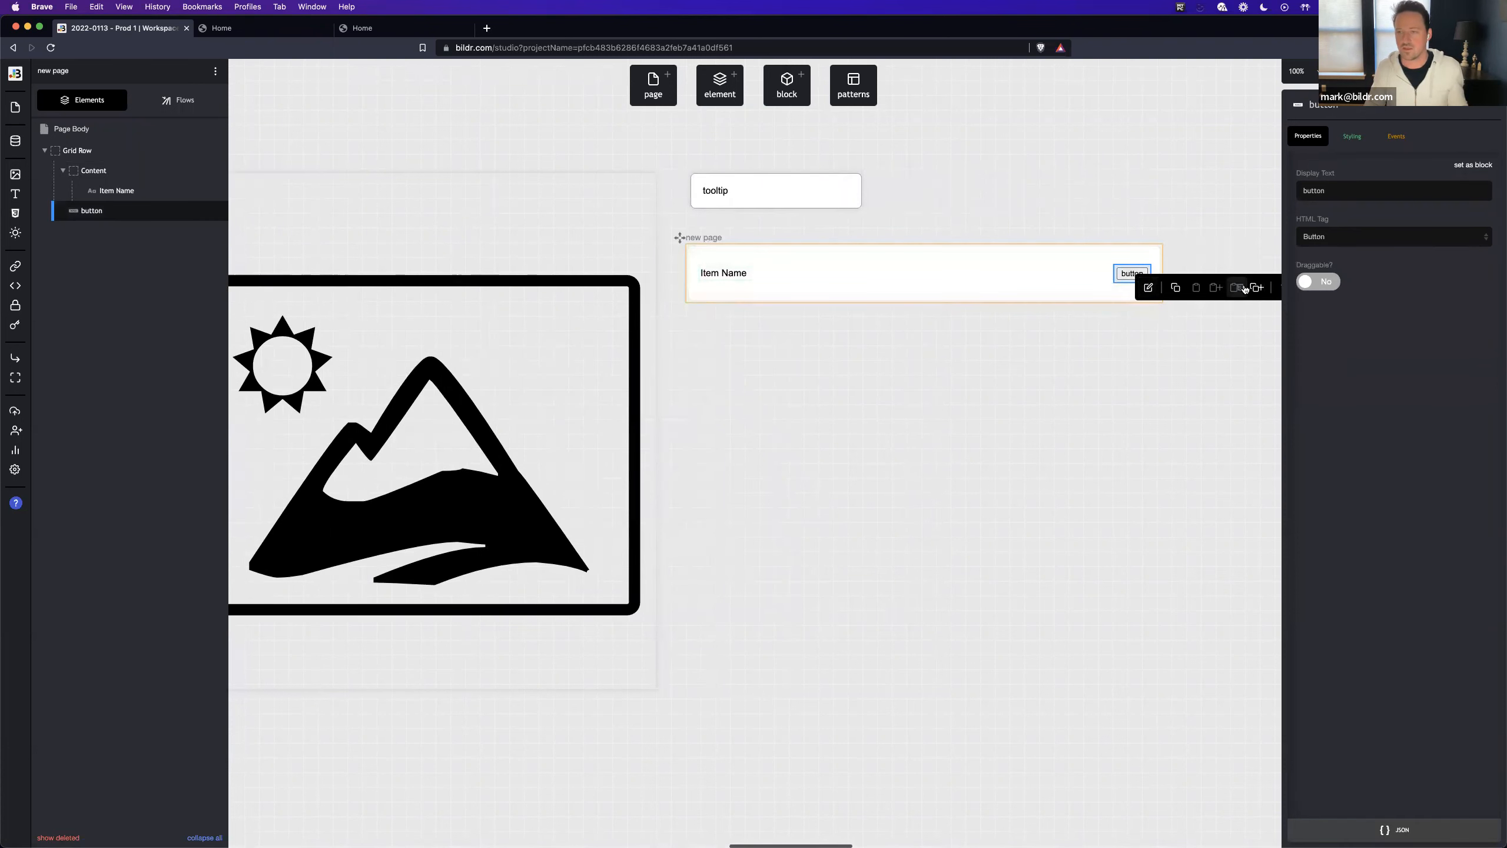
click(1111, 278)
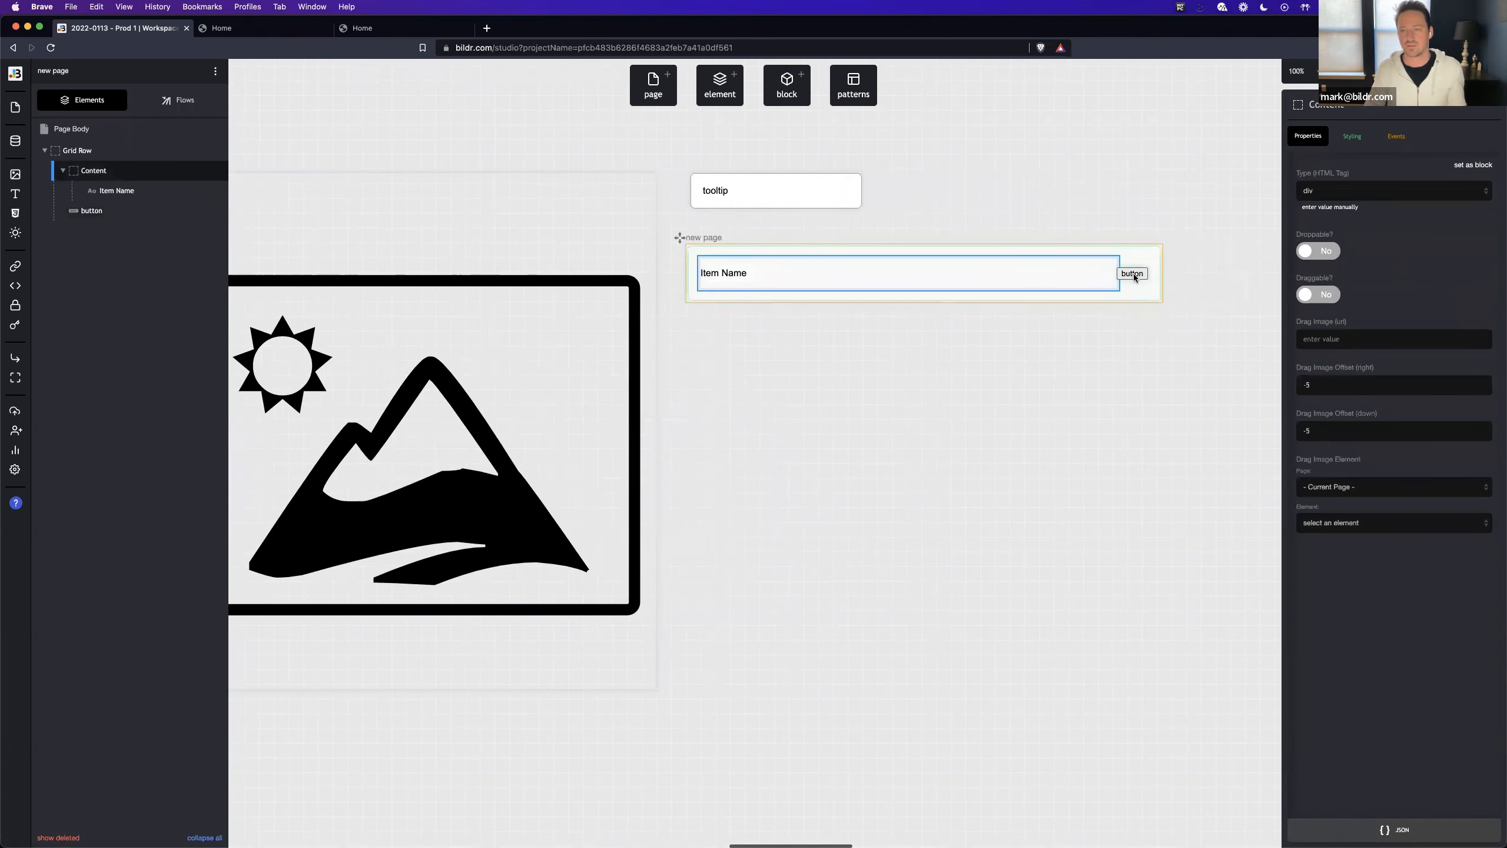
scroll(1135, 277, right, 5)
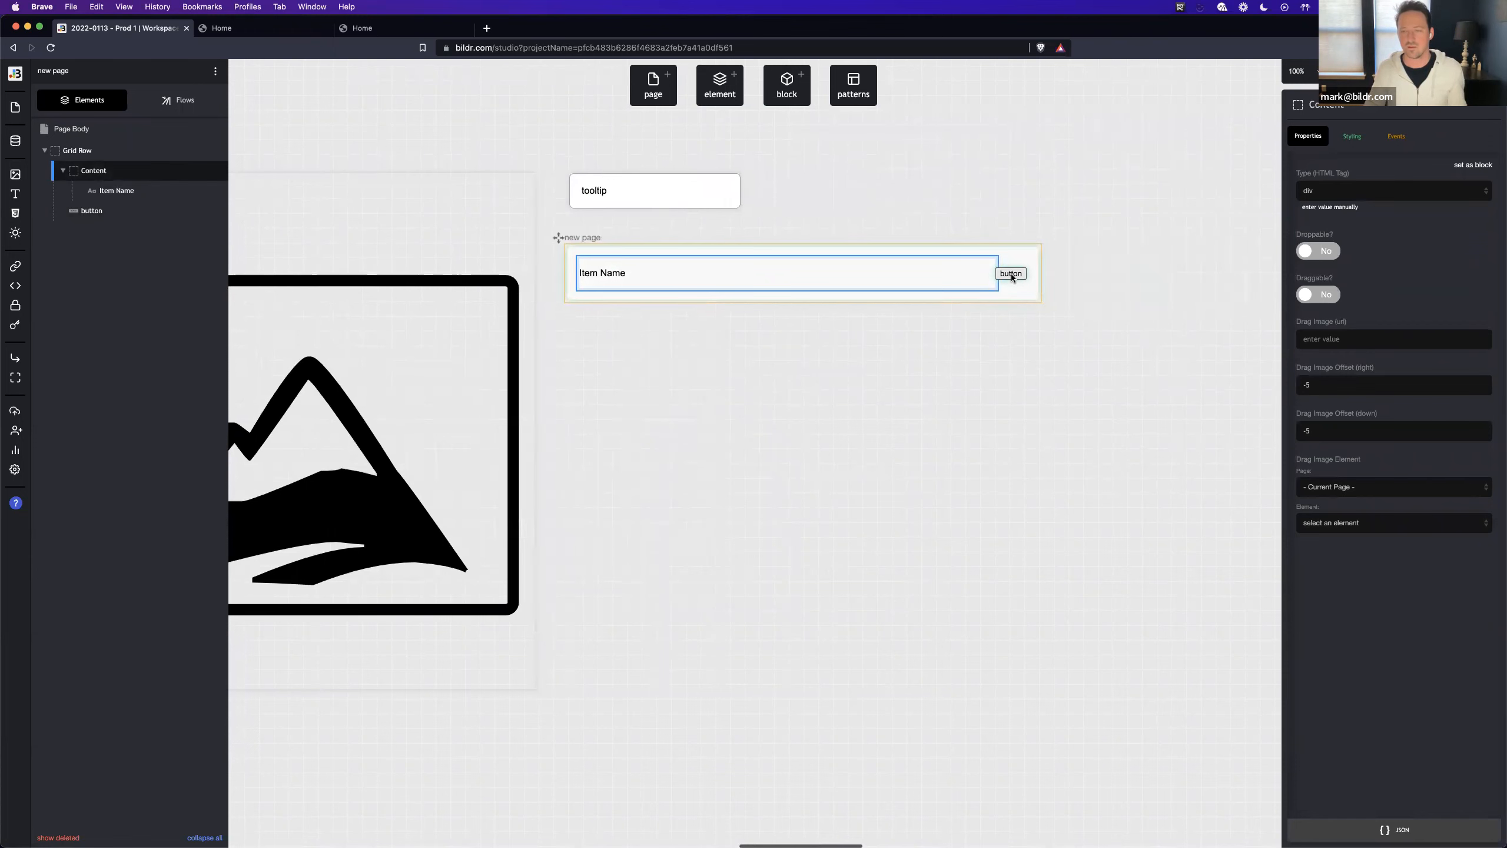
click(1012, 278)
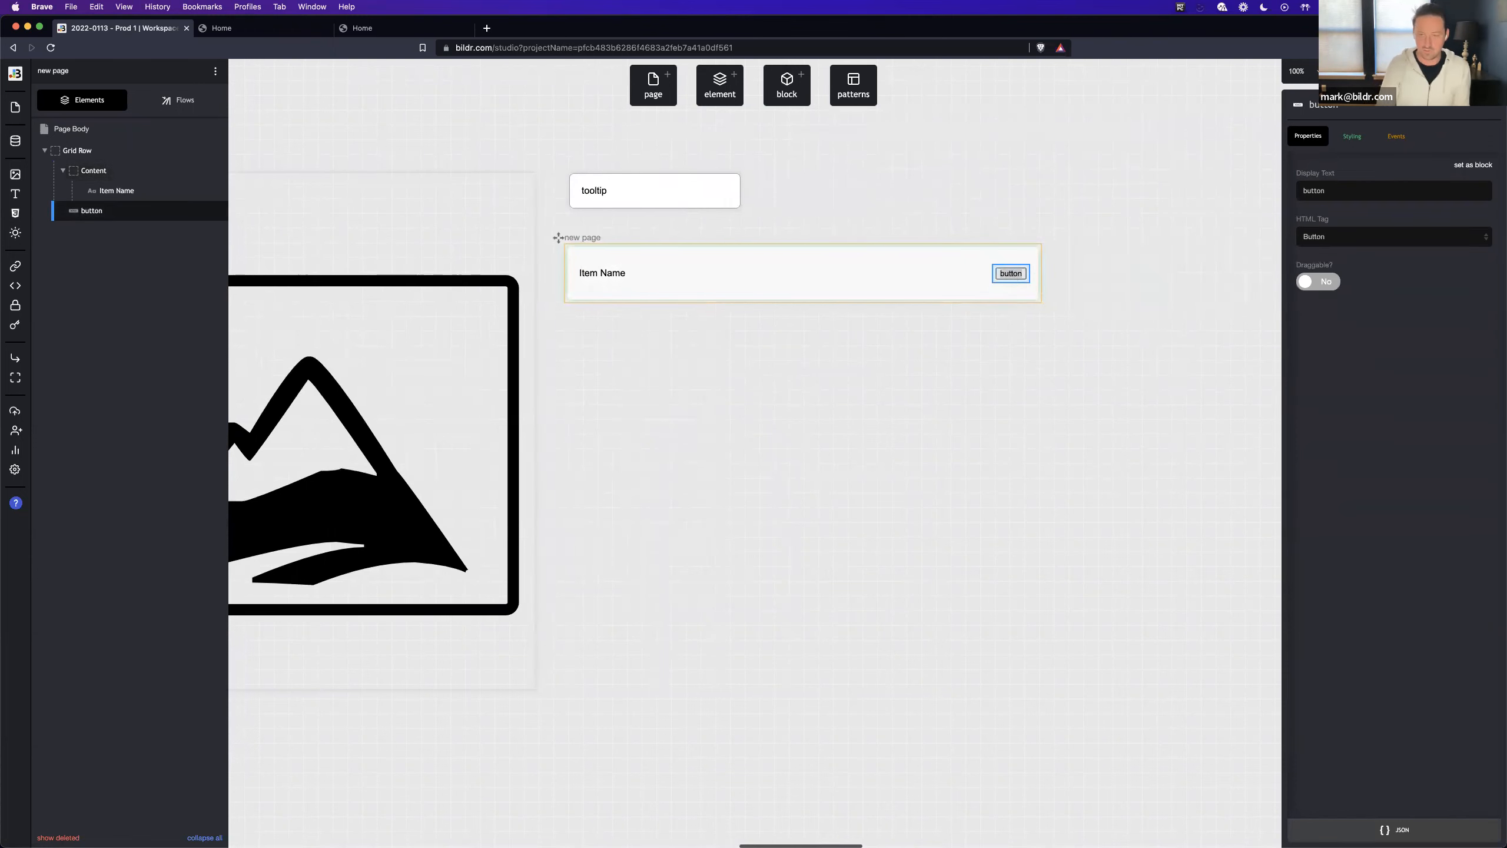
click(1008, 296)
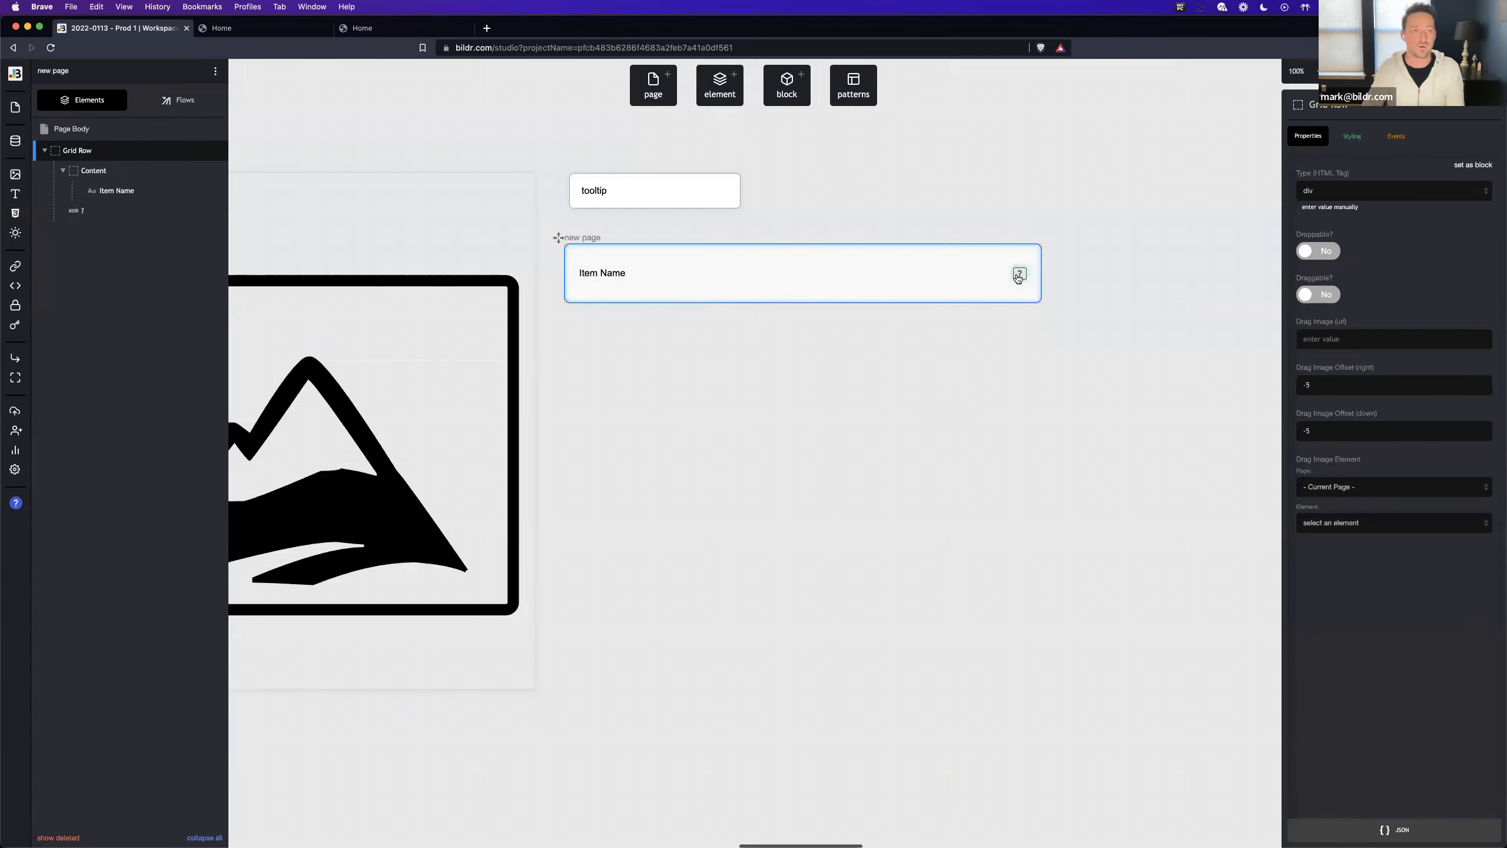
- In the Items collection, enter "Description one" for record One and copy that text into the descriptions of records Two and Three
click(16, 141)
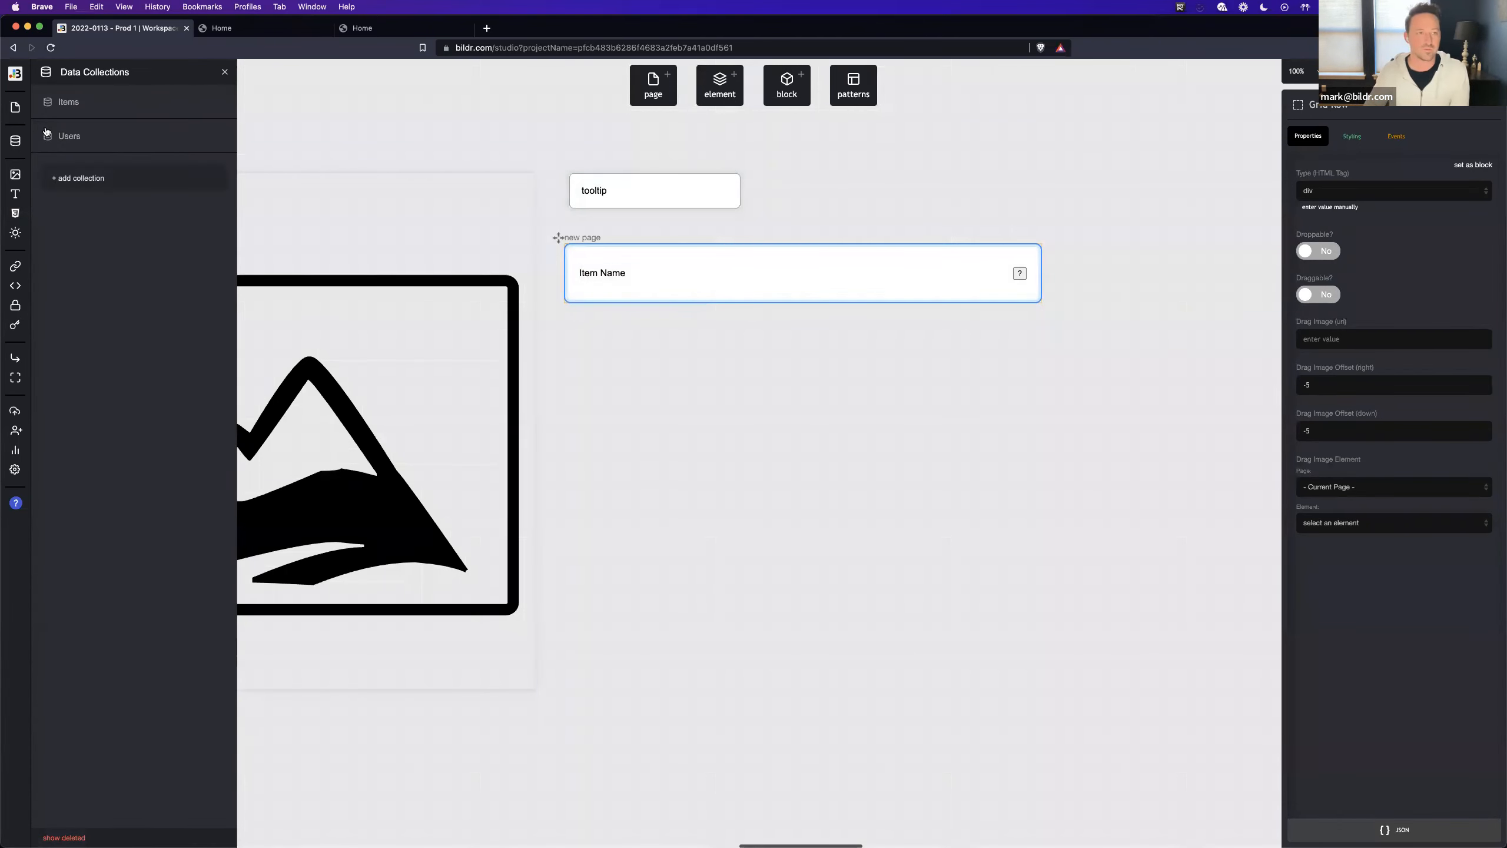
click(133, 103)
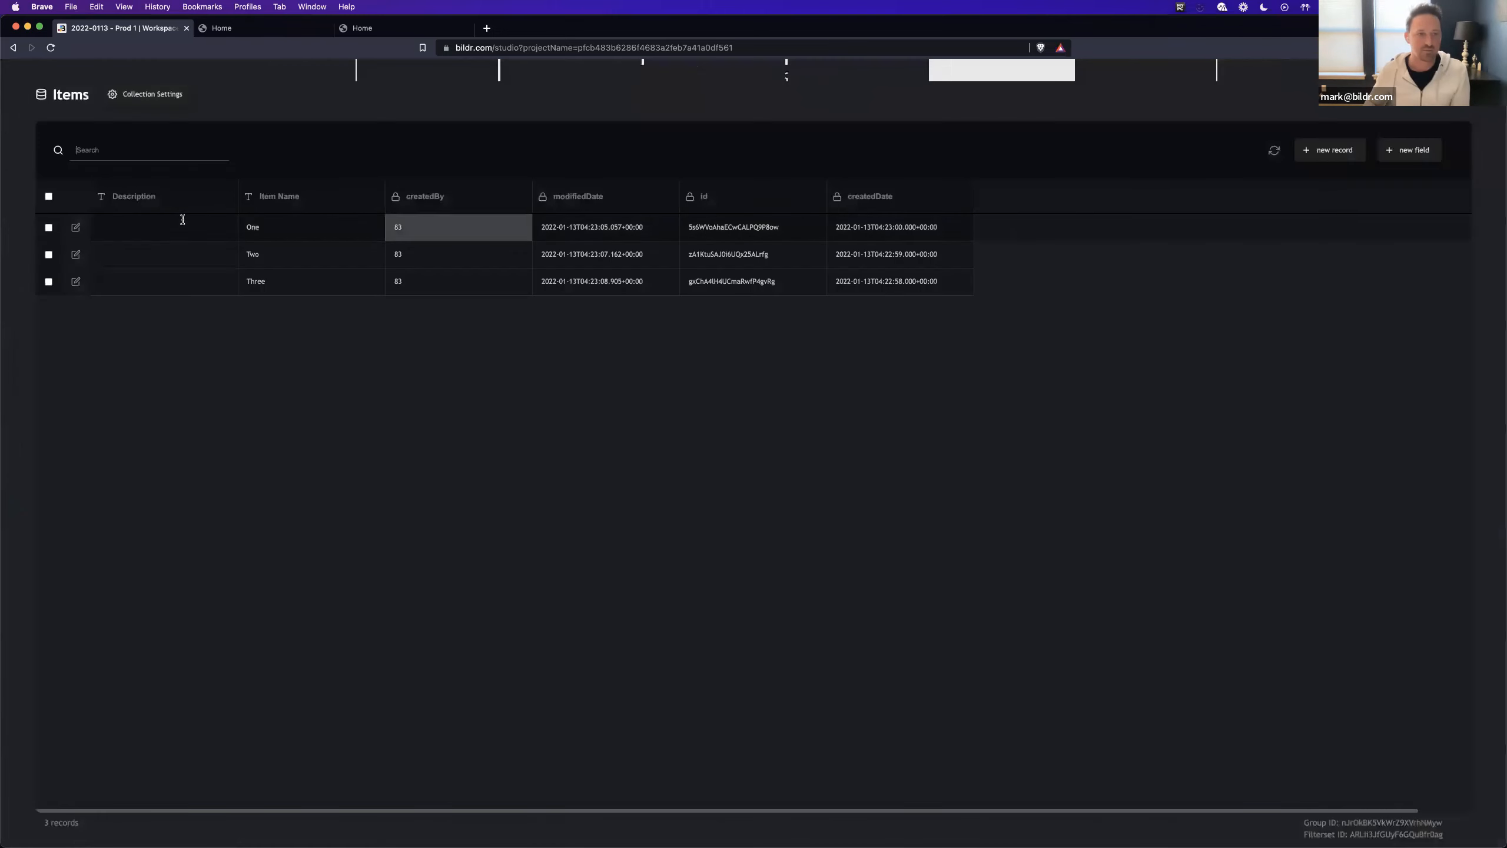
click(157, 227)
text(Description one)
triple_click(132, 228)
key(super+c)
click(135, 259)
key(super+v)
click(138, 283)
key(super+v)
- Change the endings of the copied descriptions to "two" for record Two and "three" for record Three, then close the collection
click(142, 260)
key(BackSpace)
key(BackSpace)
key(BackSpace)
text(two)
click(143, 281)
key(BackSpace)
key(BackSpace)
key(BackSpace)
text(three)
click(257, 348)
click(1461, 92)
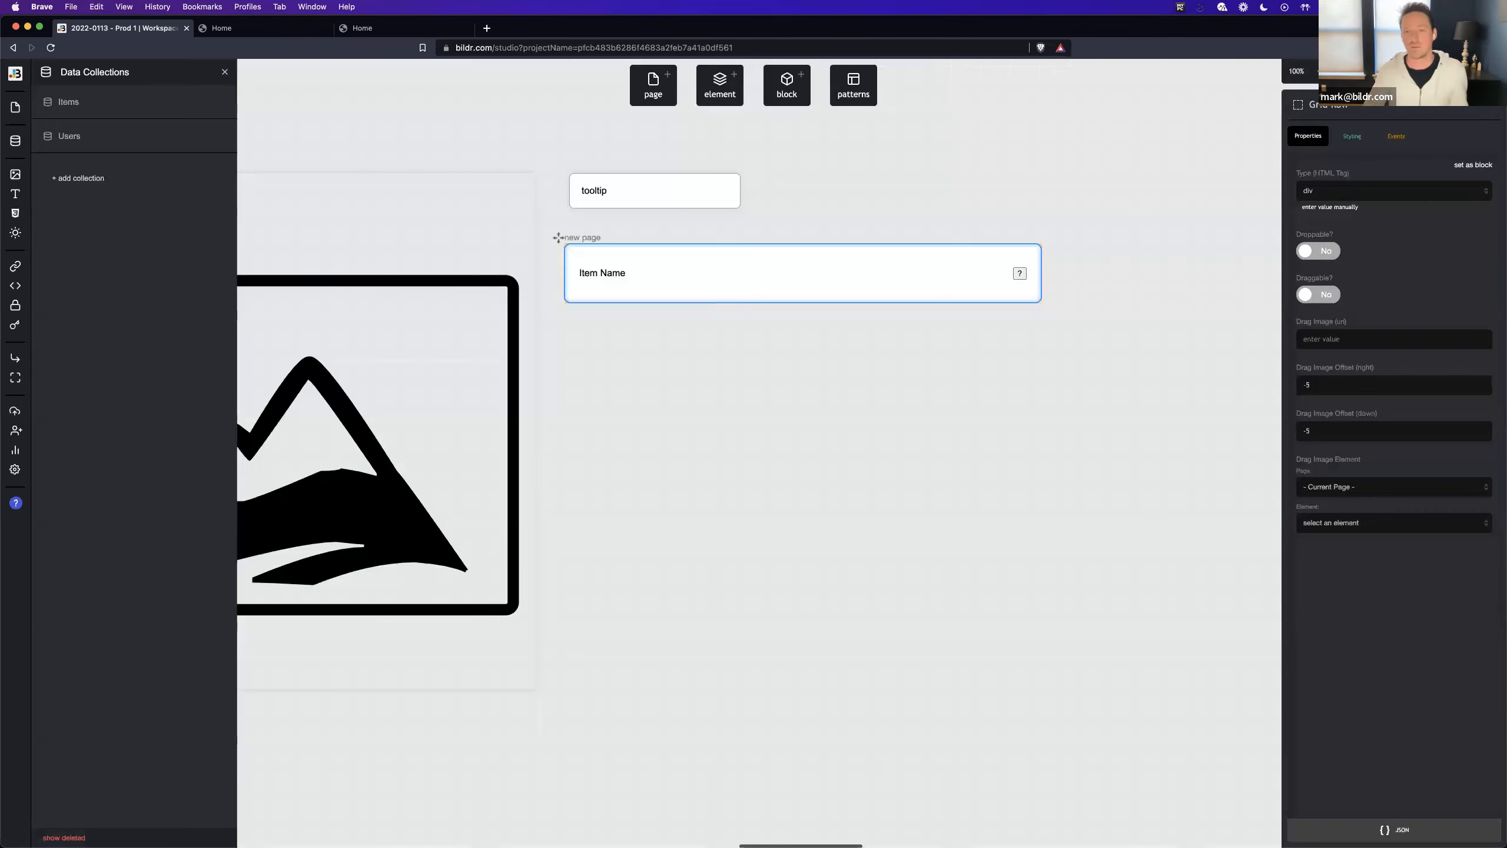
- Delete the large image from the Home page
scroll(554, 347, left, 6)
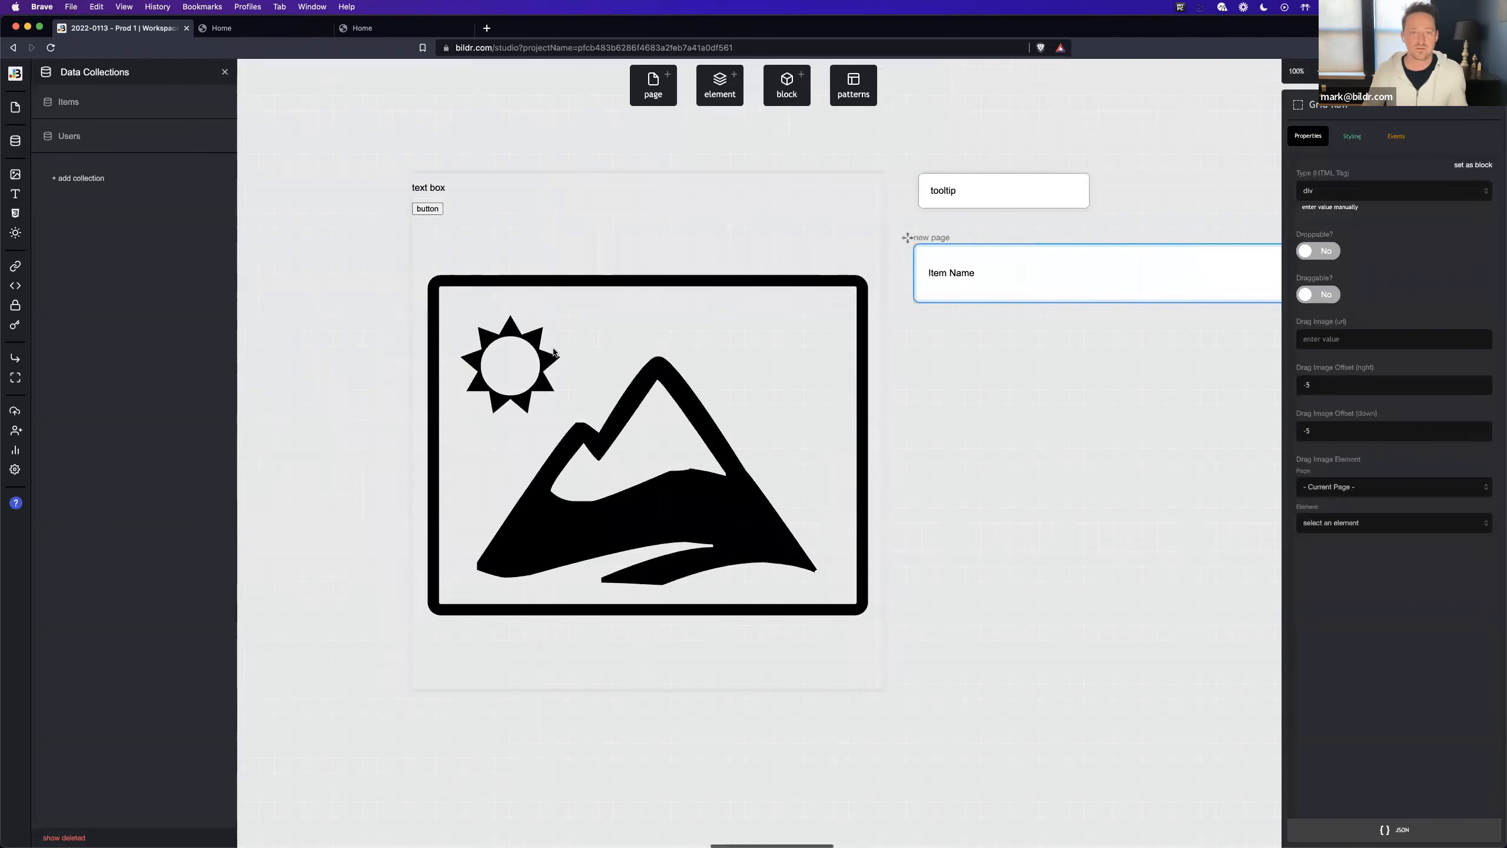
click(554, 347)
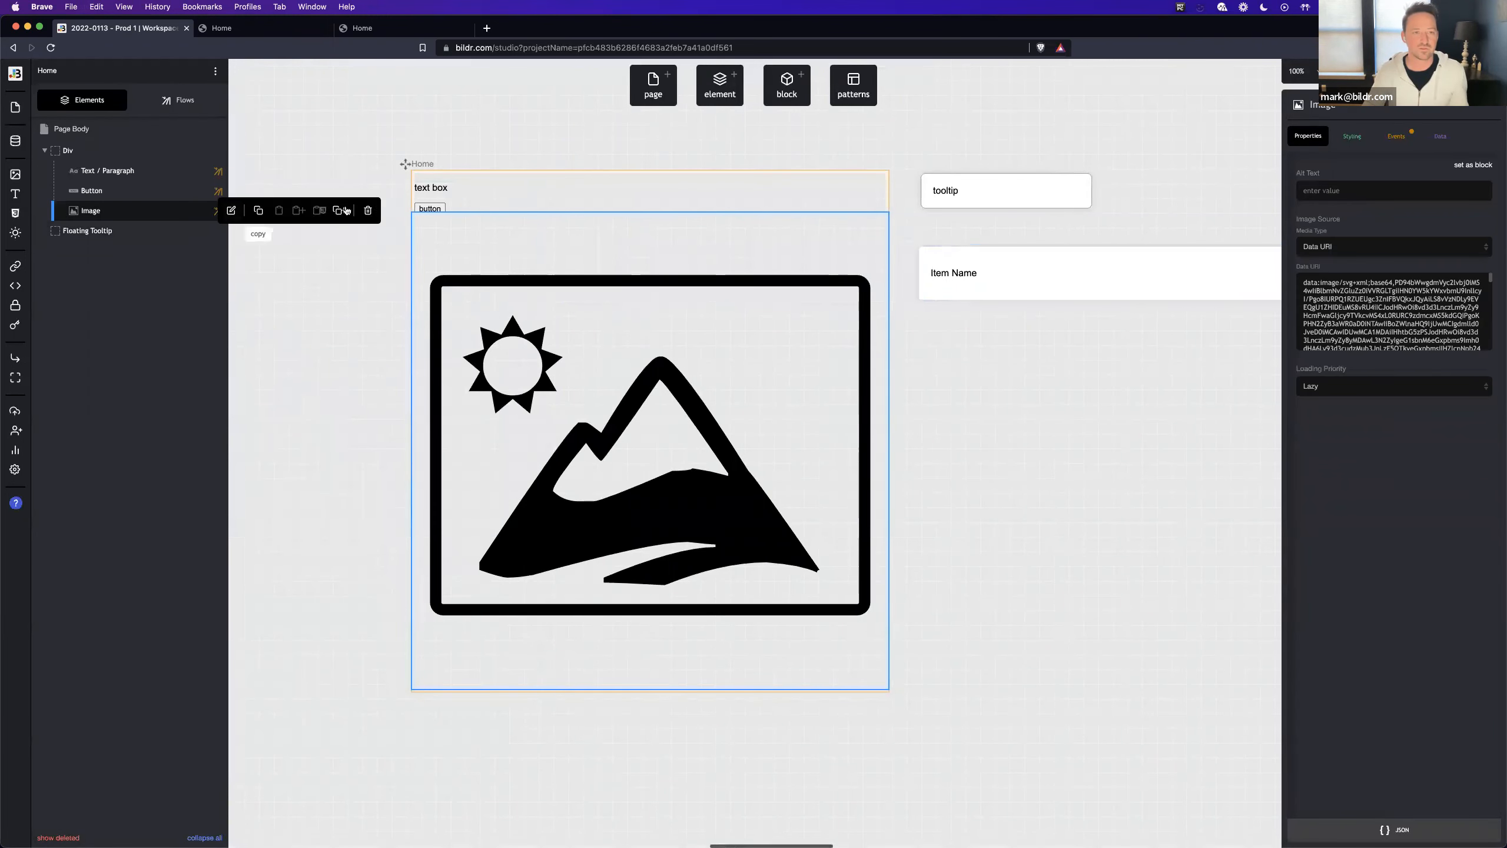
click(368, 211)
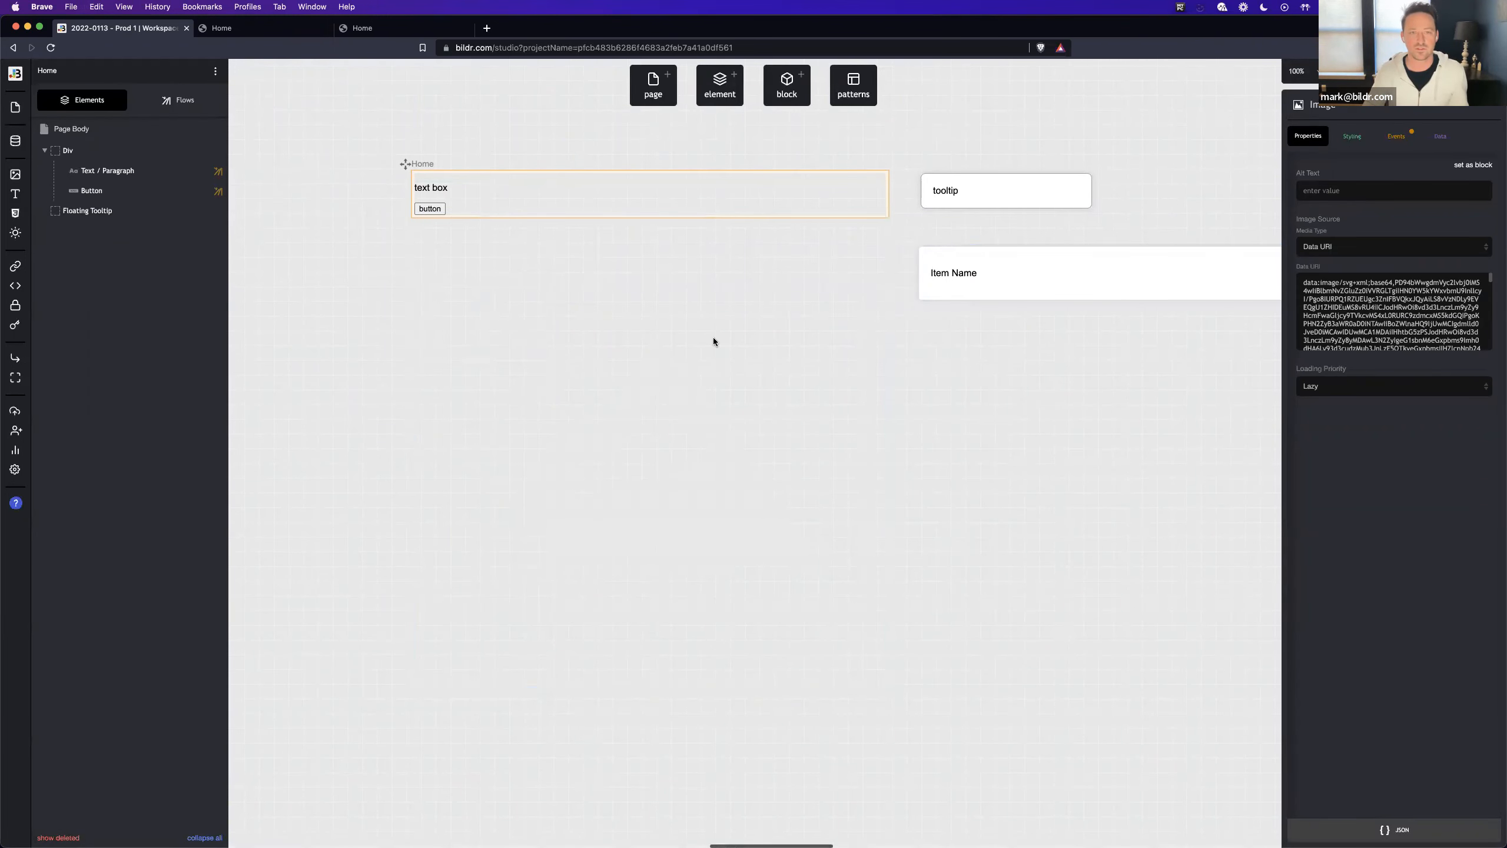
- Add a Grid List element beneath the button on the Home page and set its row page to "new page"
click(725, 94)
text(grid)
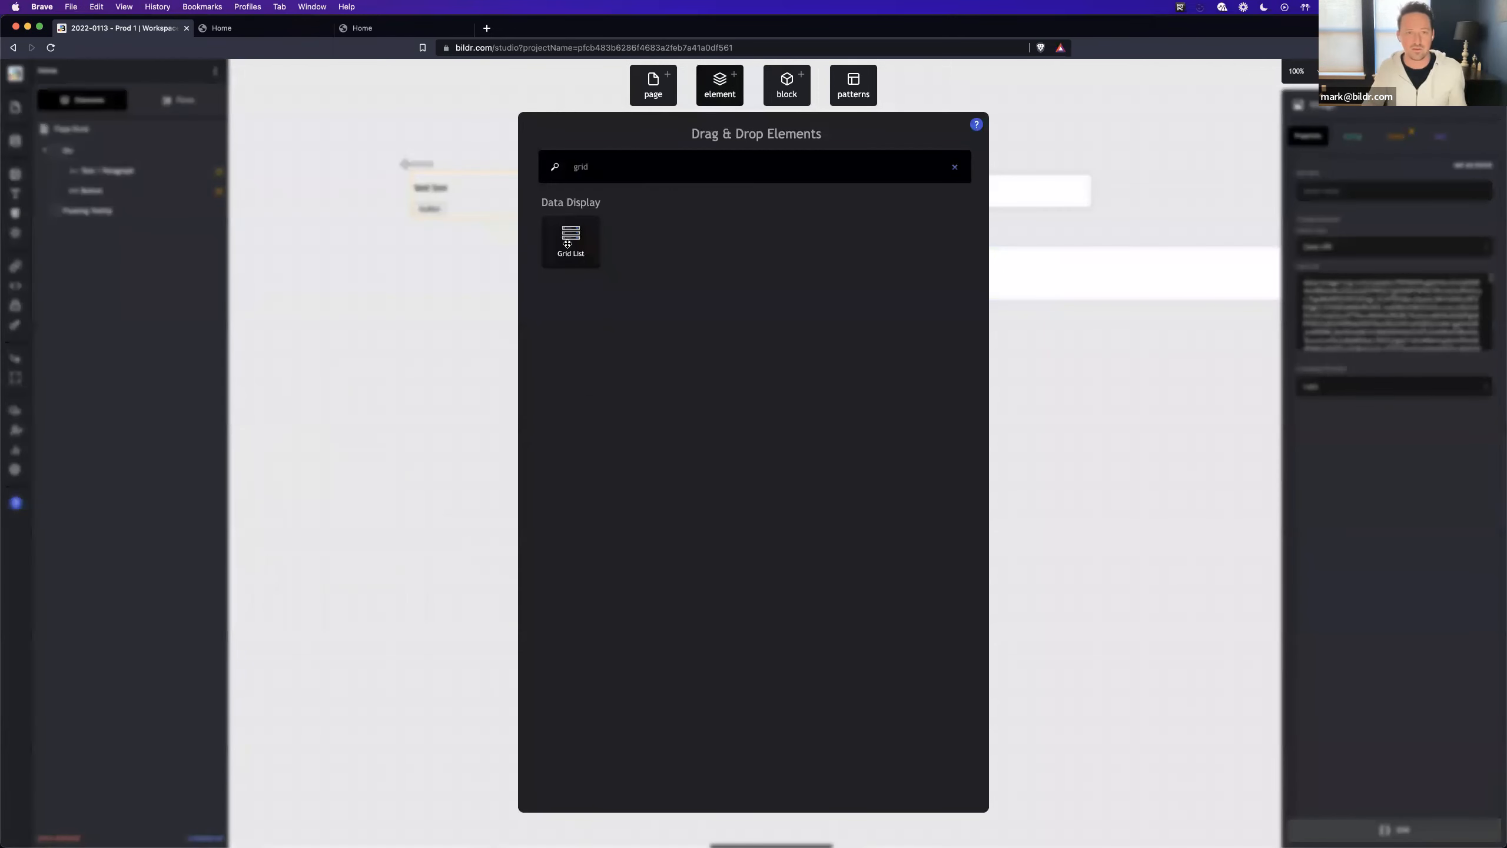
drag(567, 243, 485, 208)
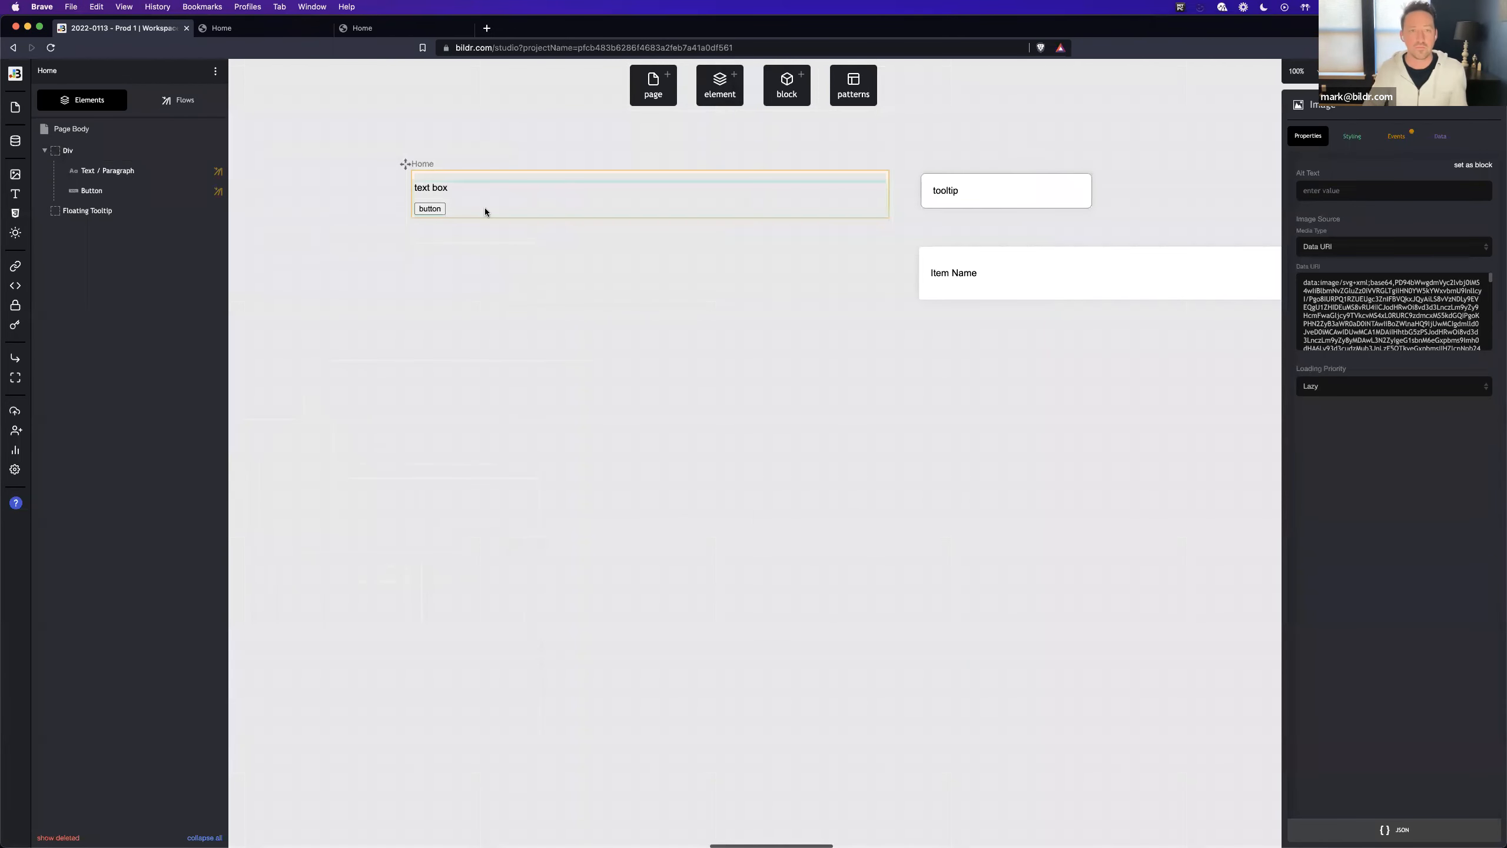
click(1353, 191)
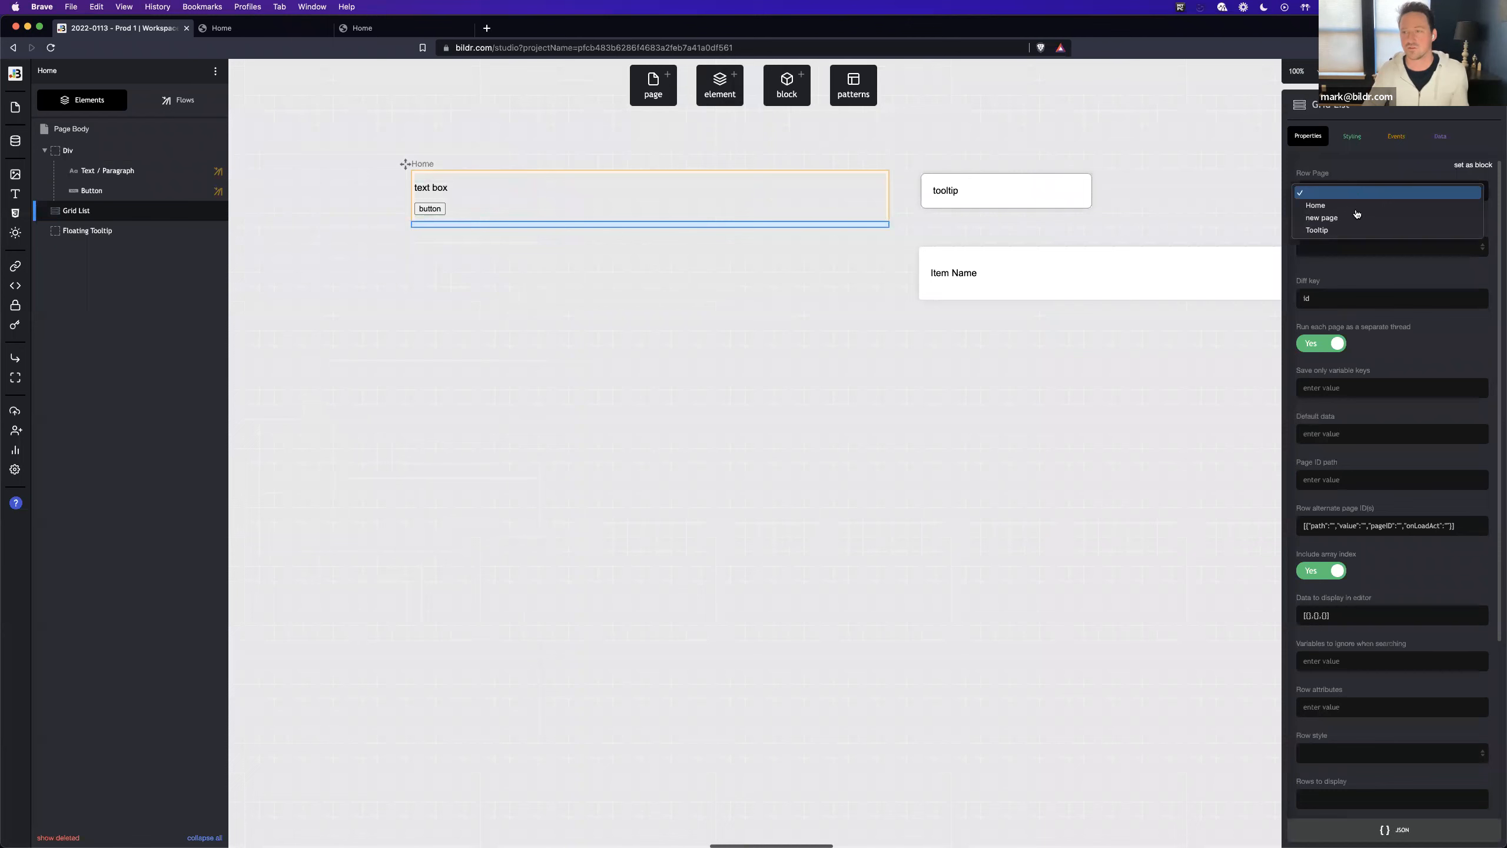
- Rename the item row page as Row
click(959, 229)
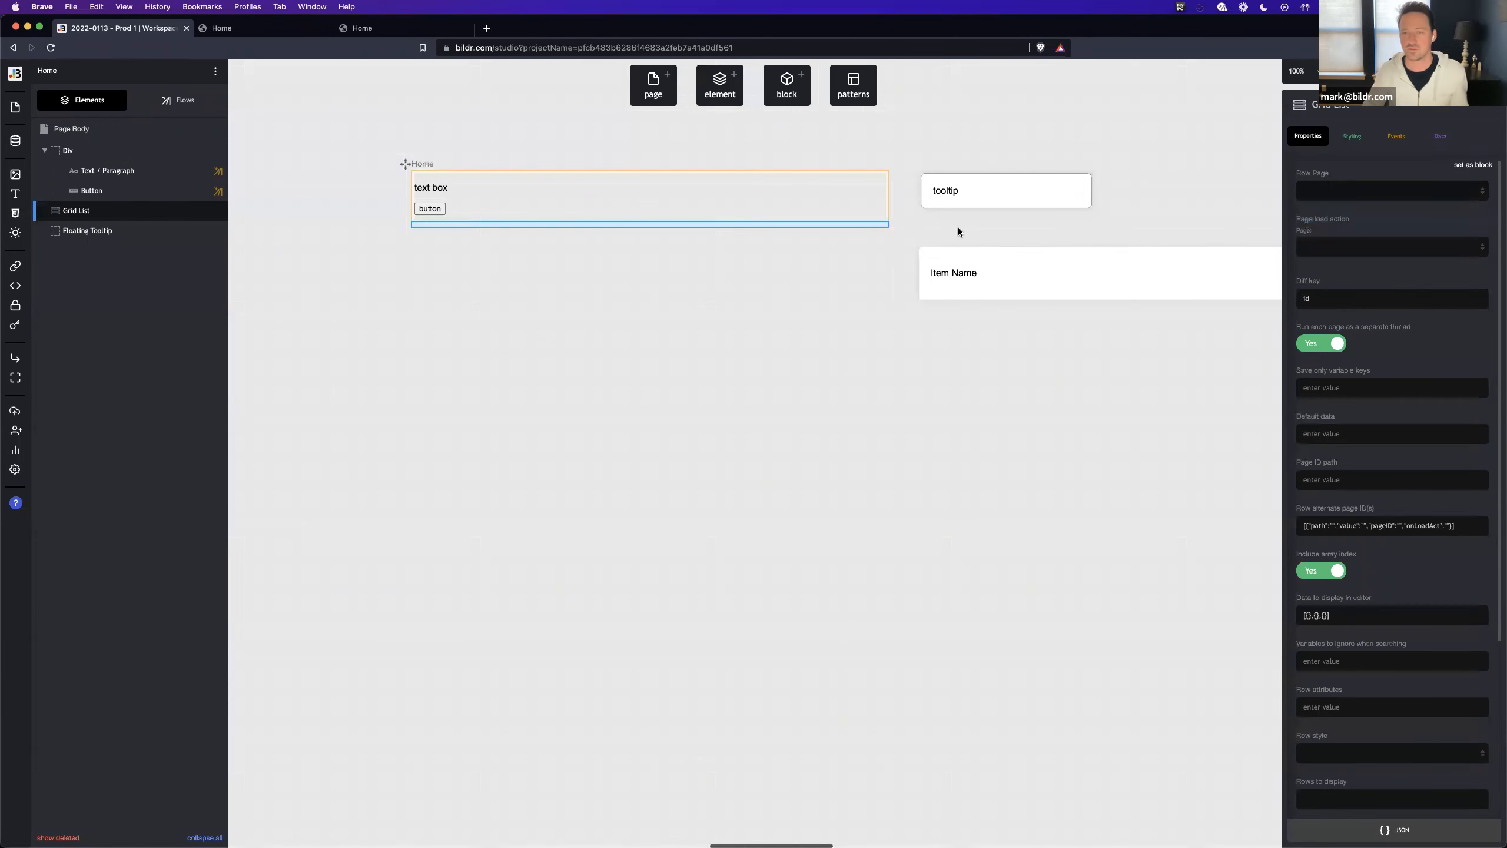
triple_click(926, 237)
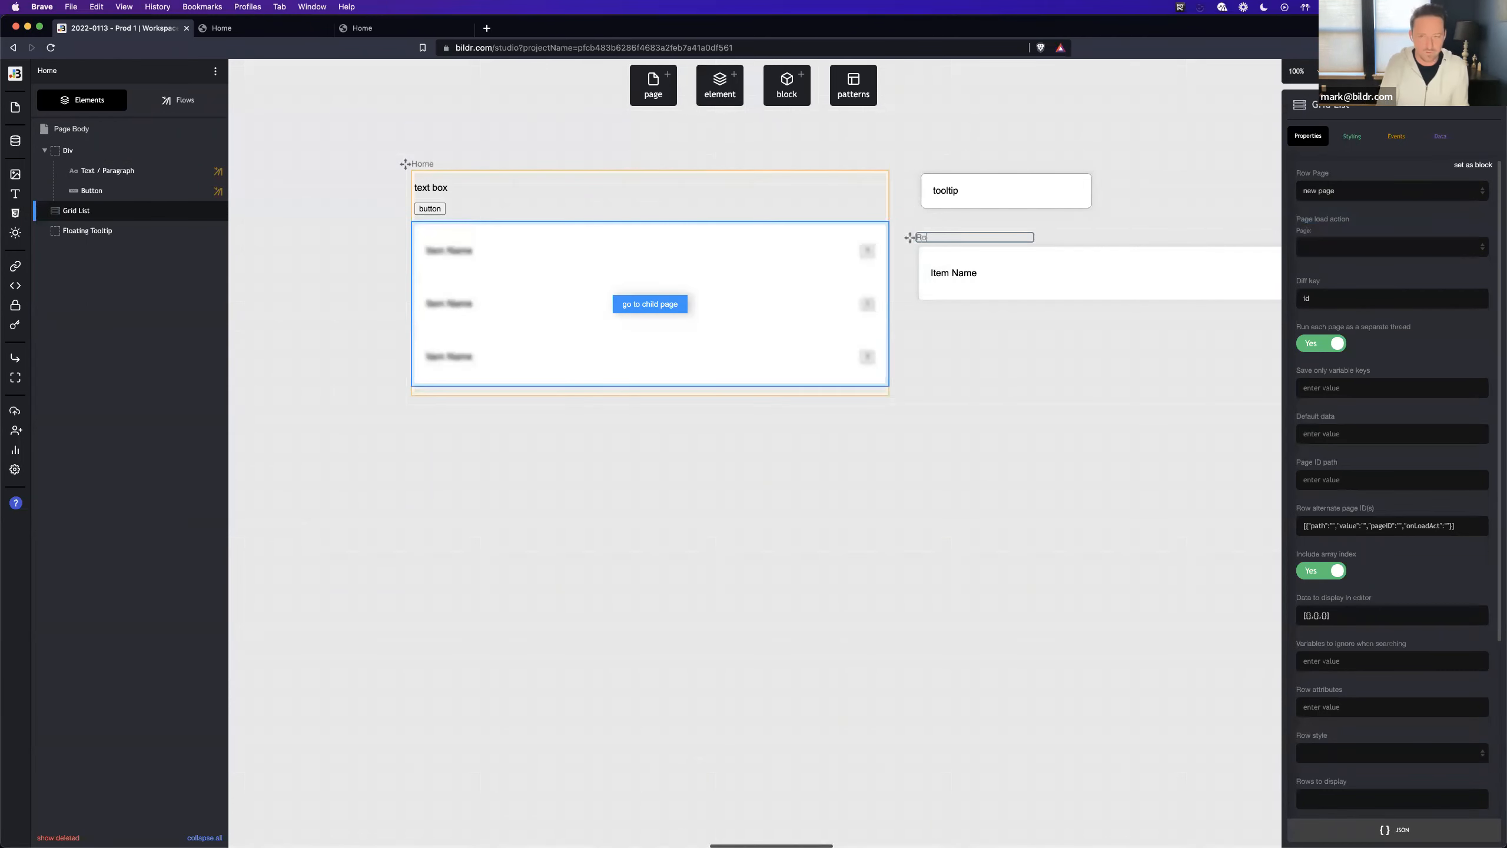
click(565, 269)
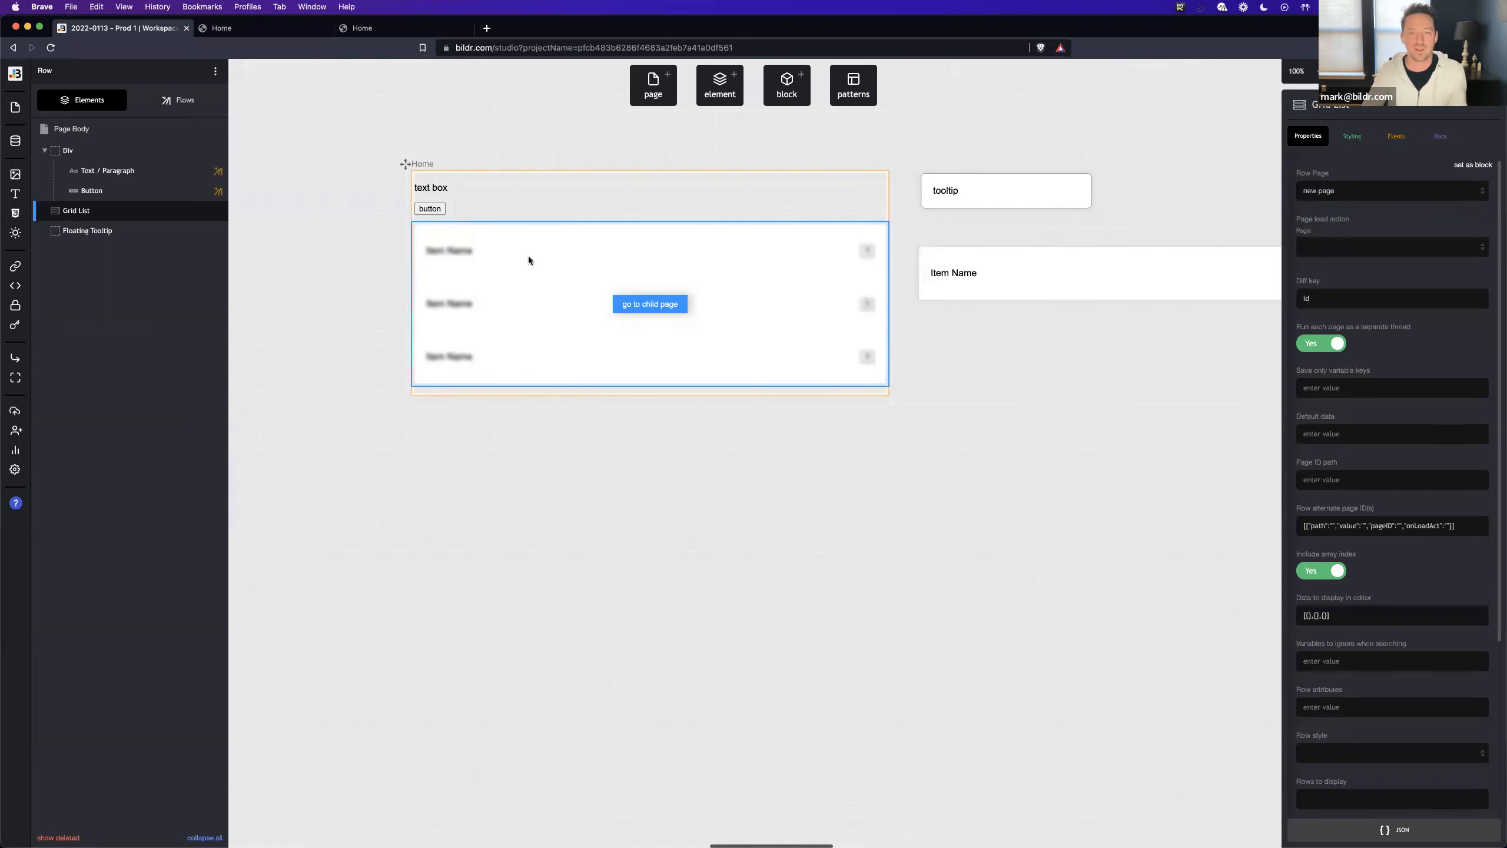
- Connect the Grid List to the Items data collection as a collection list that gets all fields
click(1440, 136)
click(1428, 172)
click(1388, 214)
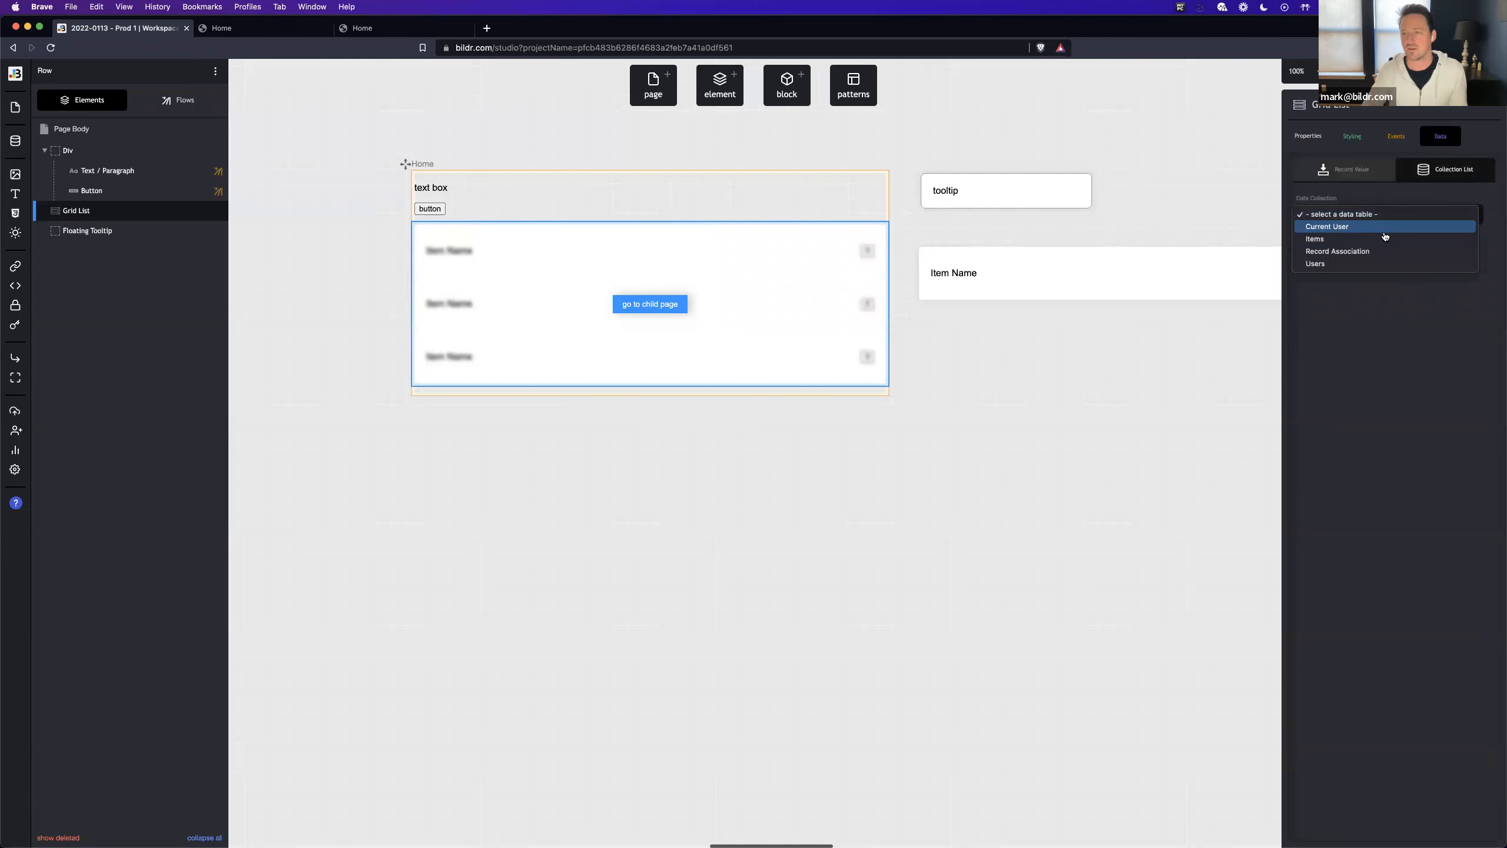
click(1368, 241)
click(1356, 258)
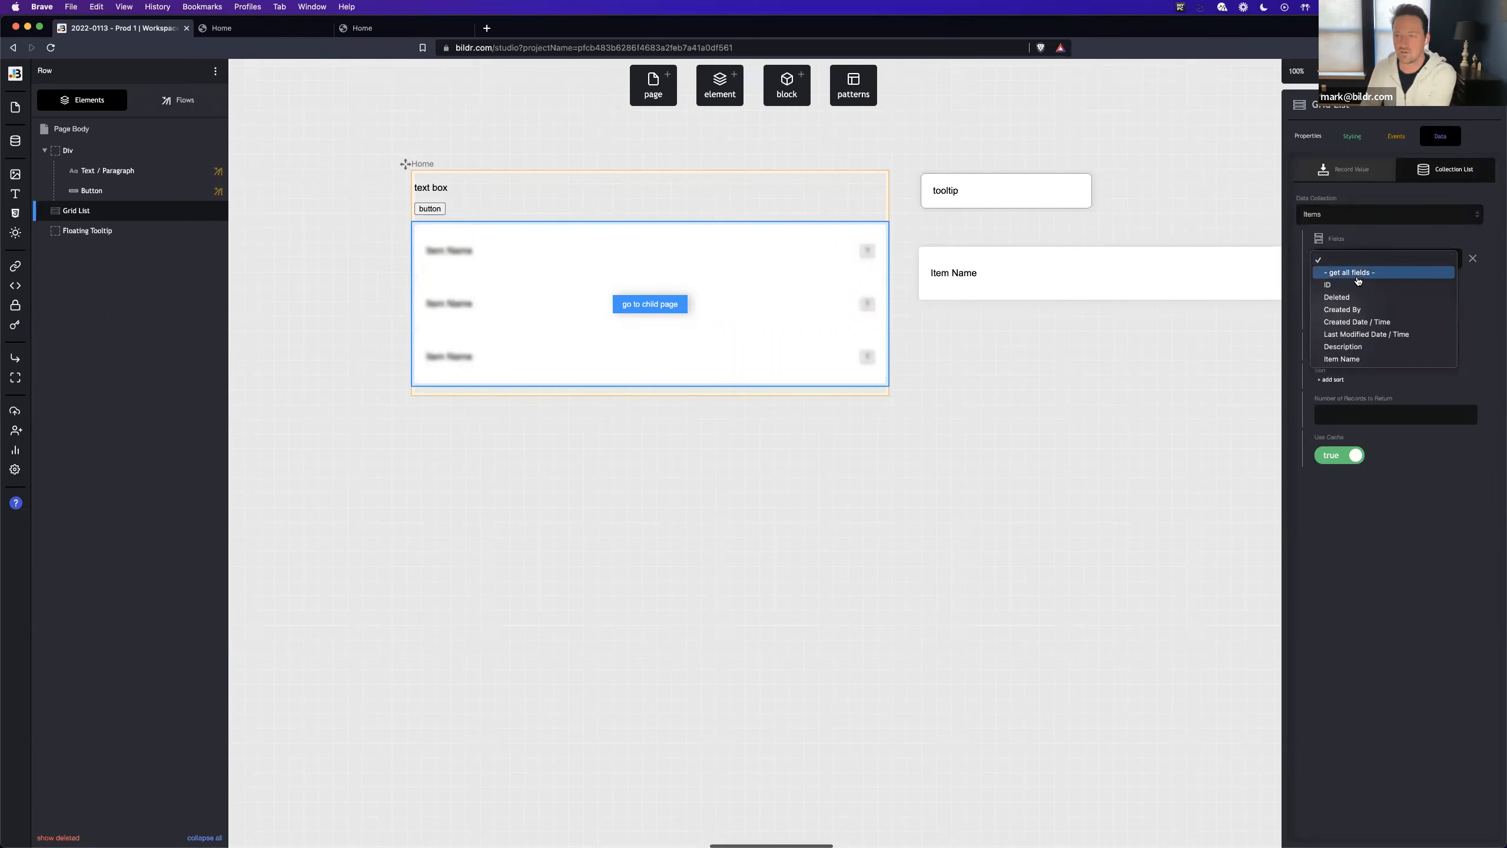
click(1345, 268)
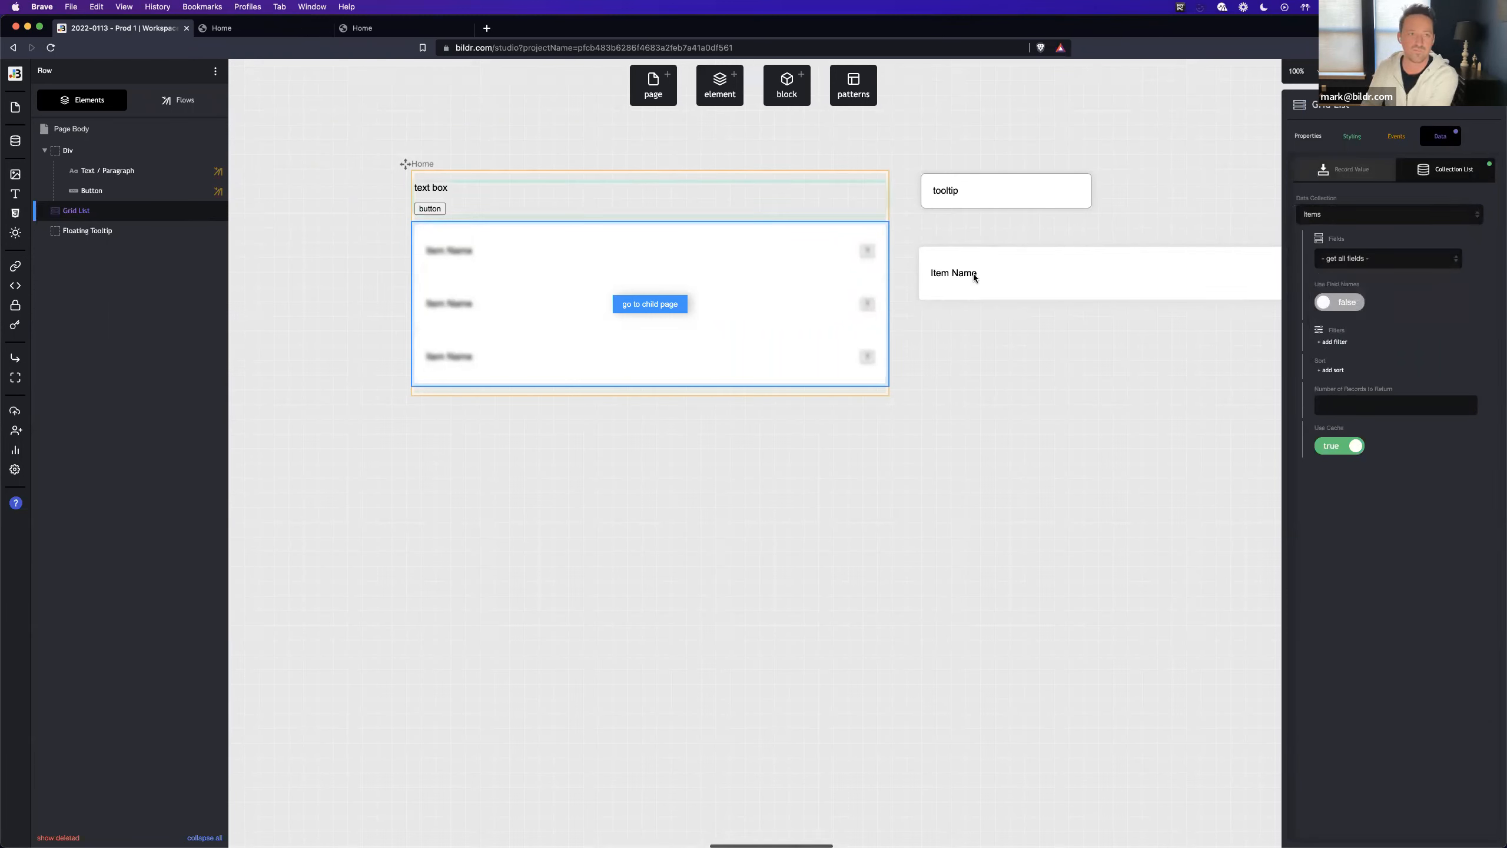
- Check the item list in the live Home page preview, then return to the workspace
click(268, 34)
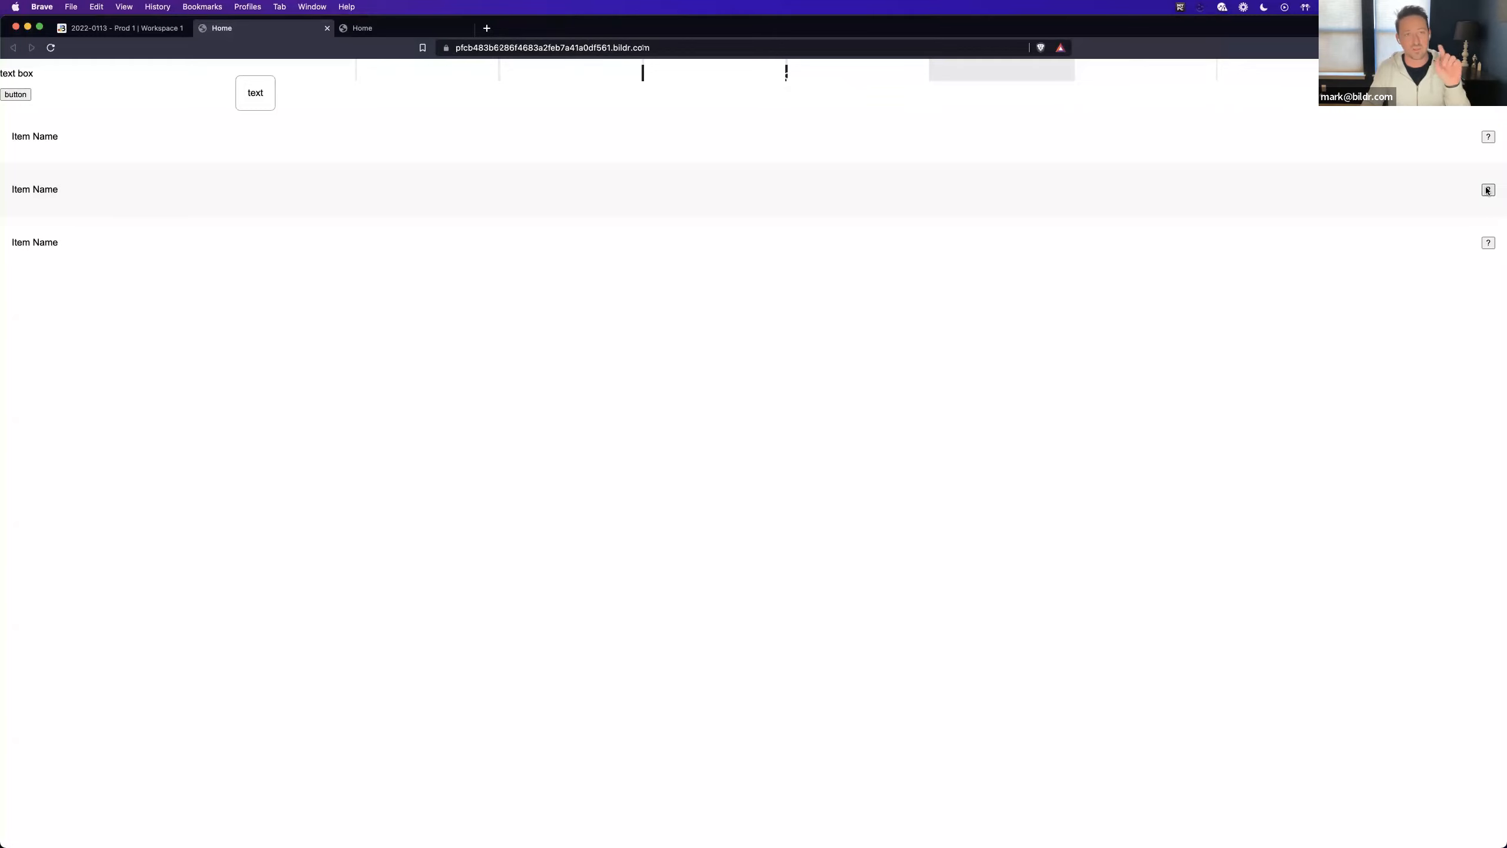
click(122, 28)
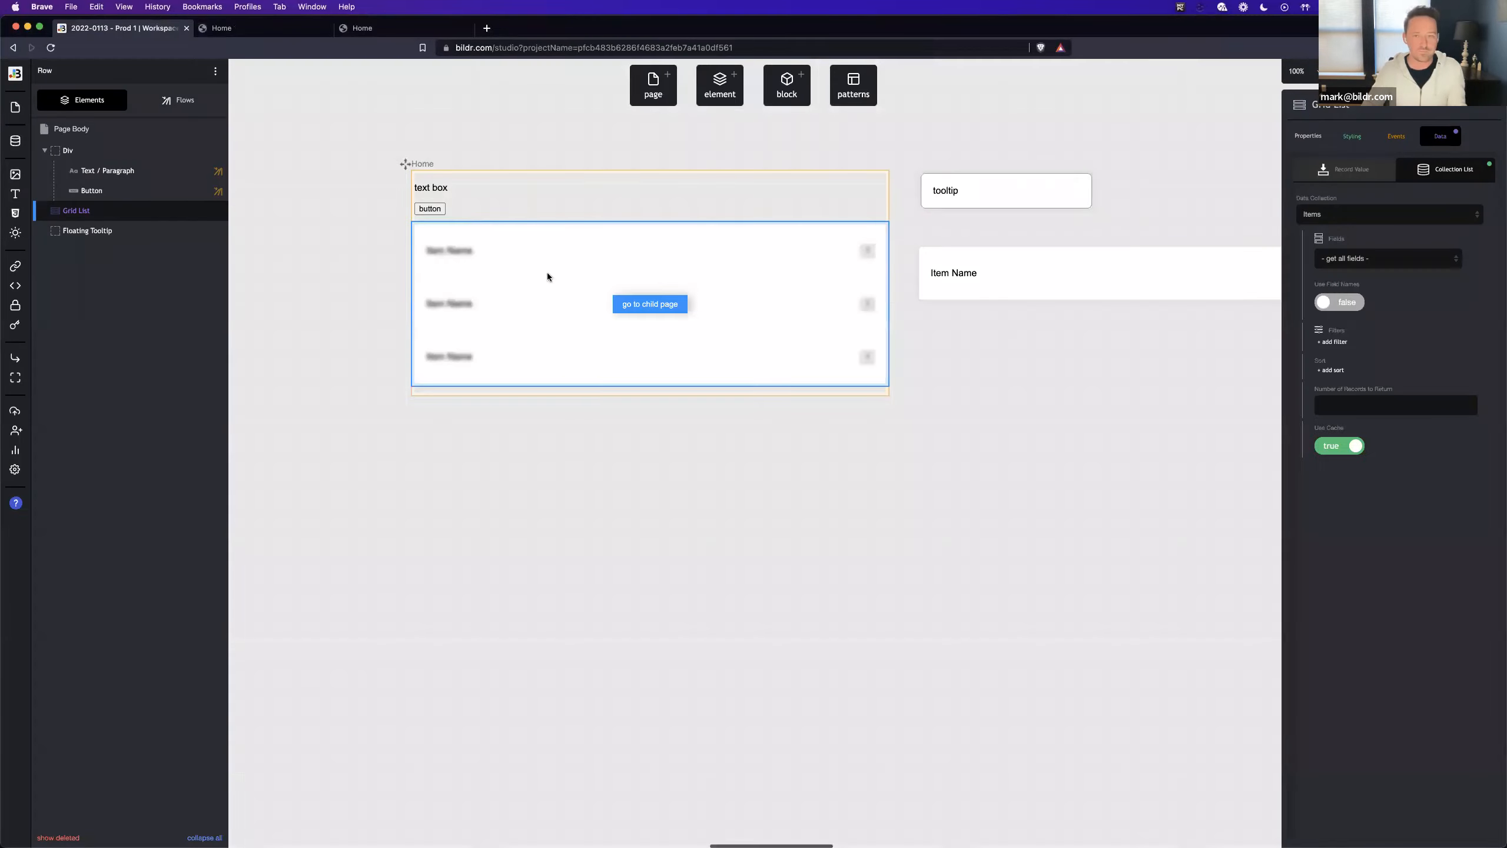
- Create a new flow named "Show Tooltip" for the click event of the ? button on the Row page
scroll(1193, 279, right, 3)
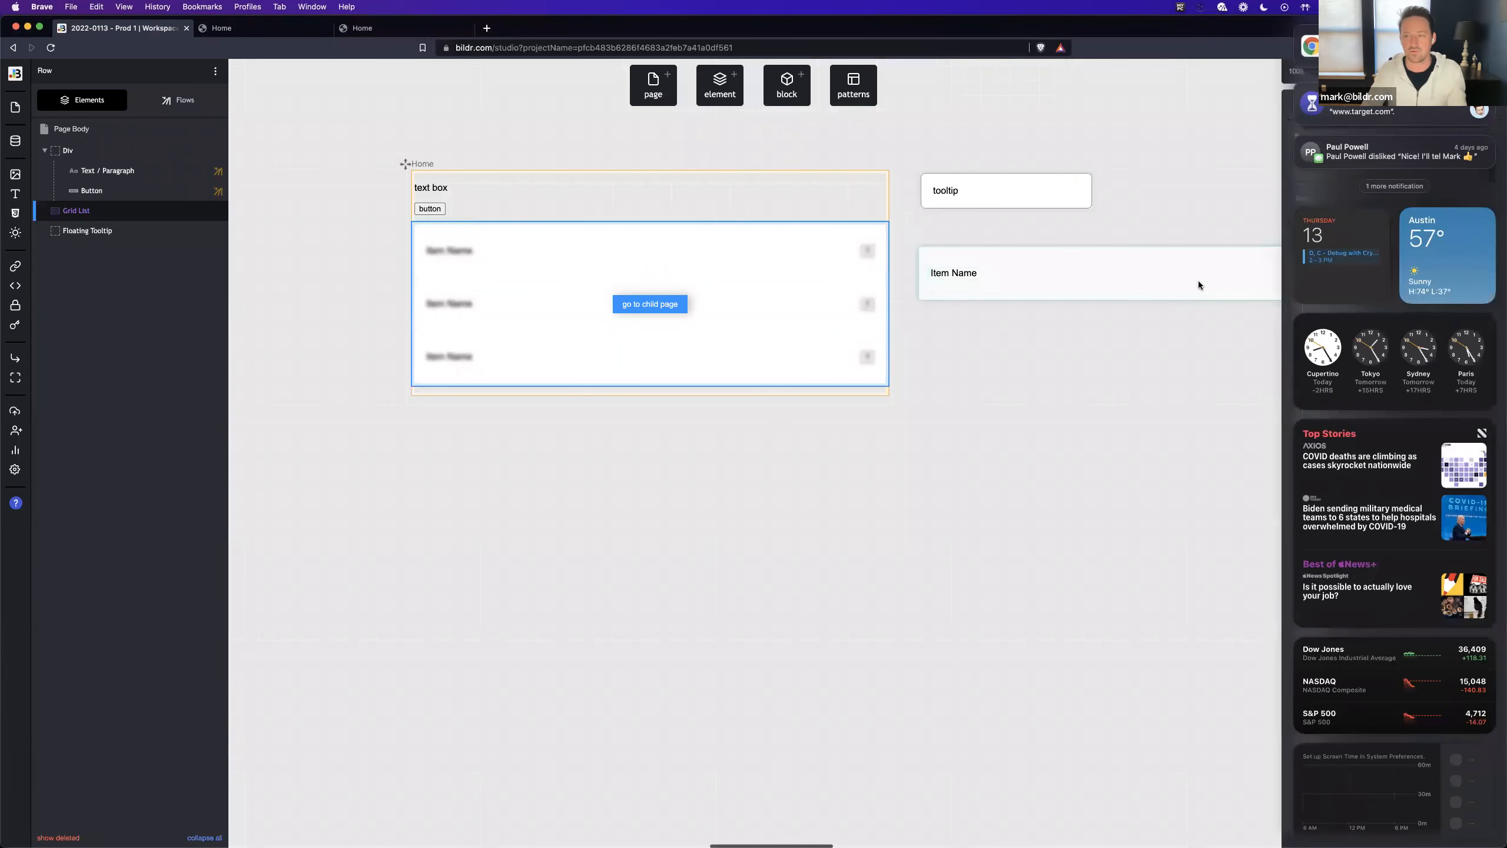
scroll(1190, 295, left, 3)
click(1216, 285)
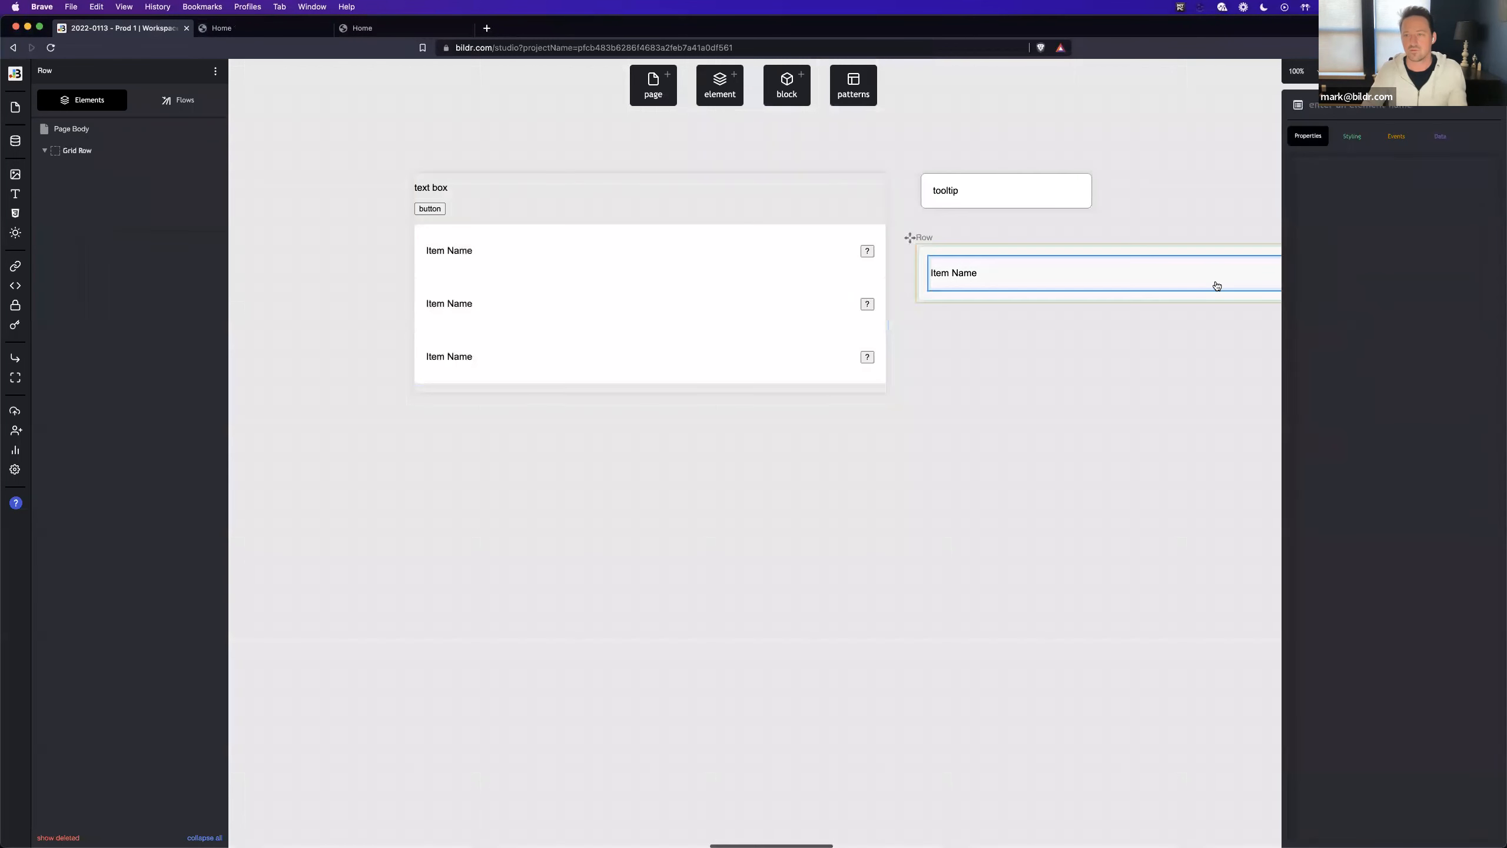
click(932, 273)
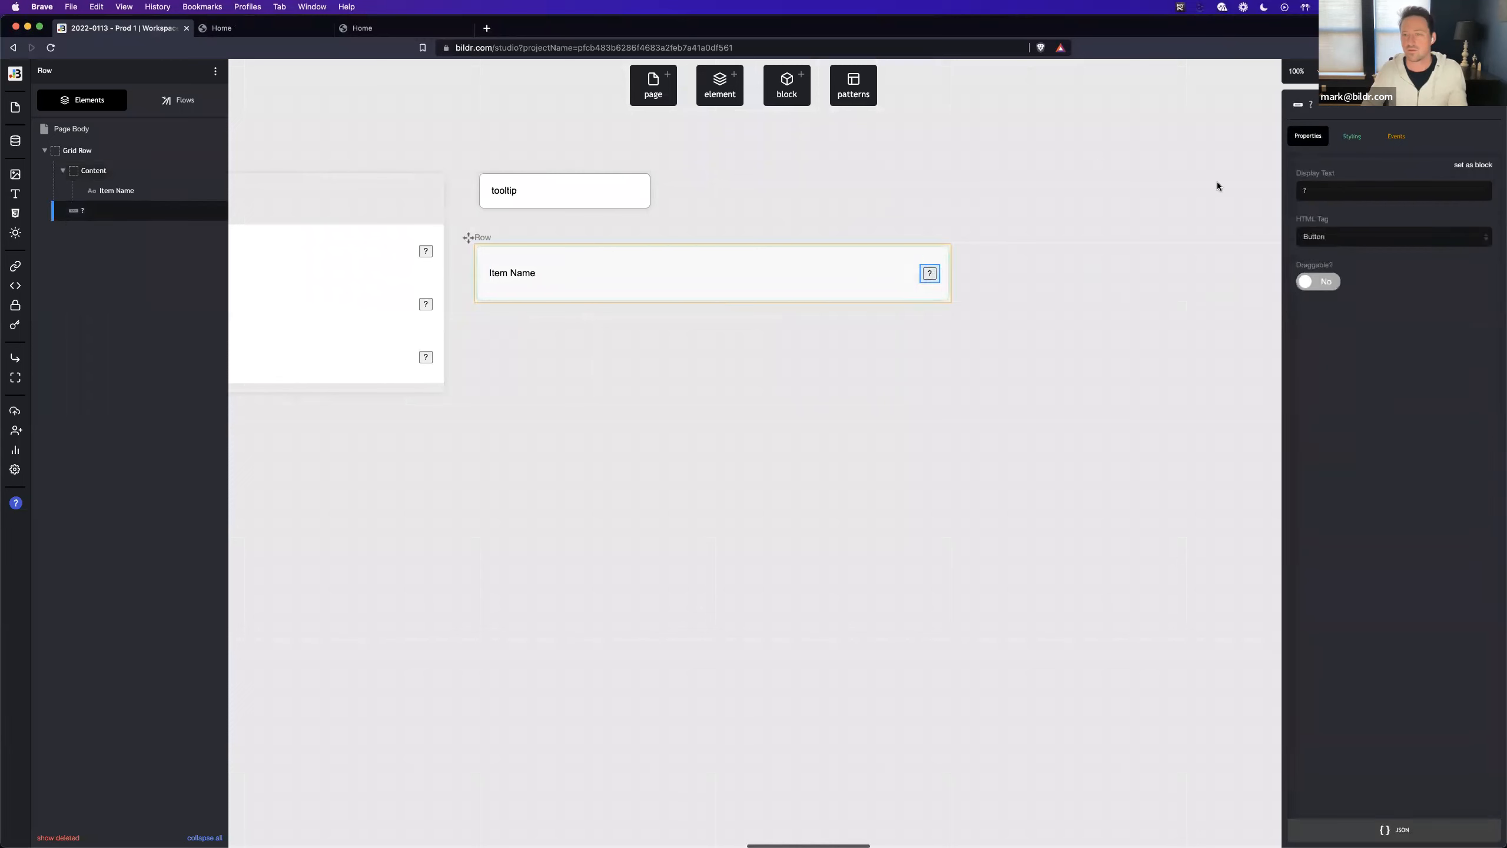
click(1396, 136)
click(1388, 201)
click(1382, 216)
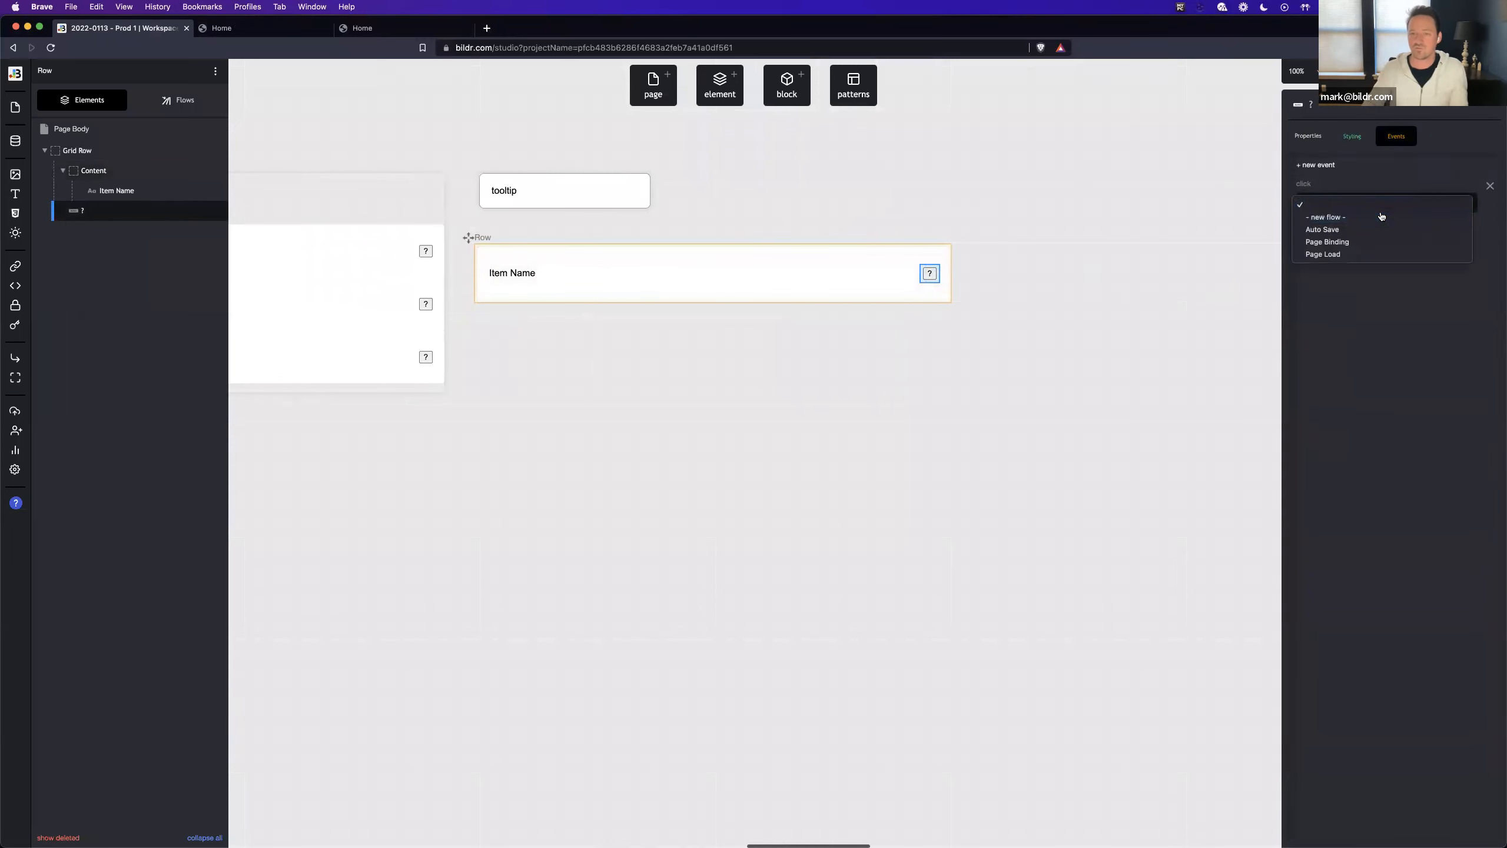
text(Show Tooltip)
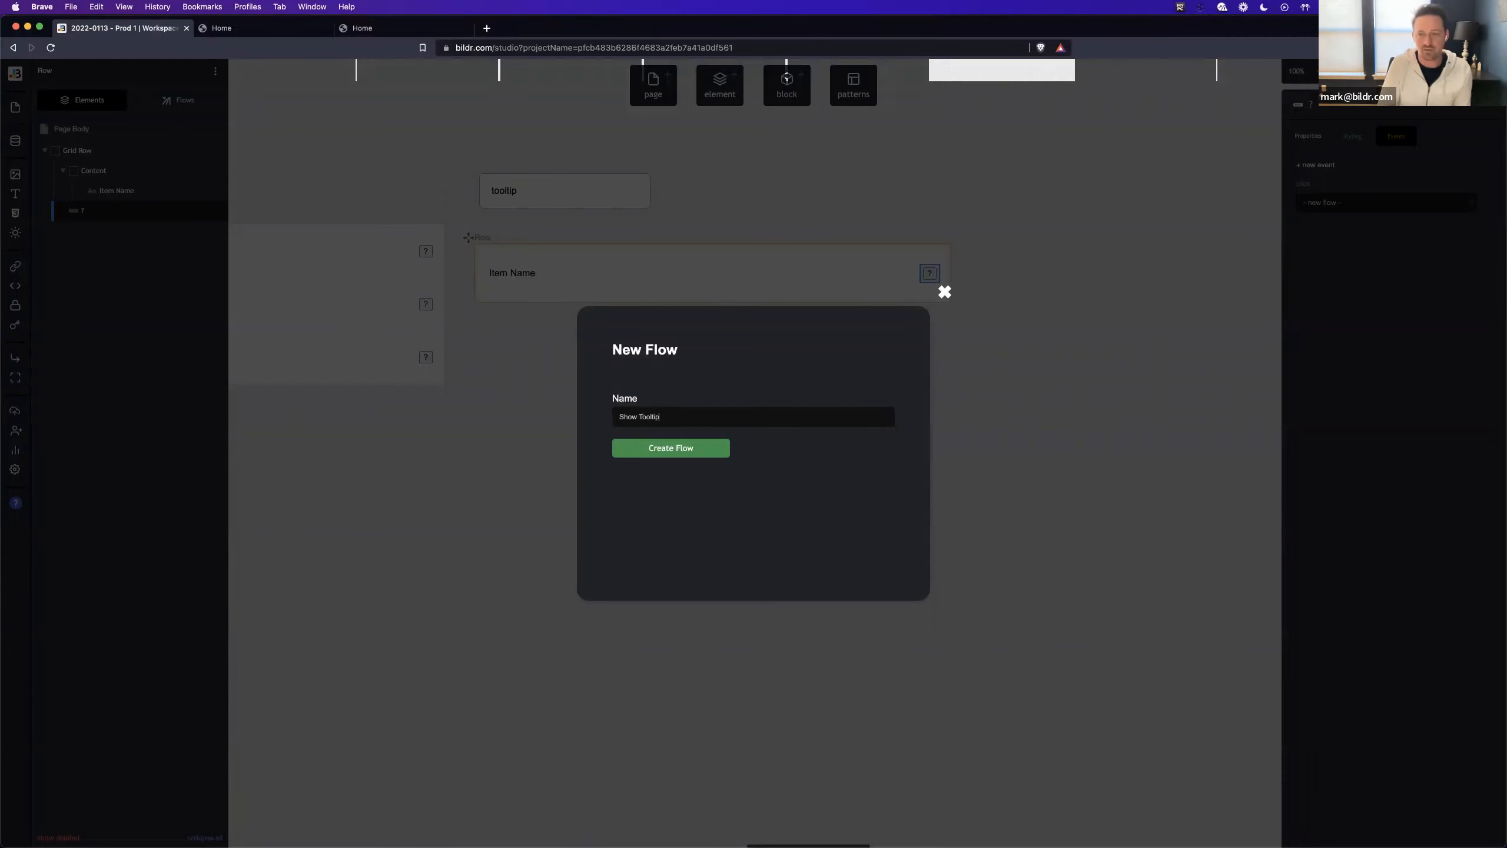
key(Return)
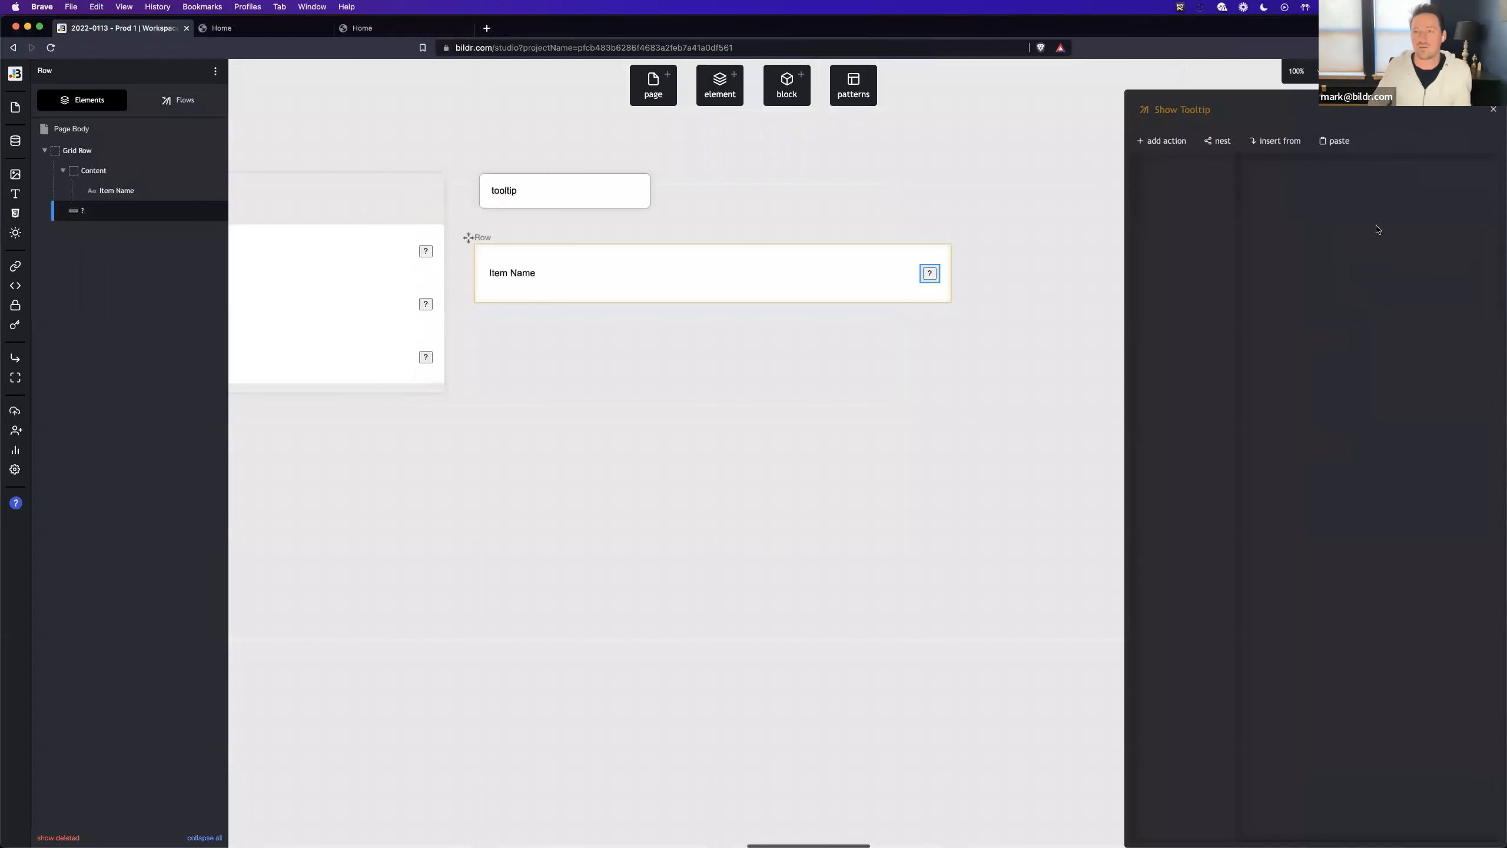
- Copy the tooltipValue Set variable action from the Home page's Mouseenter - Image flow into the Row page's Show Tooltip flow
click(1161, 141)
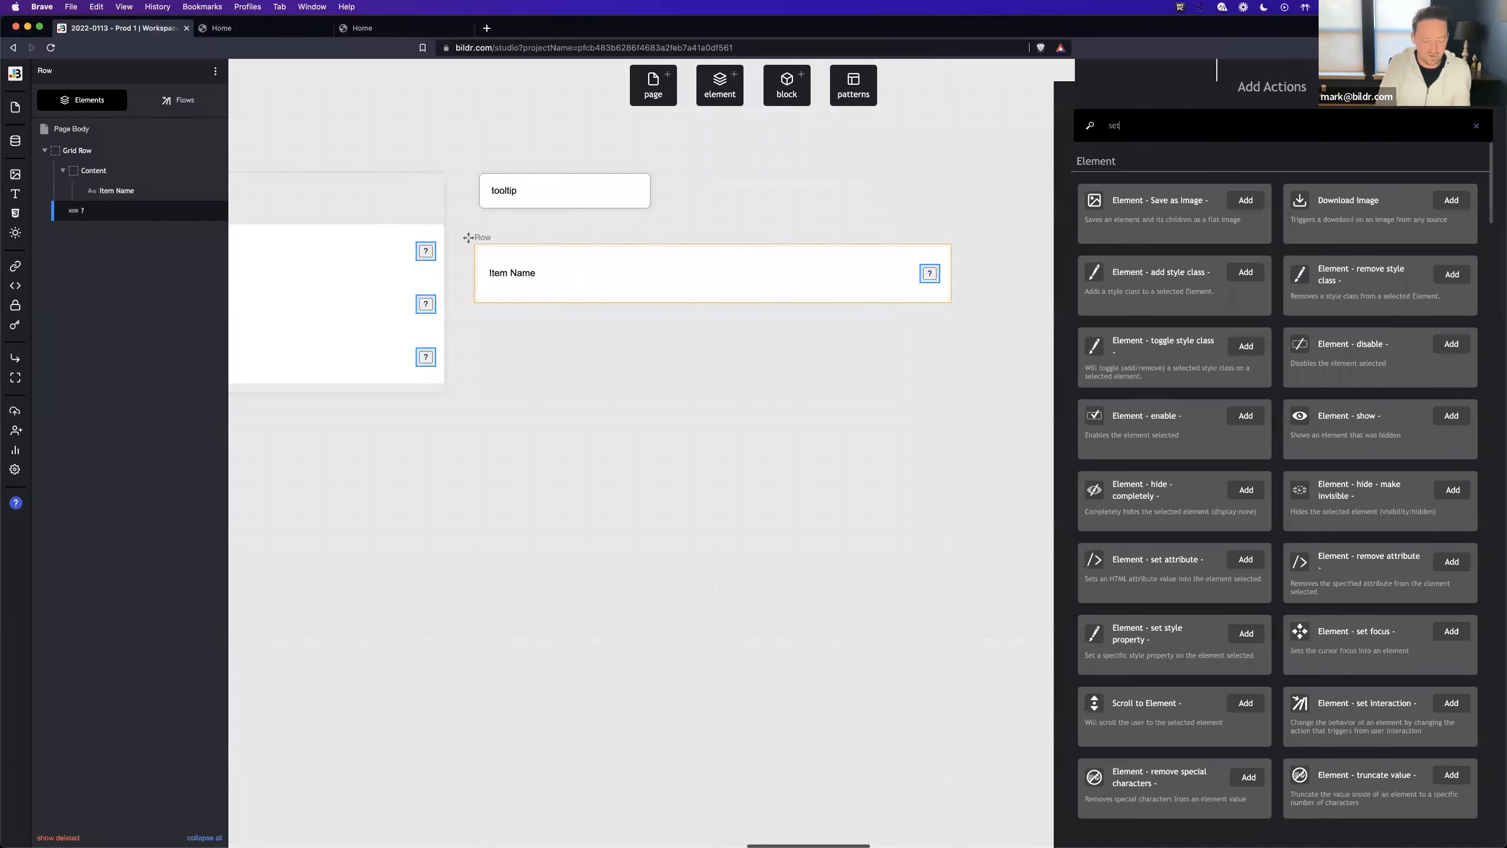
text(set var)
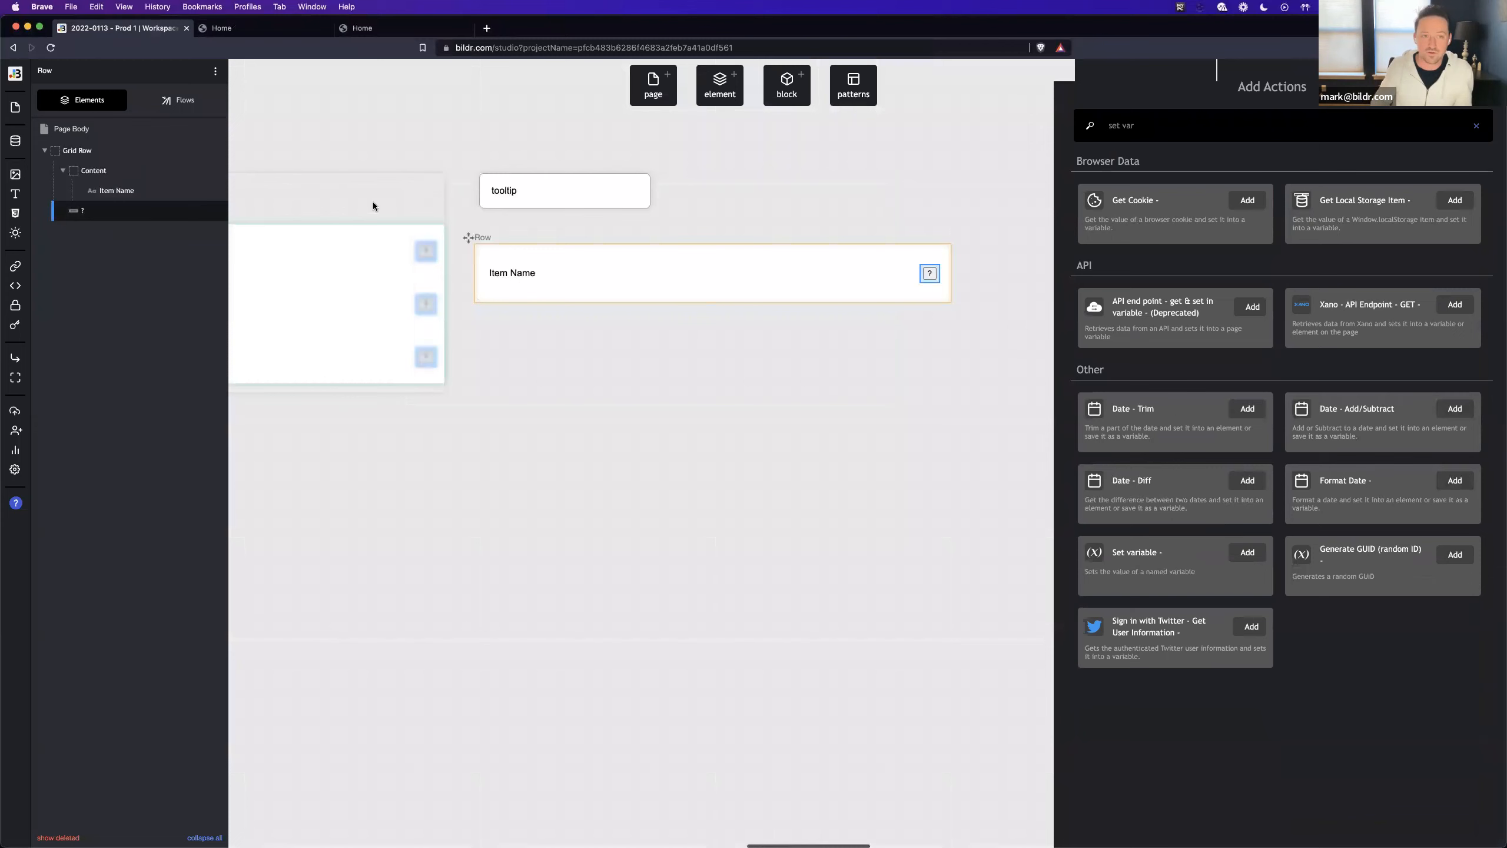
click(371, 191)
click(178, 99)
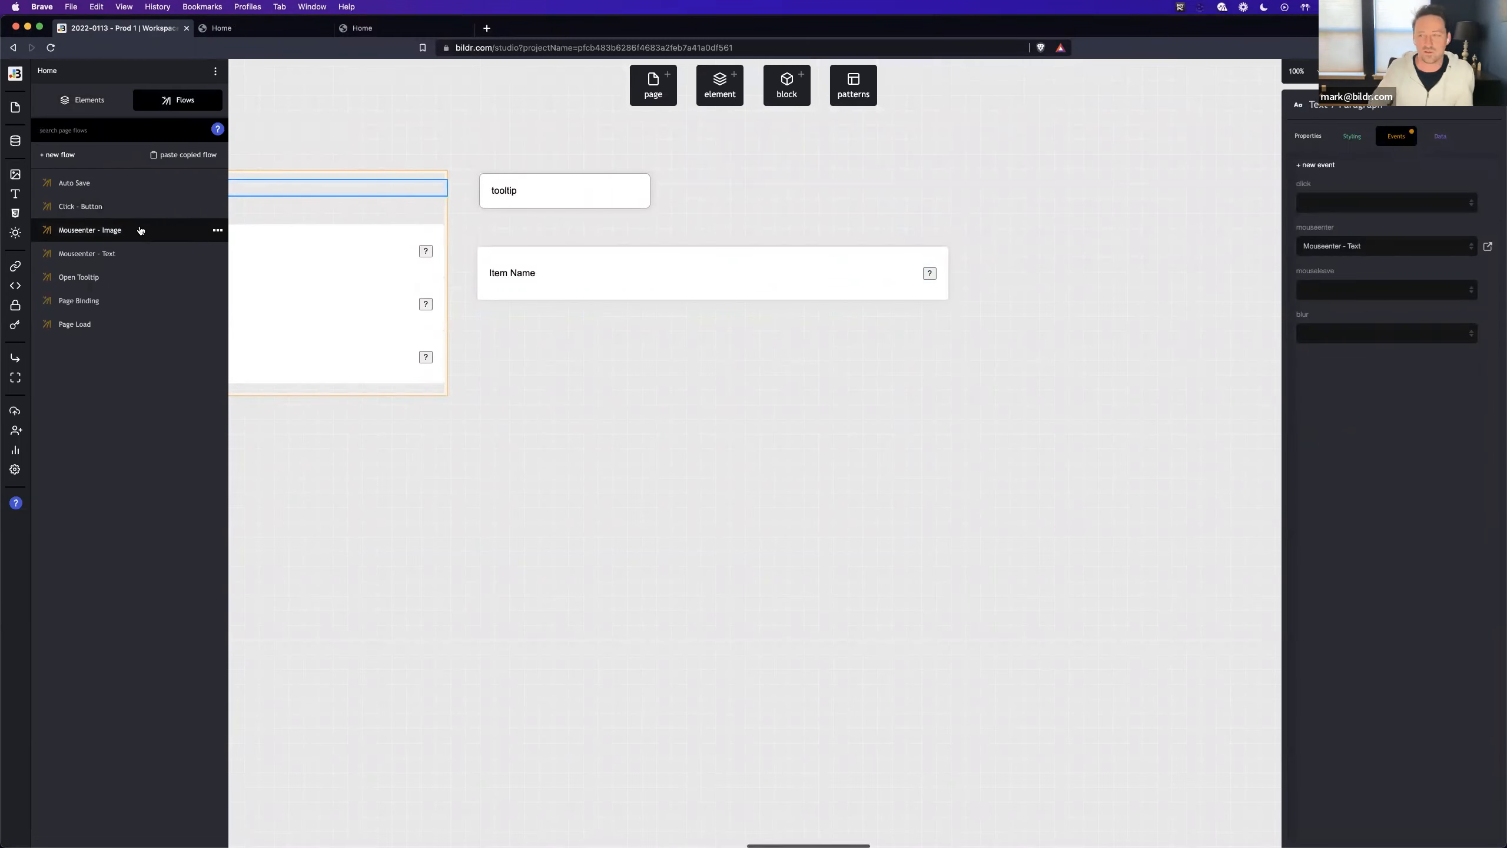
click(140, 230)
click(1216, 170)
click(1192, 198)
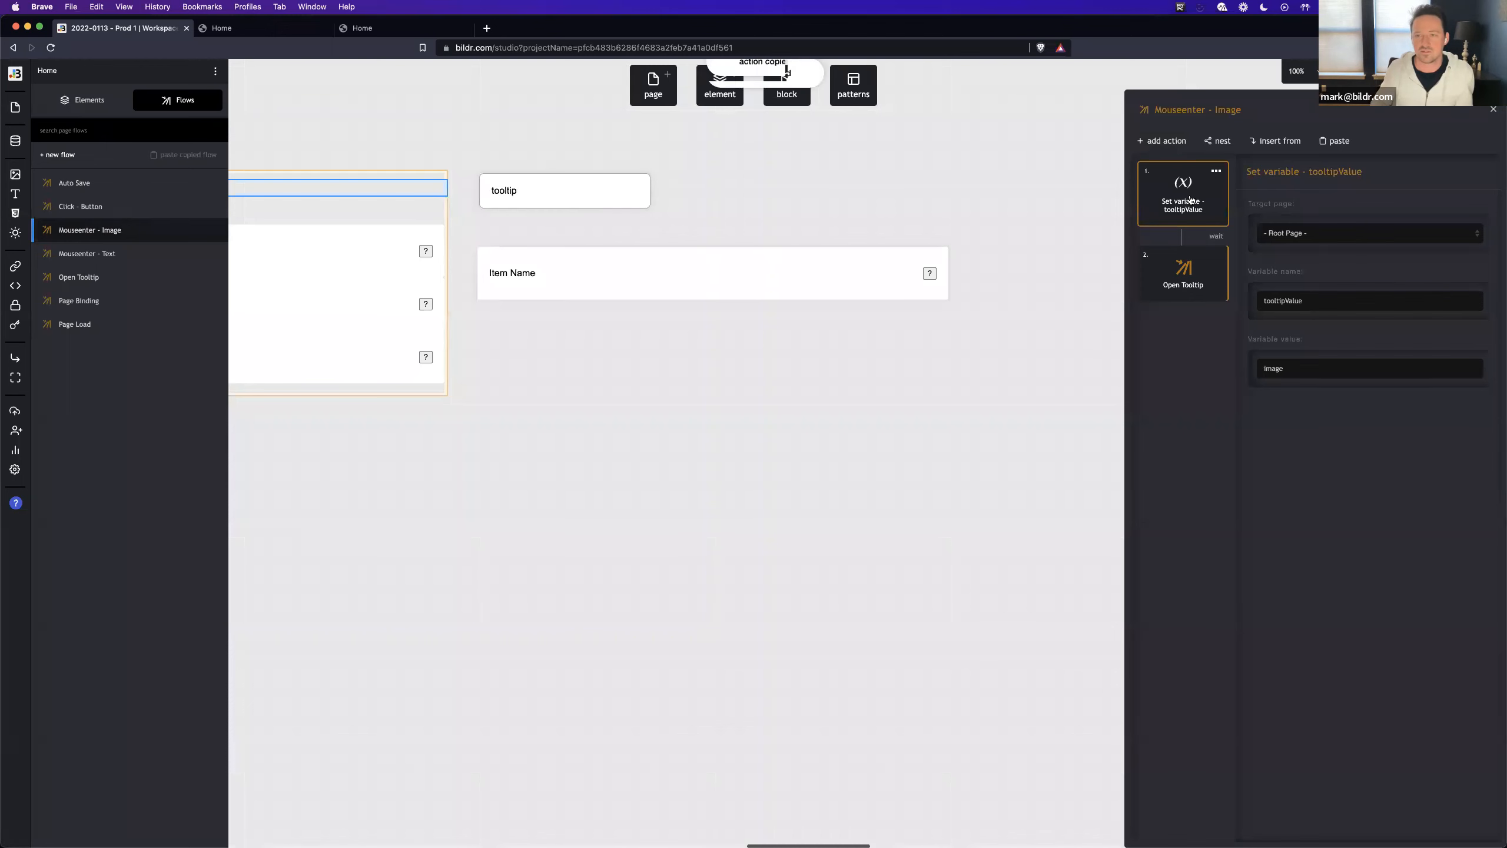
click(930, 273)
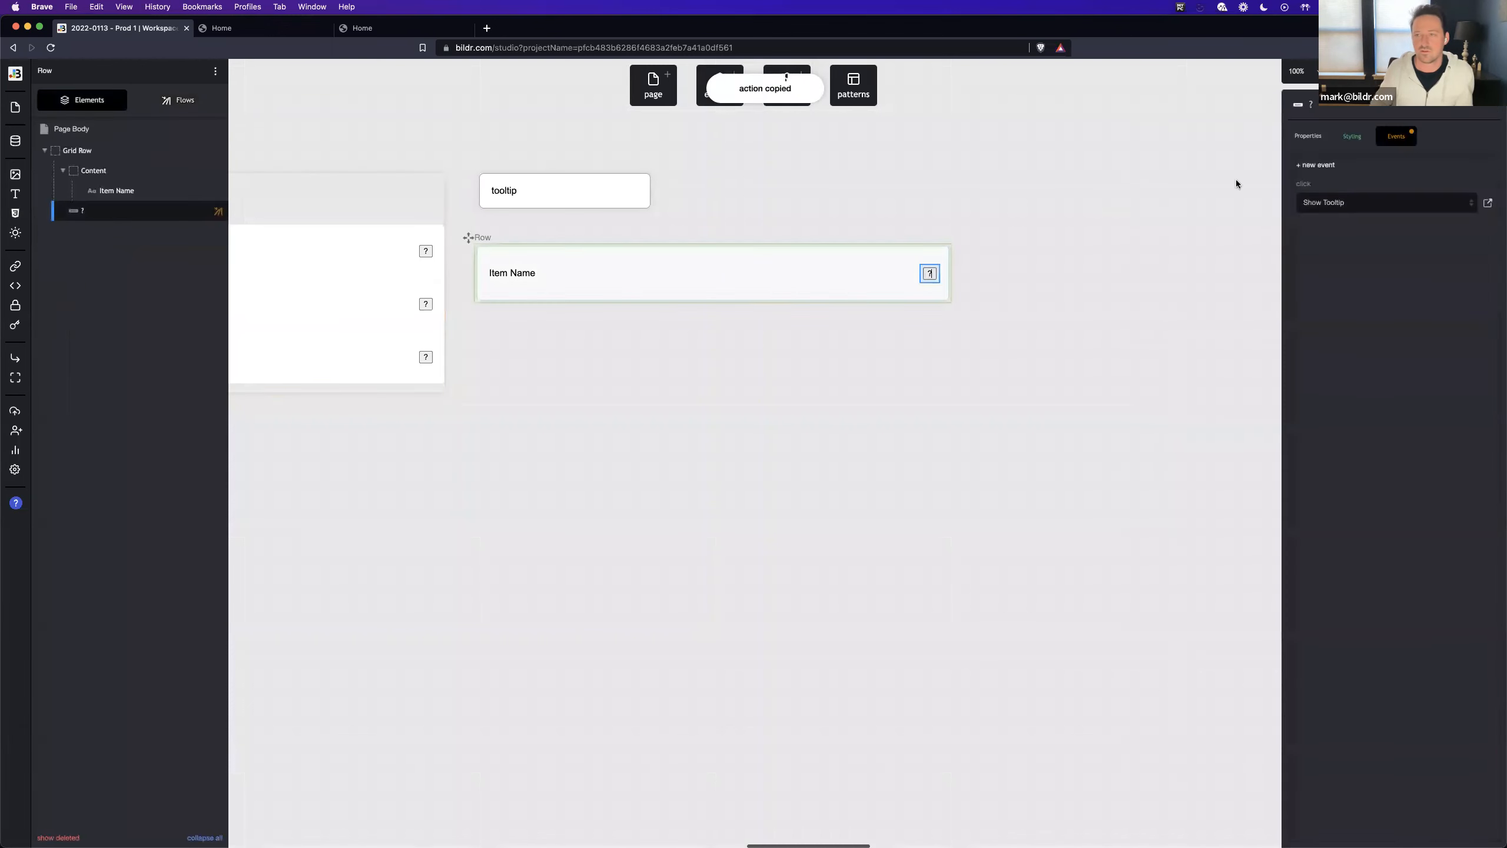
click(1490, 204)
click(1334, 140)
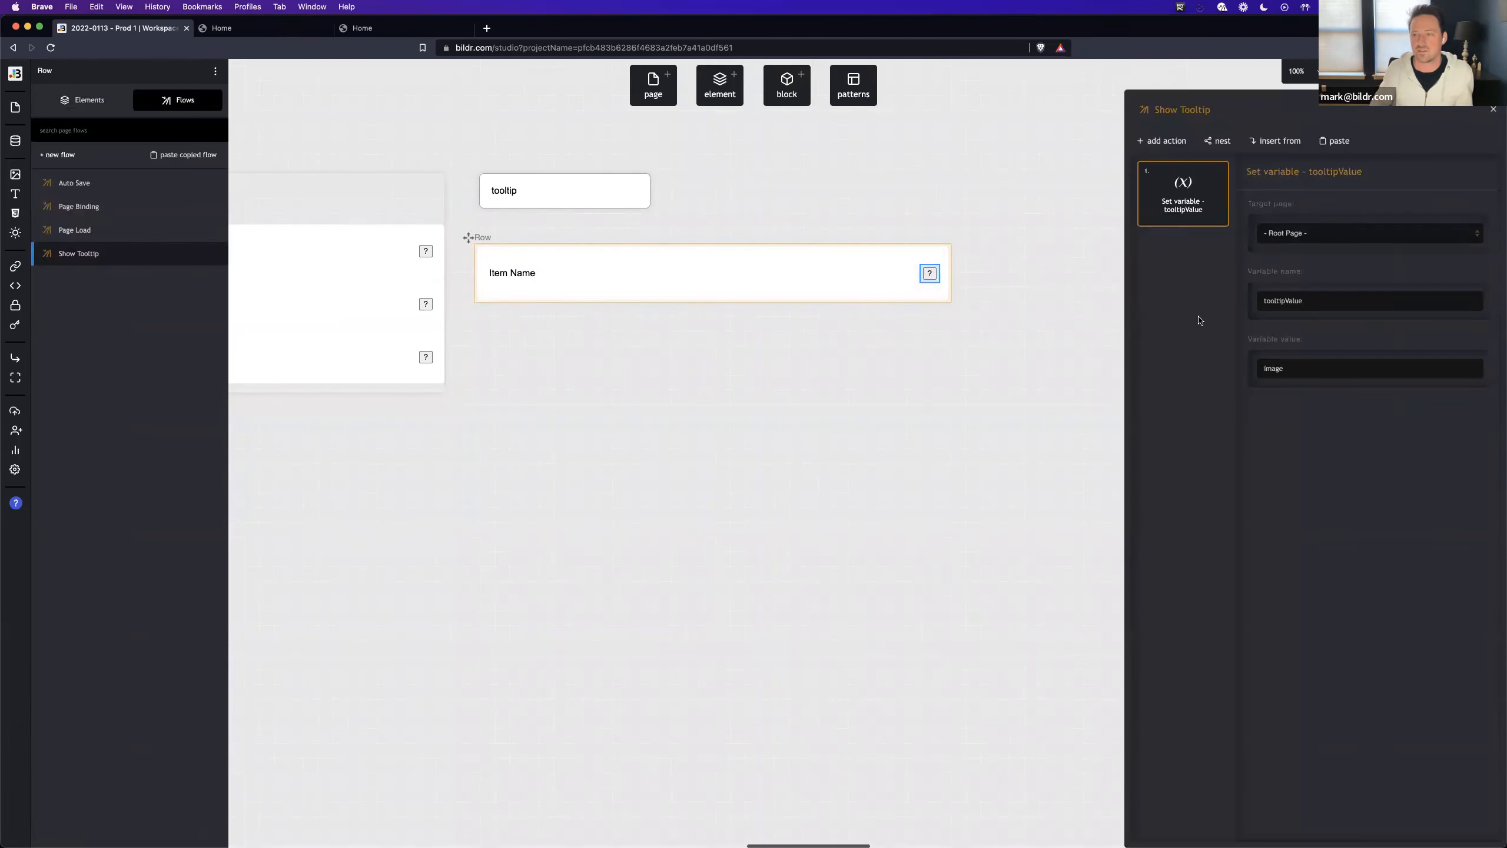
- Set the tooltipValue variable's value to the current record field value from the Items collection's Description field
double_click(1270, 365)
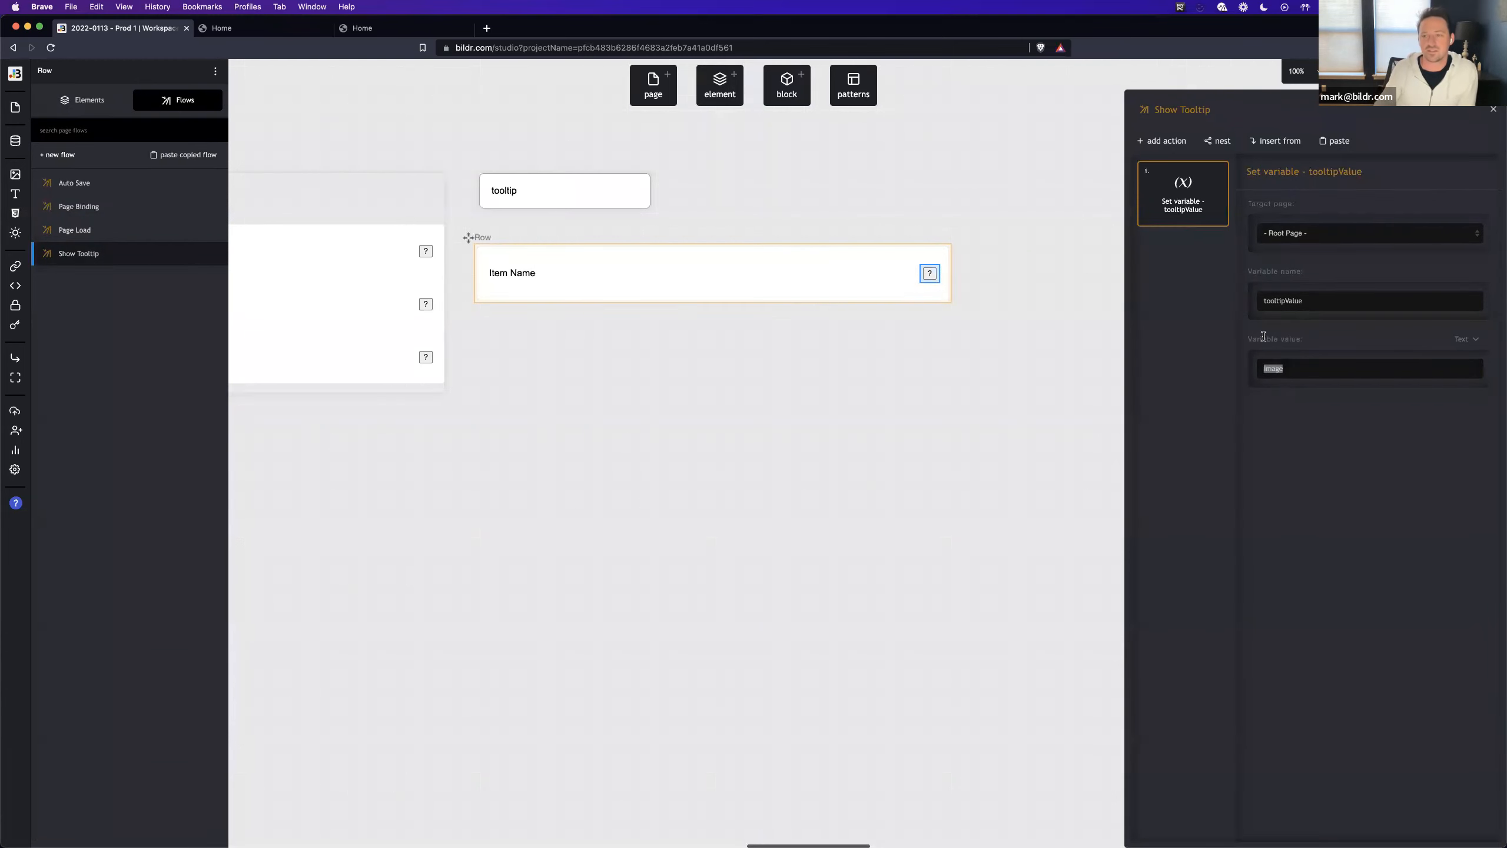
click(1282, 367)
click(1469, 339)
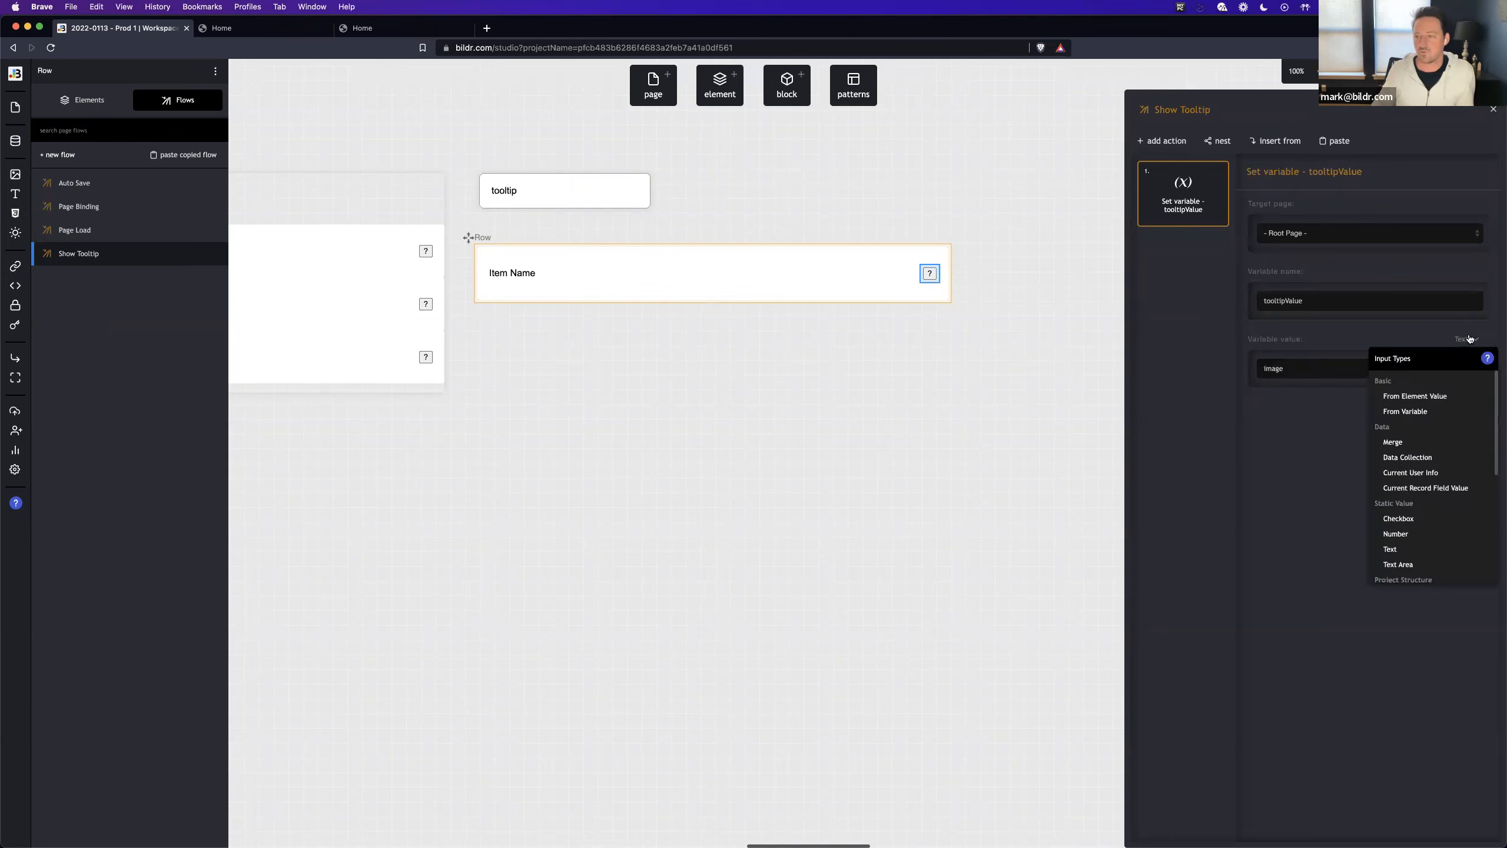
click(1430, 492)
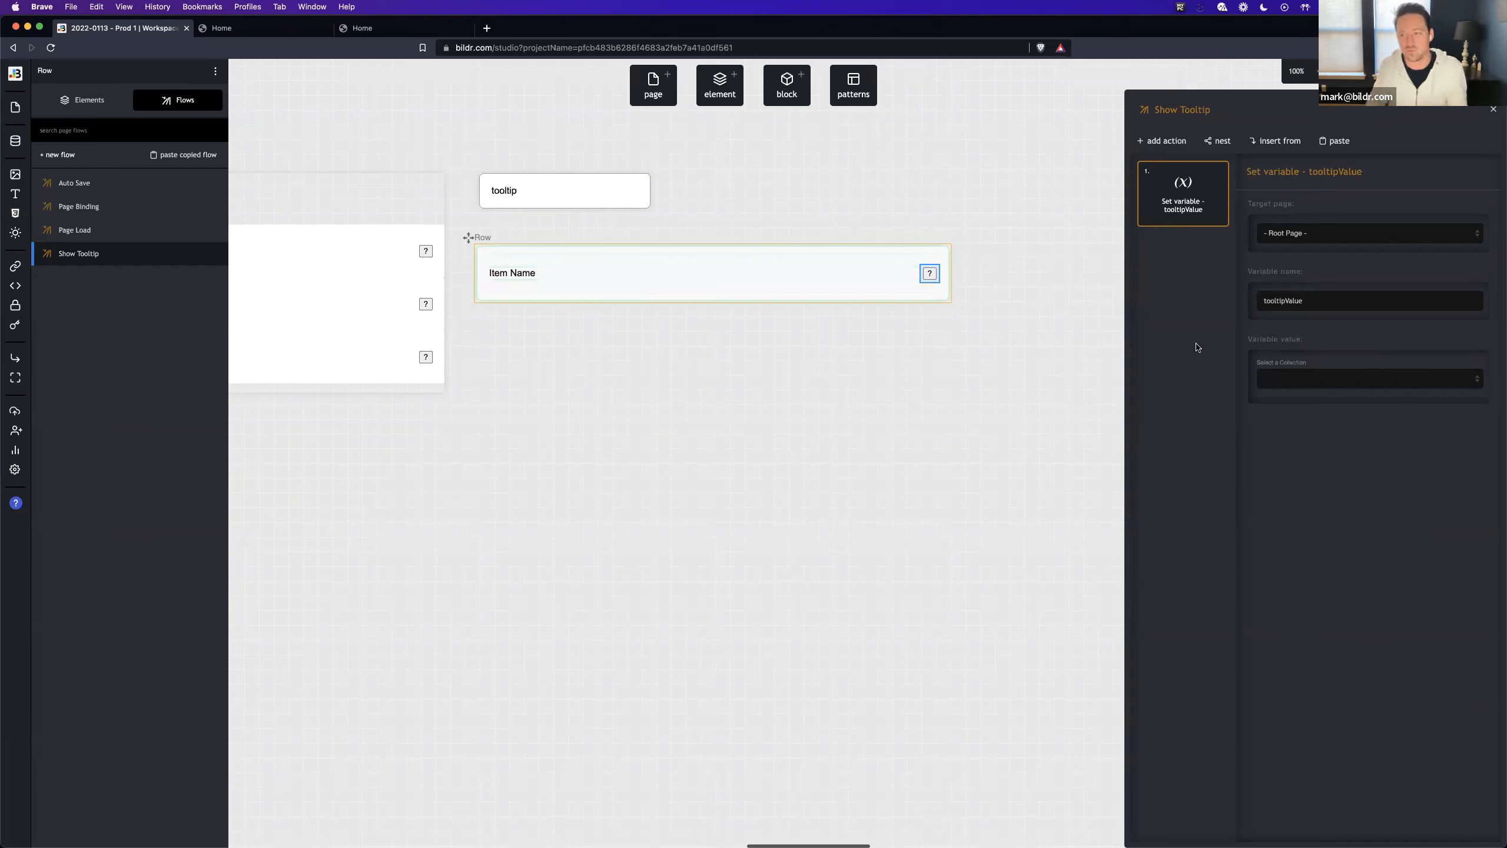
click(1309, 379)
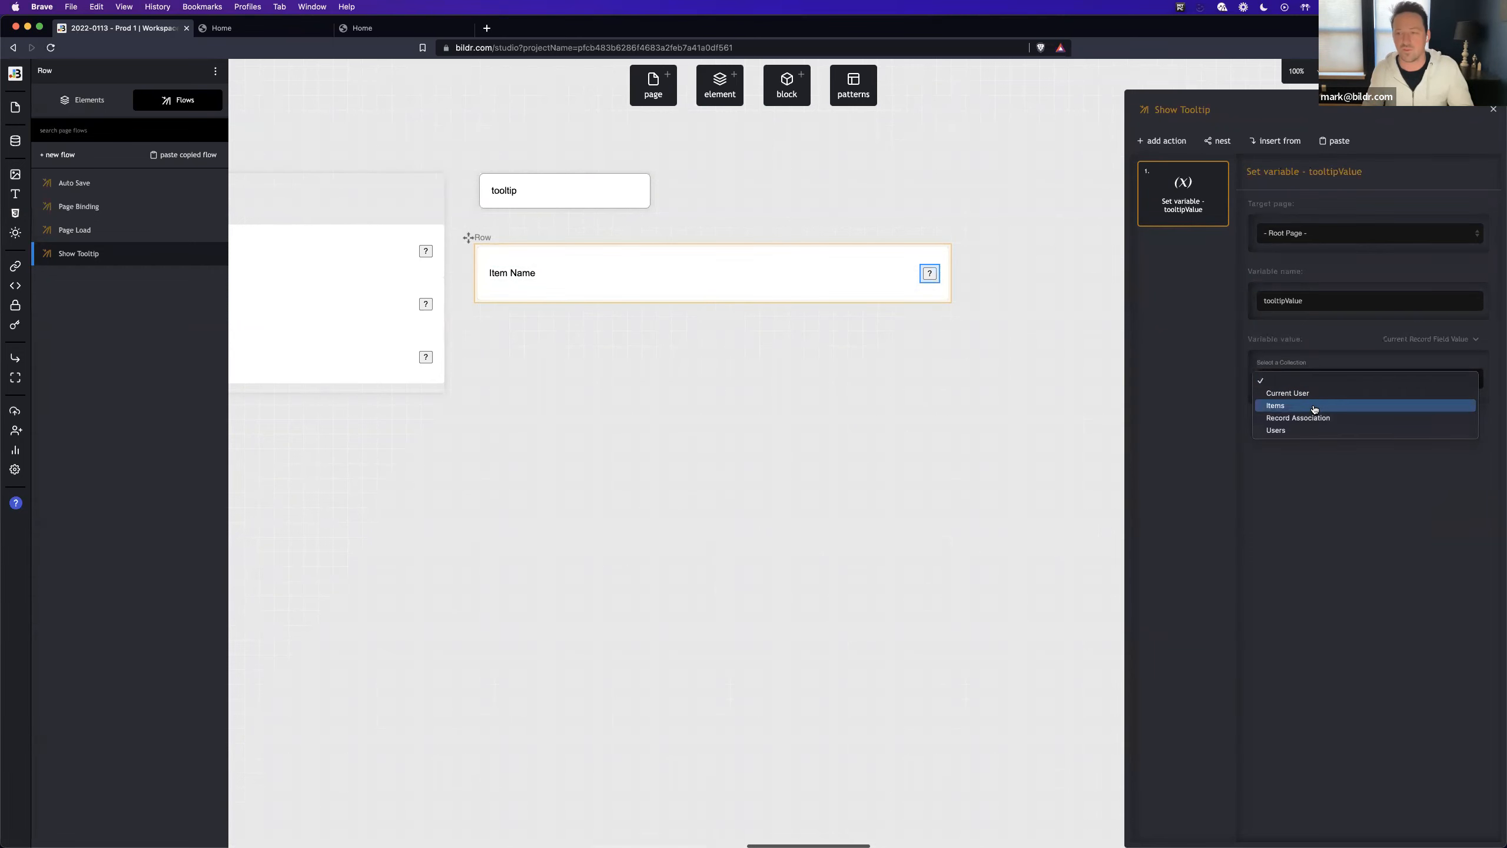
click(1314, 406)
click(1363, 418)
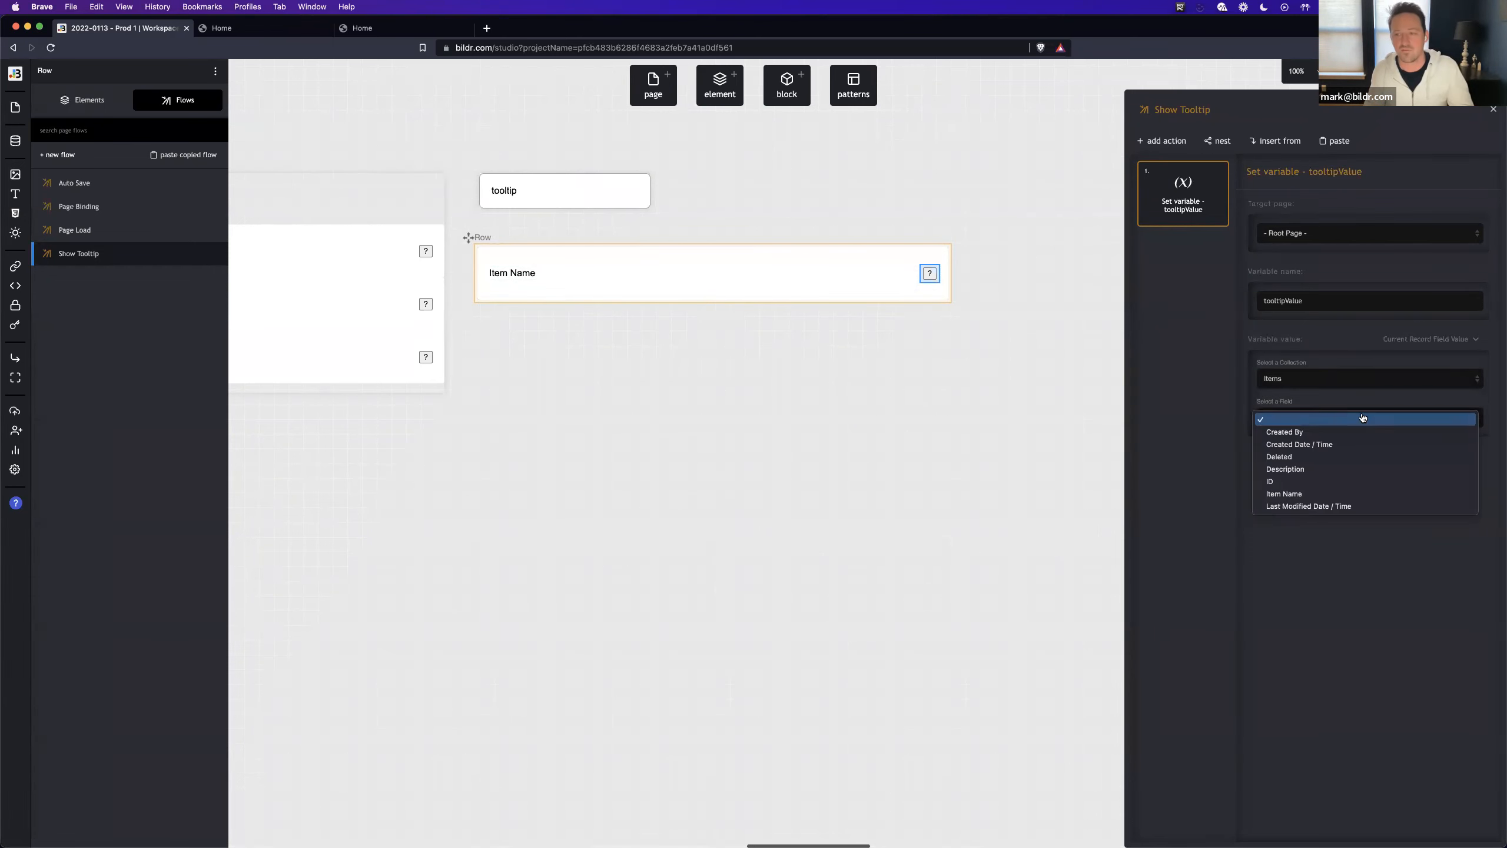
click(1356, 470)
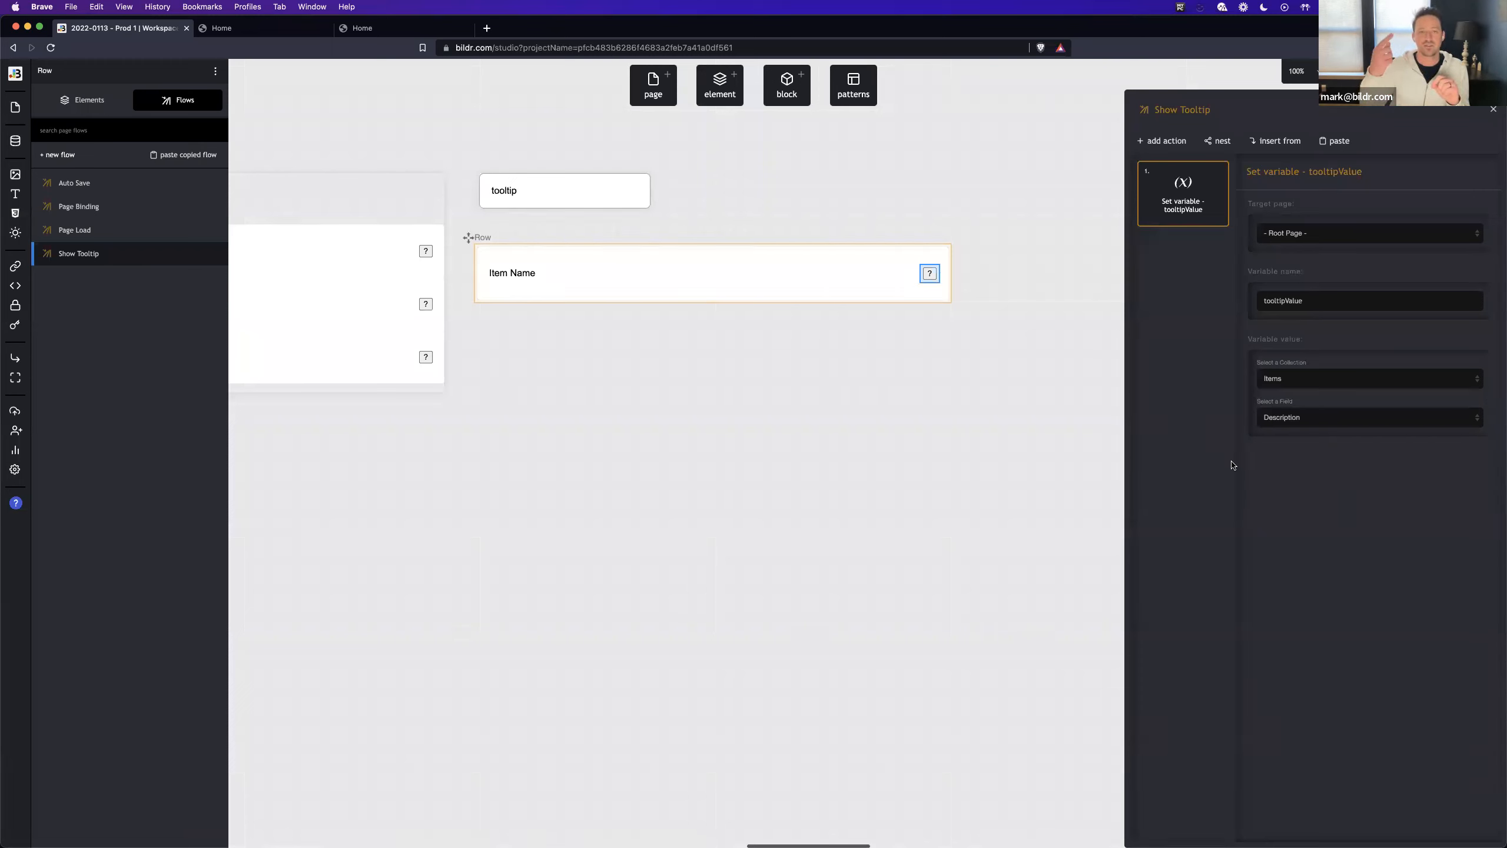
- Add a Run flow on page action that waits for the variable action and runs Open Tooltip on the Home page
click(1172, 139)
text(run flow)
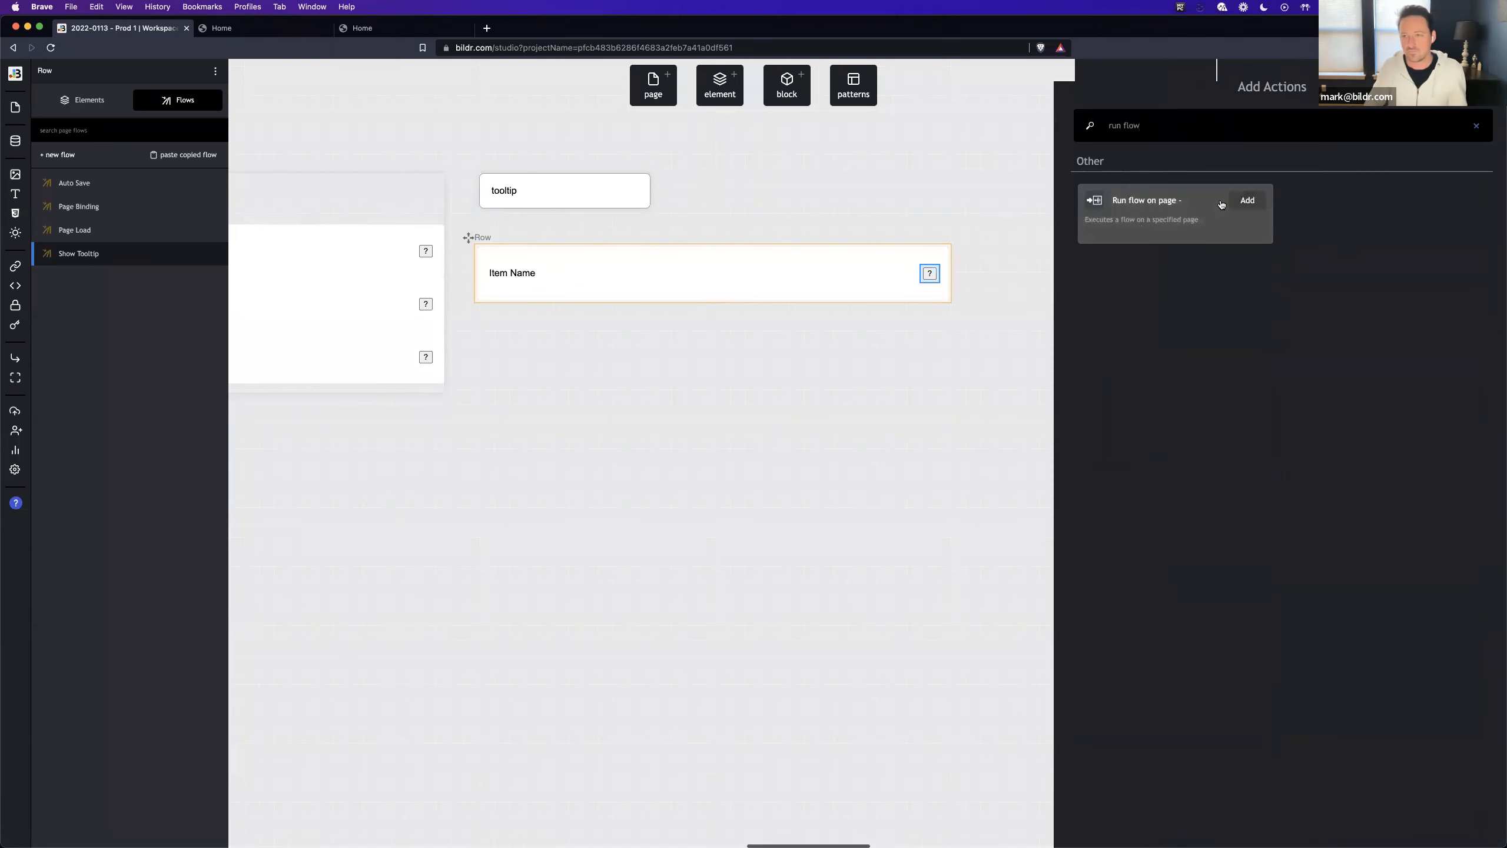
click(1245, 201)
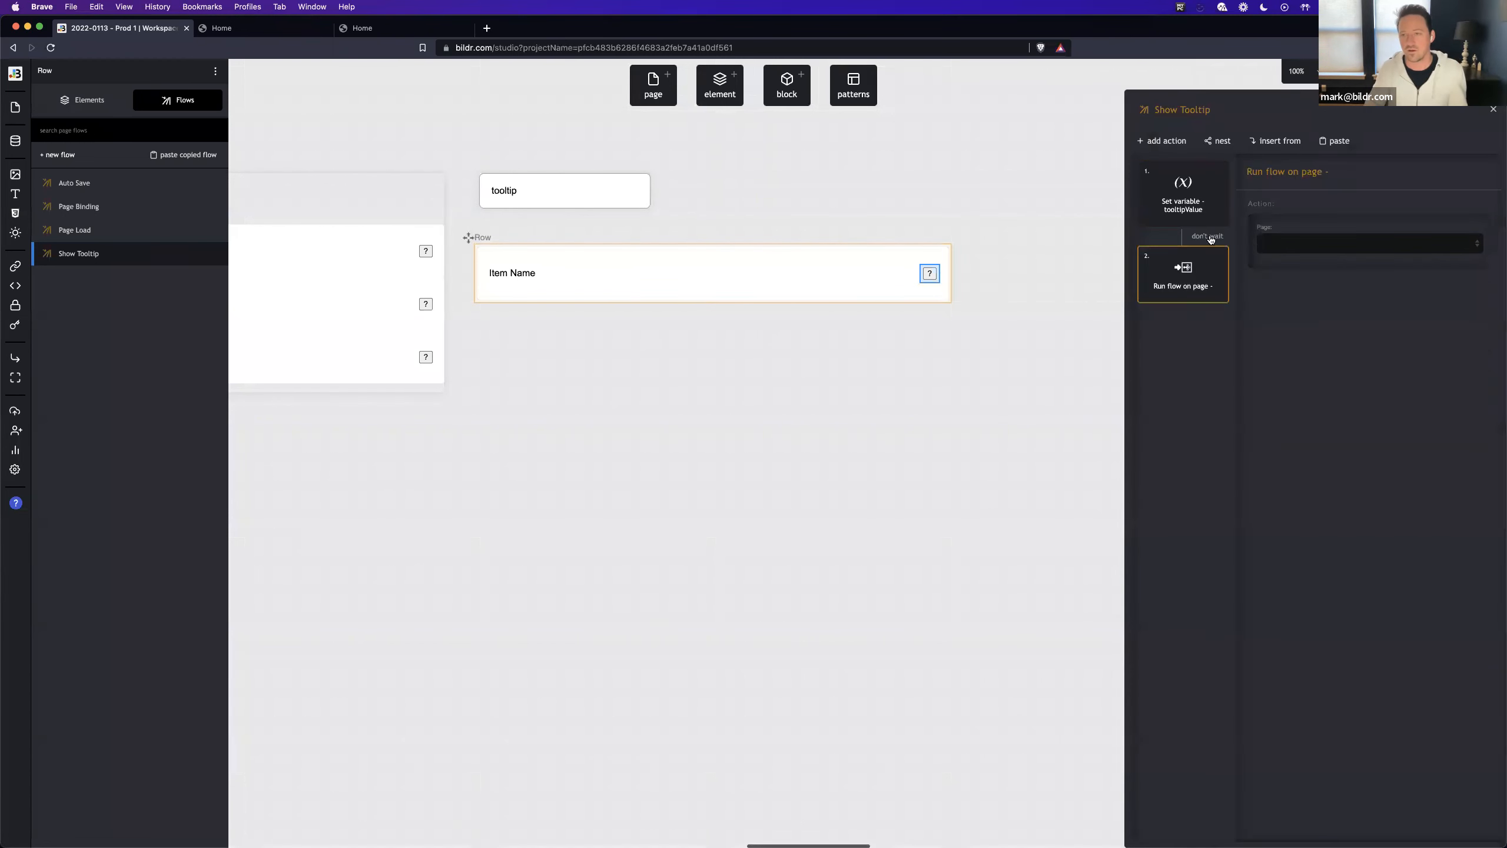
click(1310, 243)
click(1314, 290)
click(1305, 243)
click(1304, 262)
click(1304, 281)
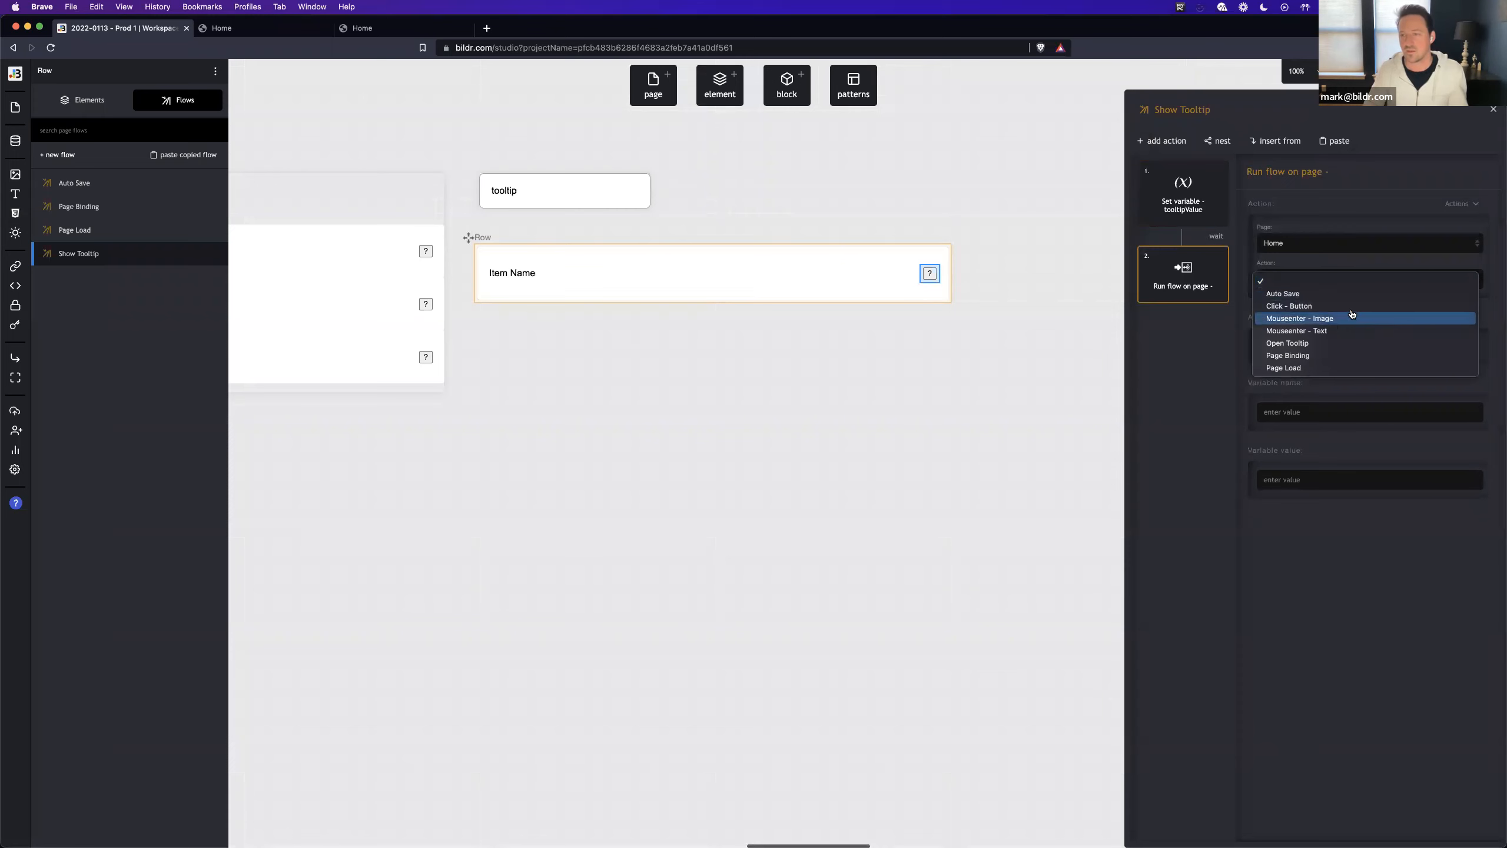
click(1348, 343)
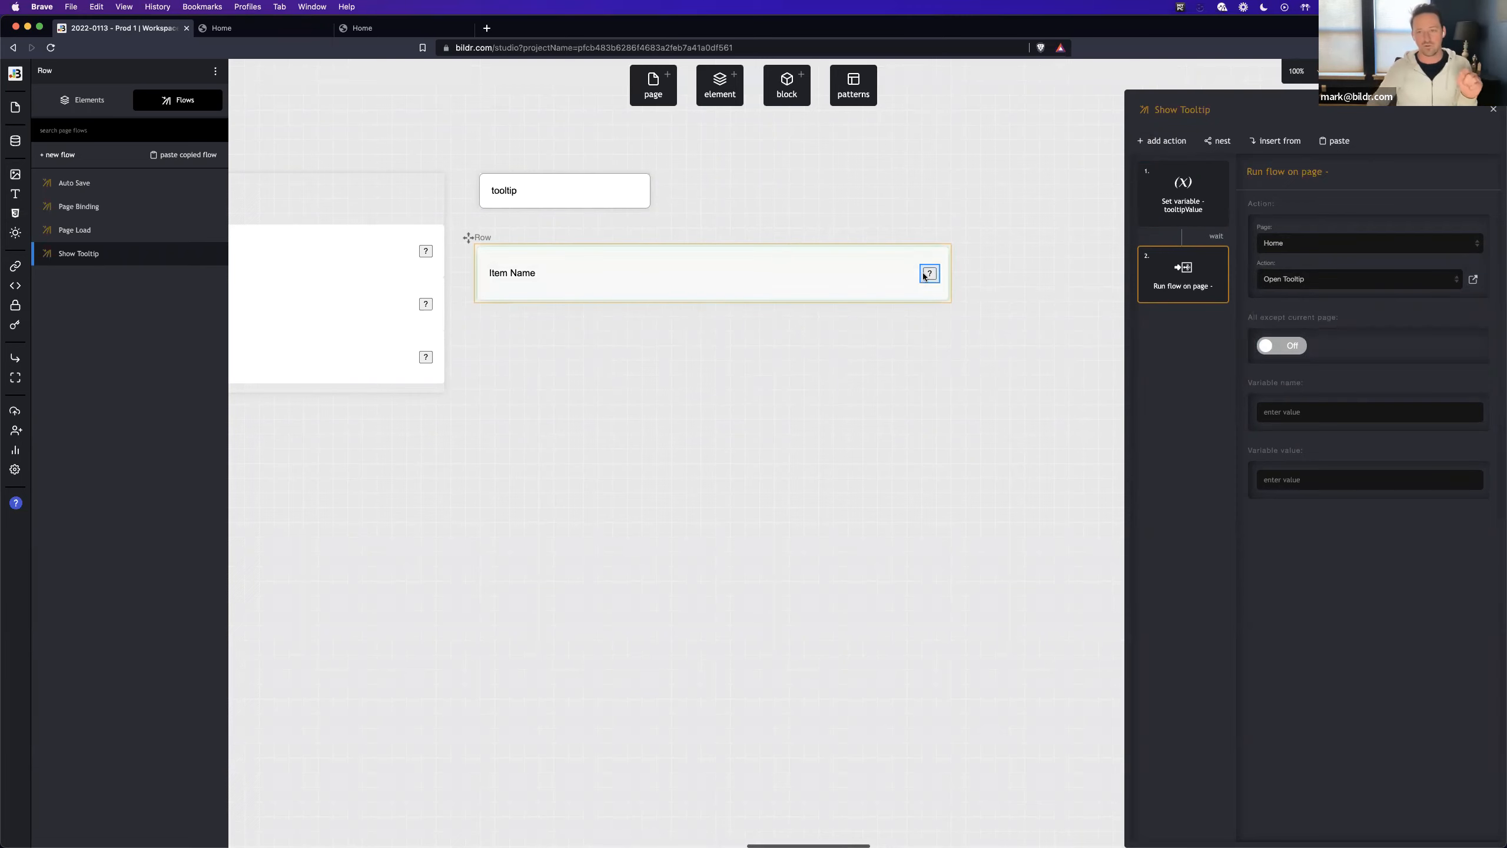
- Test the ? button tooltips of the listed items in the live Home page preview, and return to the workspace
click(249, 28)
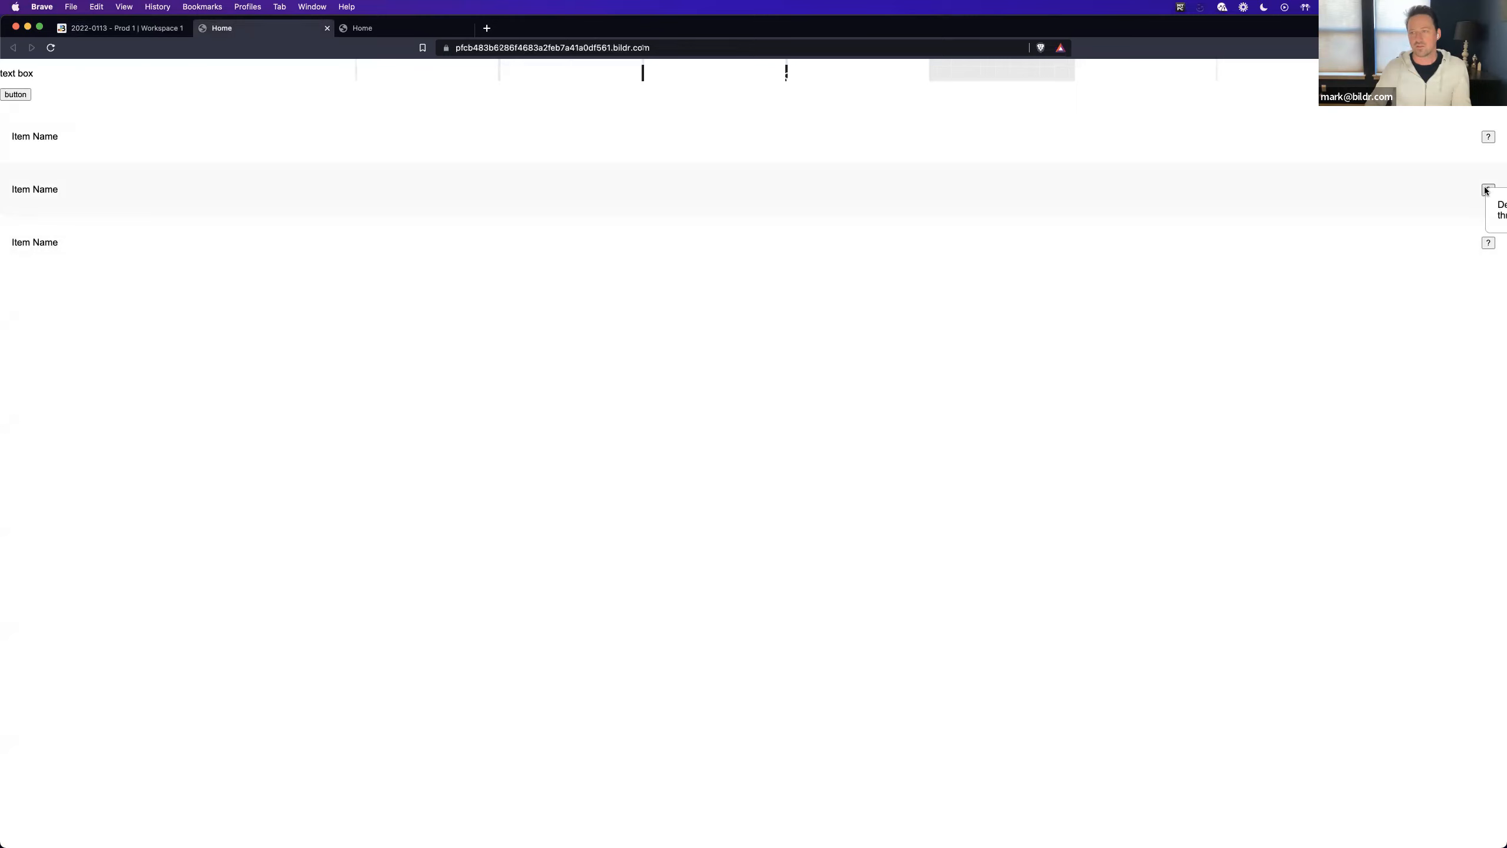
mouse_move(1485, 137)
mouse_move(1484, 244)
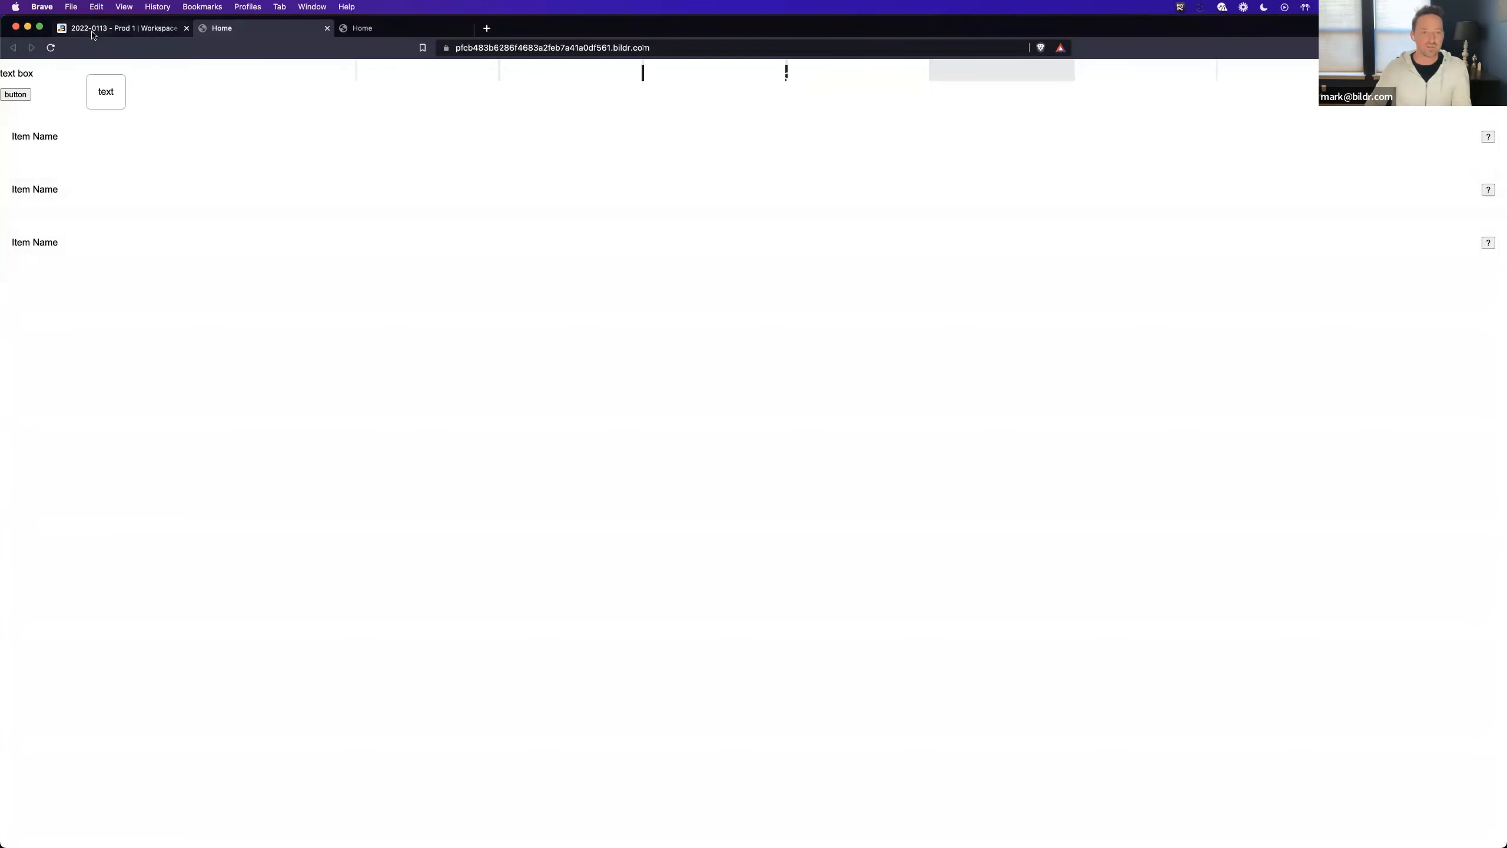
click(119, 28)
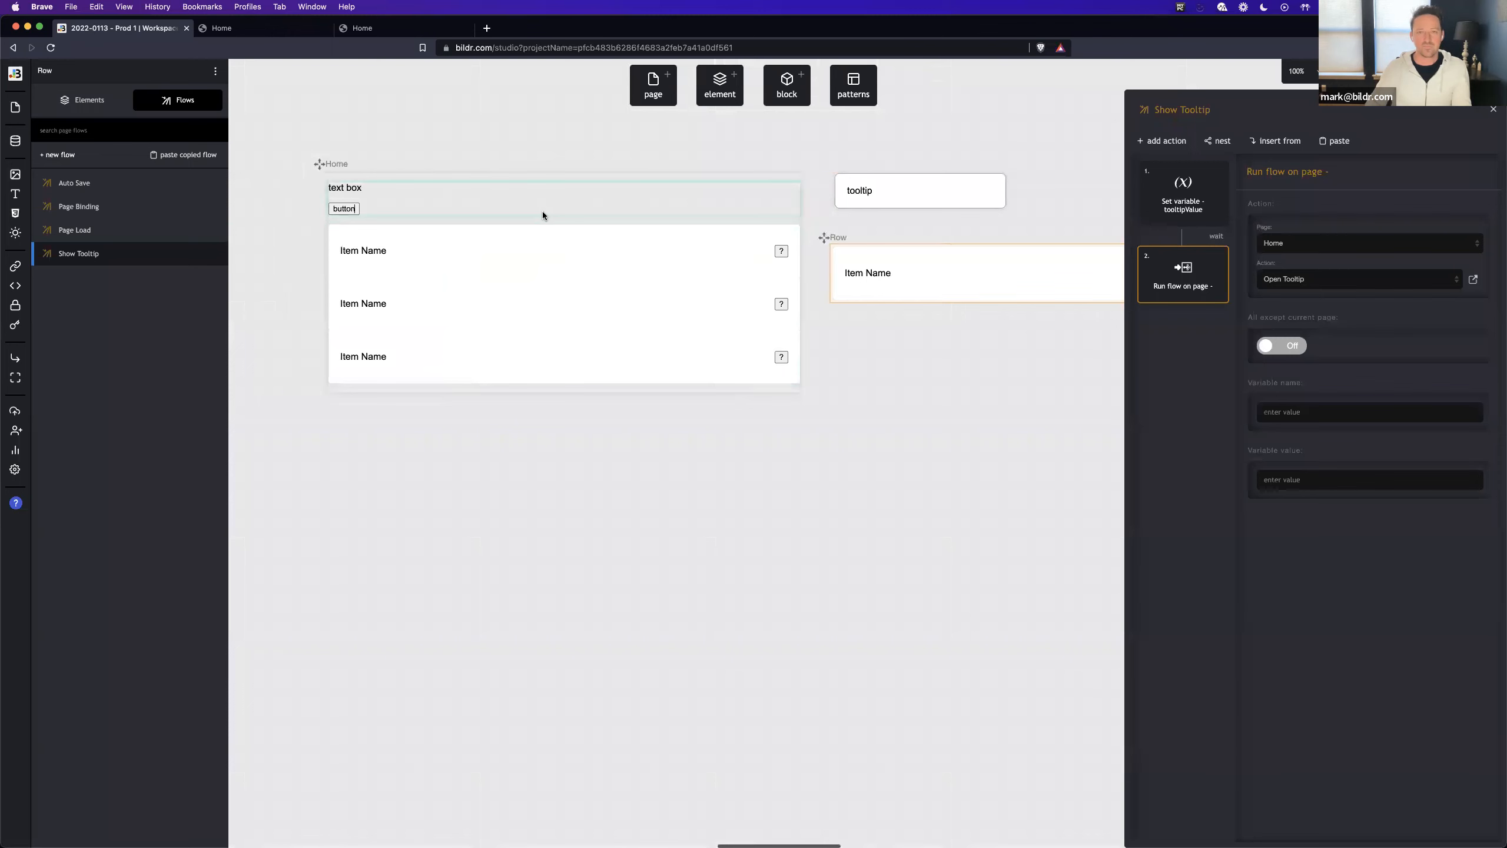
- Add a Container element around the Grid List on the Home page and check the layout in the live preview
click(552, 212)
click(720, 85)
text(s)
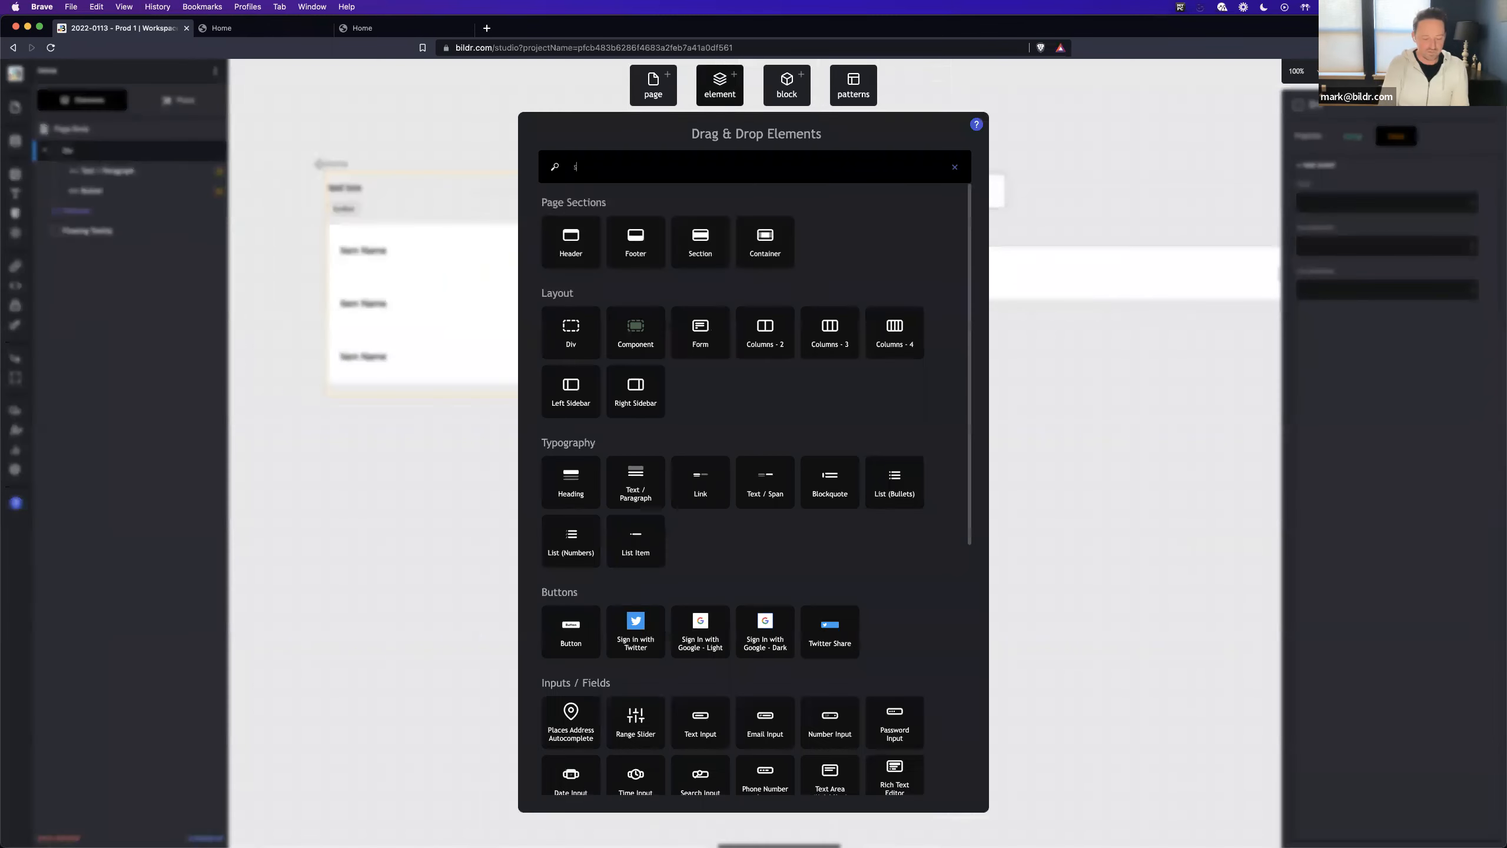
text(ecti)
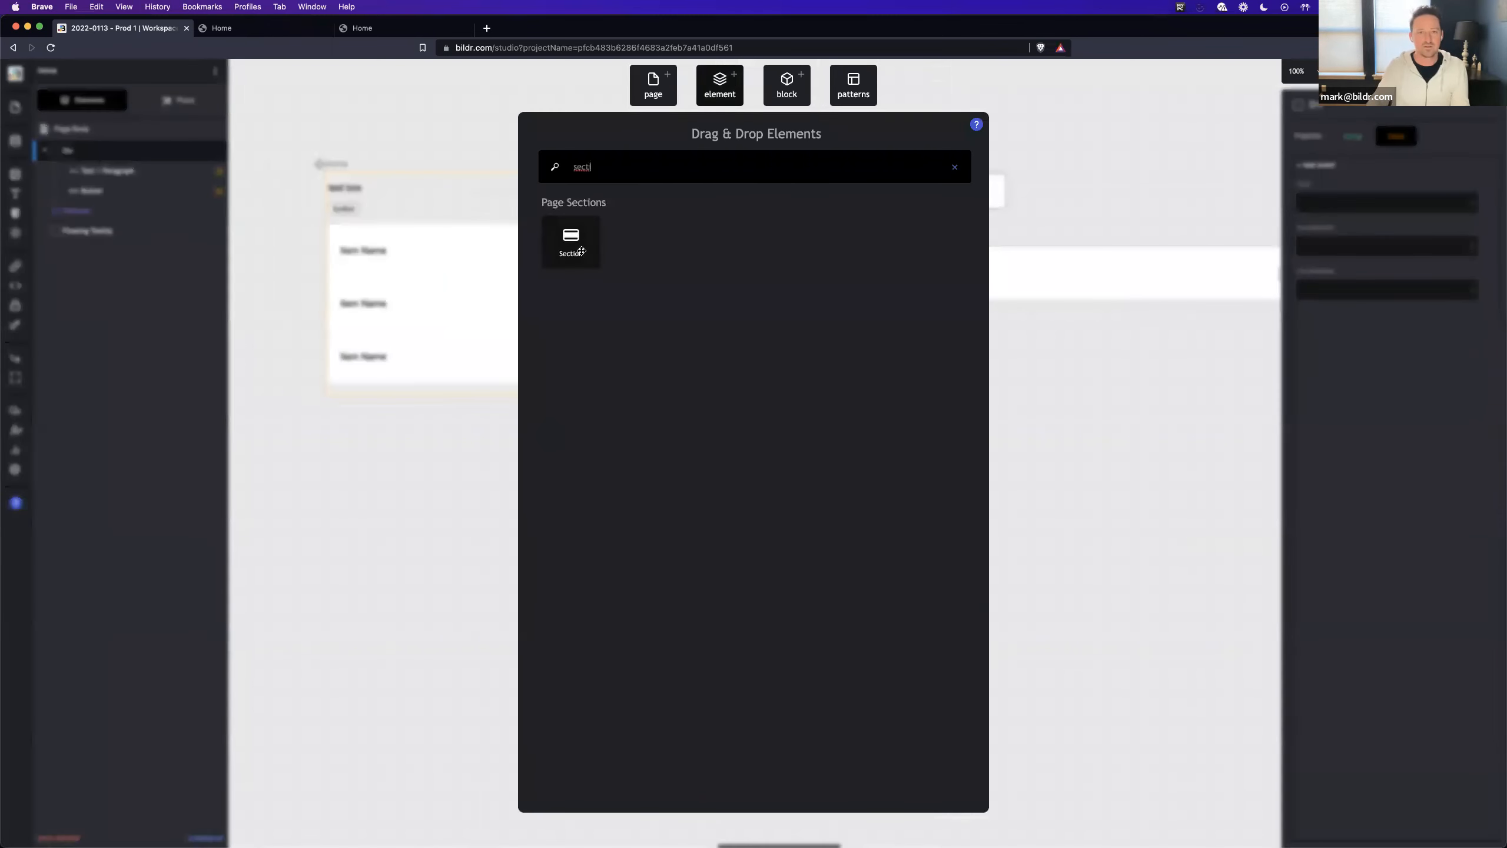
key(BackSpace)
key(BackSpace)
key(BackSpace)
key(BackSpace)
key(BackSpace)
text(con)
drag(573, 241, 127, 213)
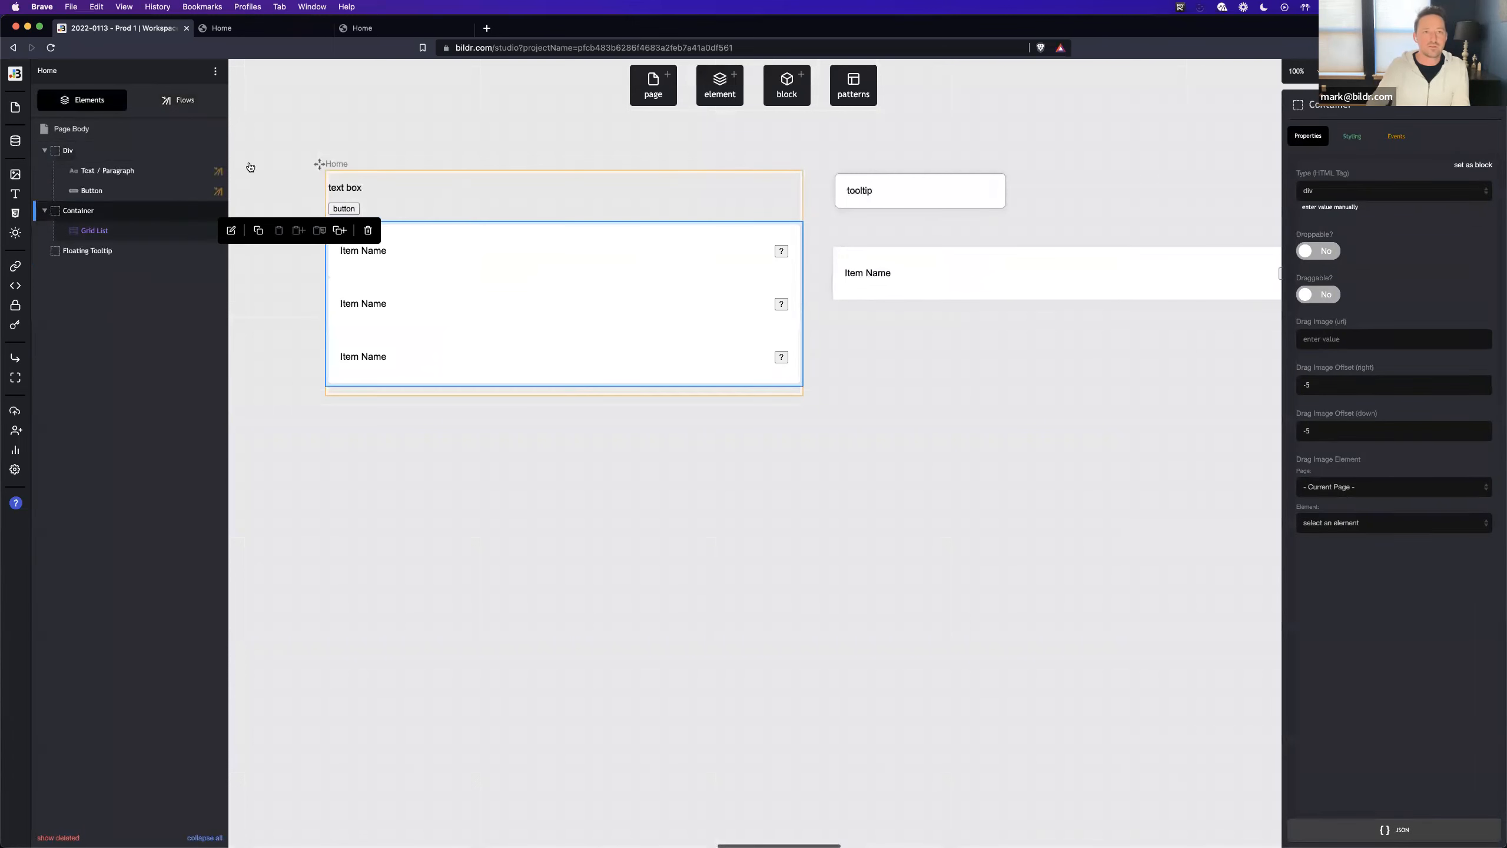
click(244, 28)
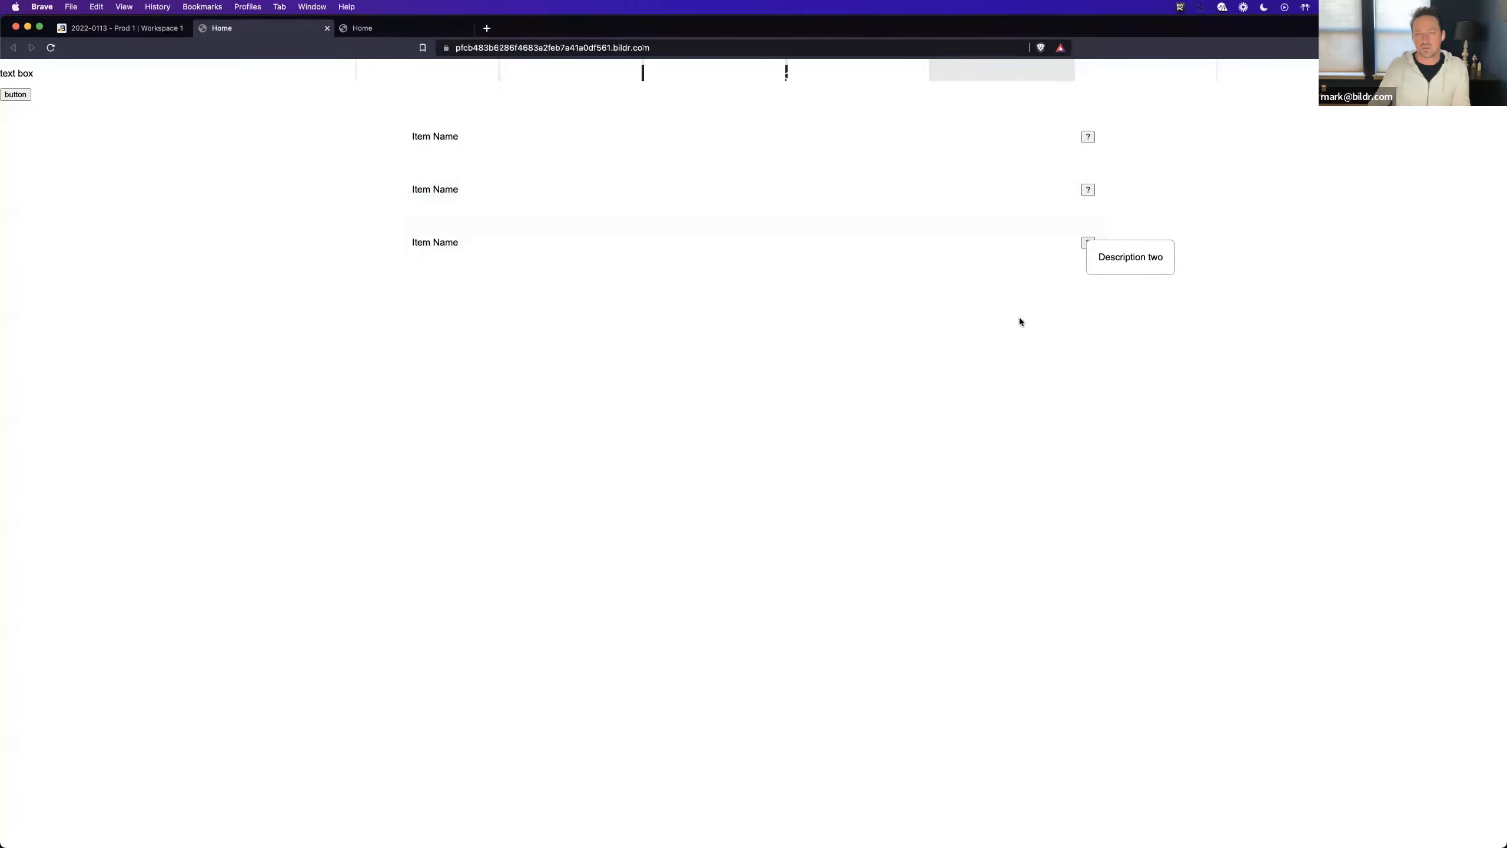
click(122, 27)
- Bind the Row page's Item Name text to the Item Name field of the Items collection as a record value
click(880, 276)
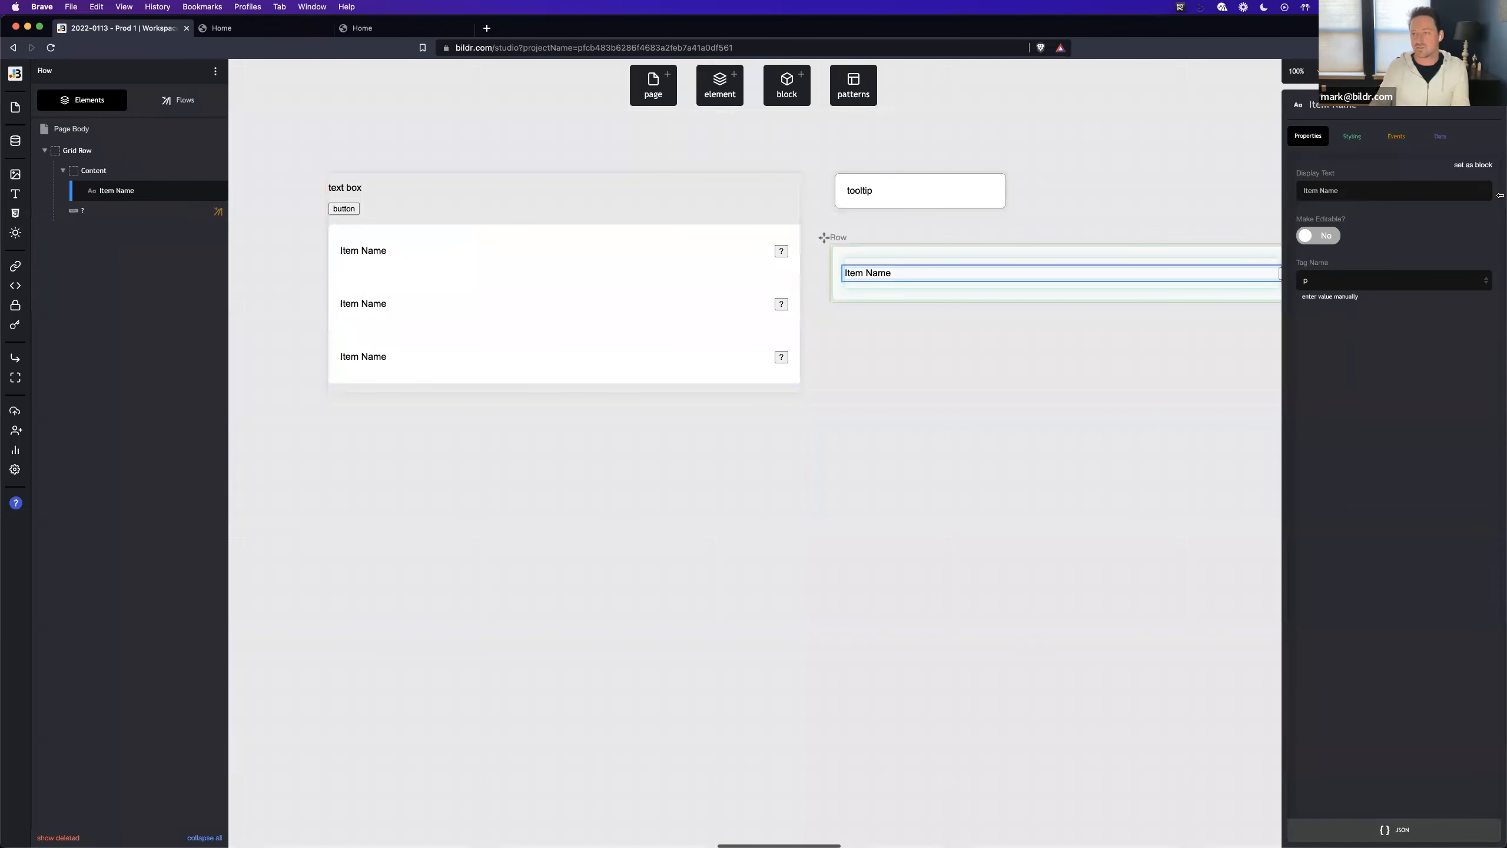
click(1439, 139)
click(1360, 212)
click(1359, 227)
click(1356, 250)
click(1353, 281)
click(1365, 287)
click(1353, 388)
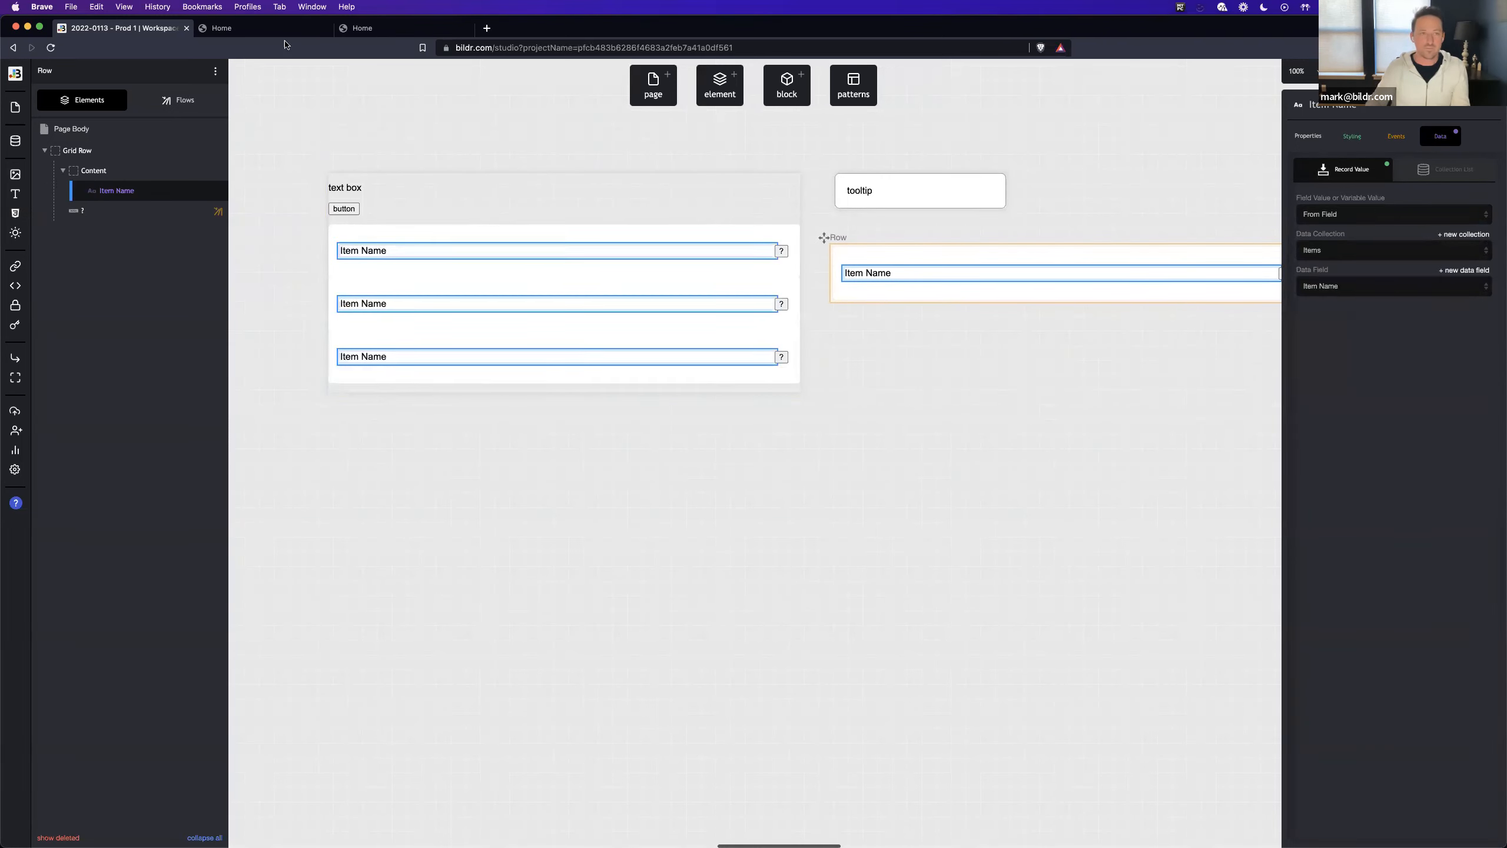
- Reload the live Home page preview and check each item's name and its description tooltip
click(249, 28)
key(super+r)
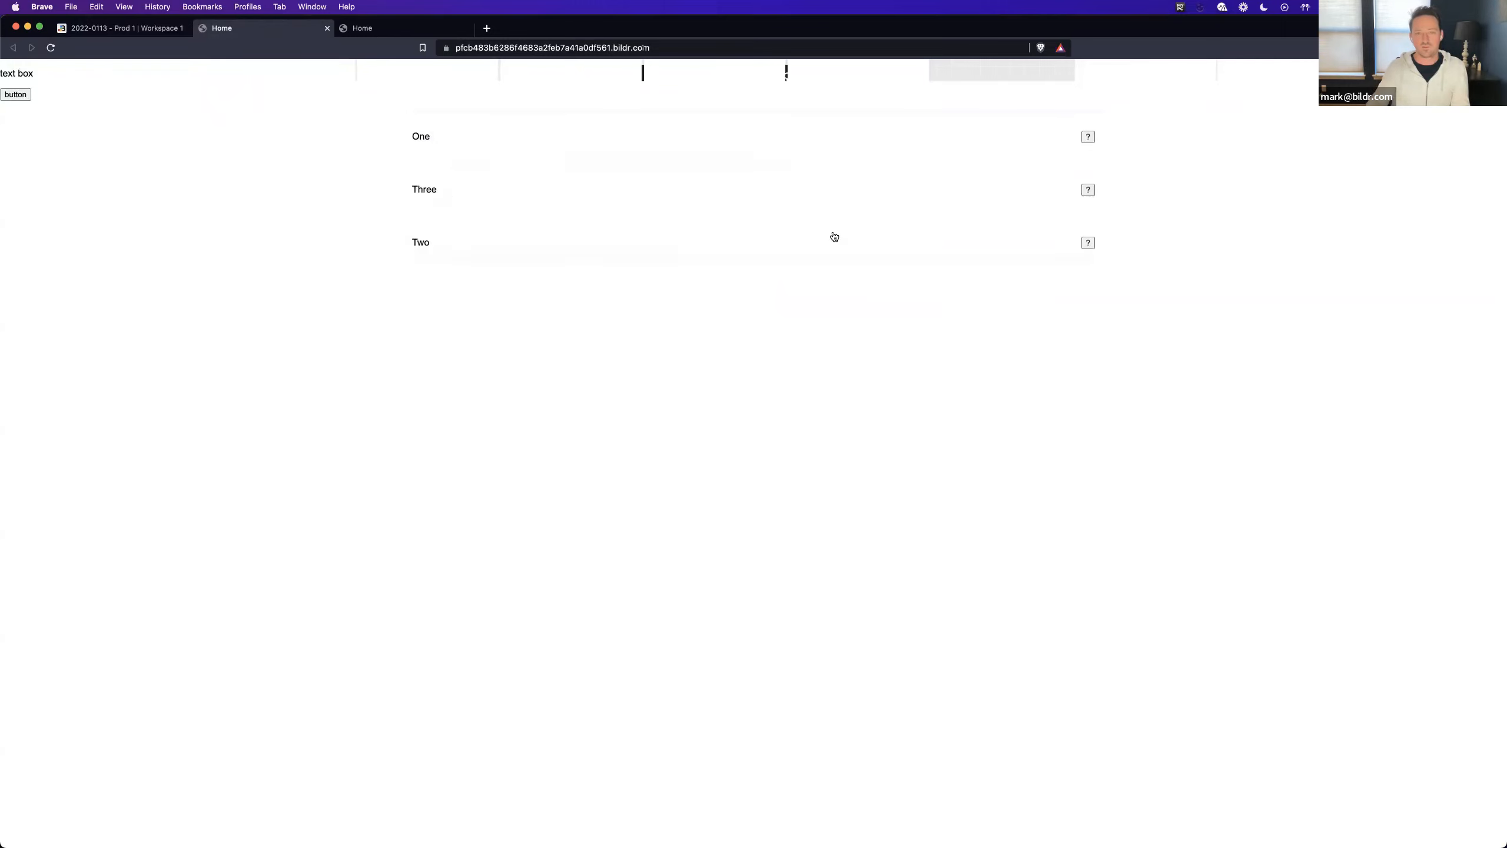
mouse_move(1087, 190)
mouse_move(1085, 246)
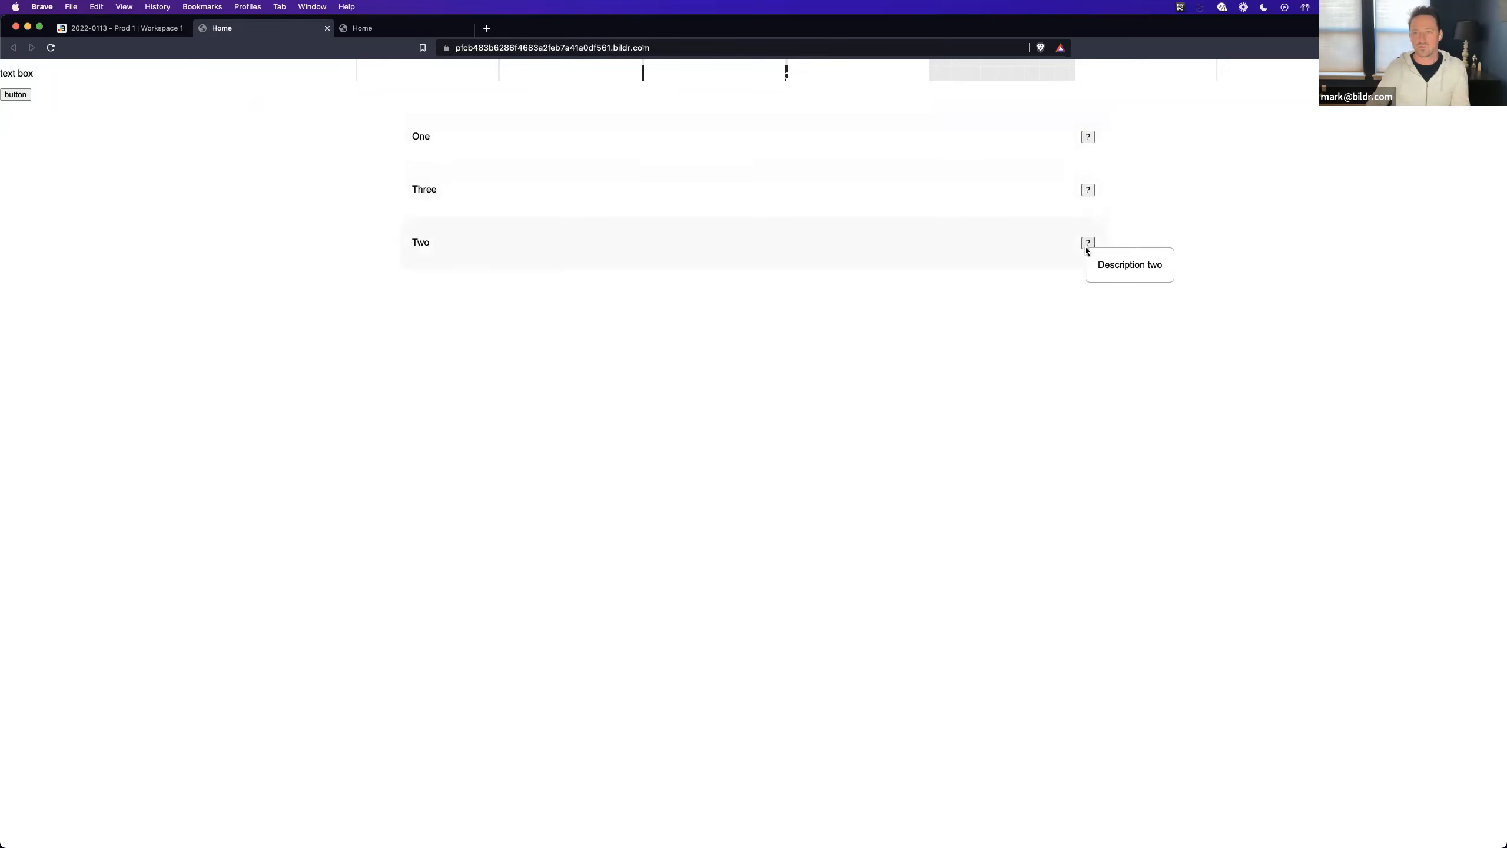
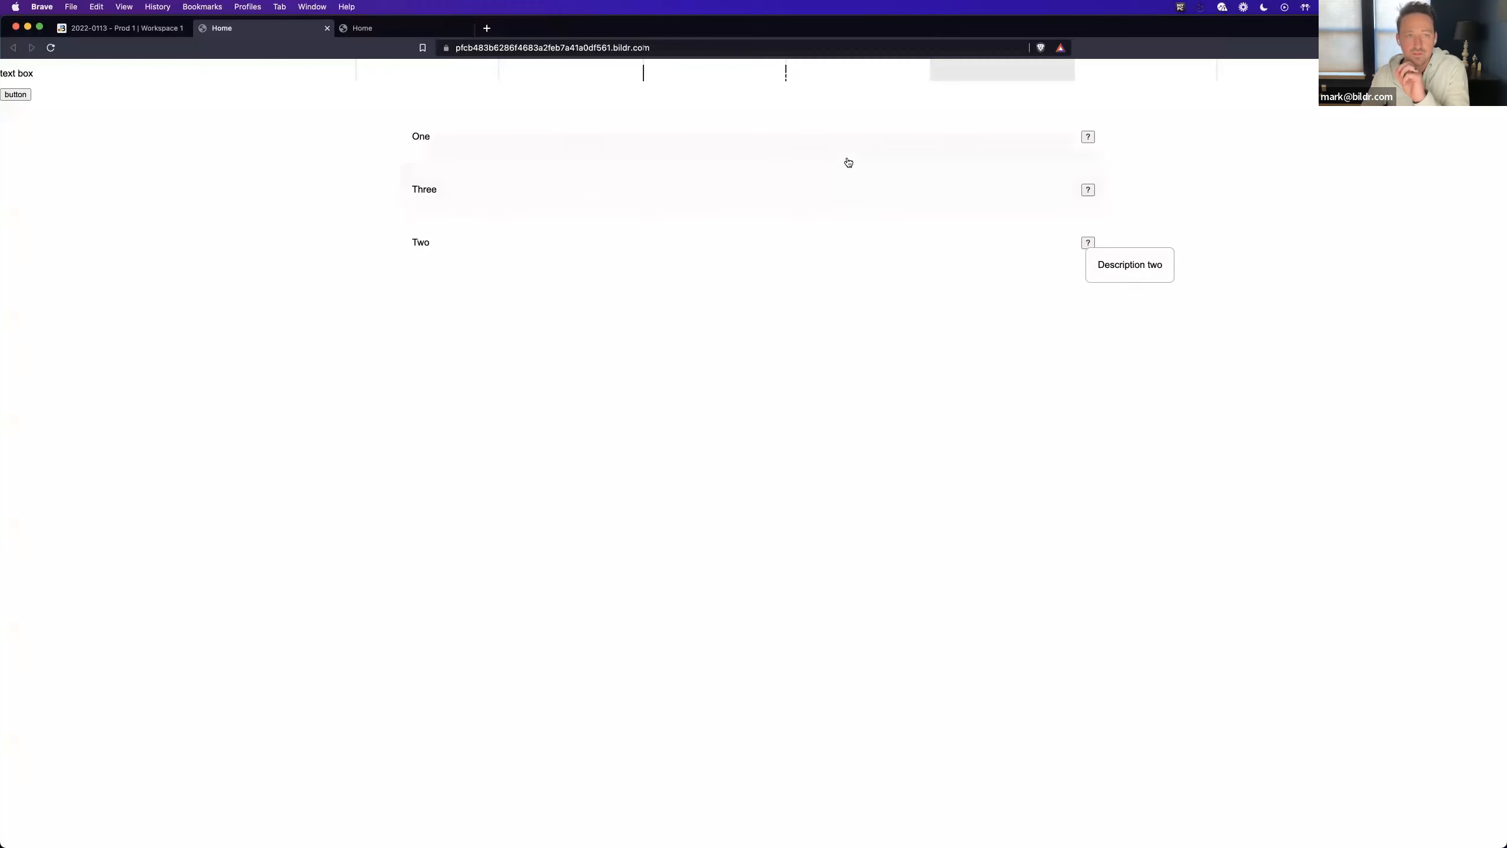
- Return to the workspace and copy the button element on the Home page
click(130, 30)
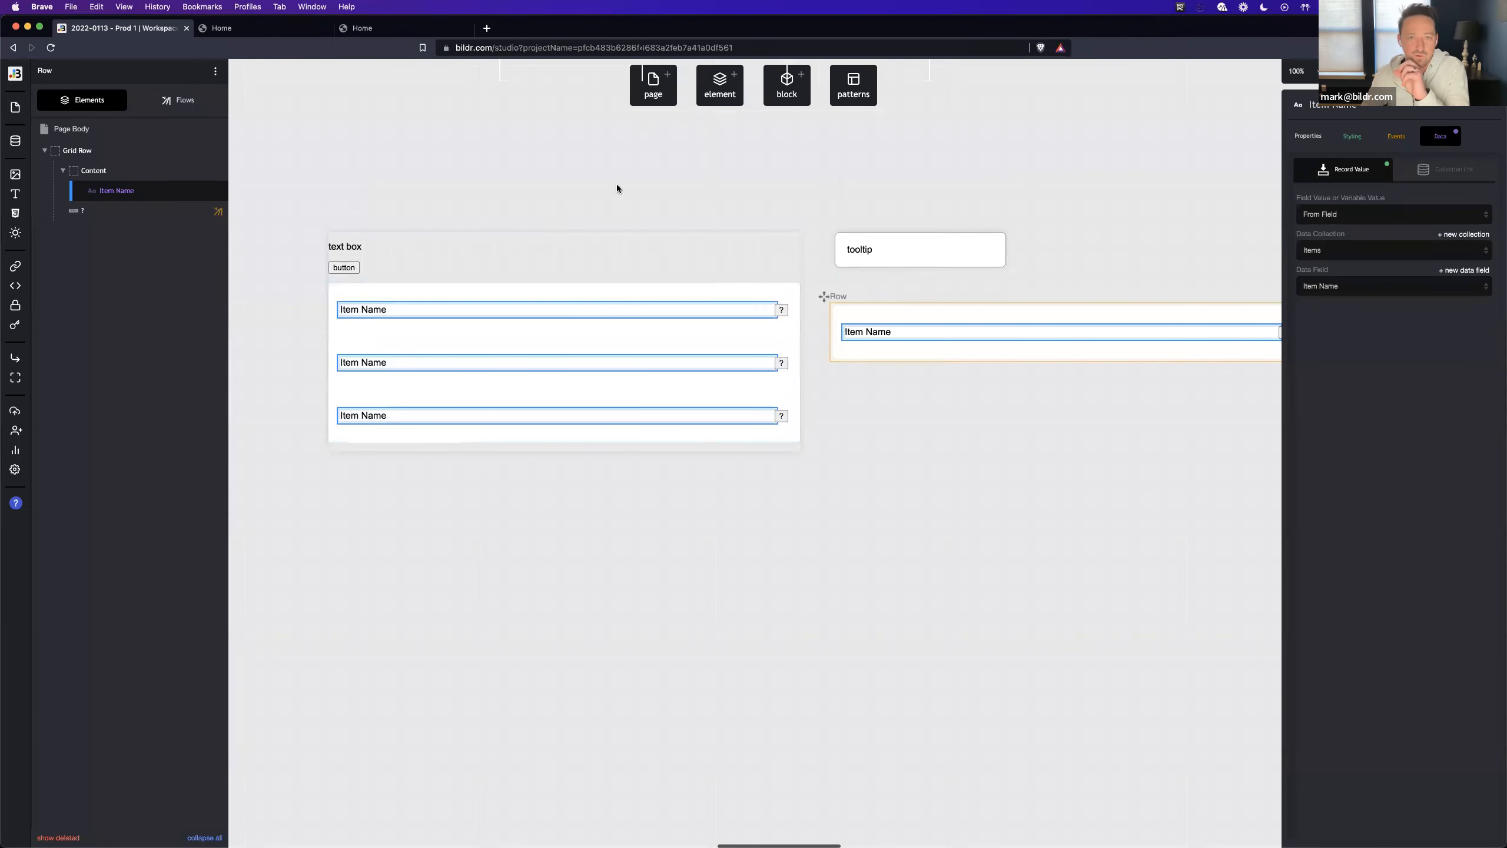
click(342, 268)
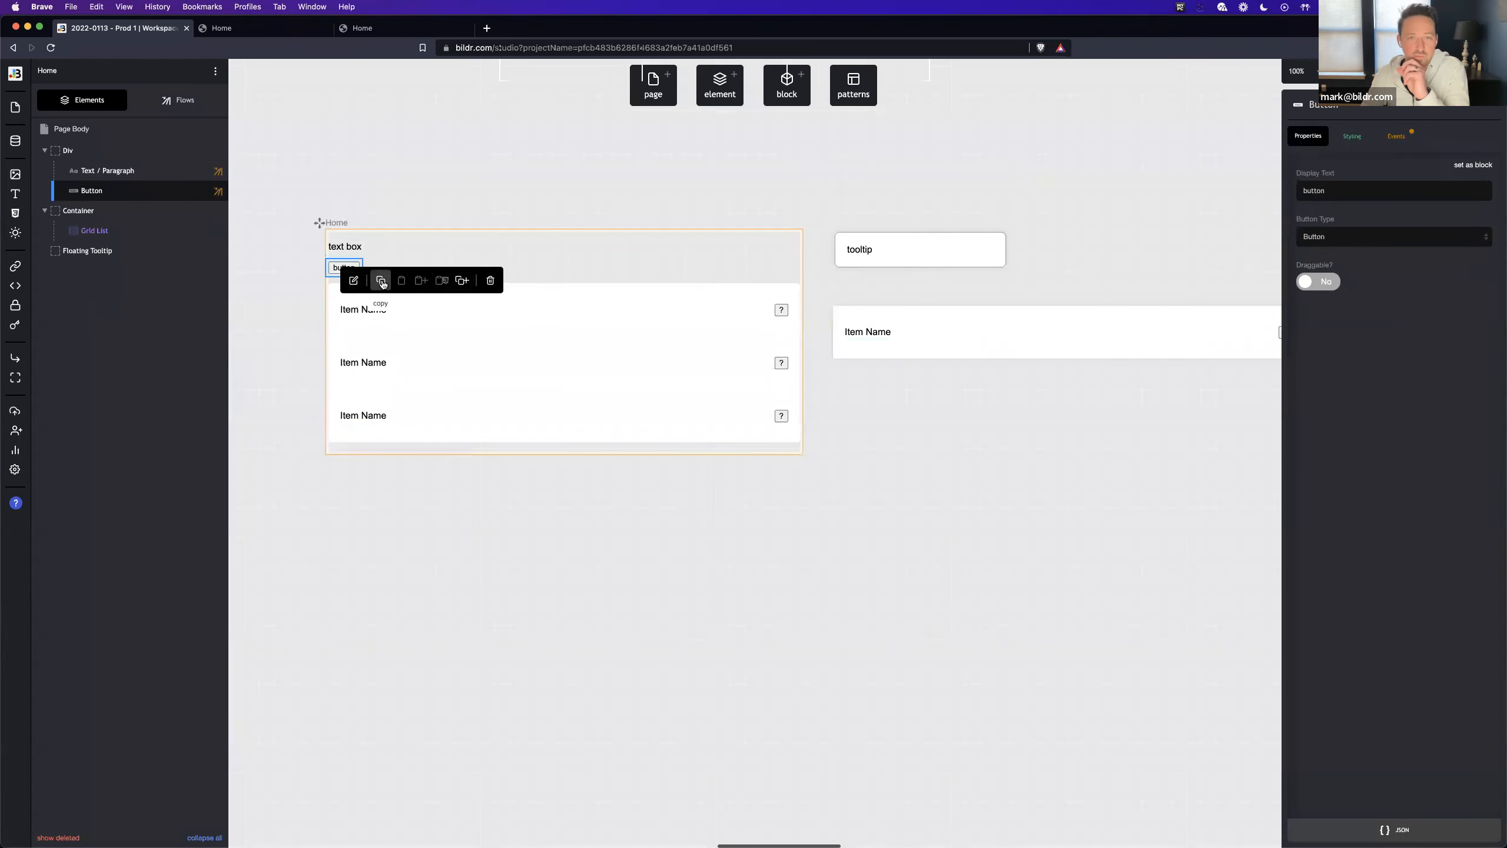
click(382, 281)
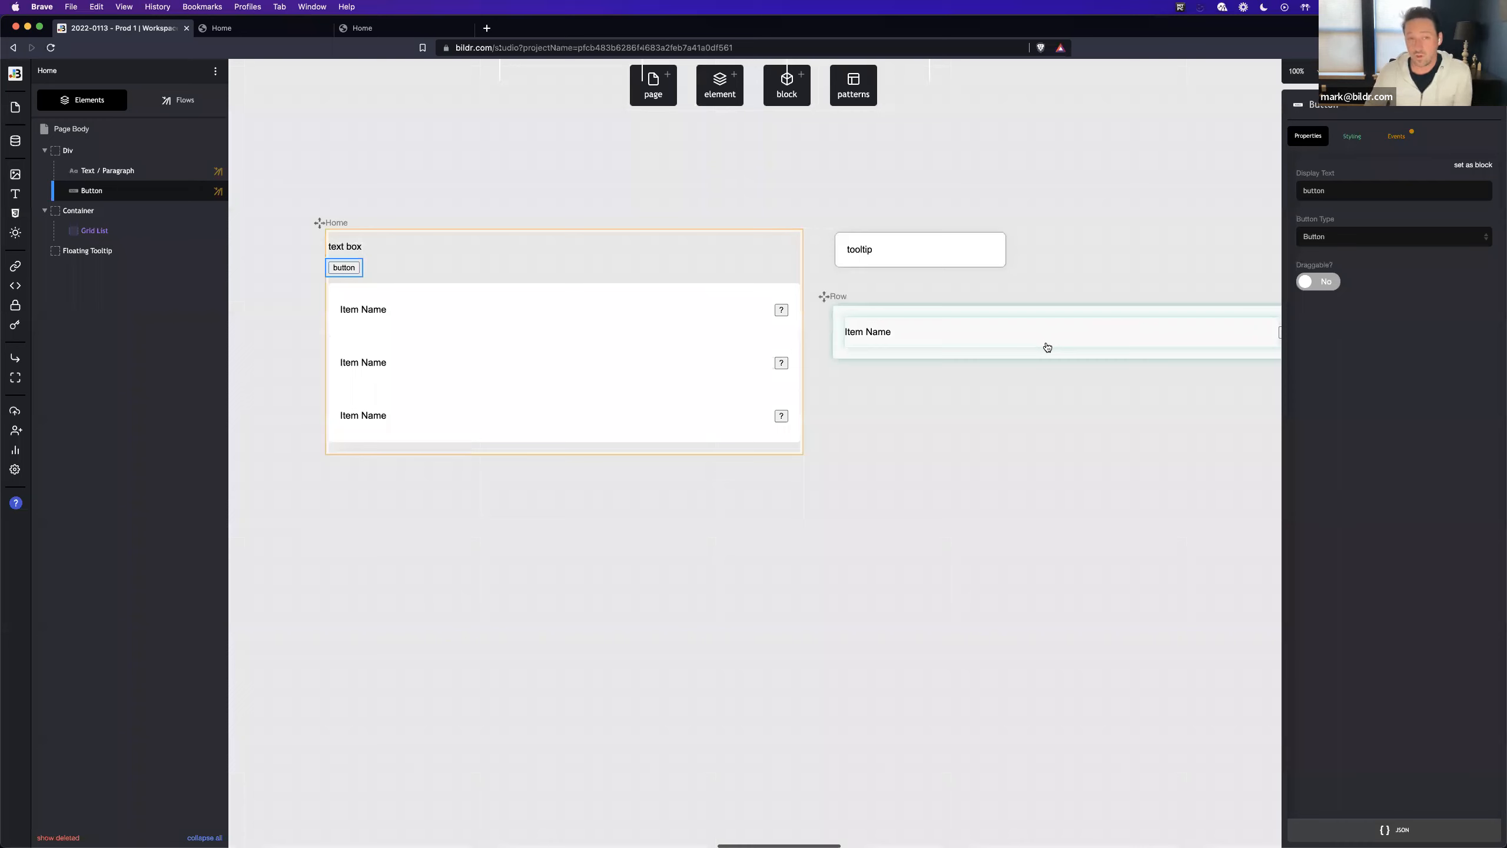
- Wrap the ? button on the Row page in a new Div element
scroll(1048, 347, right, 5)
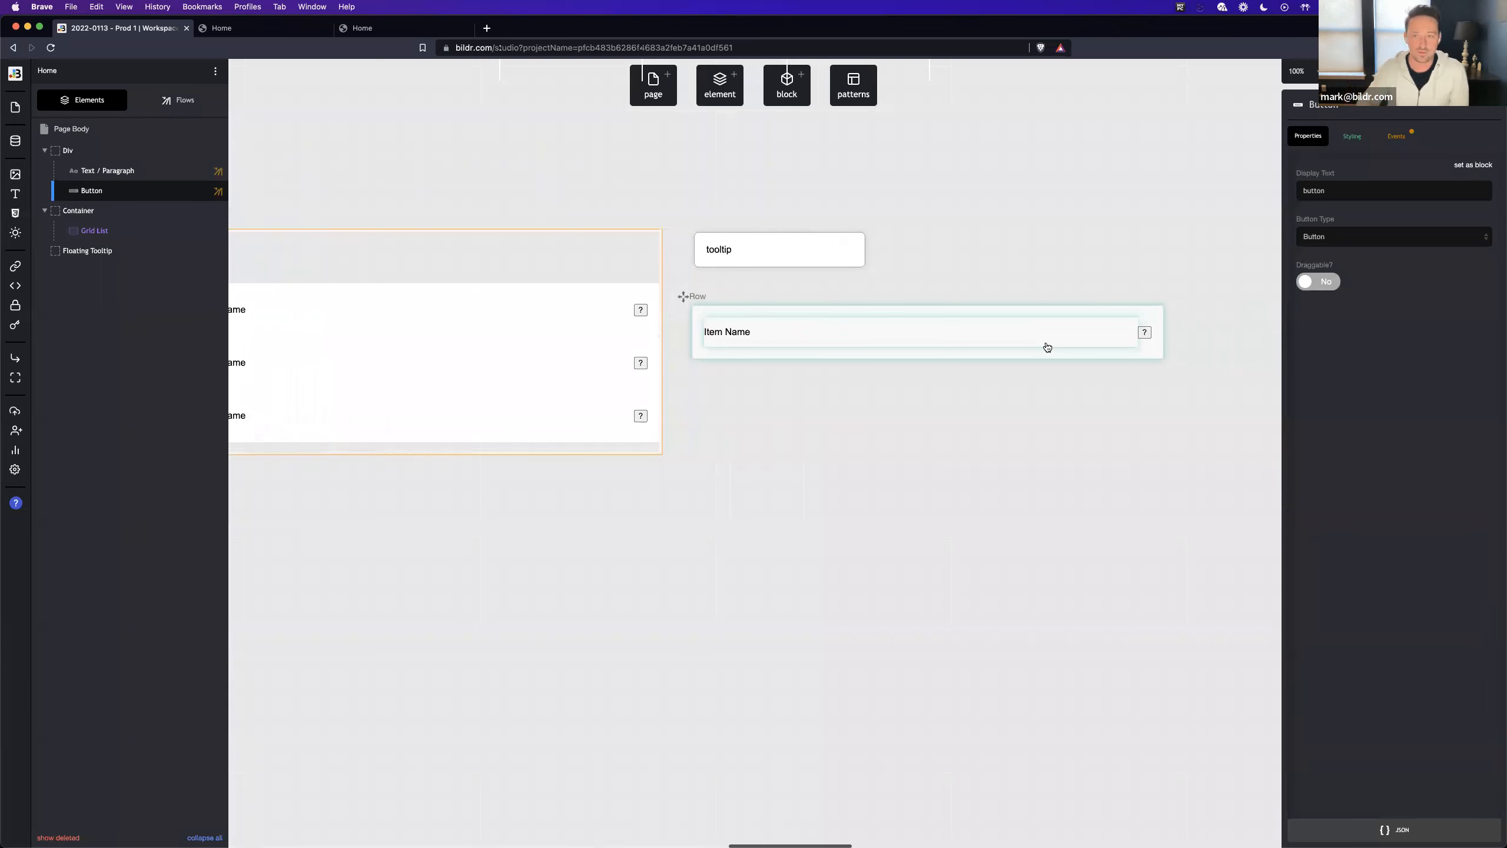
click(1144, 334)
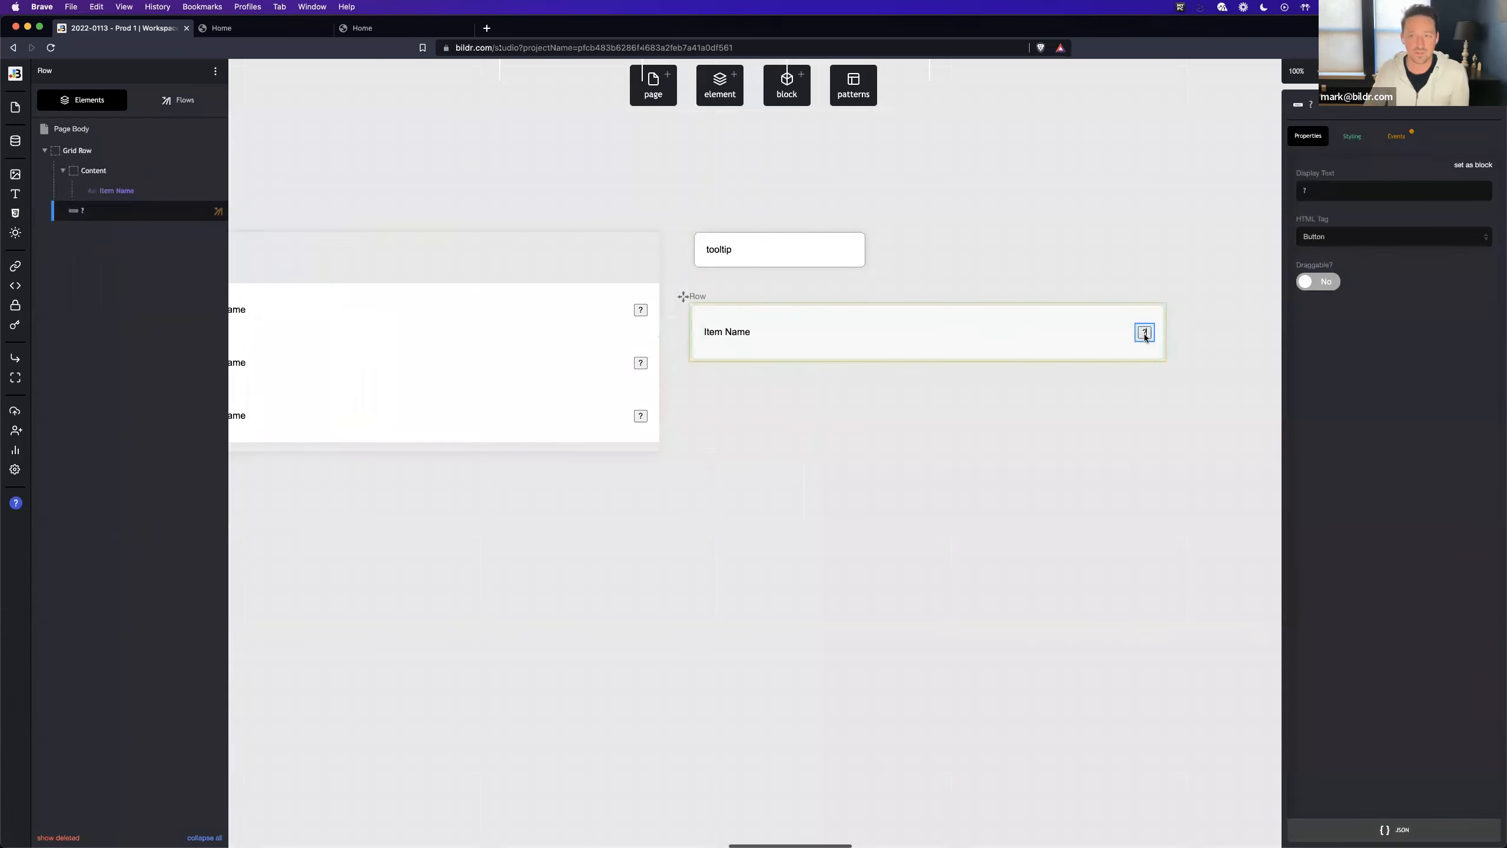
click(719, 95)
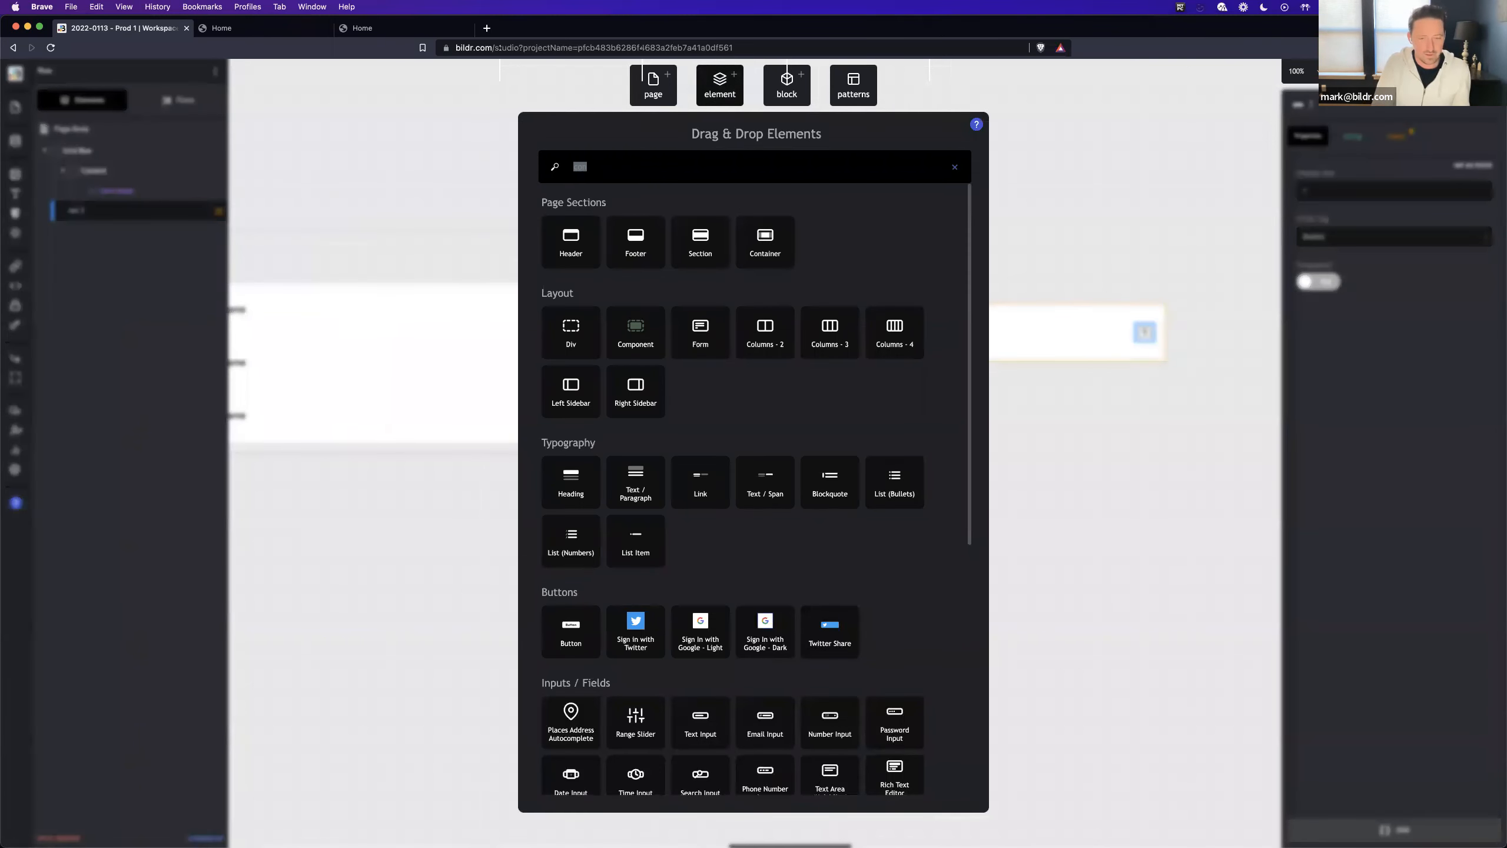
text(div)
drag(556, 336, 123, 221)
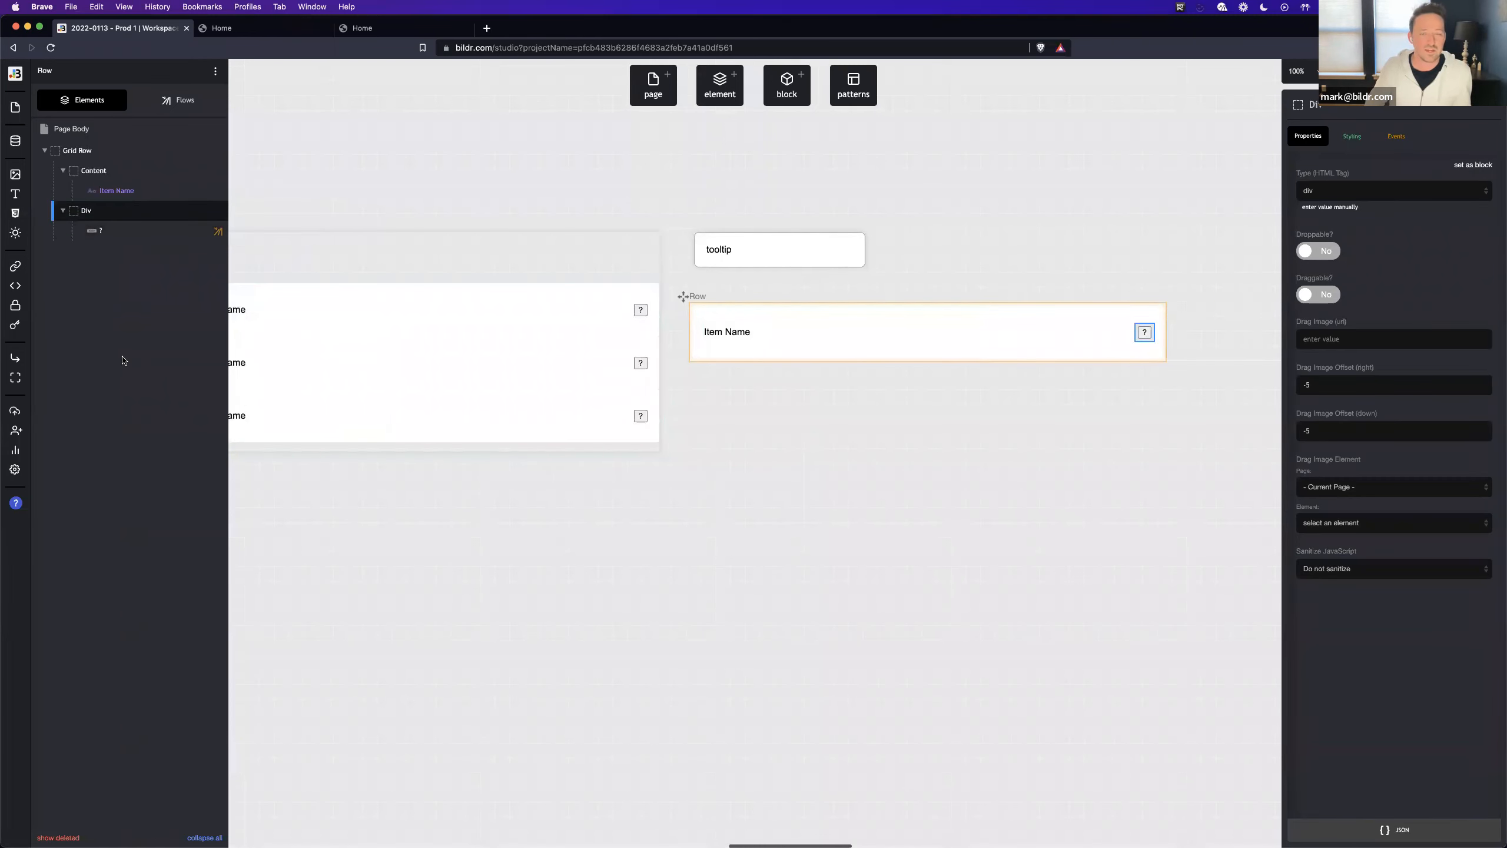
- Add another Div inside the wrapper below the ? button and rename it Tooltip Outer
click(718, 94)
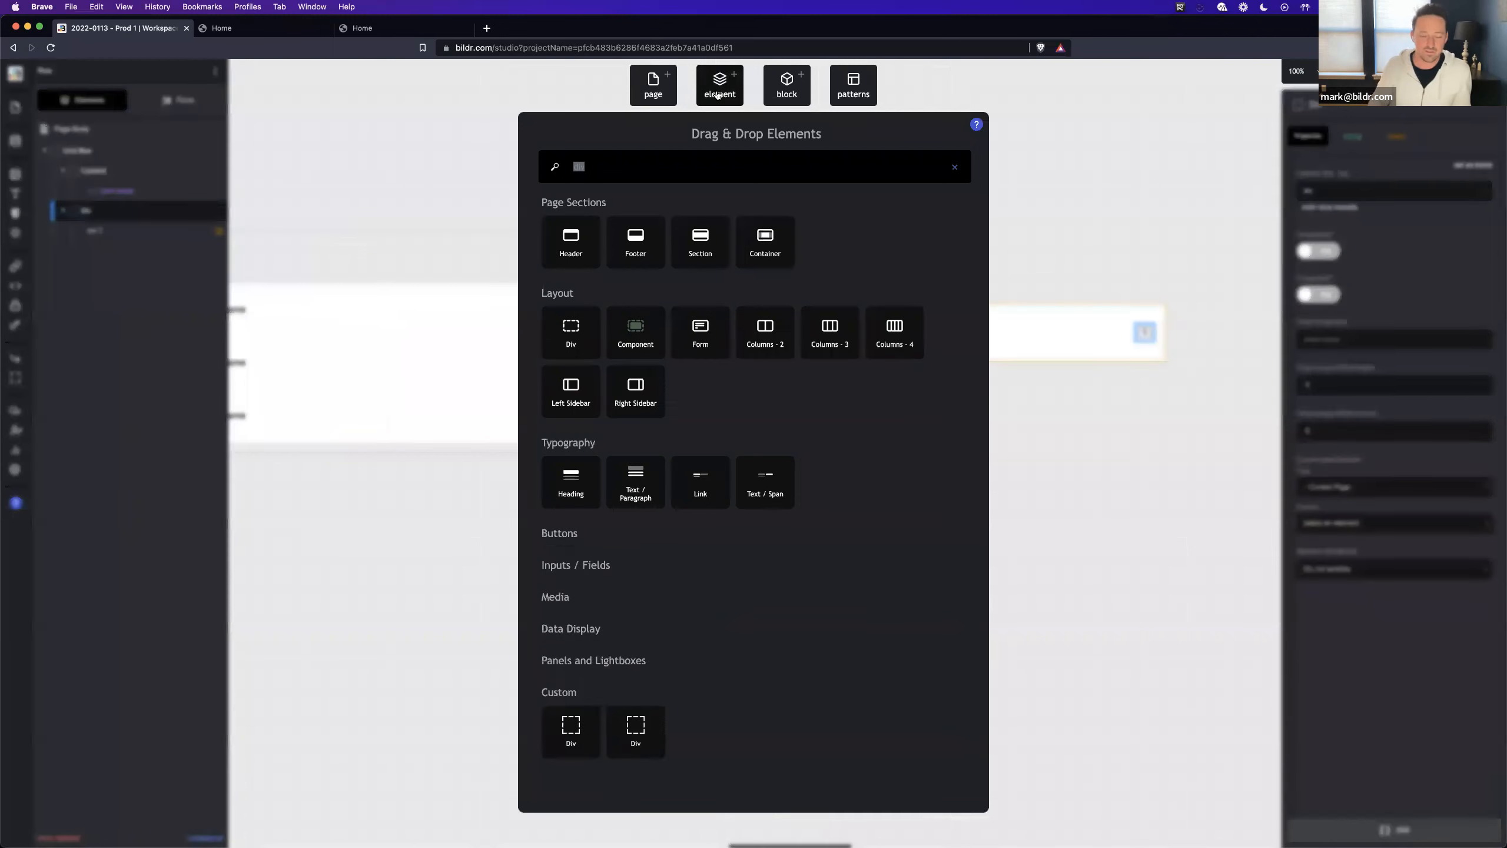
text(div)
drag(571, 339, 142, 212)
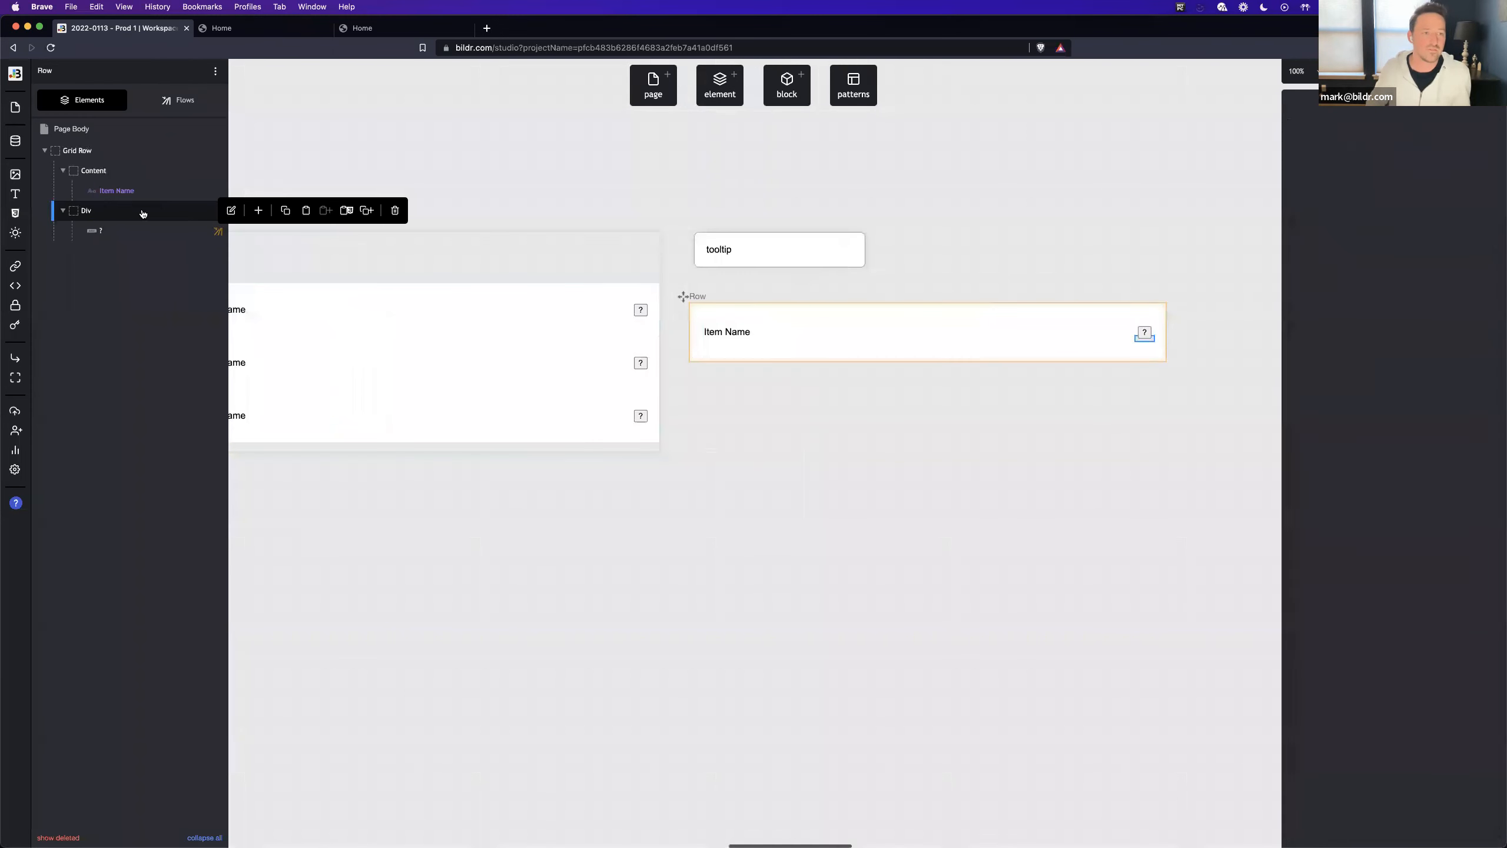
double_click(1380, 110)
text(To)
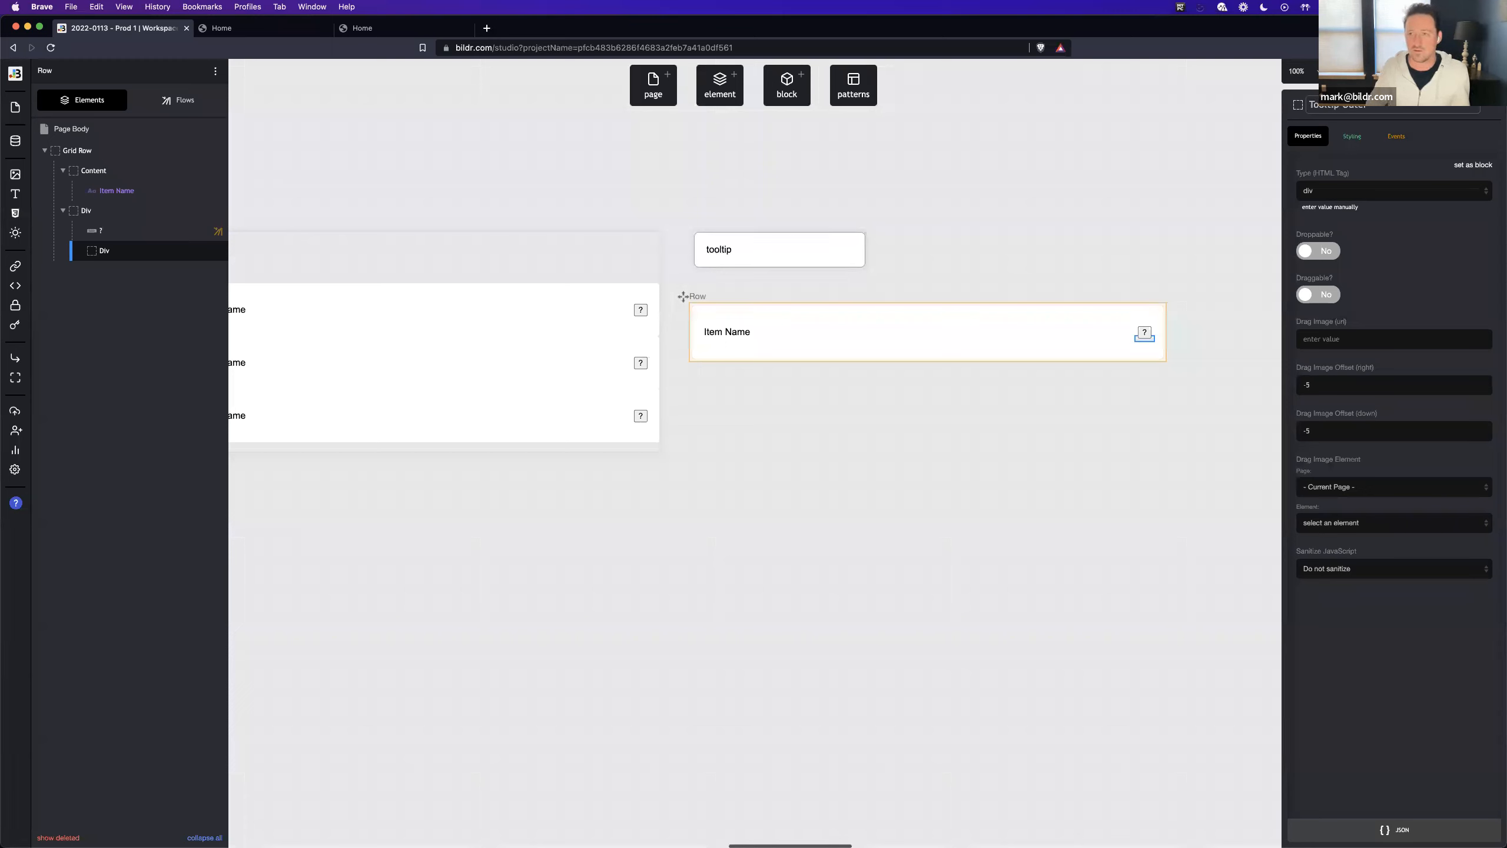
text(oltip Outer)
key(Return)
- Rename the Div that wraps the ? button as "? outer"
click(119, 210)
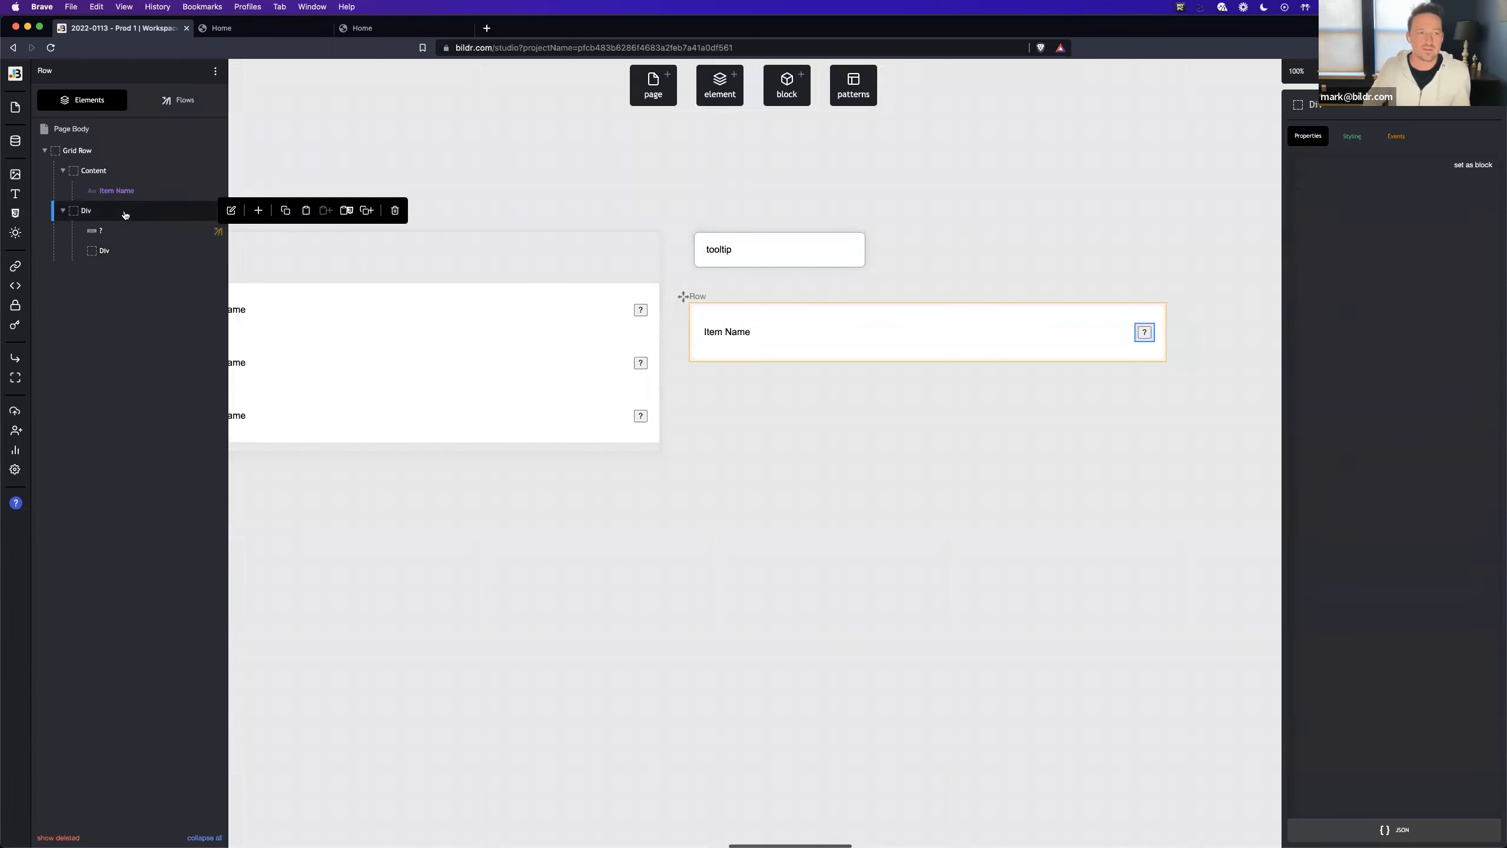
double_click(1383, 108)
text(? outer)
key(Return)
- Add an inline position property to the ? outer Div and set it to relative
click(1352, 136)
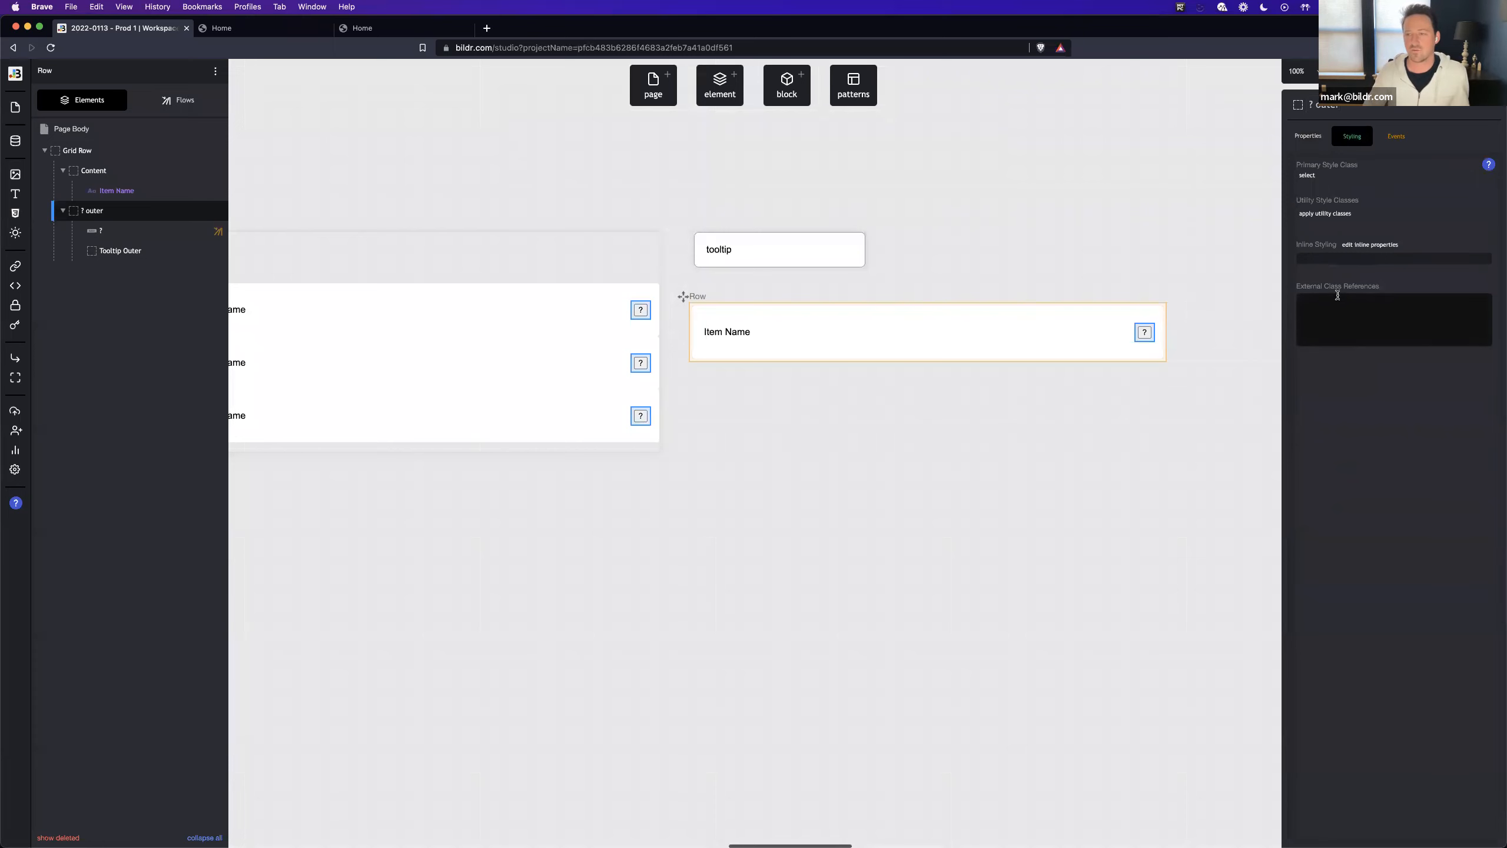
click(1327, 262)
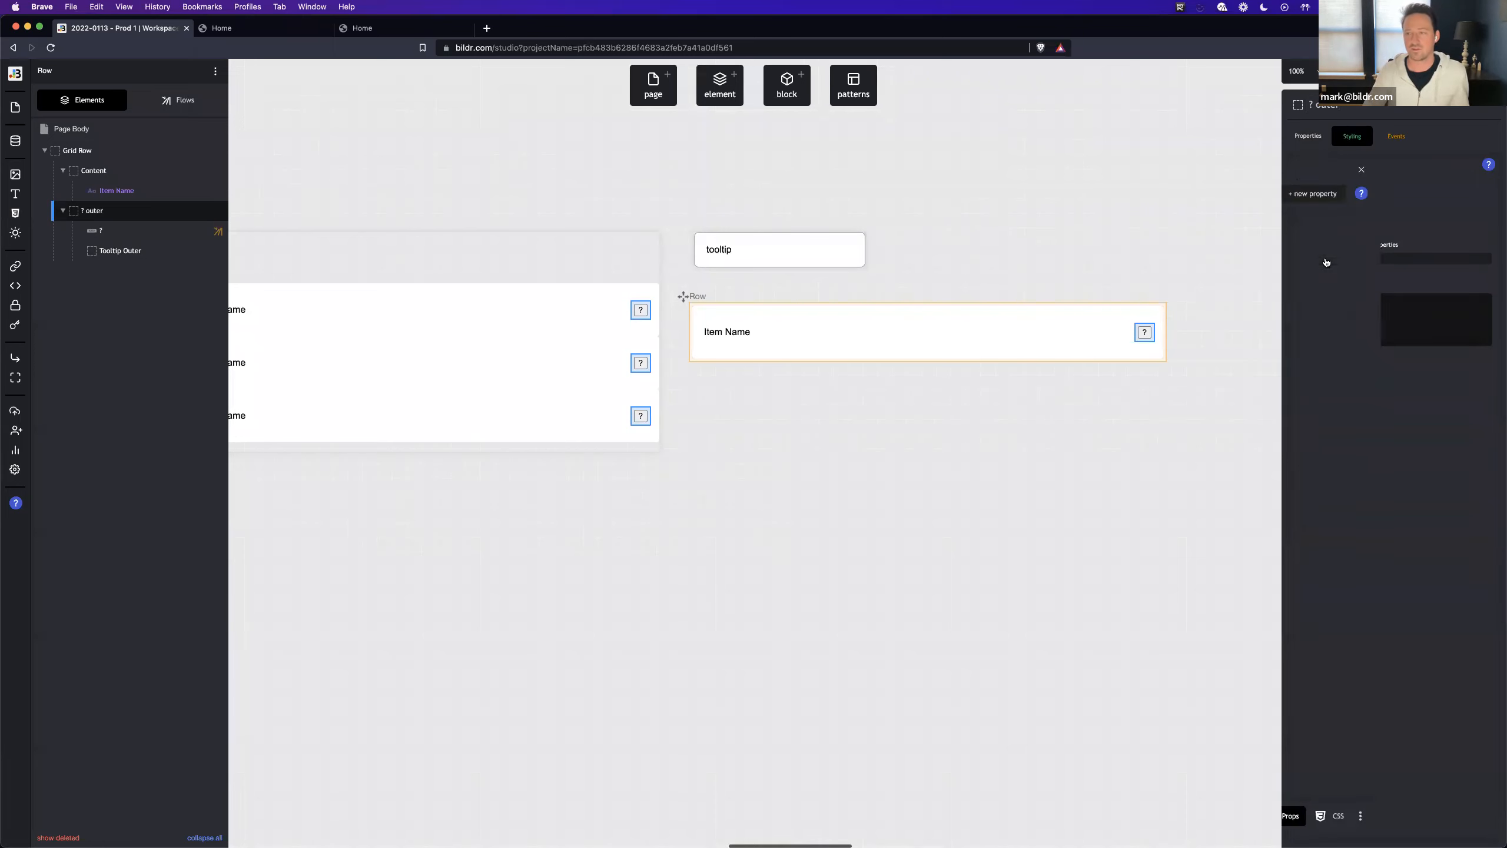
click(1433, 194)
text(pos)
click(1395, 337)
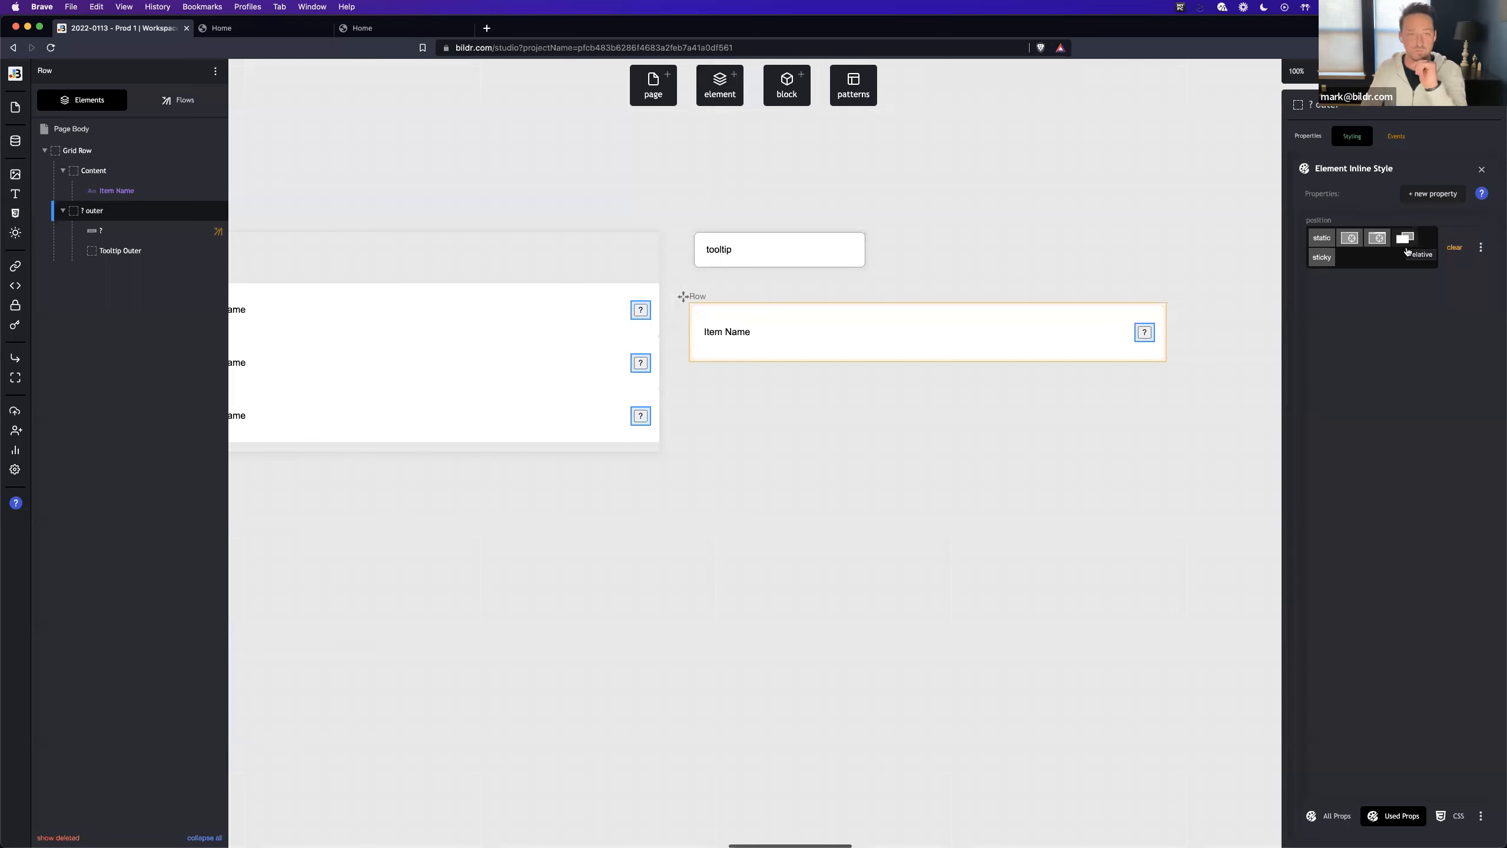
- Add an inline position property to the Tooltip Outer Div and set it to absolute
click(141, 256)
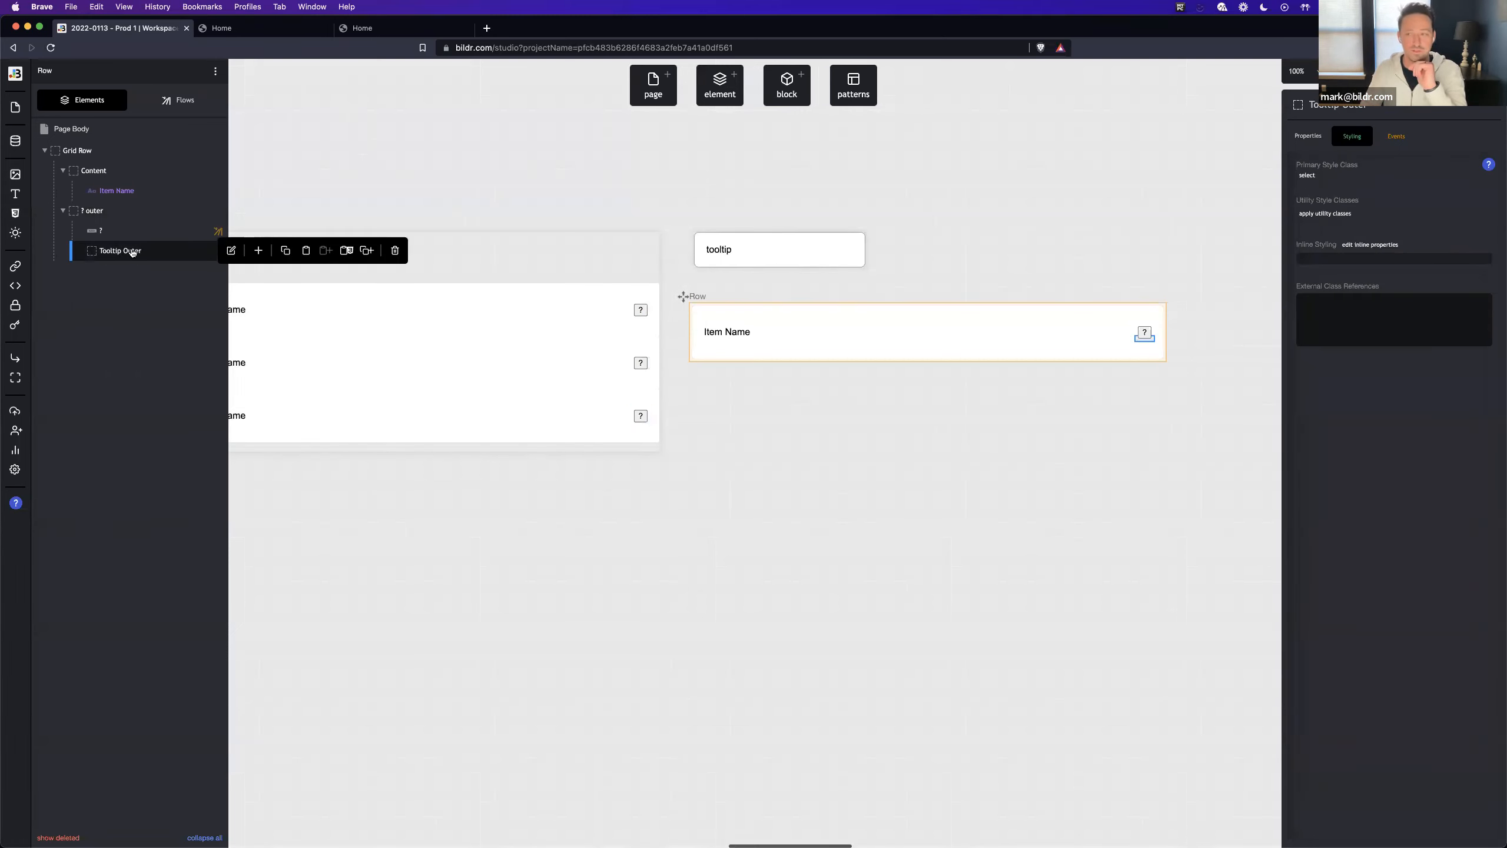
click(1358, 258)
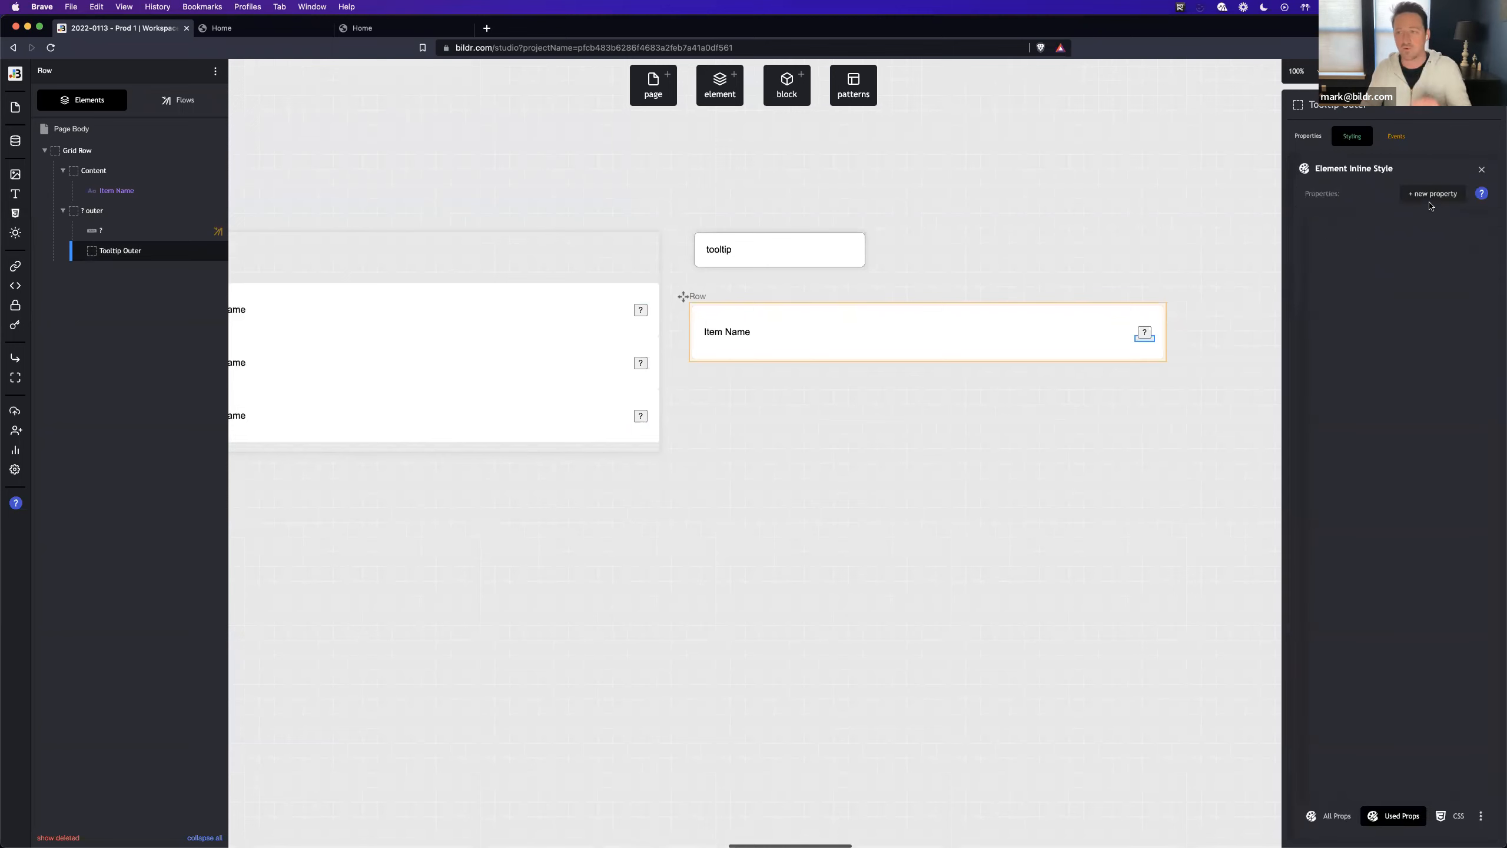
click(1433, 201)
text(position)
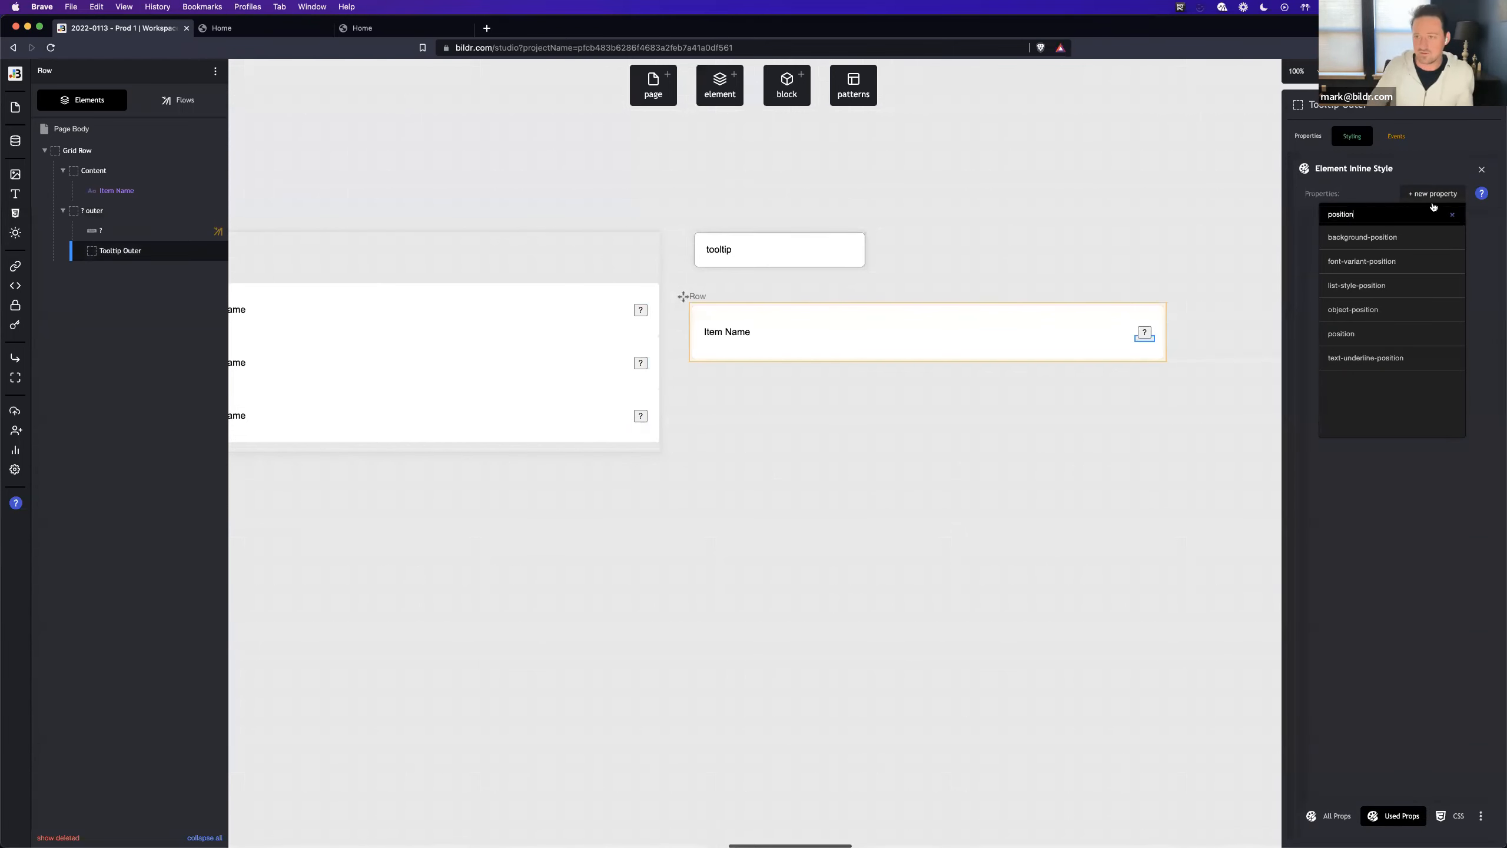
click(1395, 334)
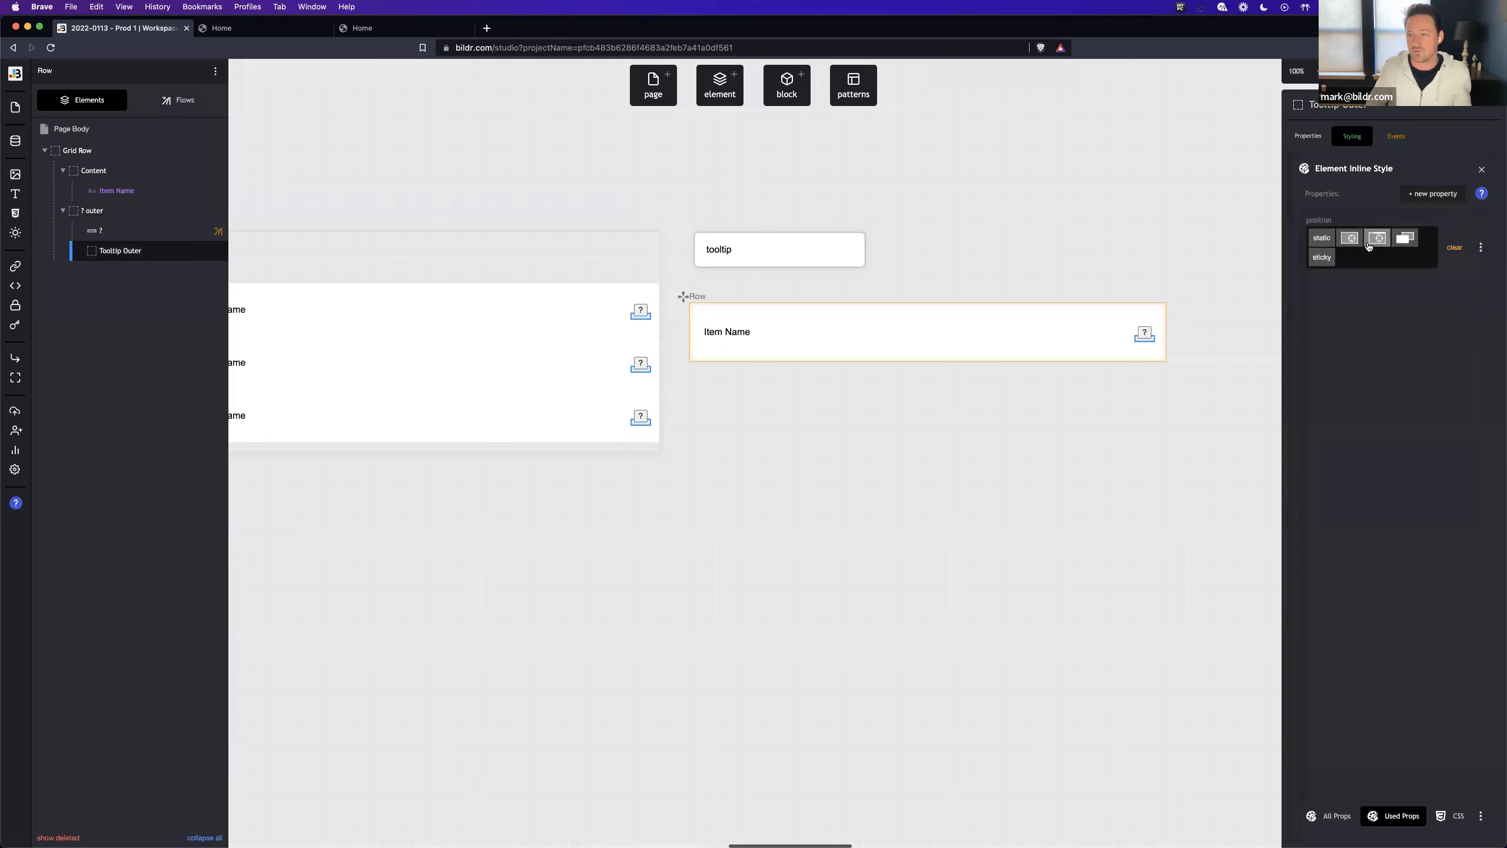
click(1344, 249)
- Add an inline top property of 100% to the Tooltip Outer Div
click(1433, 195)
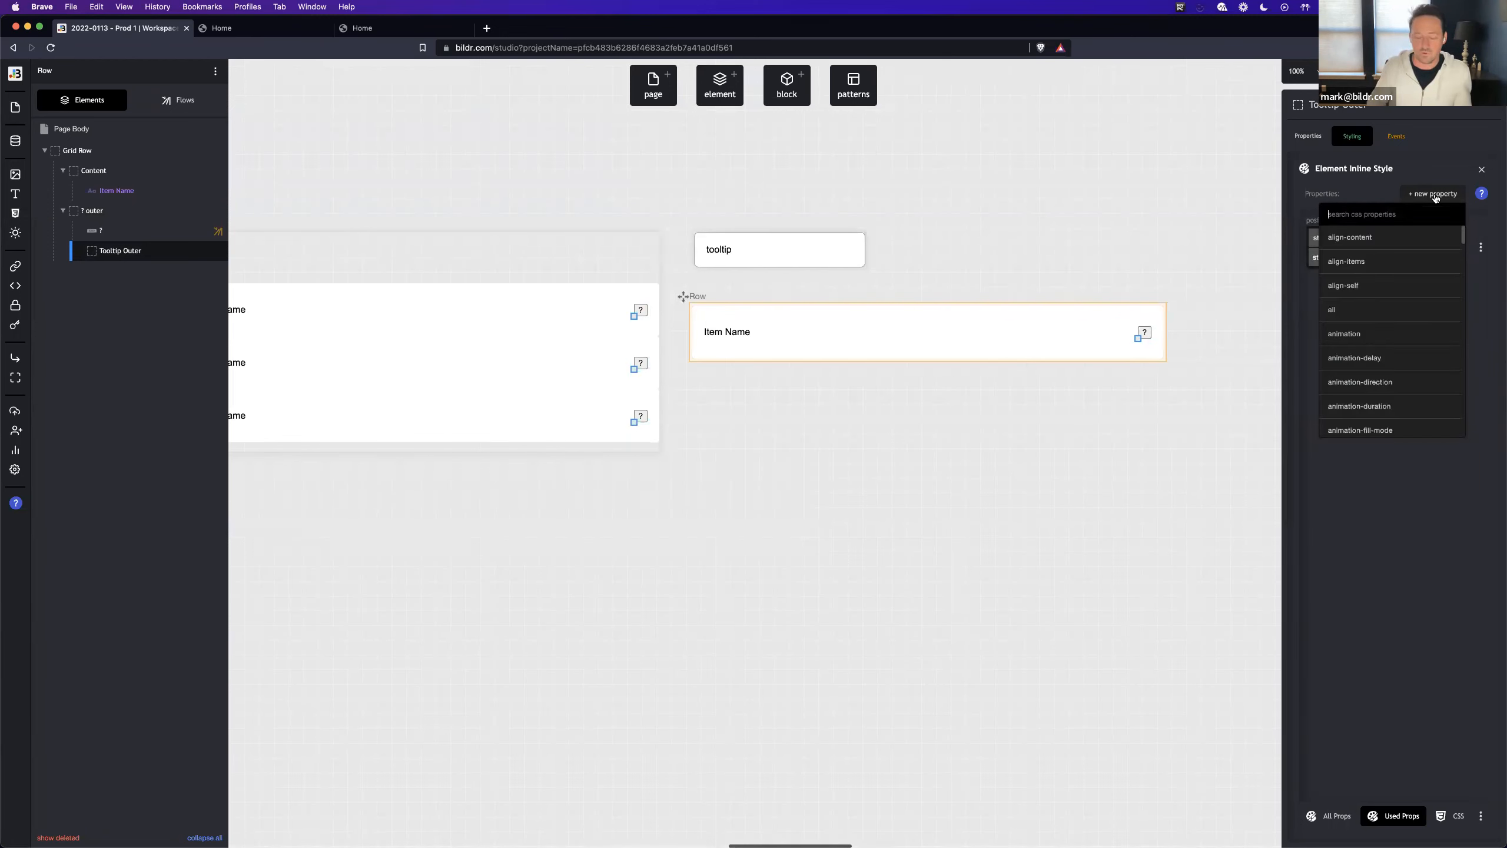
text(top)
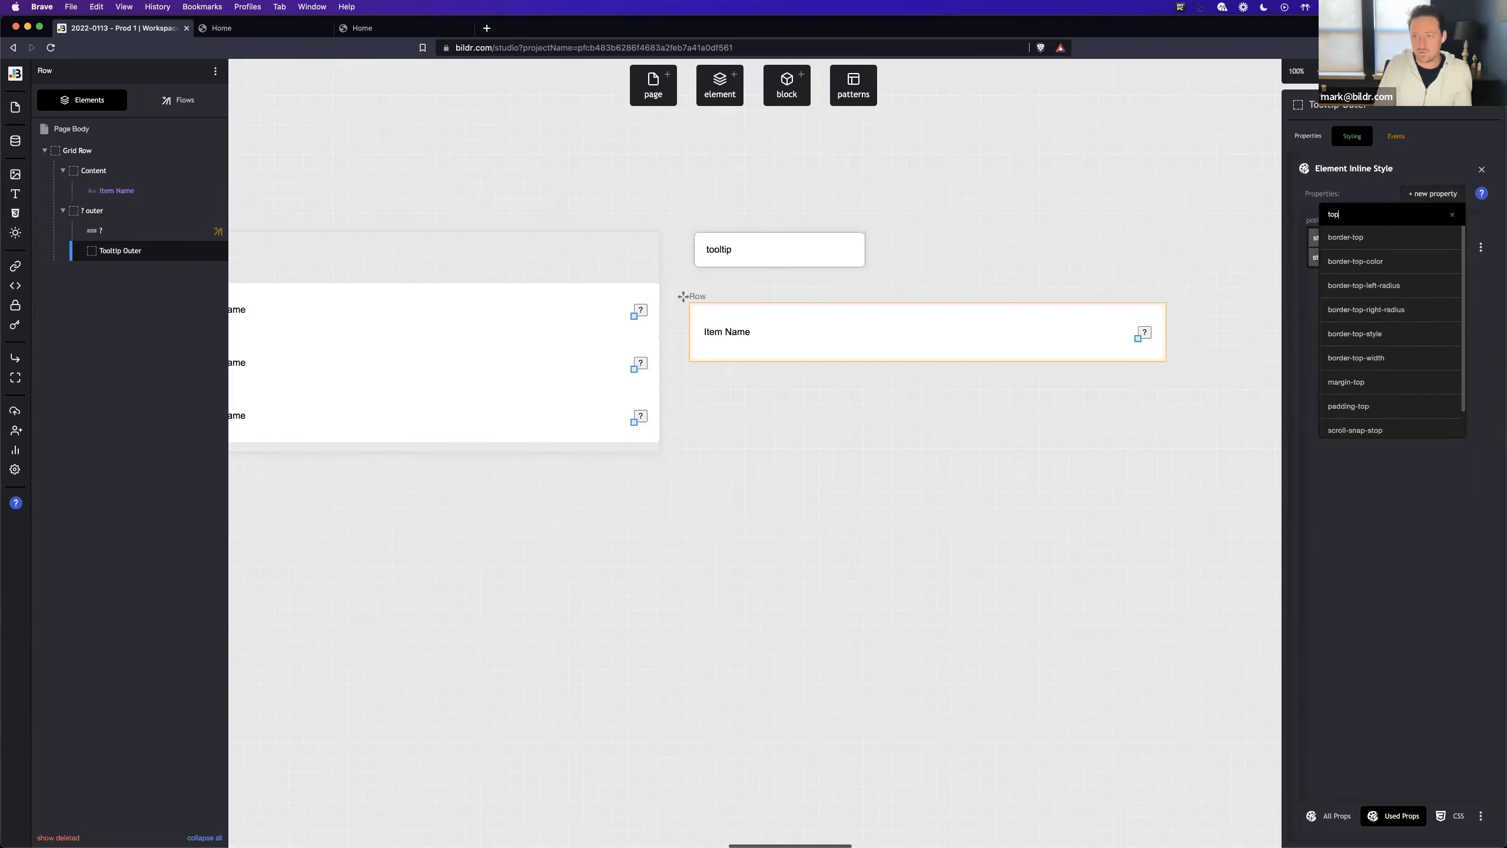
click(1443, 260)
click(1417, 317)
click(1420, 356)
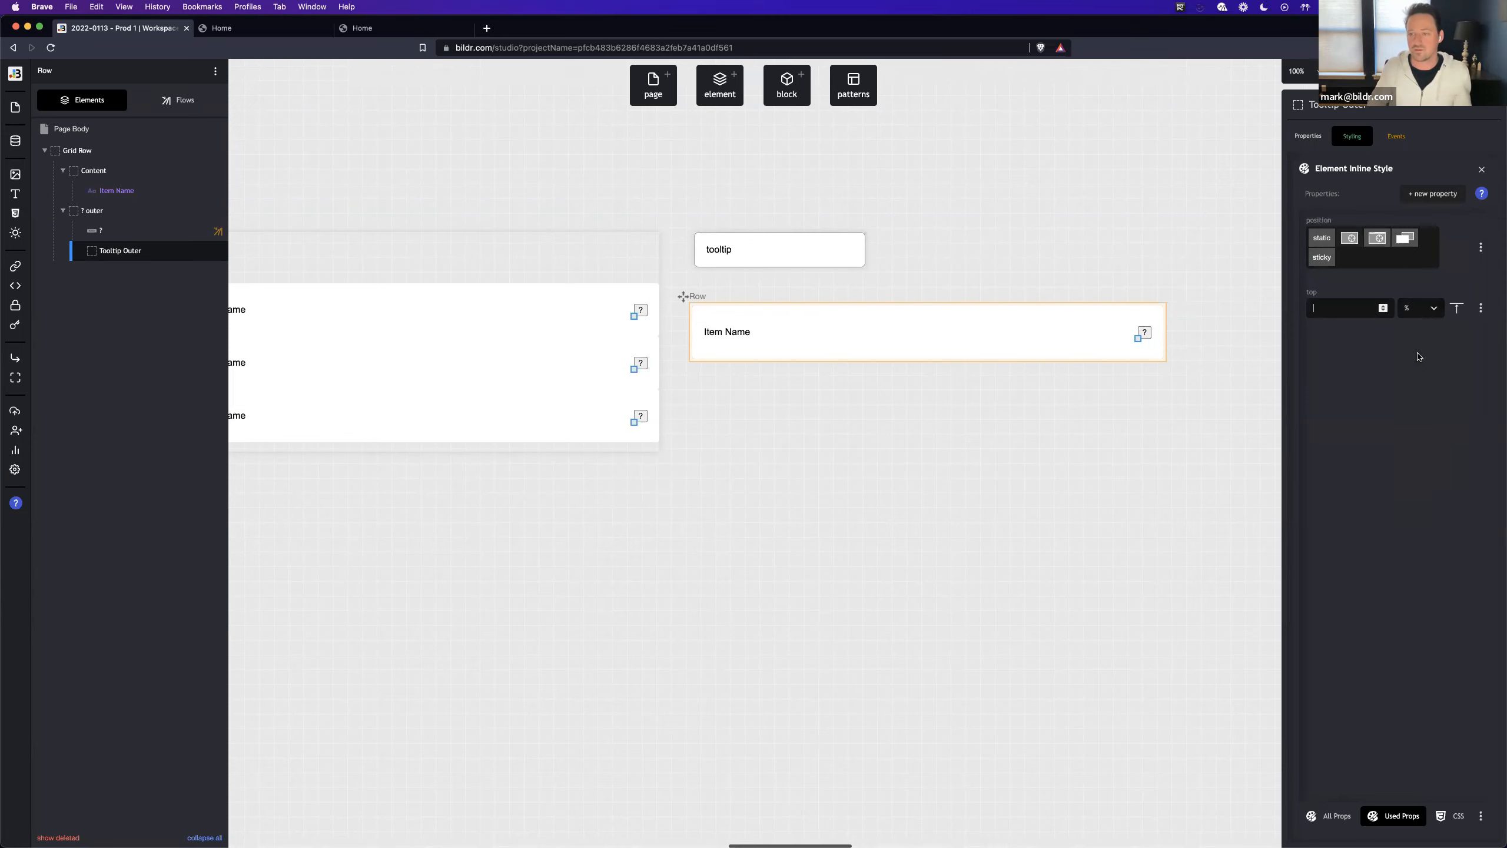
text(100)
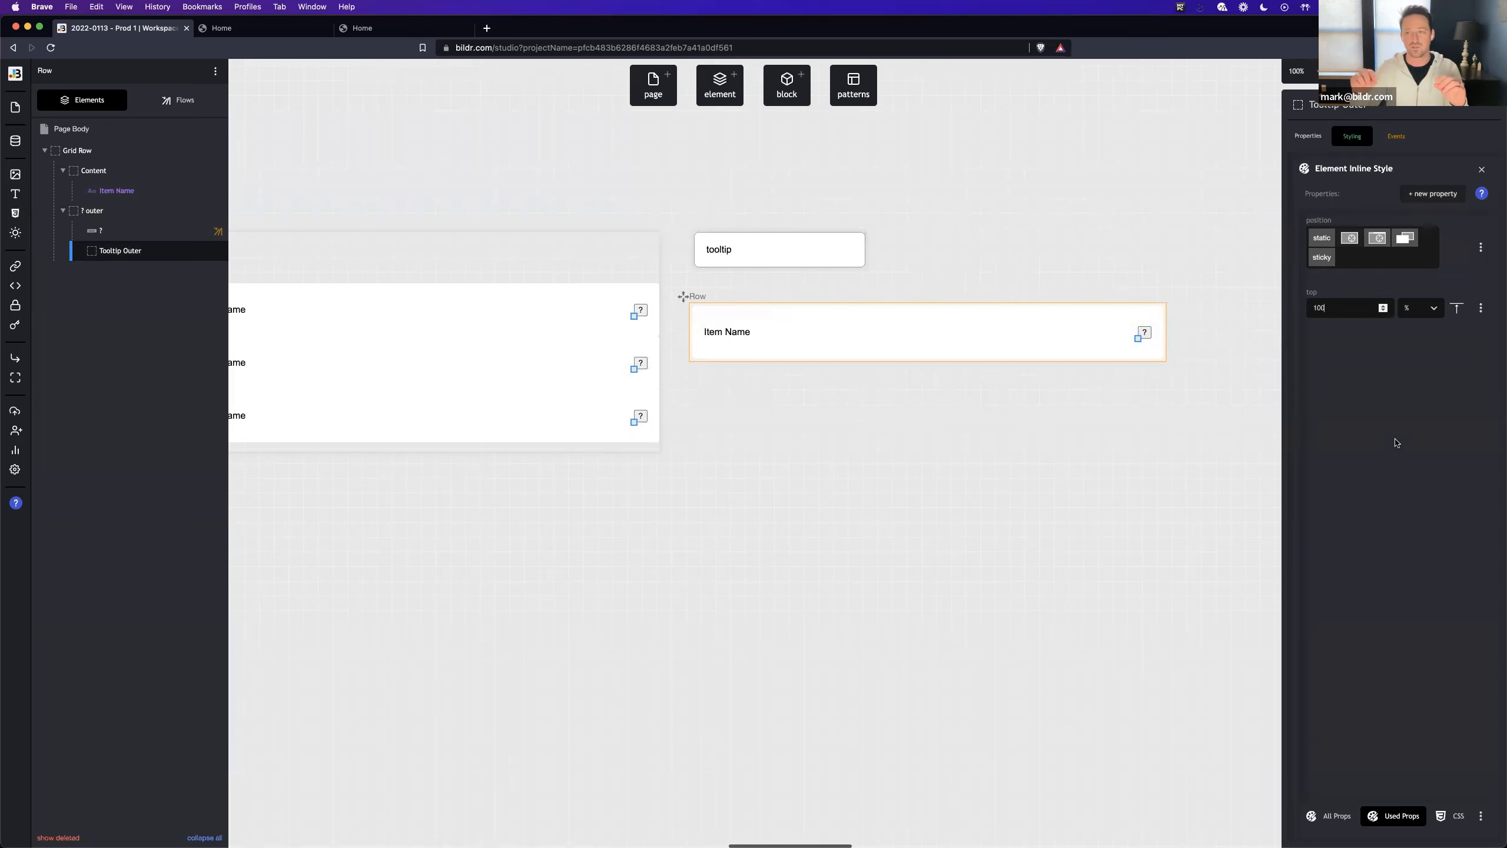
- Add an inline right property of 0 px to the Tooltip Outer Div
click(1422, 195)
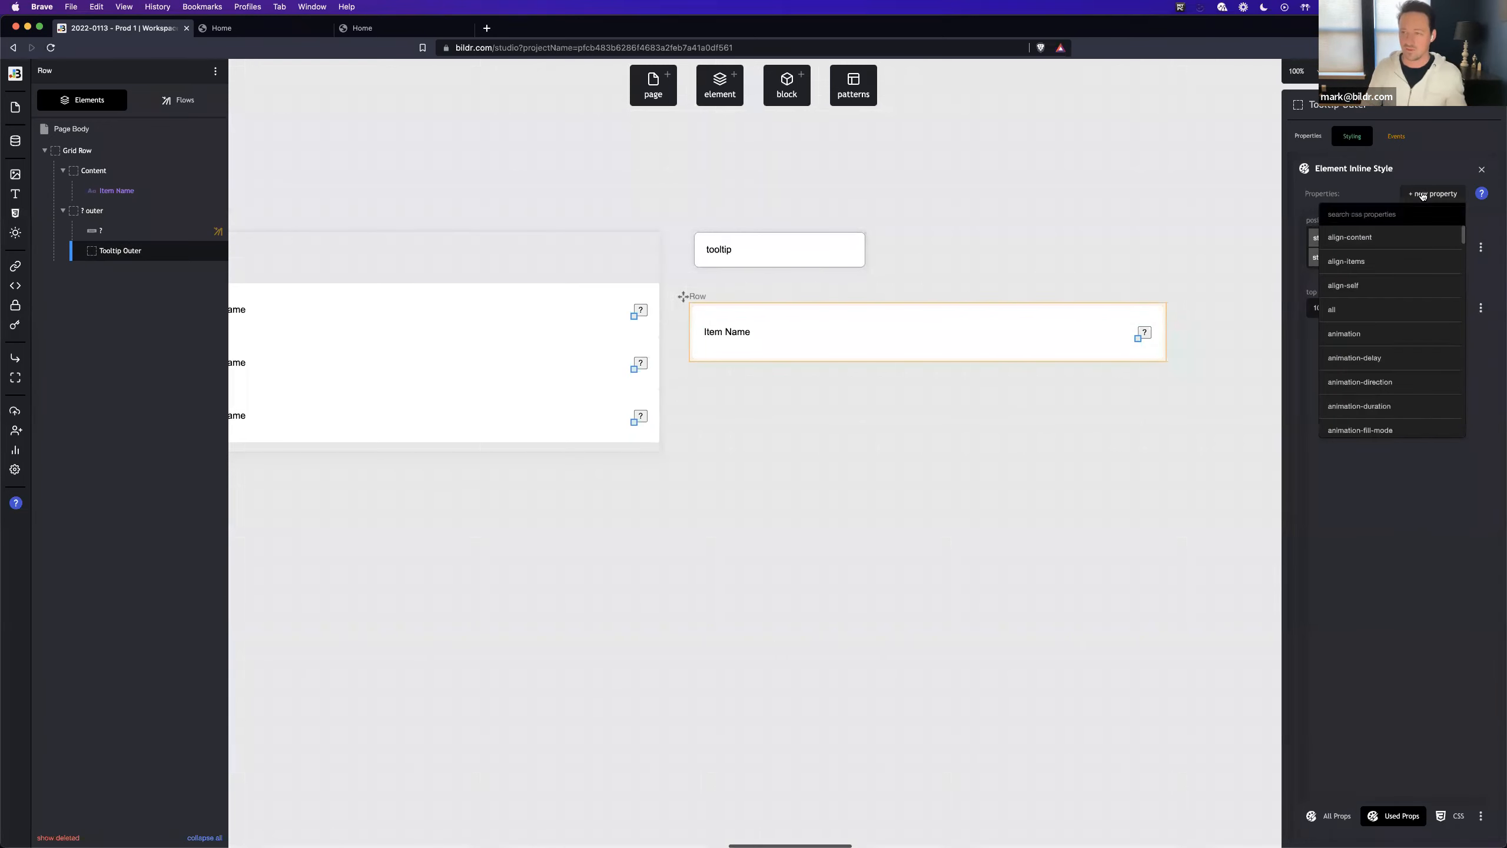
text(right)
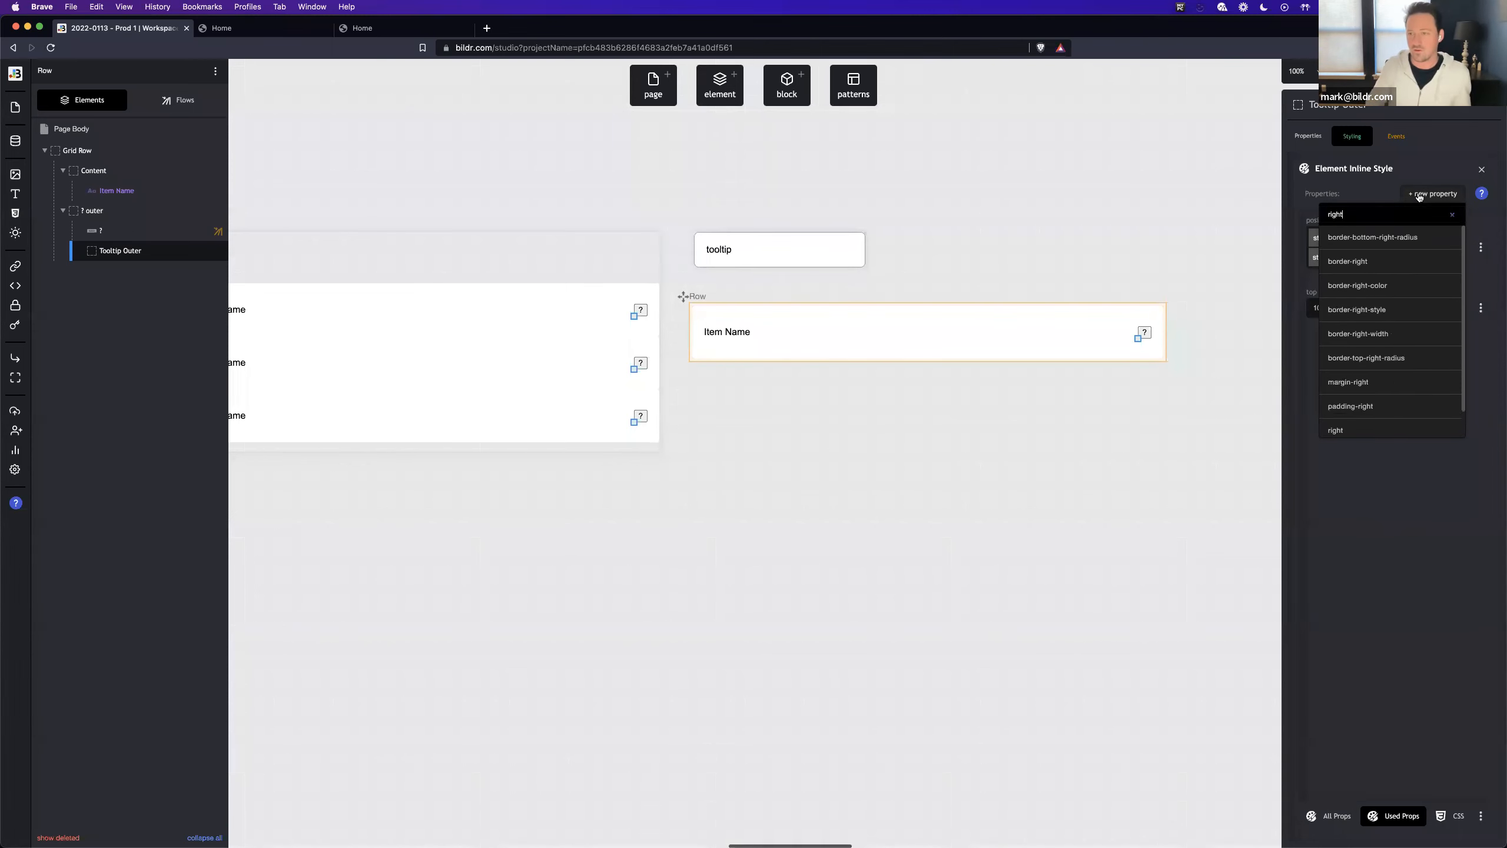
click(1402, 432)
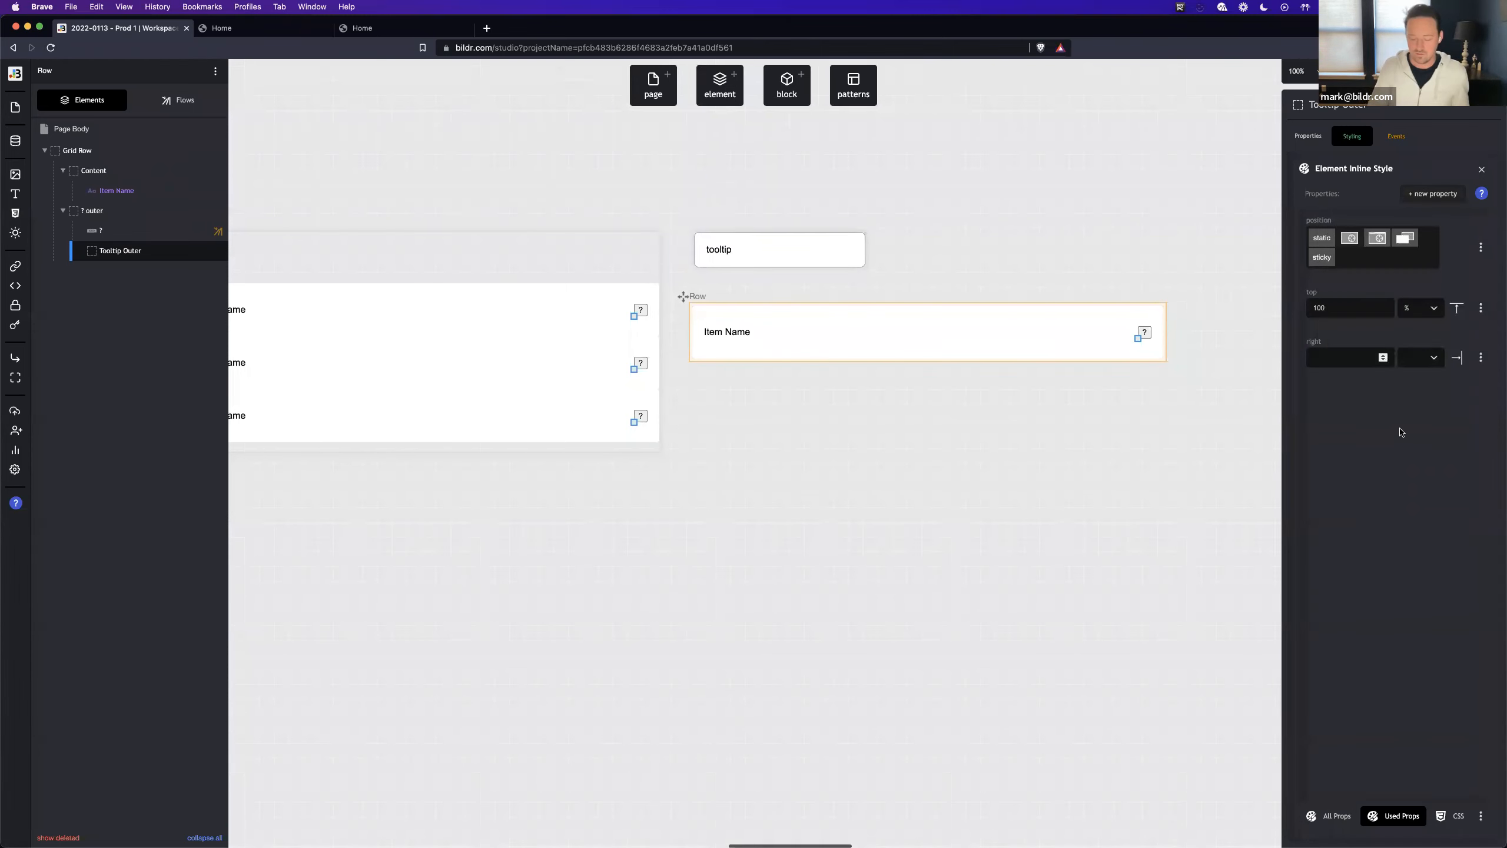
text(0)
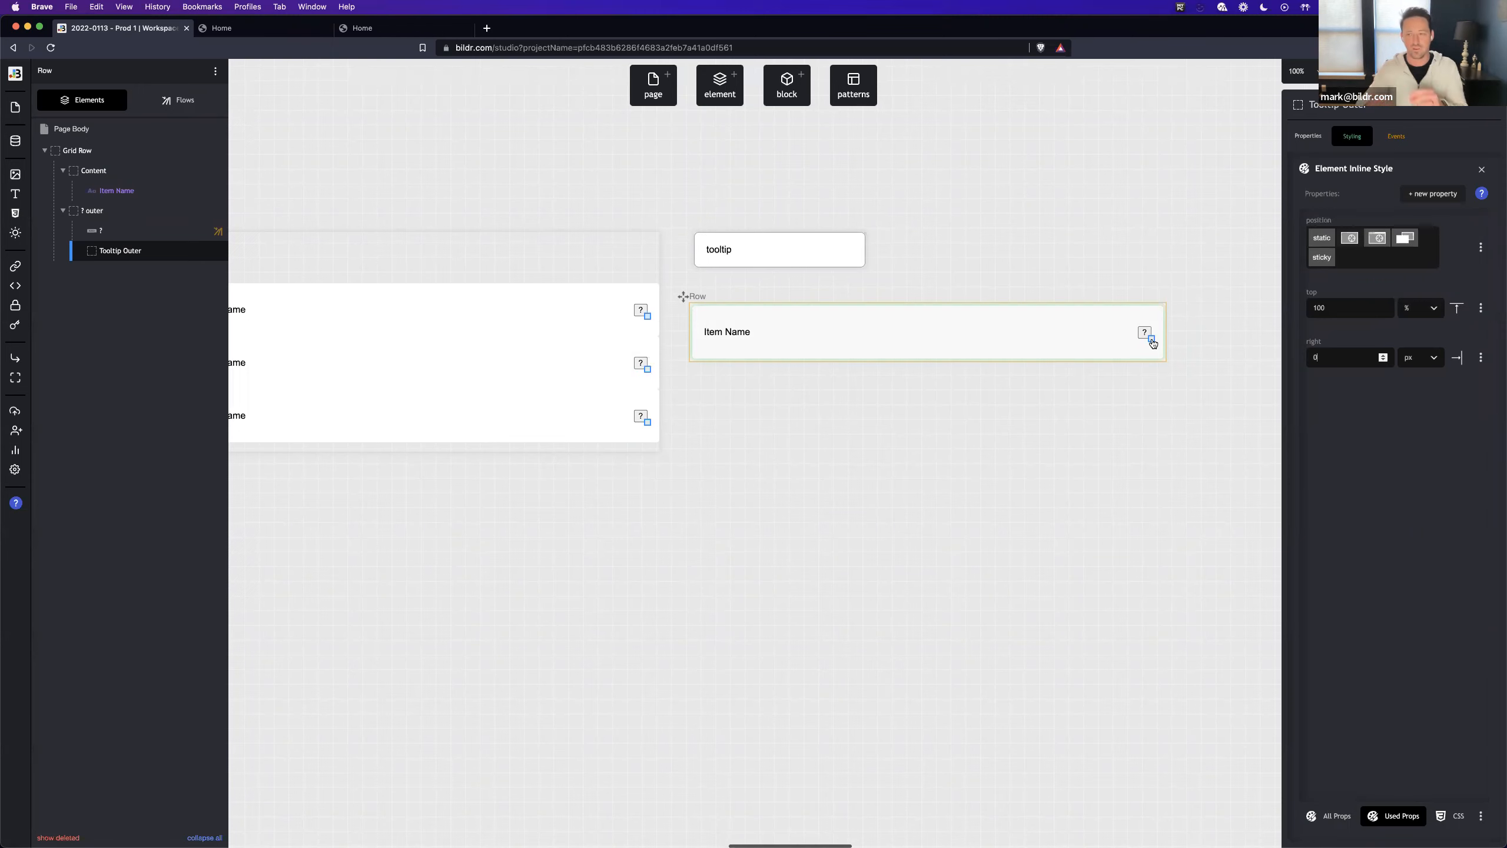
- Change Tooltip Outer's top property to a calc value of 100% + 5px
click(1416, 308)
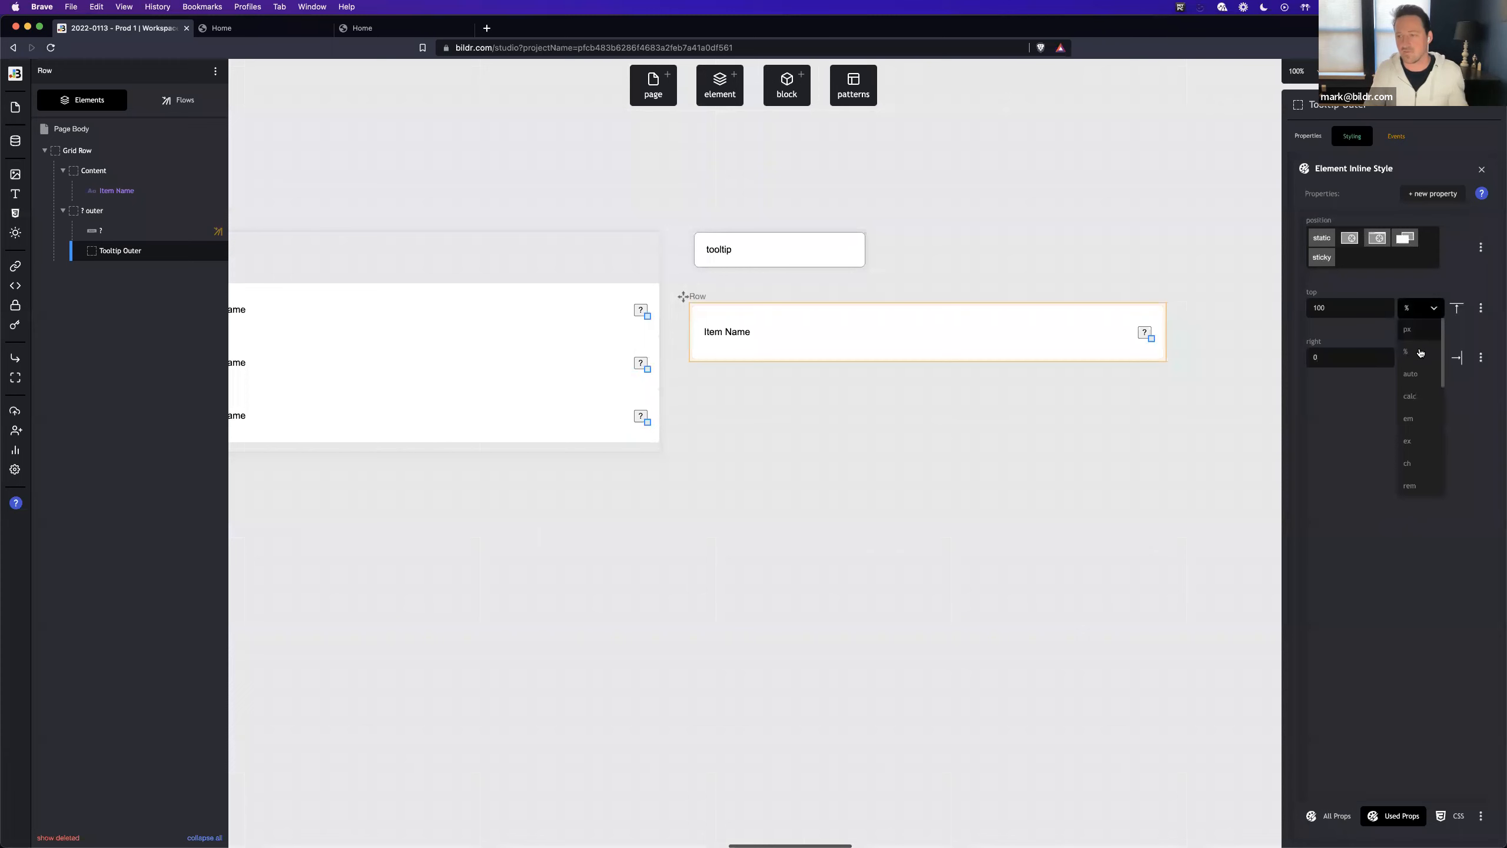
click(1423, 396)
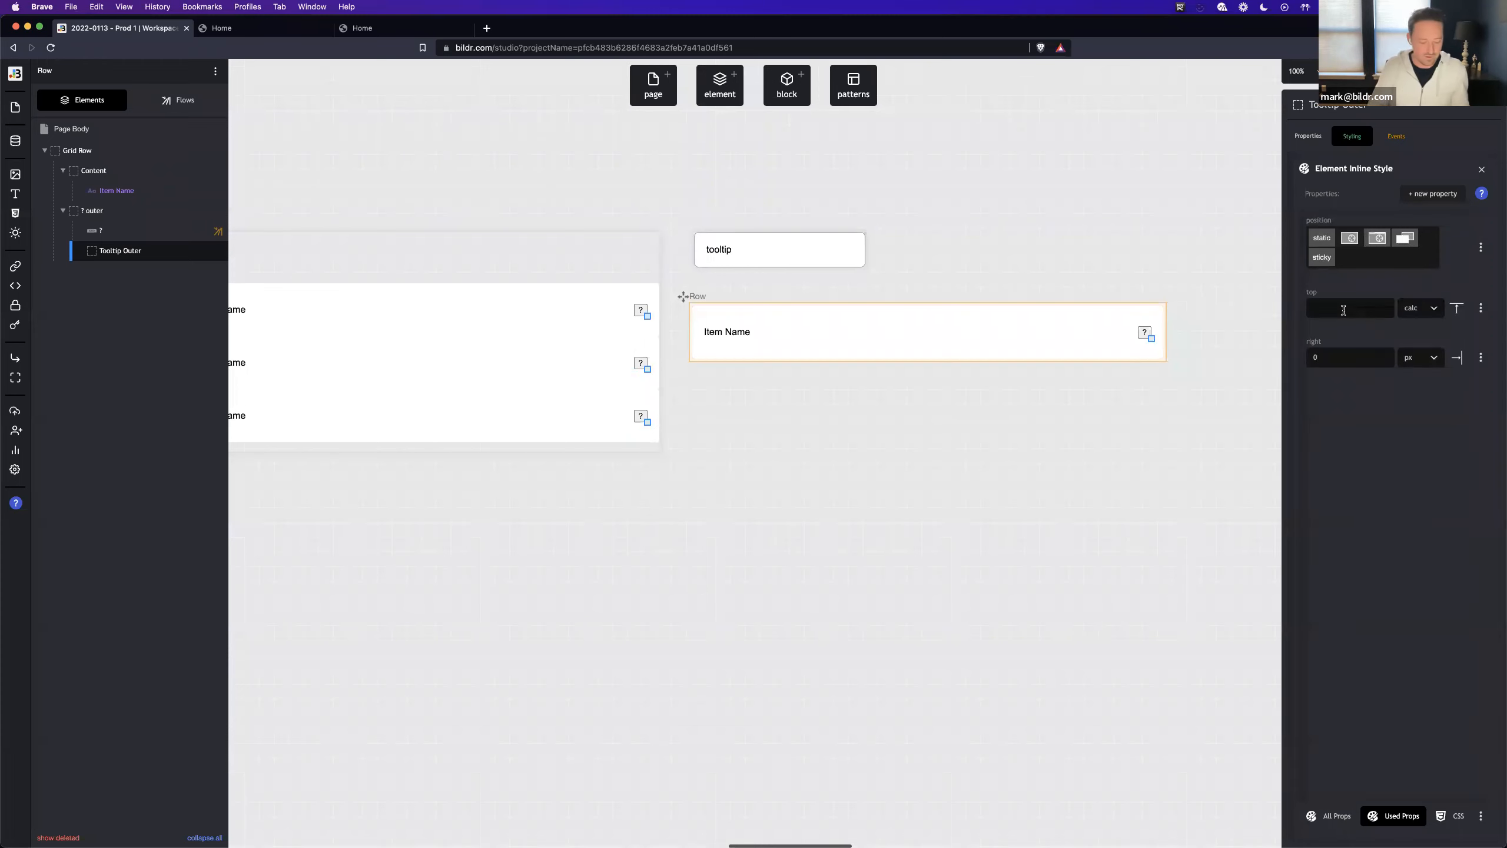
click(1343, 310)
text(100% +)
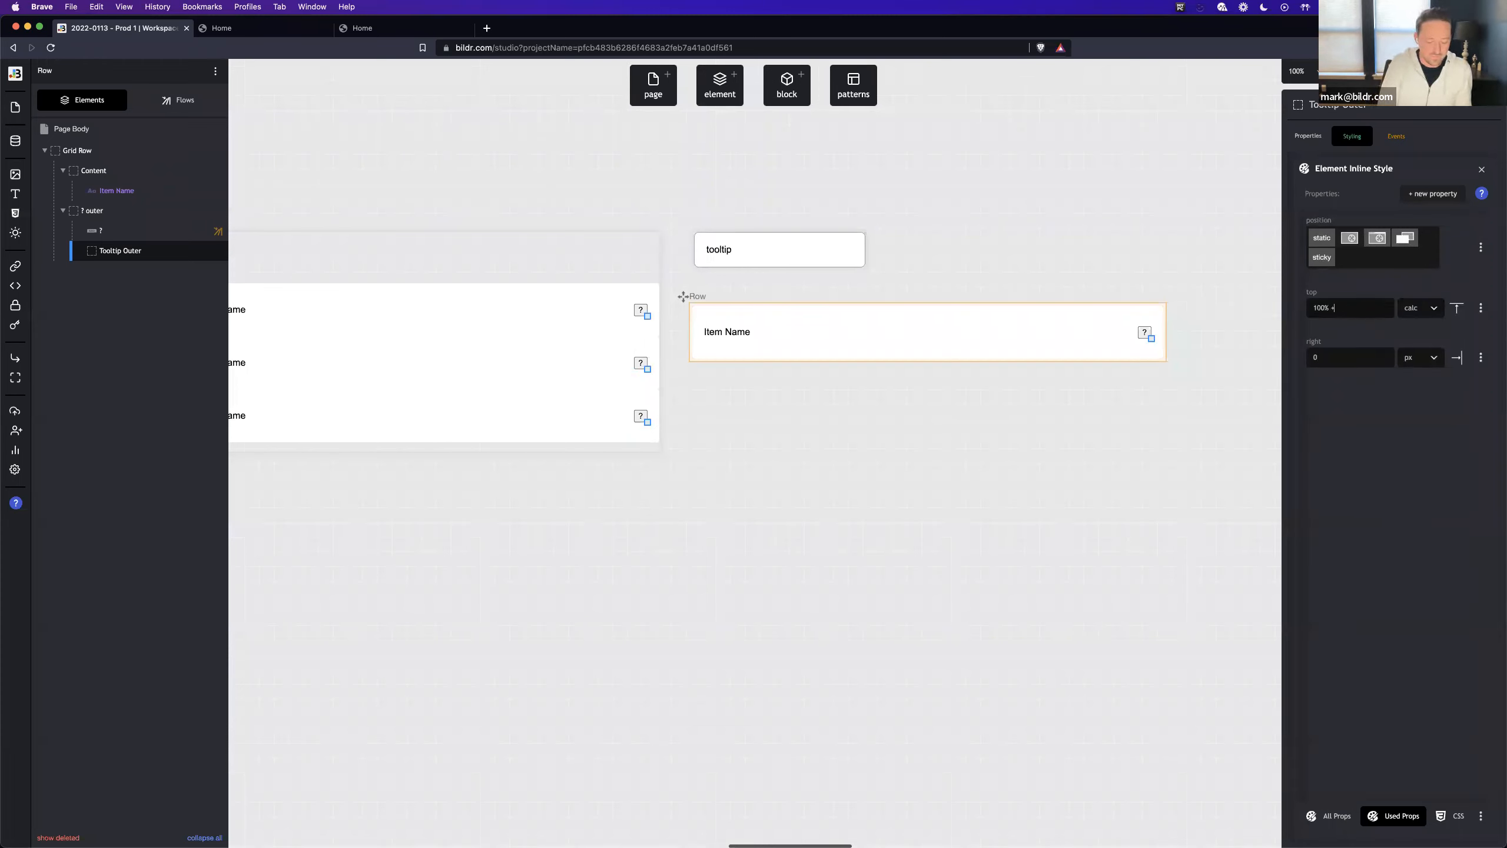
text( 5px)
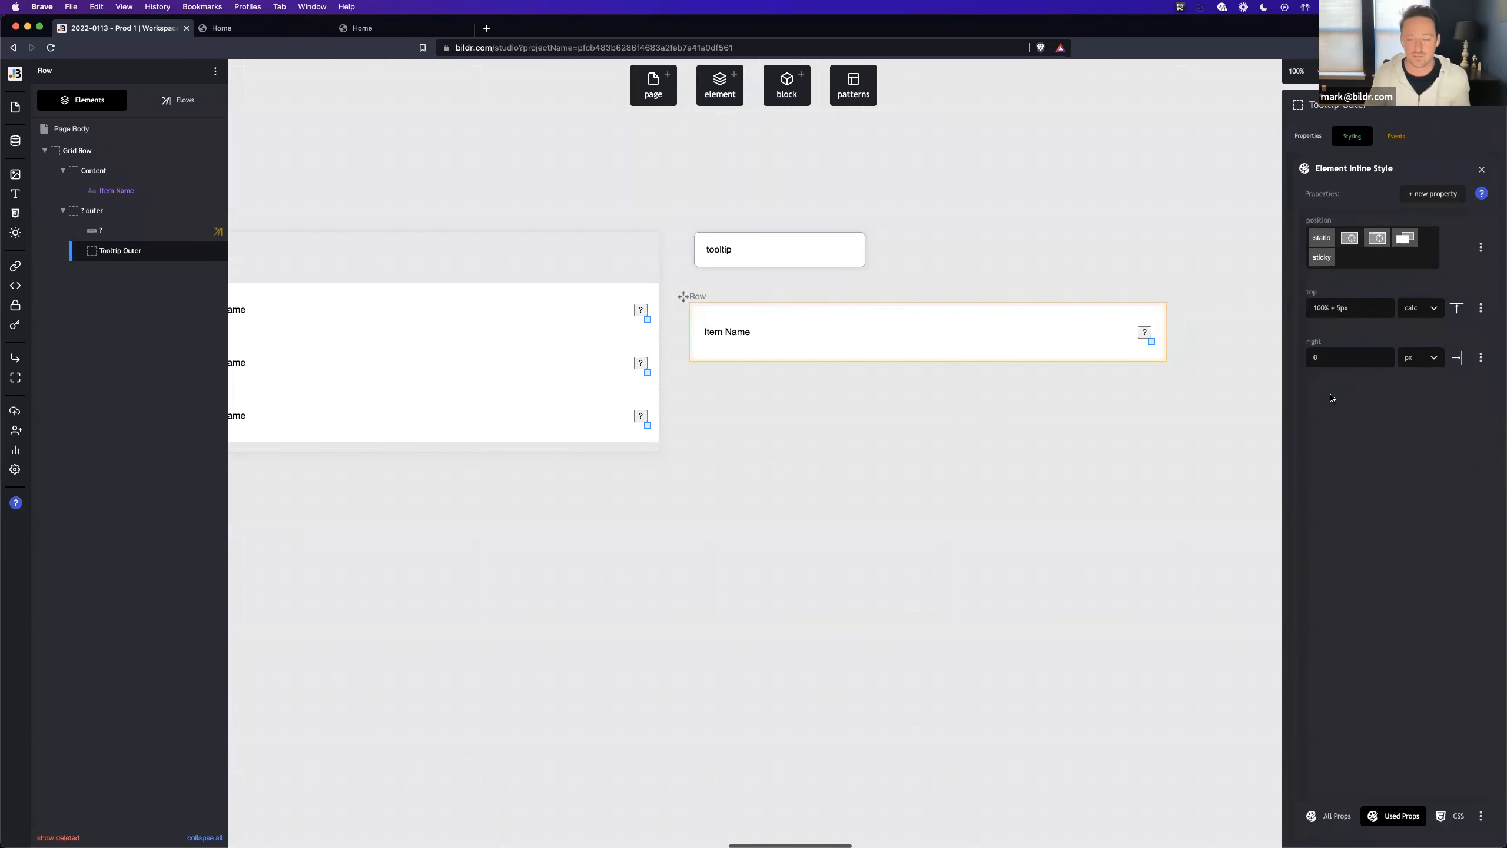
- Open the flow behind the ? button's click event and rename it "Show Tooltip - Root"
click(1144, 332)
click(1396, 136)
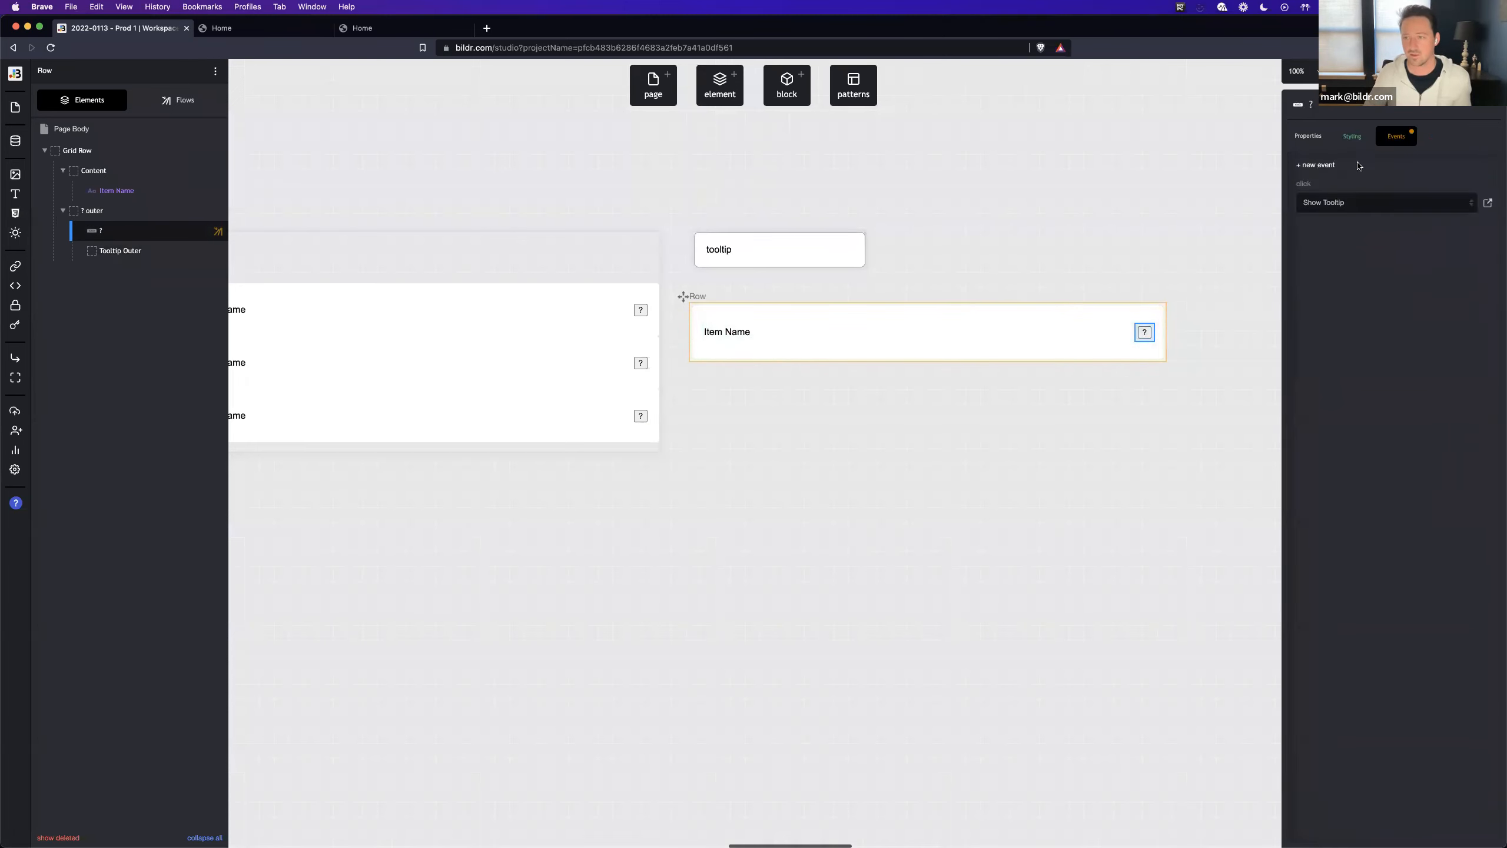
click(1476, 205)
click(1245, 109)
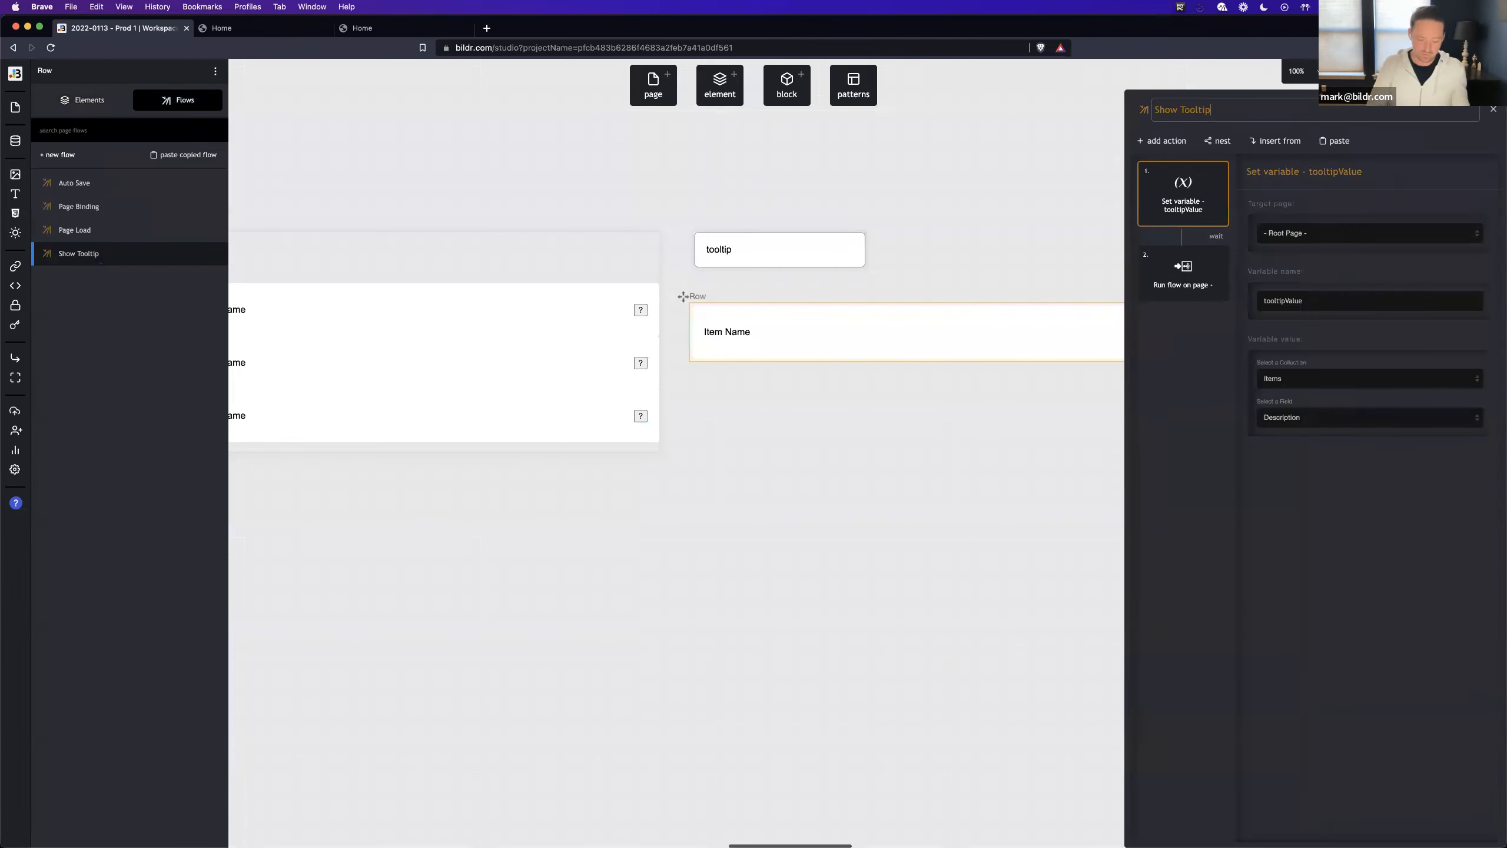
text(- Root)
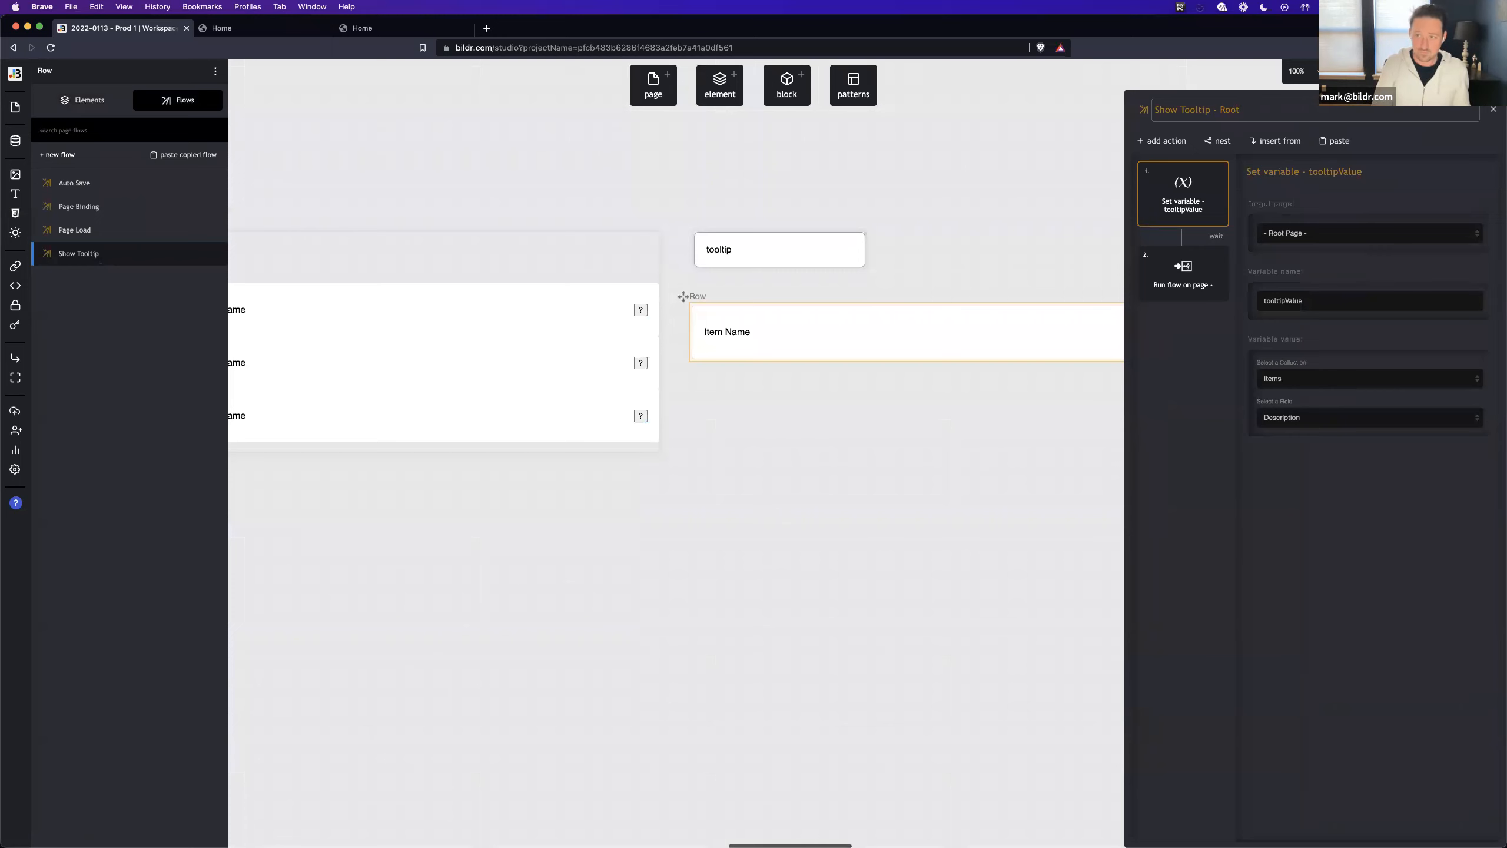
click(1494, 109)
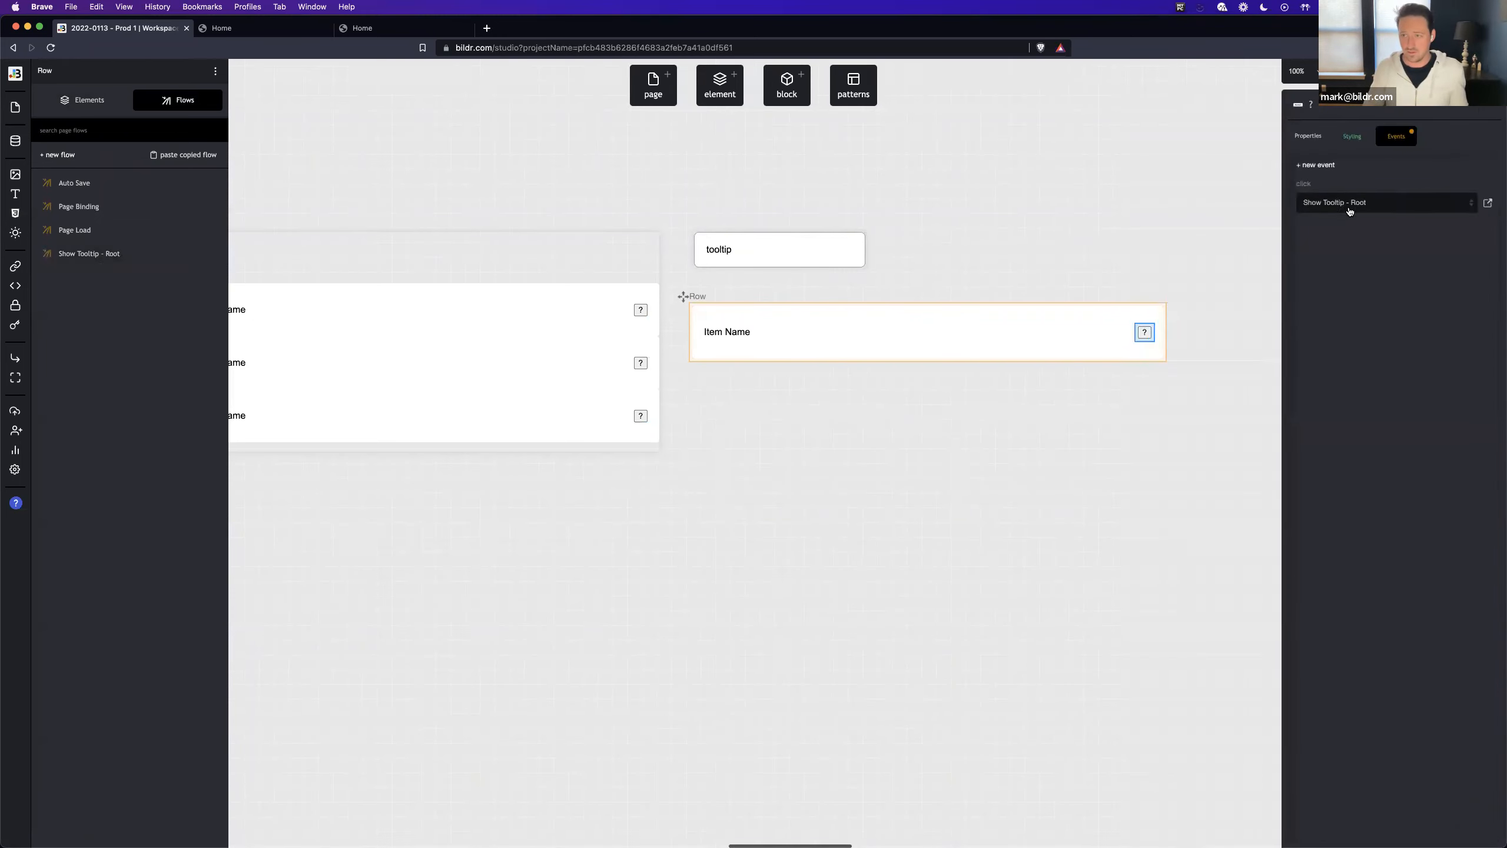
- Create a new flow named "Show Tooltip - Local" for the ? button's click event
click(1349, 205)
click(1356, 156)
text(Show Toolt)
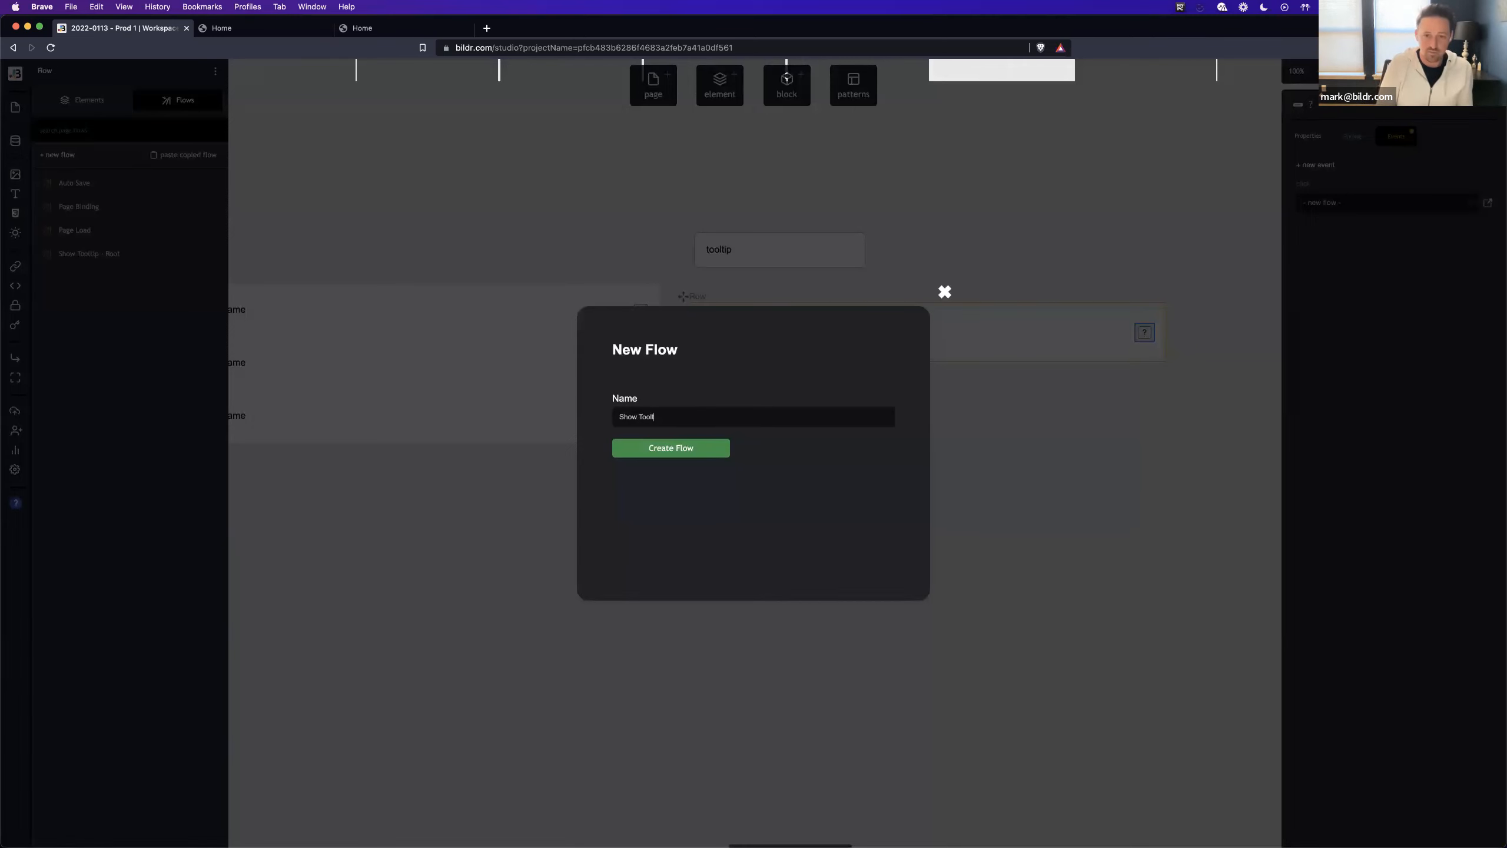
text(ip - Loc)
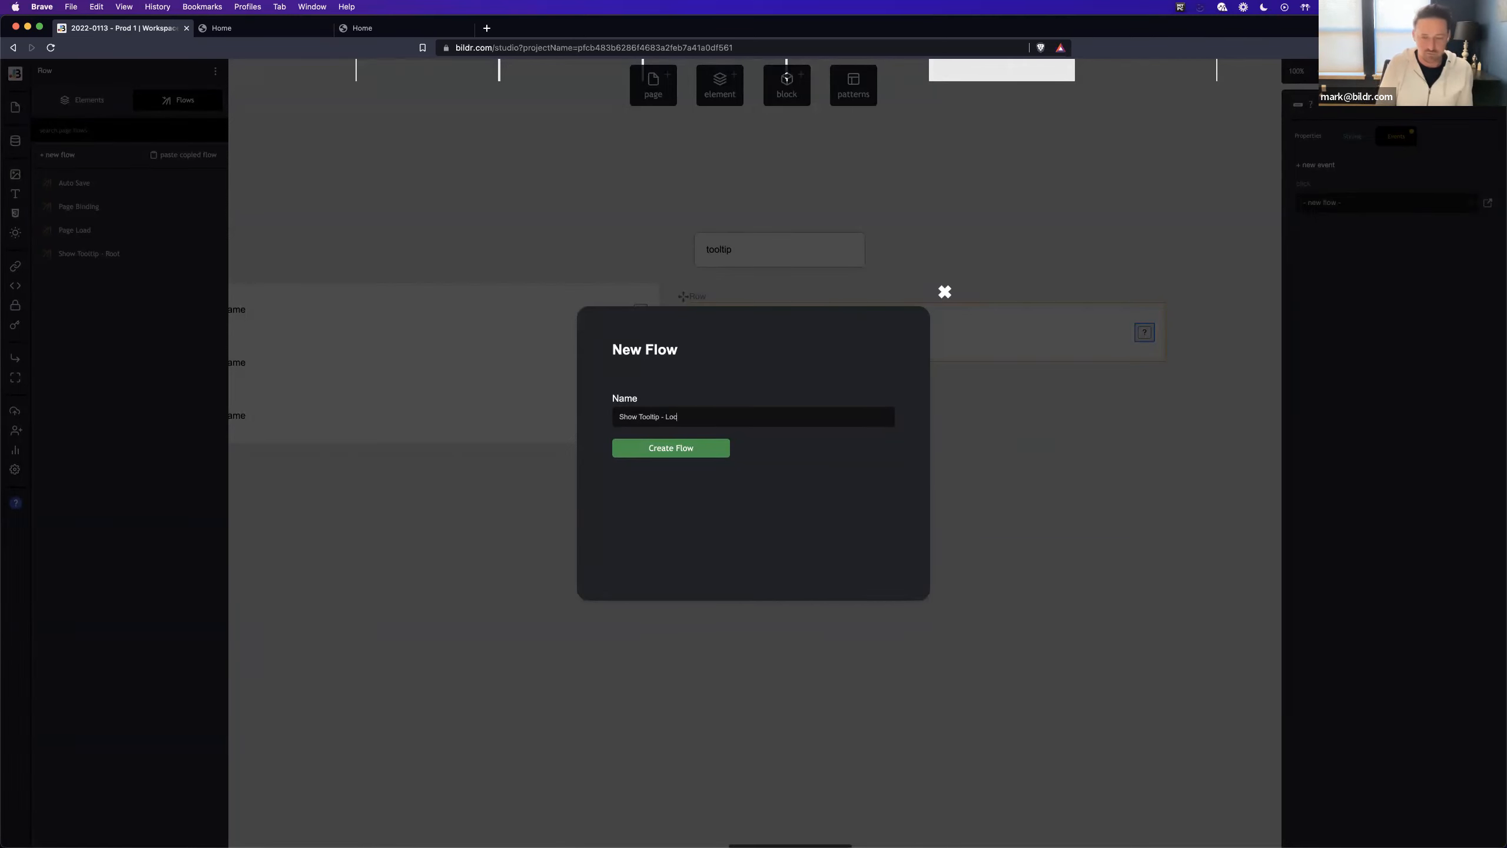
text(al)
key(Return)
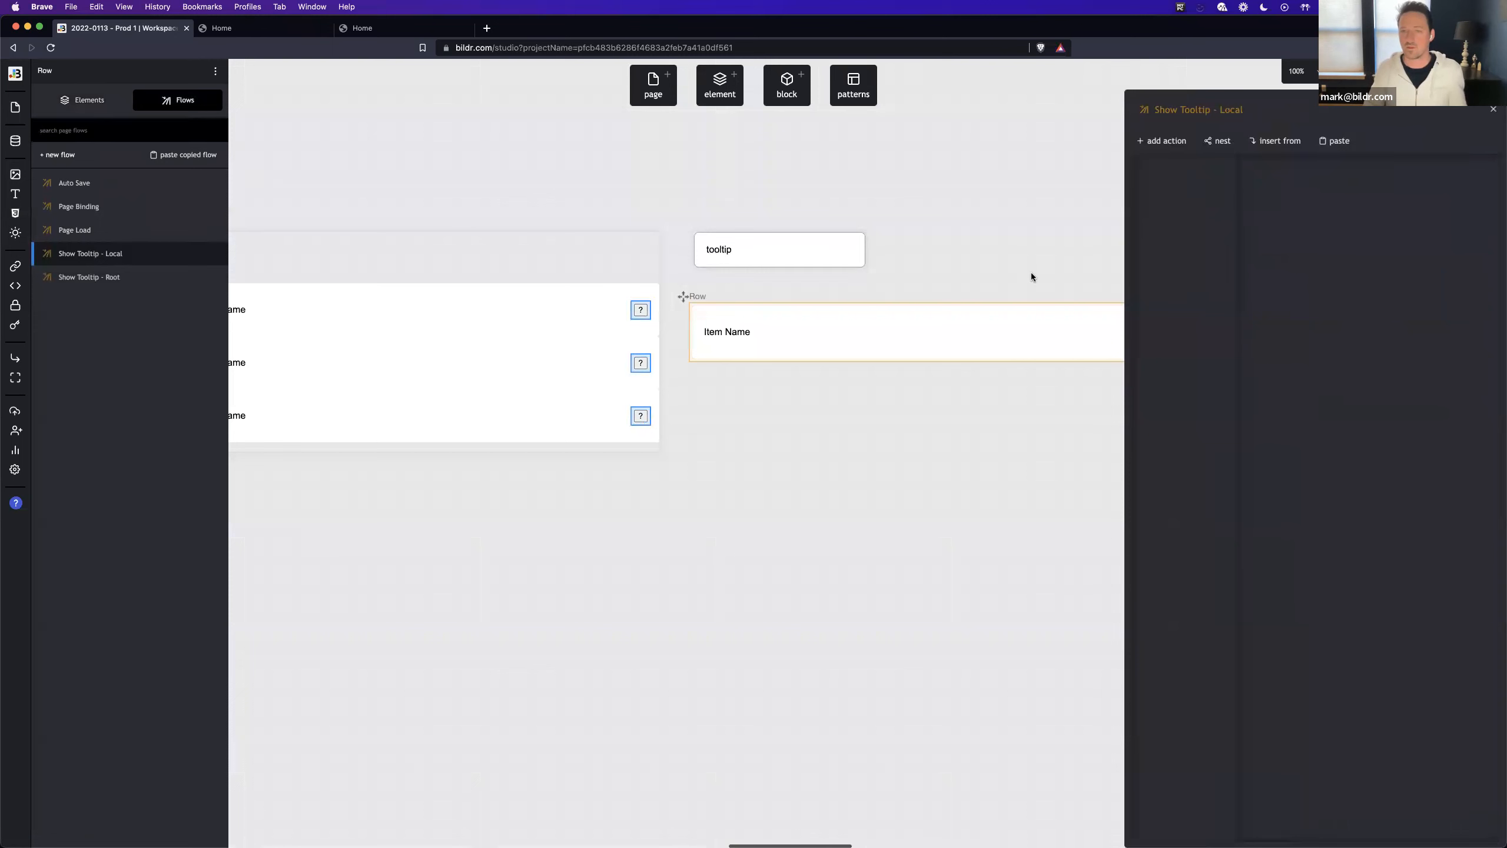
scroll(1032, 272, right, 4)
click(1169, 143)
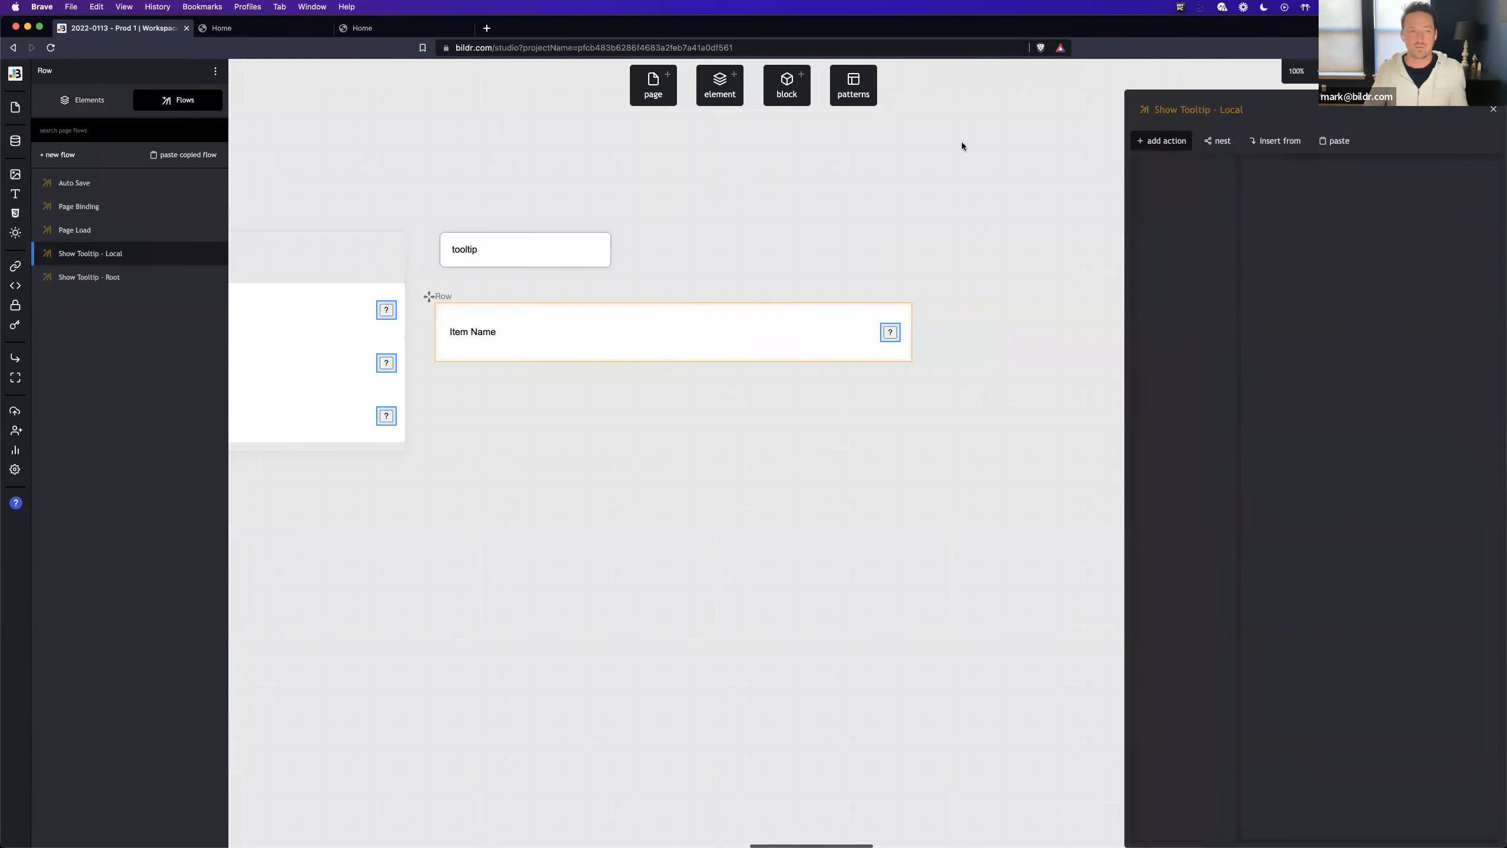
- Add an inline display property to the Tooltip Outer Div and set it to none (hidden)
click(83, 99)
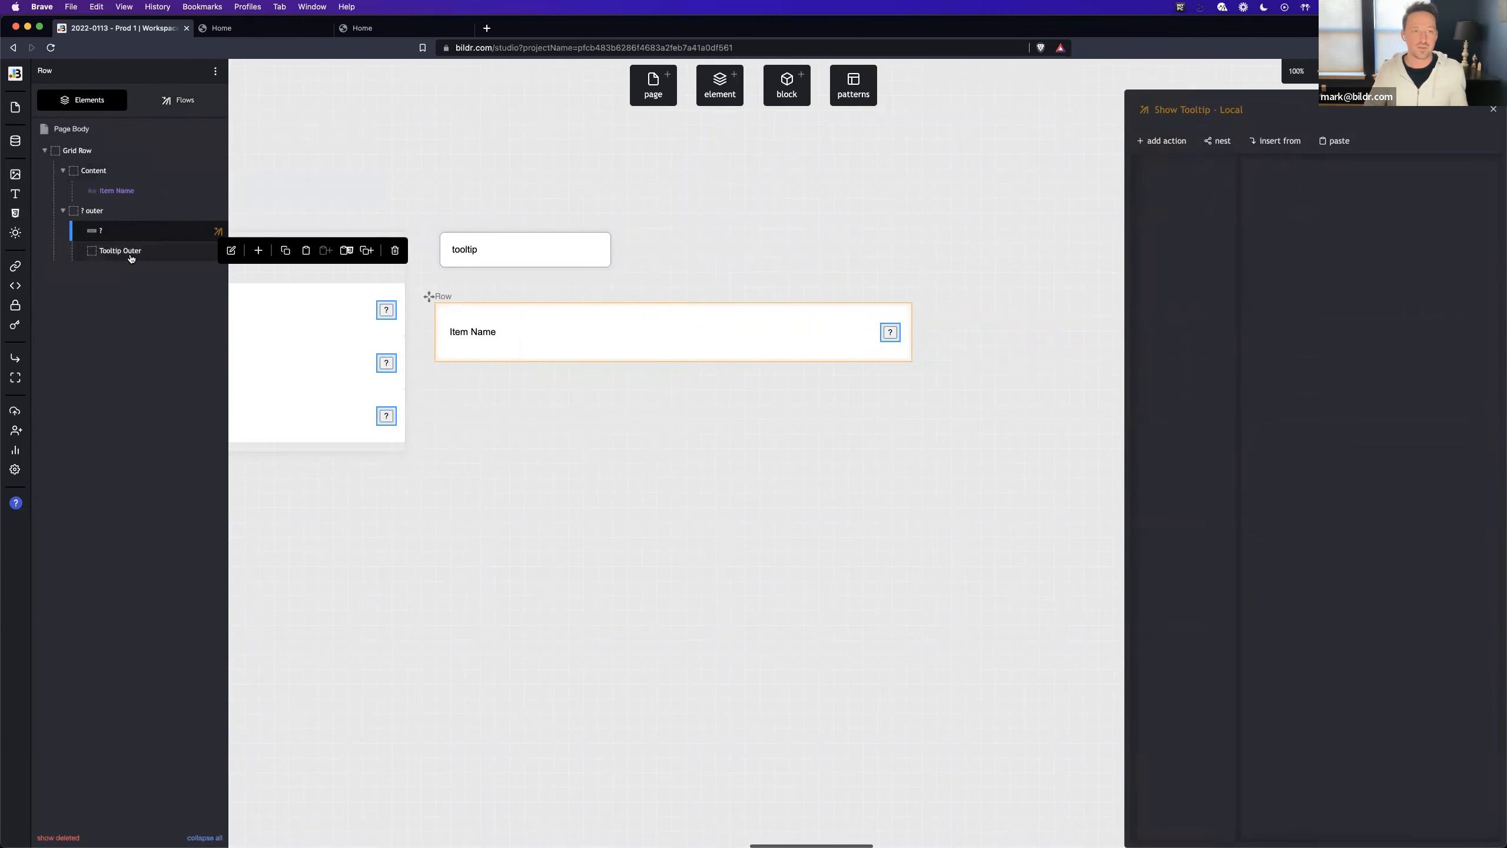
click(131, 251)
click(1354, 136)
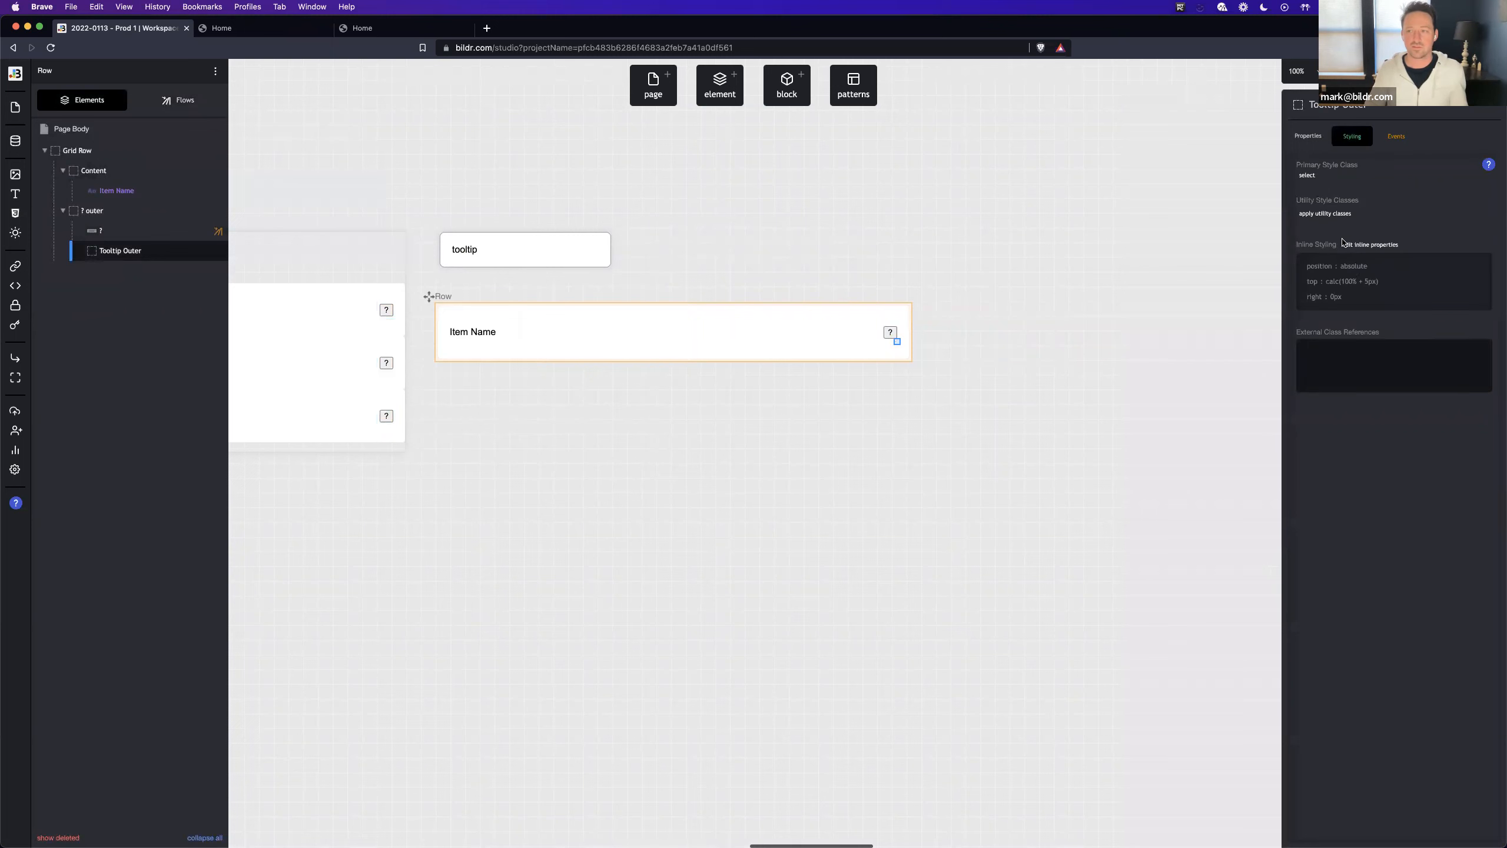
click(1357, 275)
click(1434, 194)
text(display)
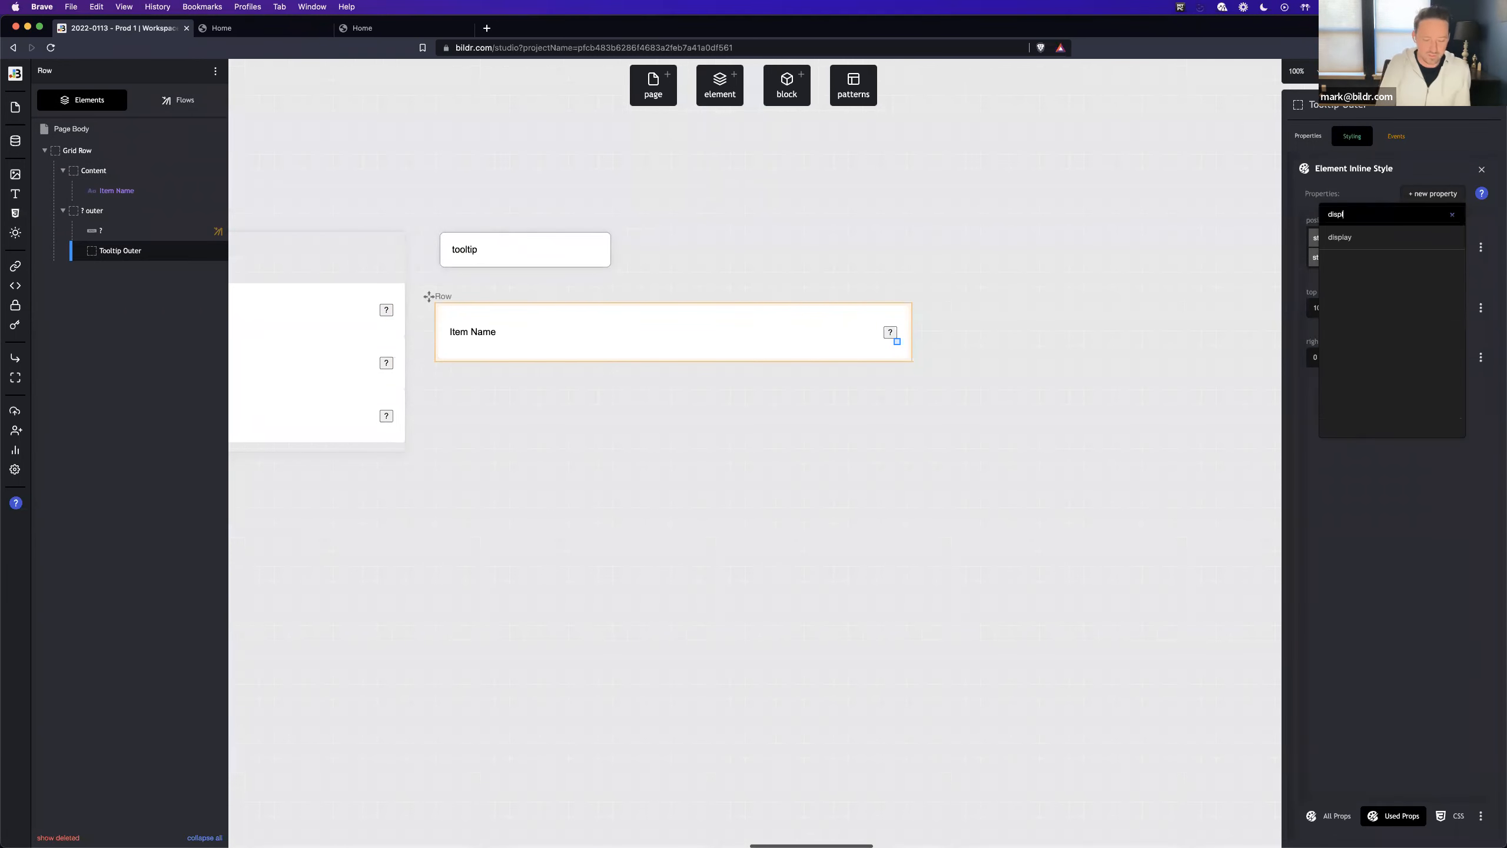
click(1411, 236)
click(1378, 428)
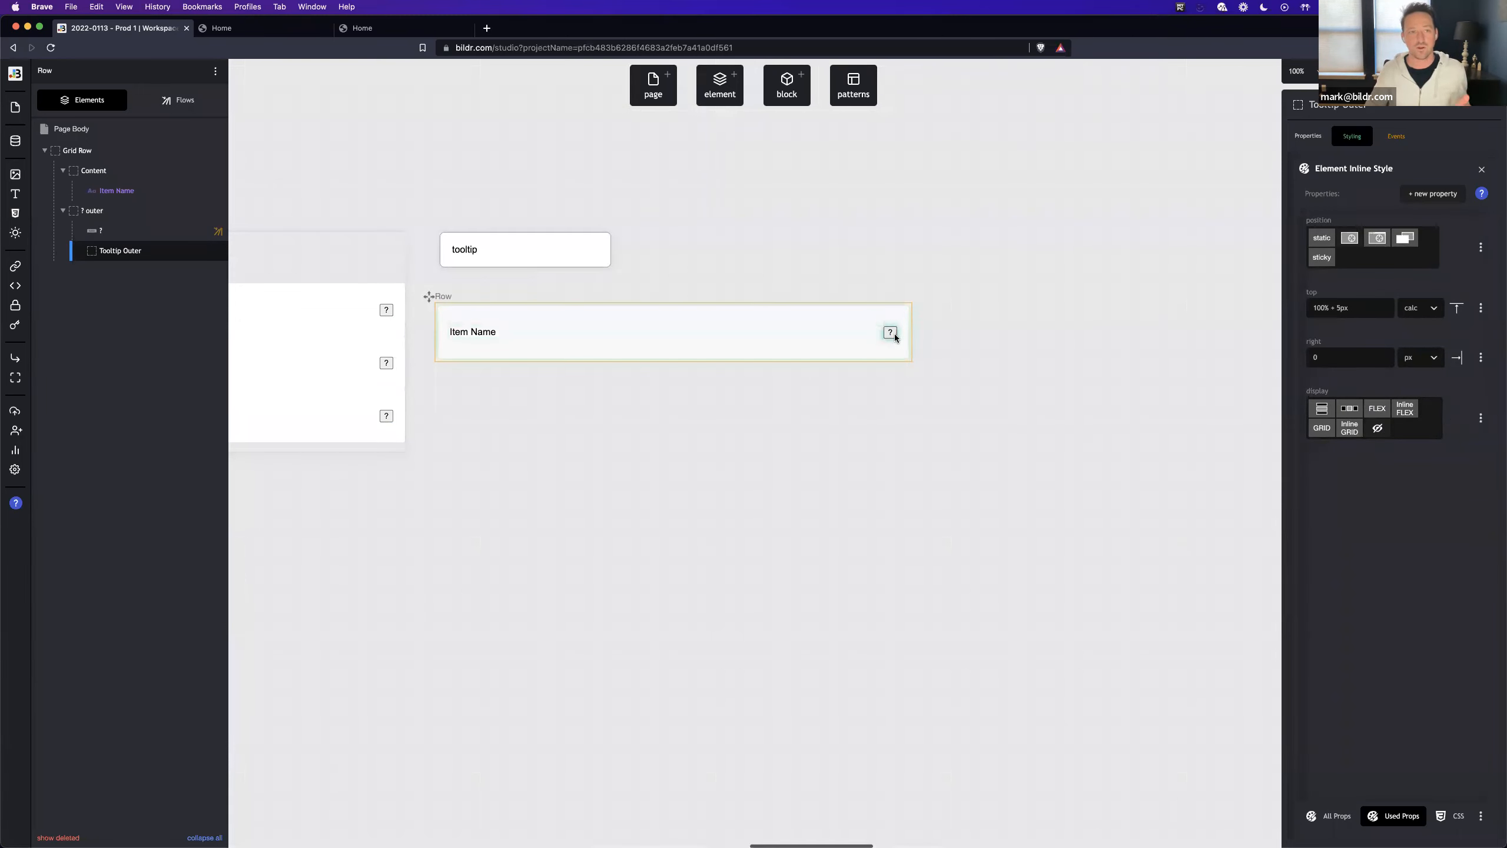
- Copy the Set variable - tooltipValue action from the "Show Tooltip - Root" flow into "Show Tooltip - Local"
click(175, 101)
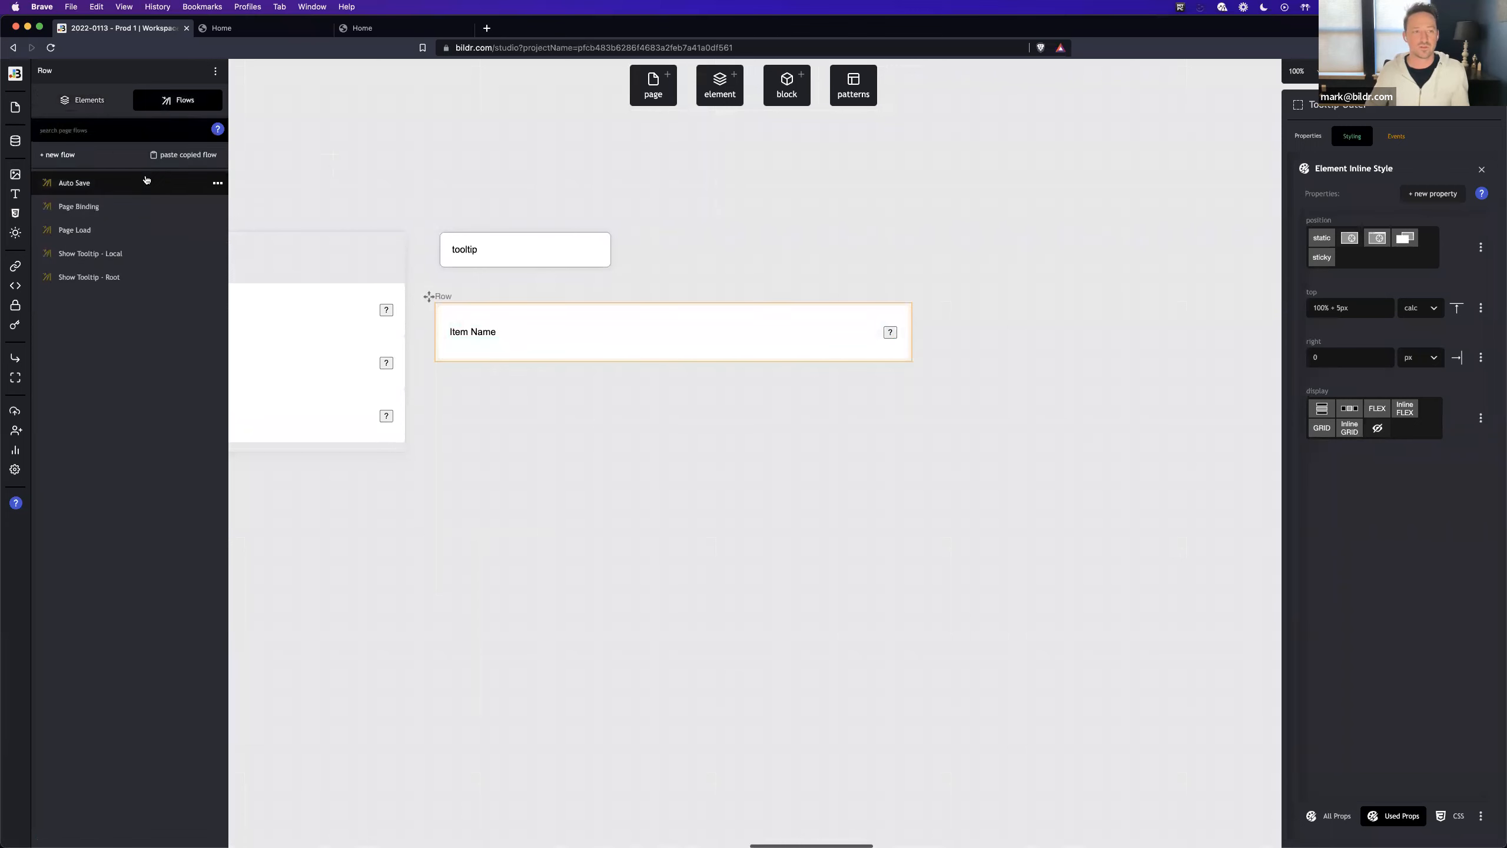
click(156, 285)
click(1216, 171)
click(1200, 198)
click(163, 252)
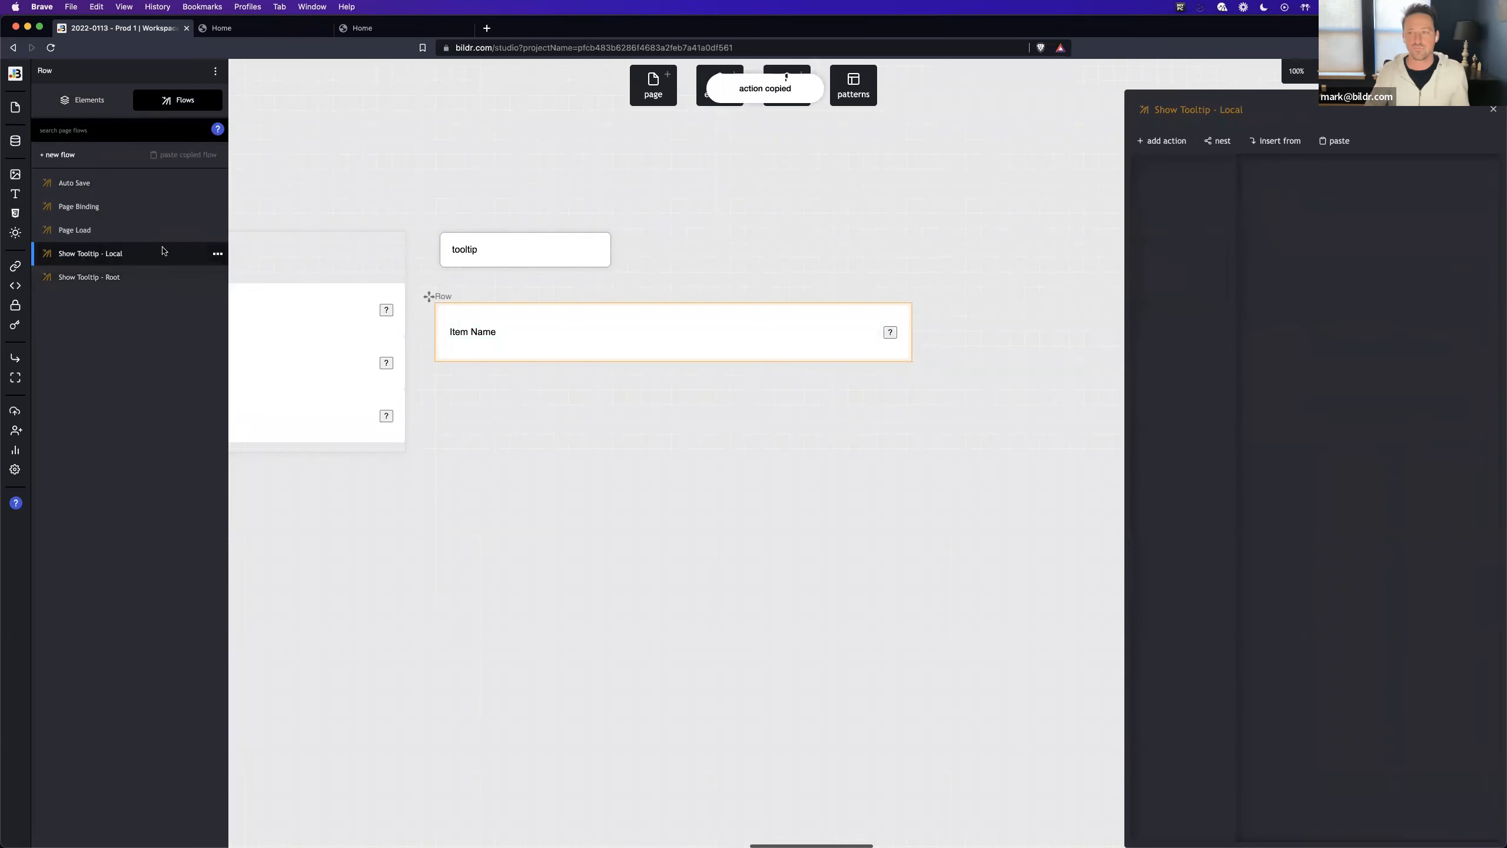
click(1336, 141)
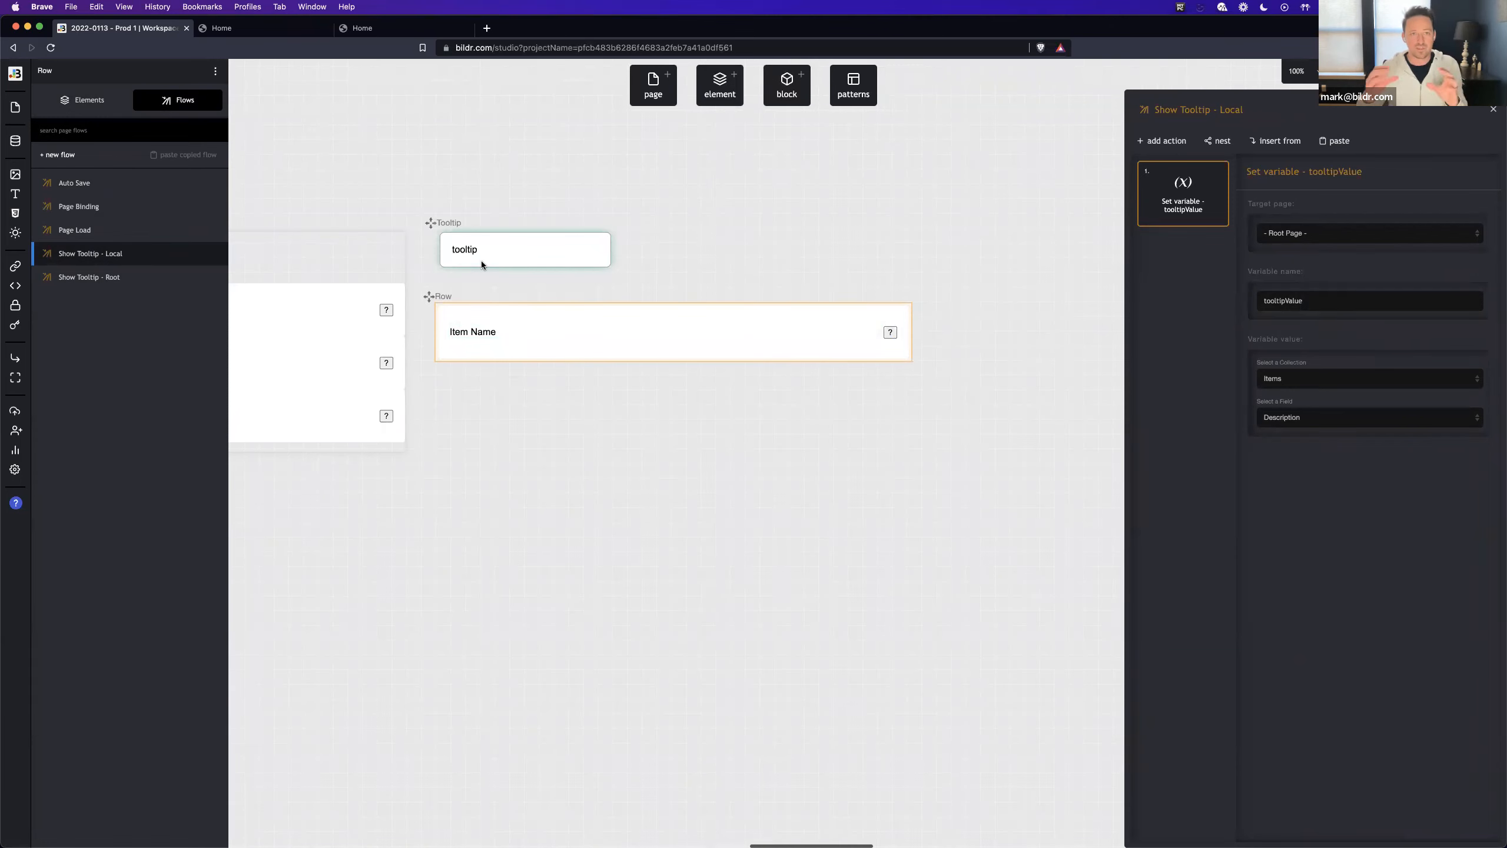
double_click(460, 250)
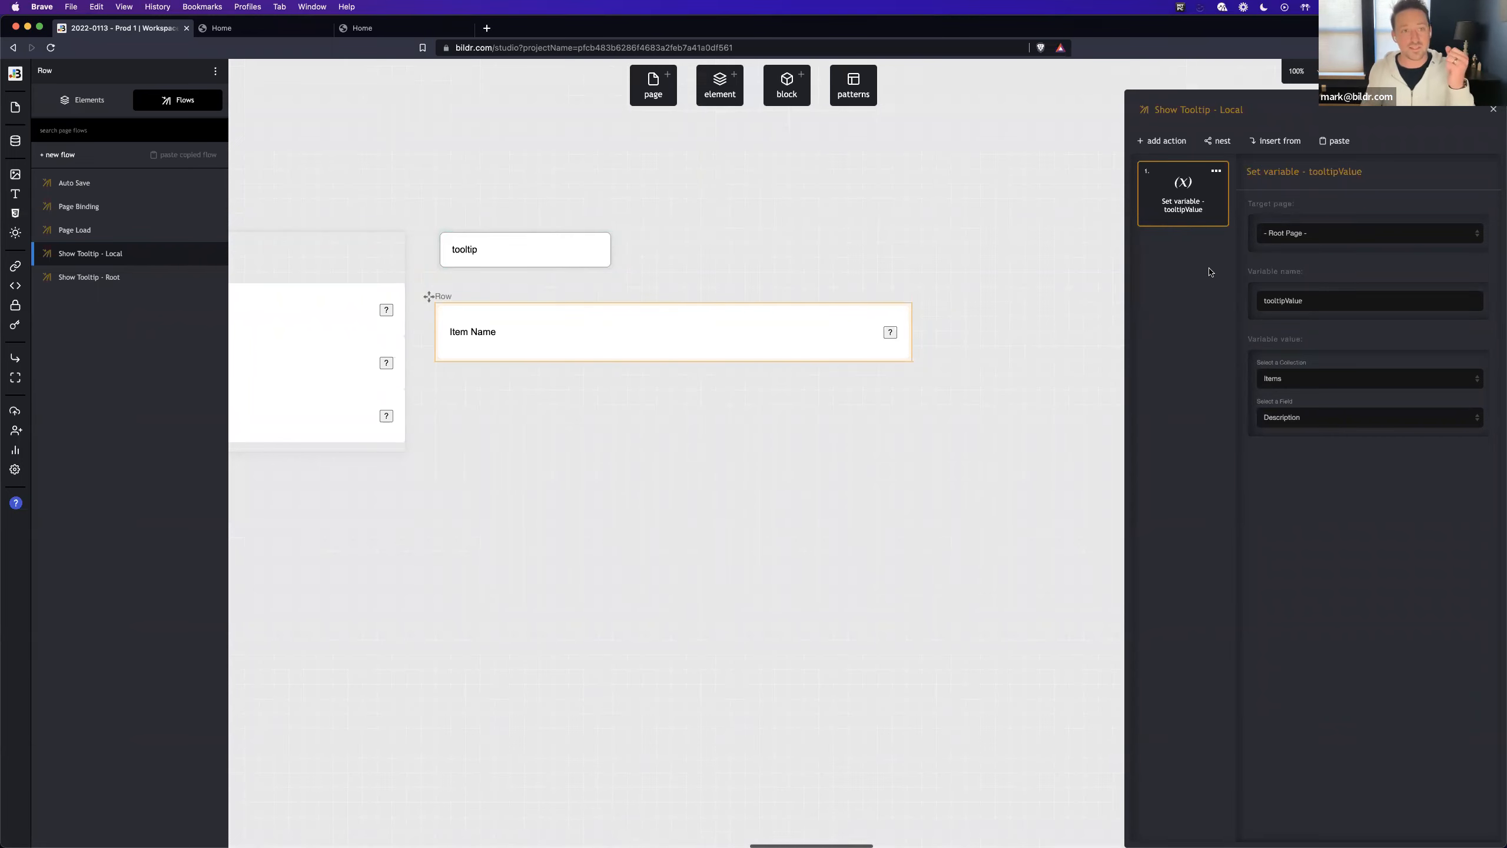
- Add an Open page into Container action that opens the Tooltip page into the current page's Tooltip Outer element
click(1162, 140)
text(open page)
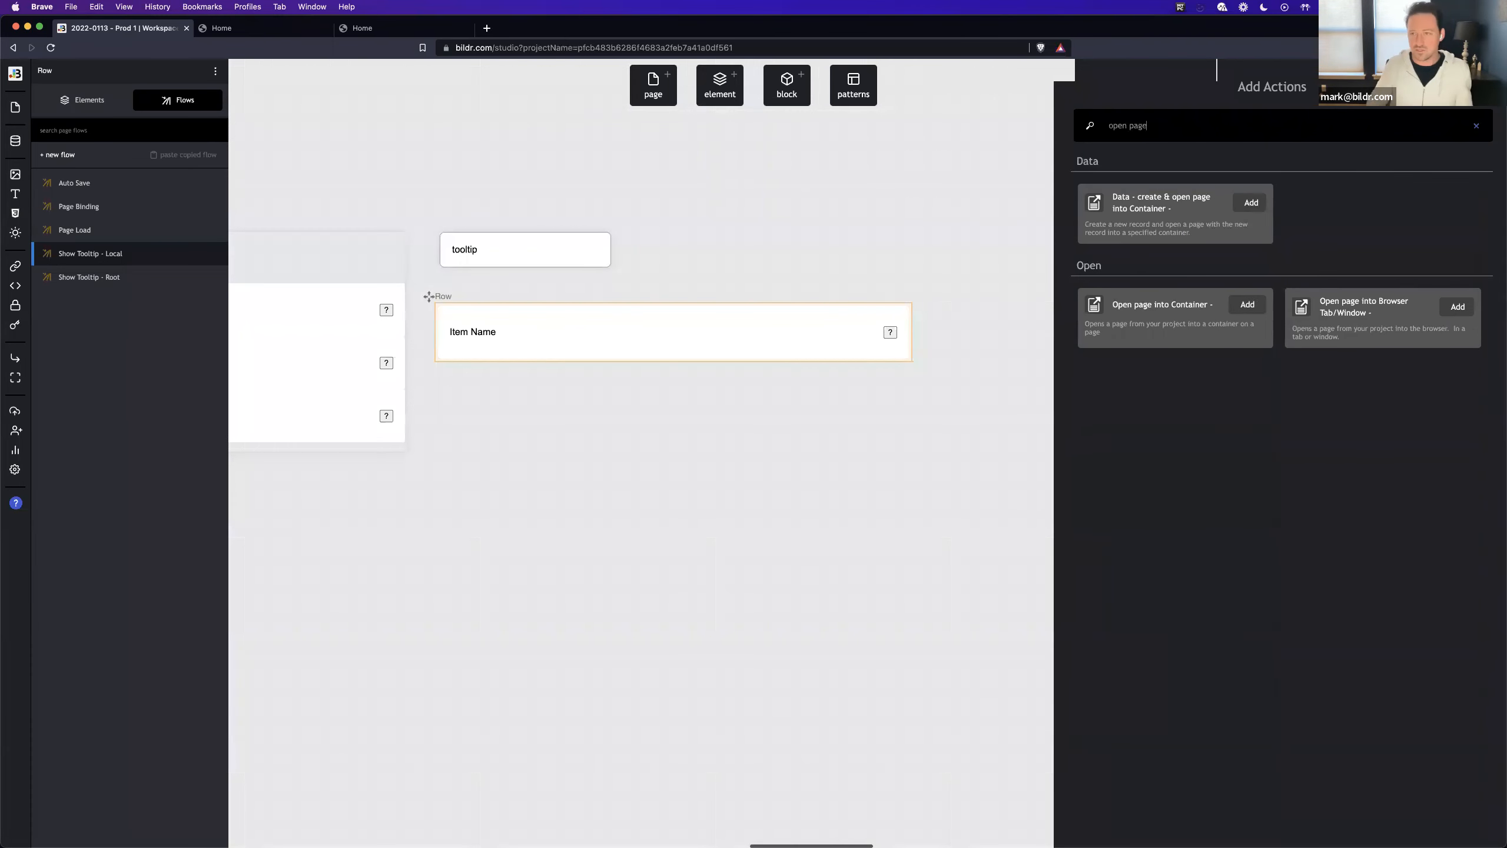
click(1220, 306)
click(1336, 233)
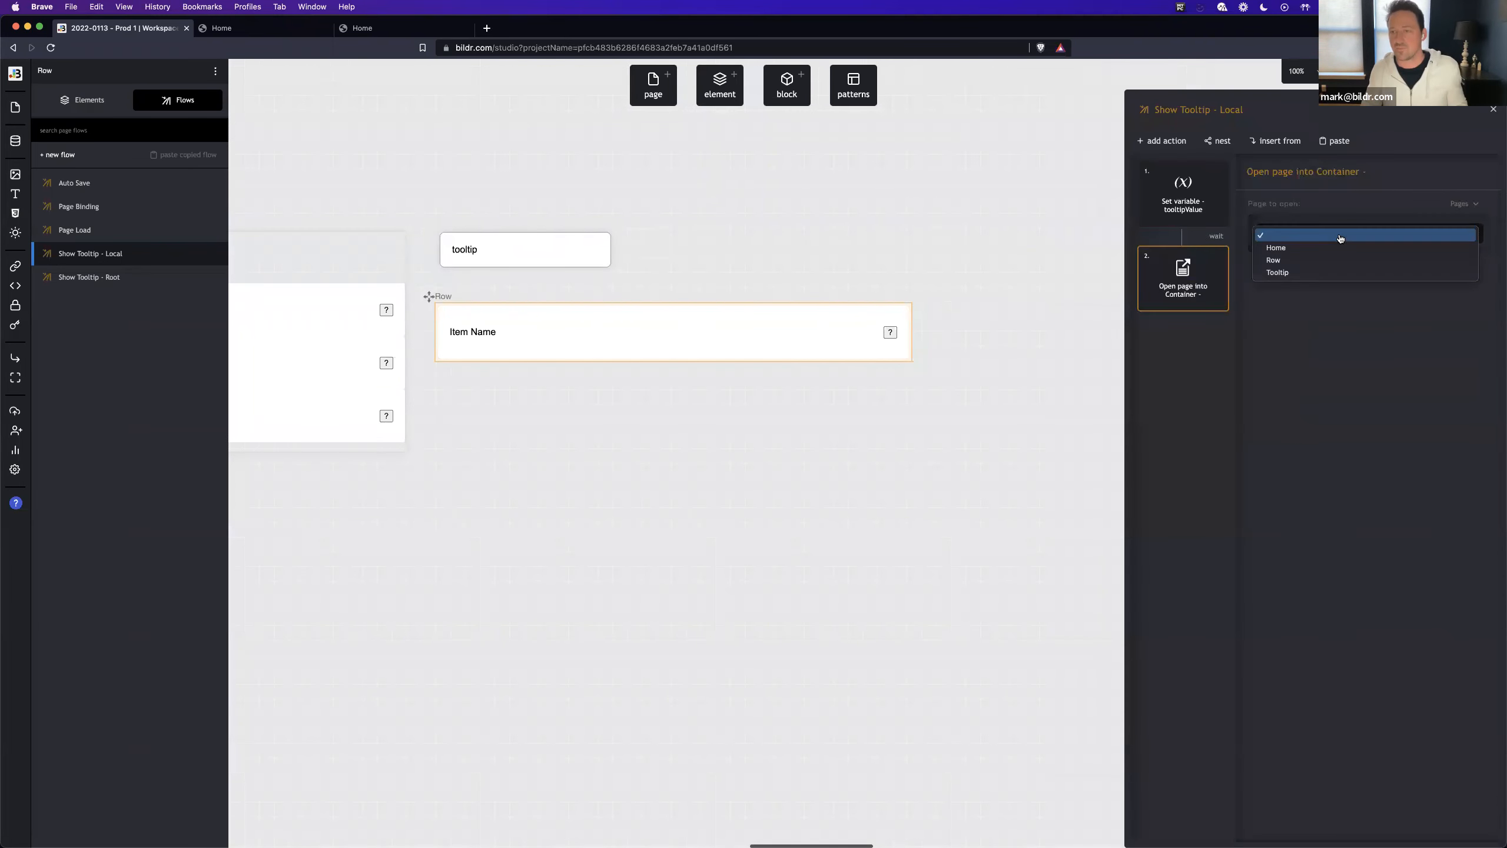
click(1340, 273)
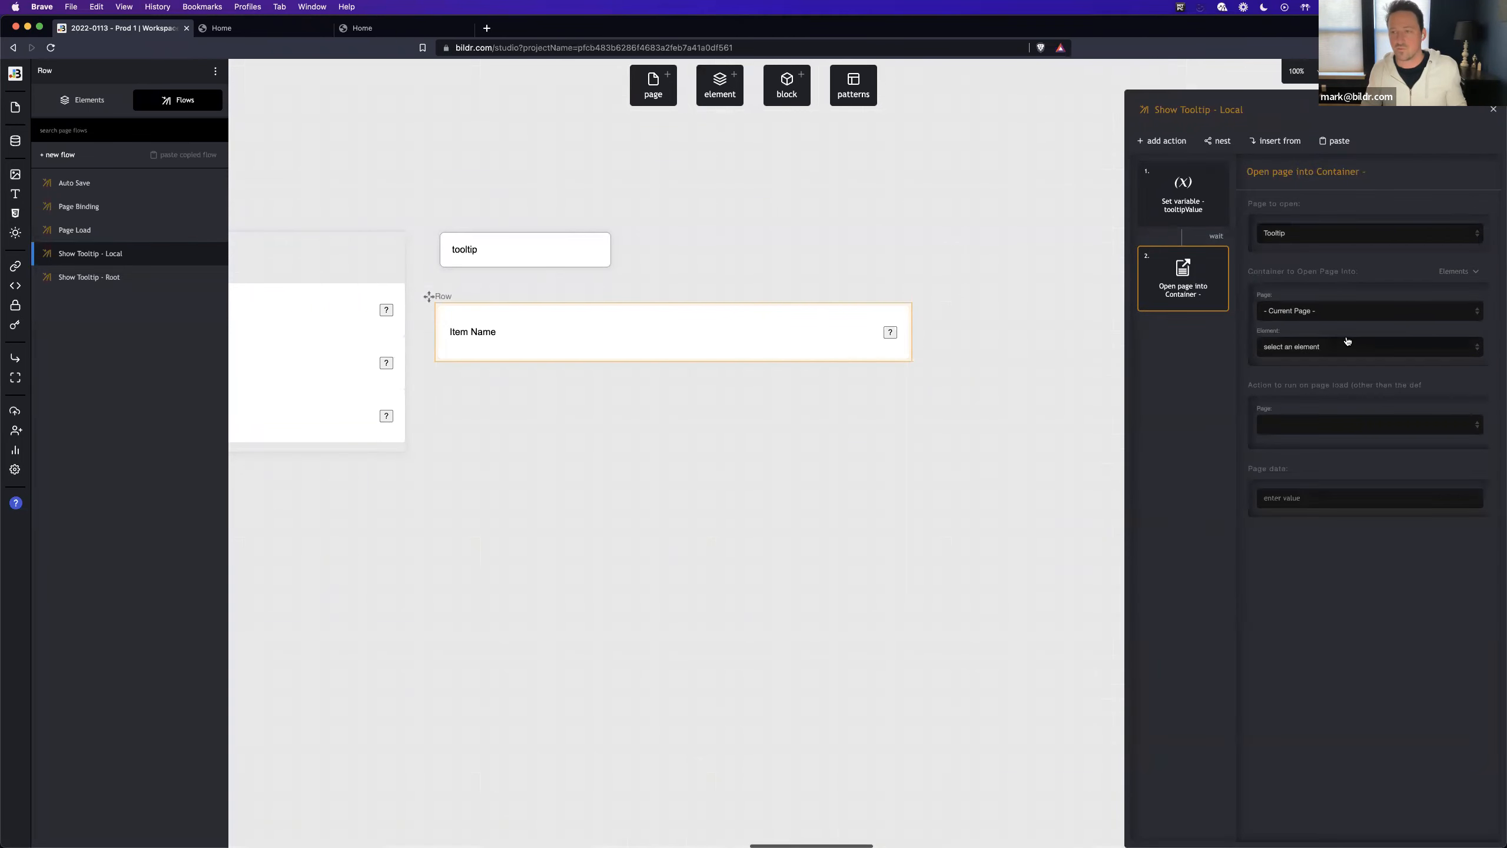
click(1347, 343)
click(1335, 486)
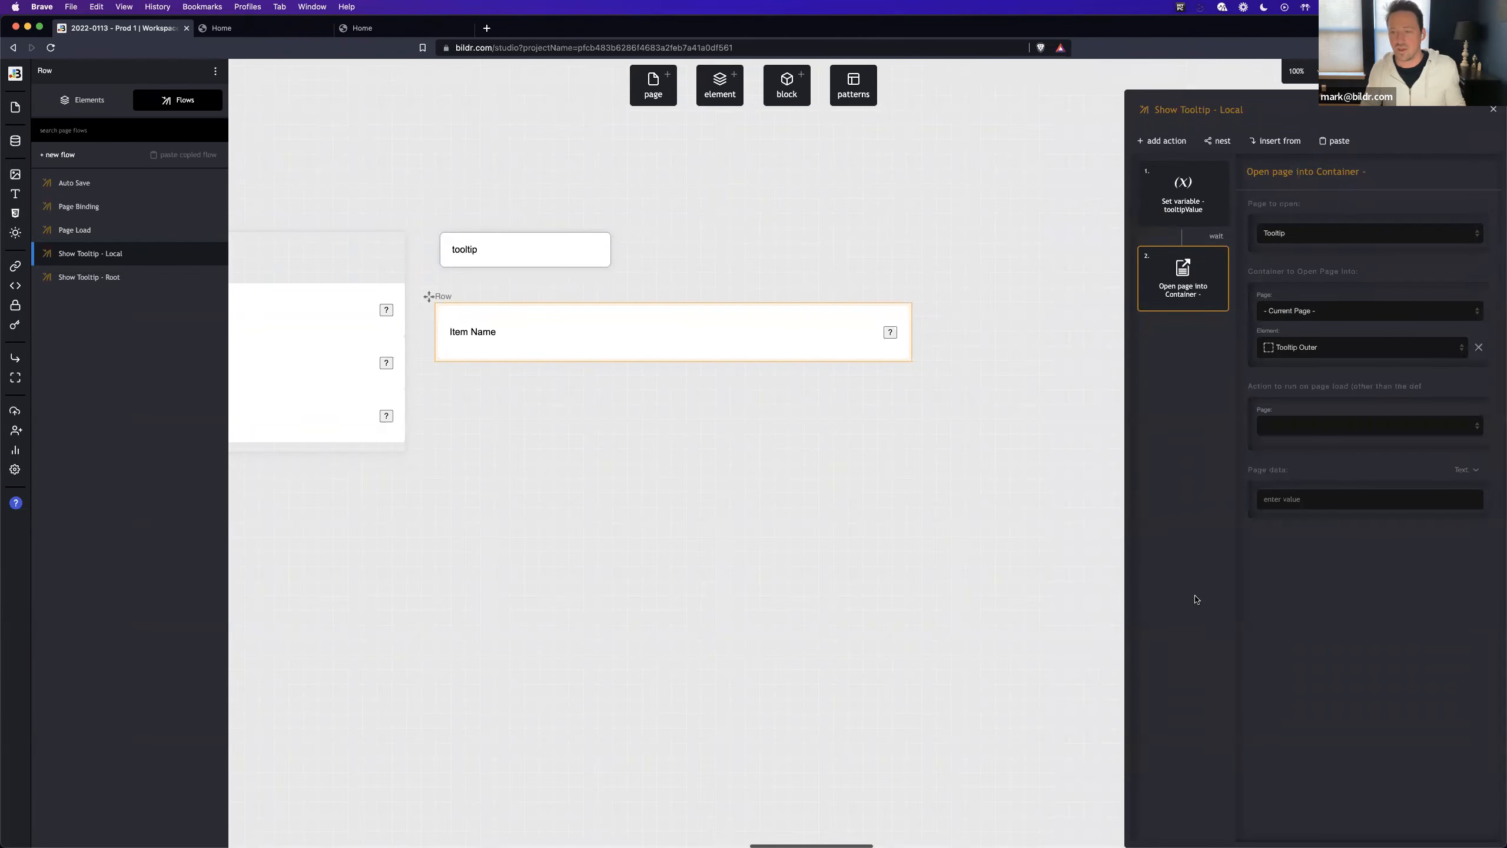
- Add an Element - set style property action for Tooltip Outer with property name display and no value
click(1160, 141)
text(style)
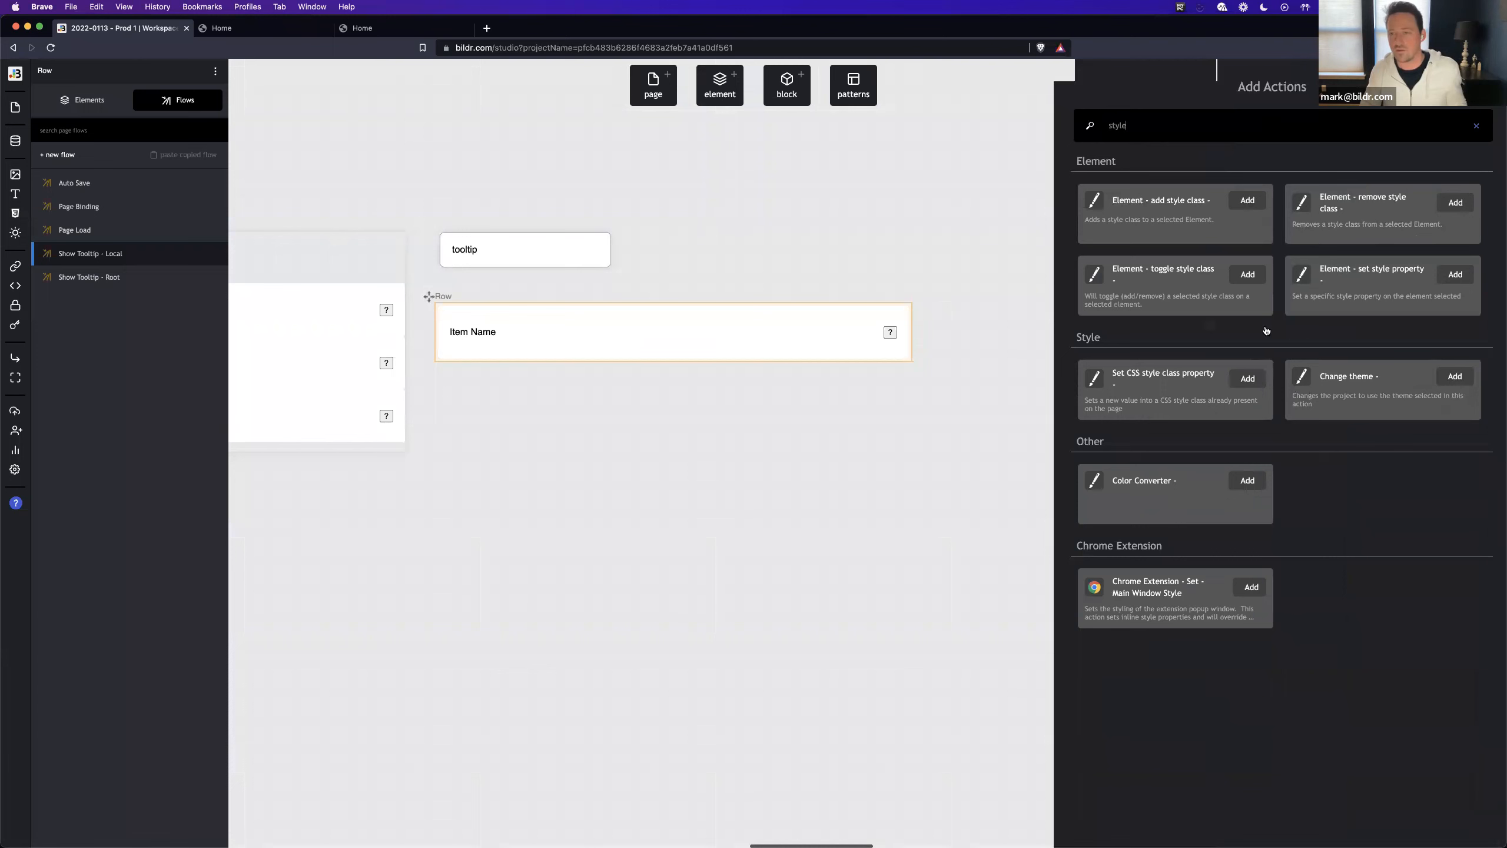
click(1343, 306)
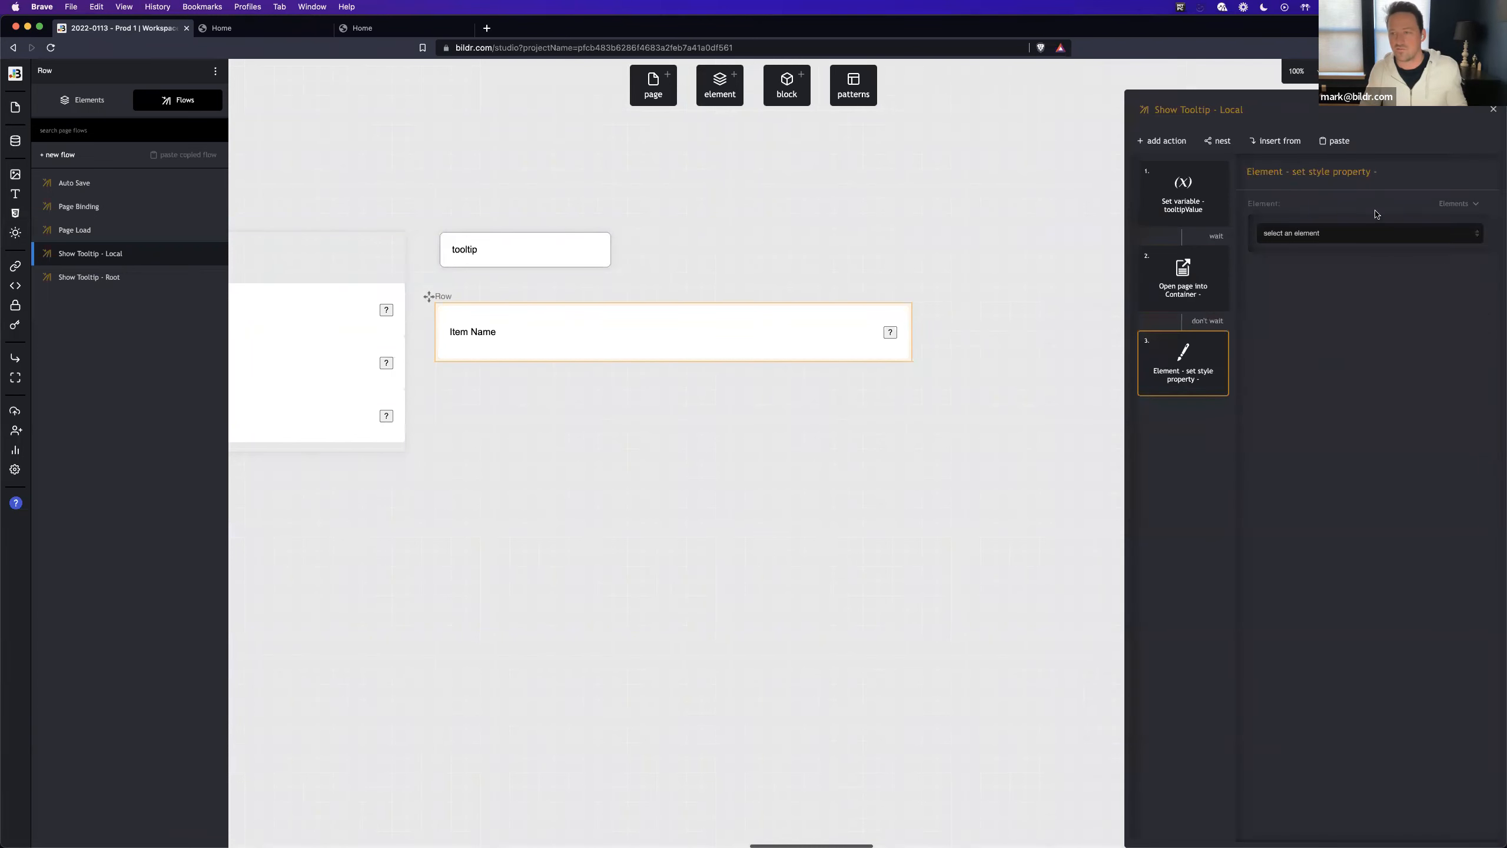
click(1369, 232)
click(1353, 372)
click(1377, 301)
text(display)
key(Tab)
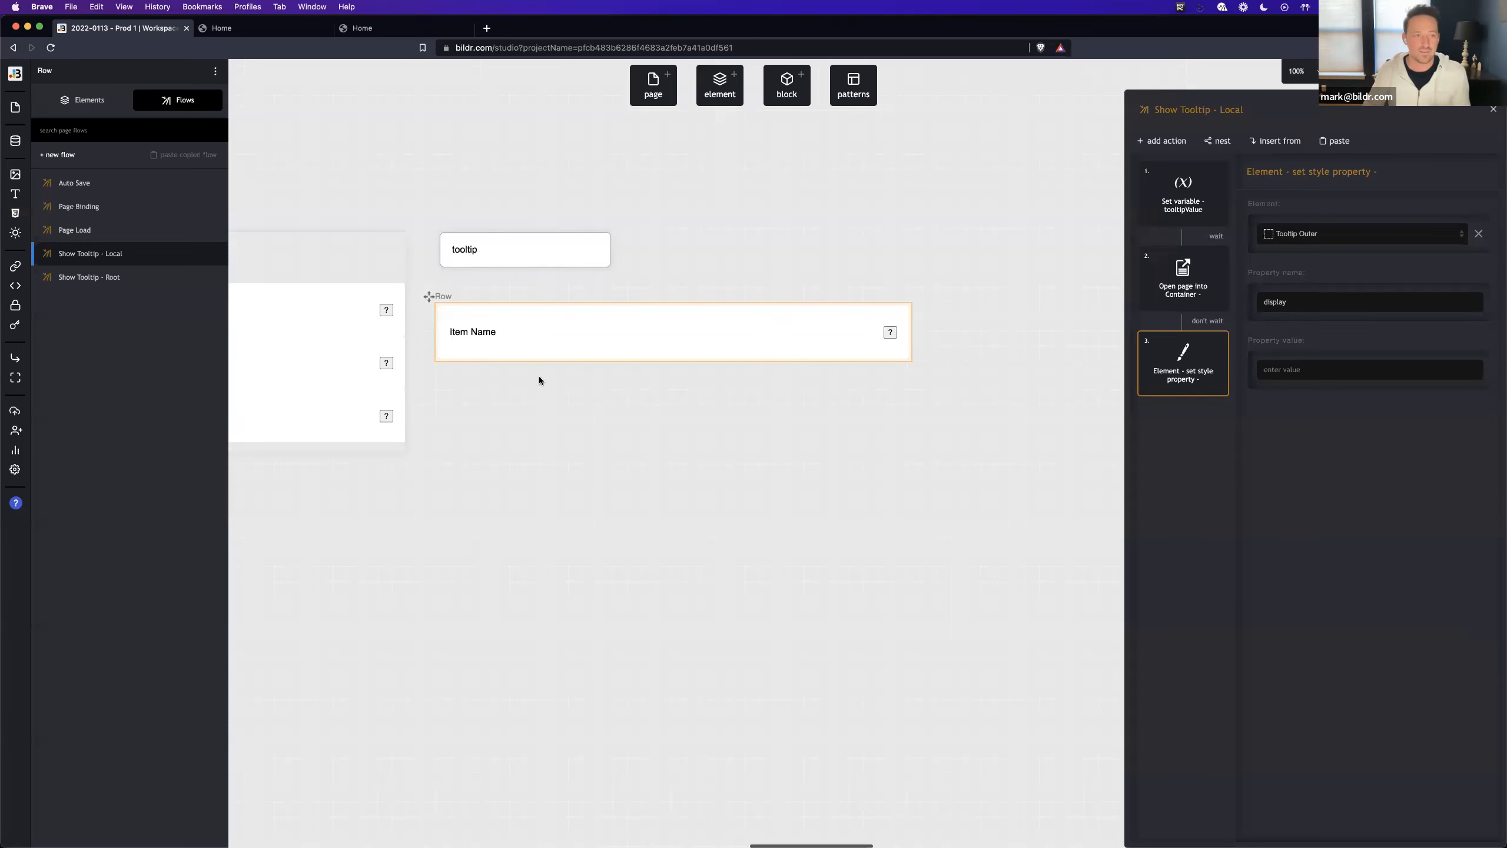
- Create a new page flow named "Hide - Tooltip - Local"
click(62, 155)
text(Hide - Tooltip -)
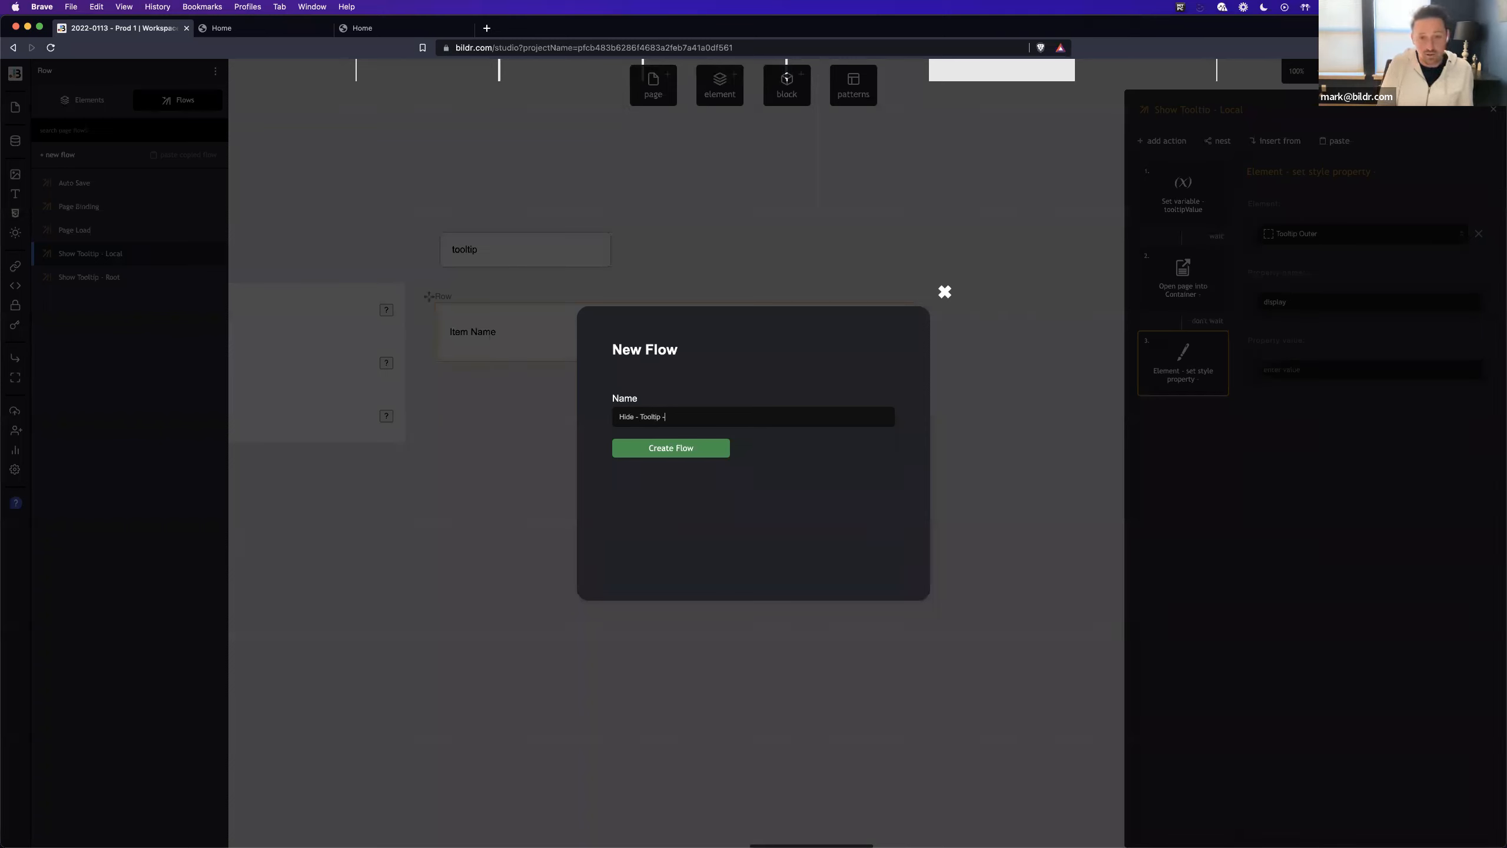
text( Local)
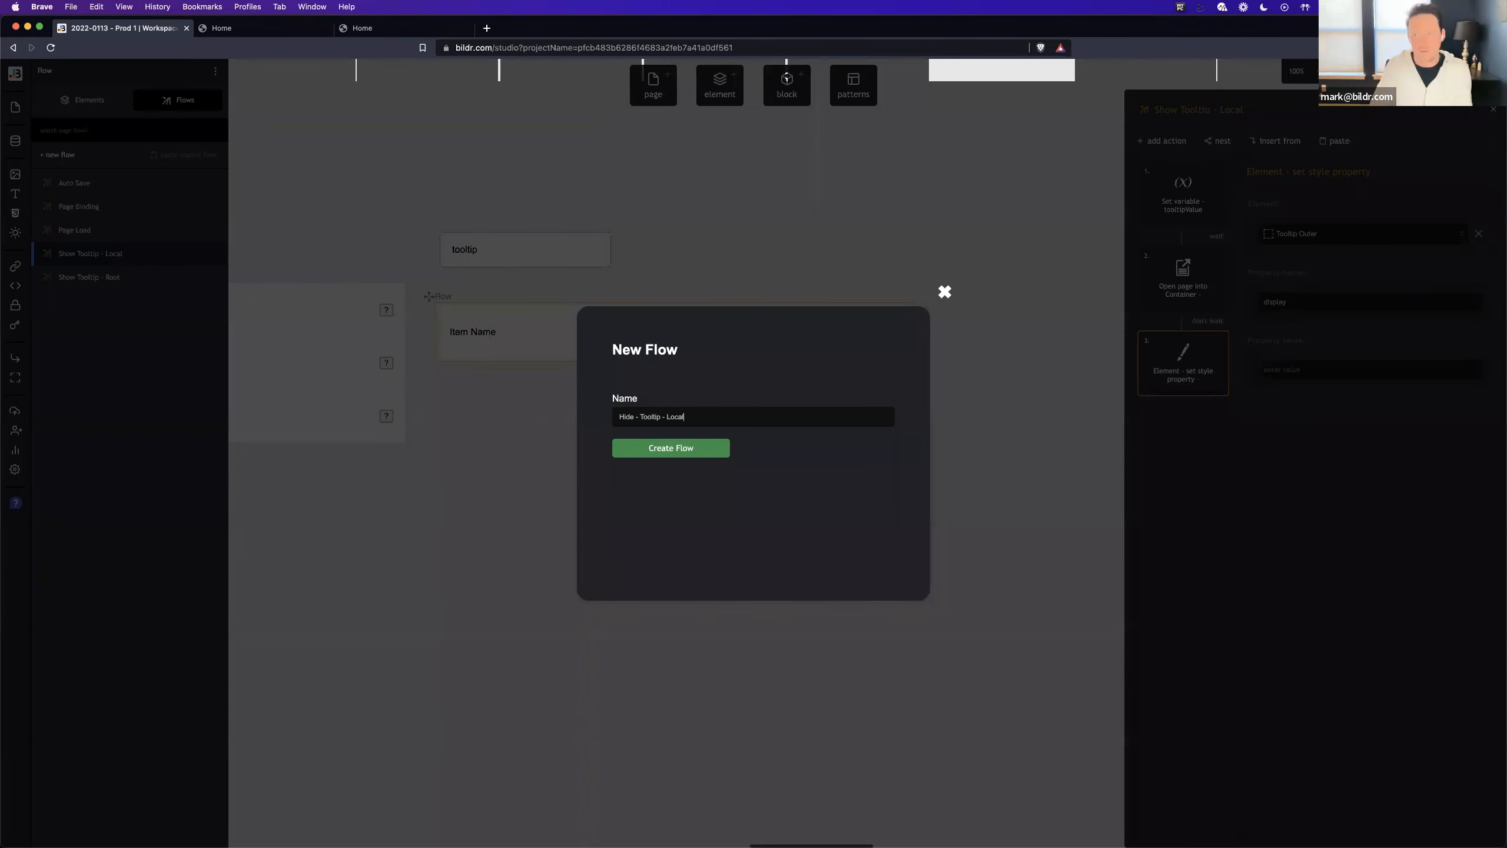
key(Return)
- Copy the set style property action from "Show Tooltip - Local" into "Hide - Tooltip - Local" and set its property value to none
click(115, 288)
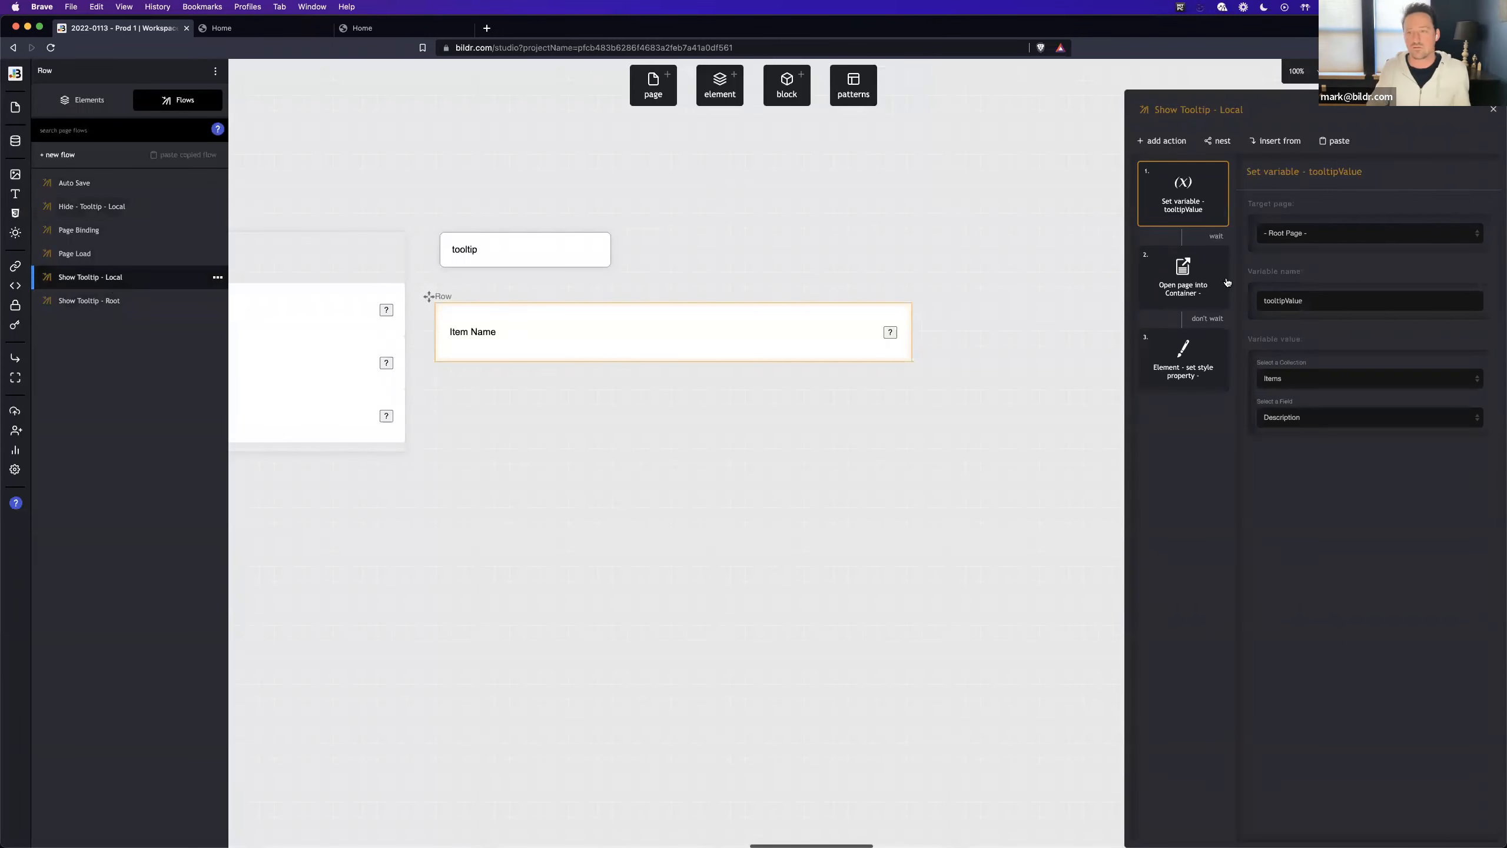
click(1217, 337)
click(1204, 363)
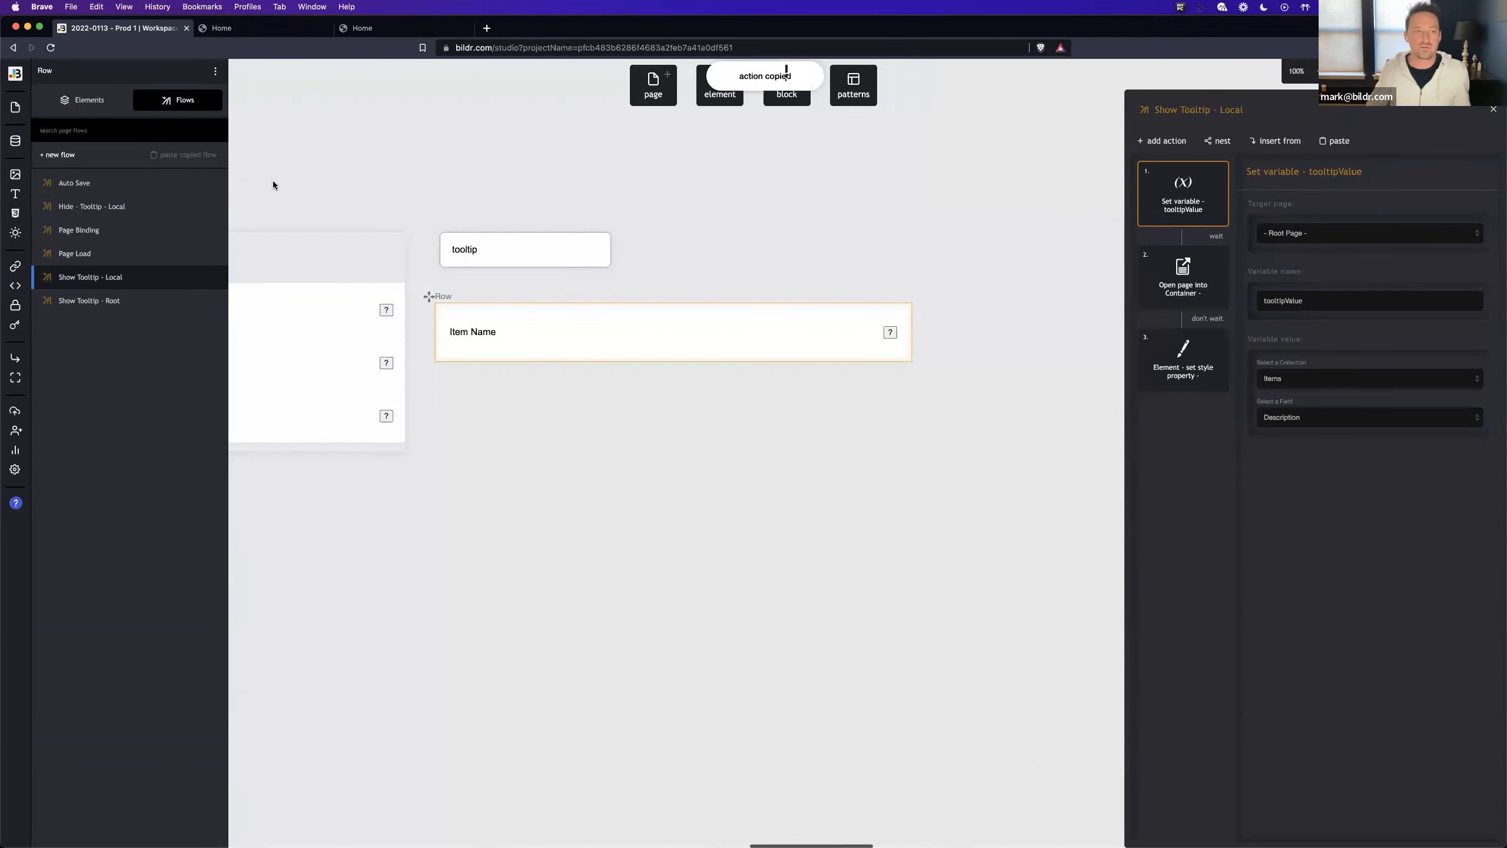
click(107, 207)
click(1353, 144)
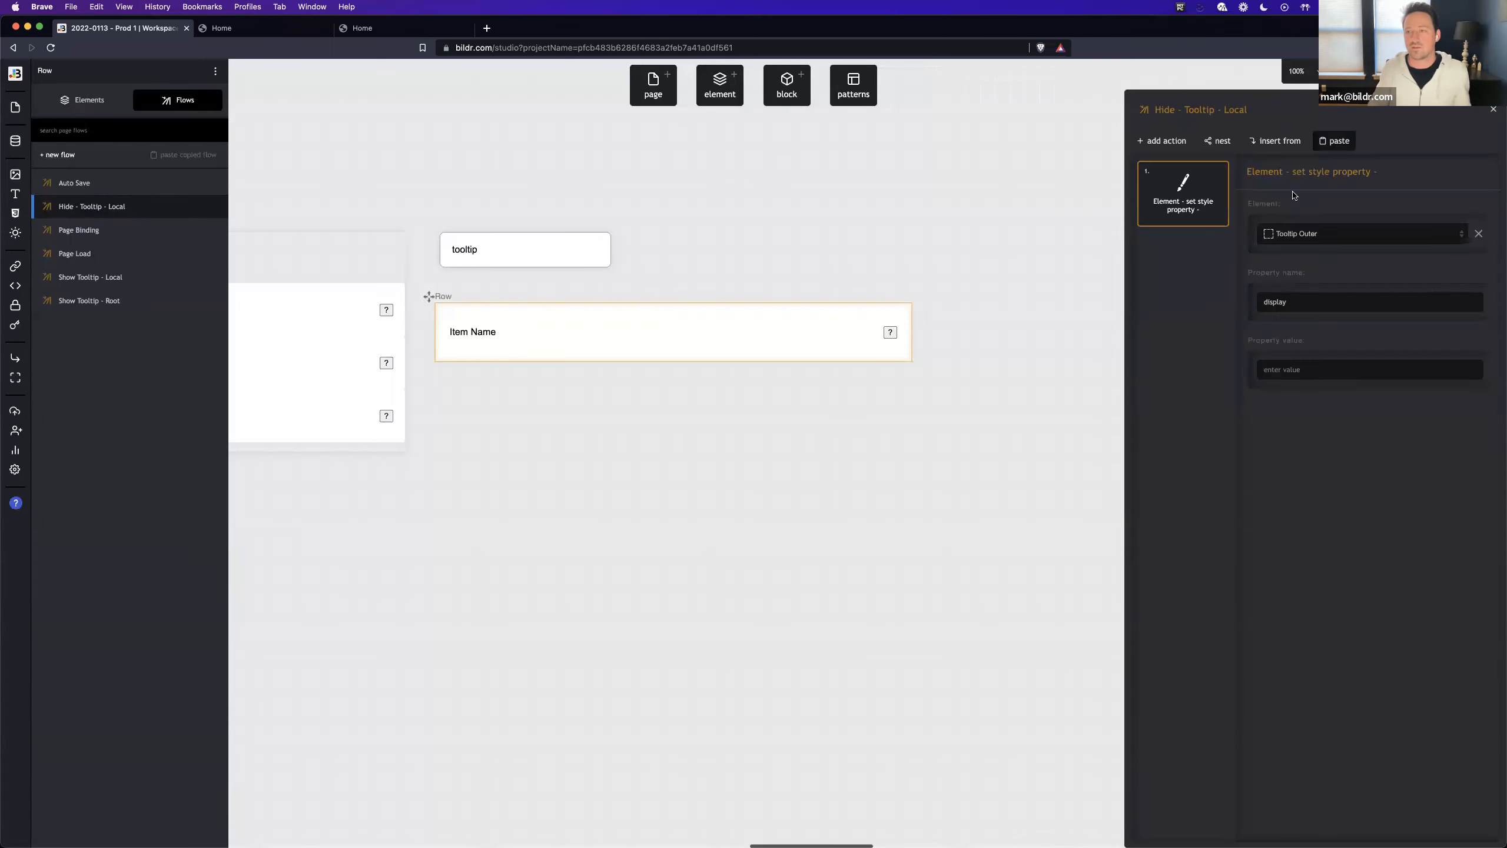
text(none)
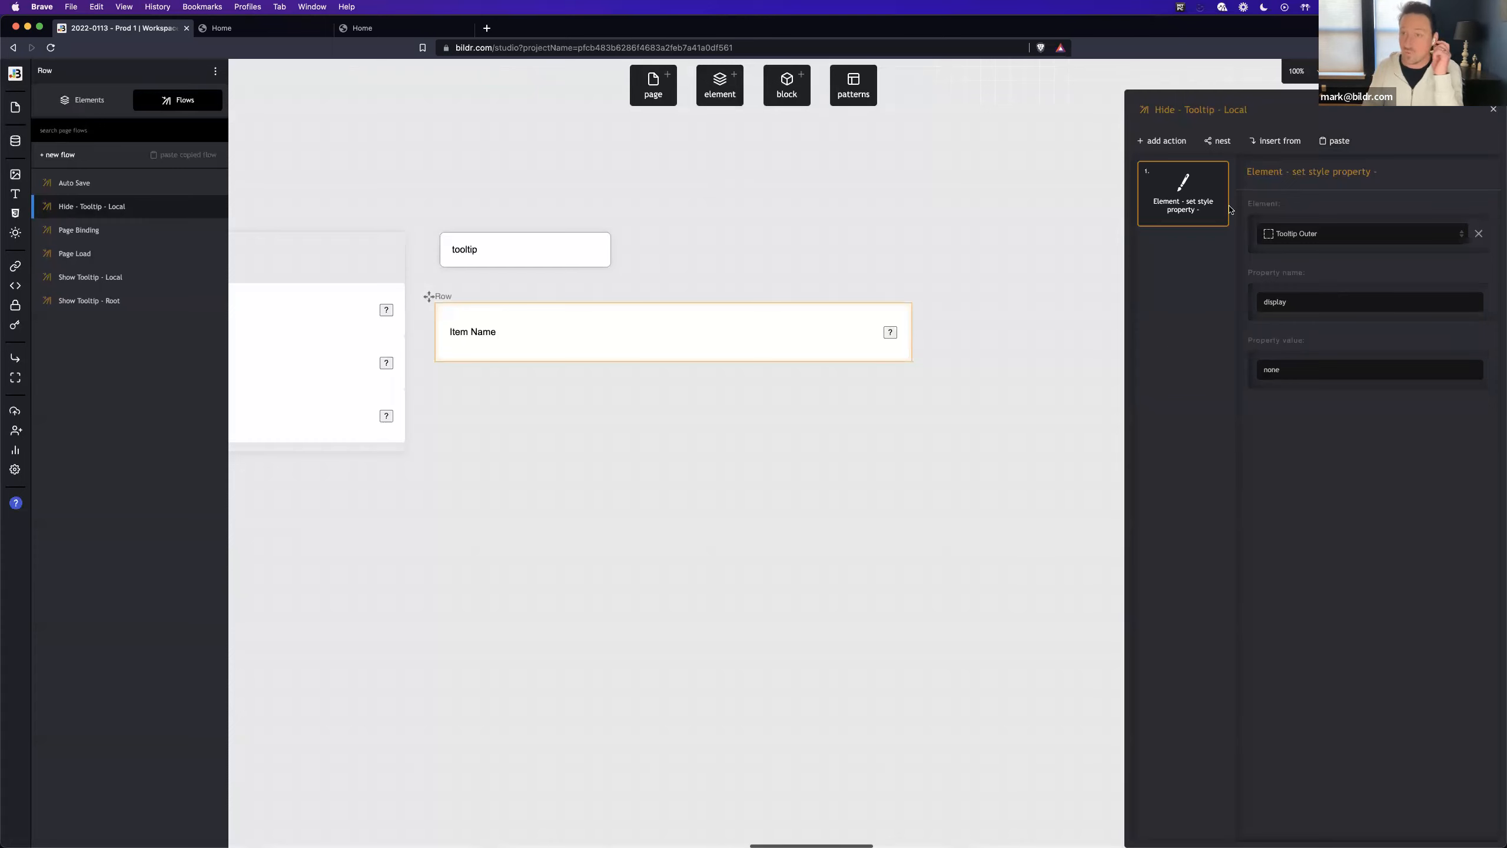
- Assign the "Hide - Tooltip - Local" flow to the Grid Row's mouseleave event
mouse_move(1148, 201)
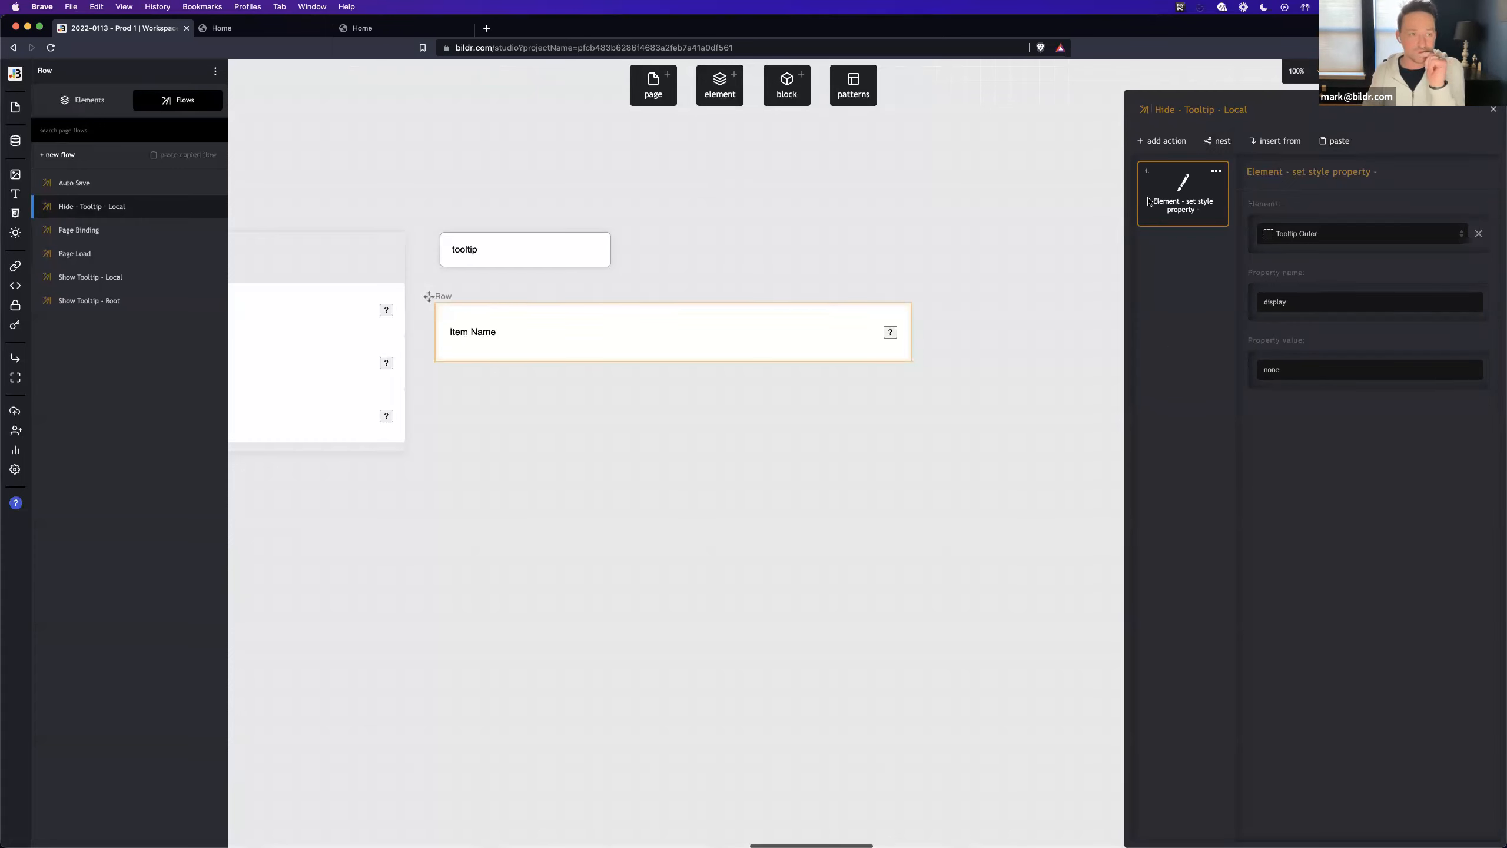
click(533, 310)
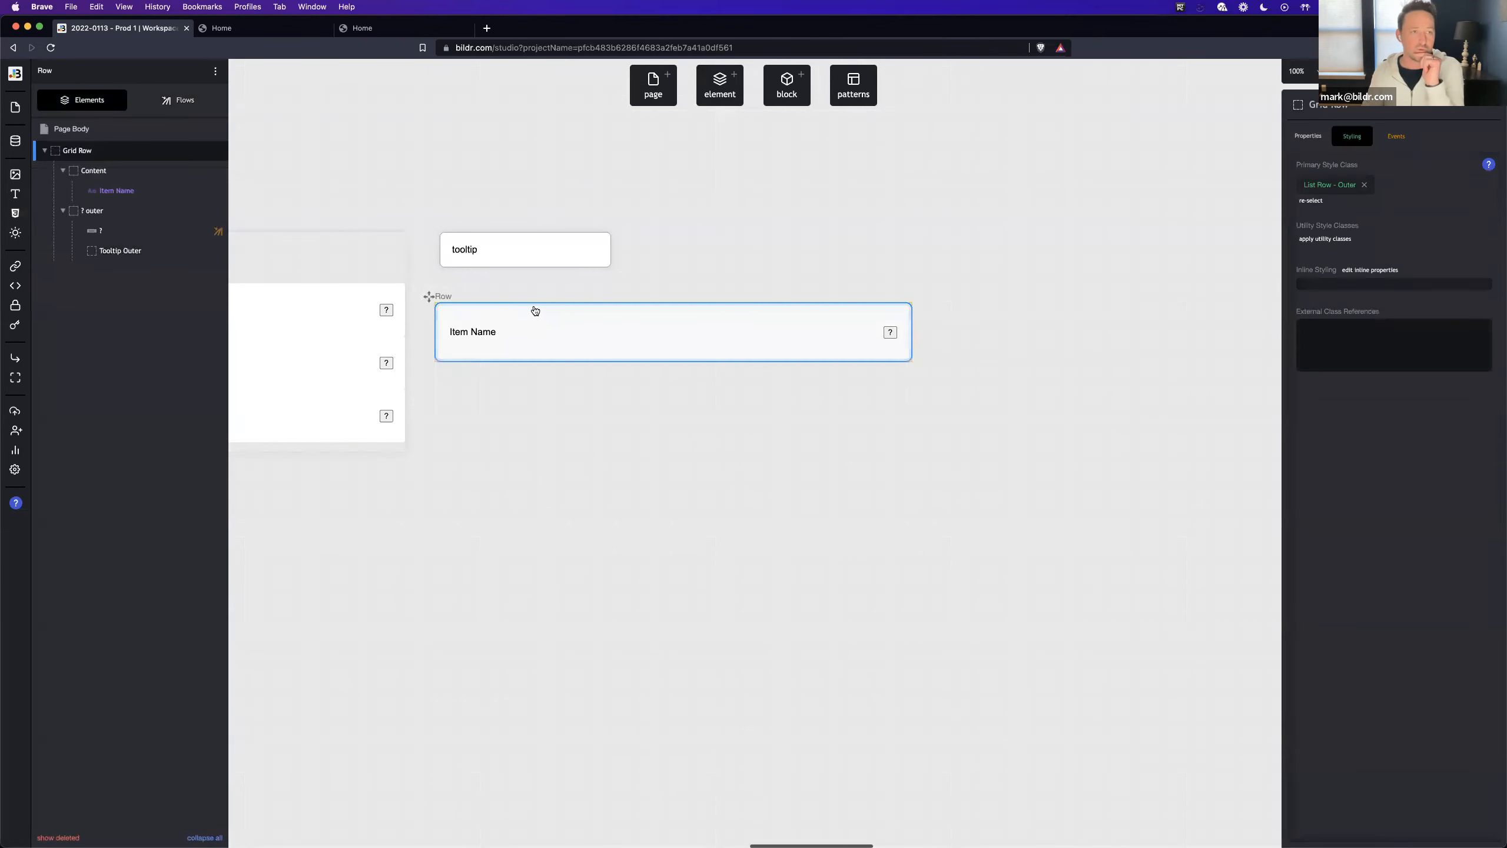
click(1397, 136)
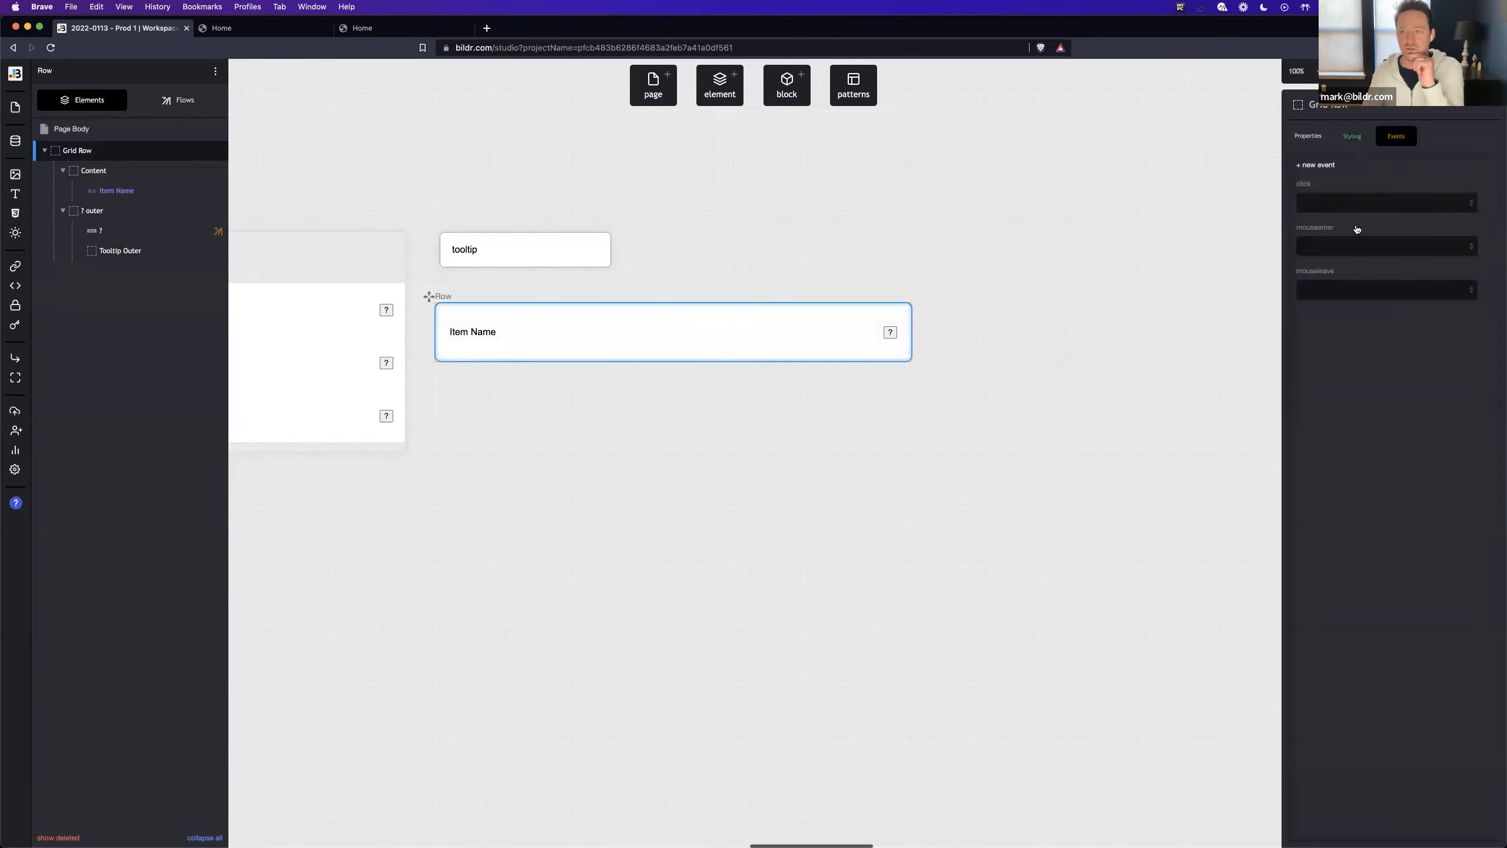
click(1349, 290)
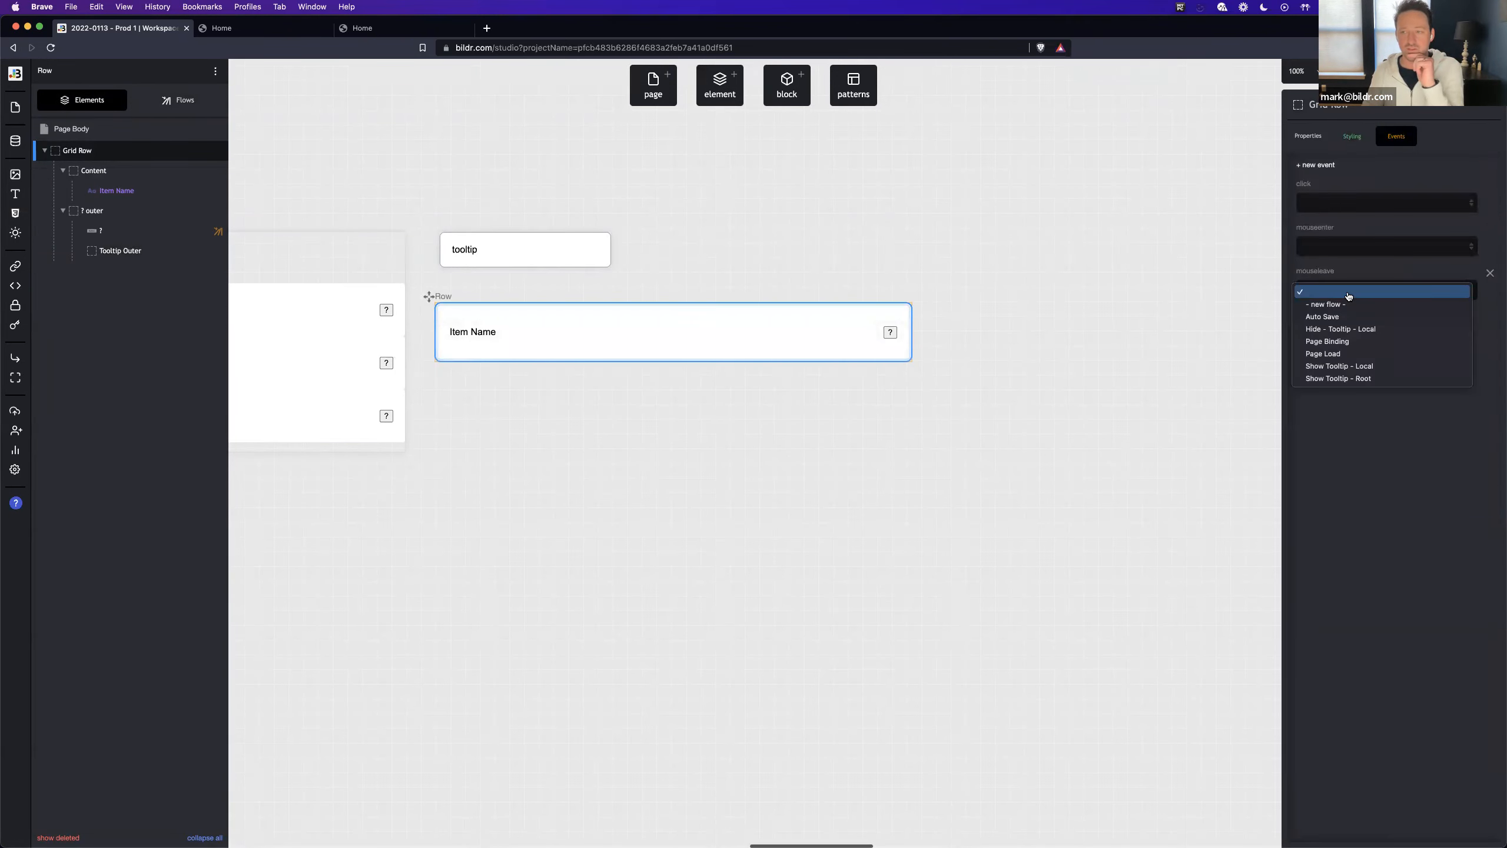
click(1359, 329)
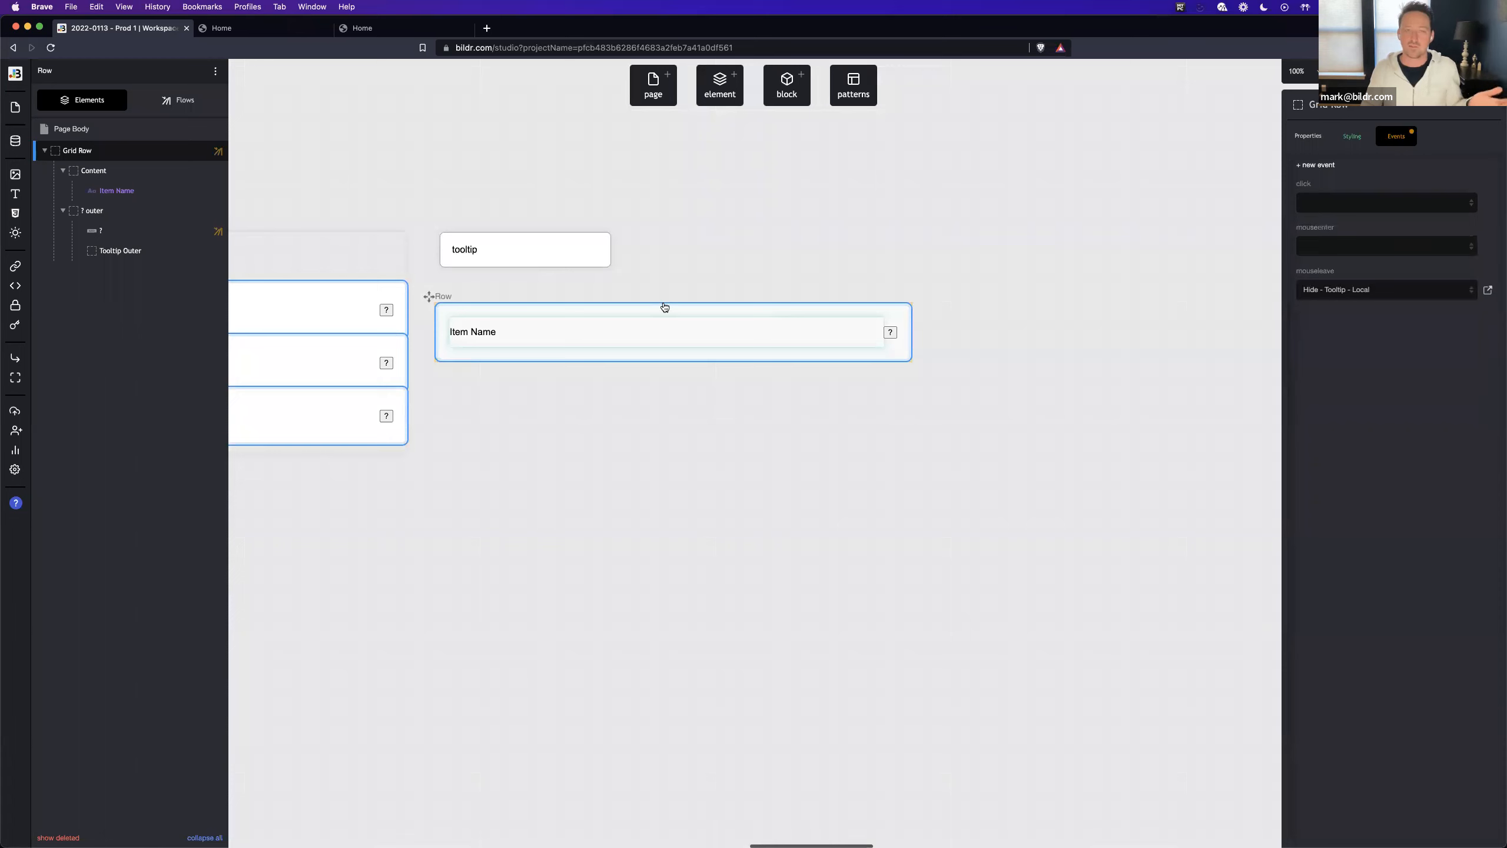
- Switch to the live Home page and test the tooltip on each row's ? button
click(221, 27)
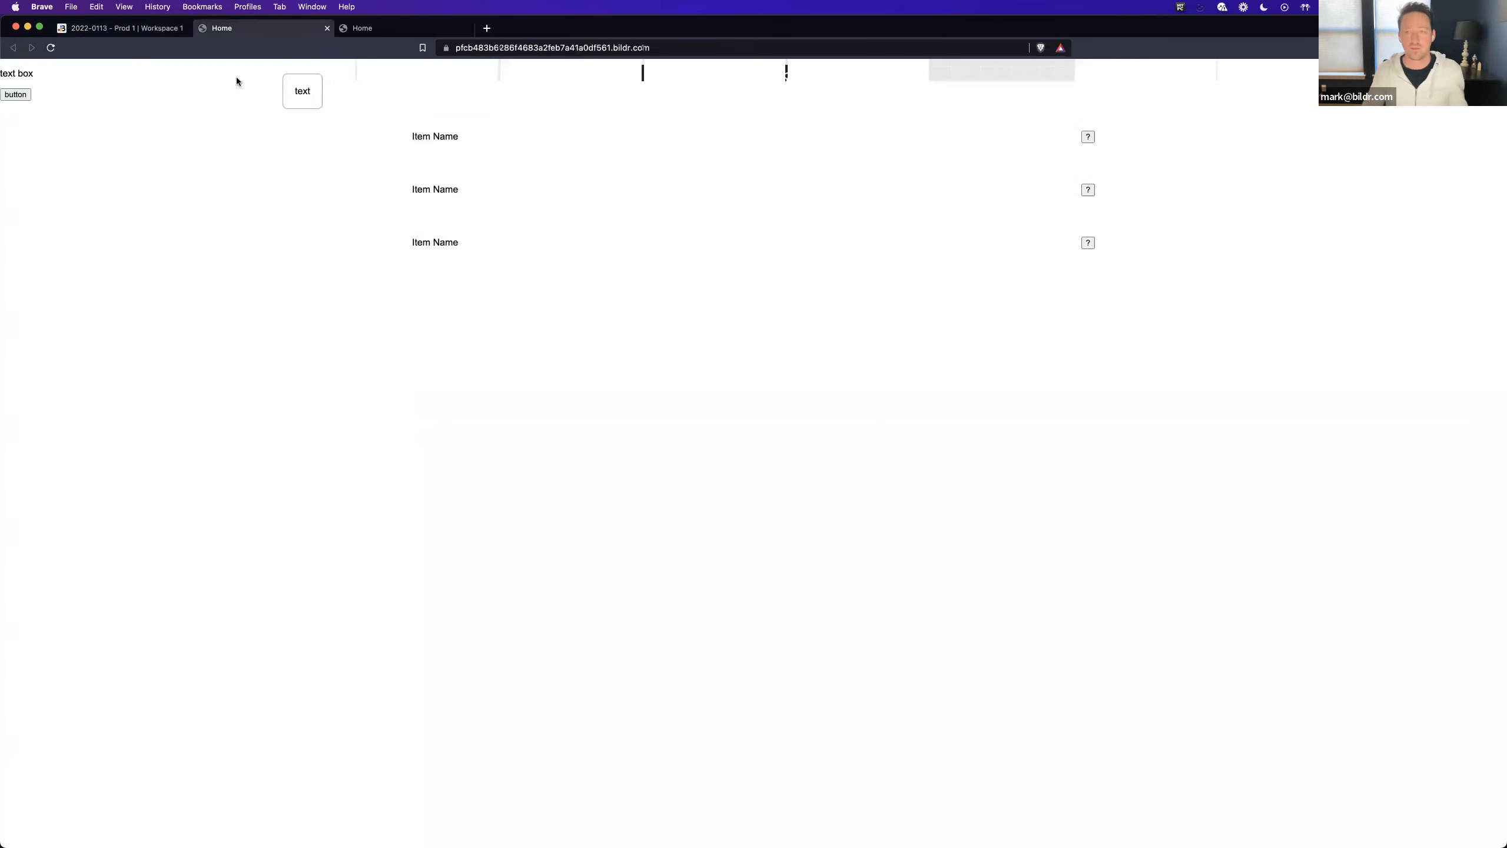
mouse_move(1089, 244)
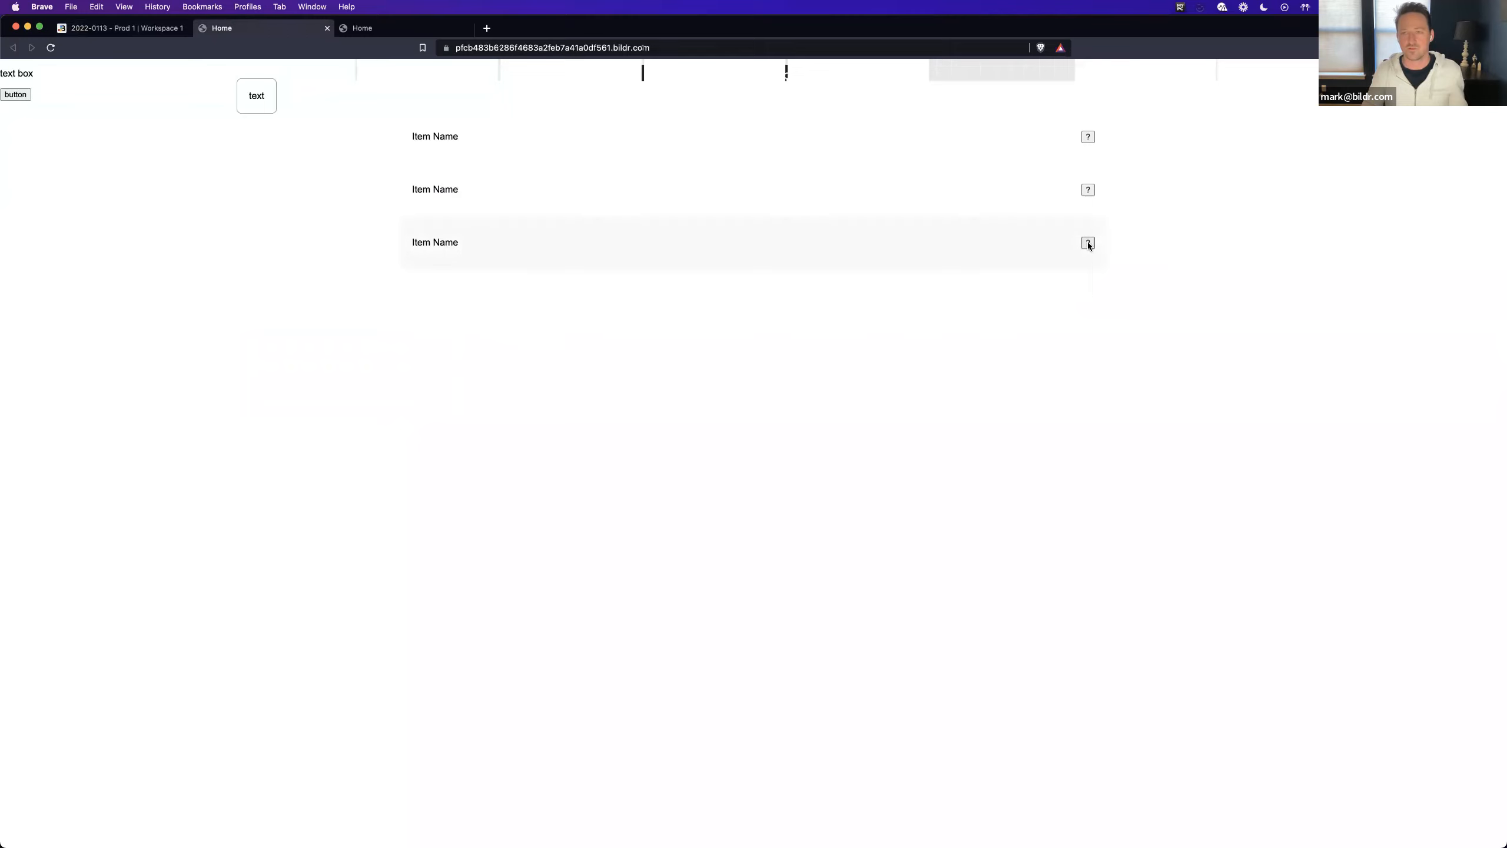
mouse_move(1088, 192)
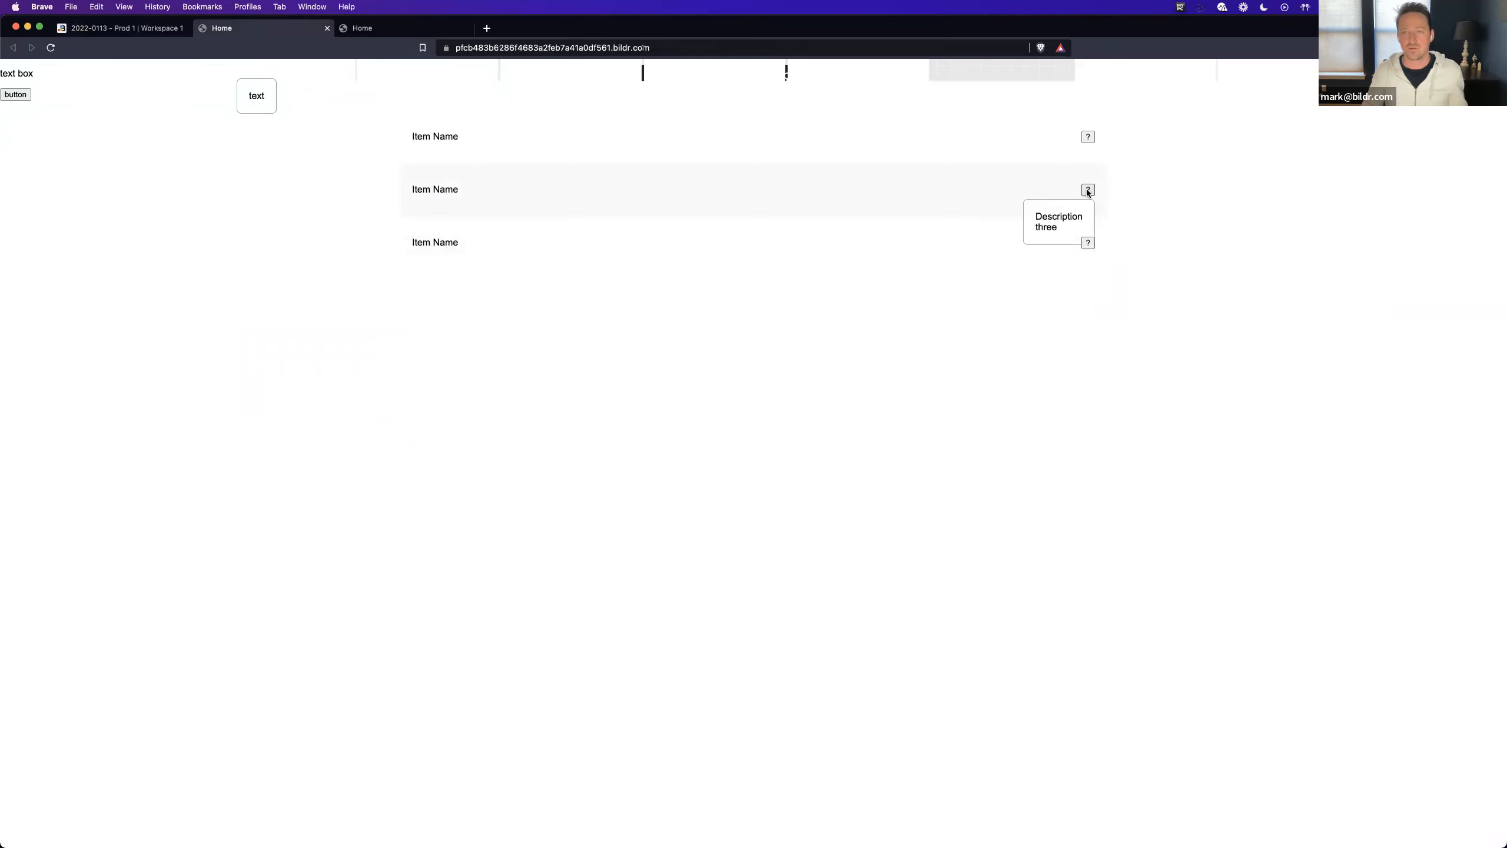
mouse_move(1085, 136)
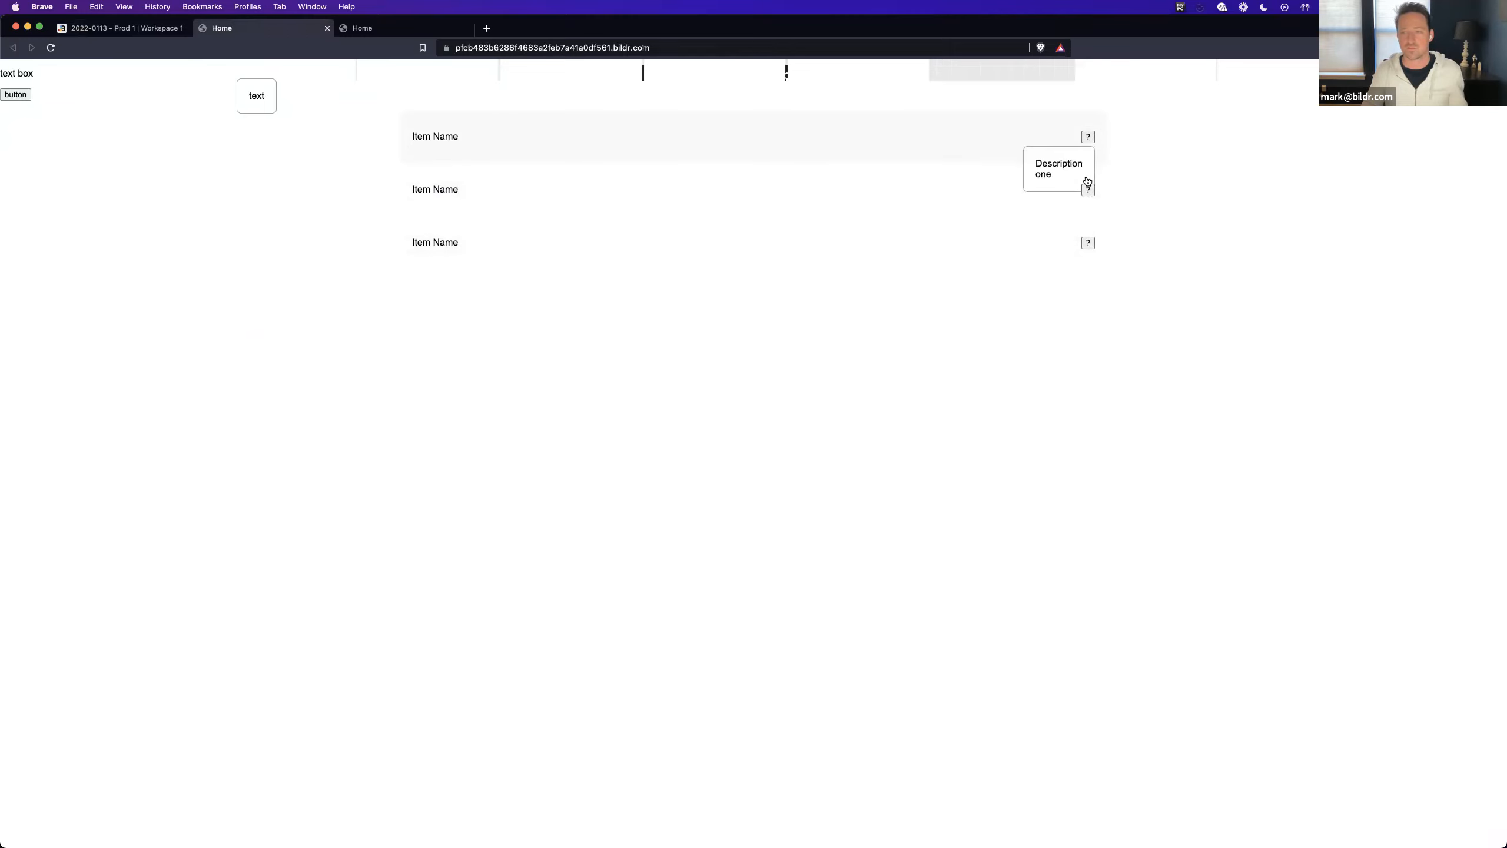
click(140, 34)
click(229, 28)
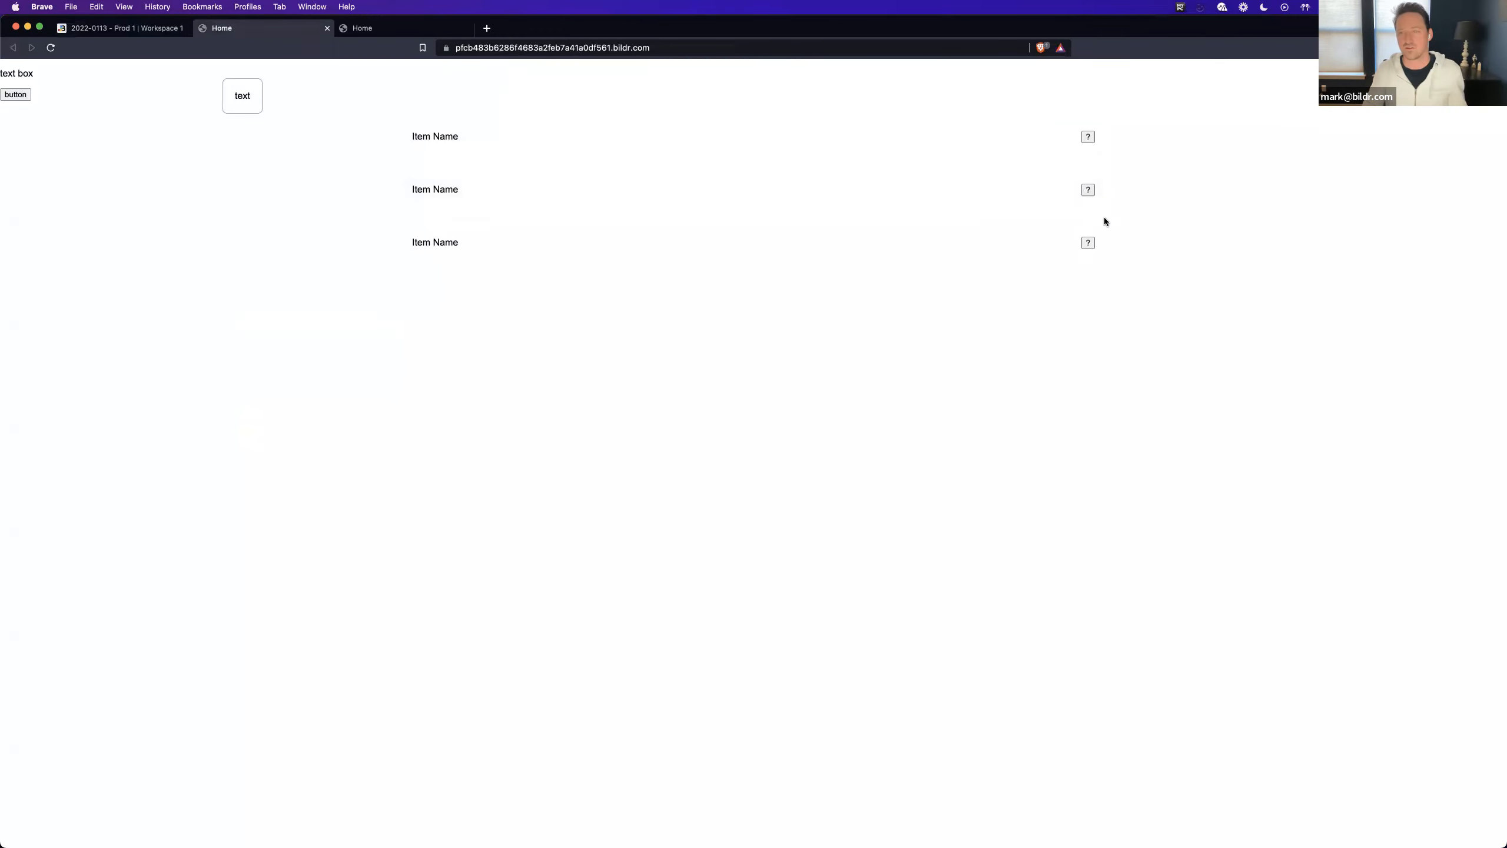
- Test the first row's ? tooltip on the live Home page and review Tooltip Outer's inline styling in the studio
mouse_move(1089, 139)
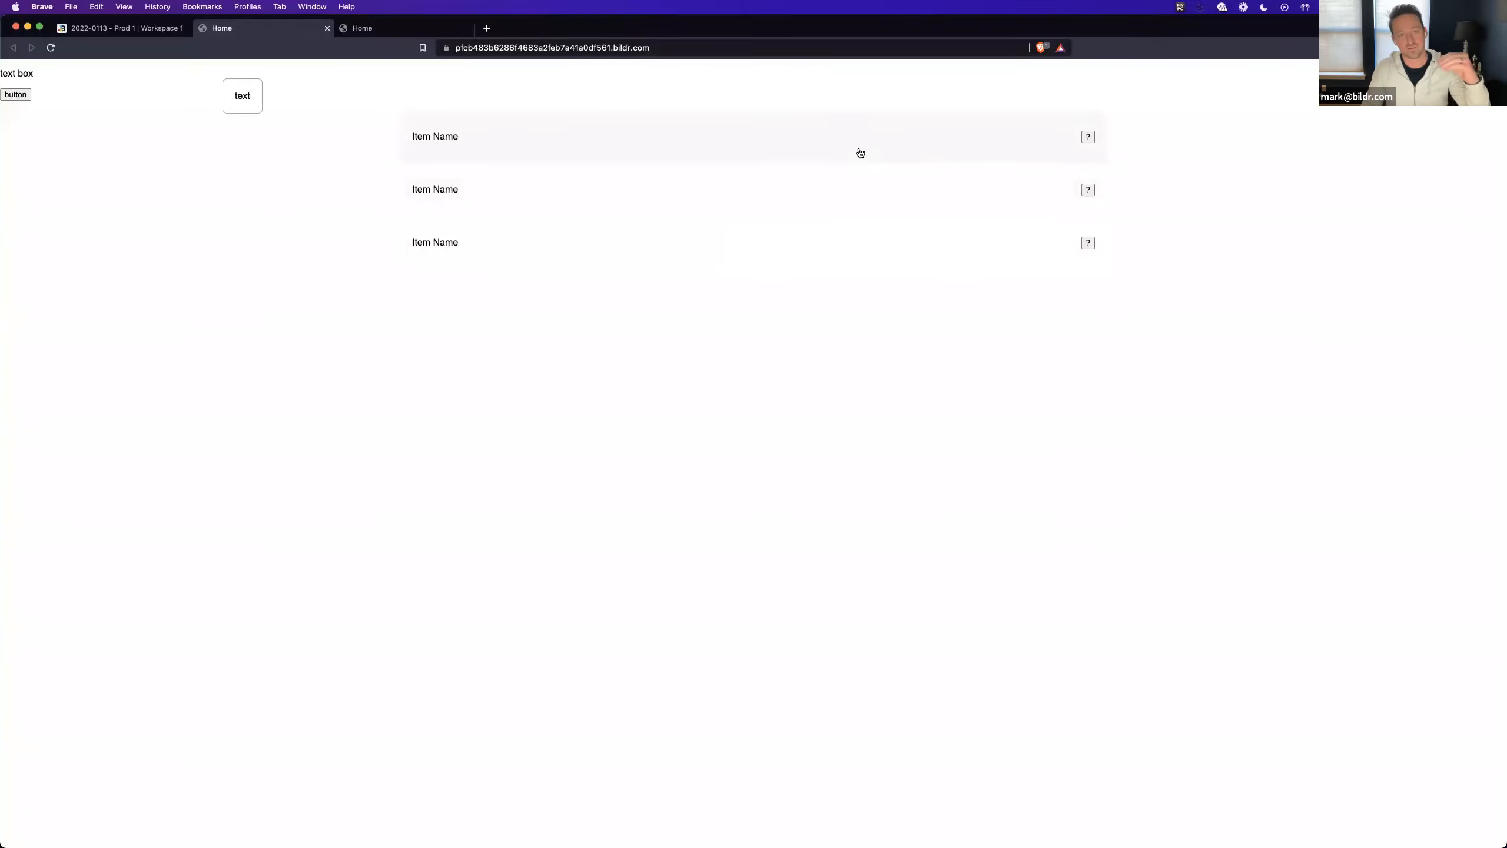
click(1089, 137)
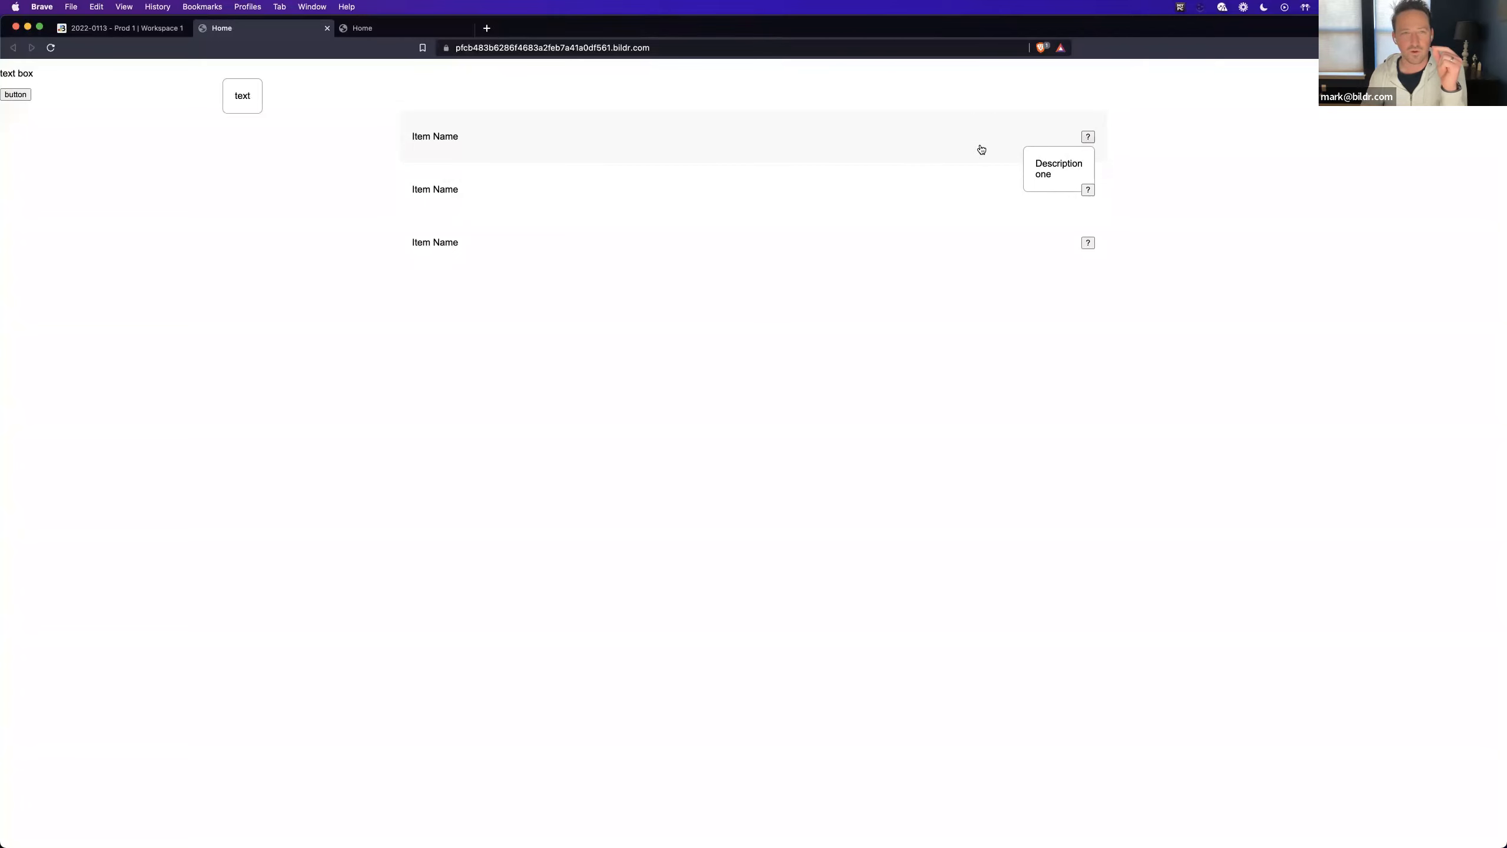
click(120, 30)
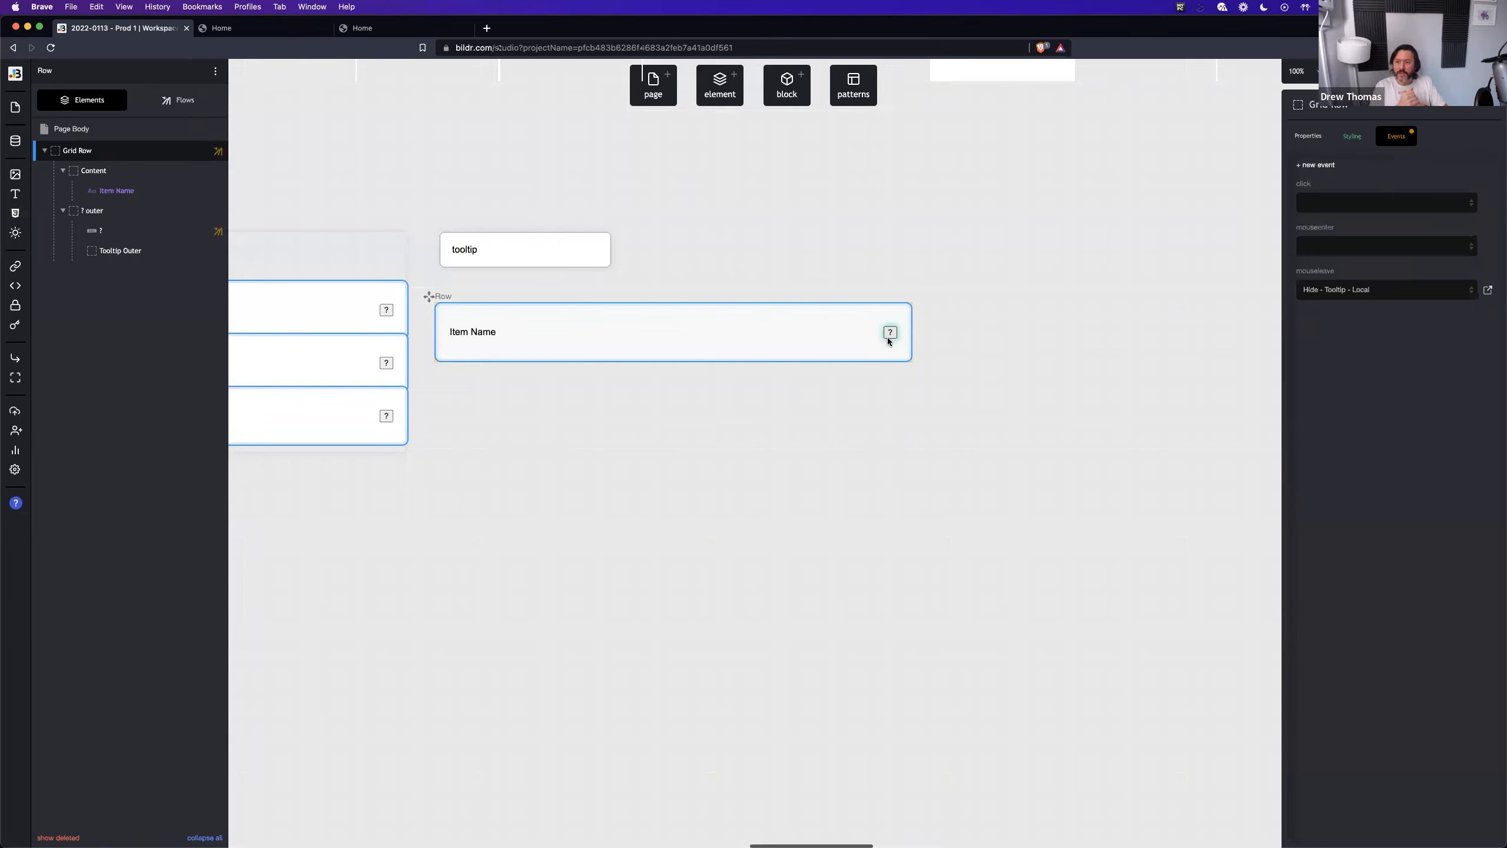
click(120, 251)
click(1353, 136)
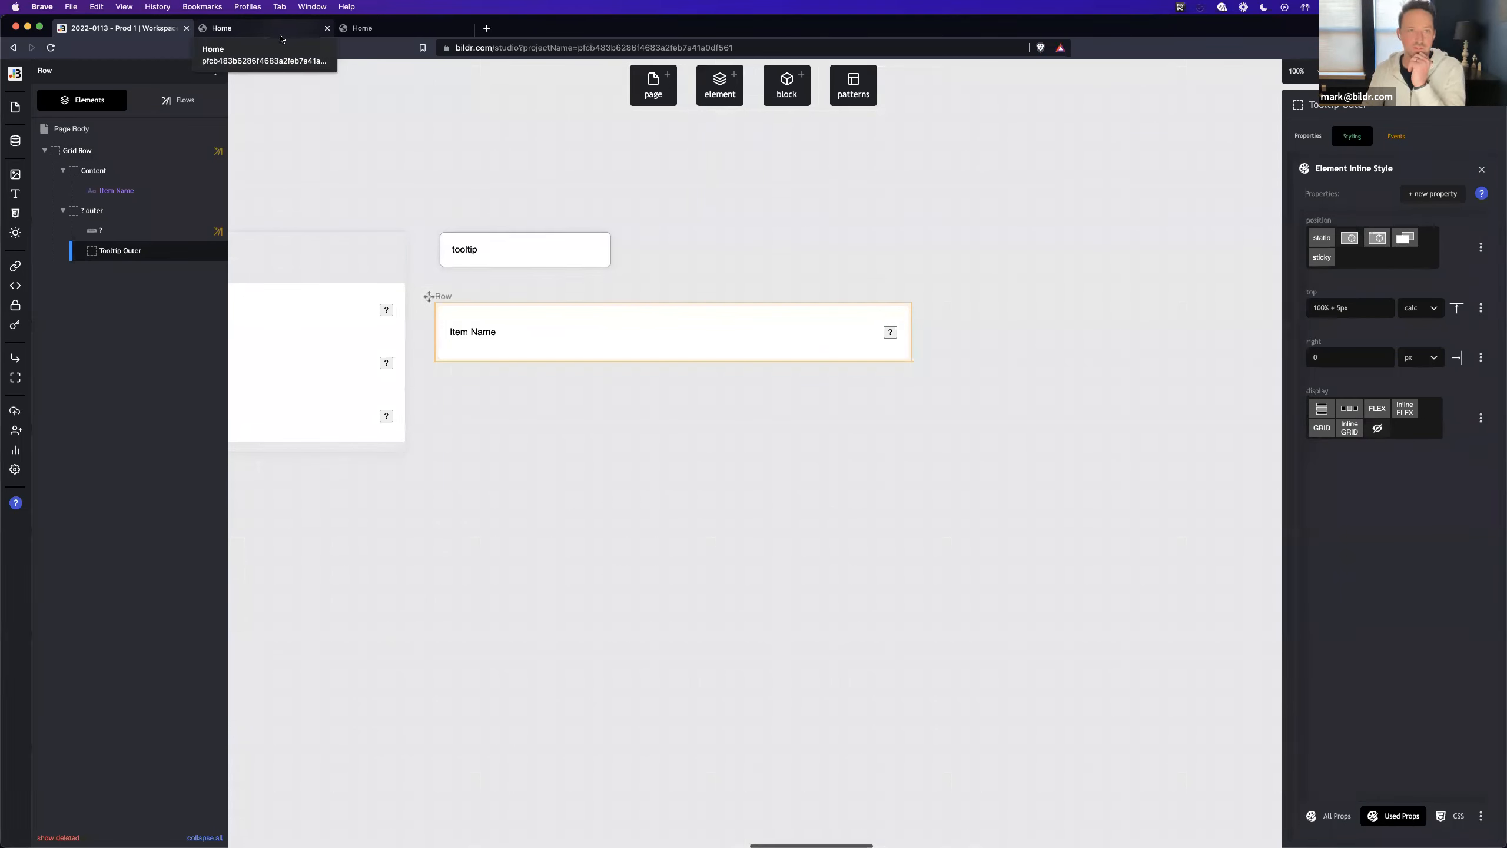
click(284, 34)
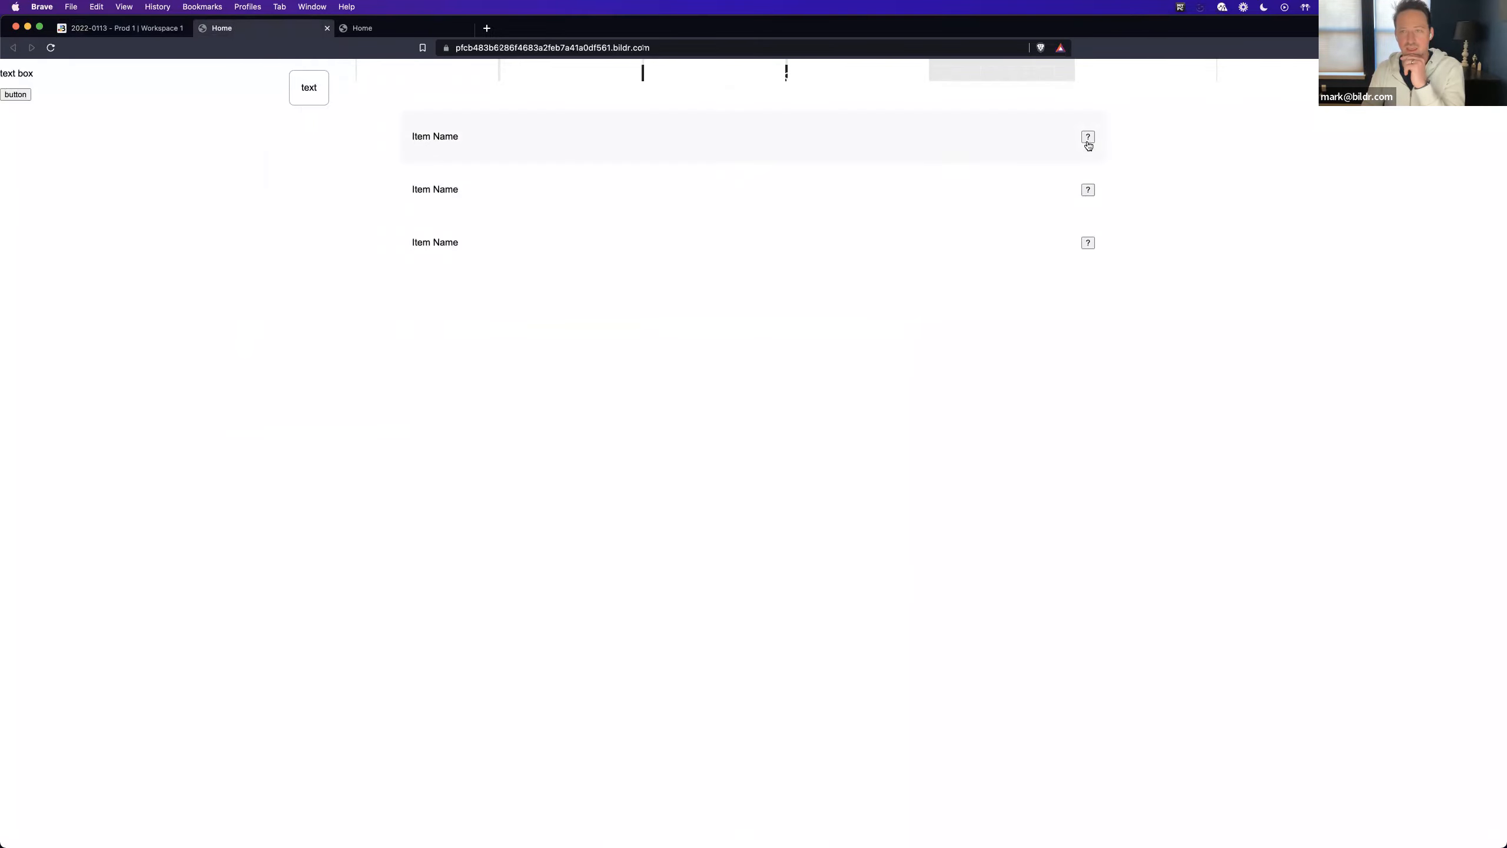
mouse_move(1086, 140)
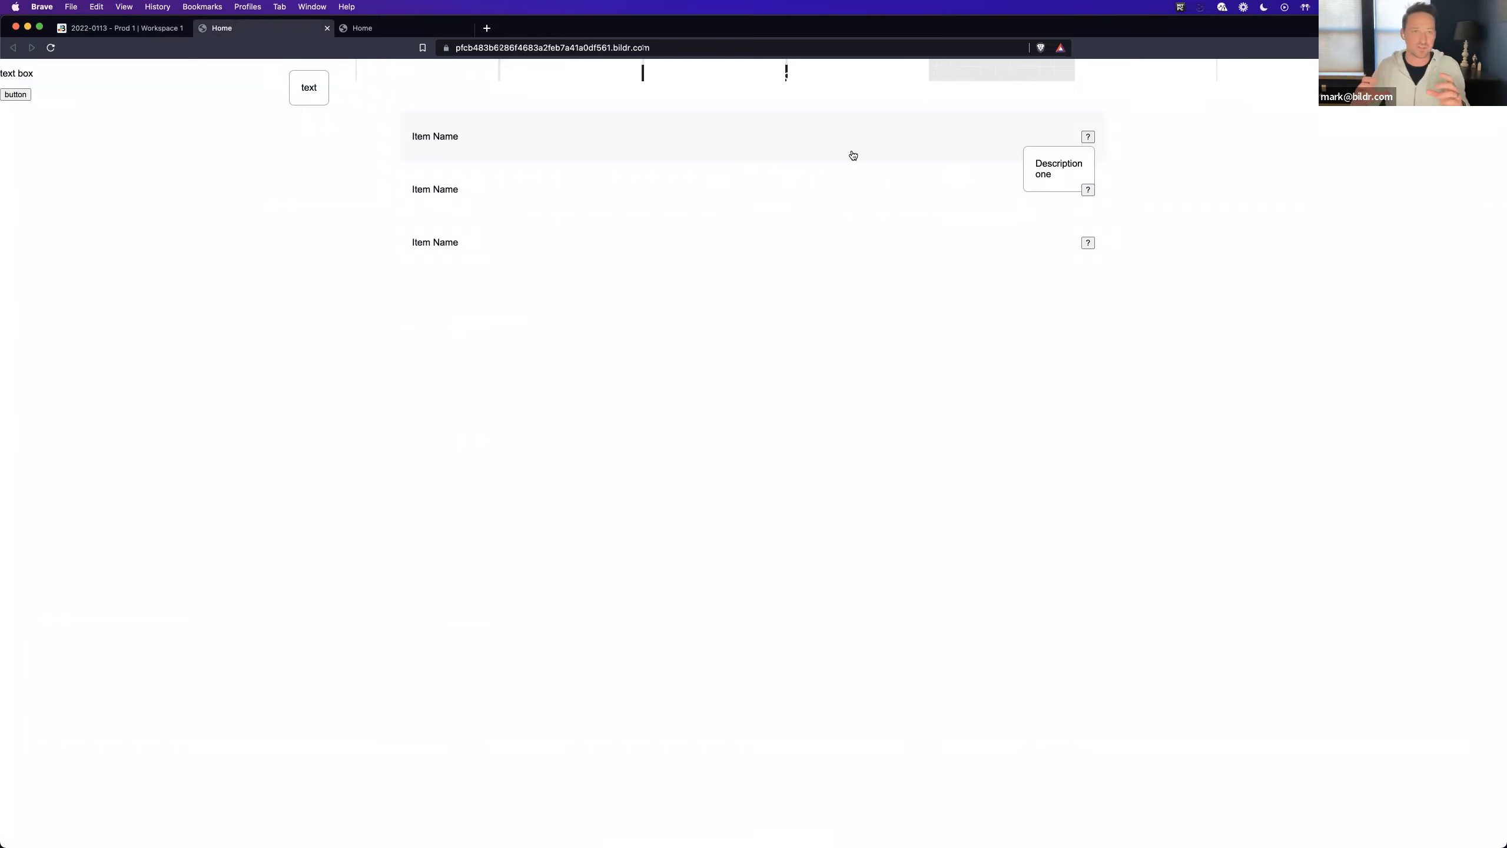
- In the Bildr studio, create a new flow named "Z-Index" for the Grid Row's mouseenter event
click(122, 27)
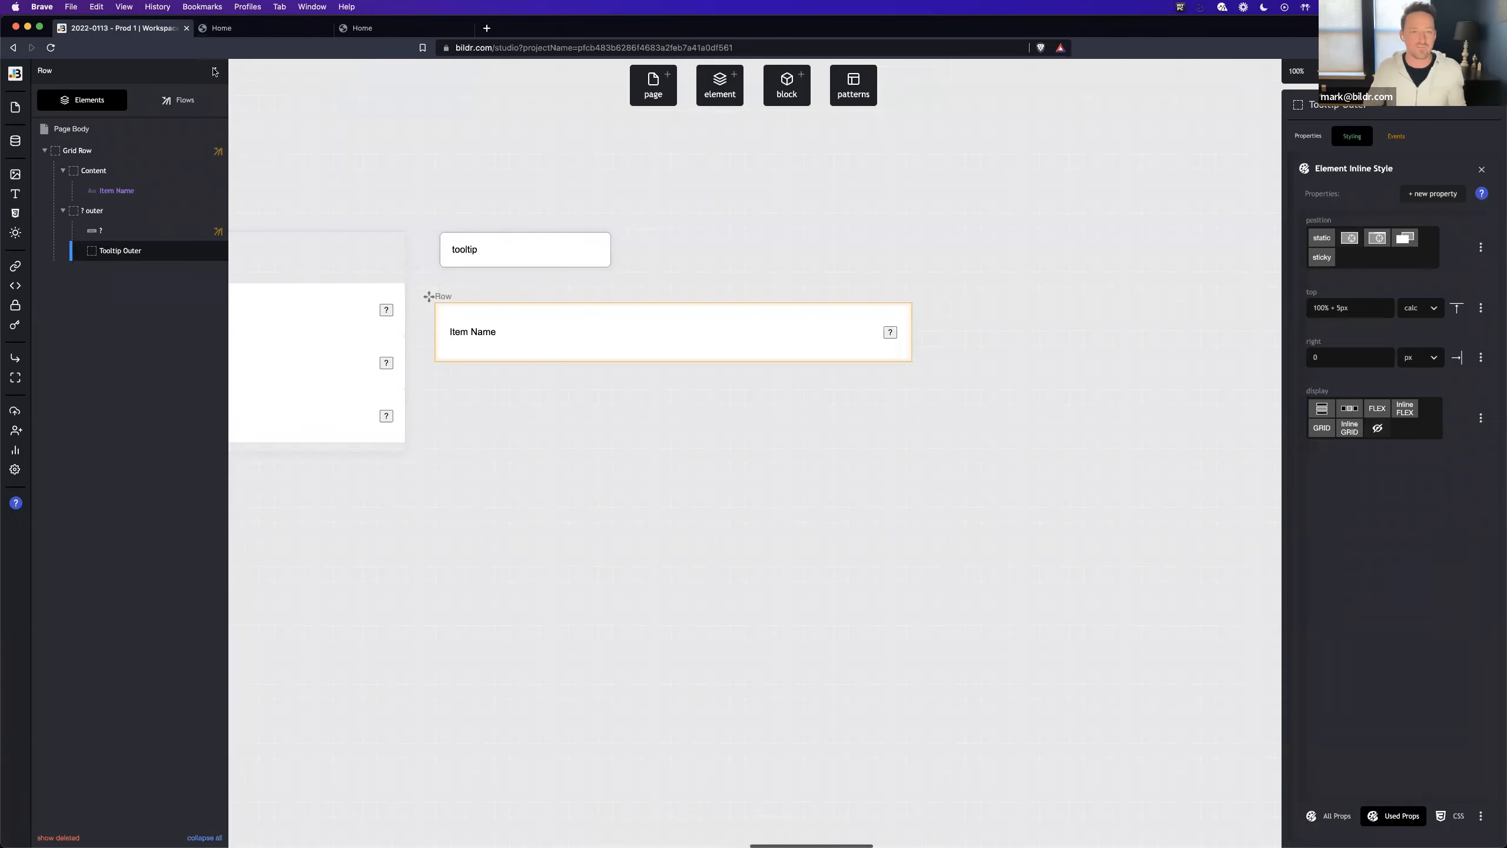
click(534, 318)
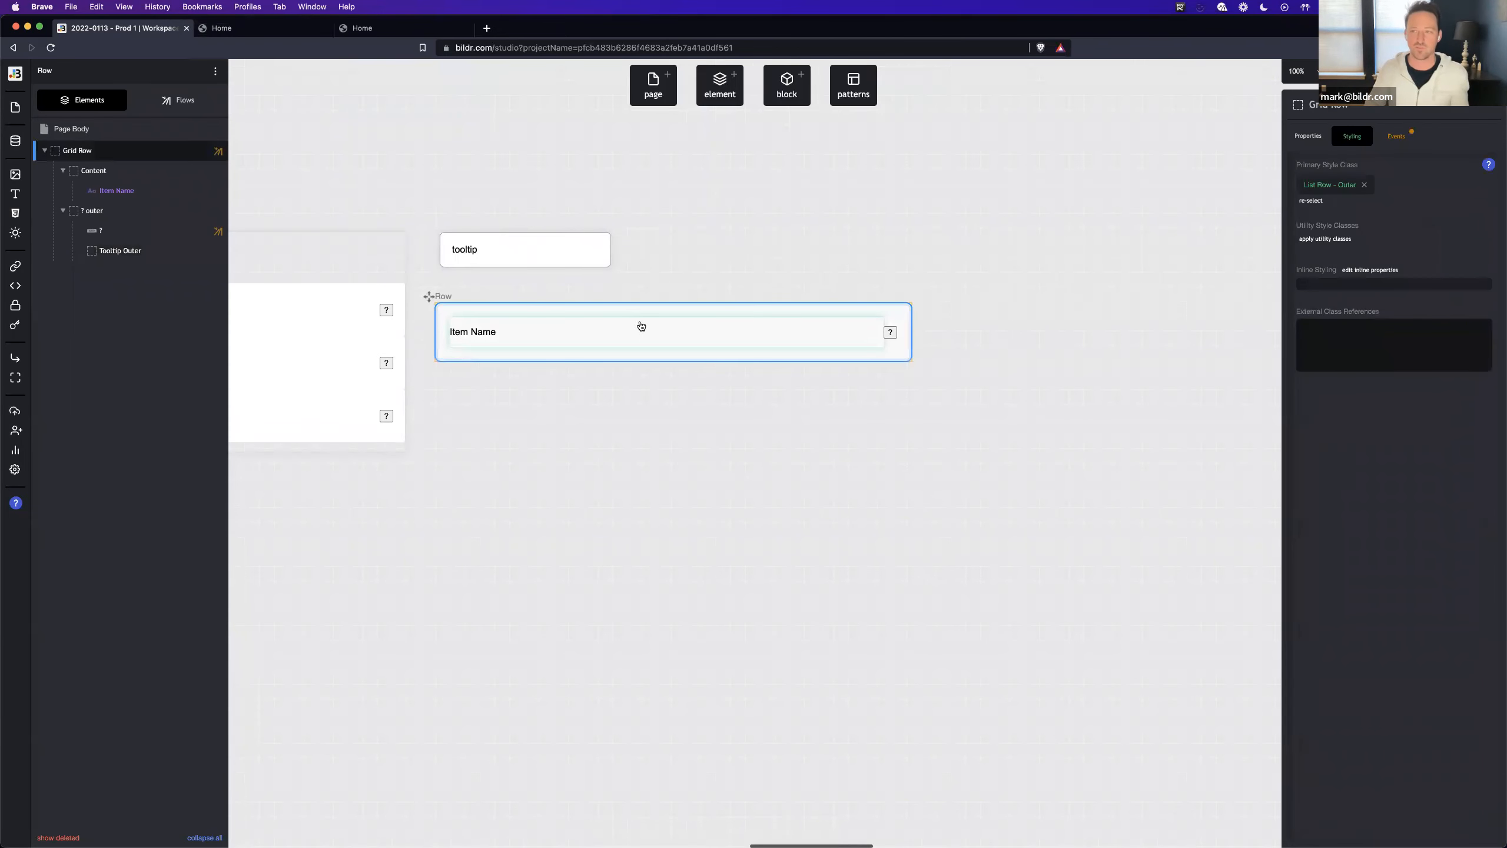
click(1396, 136)
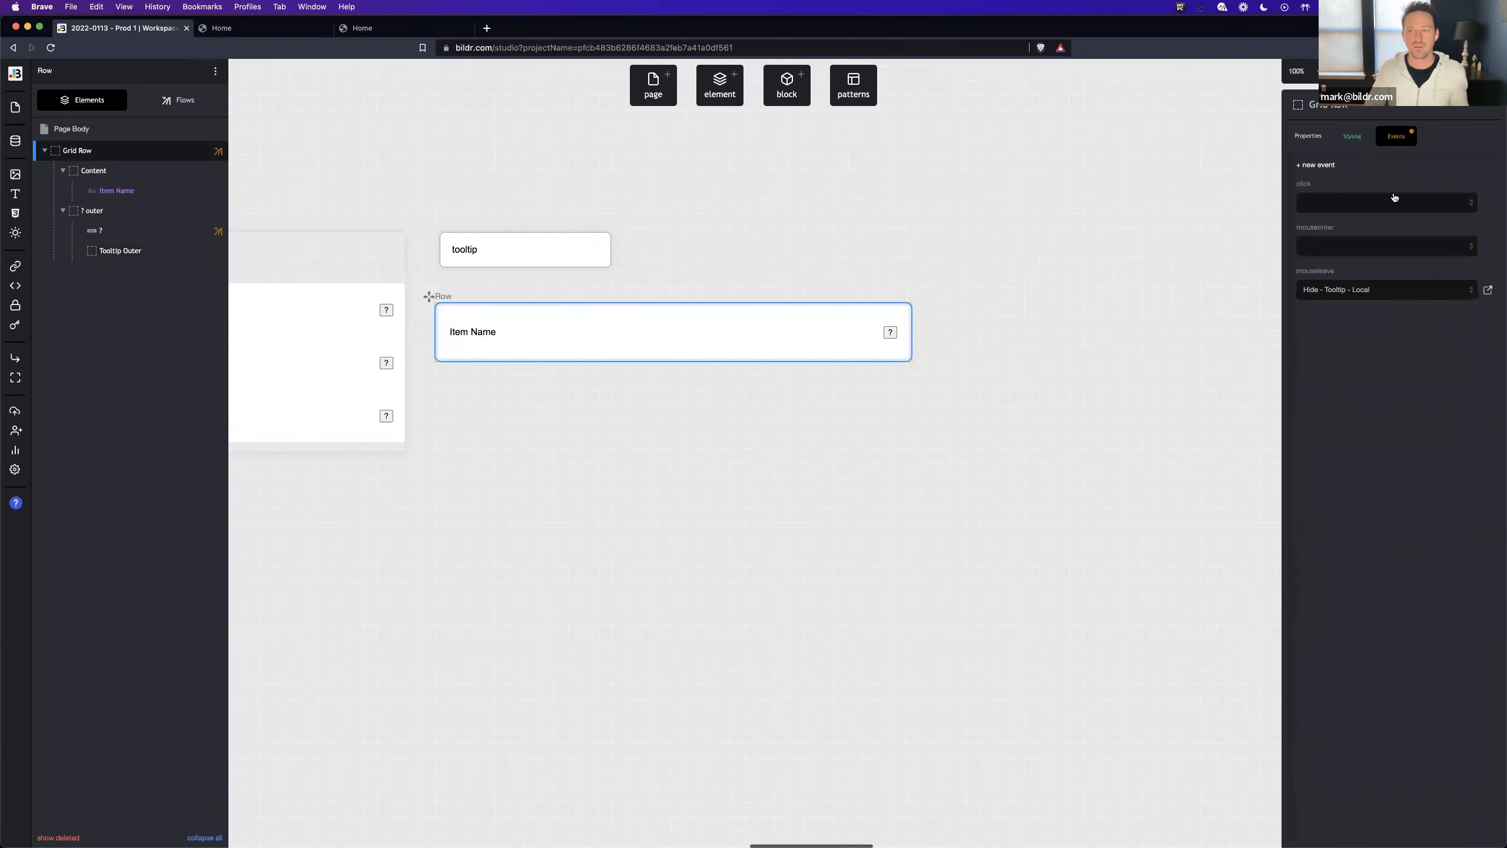
click(1364, 250)
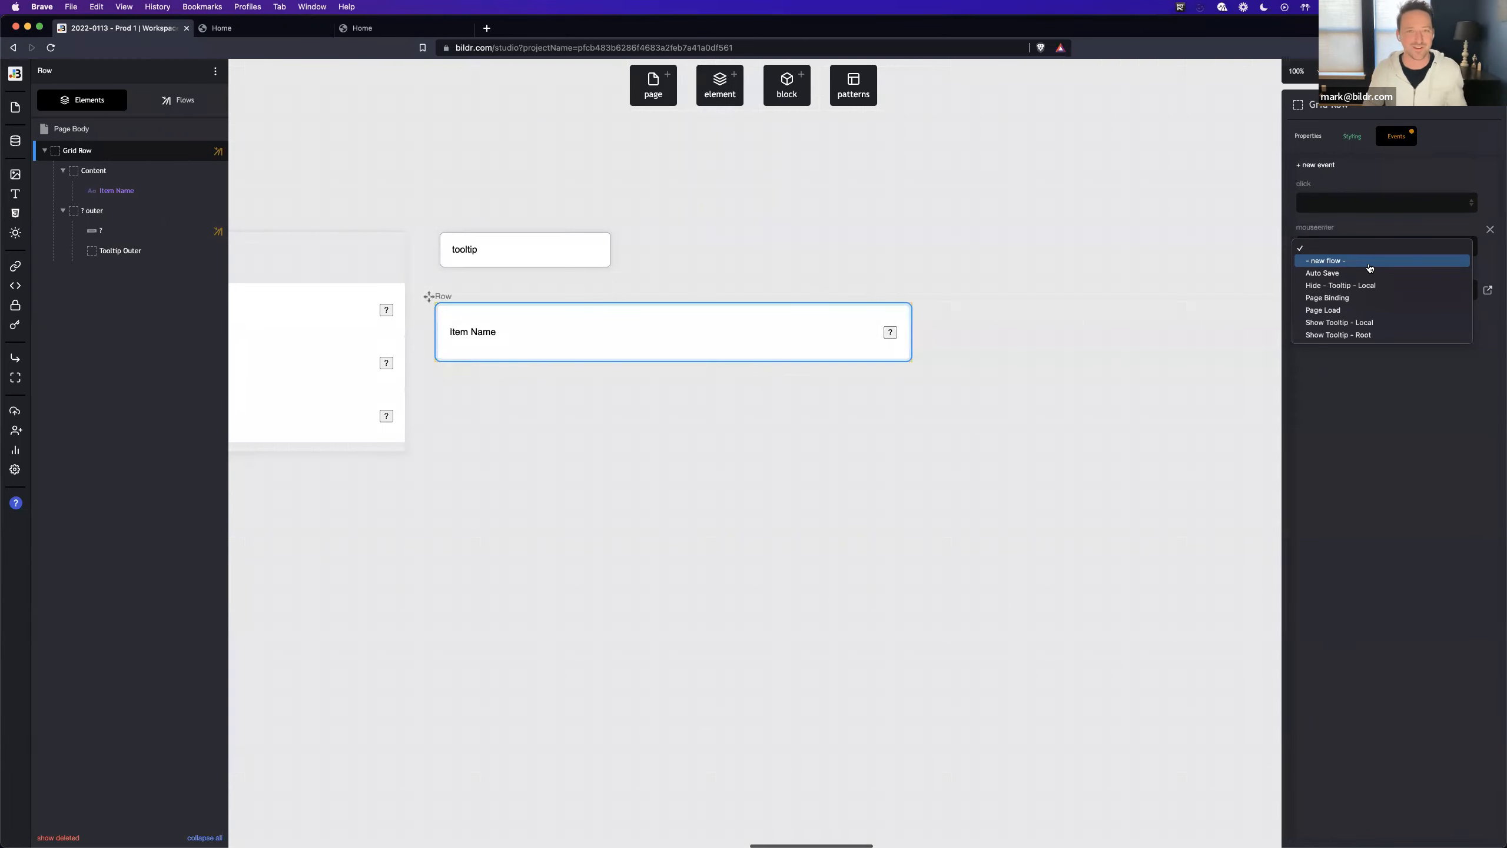
click(1368, 261)
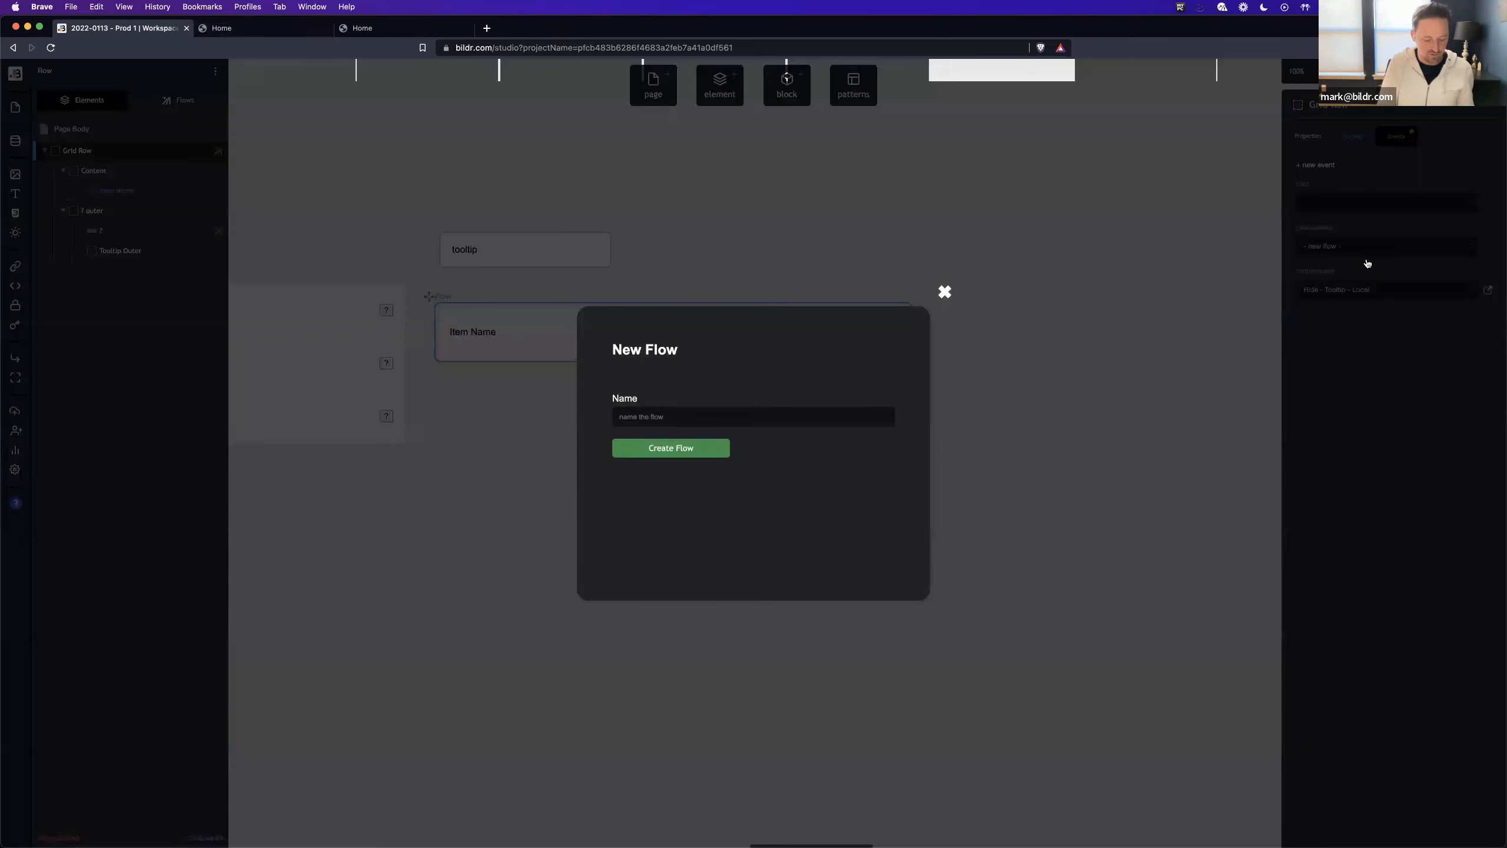
text(Z-Index)
key(Return)
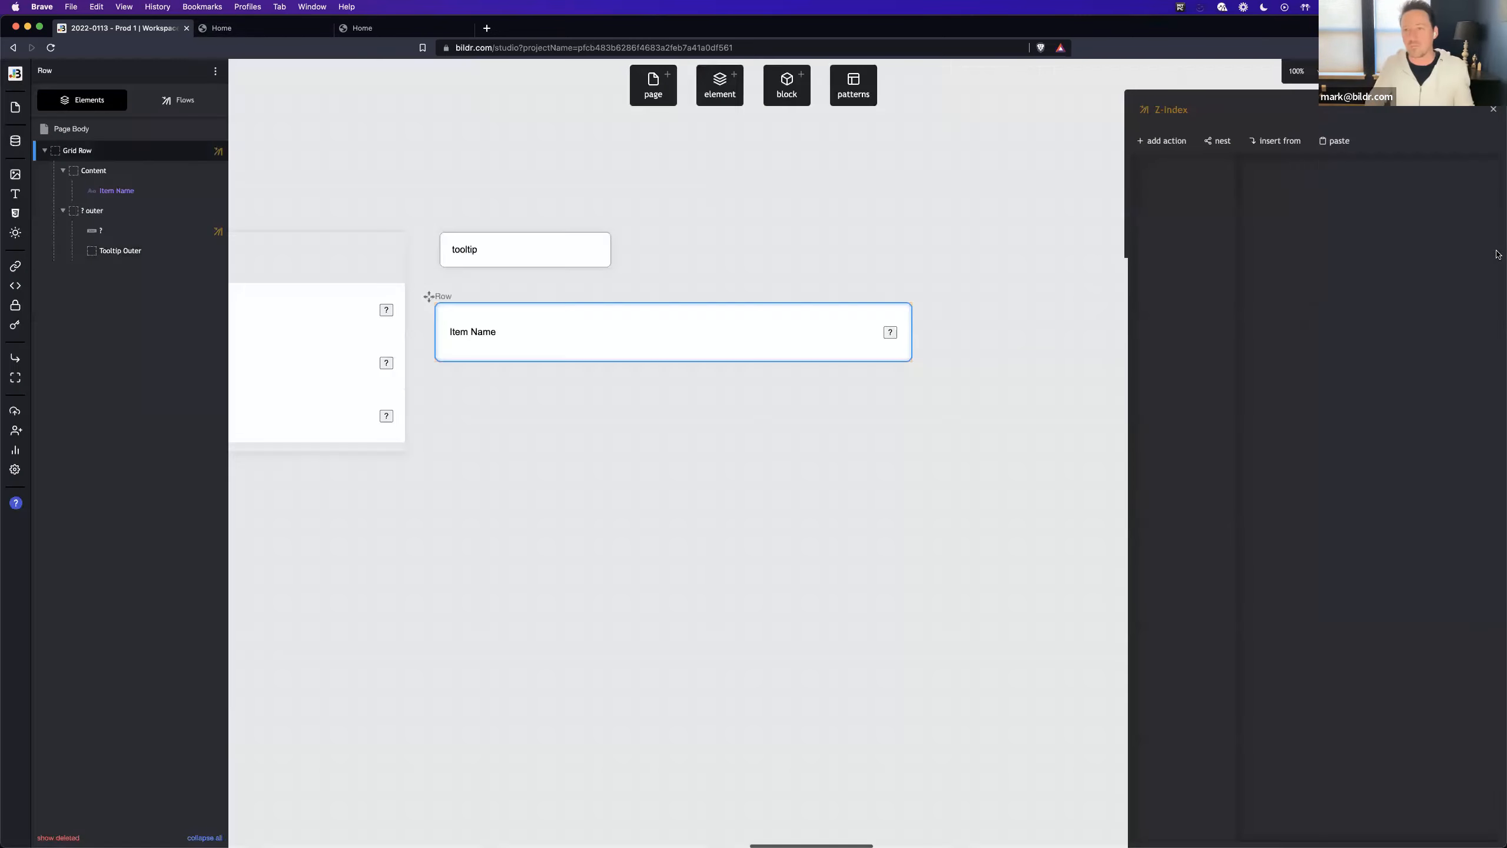
- Add a set style property action giving Grid Row a z-index of 1, and rename the flow "Z-Index - In"
click(1167, 149)
text(style)
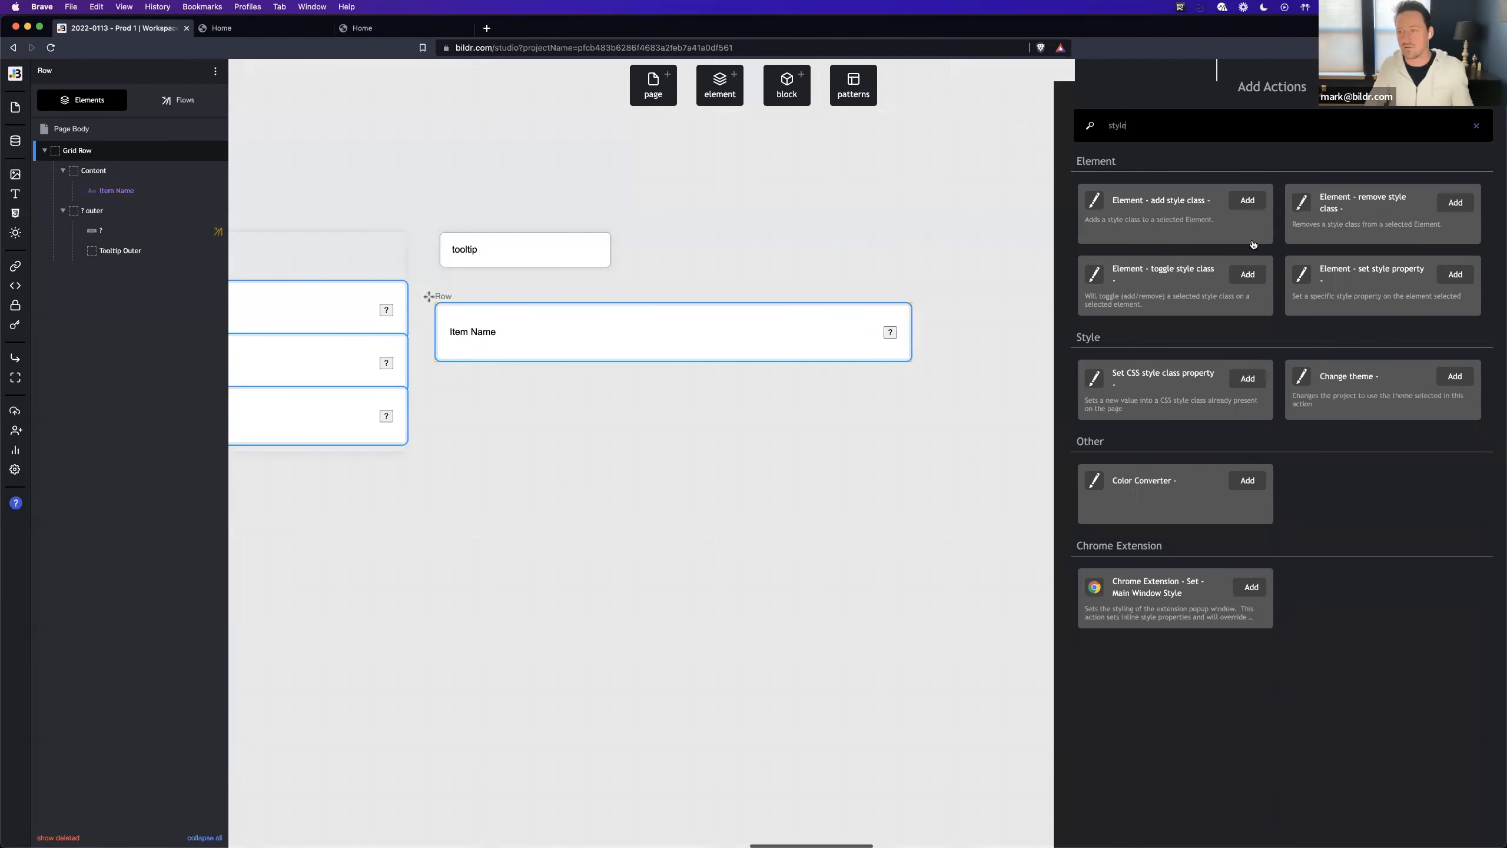
click(1399, 284)
click(1339, 232)
click(1345, 267)
click(1311, 304)
text(z-index)
click(1308, 369)
text(1)
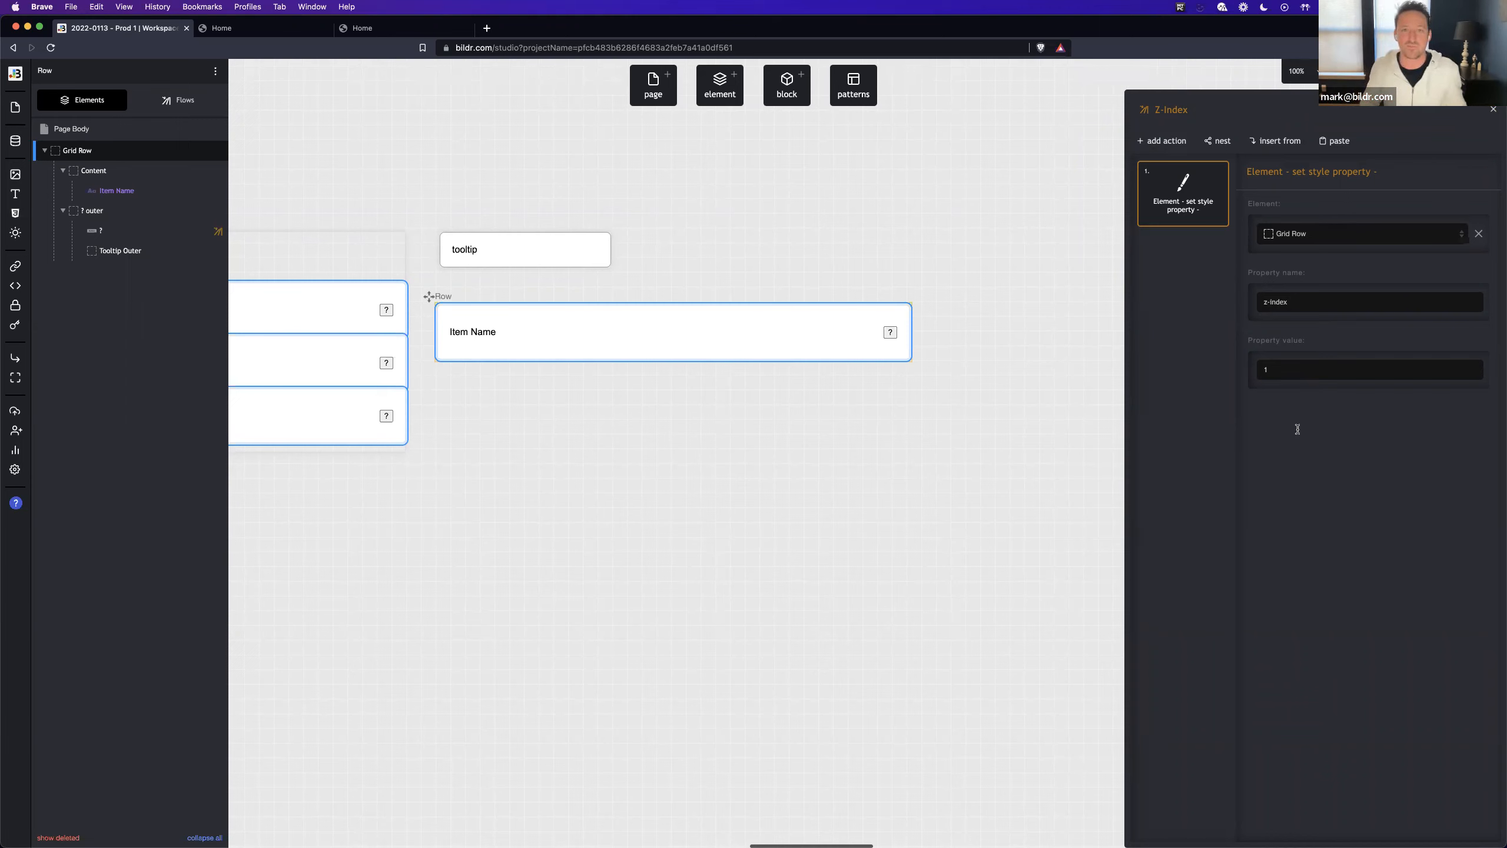
click(1216, 110)
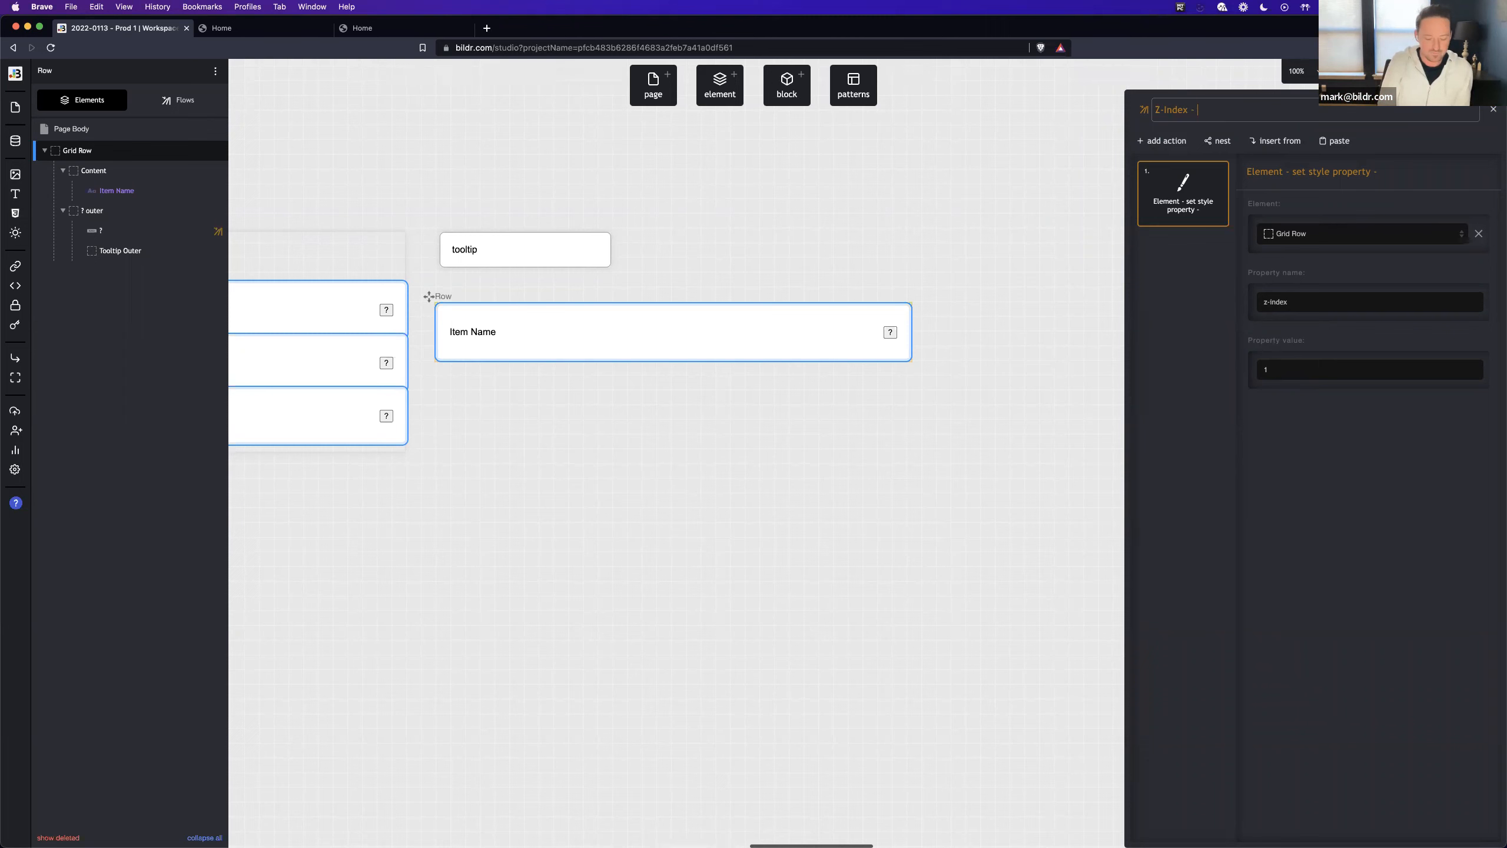
text(In)
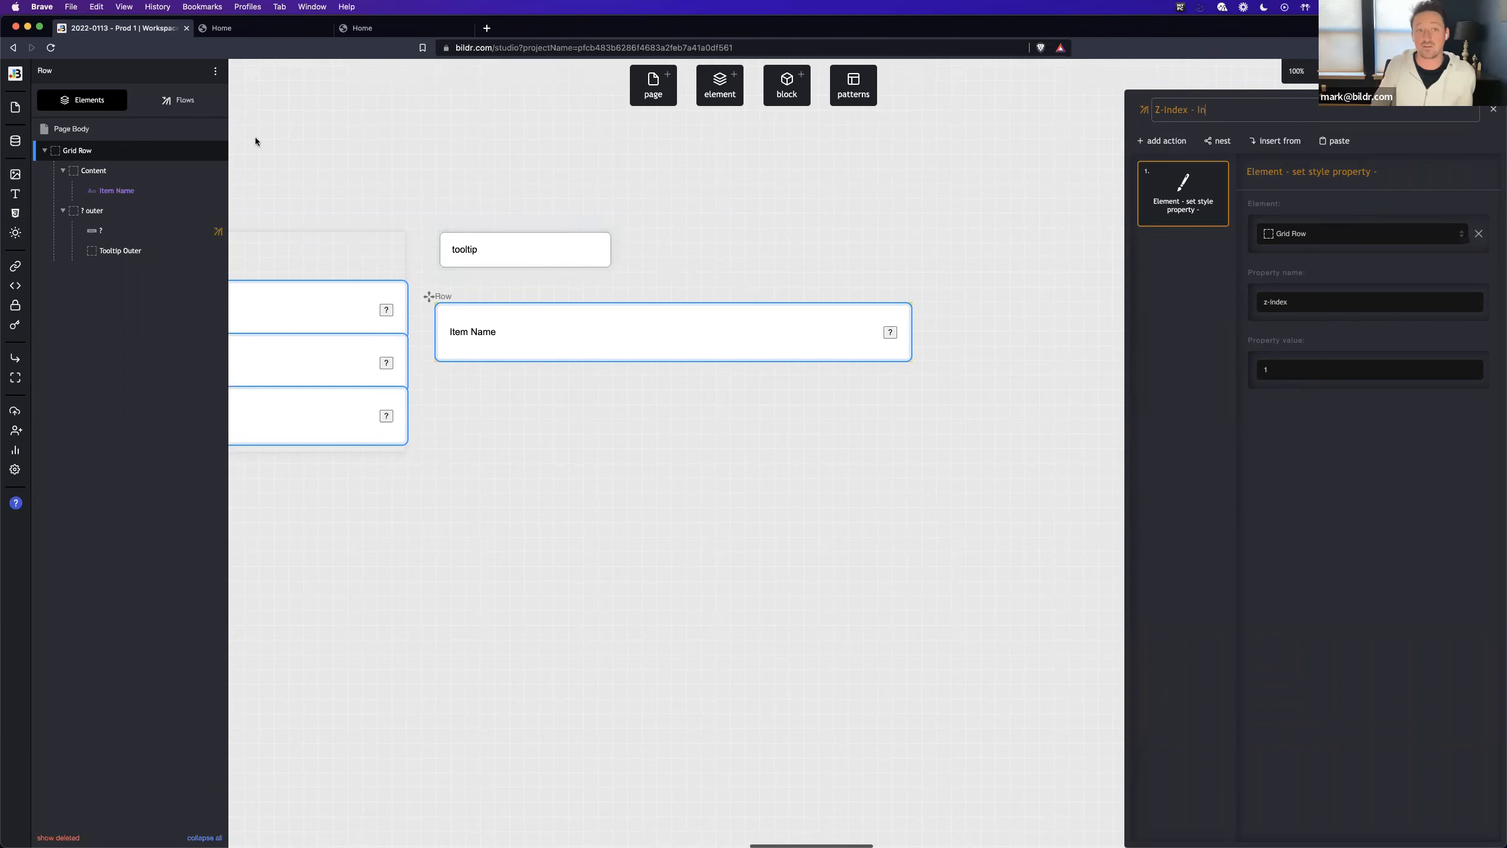
- Add a z-index property with value 1 to Tooltip Outer's inline style
click(121, 250)
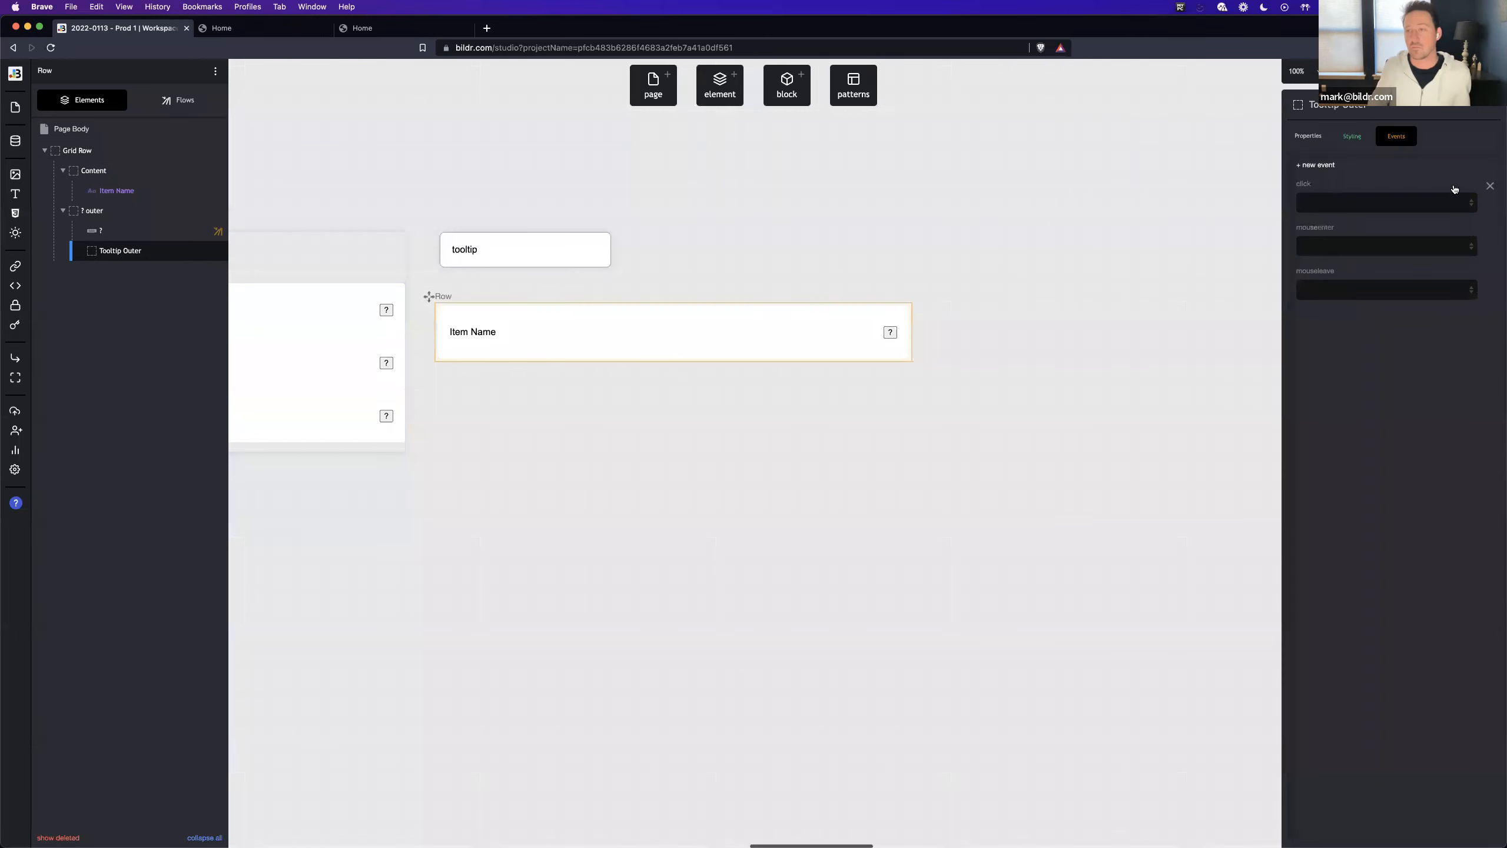
click(1346, 135)
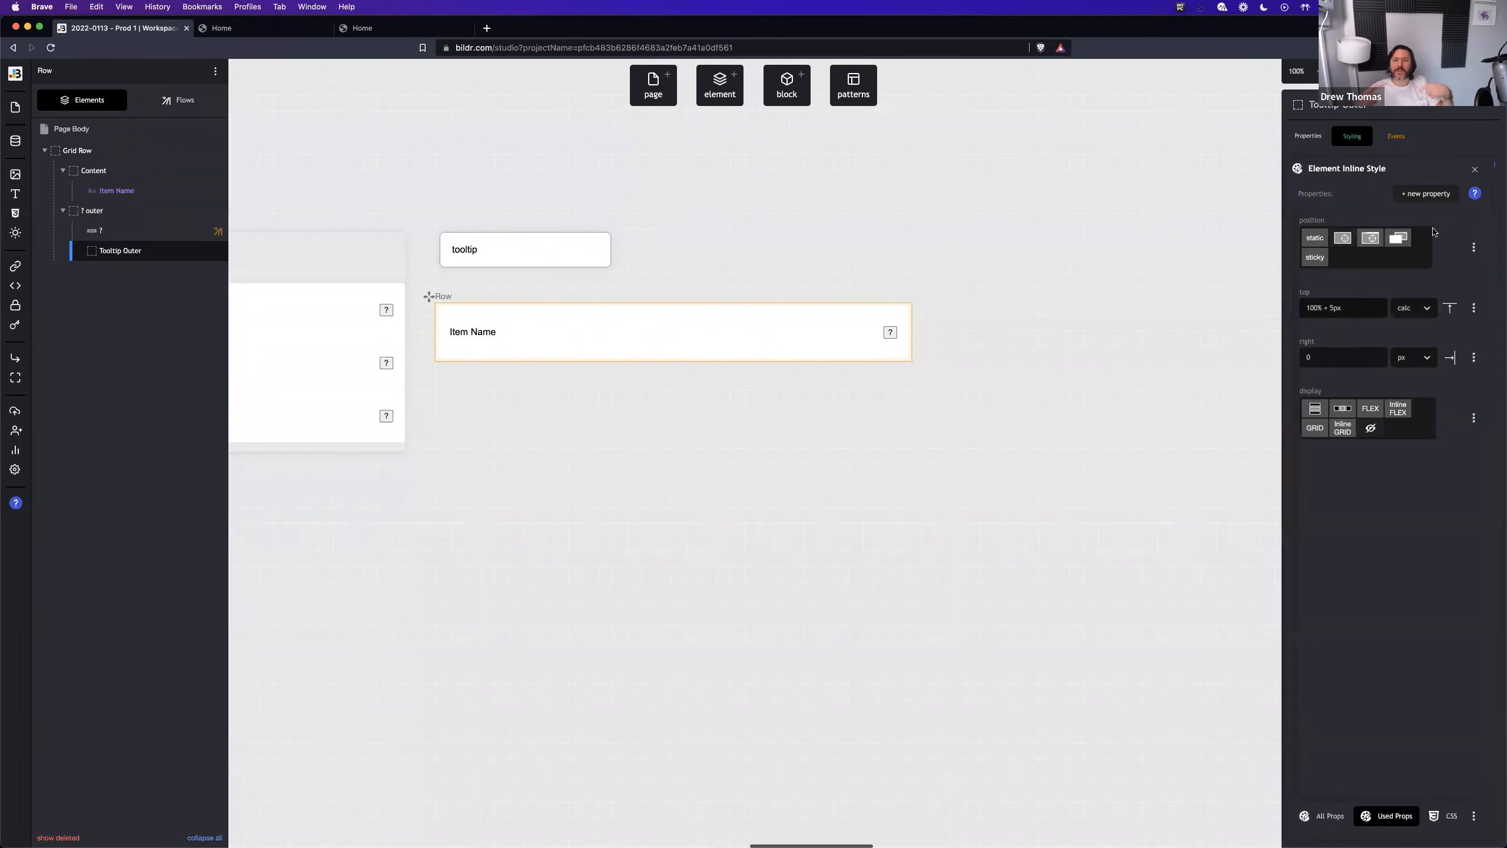
click(1436, 194)
text(z-index)
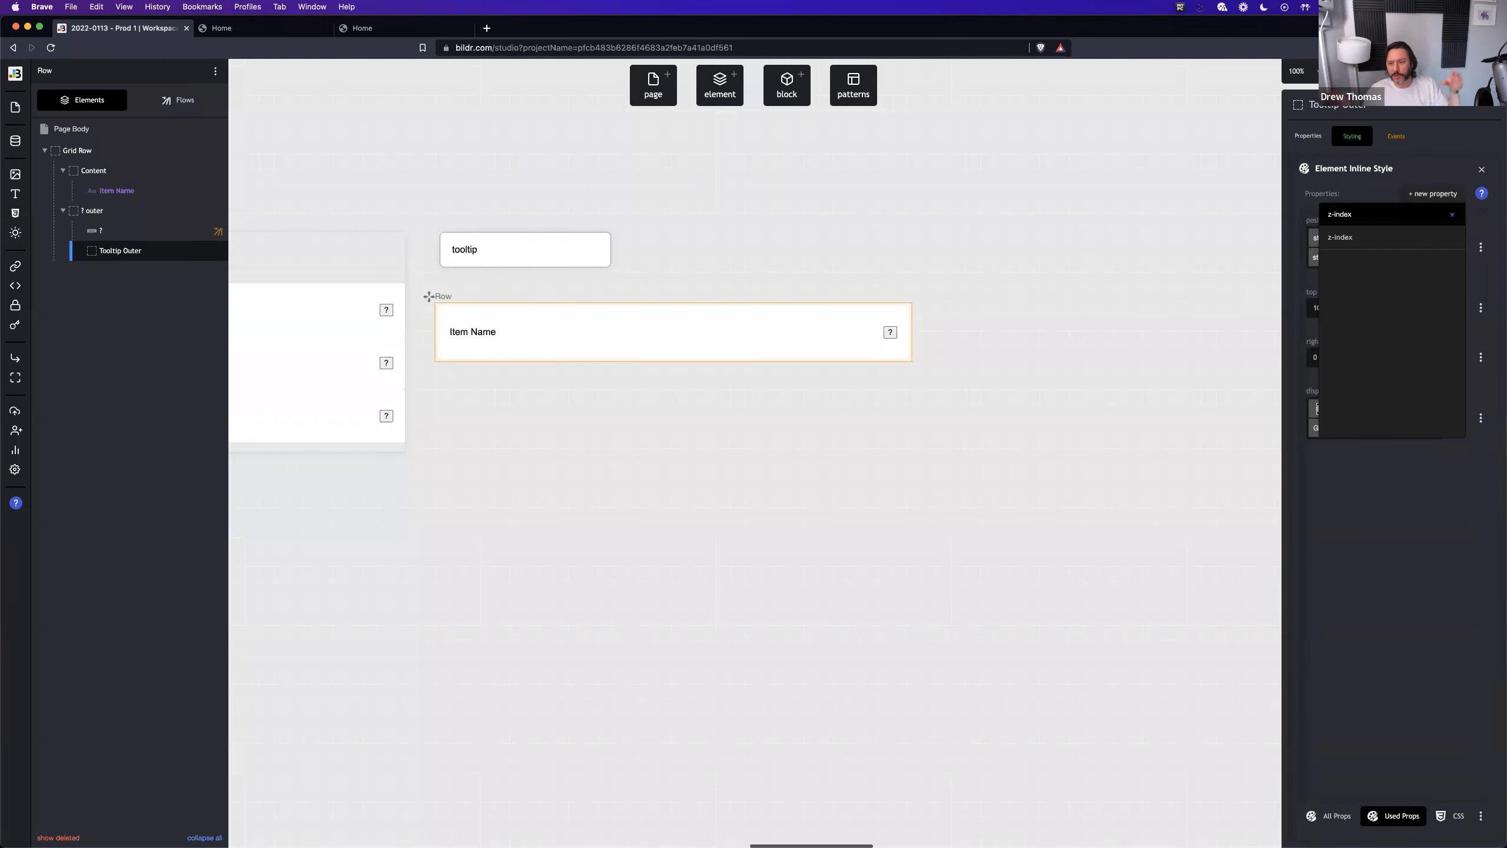
key(Return)
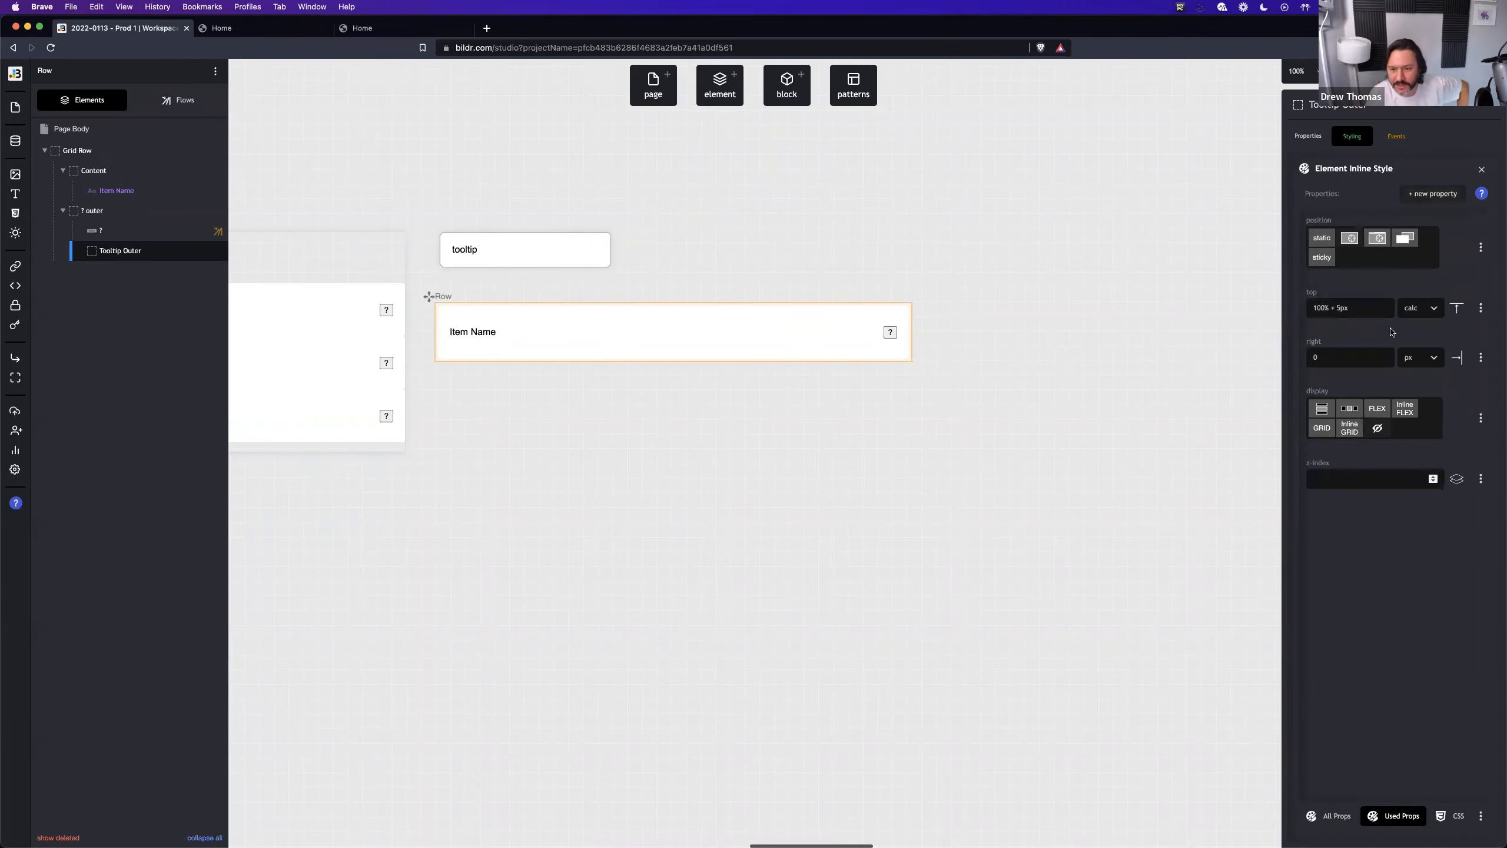
click(1382, 592)
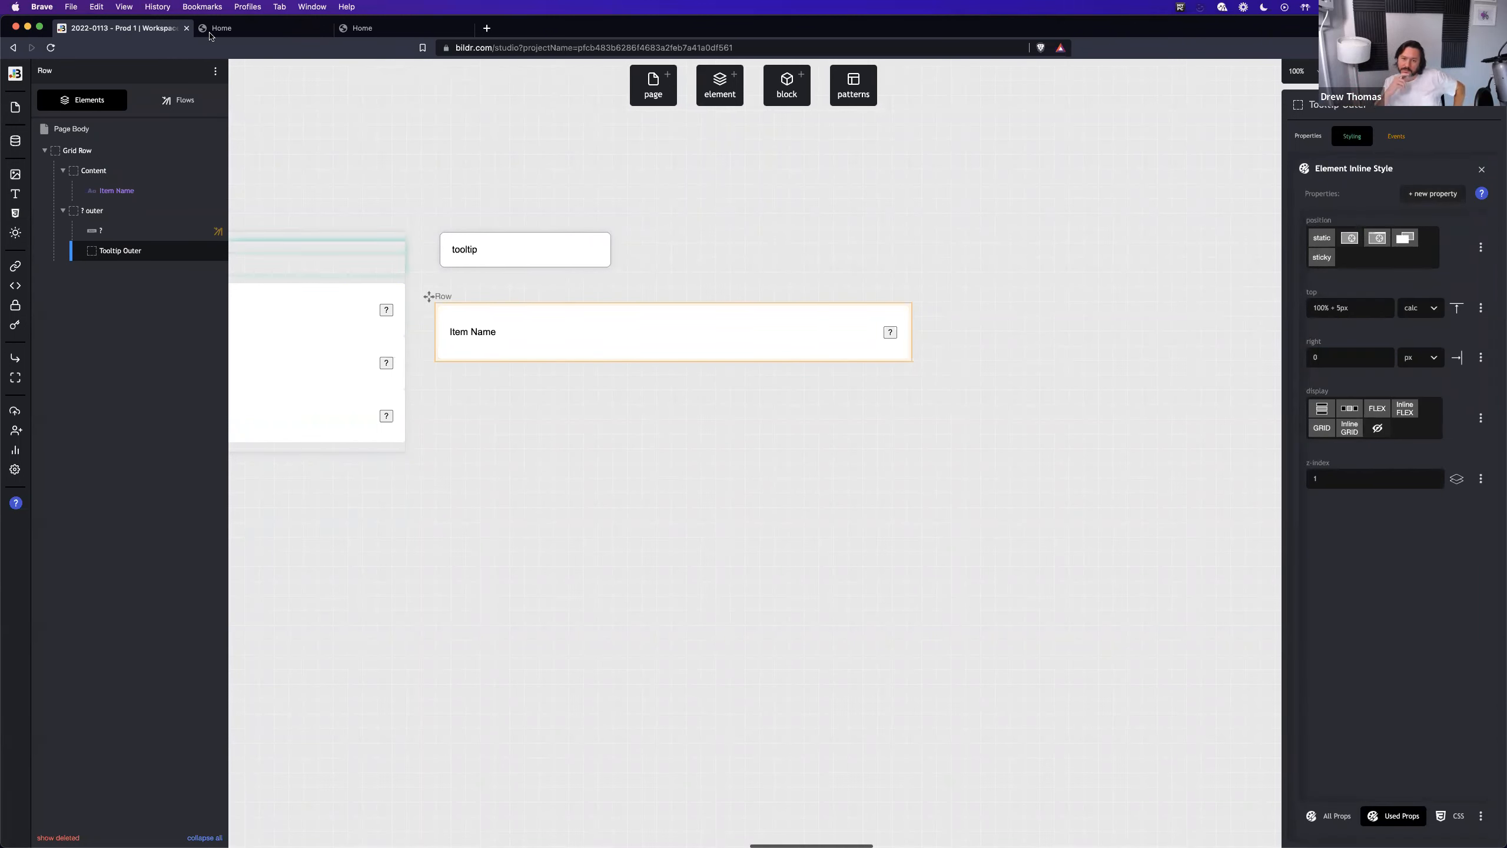
- Remove the "Z-Index - In" flow from the Grid Row's mouseenter event, leaving no flow assigned
click(177, 99)
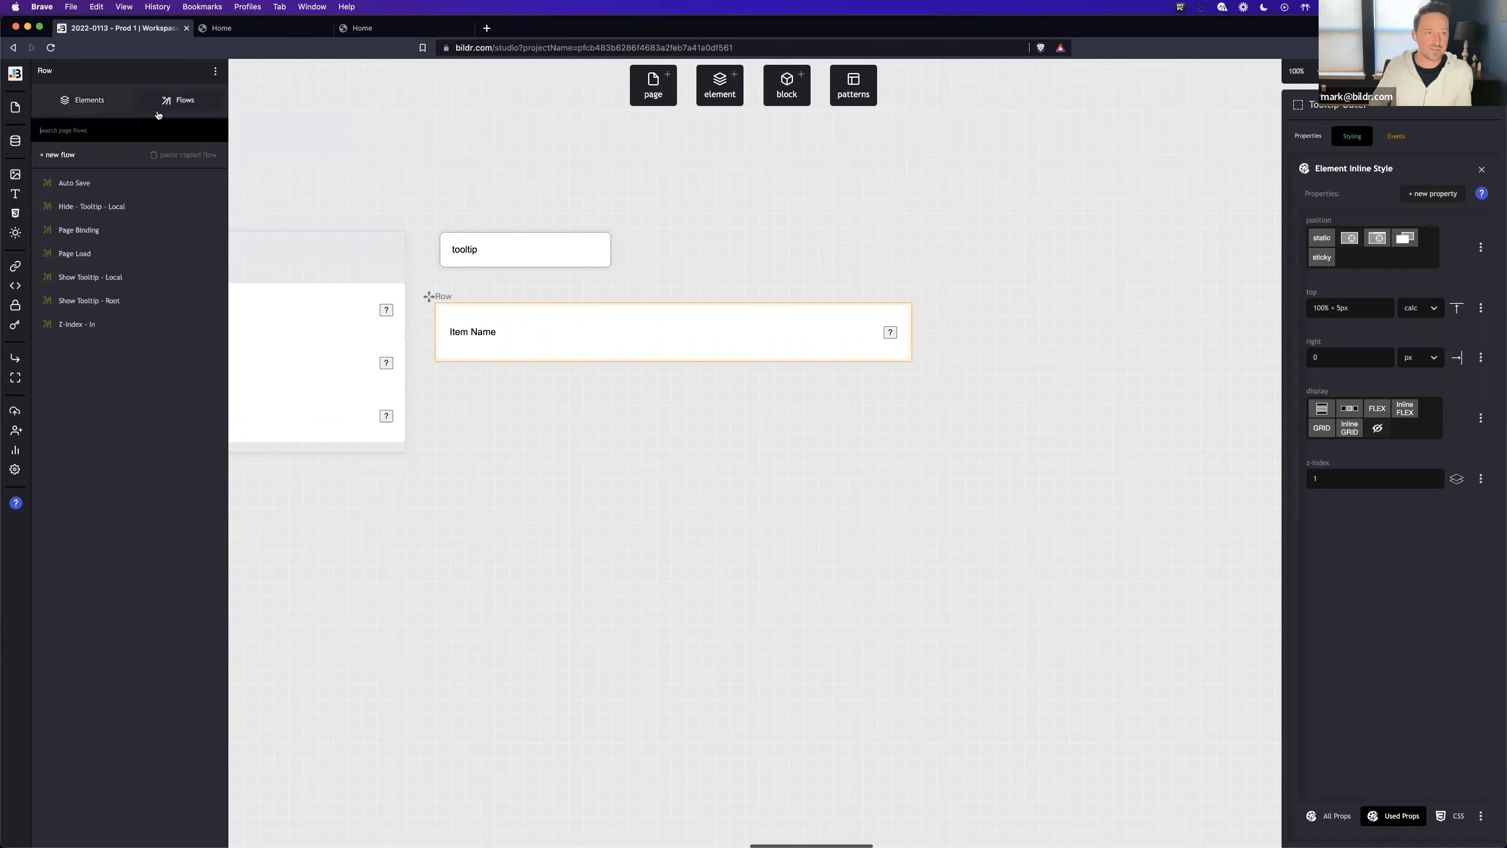
click(83, 99)
click(77, 150)
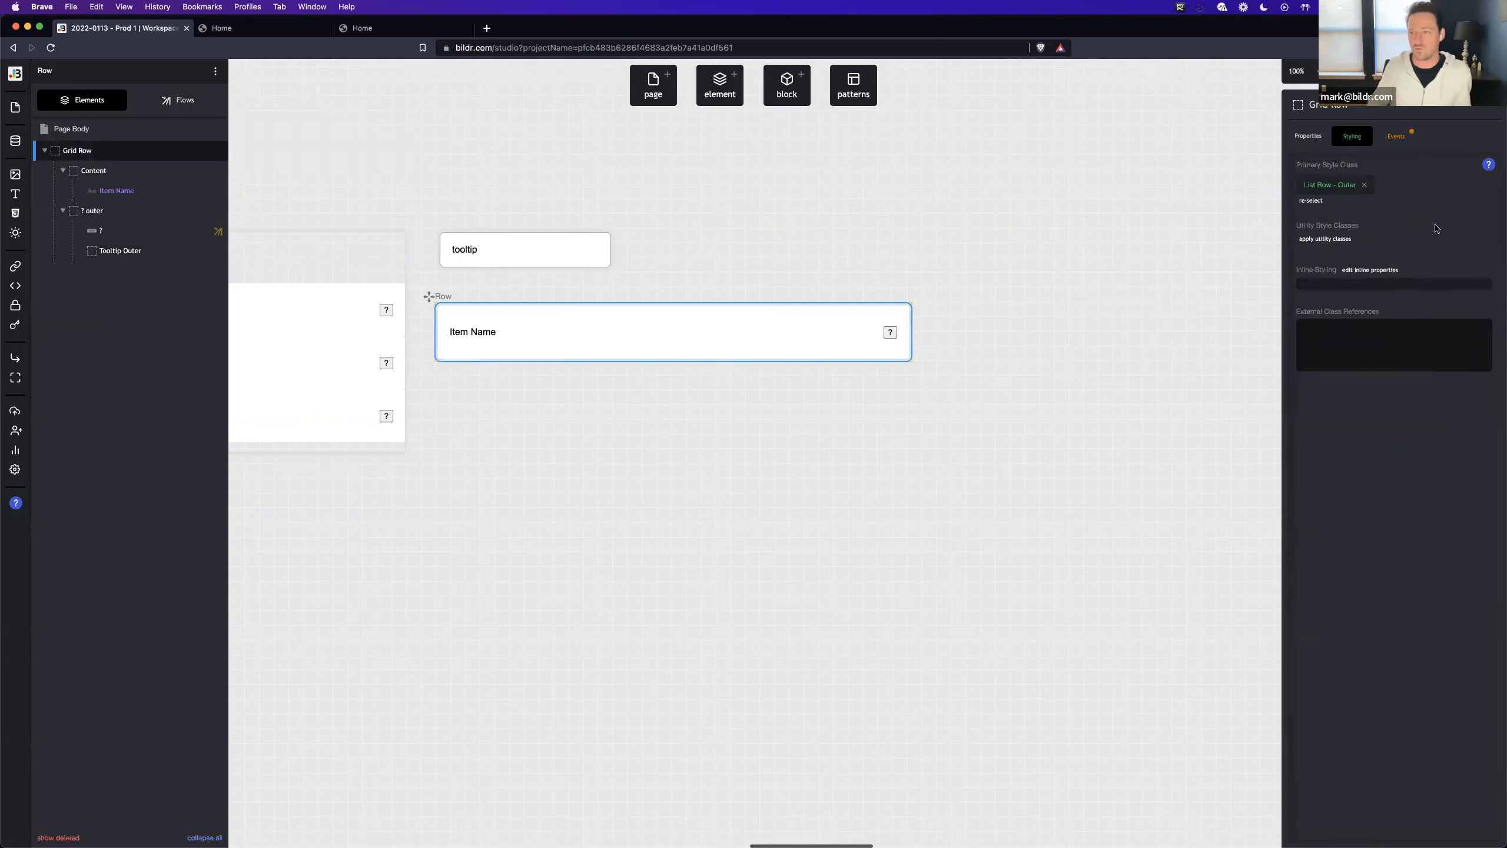
click(1411, 139)
click(1364, 245)
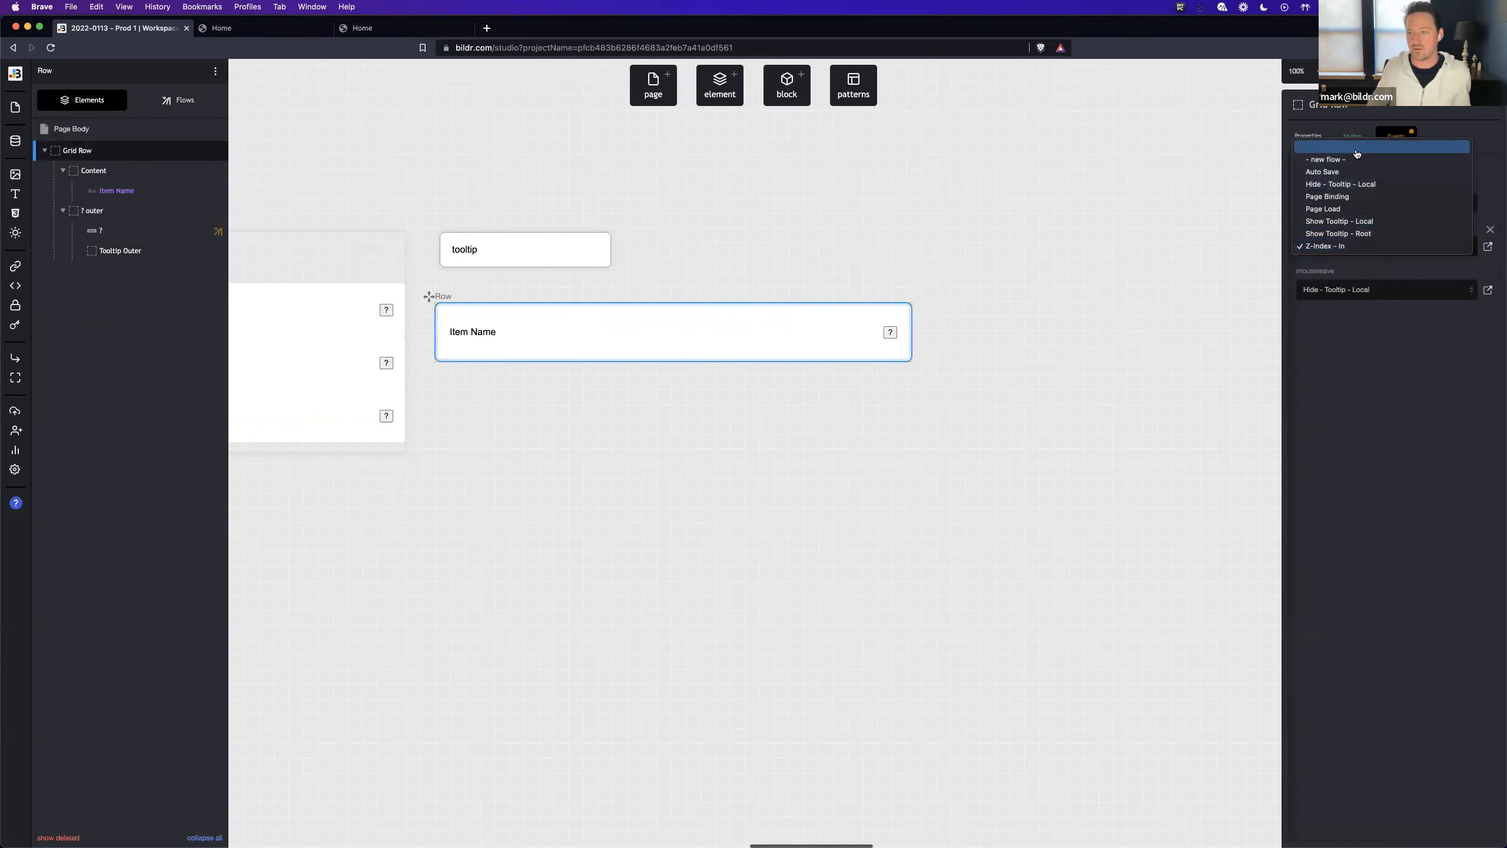
click(1383, 146)
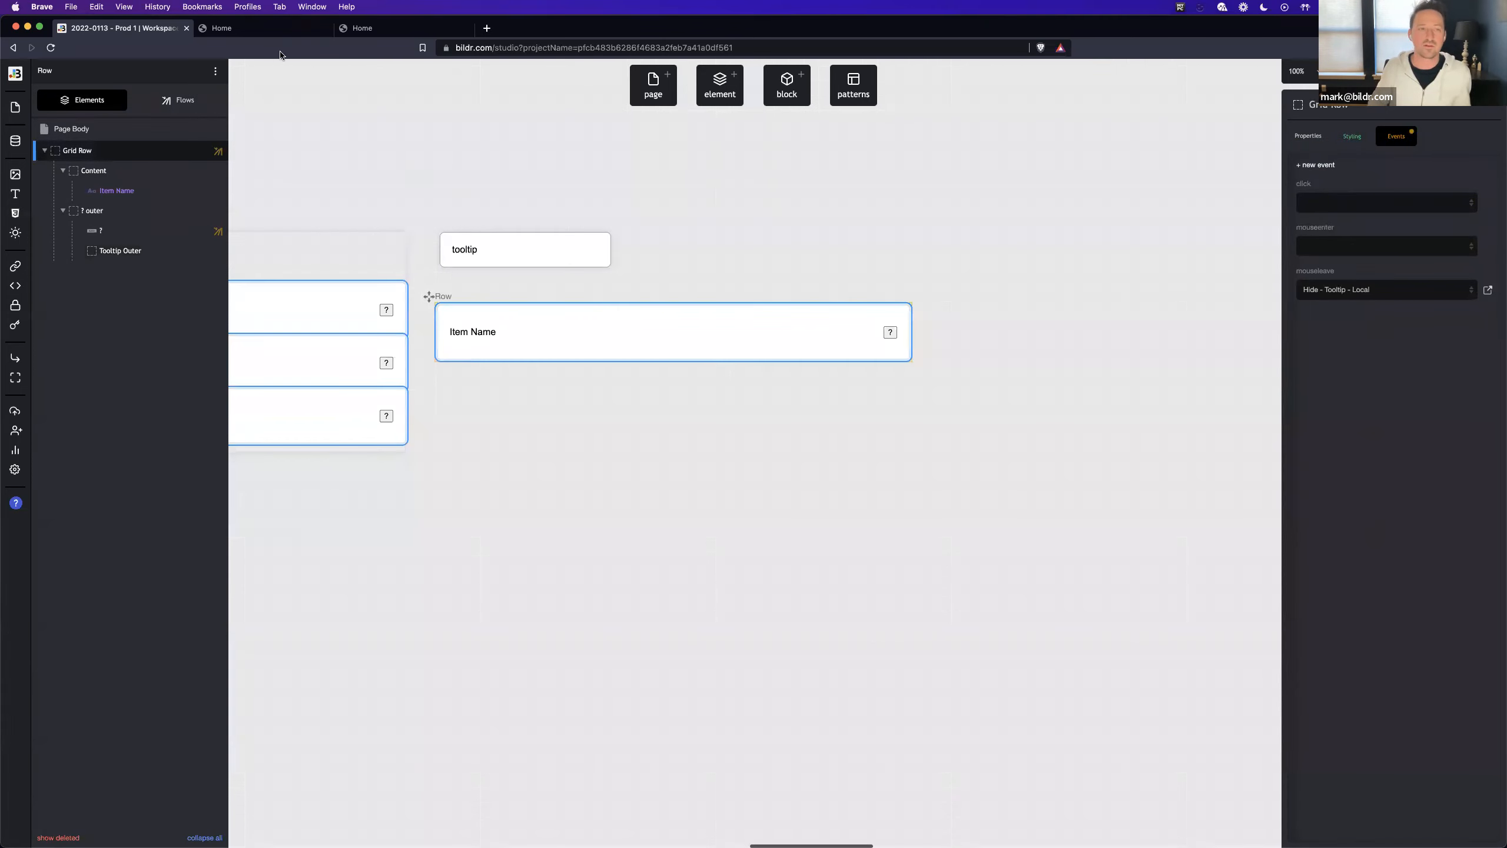
- Switch to the live Home page and test the tooltips on the first and second rows' ? buttons
click(270, 32)
mouse_move(1088, 138)
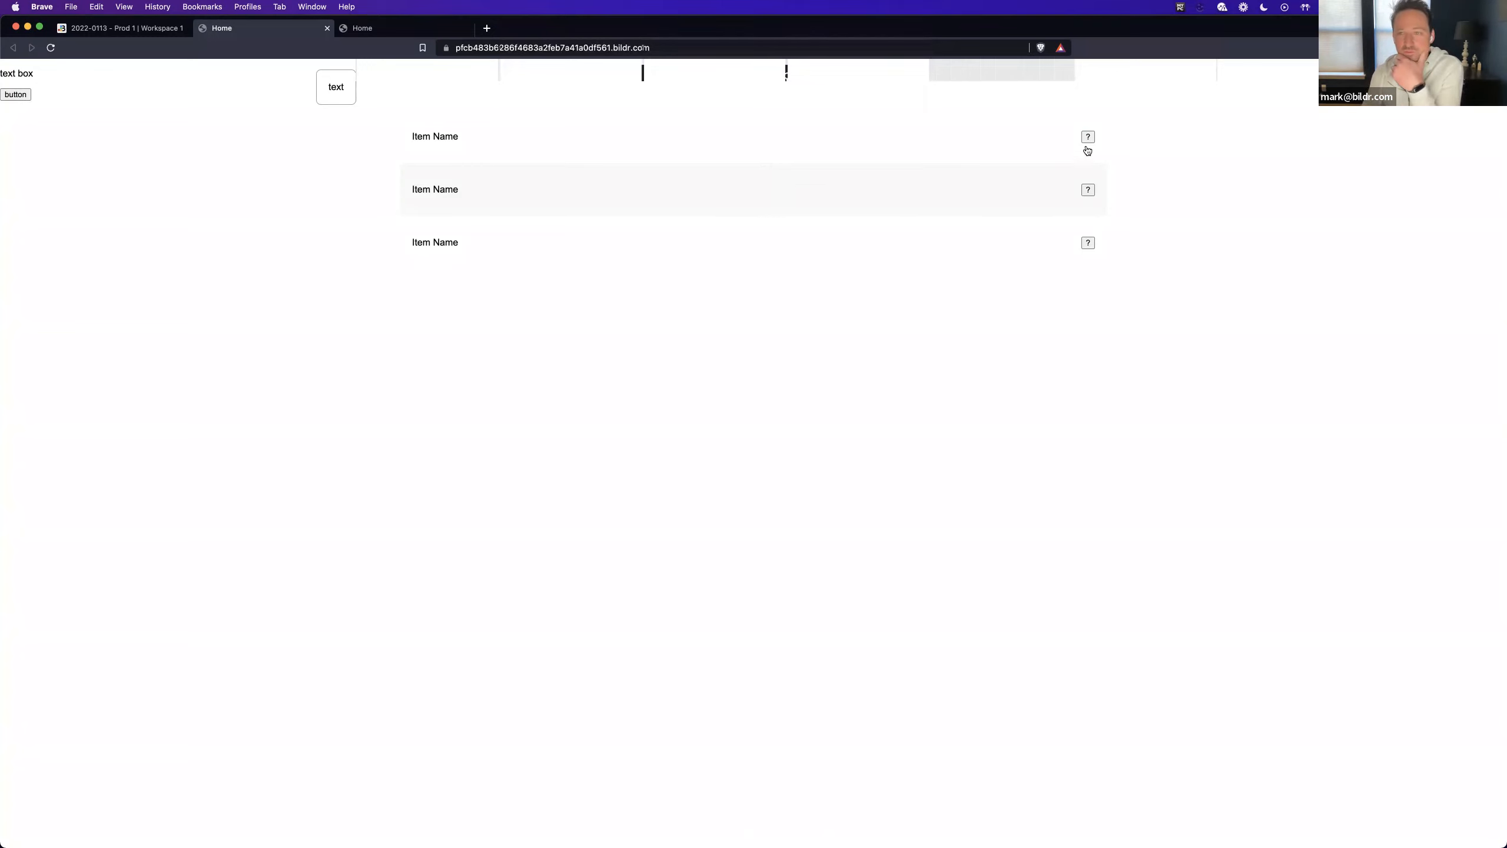
mouse_move(1089, 192)
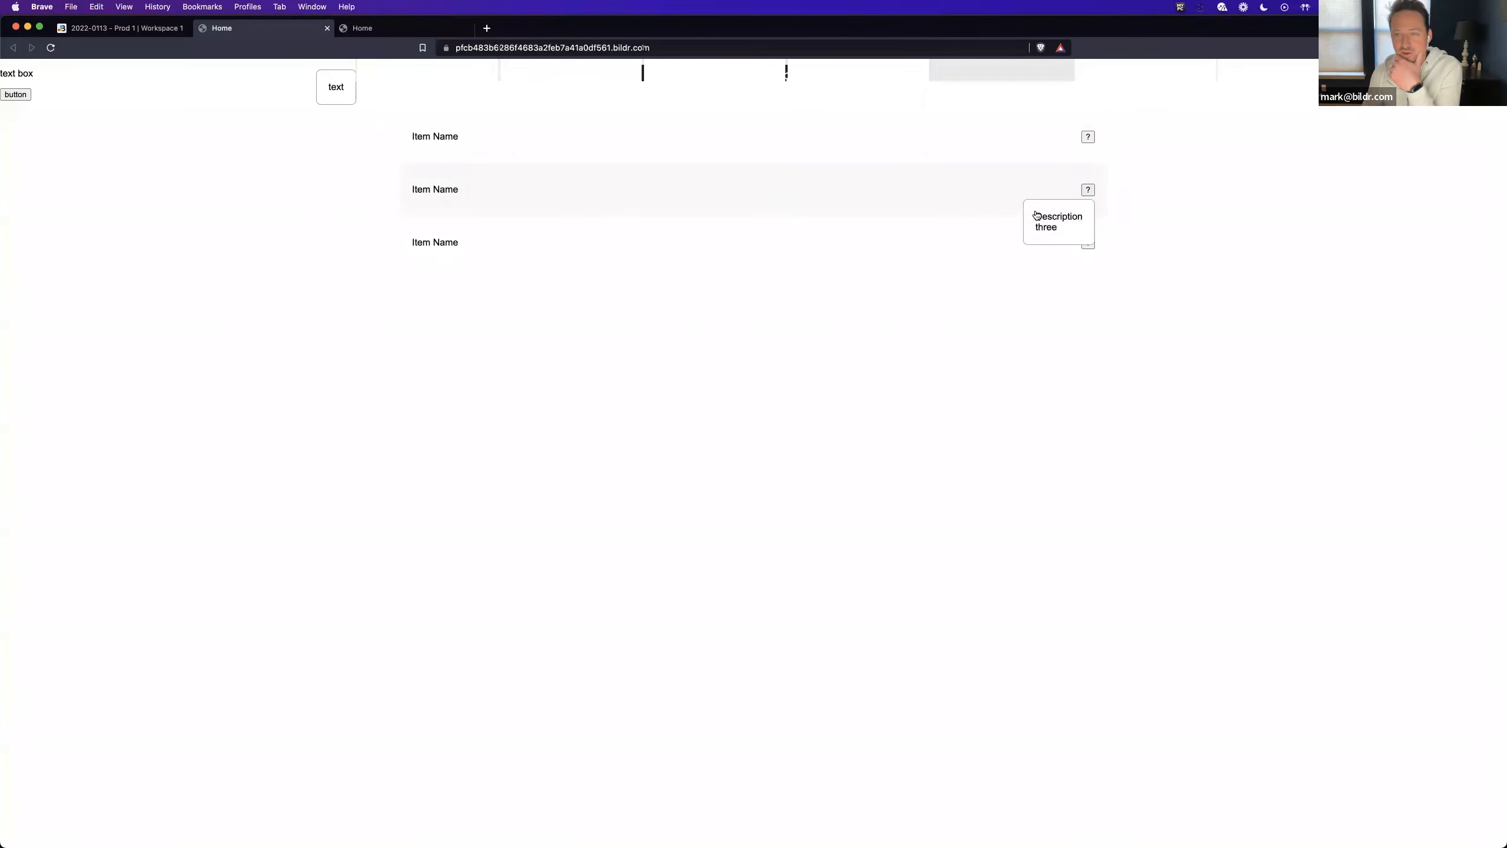